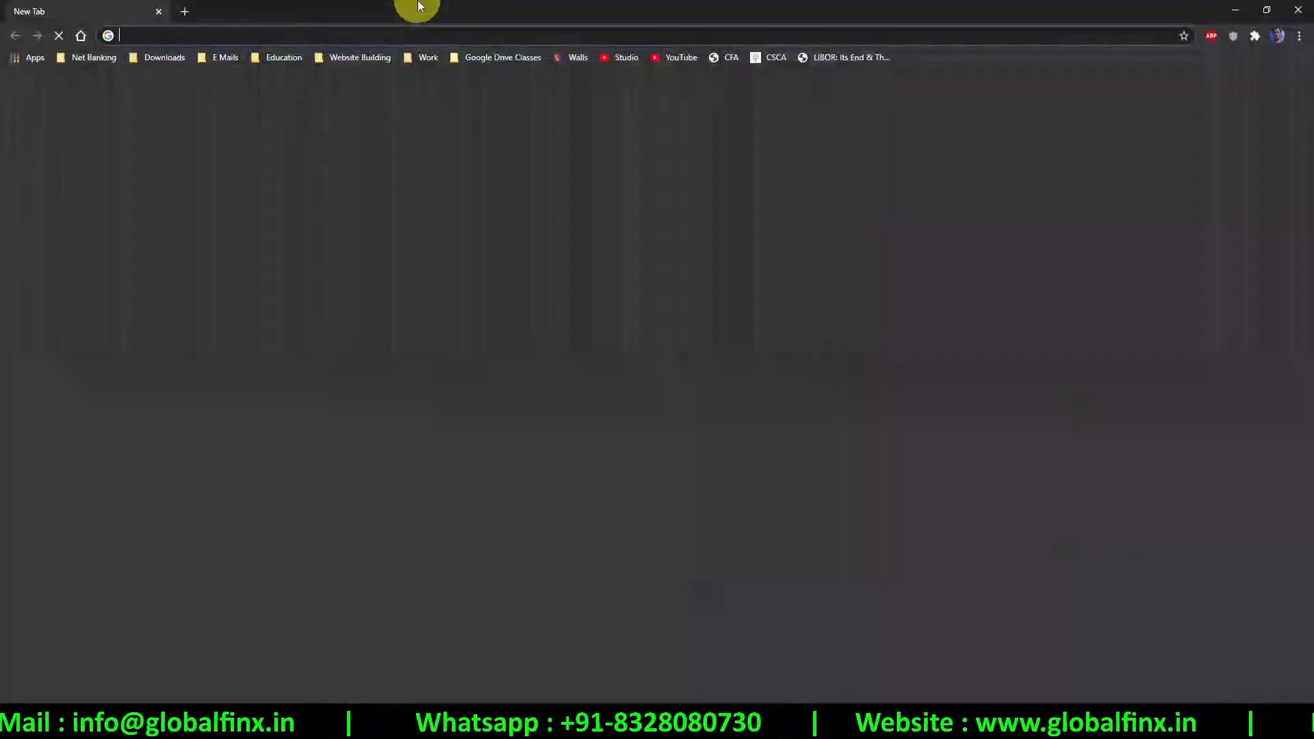
# Search for tallysolutions, open the Tally Solutions website, and go to its TallyPrime free trial page
pyautogui.write('tallysolutions')
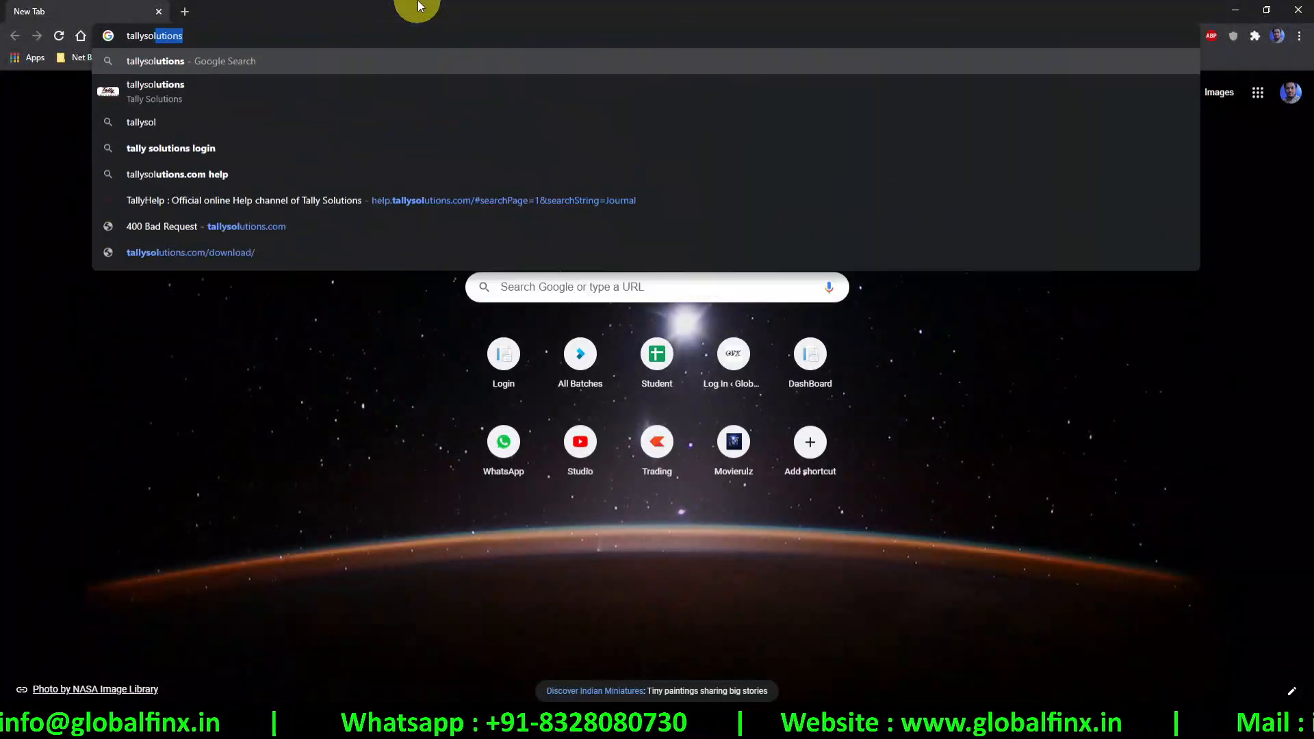
pyautogui.press('Return')
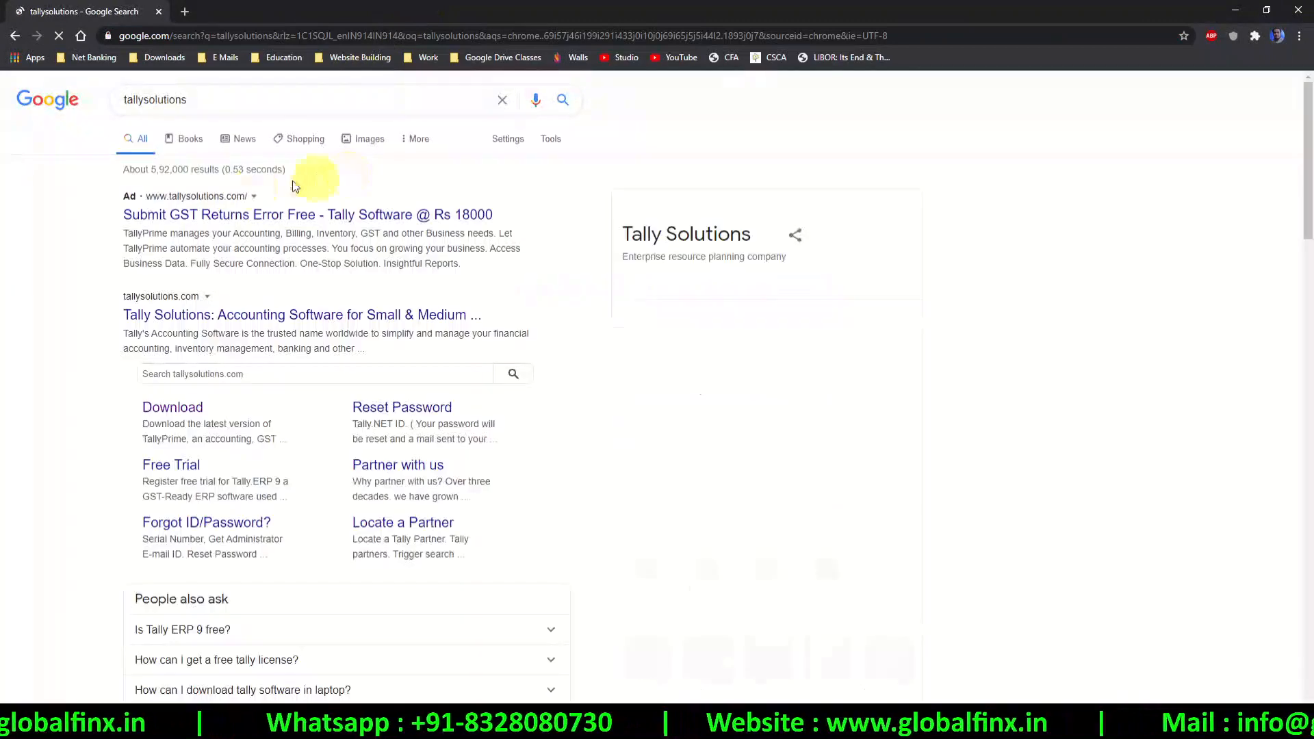
pyautogui.click(203, 315)
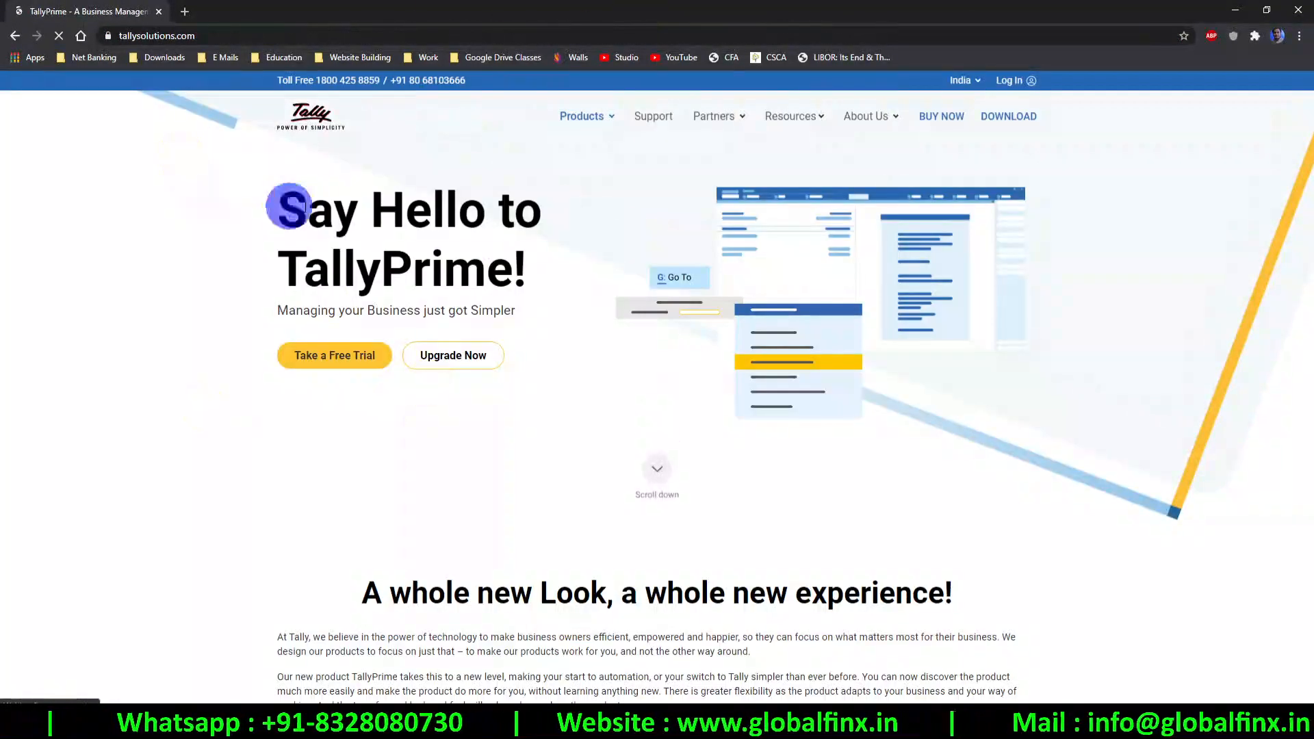
pyautogui.moveTo(288, 205); pyautogui.dragTo(525, 266)
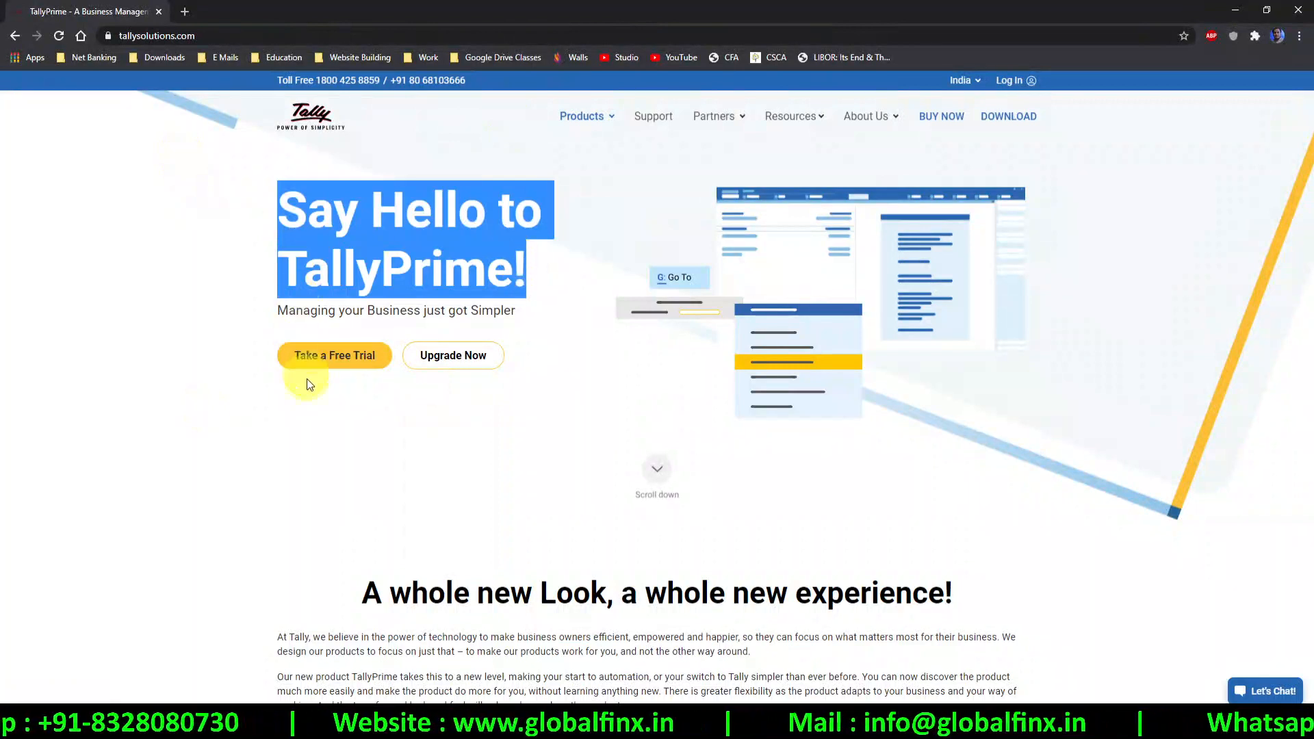
pyautogui.click(325, 369)
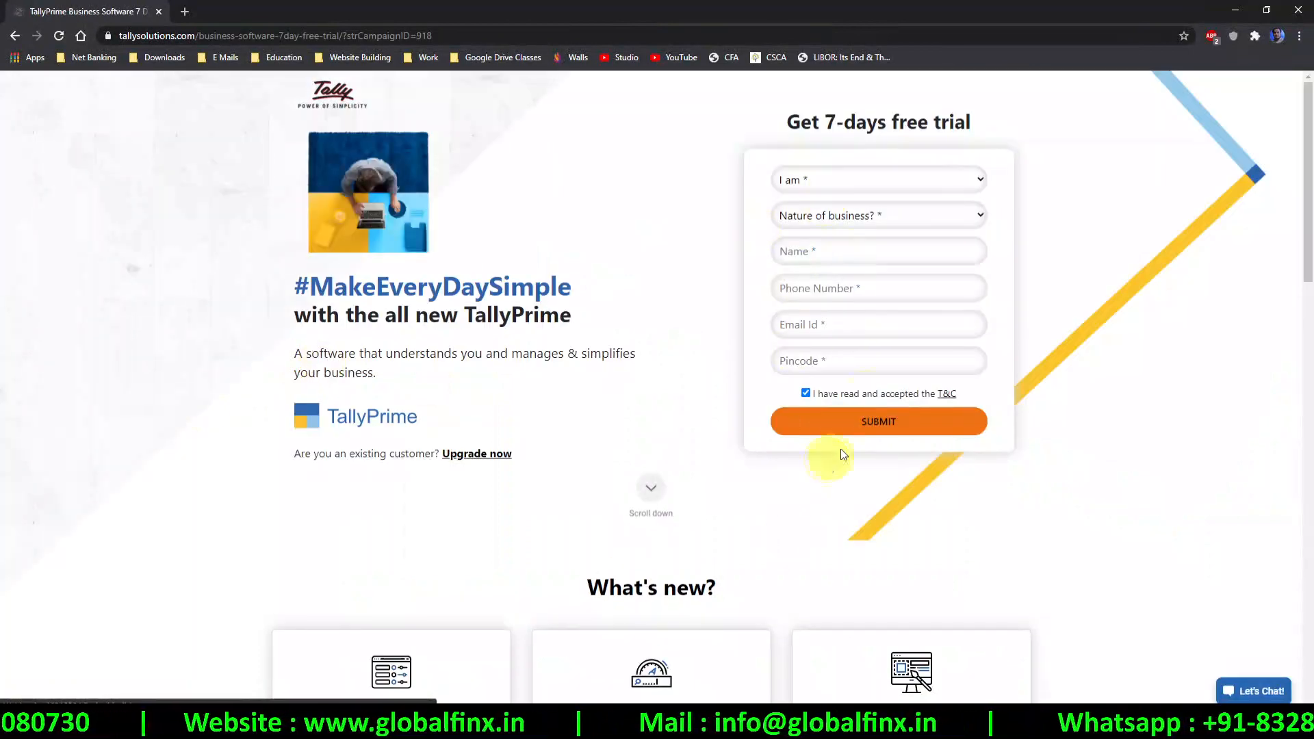
# Download the TallyPrime installer from the Tally Solutions download page
pyautogui.click(14, 36)
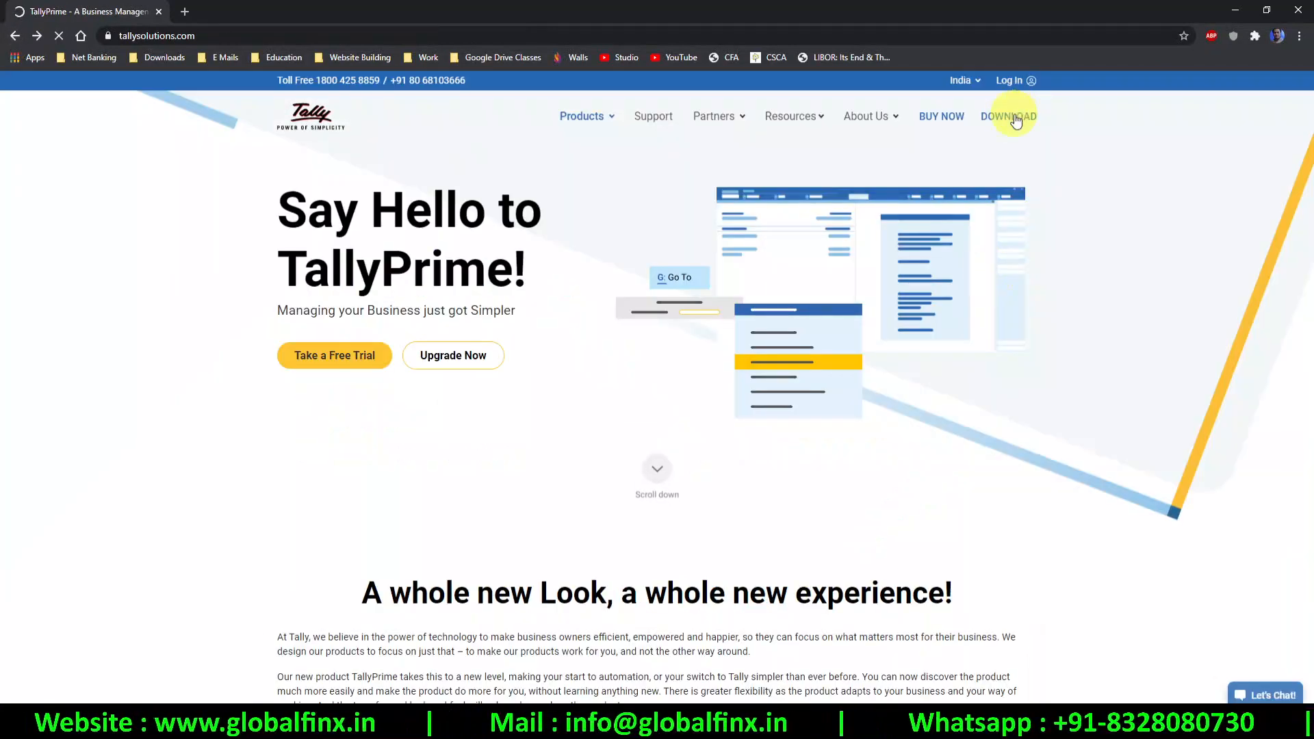
pyautogui.click(1008, 117)
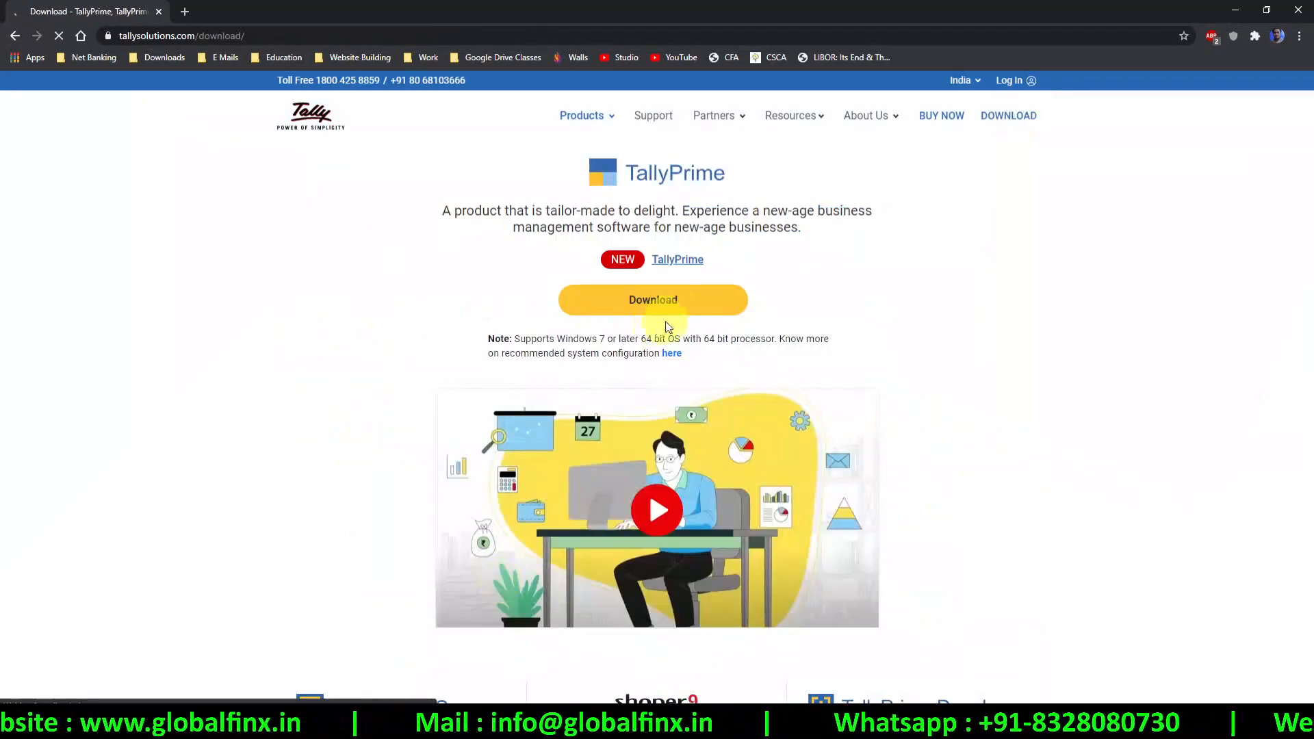
pyautogui.click(687, 308)
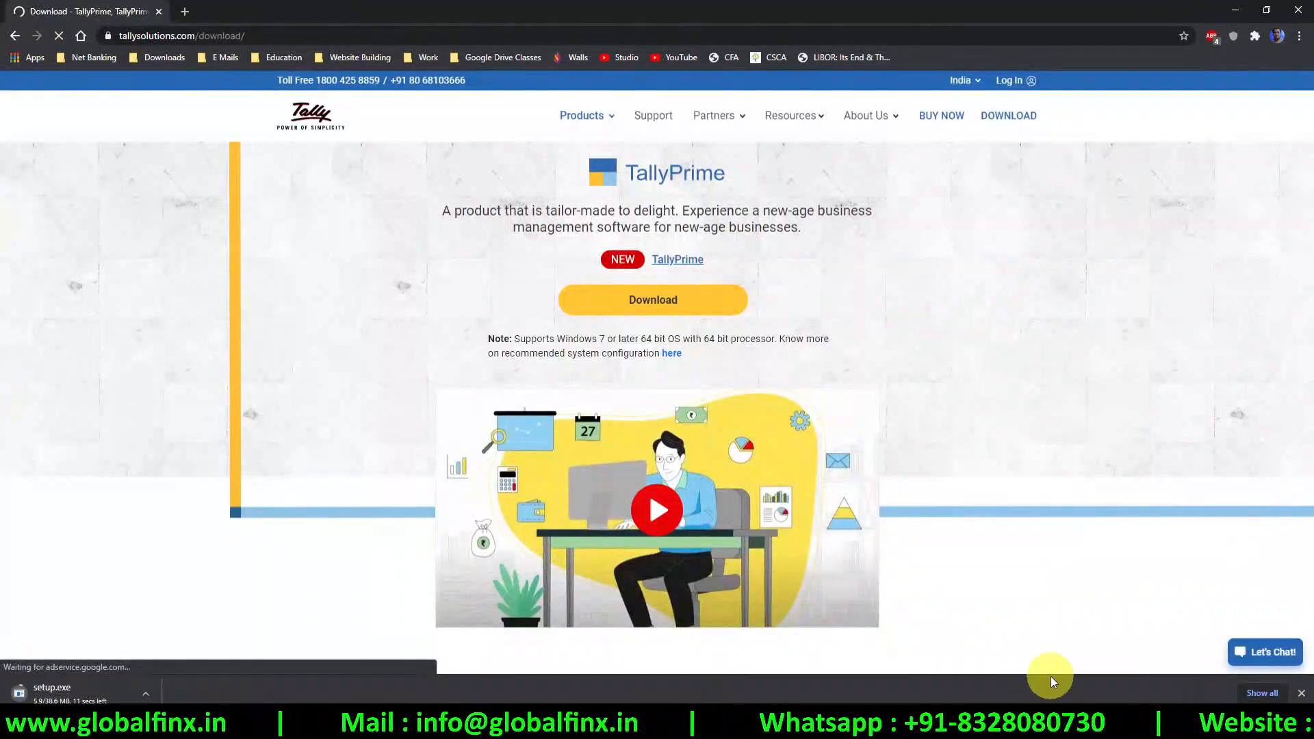
pyautogui.click(1282, 693)
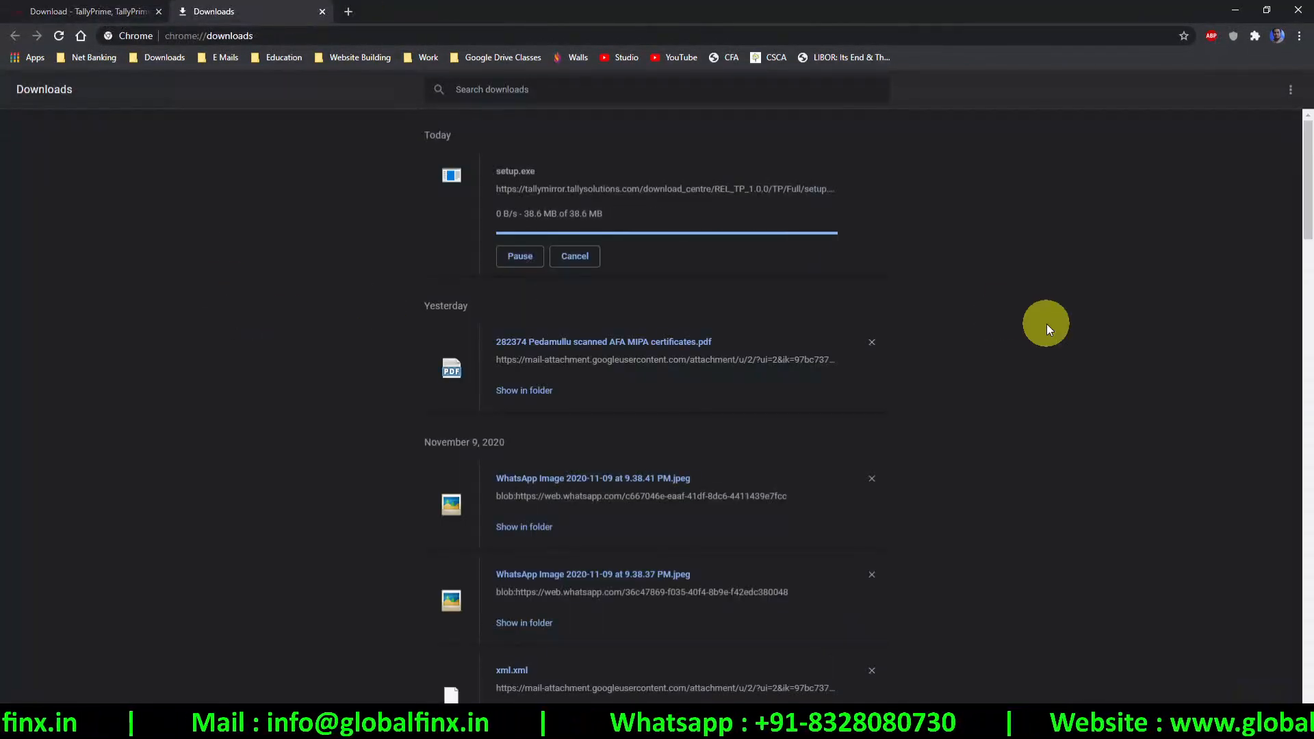
# Run the downloaded setup (1).exe installer and close the downloads list
pyautogui.click(600, 190)
pyautogui.click(485, 12)
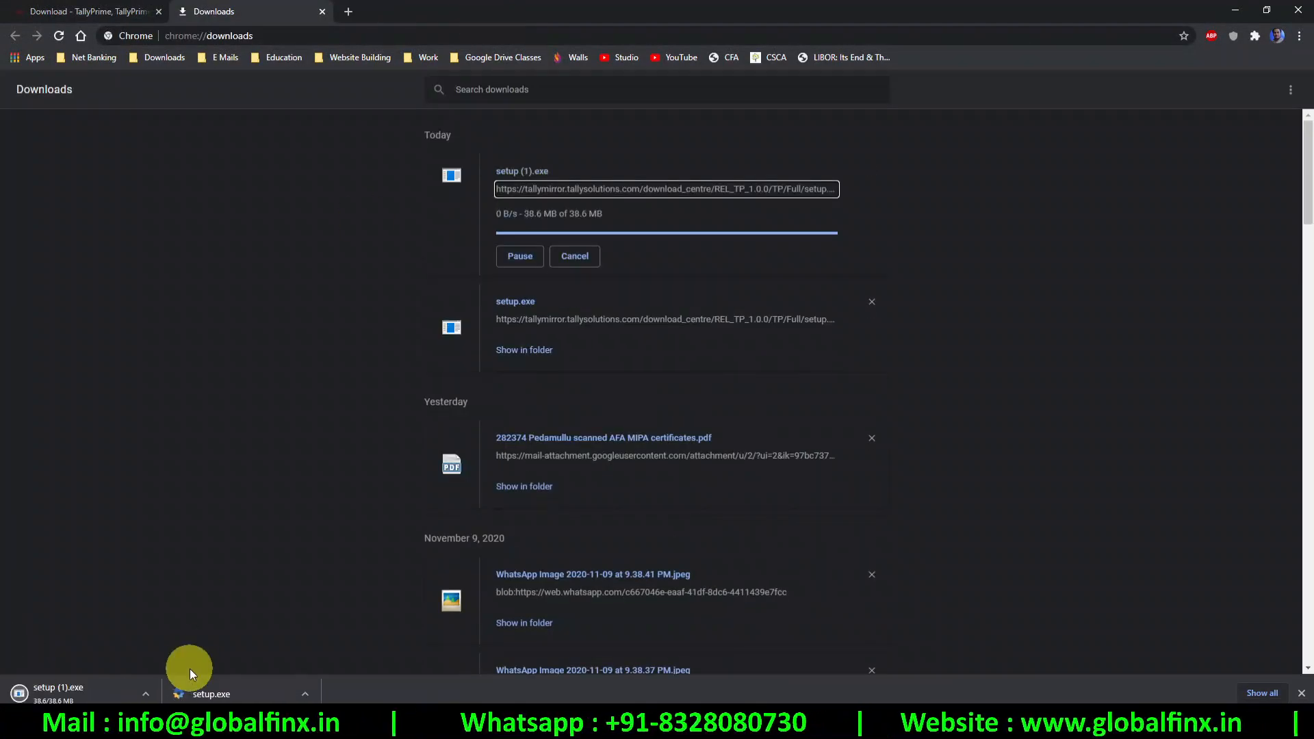
pyautogui.click(145, 694)
pyautogui.click(158, 672)
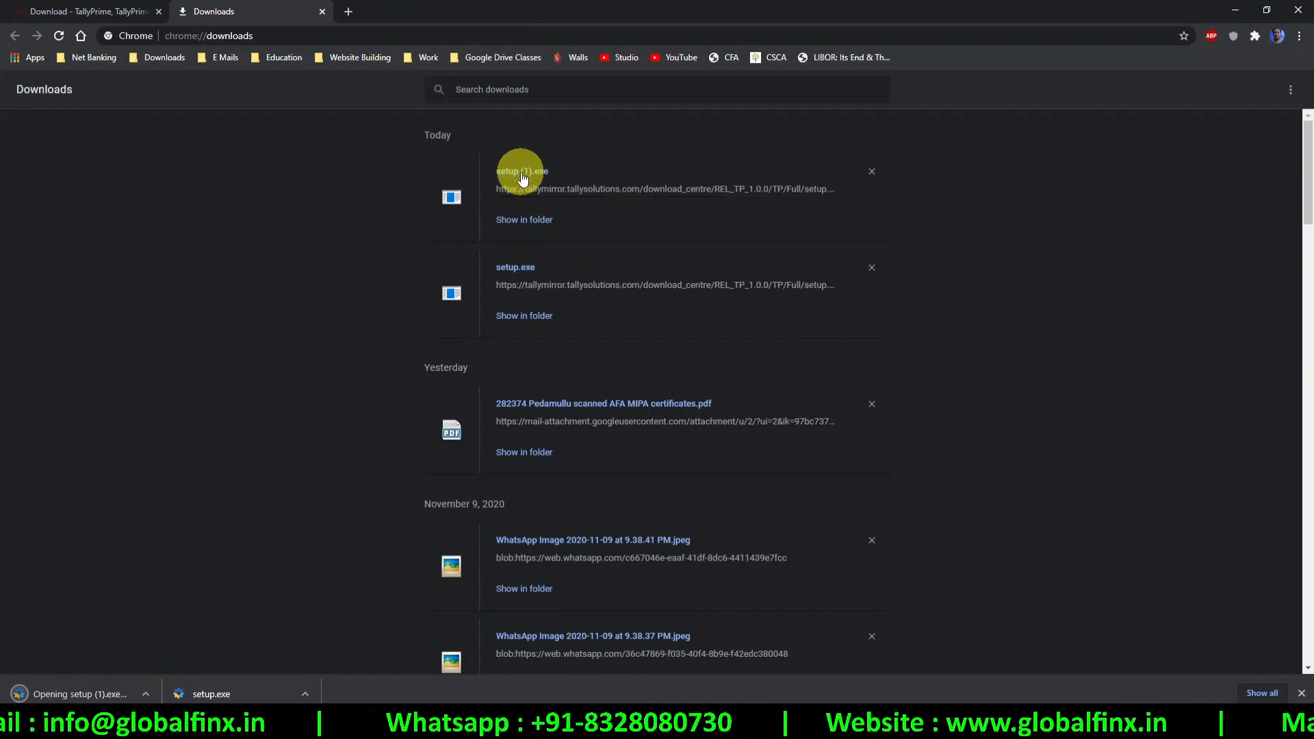
pyautogui.click(244, 8)
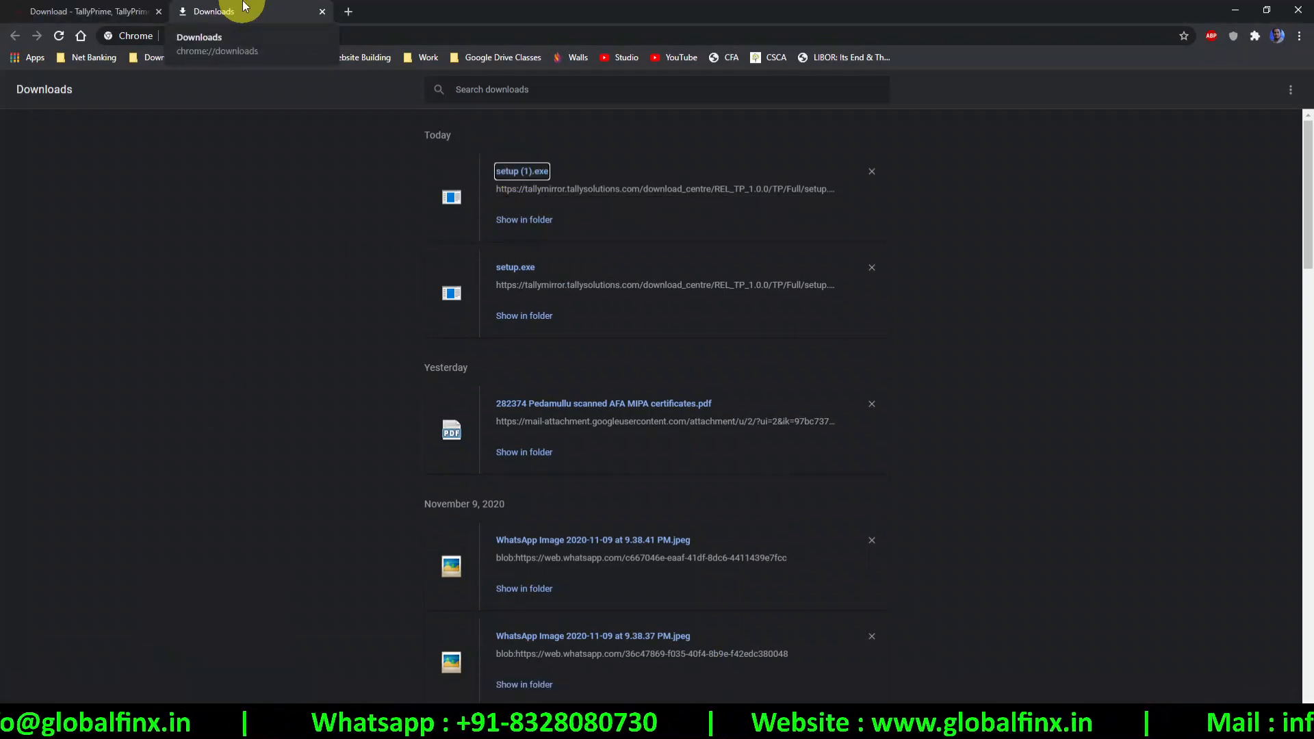
pyautogui.click(322, 12)
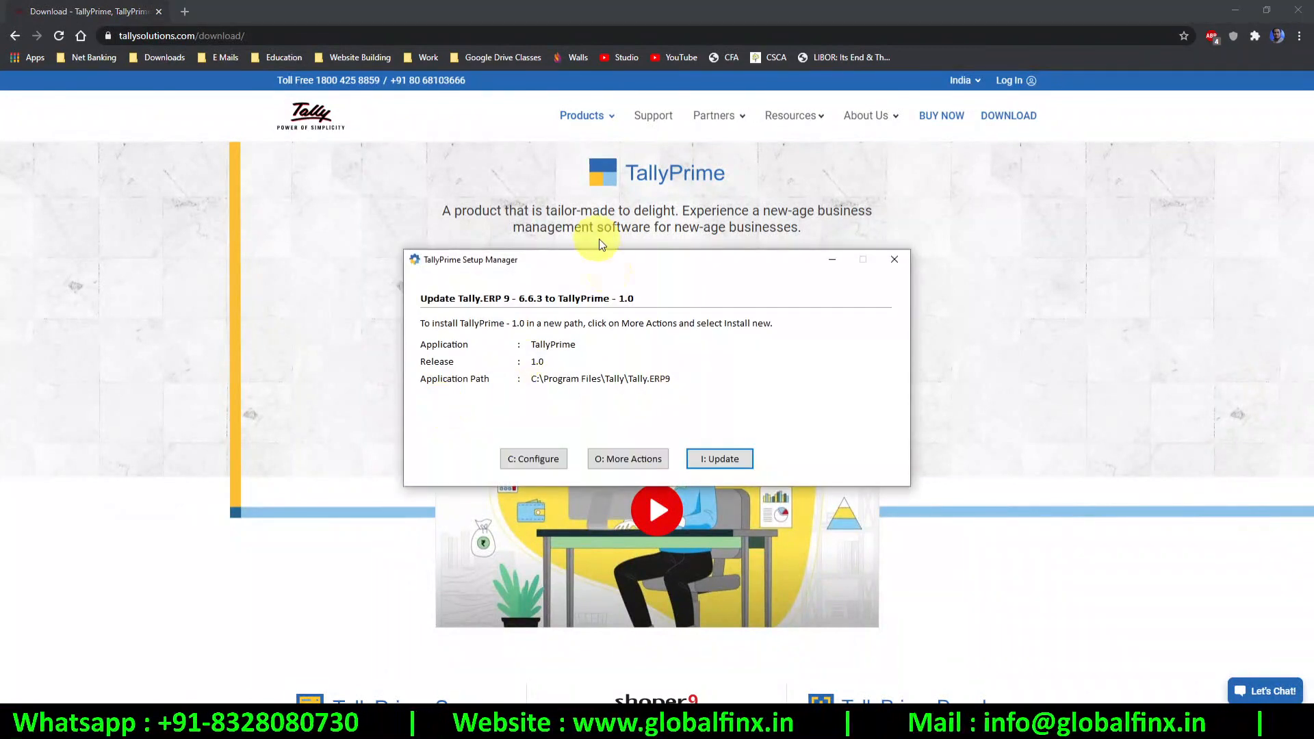
# Check the installation configuration, including Create Desktop Shortcut, then list the other setup actions
pyautogui.moveTo(622, 269)
pyautogui.mouseDown()
pyautogui.moveTo(488, 245)
pyautogui.moveTo(615, 255)
pyautogui.mouseUp()
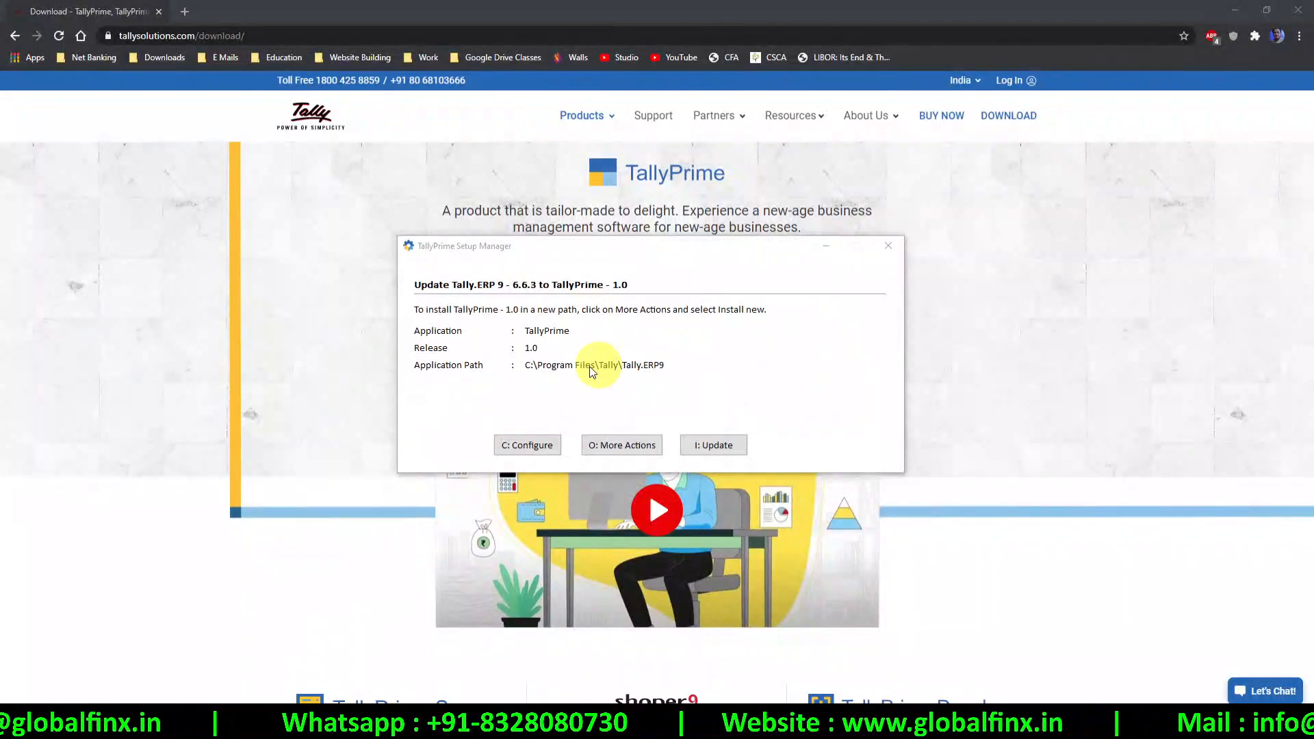
pyautogui.click(545, 452)
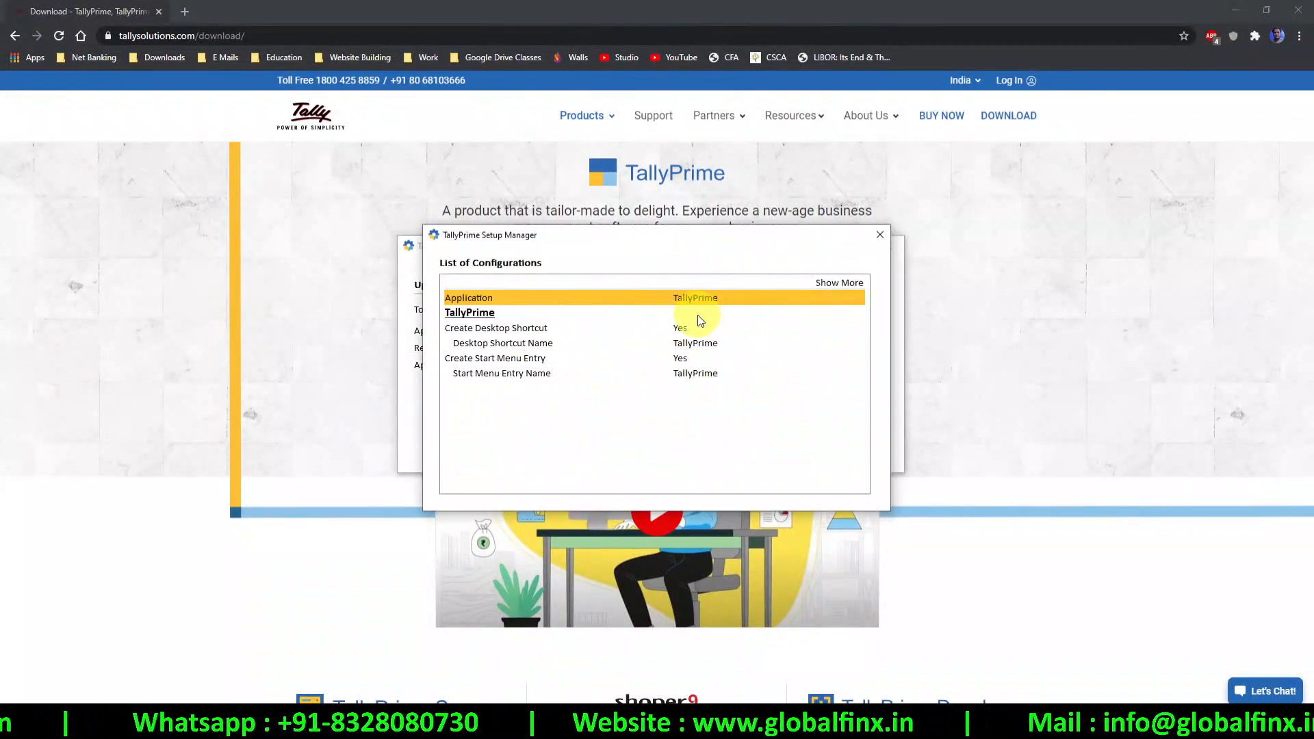
pyautogui.click(878, 238)
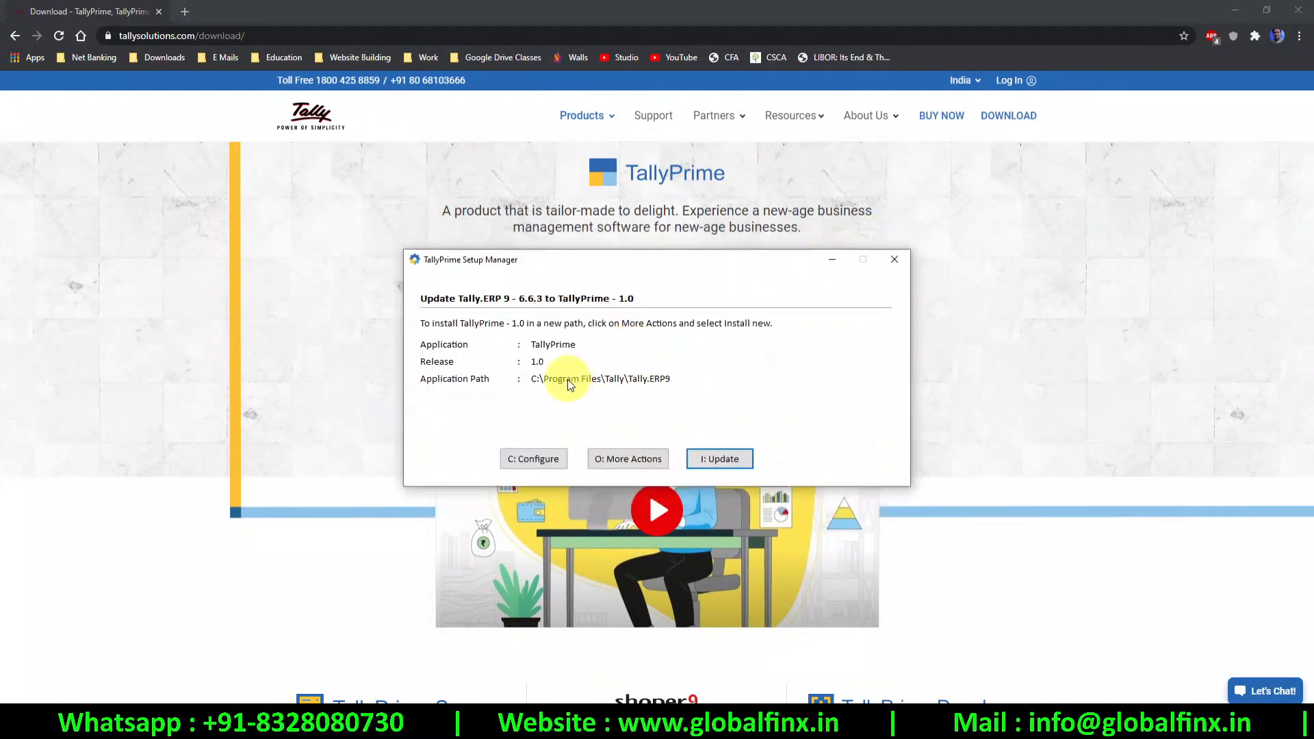
pyautogui.click(618, 459)
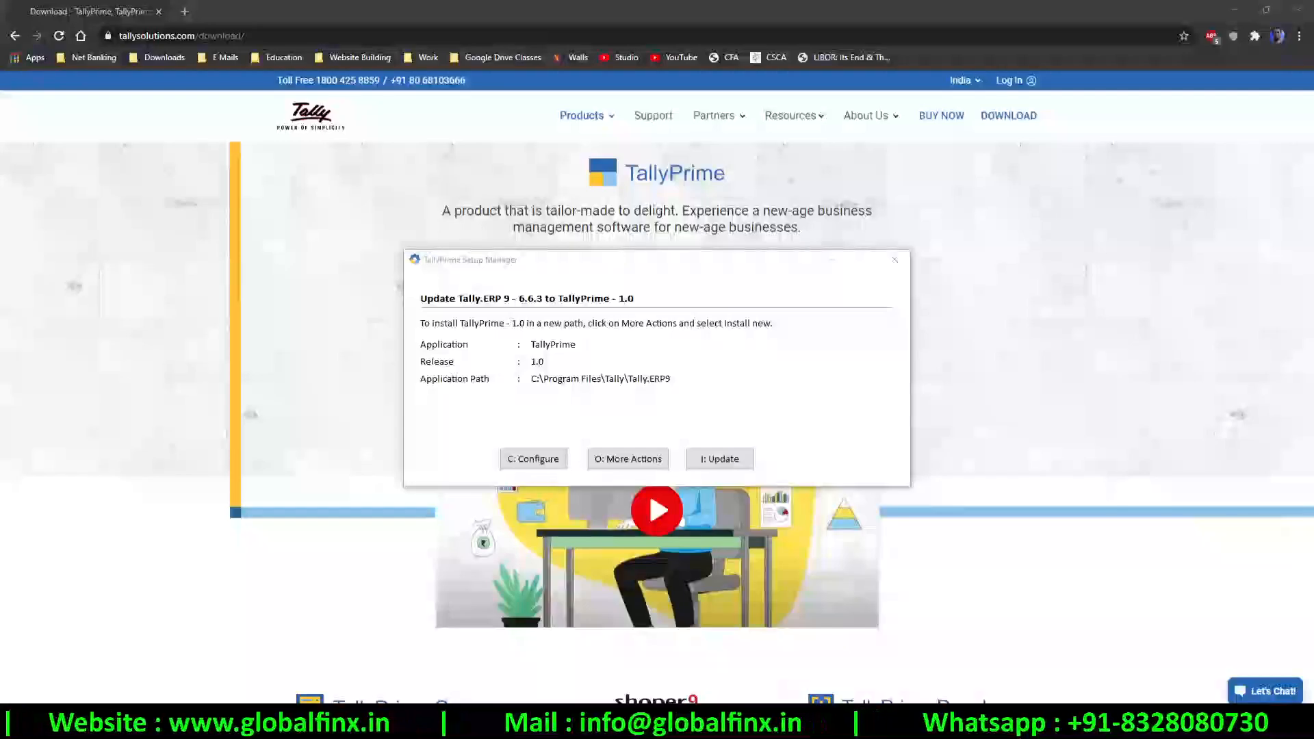
pyautogui.click(531, 462)
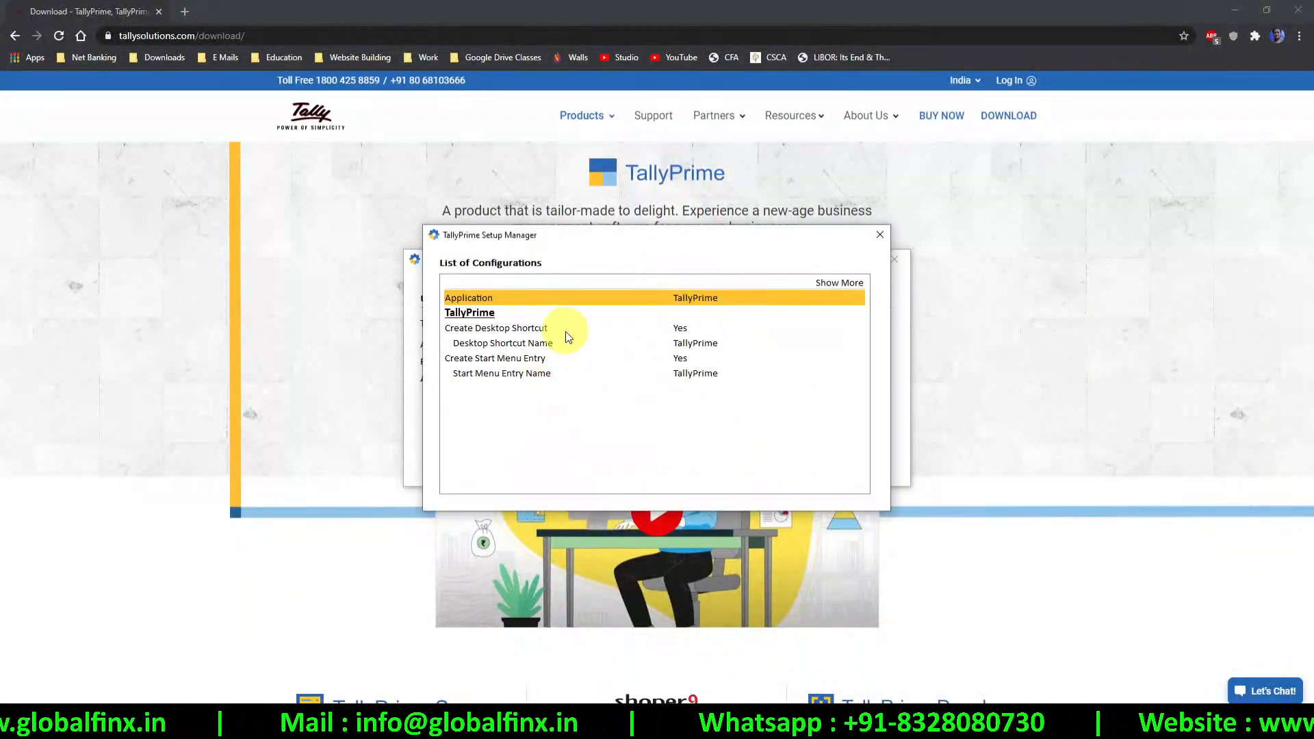
pyautogui.click(728, 330)
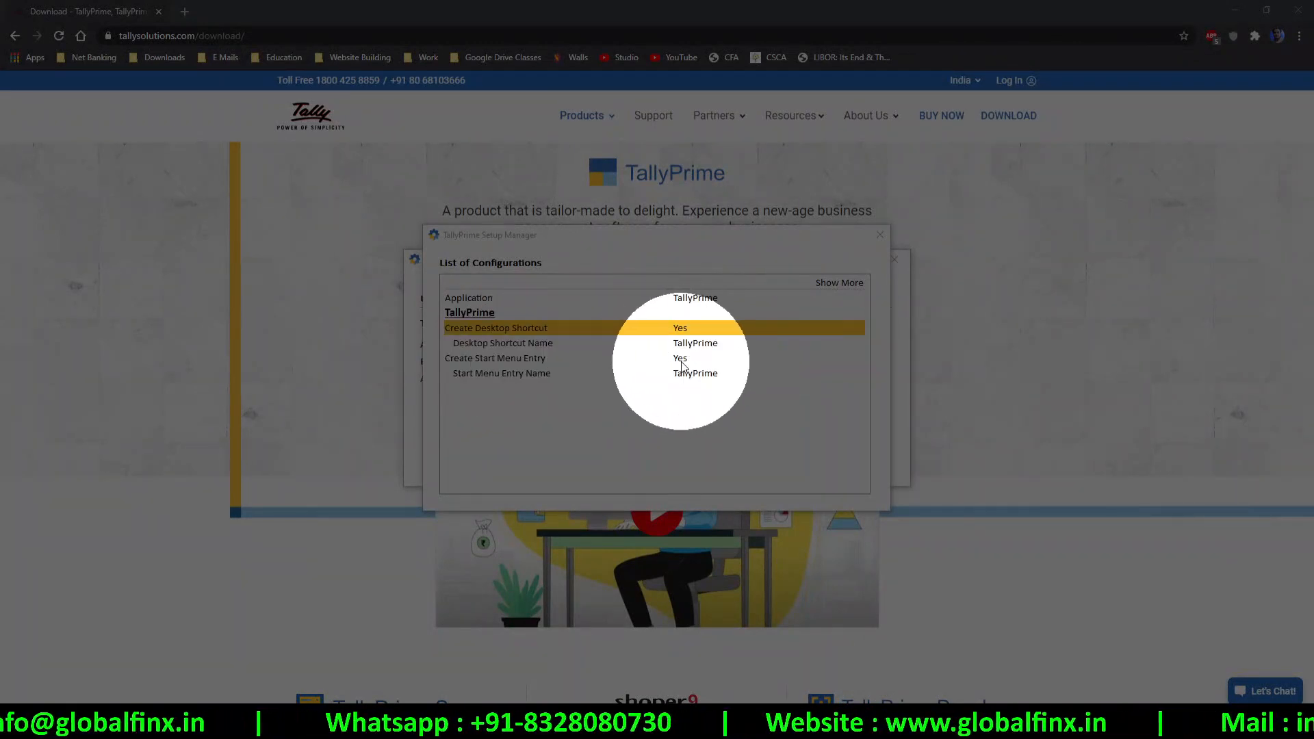
pyautogui.click(880, 236)
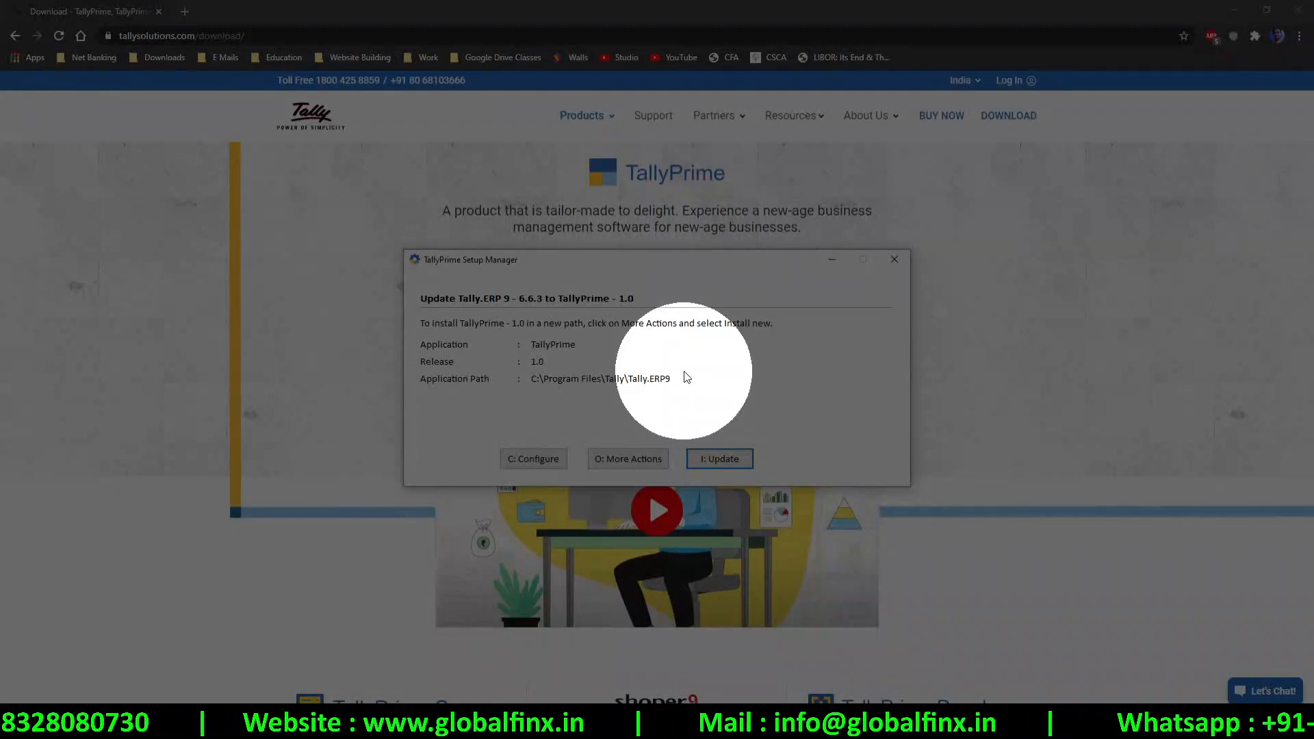
pyautogui.click(625, 456)
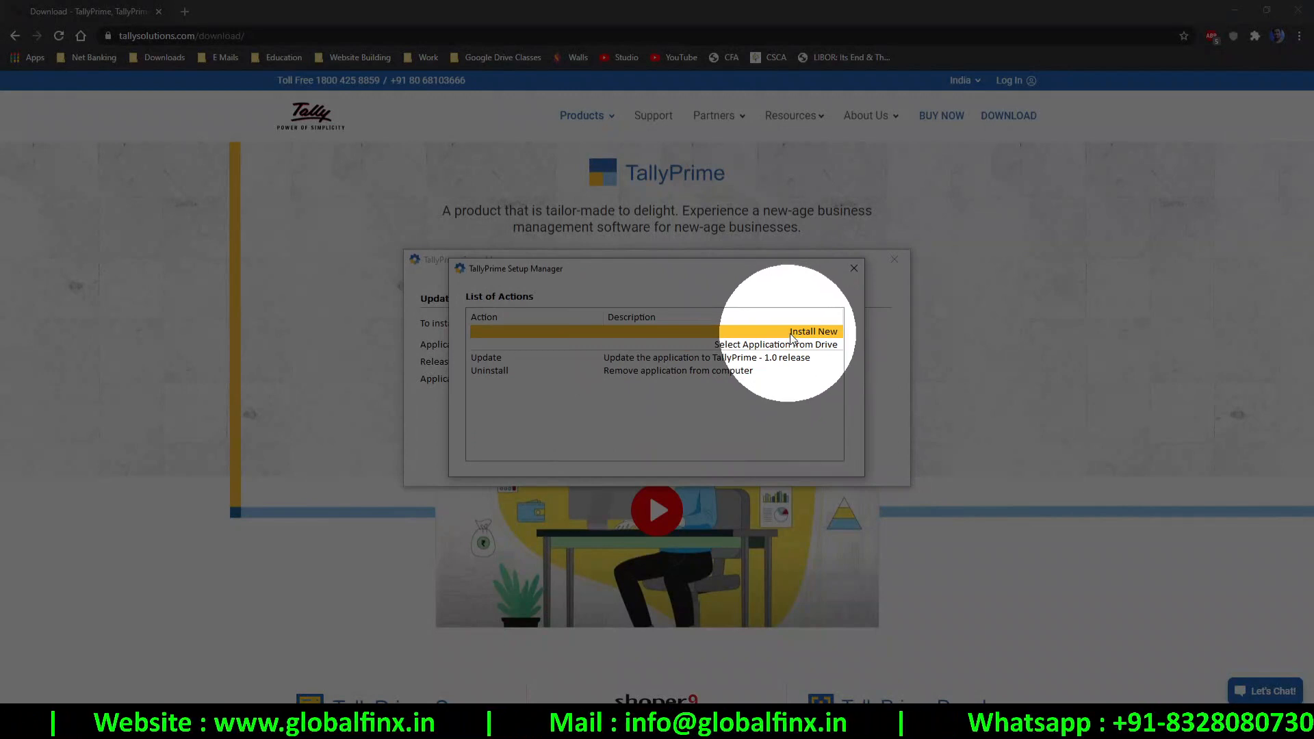
# Choose Install New, install TallyPrime 1.0 to C:\Program Files\TallyPrime, and launch it
pyautogui.click(511, 356)
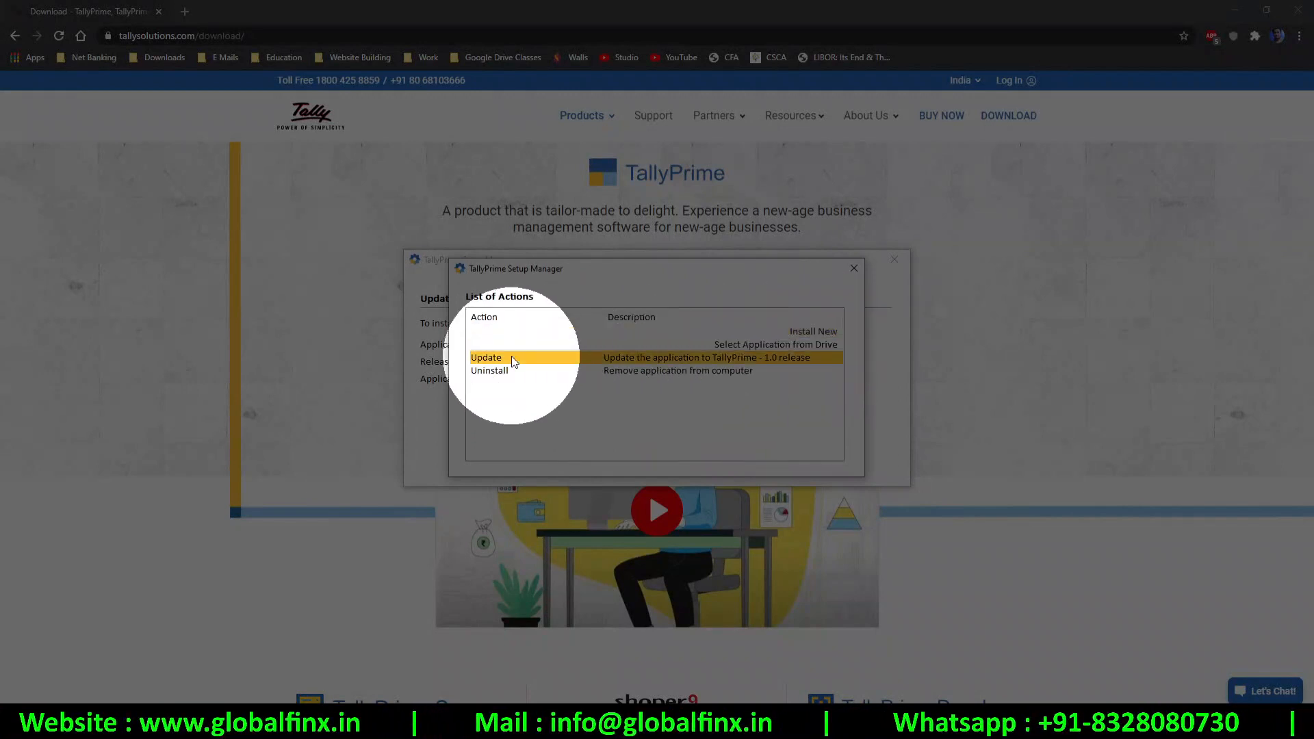
pyautogui.click(538, 373)
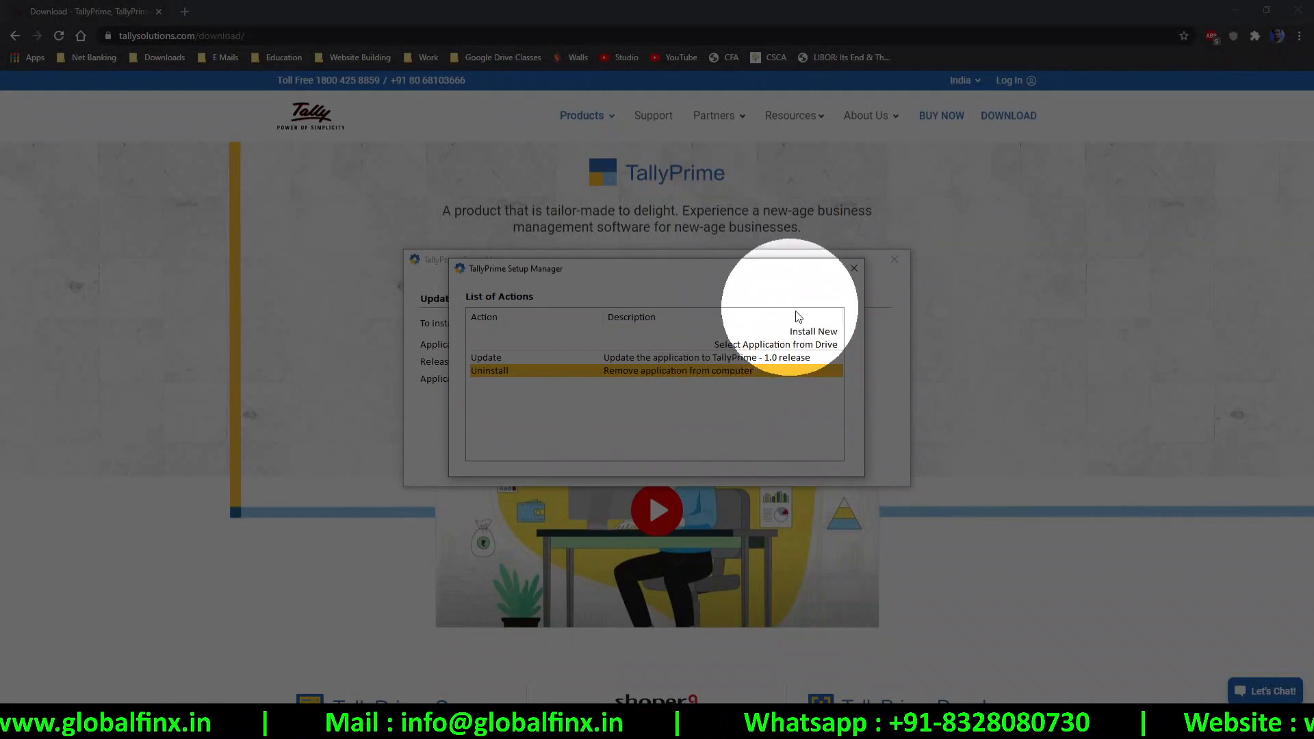
pyautogui.click(800, 333)
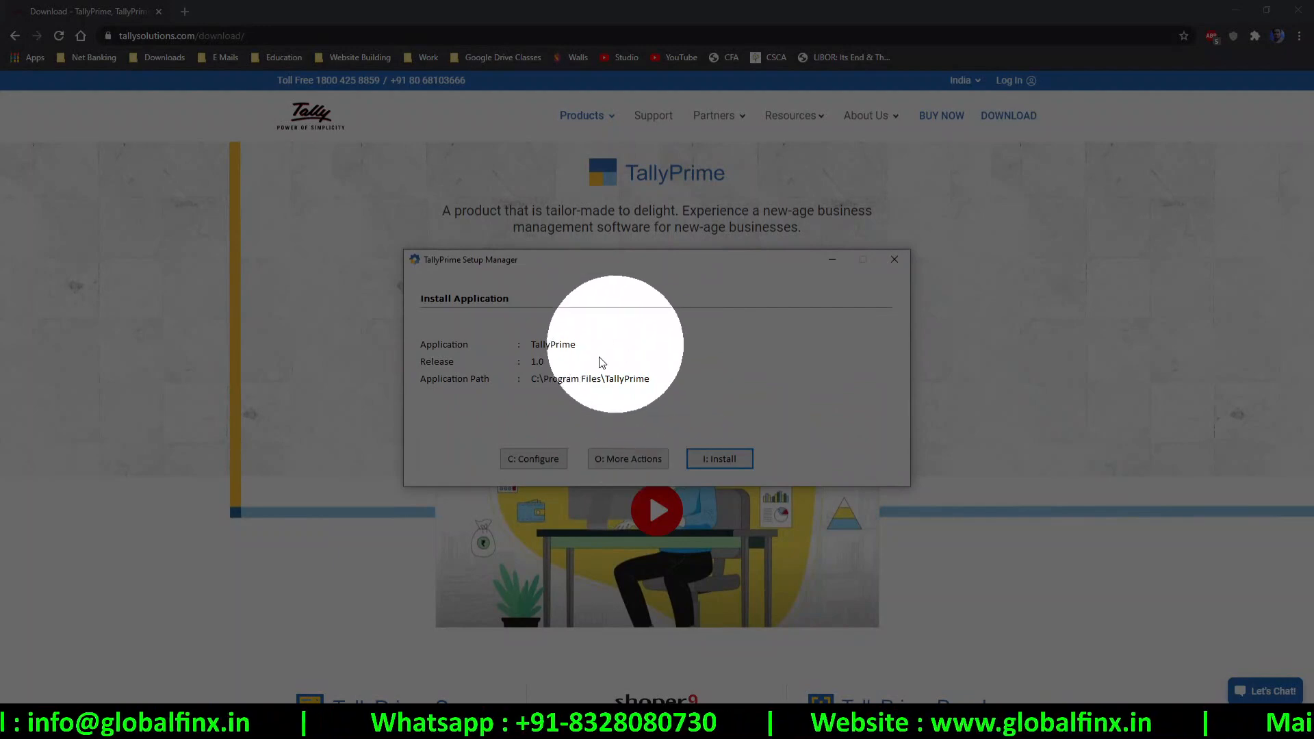
pyautogui.click(716, 459)
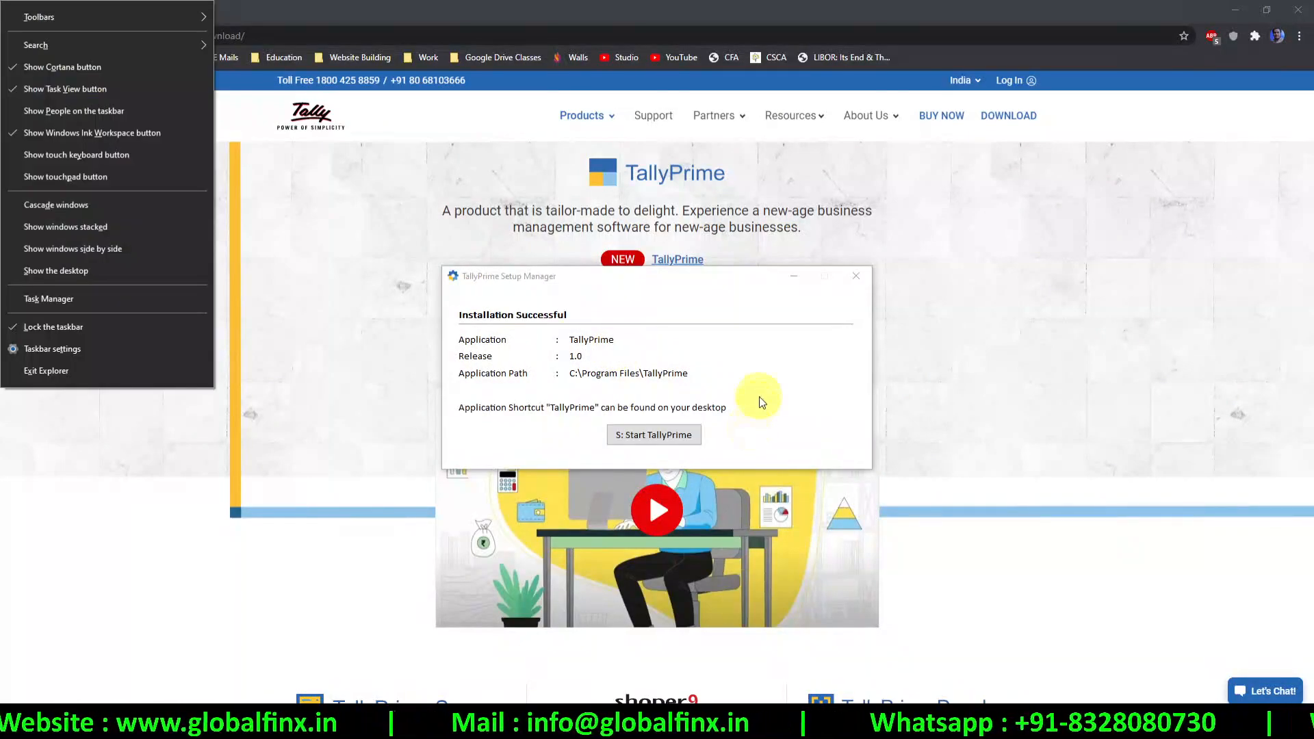
pyautogui.click(759, 398)
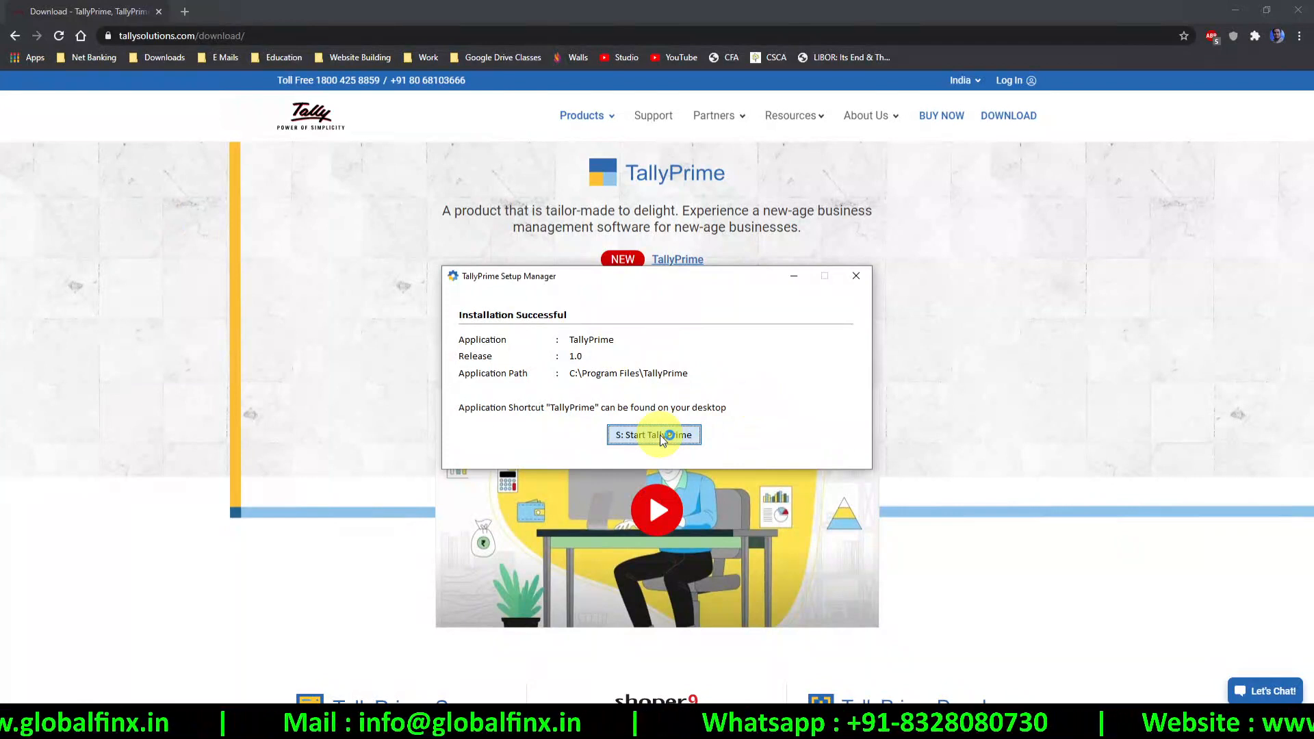
pyautogui.click(662, 438)
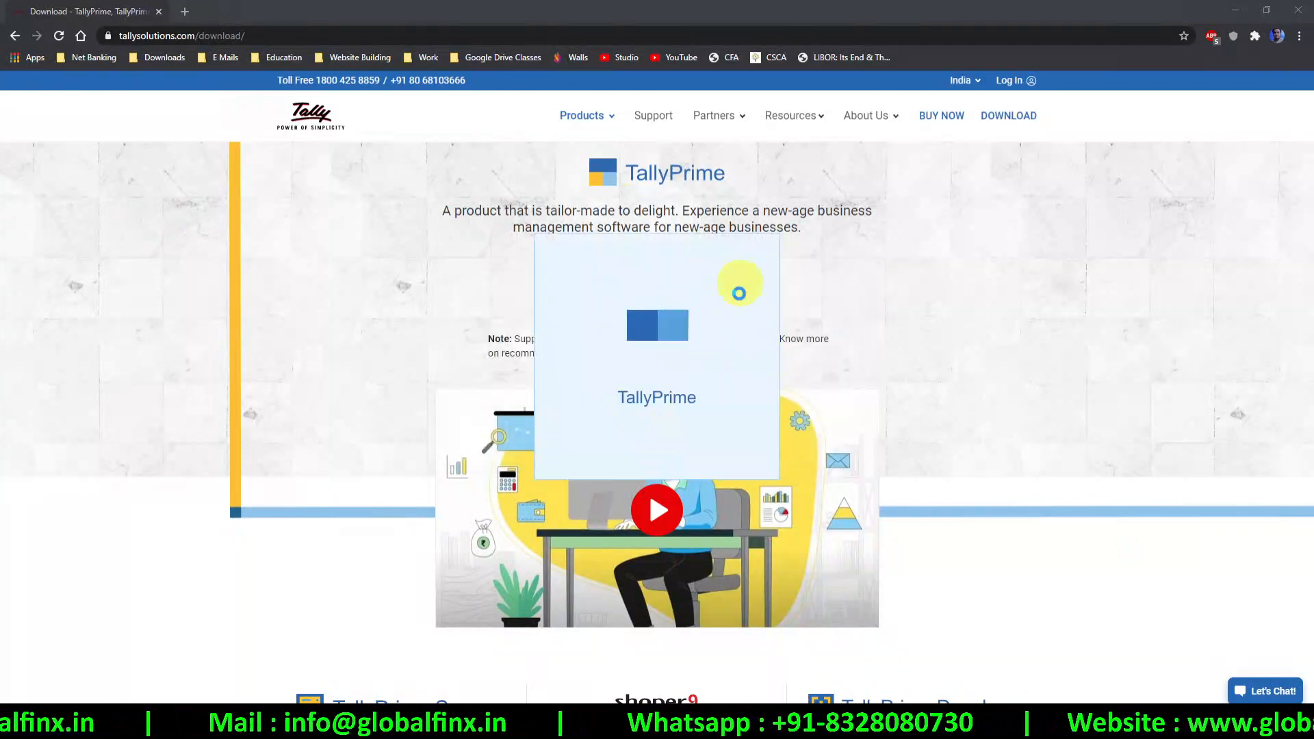
# Launch TallyPrime from system search and allow it through the firewall
pyautogui.press('super')
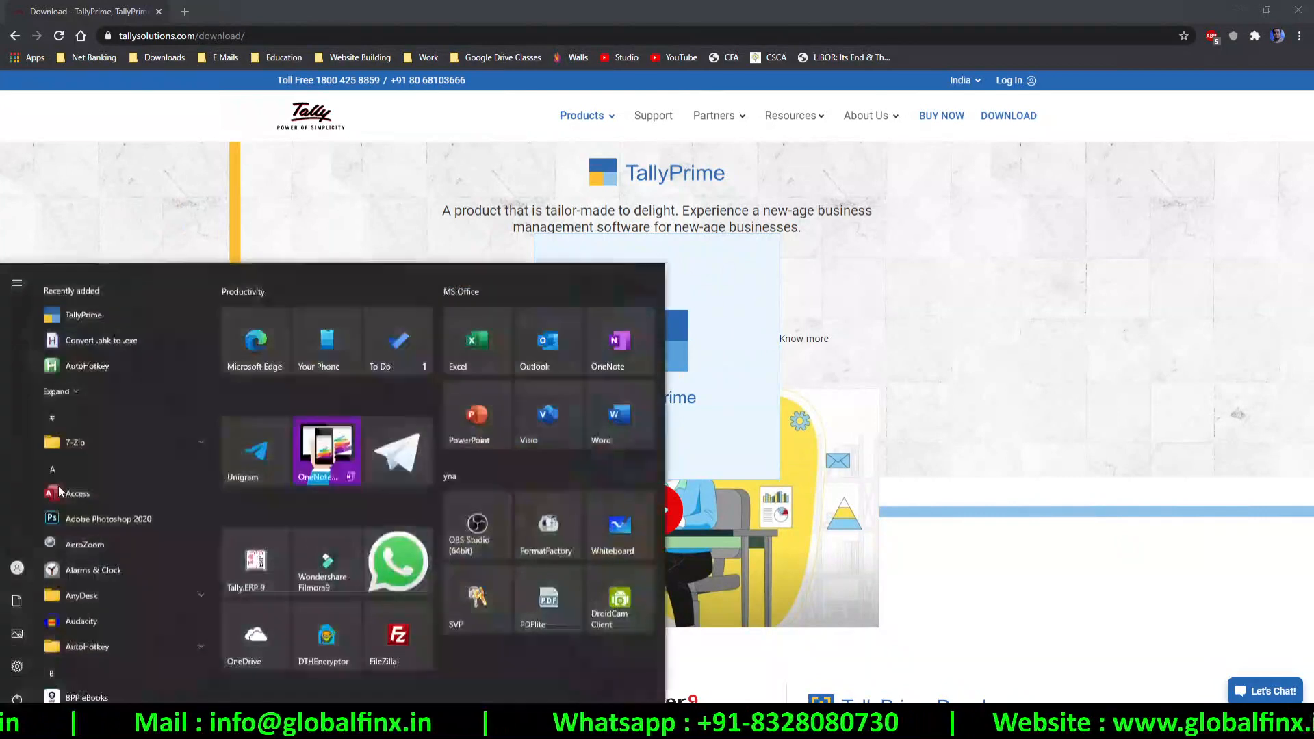
pyautogui.write('tally')
pyautogui.press('Return')
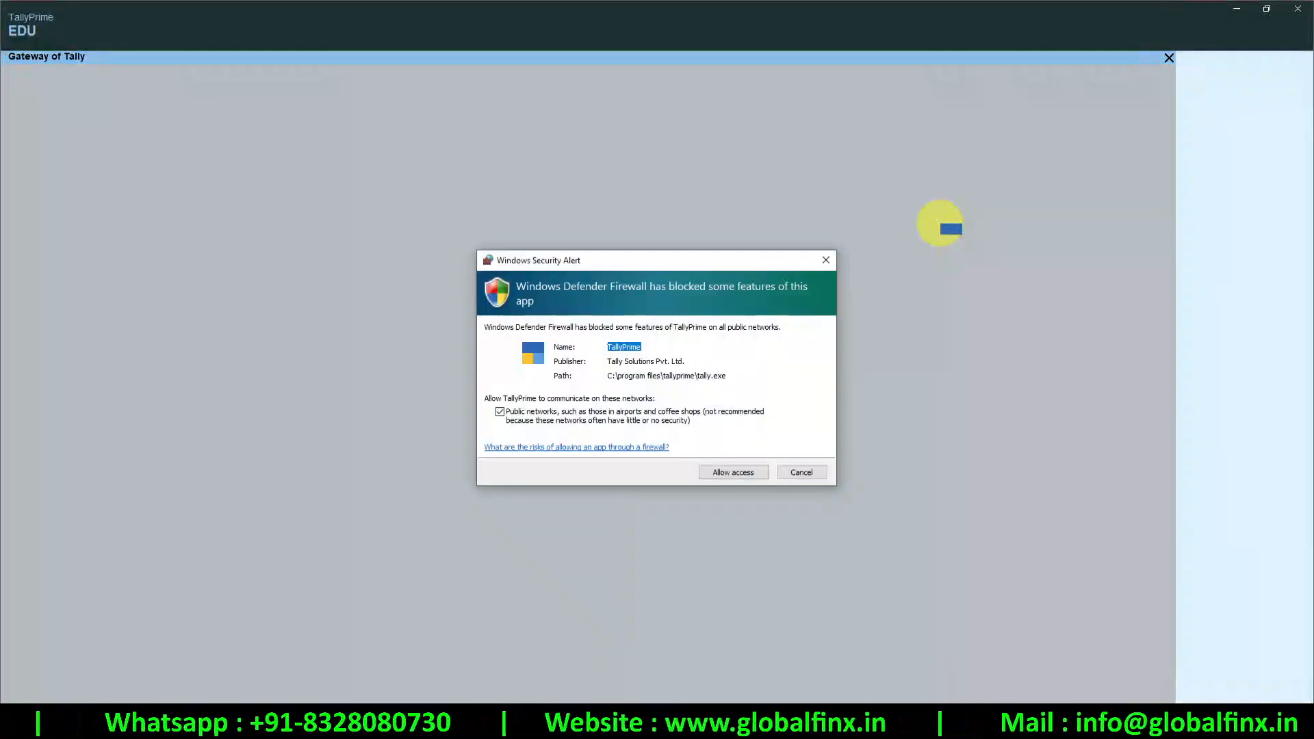
pyautogui.click(733, 471)
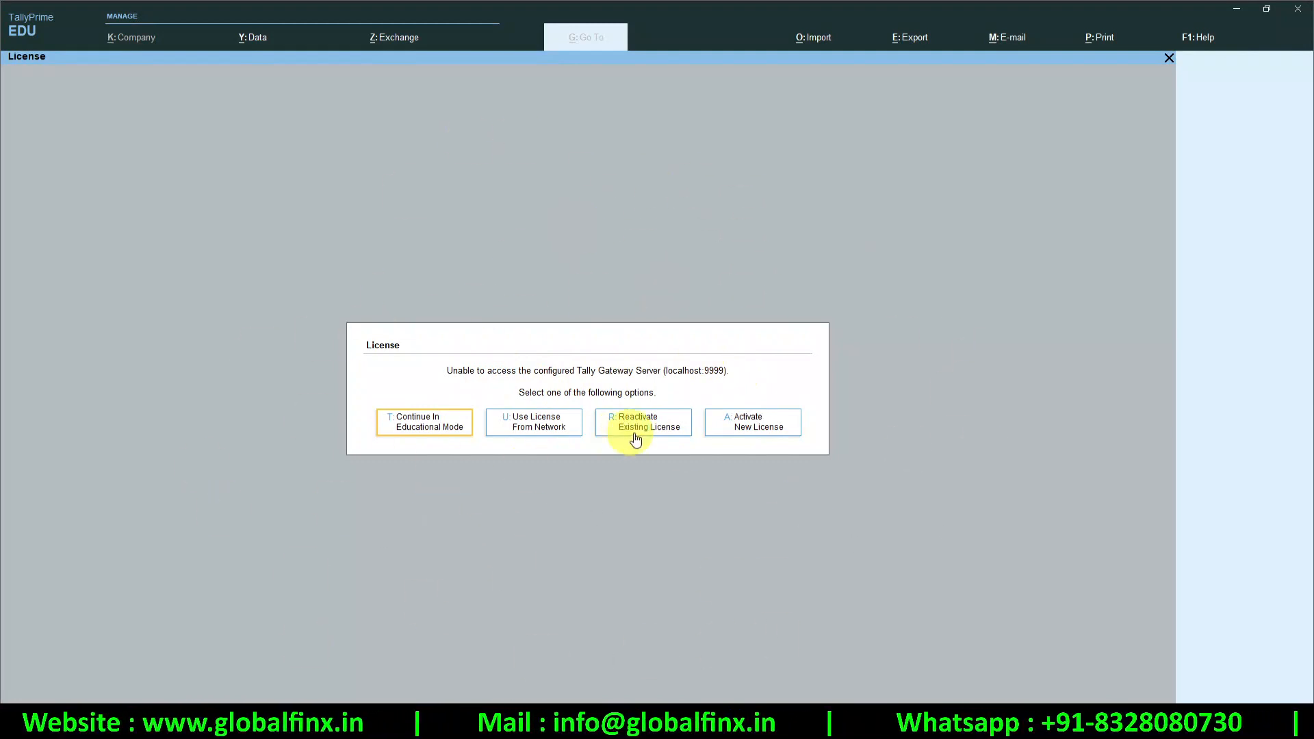
# Back out of licence activation and continue in Educational Mode
pyautogui.click(780, 427)
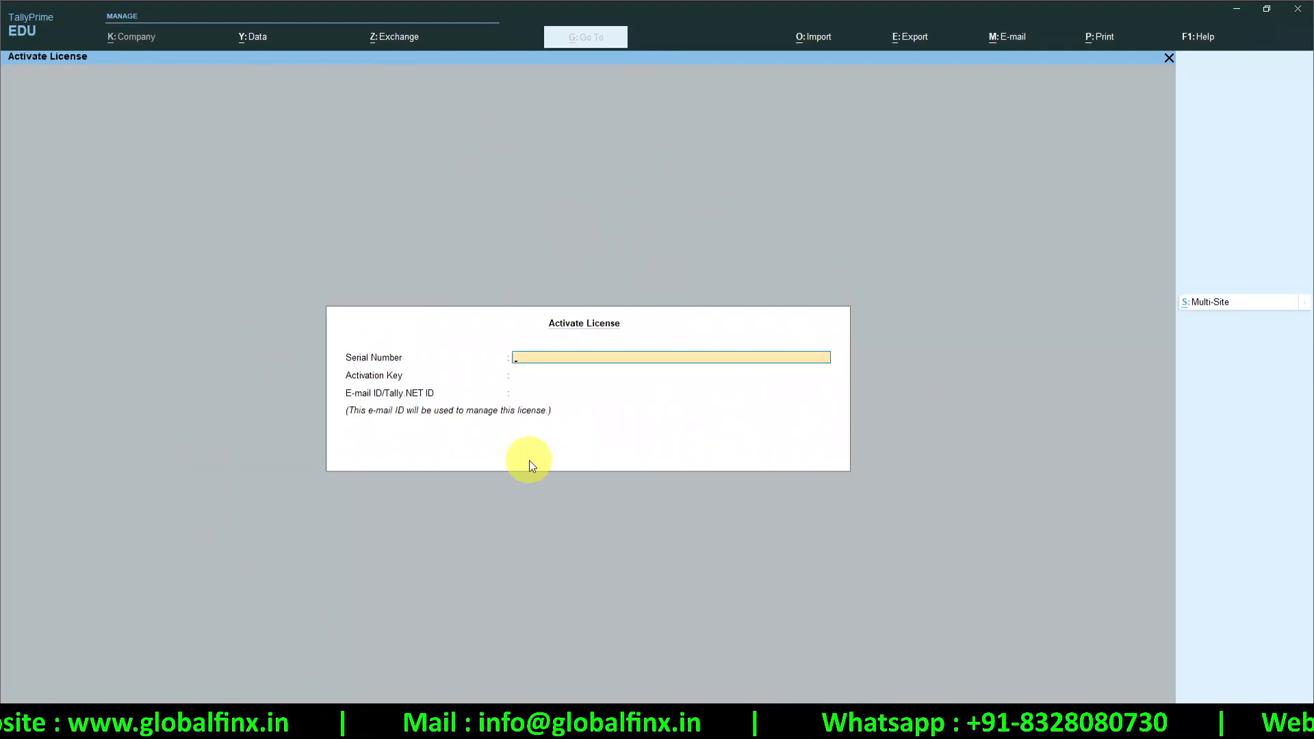
pyautogui.press('Escape')
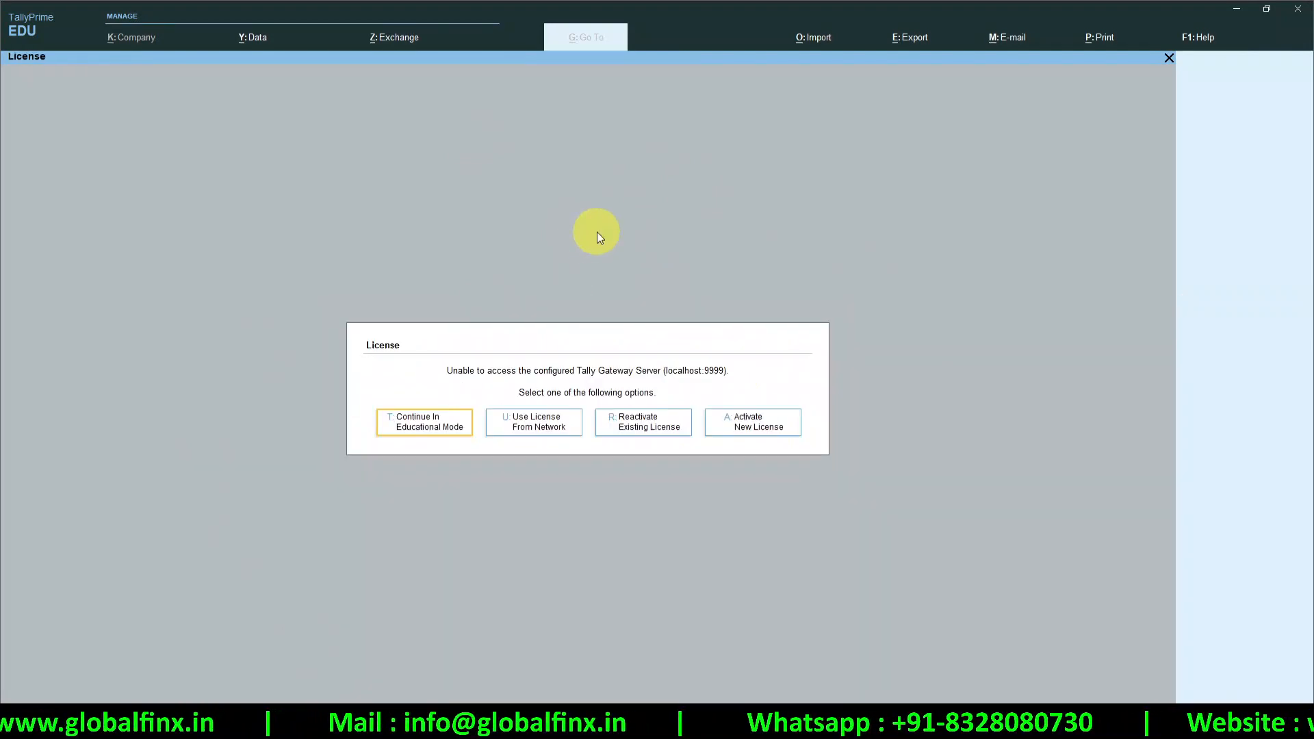
pyautogui.press('Escape')
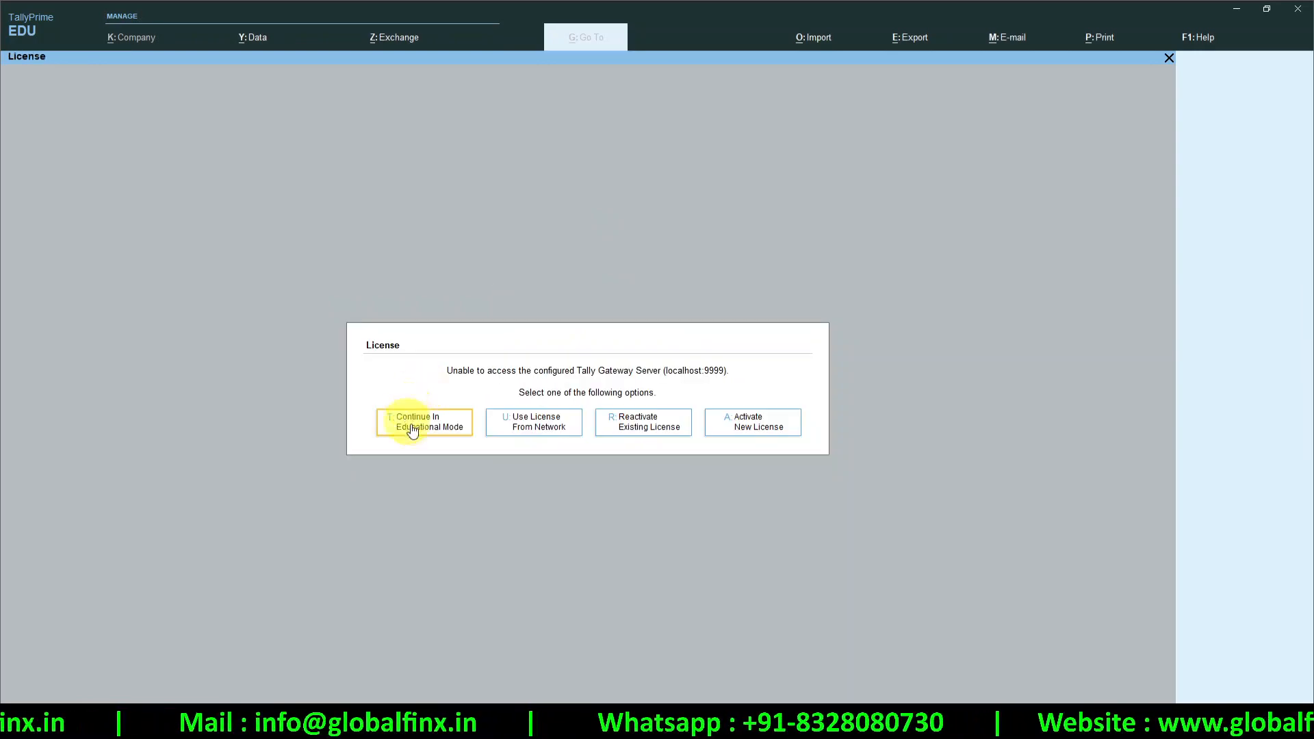
pyautogui.click(413, 439)
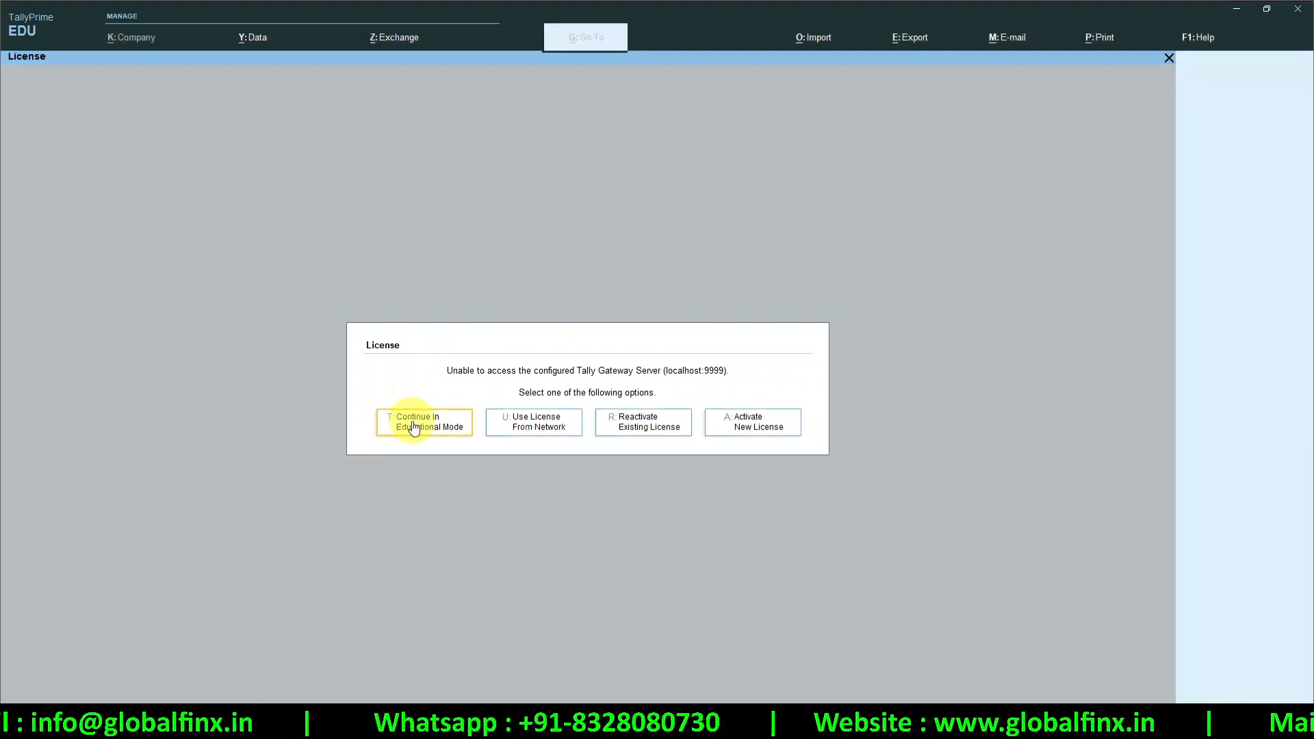
pyautogui.click(411, 424)
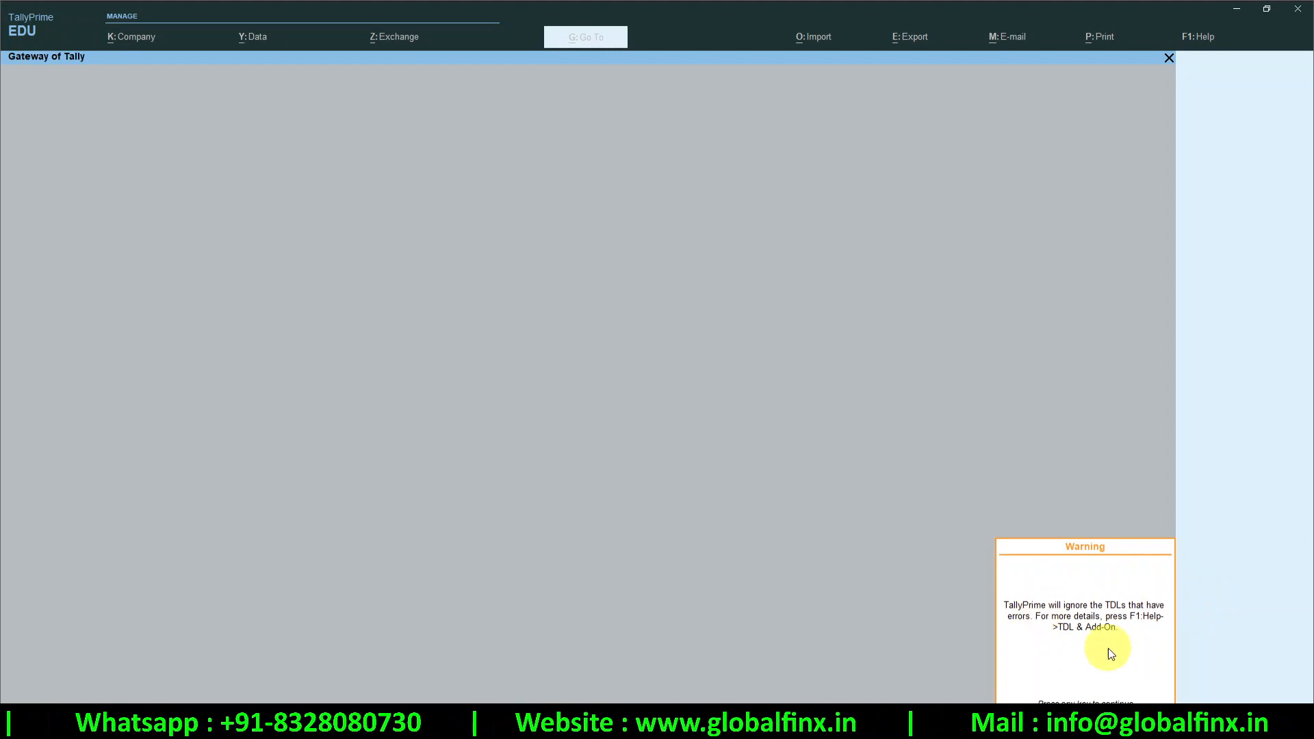
# Dismiss the TDL error warning and check the migration backup settings under Configure
pyautogui.press('Return')
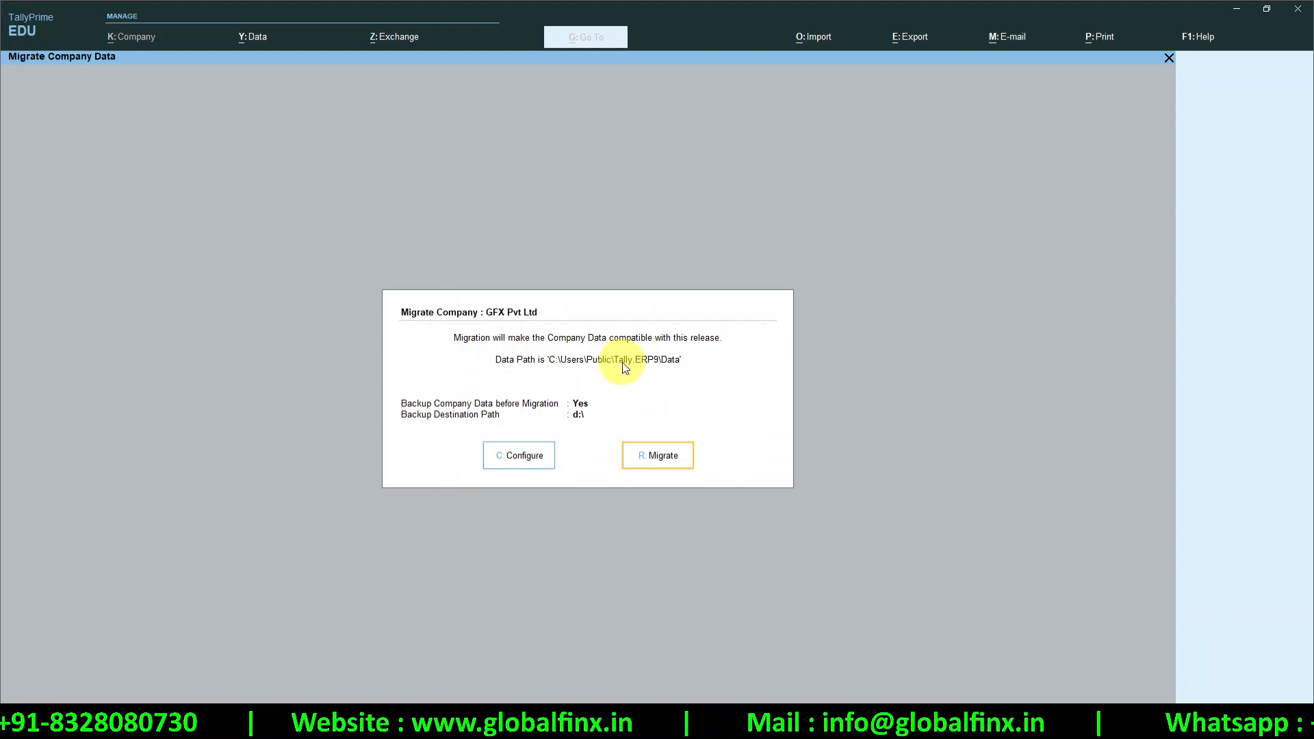
pyautogui.click(501, 457)
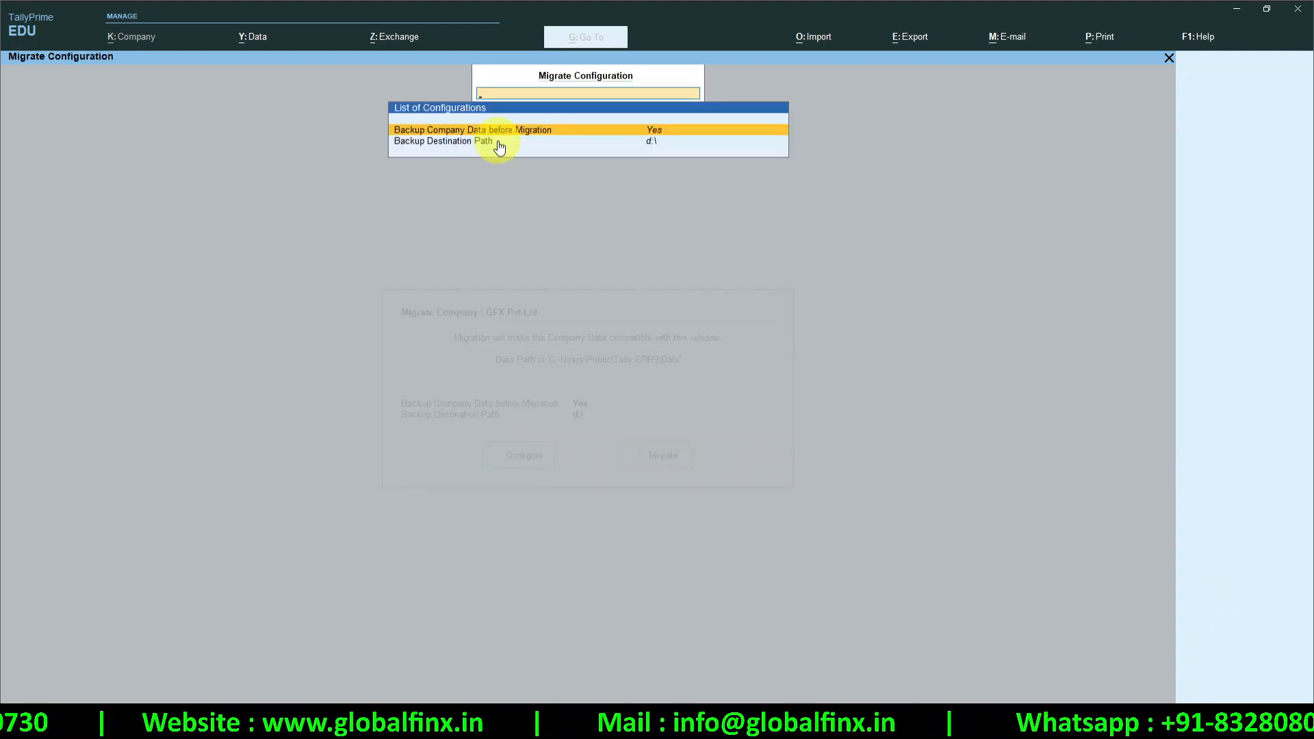
pyautogui.press('Escape')
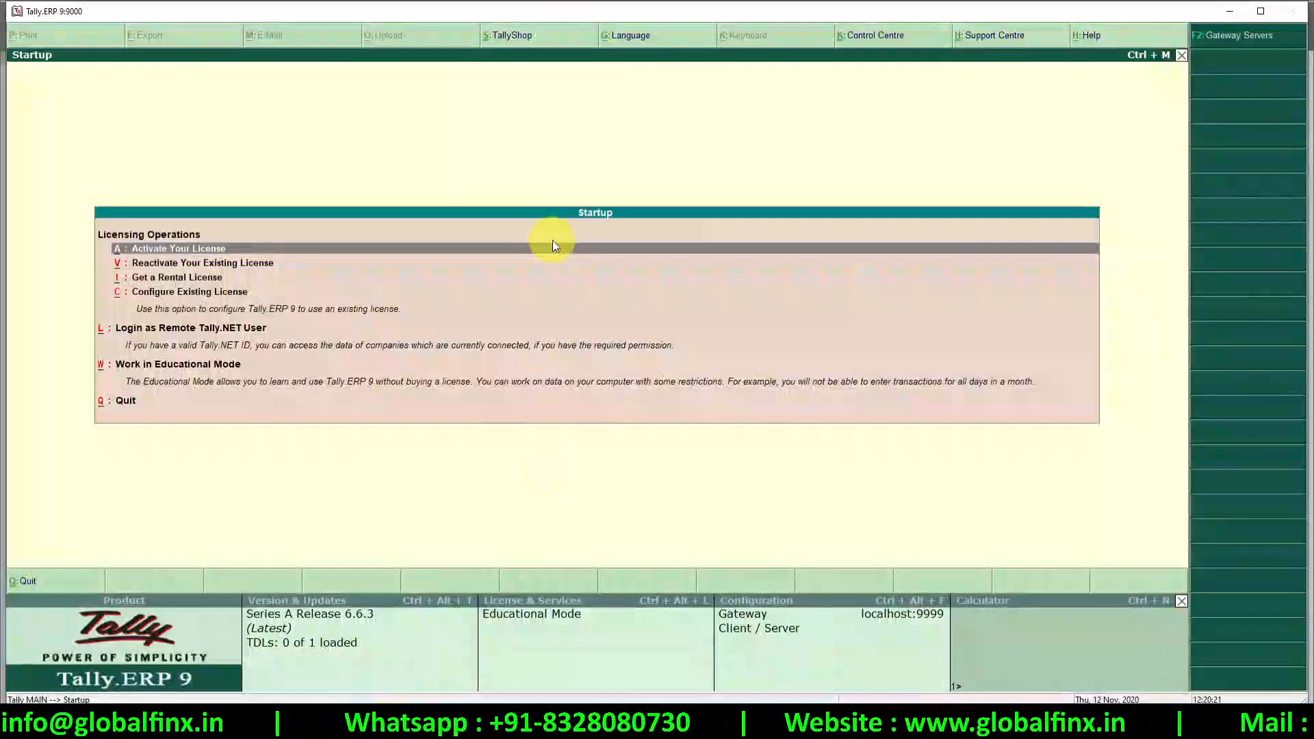
# Maximize Tally.ERP 9, work in Educational Mode, and shut GFX Pvt Ltd with Alt+F1
pyautogui.click(1260, 12)
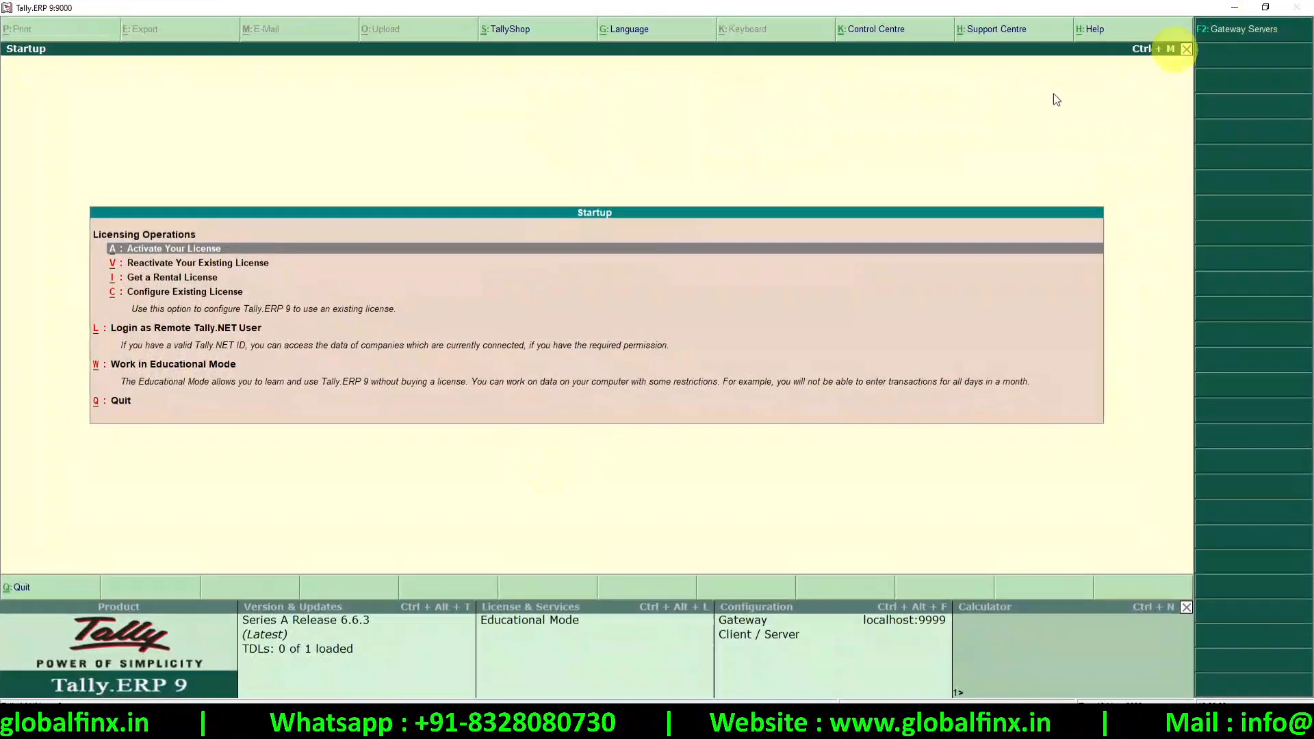
pyautogui.click(146, 370)
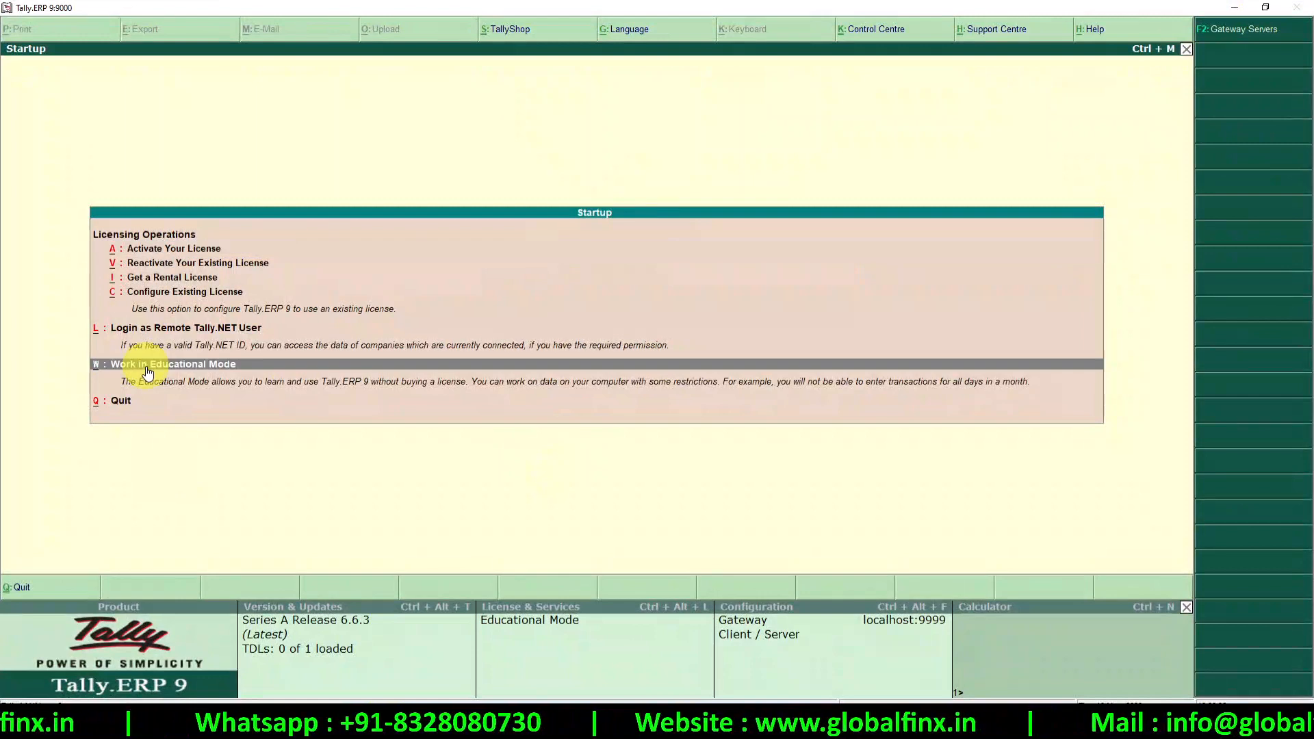
pyautogui.press('Return')
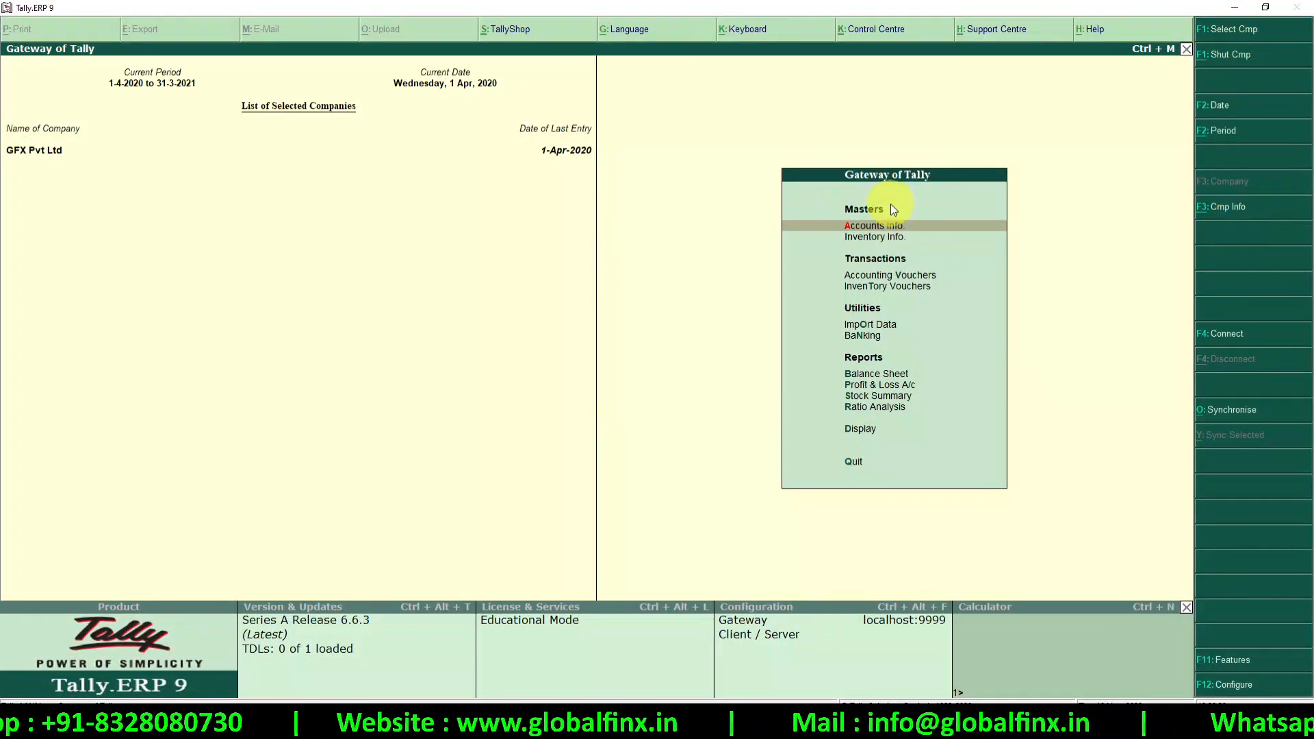
pyautogui.hotkey('alt', 'F1')
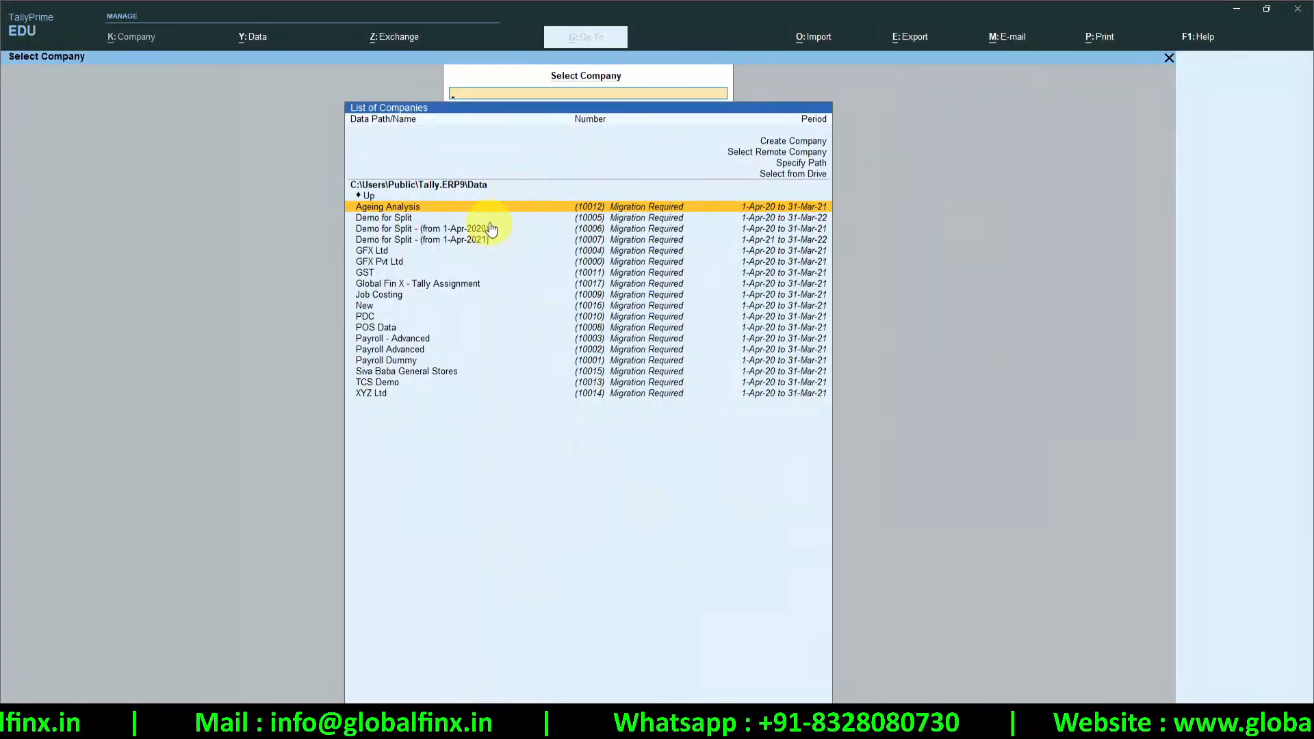
# Return to TallyPrime and choose Create Company from the List of Companies
pyautogui.hotkey('alt', 'Tab')
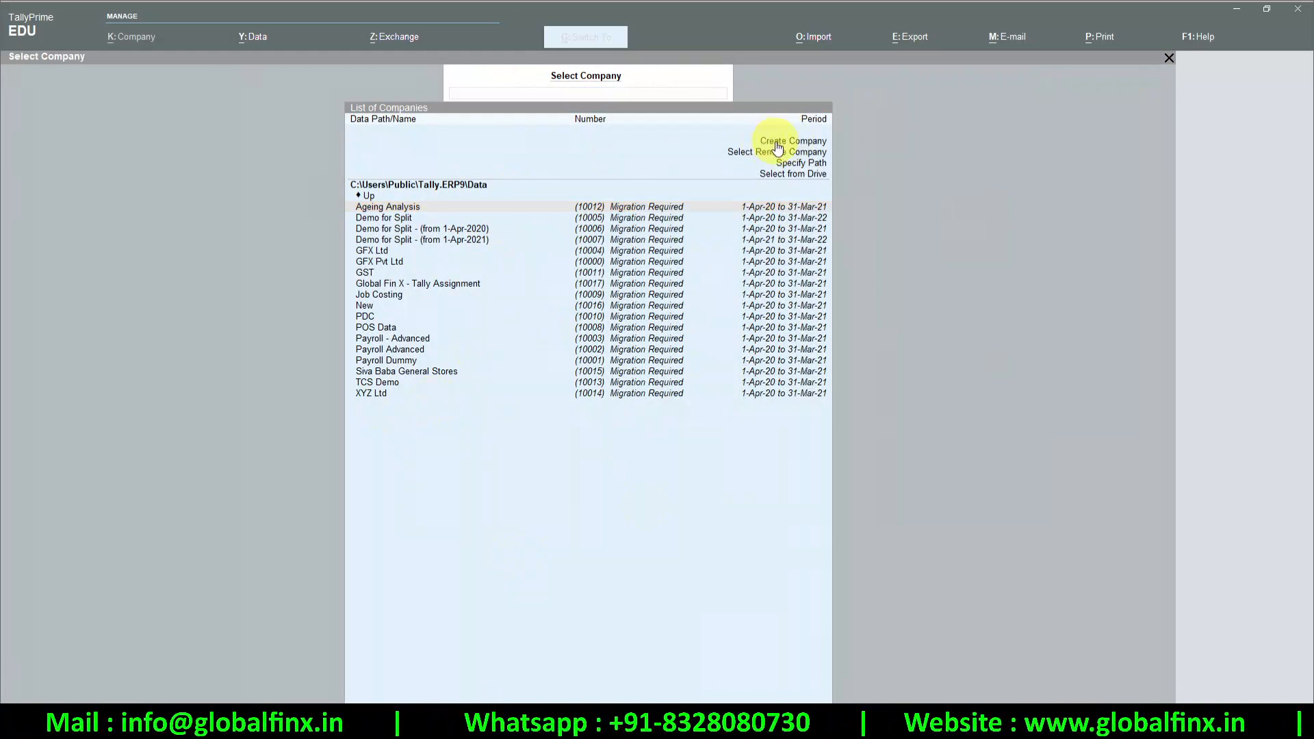
pyautogui.click(806, 545)
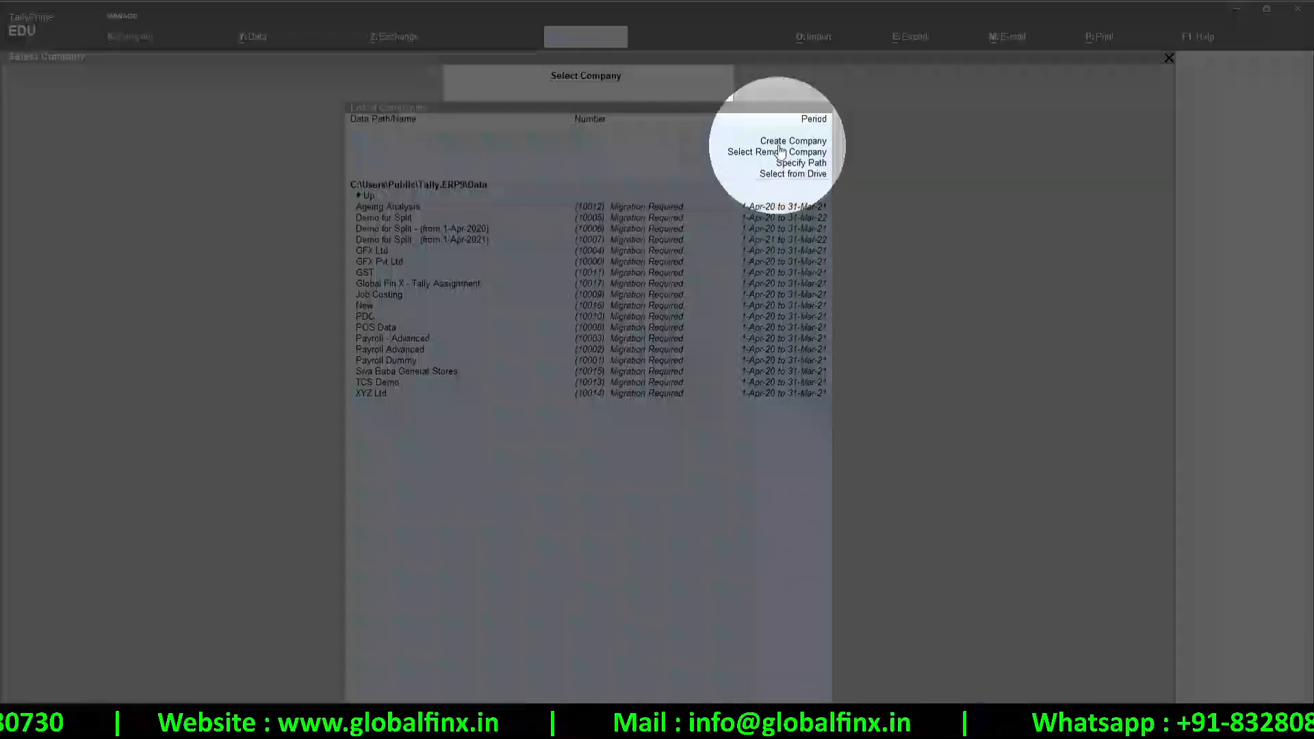
pyautogui.click(783, 146)
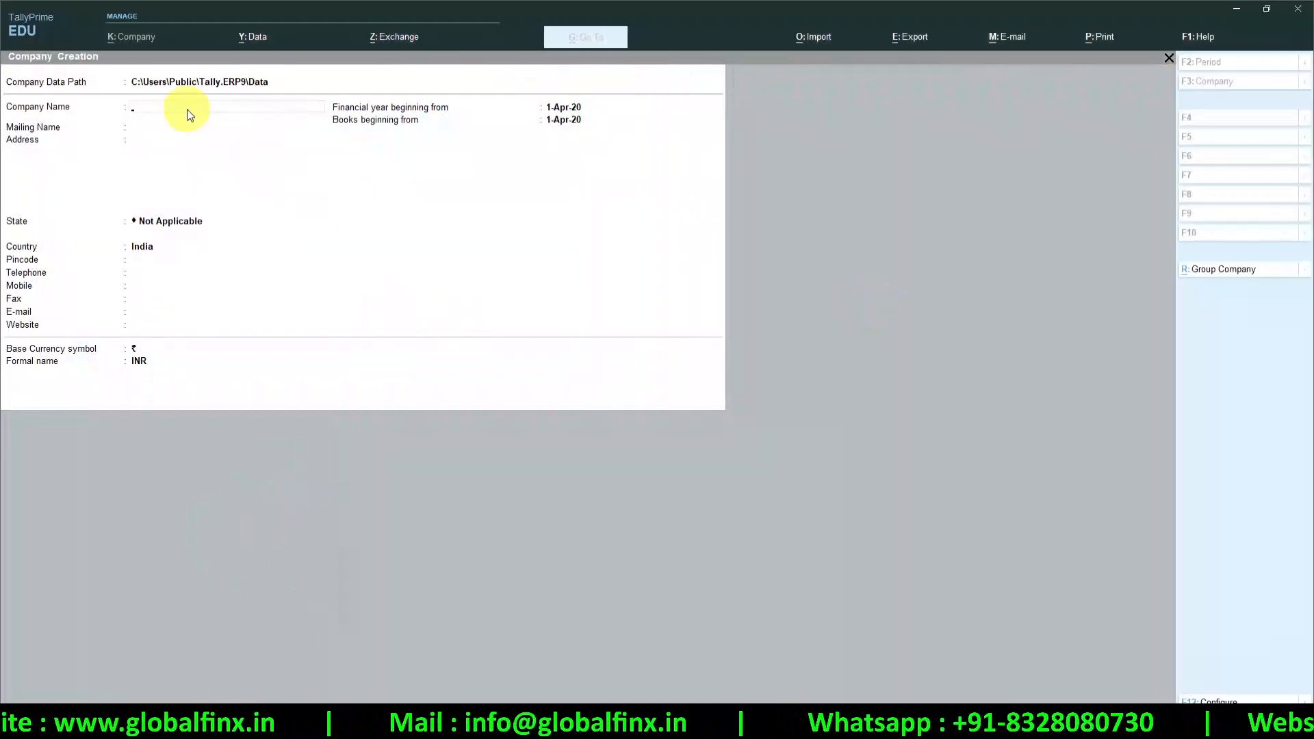
pyautogui.press('Return')
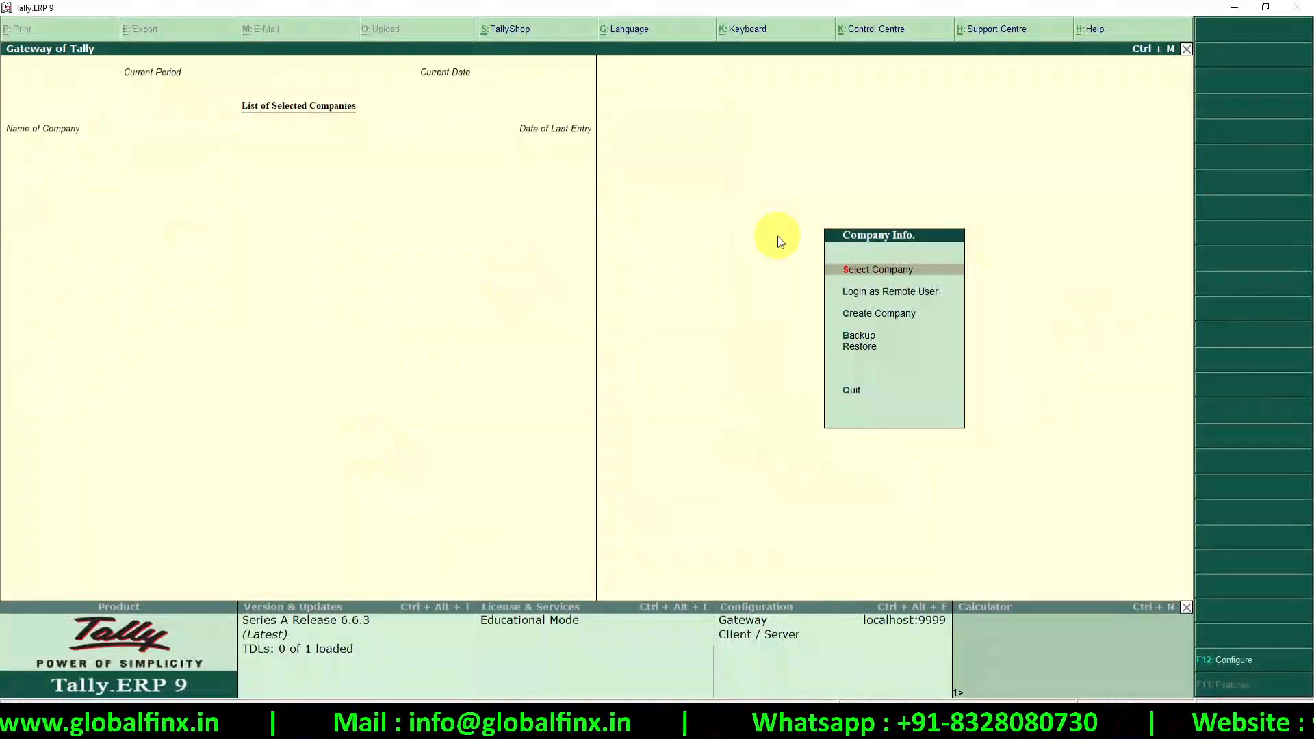
pyautogui.press('Down')
pyautogui.press('Down')
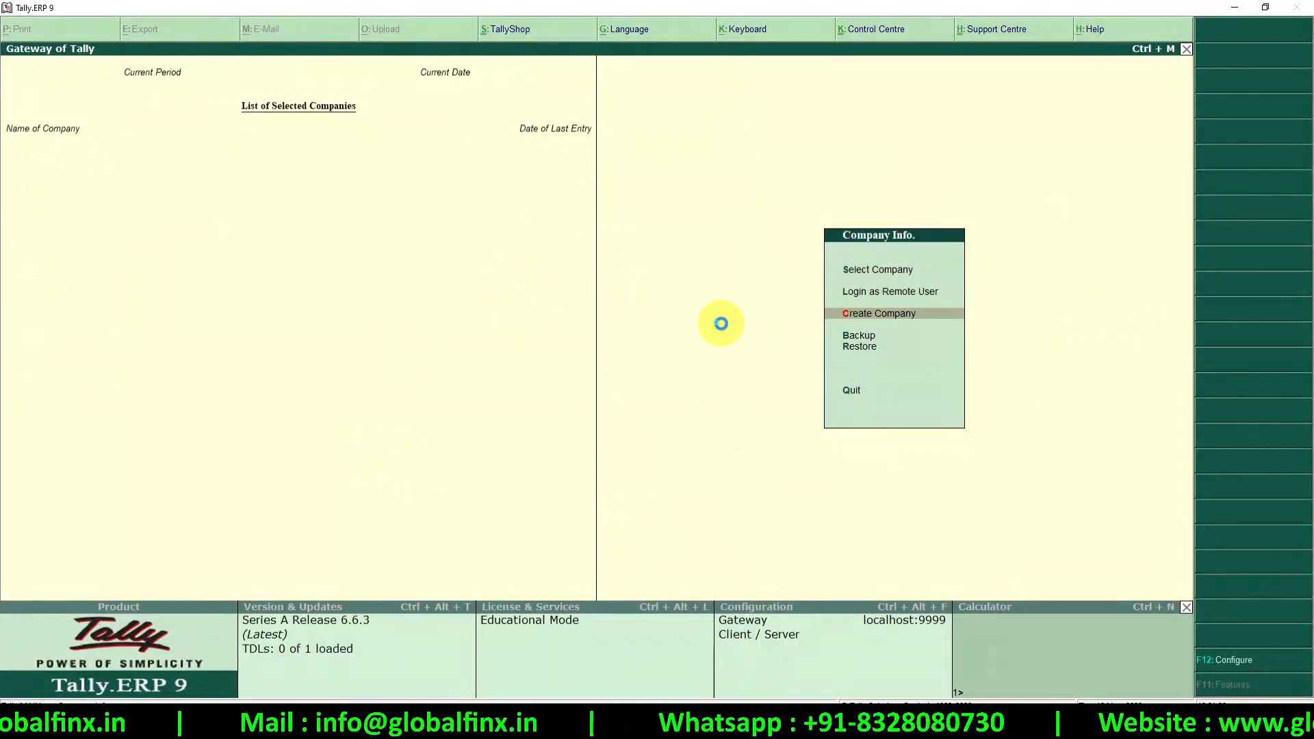
# Open Create Company from Tally.ERP 9's Company Info menu
pyautogui.press('Return')
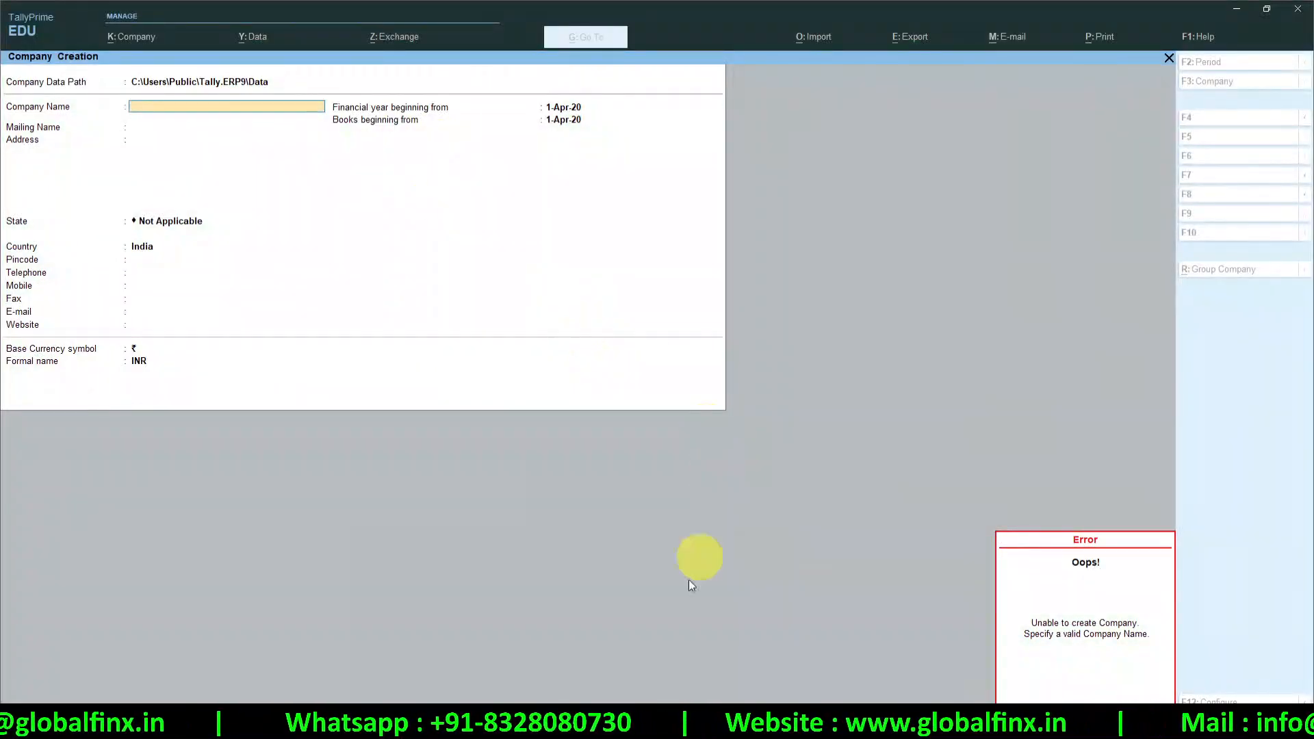
# Enter company name Global Fin X, address Hyderabad, state Telangana and pincode 500055
pyautogui.click(225, 106)
pyautogui.write('Global Fi')
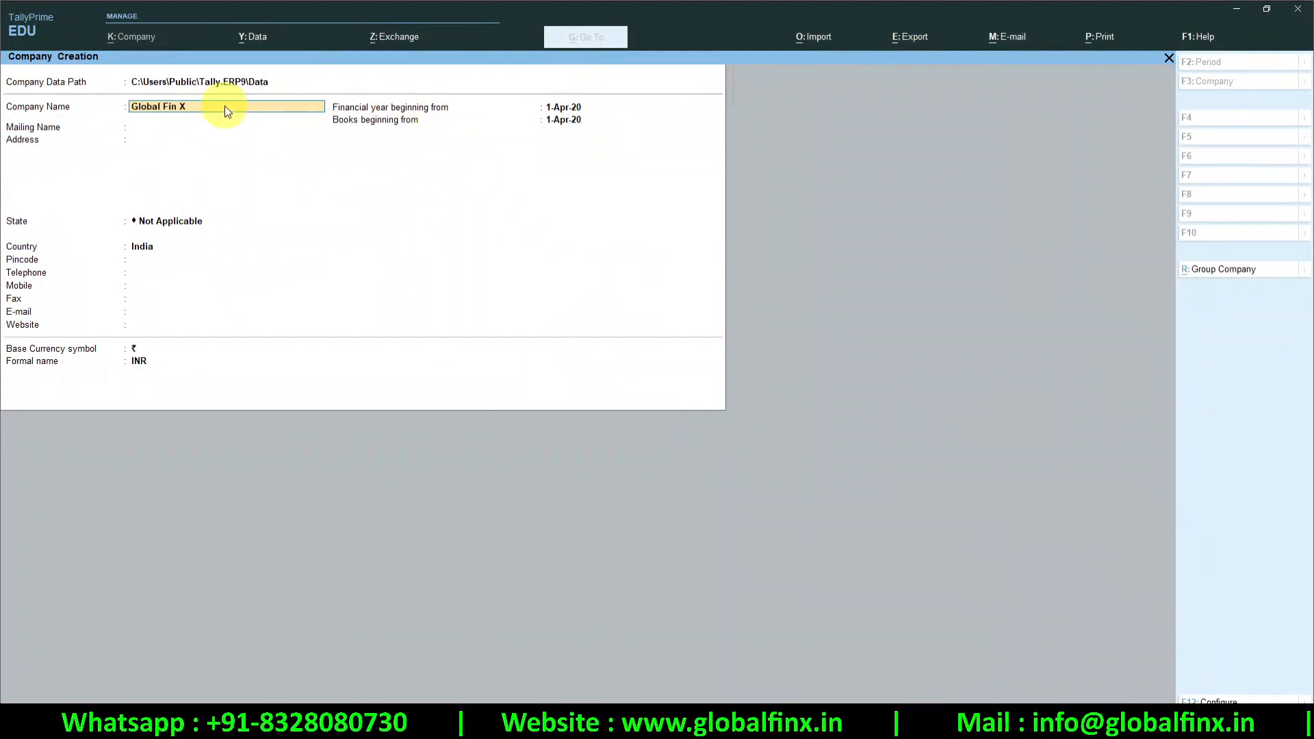
pyautogui.write('n X')
pyautogui.press('Return')
pyautogui.press('Return')
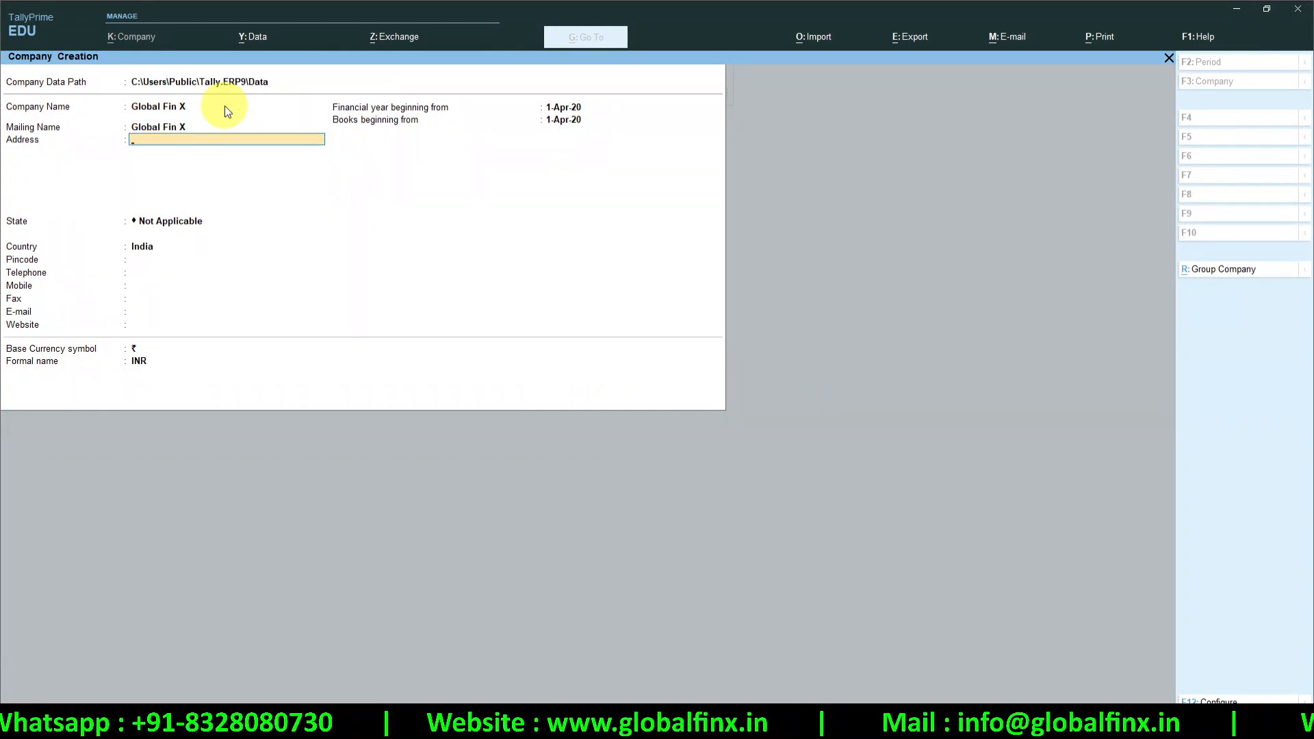
pyautogui.write('Hyderabad')
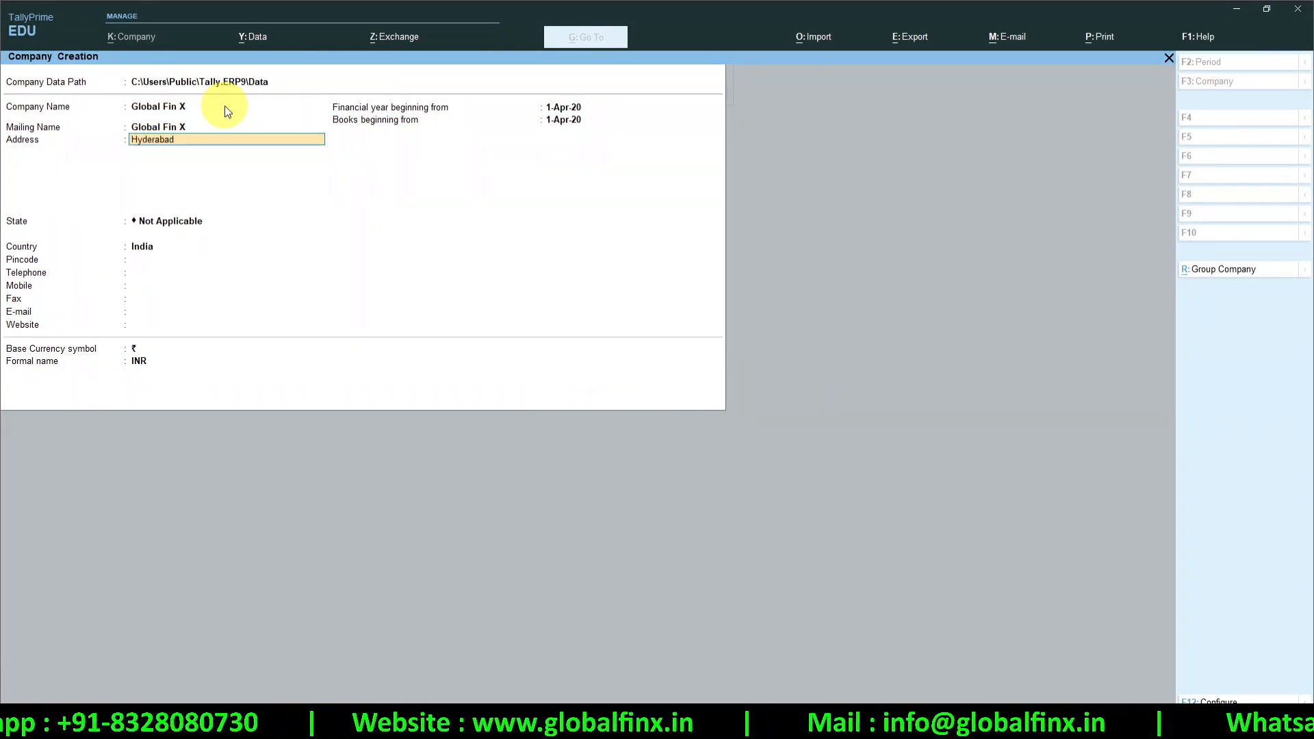
pyautogui.press('Return')
pyautogui.press('Return')
pyautogui.write('tel')
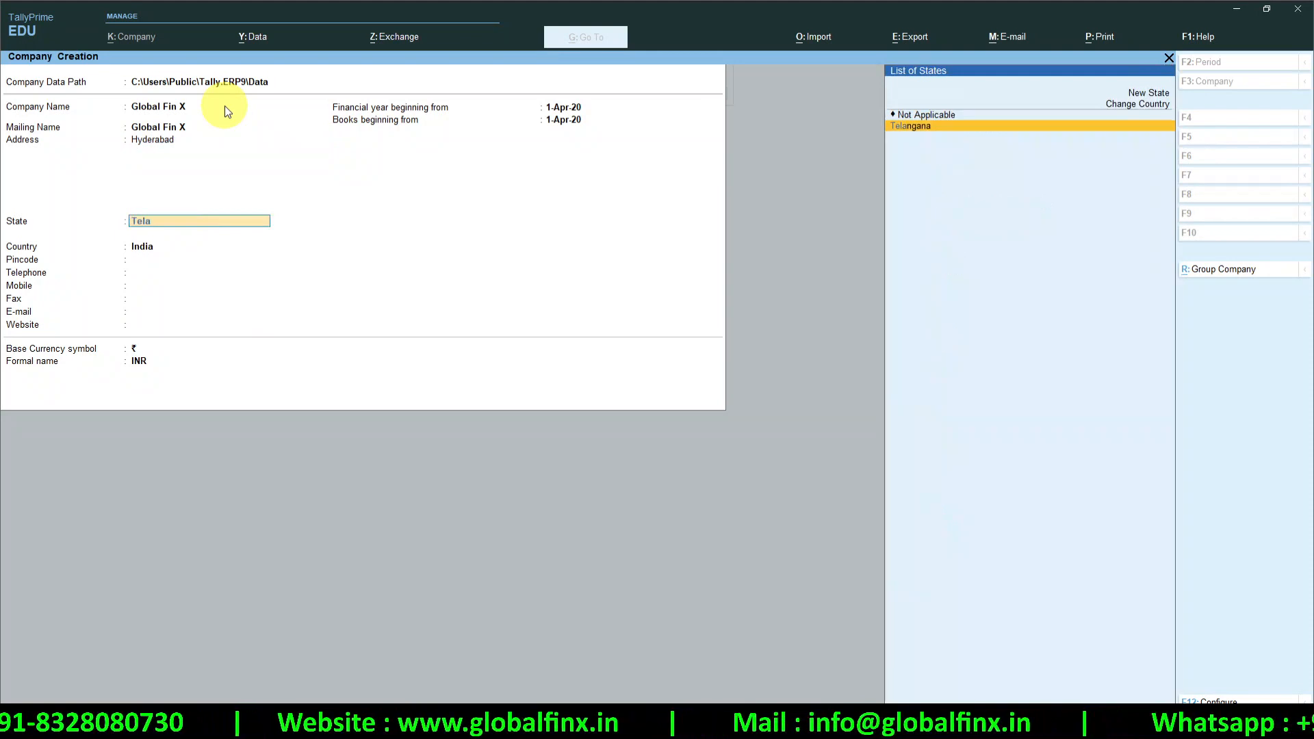
pyautogui.press('Return')
pyautogui.write('500055')
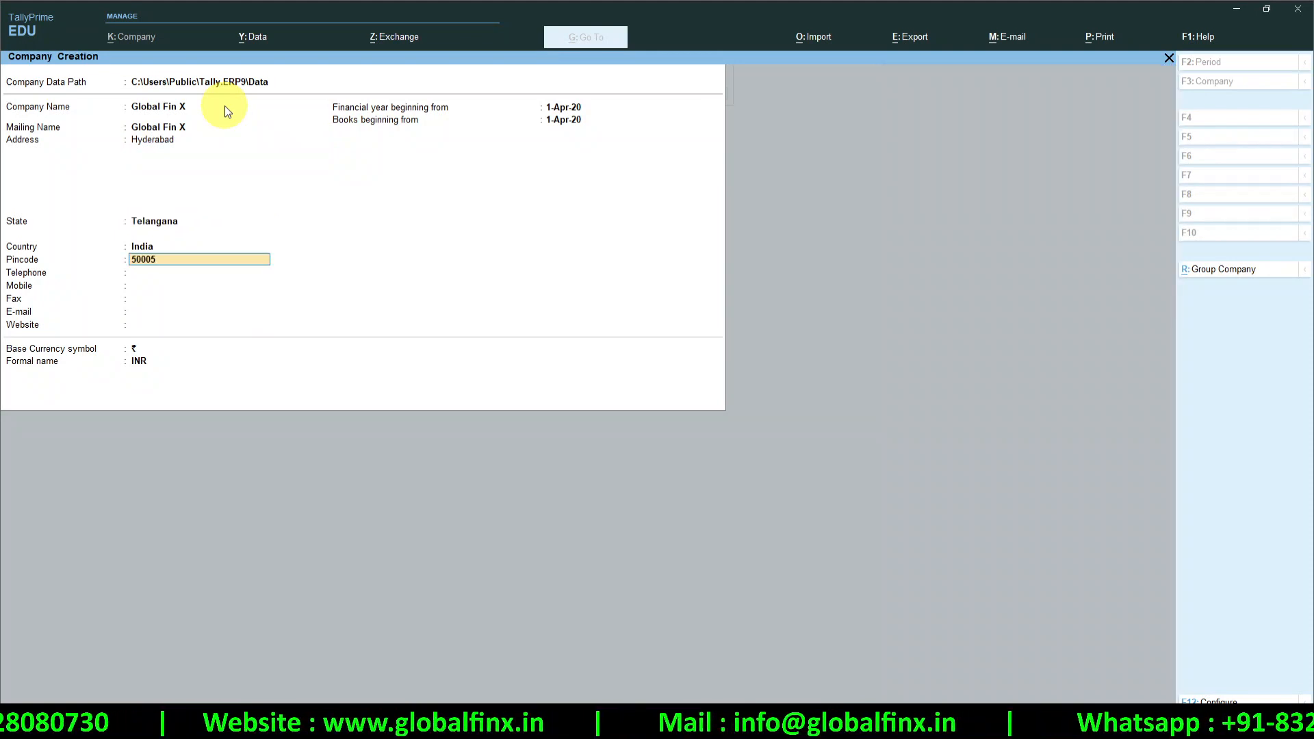
pyautogui.press('Return')
pyautogui.press('Return')
pyautogui.press('Return')
pyautogui.press('Return')
pyautogui.press('Return')
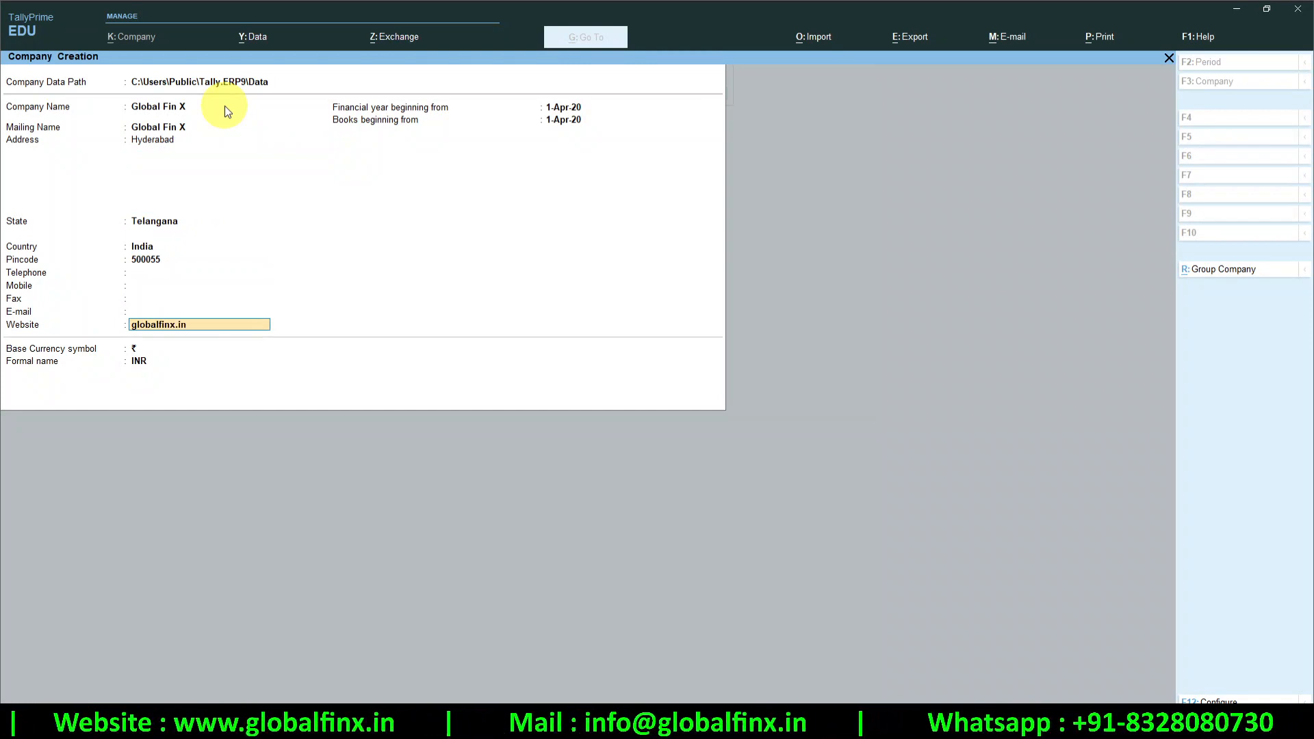
# Accept the website, 1-Apr-20 financial year and books dates, and ₹ INR base currency
pyautogui.press('Return')
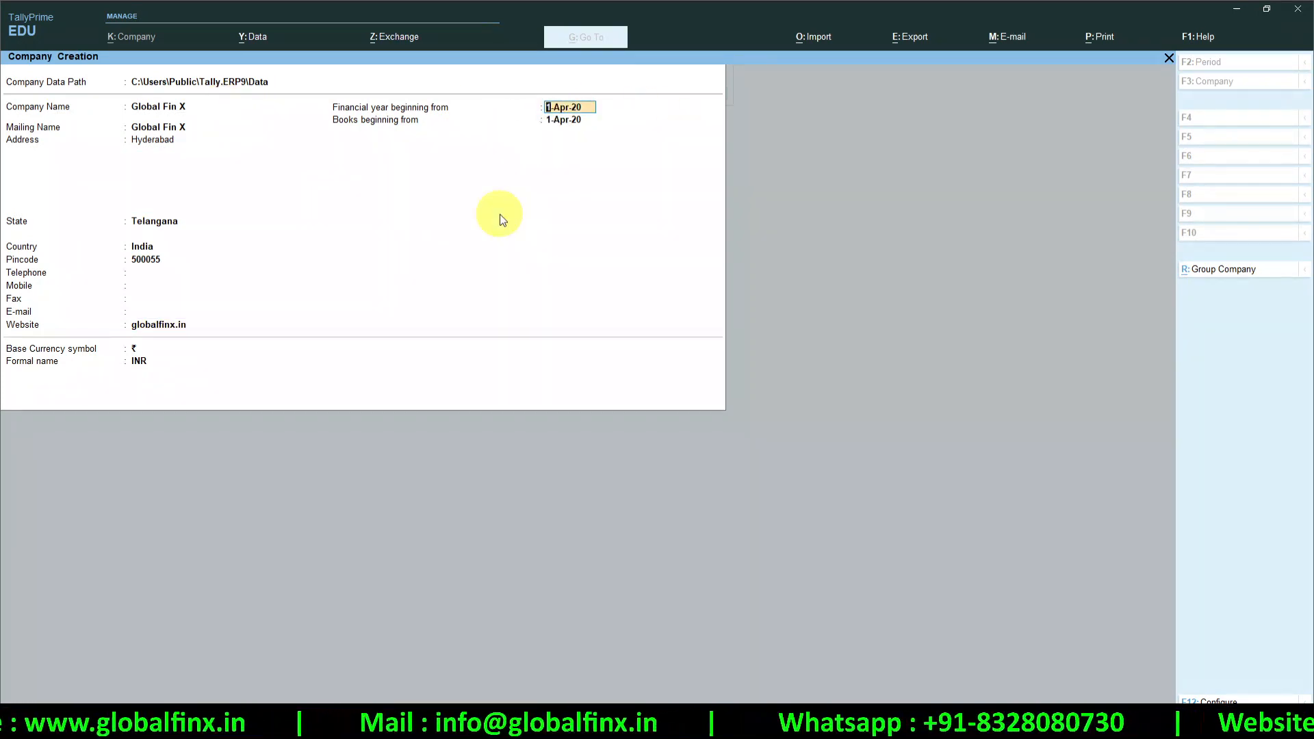
pyautogui.press('Return')
pyautogui.press('Return')
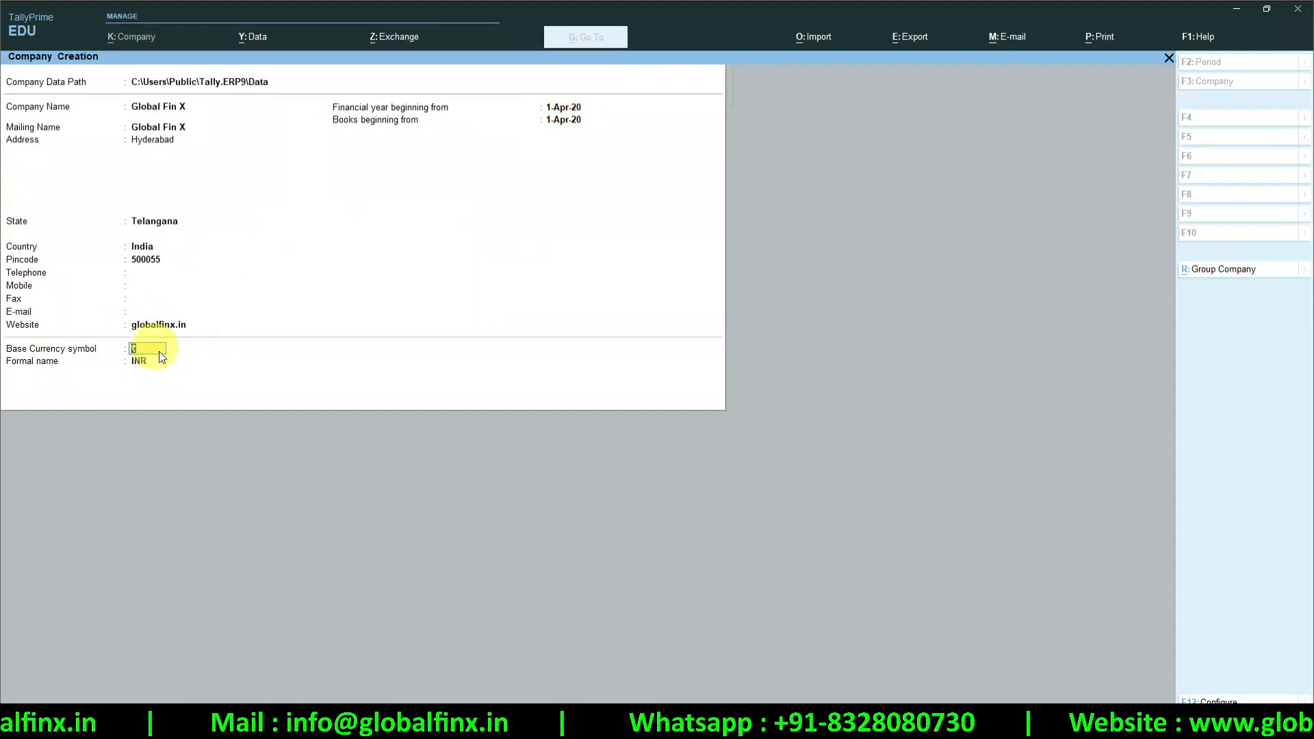
pyautogui.press('ctrl')
pyautogui.press('ctrl')
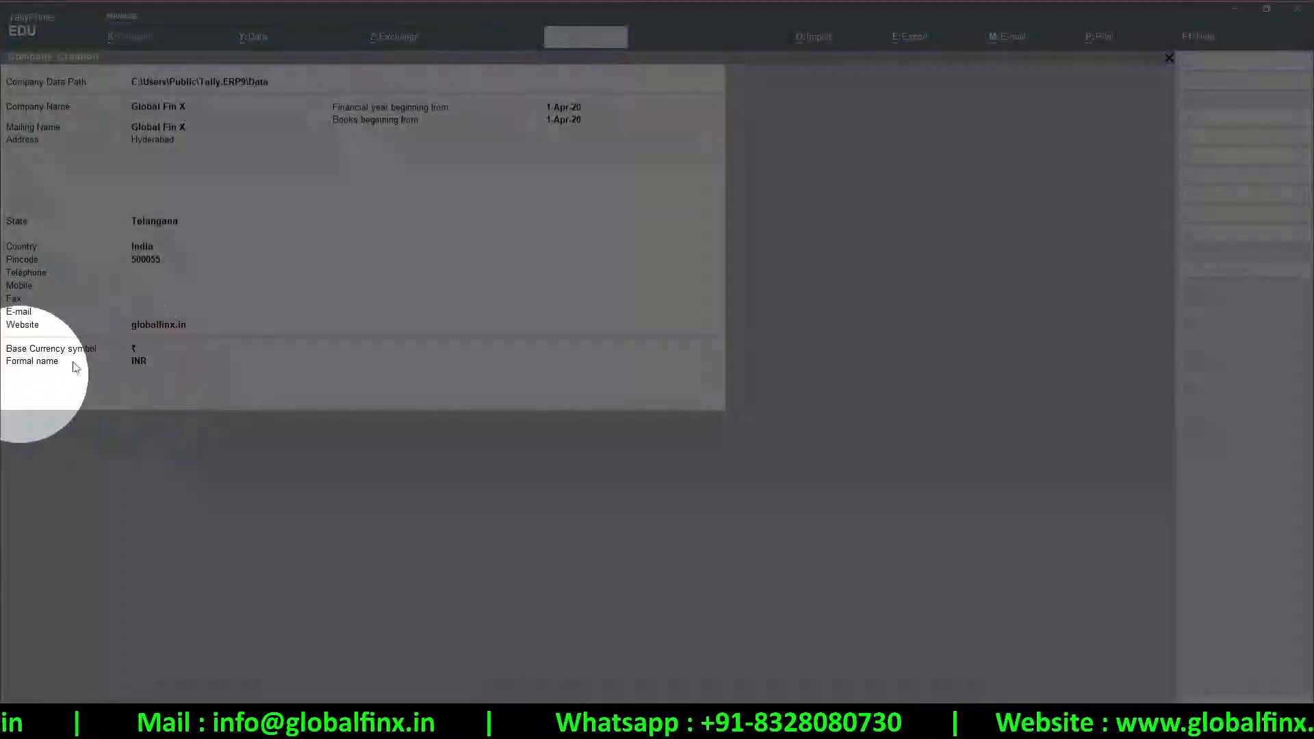
pyautogui.press('ctrl')
pyautogui.press('ctrl')
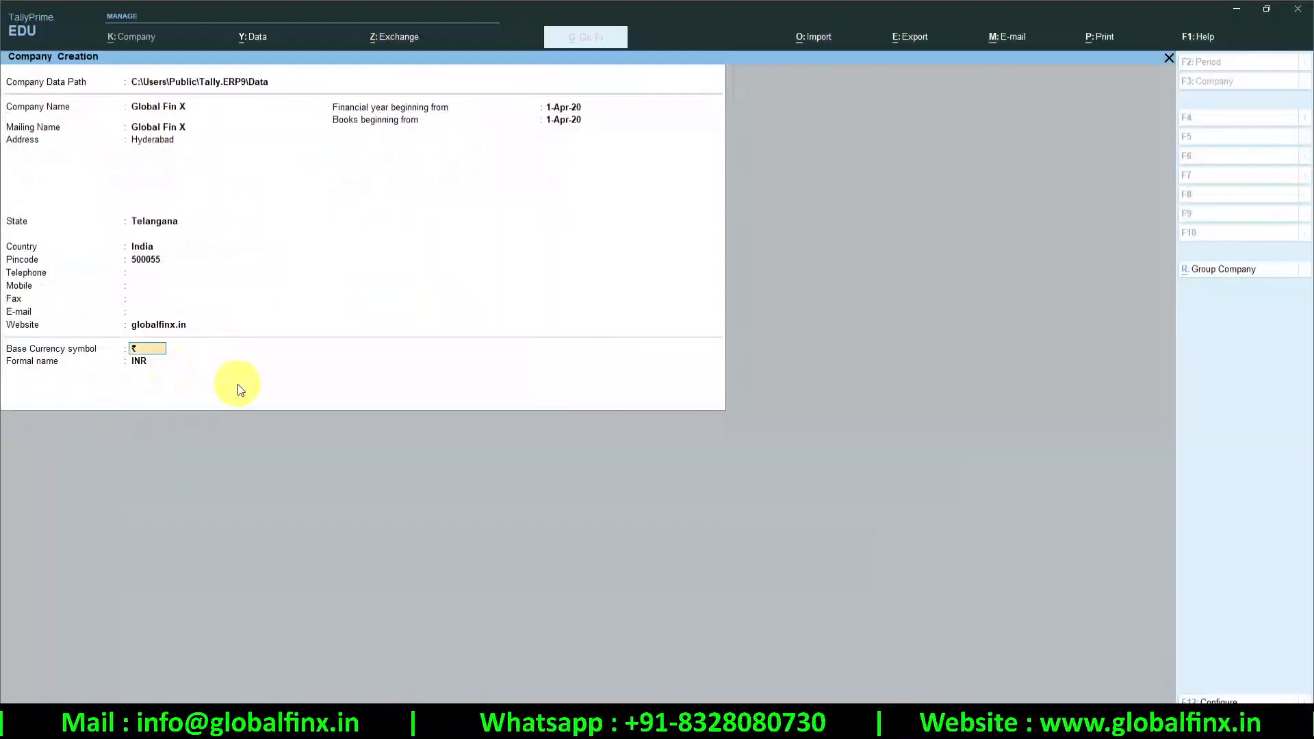
pyautogui.press('Return')
pyautogui.press('Return')
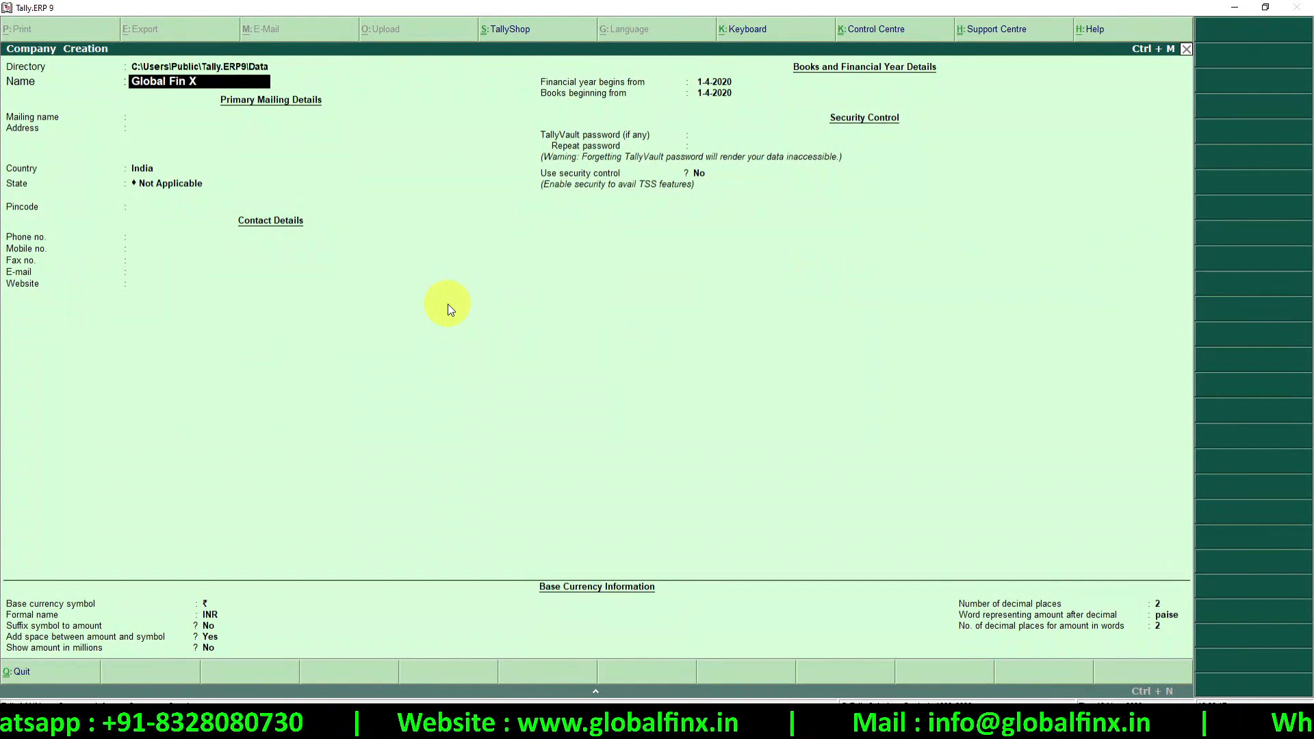
# Create the company Global Fin X with Telangana as its state and accept it
pyautogui.press('Return')
pyautogui.press('Return')
pyautogui.press('Return')
pyautogui.press('Return')
pyautogui.write('Te')
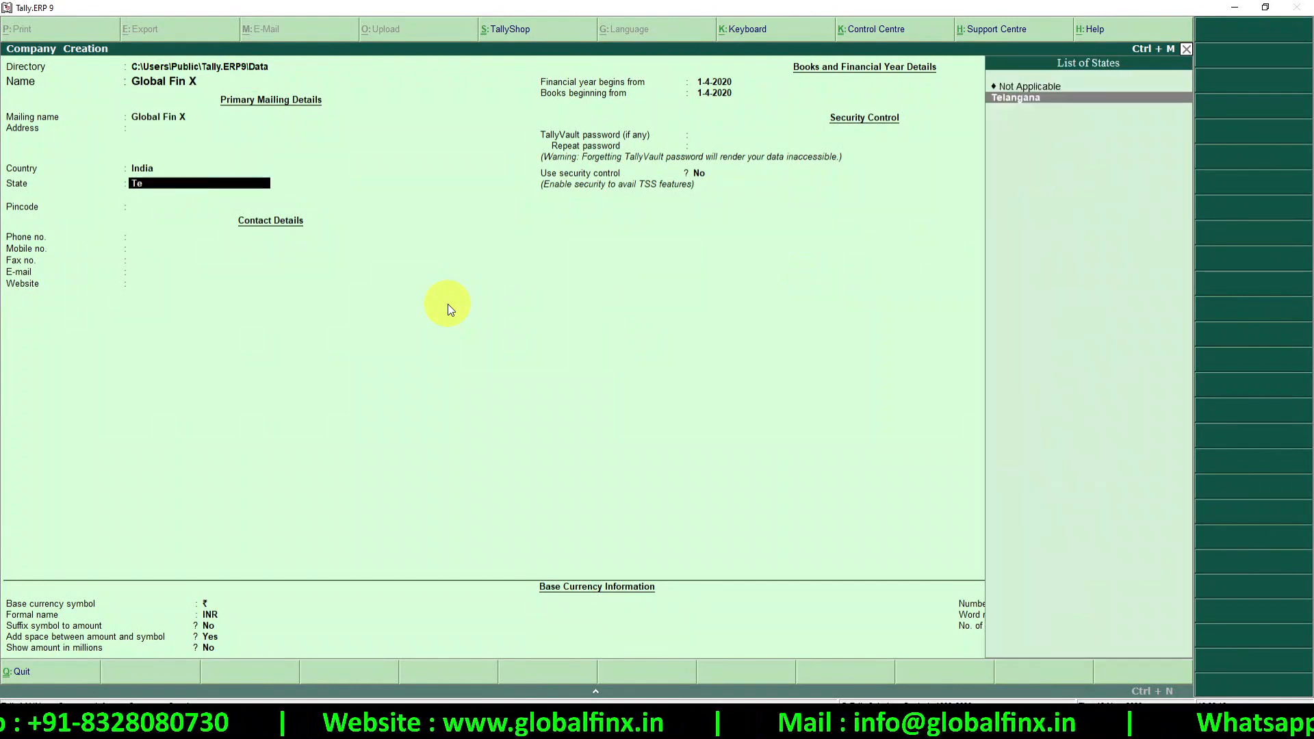
pyautogui.press('Return')
pyautogui.press('Return')
pyautogui.press('Return')
pyautogui.press('Return')
pyautogui.press('Return')
pyautogui.press('Return')
pyautogui.press('Return')
pyautogui.press('Return')
pyautogui.press('Return')
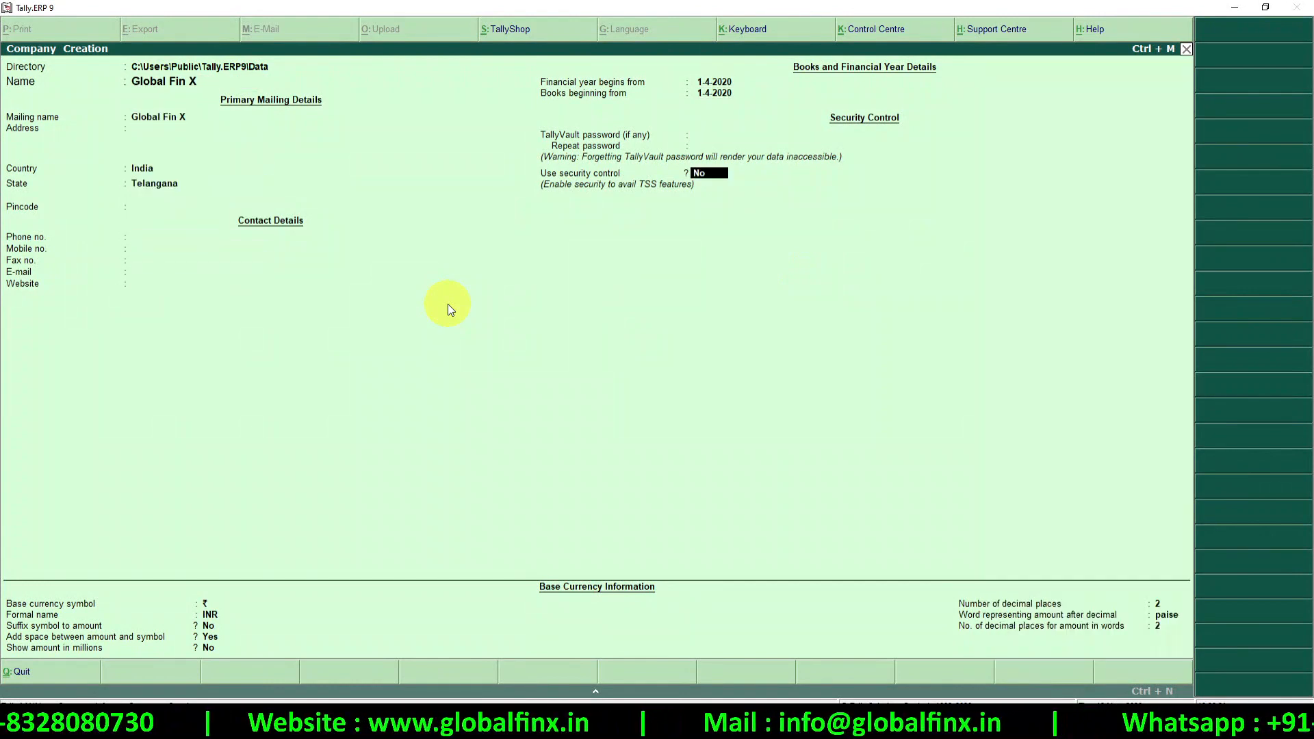
pyautogui.press('Return')
pyautogui.press('Return')
pyautogui.press('Return')
pyautogui.press('Return')
pyautogui.press('Return')
pyautogui.press('Return')
pyautogui.press('Return')
pyautogui.press('Return')
pyautogui.press('Return')
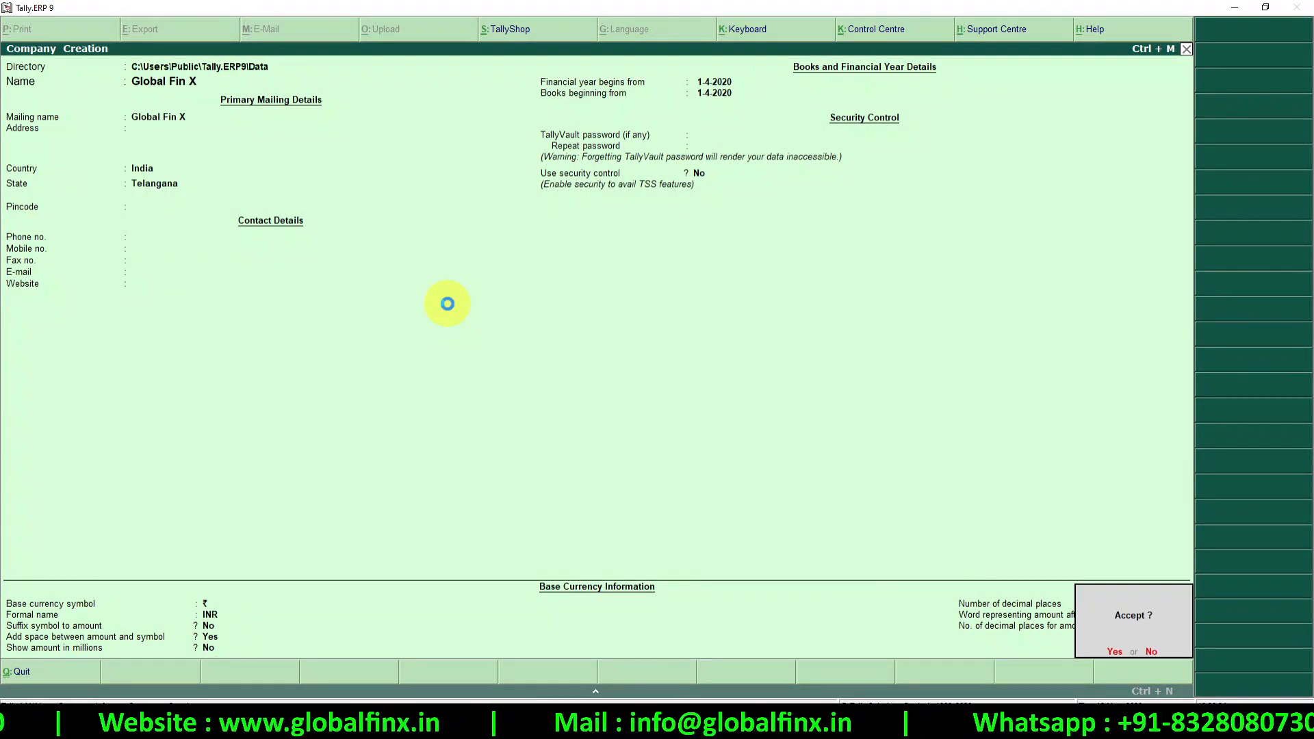
pyautogui.press('Return')
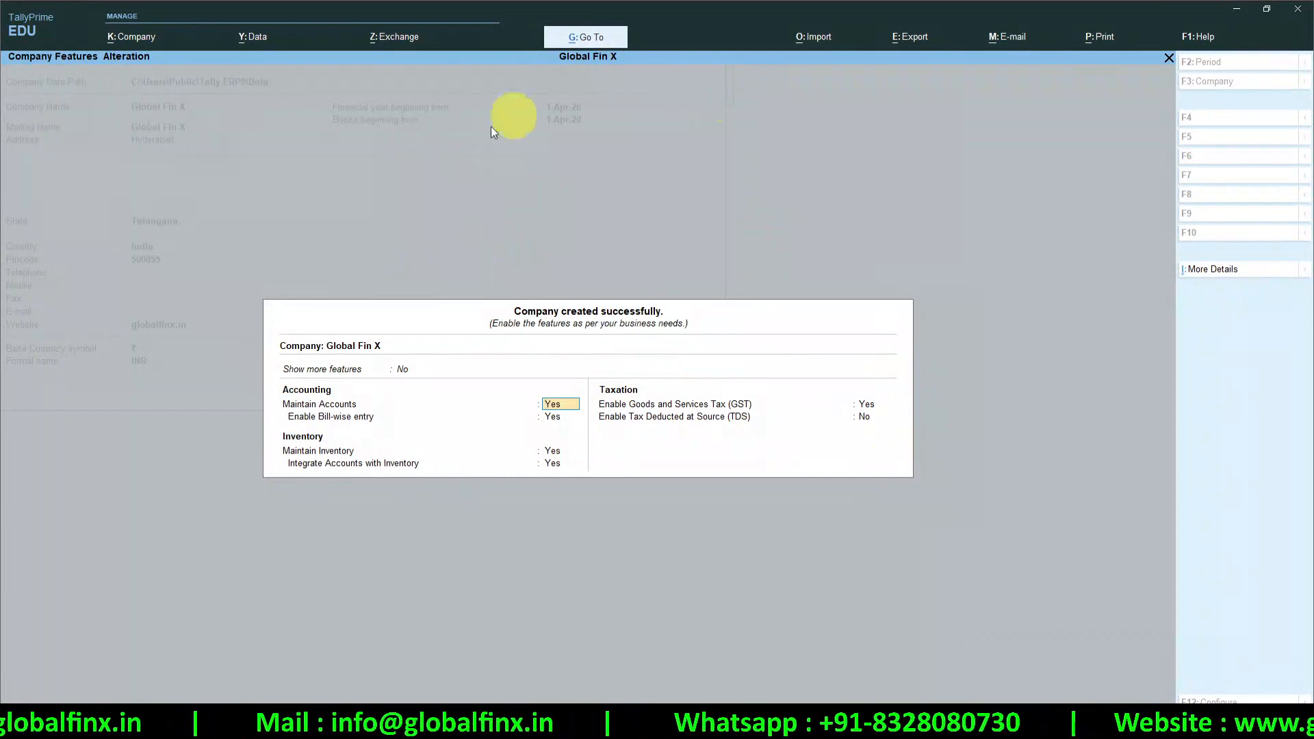
# Keep Maintain Inventory on for Global Fin X and proceed to Enable GST's details
pyautogui.press('ctrl')
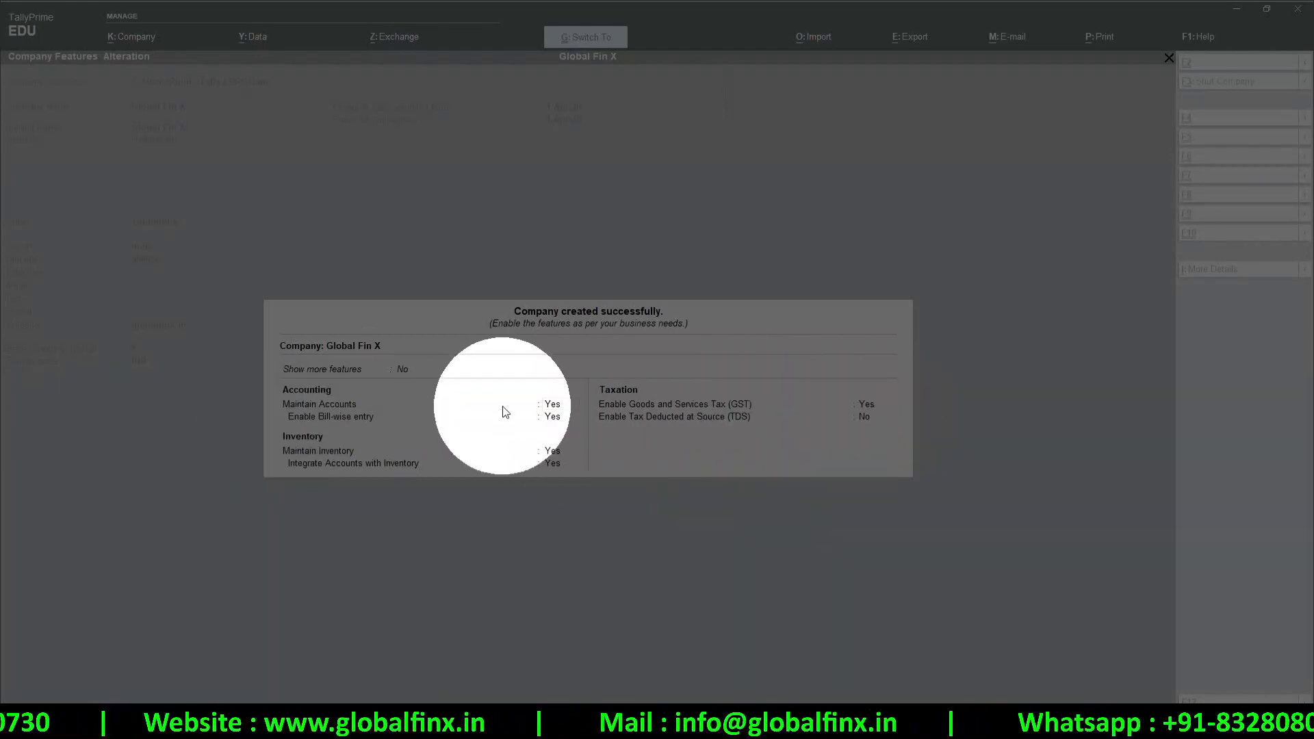
pyautogui.press('Escape')
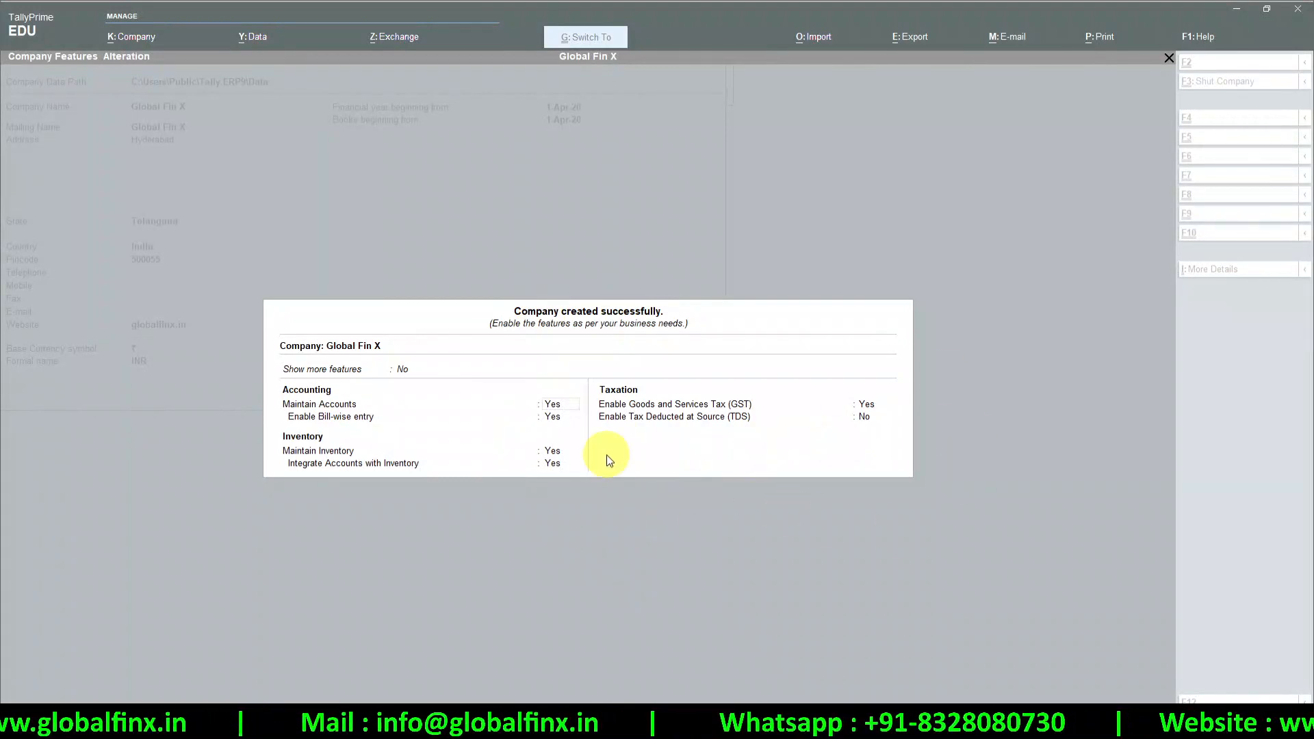
pyautogui.click(553, 452)
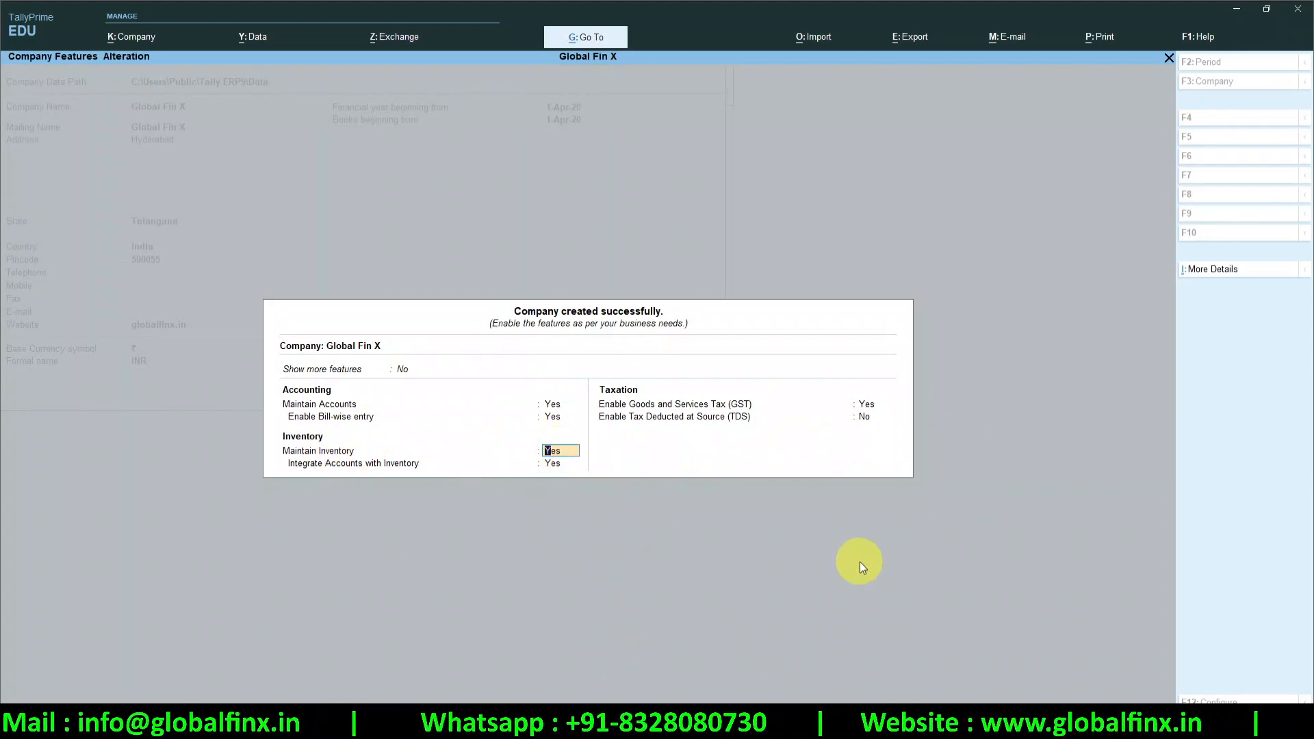
pyautogui.press('Return')
pyautogui.press('Return')
pyautogui.press('Return')
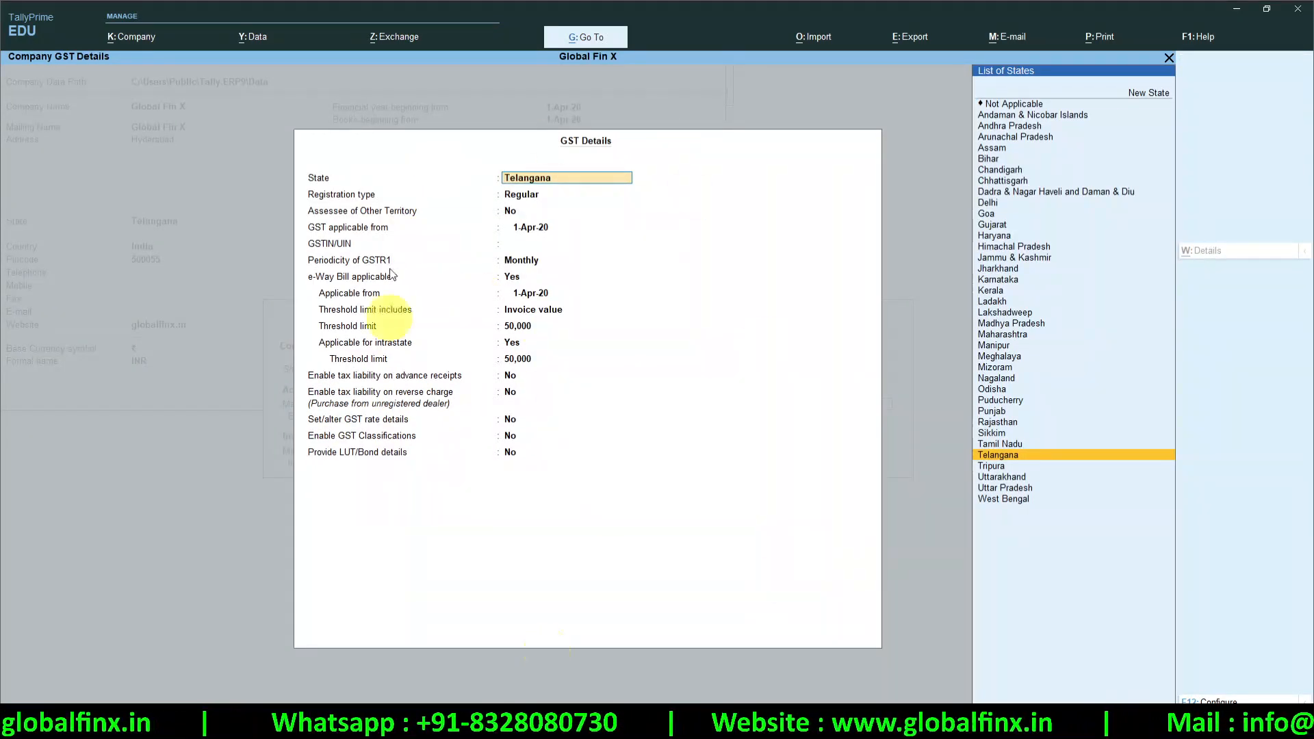
# Fill GST details: Telangana, Regular, the company GSTIN, quarterly GSTR1, e-Way Bill No
pyautogui.press('Return')
pyautogui.press('Return')
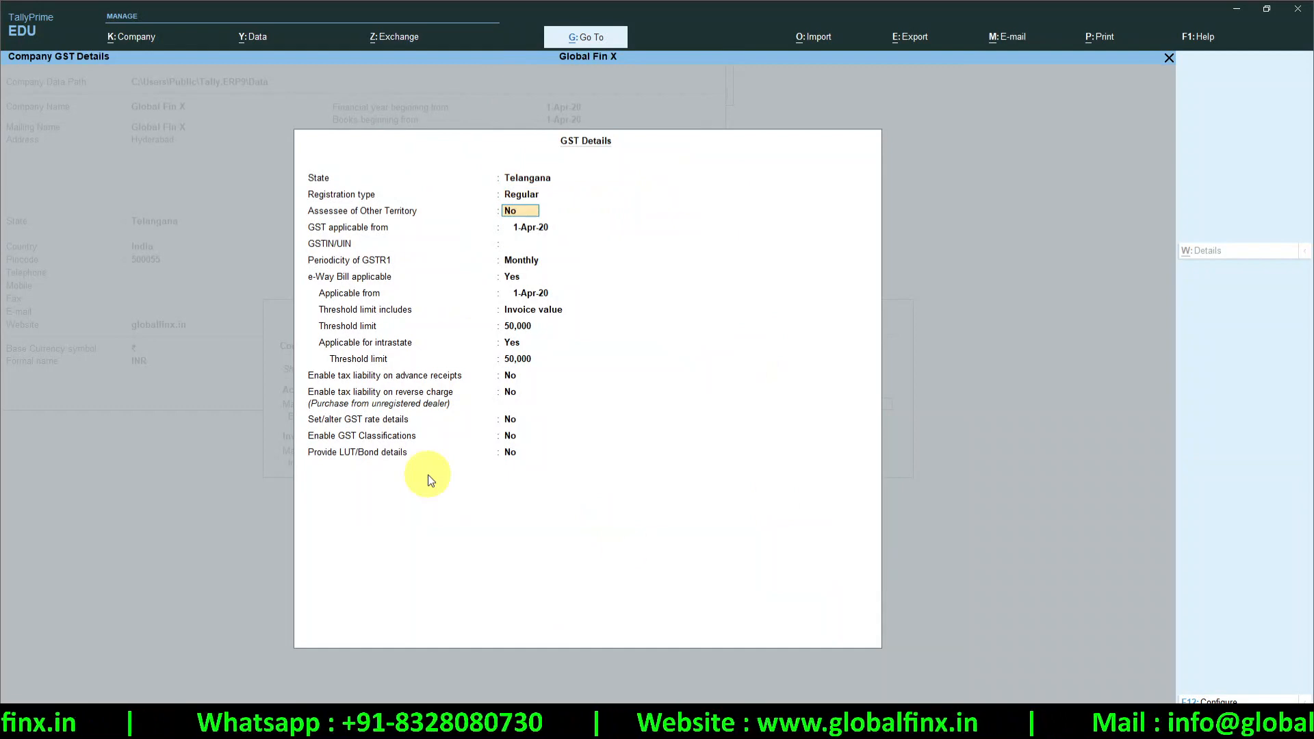
pyautogui.press('Return')
pyautogui.press('Return')
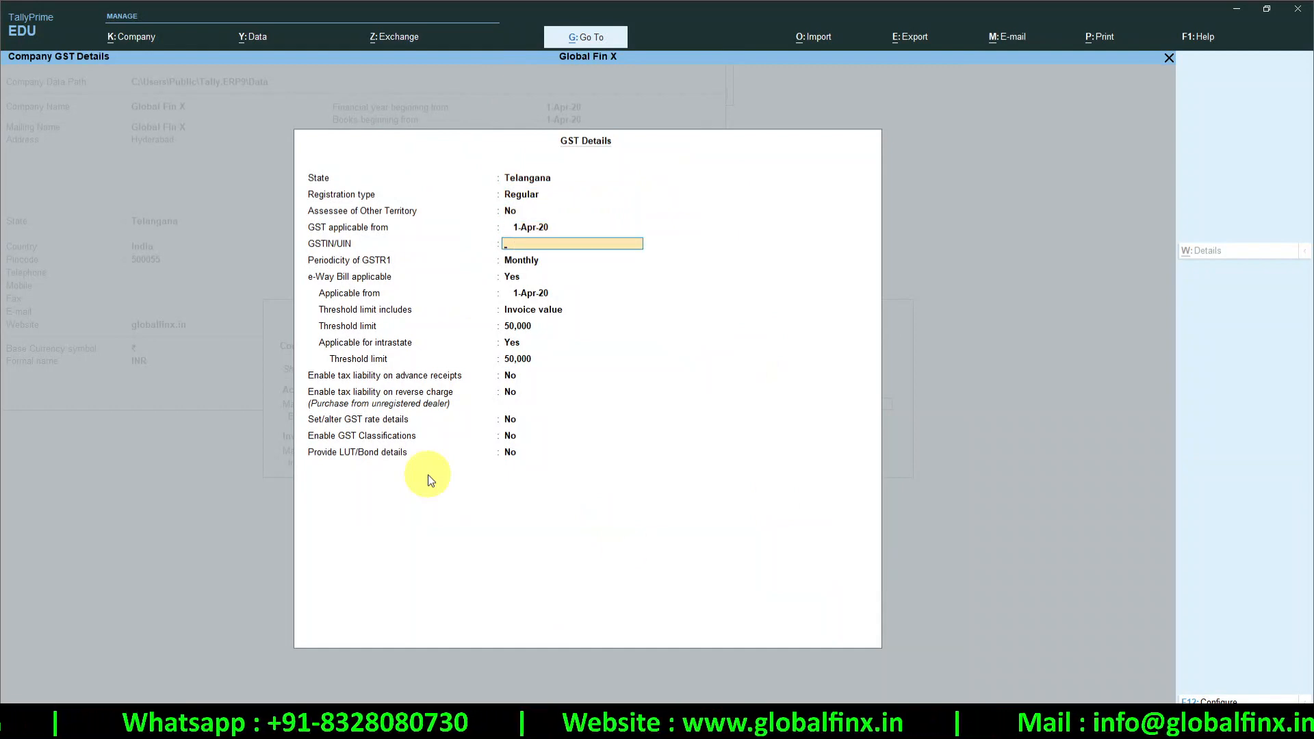
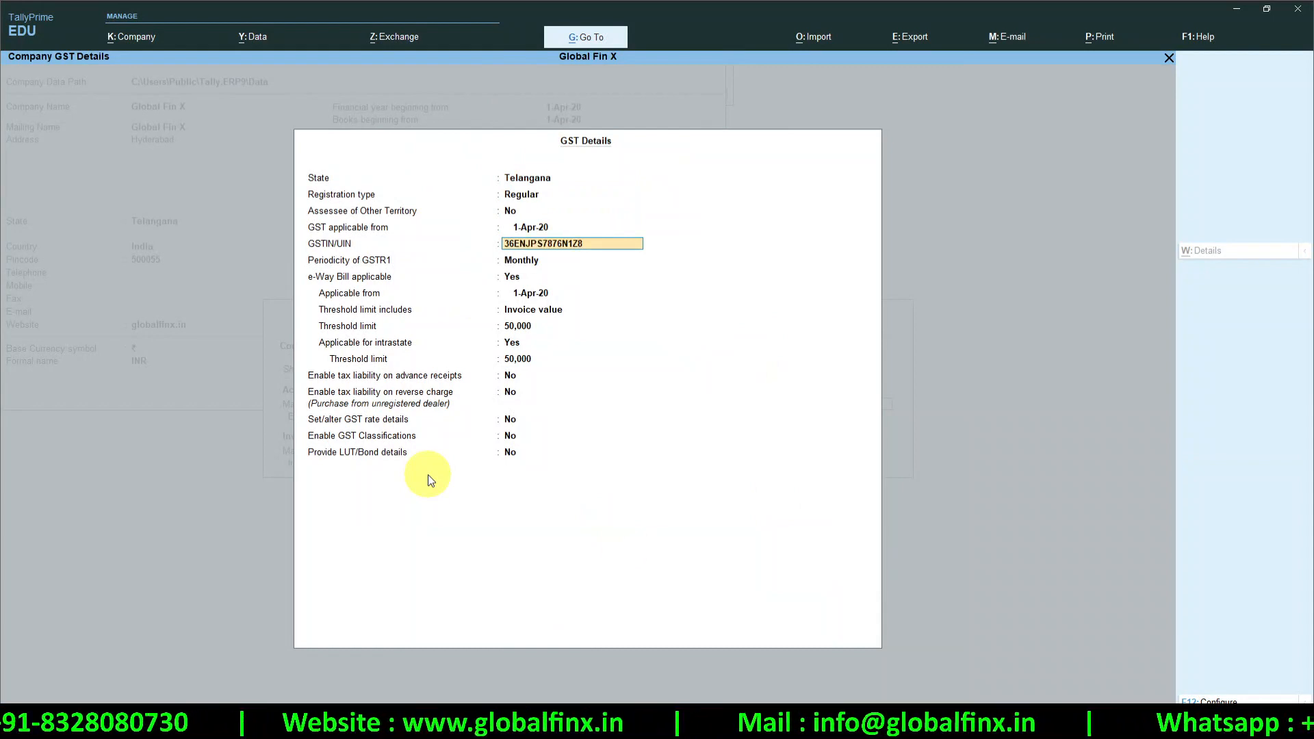
pyautogui.press('Return')
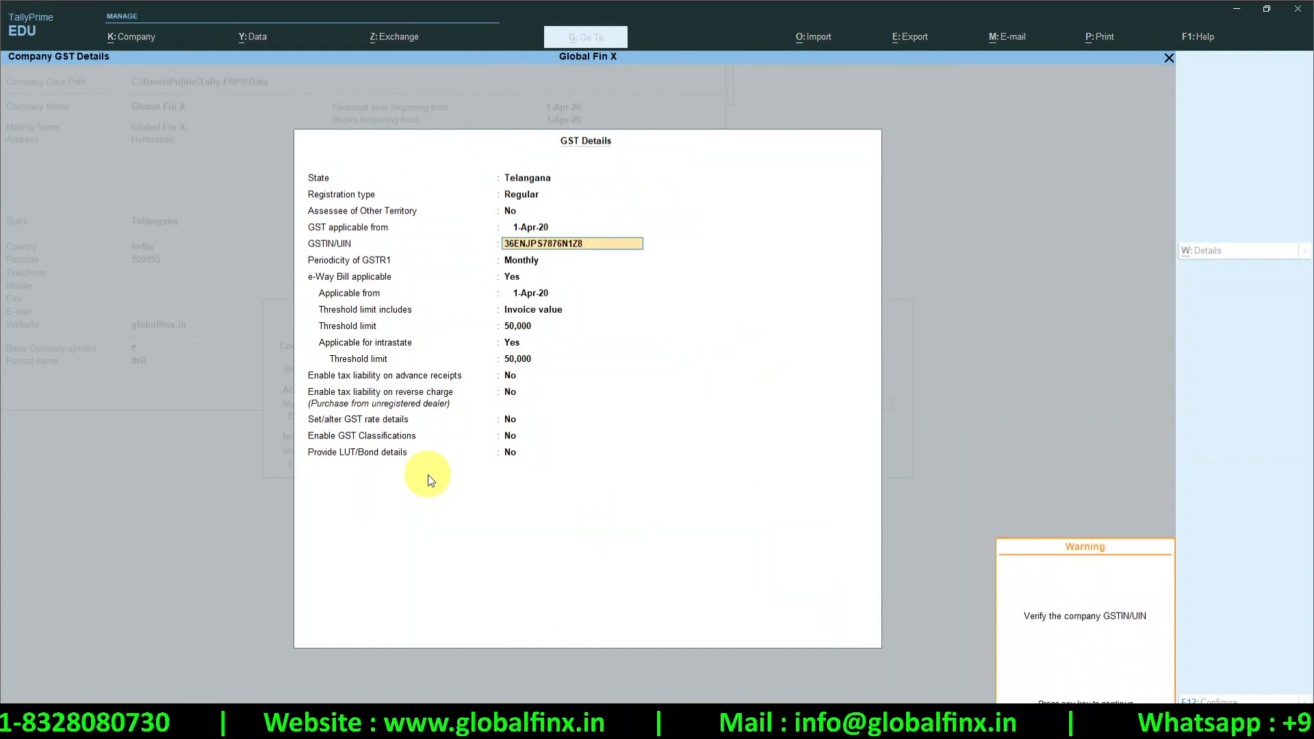
pyautogui.press('Return')
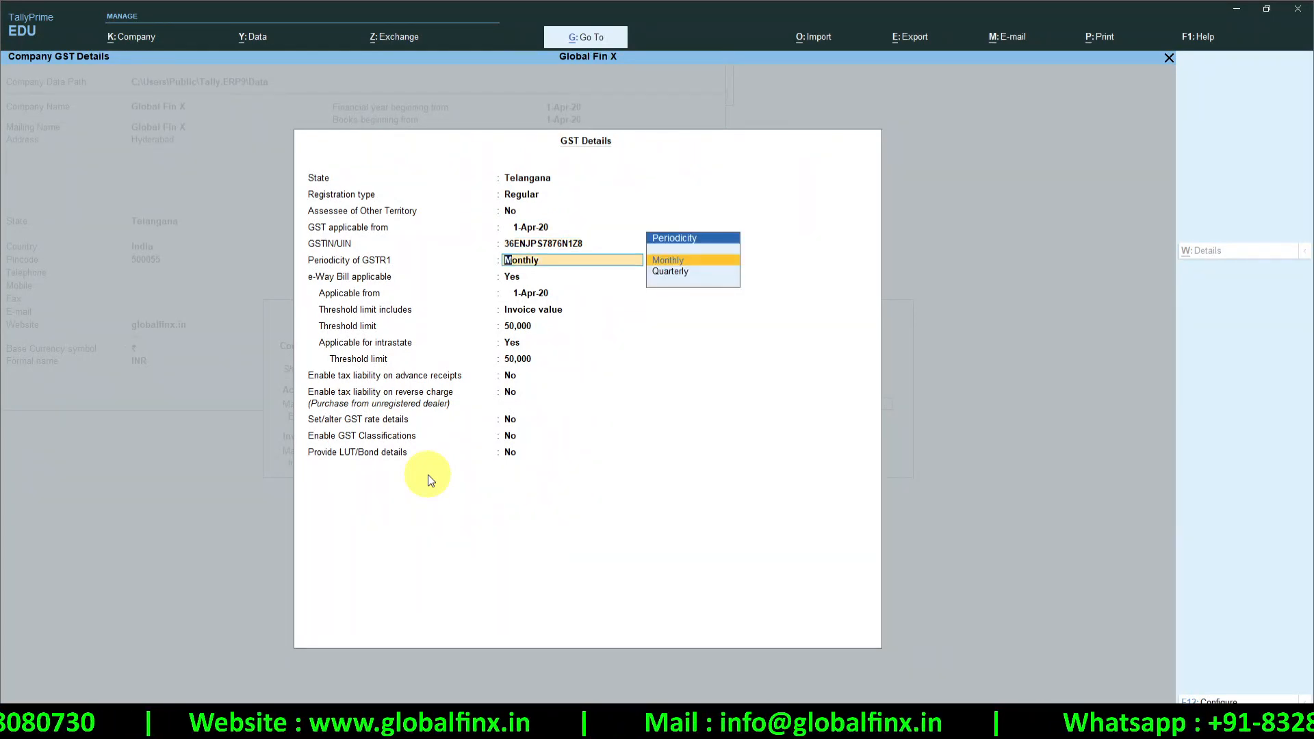
pyautogui.press('Down')
pyautogui.press('Return')
pyautogui.write('n')
pyautogui.press('Return')
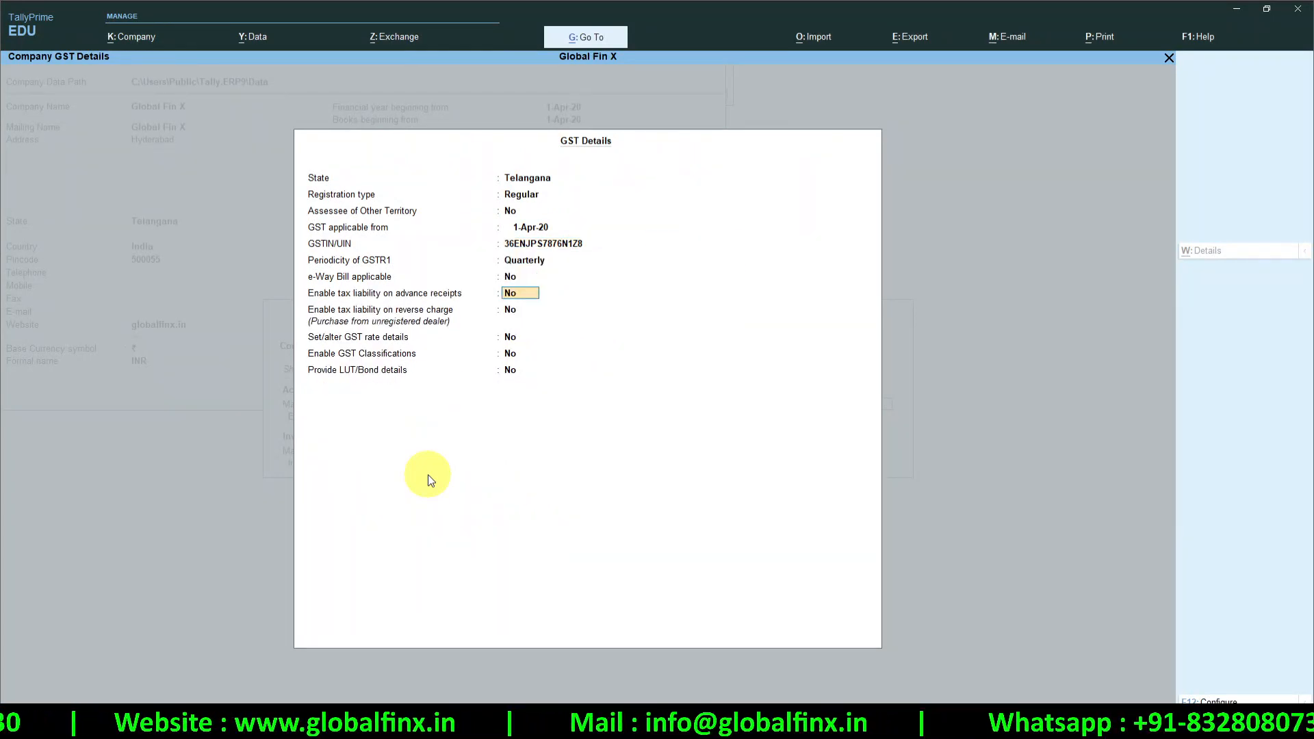
pyautogui.press('Return')
pyautogui.press('Return')
pyautogui.press('Return')
pyautogui.press('Return')
pyautogui.press('Return')
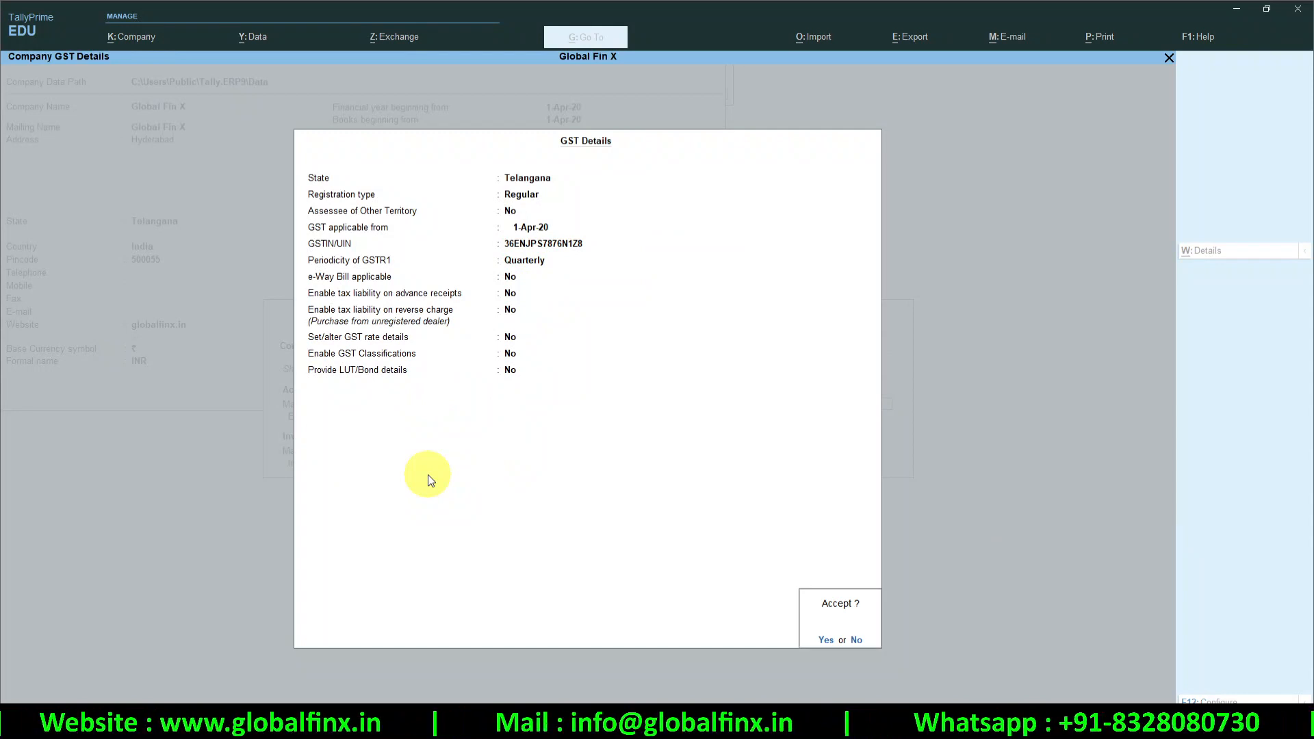
pyautogui.press('Return')
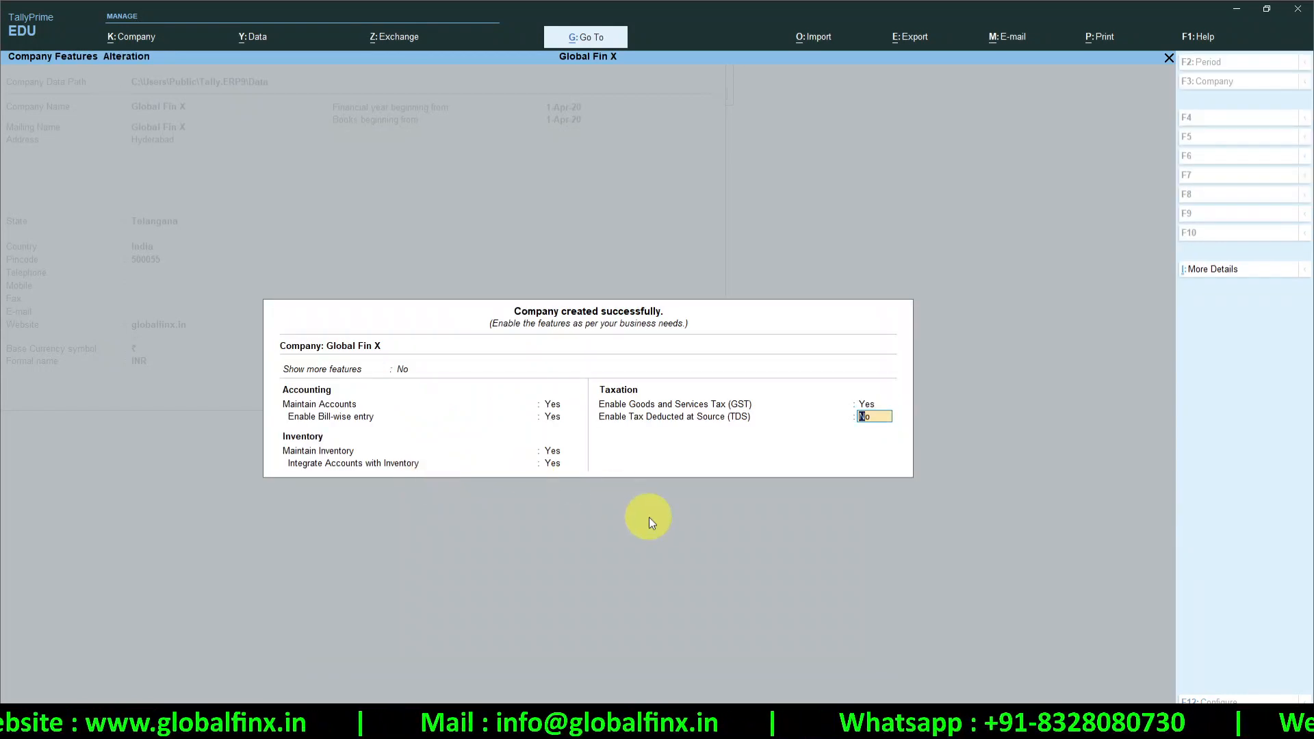
# Enable TDS for Global Fin X and accept the company features
pyautogui.write('y')
pyautogui.press('Return')
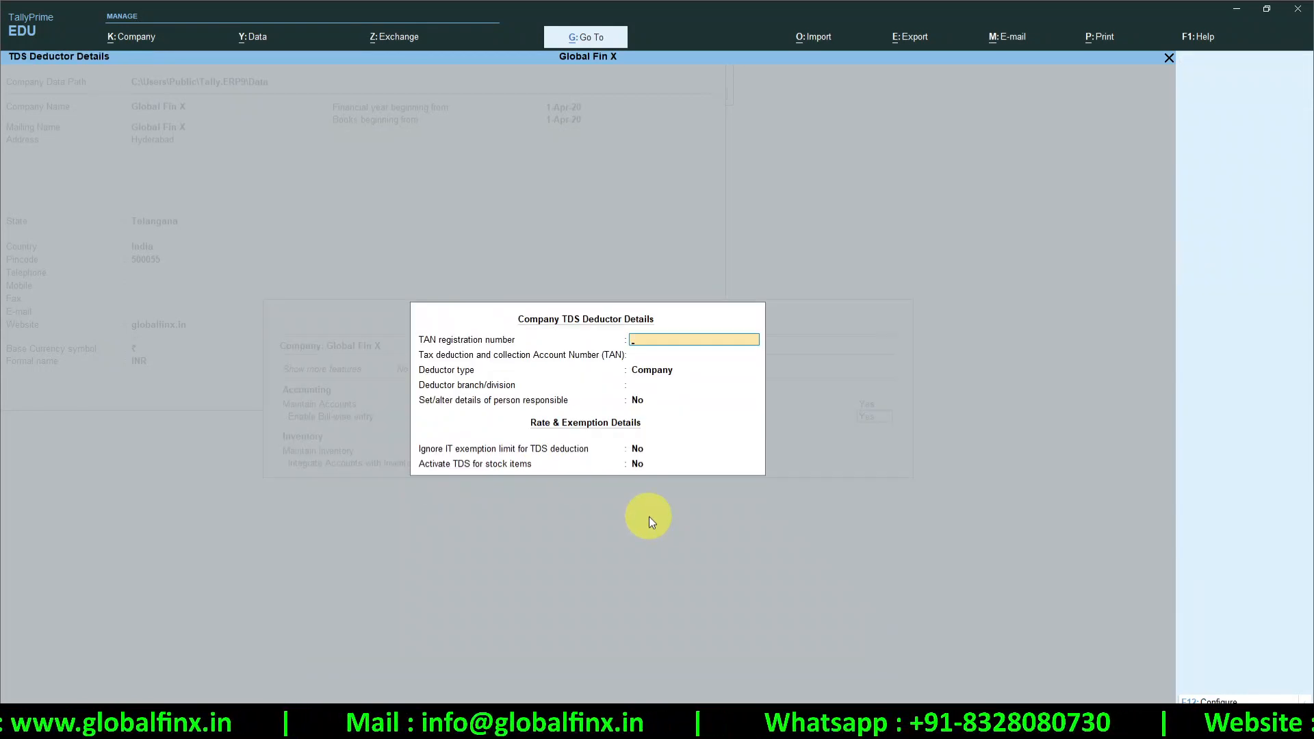
pyautogui.press('Return')
pyautogui.press('Return')
pyautogui.press('Return')
pyautogui.press('Return')
pyautogui.press('Return')
pyautogui.press('Return')
pyautogui.press('Return')
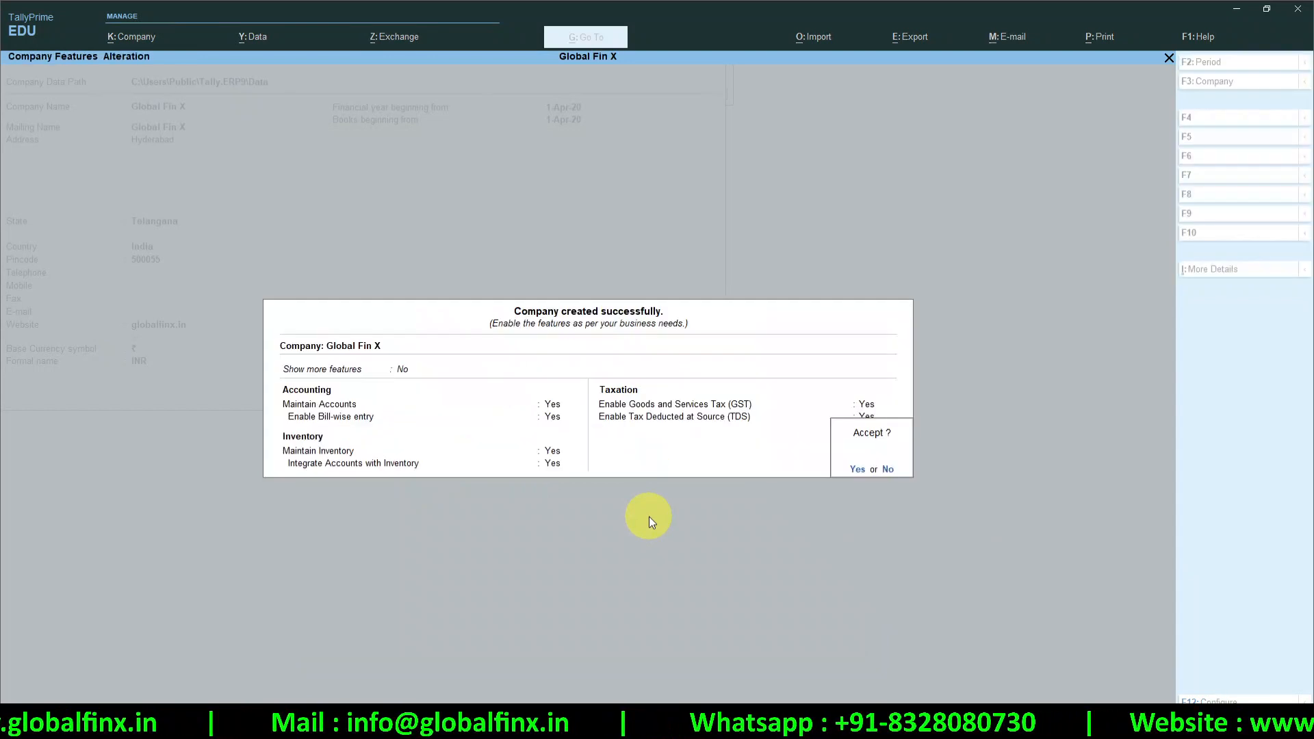
pyautogui.press('Return')
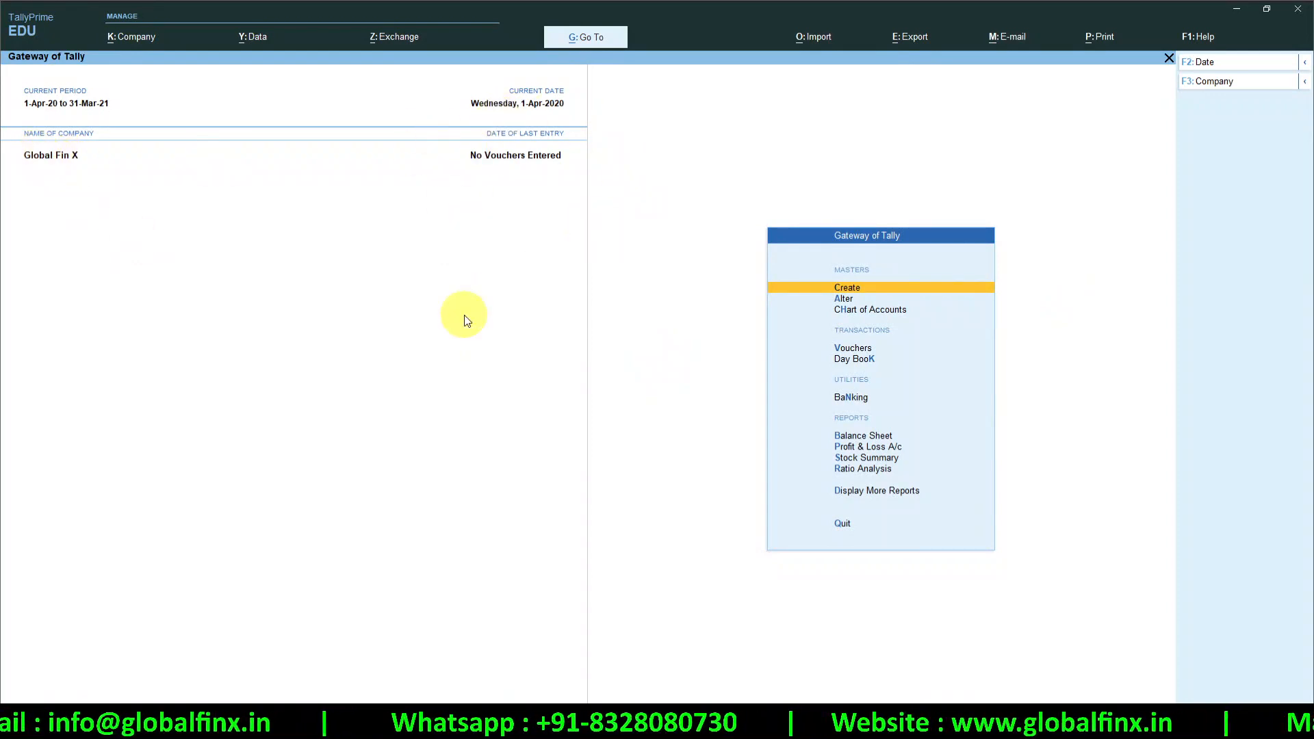
pyautogui.hotkey('alt', 'Tab')
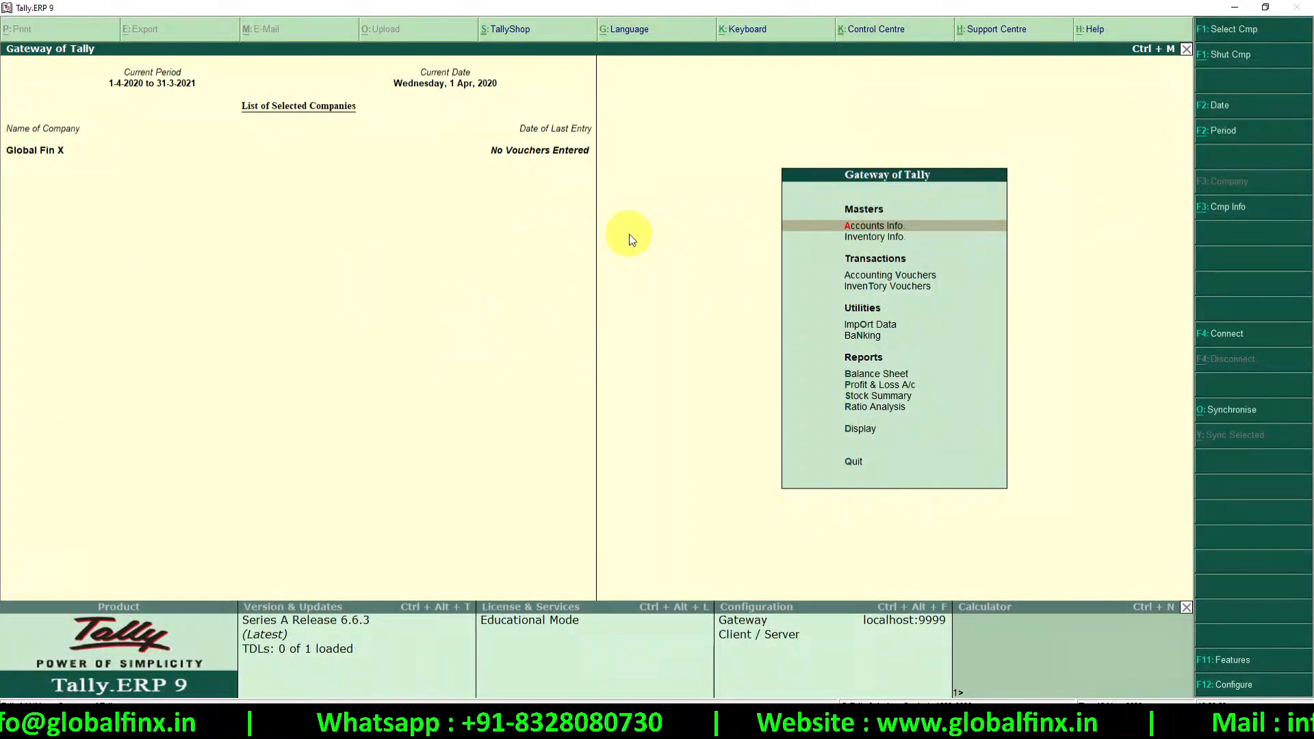
# Look over Global Fin X's Gateway of Tally in Tally.ERP 9, then return to TallyPrime
pyautogui.click(257, 452)
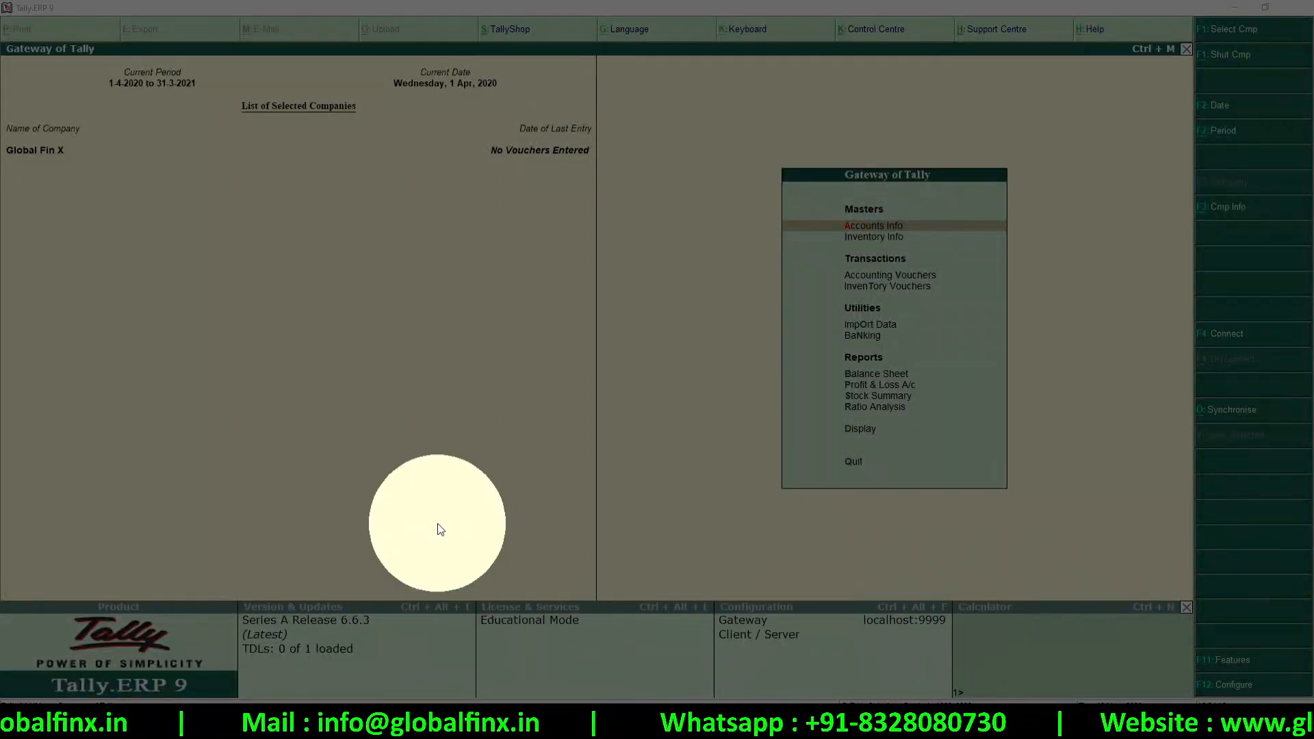
pyautogui.hotkey('alt', 'Tab')
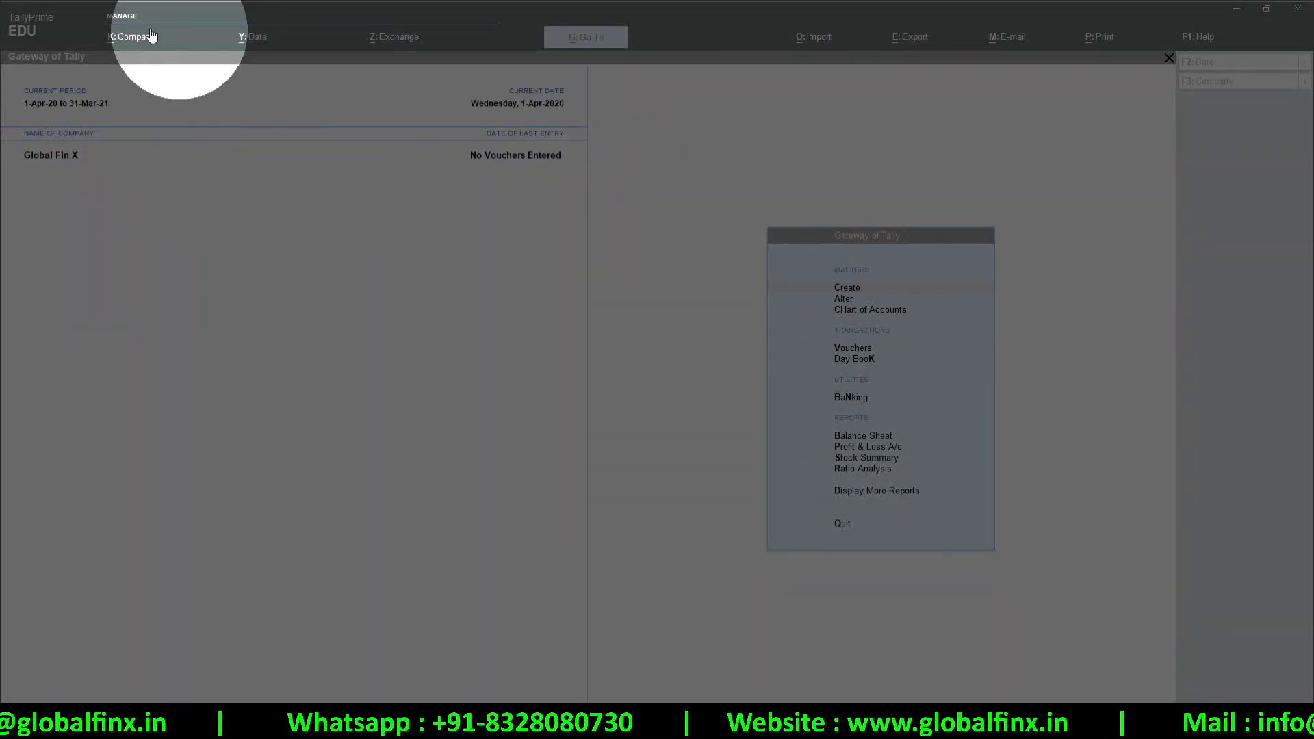
# View TallyPrime's licence information showing Educational Mode, then return to the Gateway of Tally
pyautogui.click(39, 43)
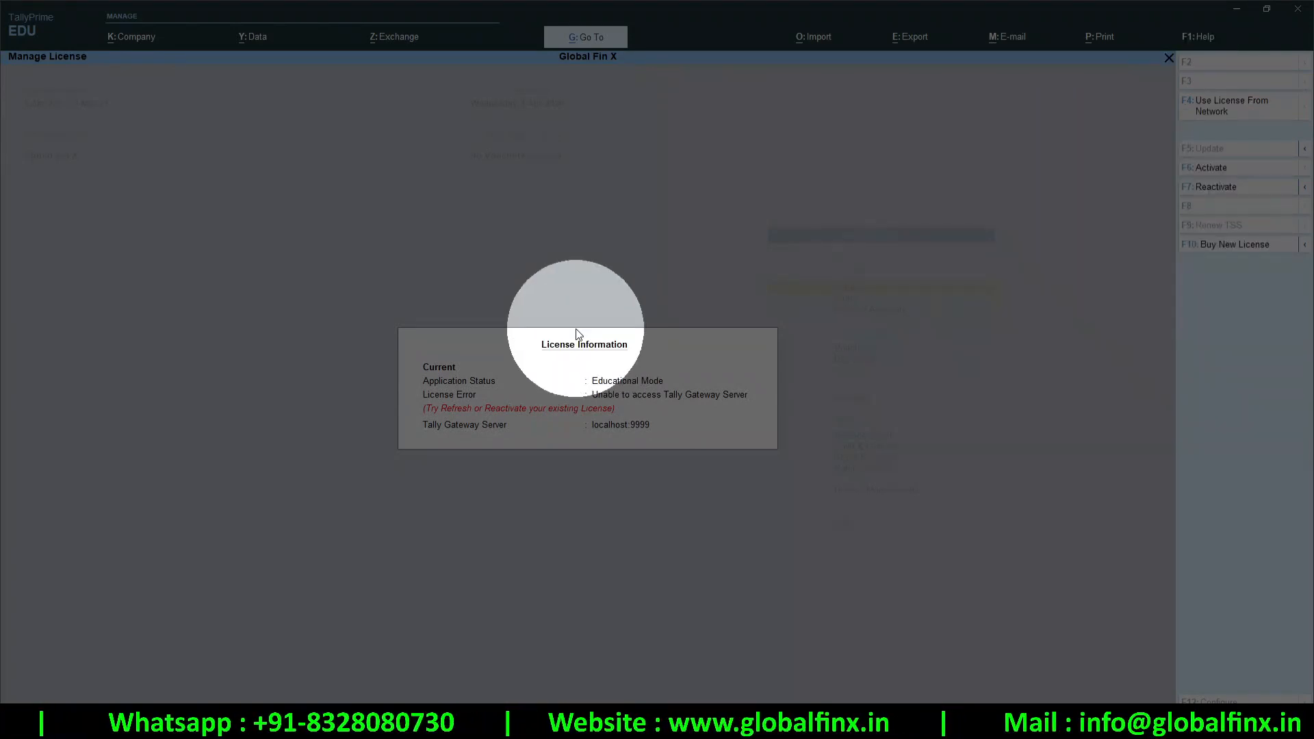
pyautogui.press('Escape')
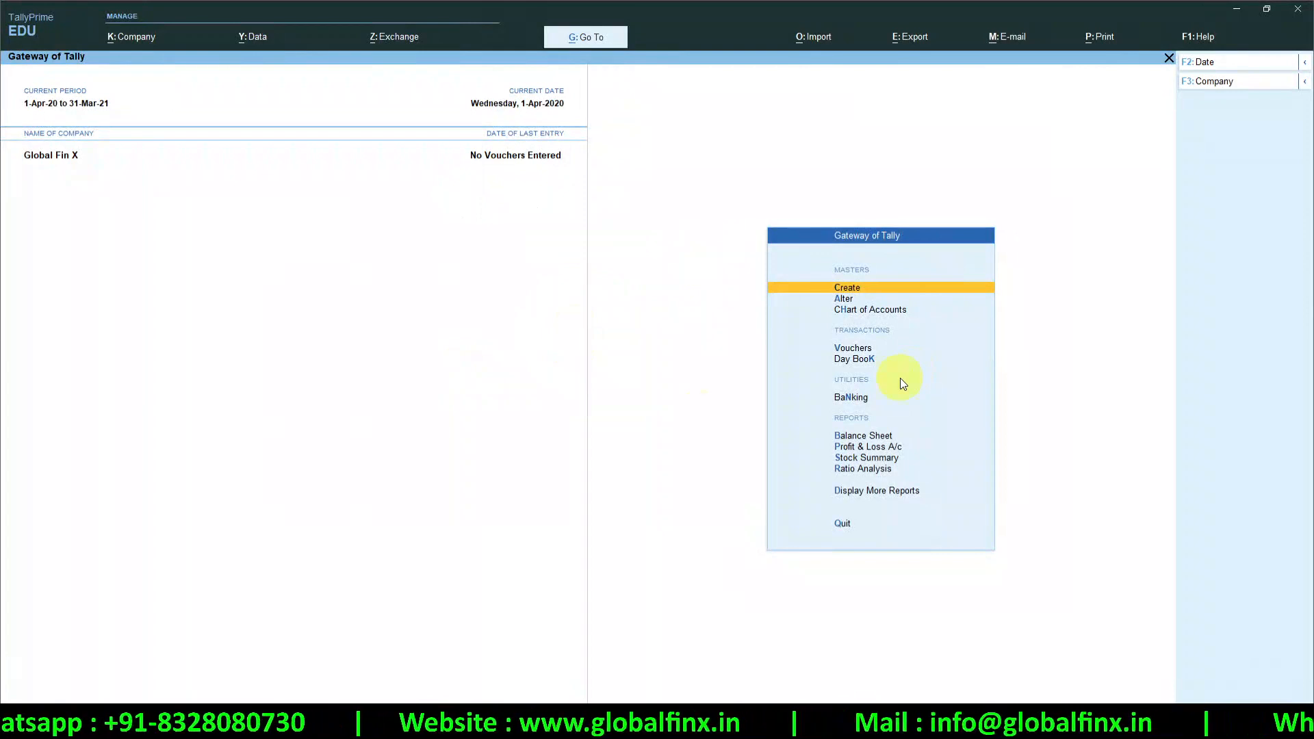
pyautogui.hotkey('alt', 'Tab')
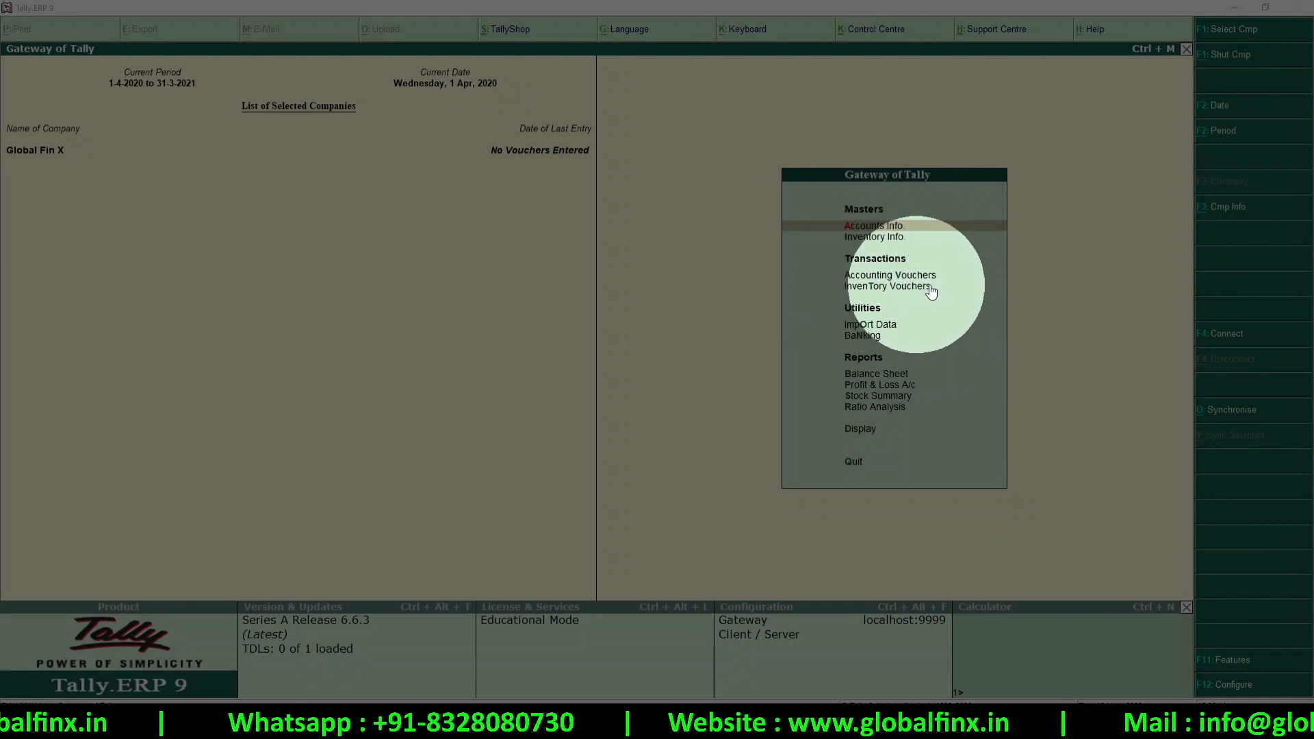
# Glance at Global Fin X's Gateway of Tally in Tally.ERP 9, then go back to TallyPrime
pyautogui.click(888, 333)
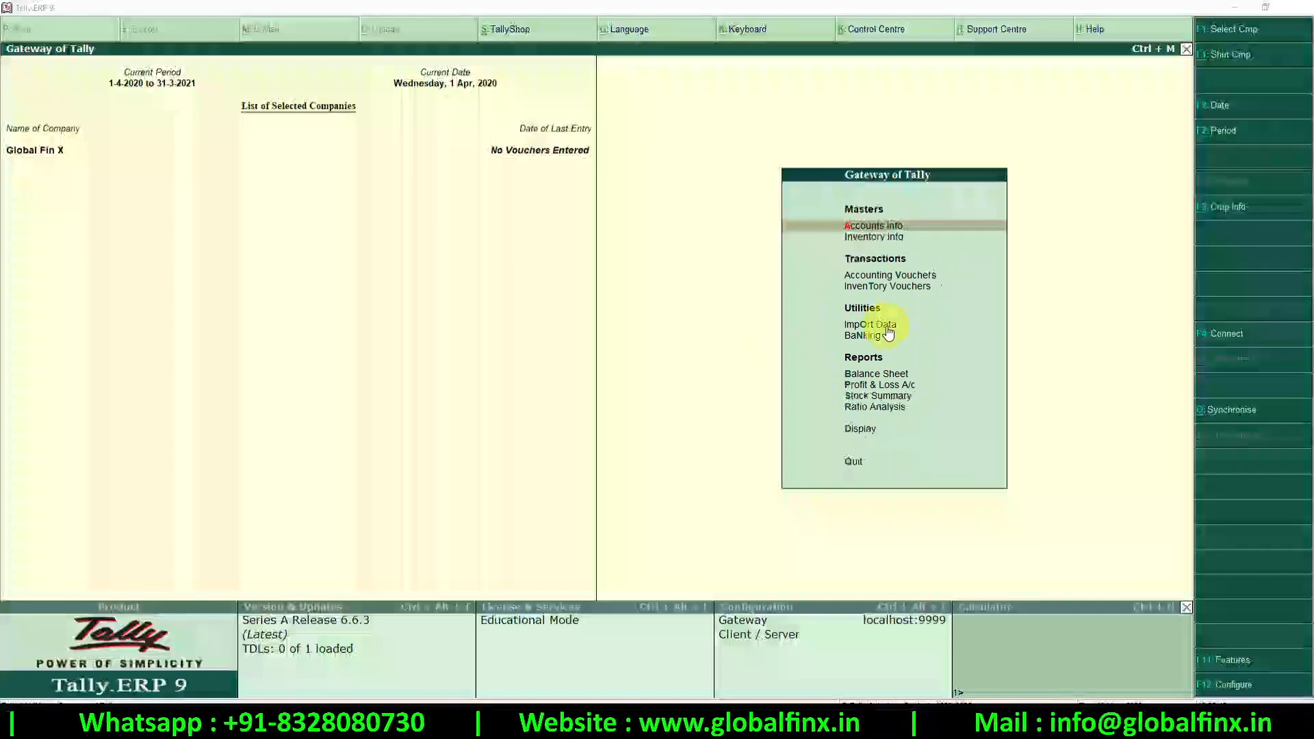
pyautogui.hotkey('alt', 'Tab')
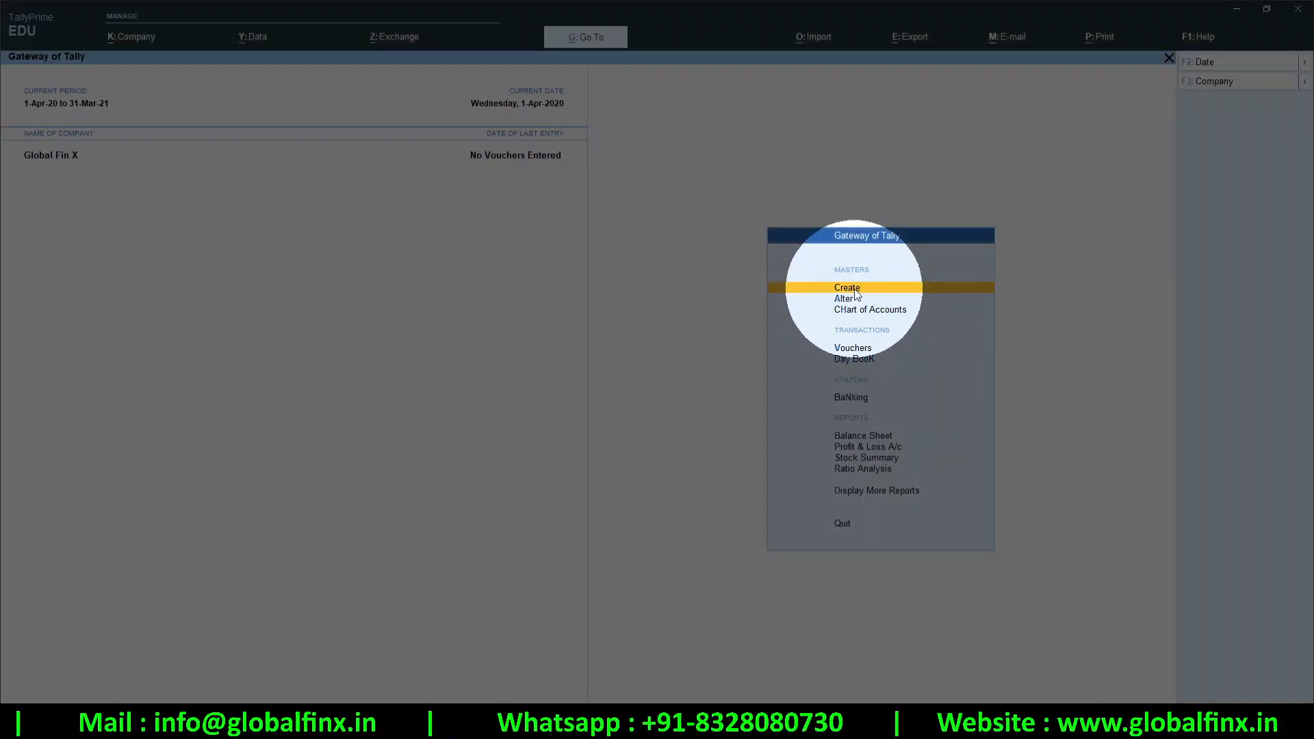
# Create a ledger named ICICI Bank Ac under the Bank Accounts group
pyautogui.click(854, 289)
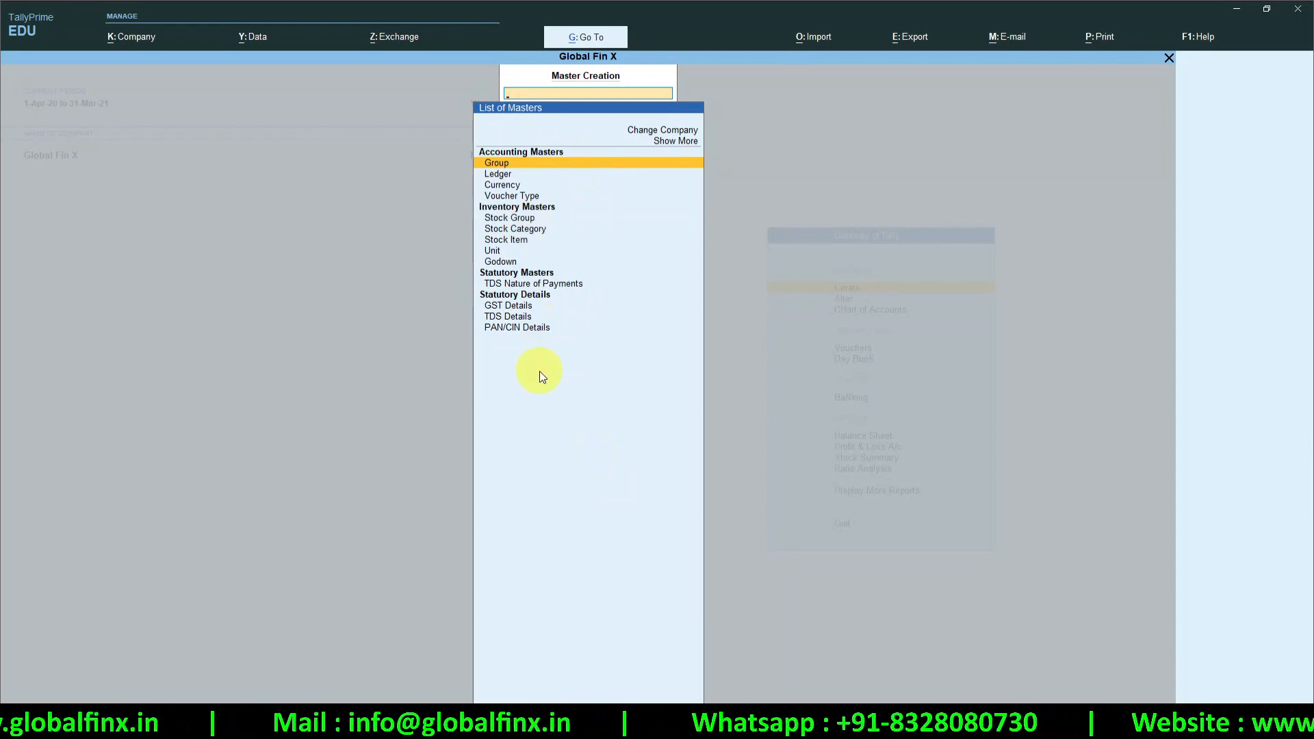
pyautogui.click(504, 174)
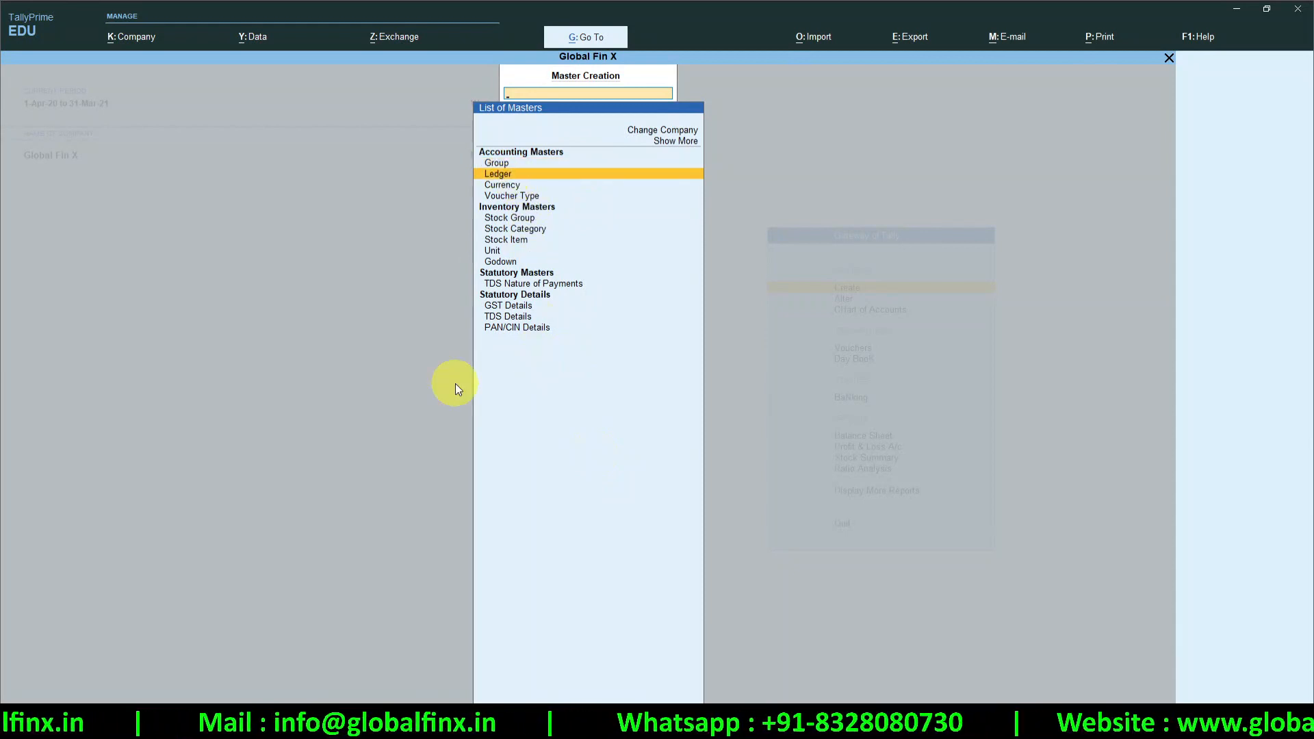
pyautogui.press('Return')
pyautogui.write('ICIC')
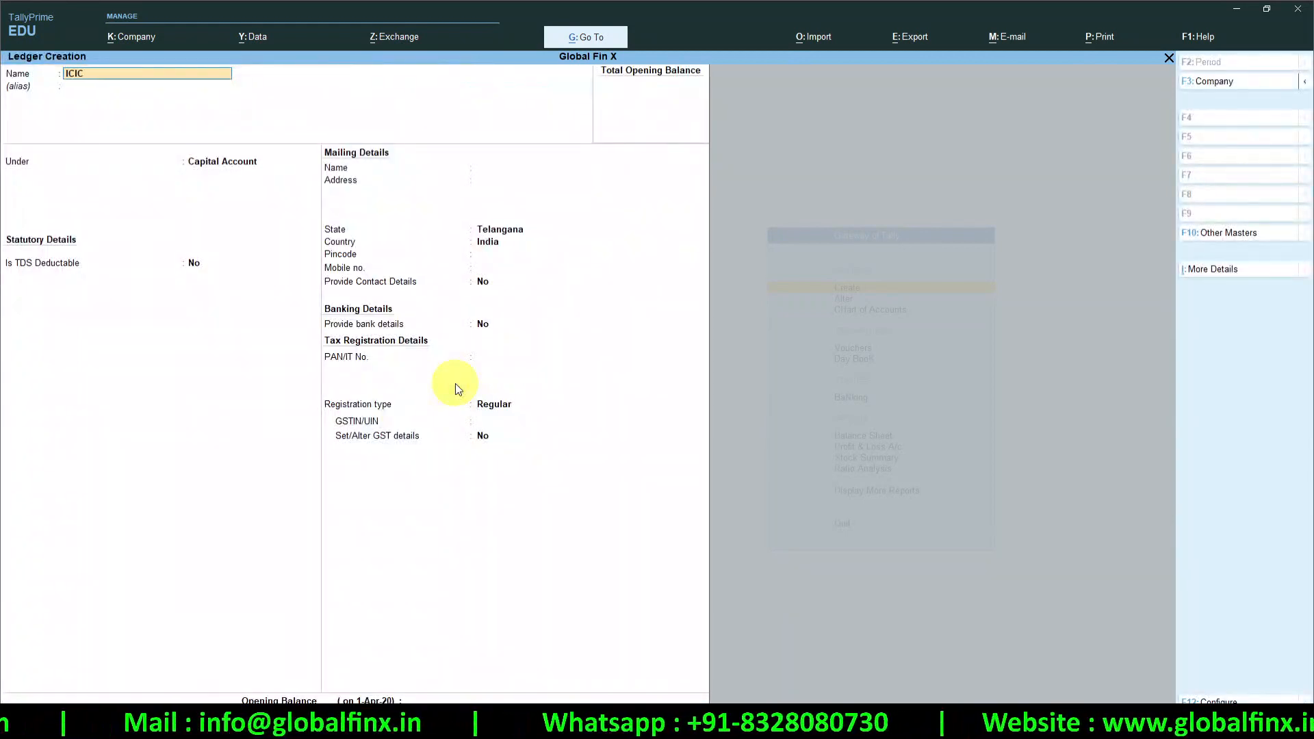
pyautogui.write('I Bank Ac')
pyautogui.press('Return')
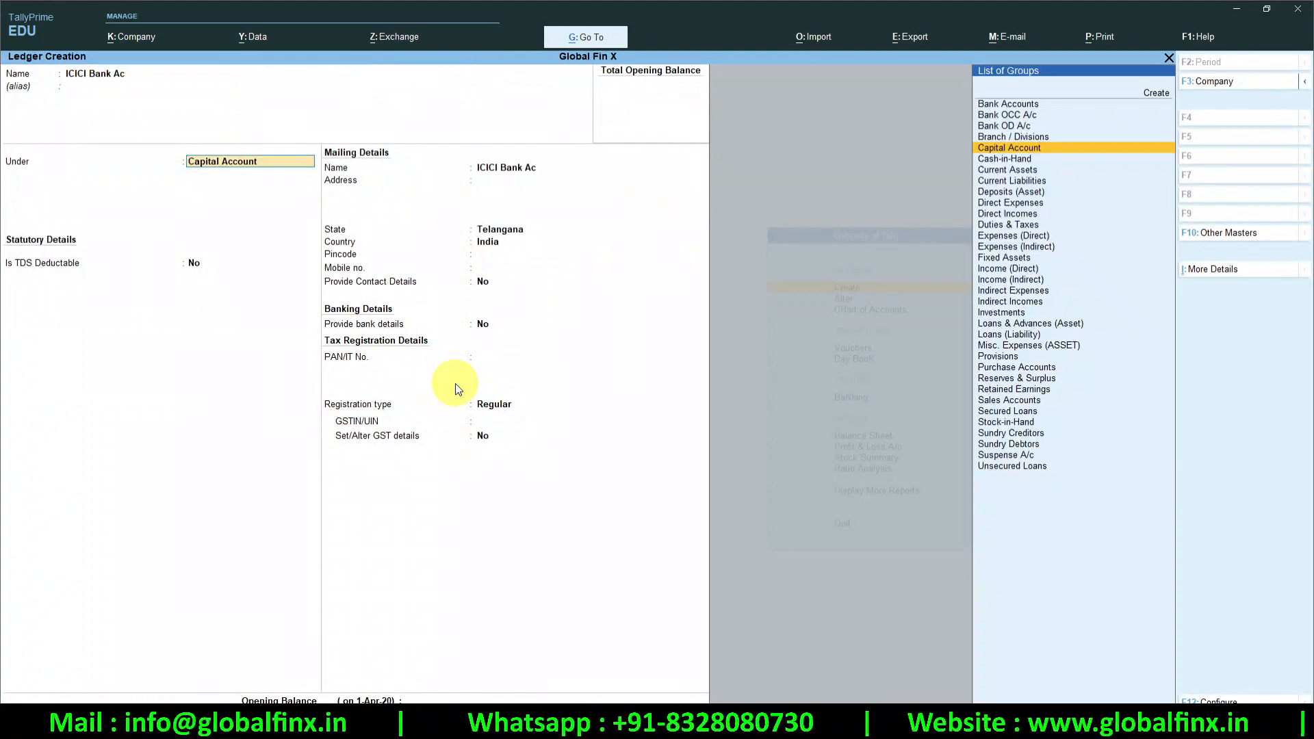
pyautogui.write('Bank')
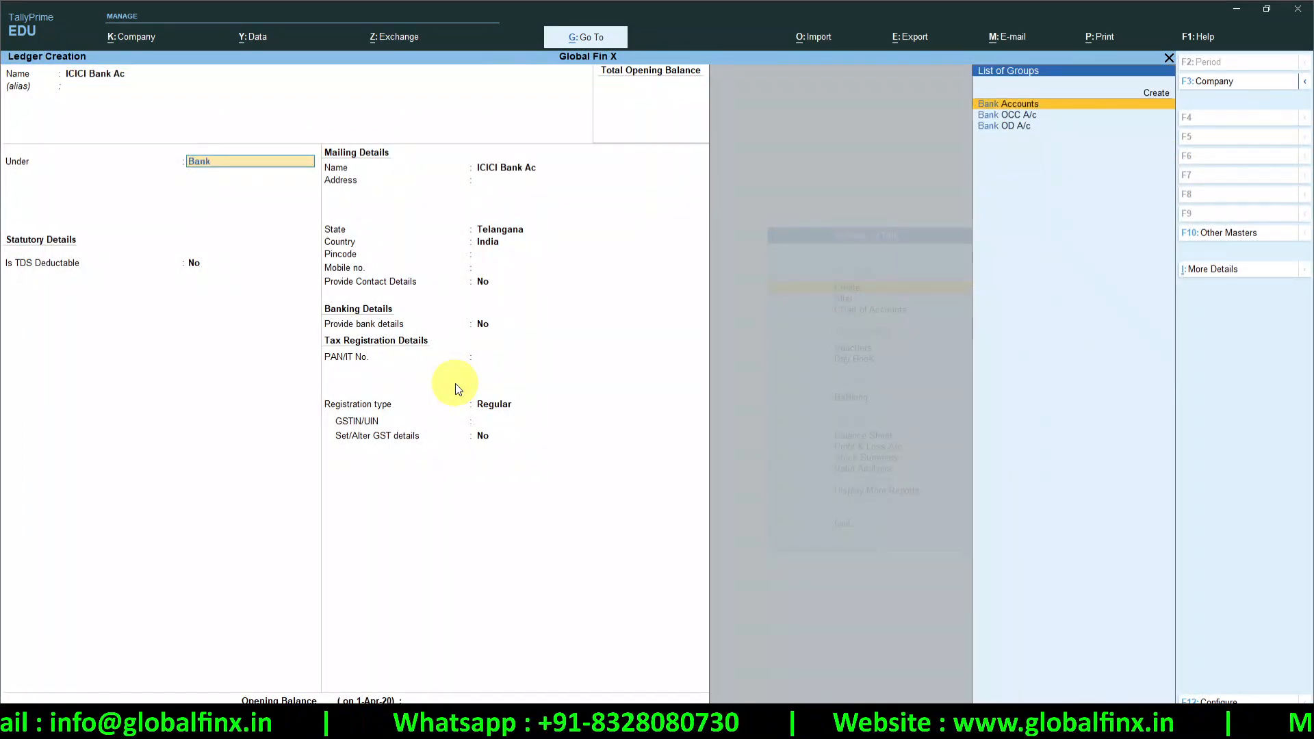
pyautogui.press('Return')
pyautogui.press('Return')
pyautogui.press('Return')
pyautogui.press('Return')
pyautogui.press('Return')
pyautogui.press('Return')
pyautogui.press('Return')
pyautogui.press('Return')
pyautogui.press('Return')
pyautogui.press('Return')
pyautogui.press('Return')
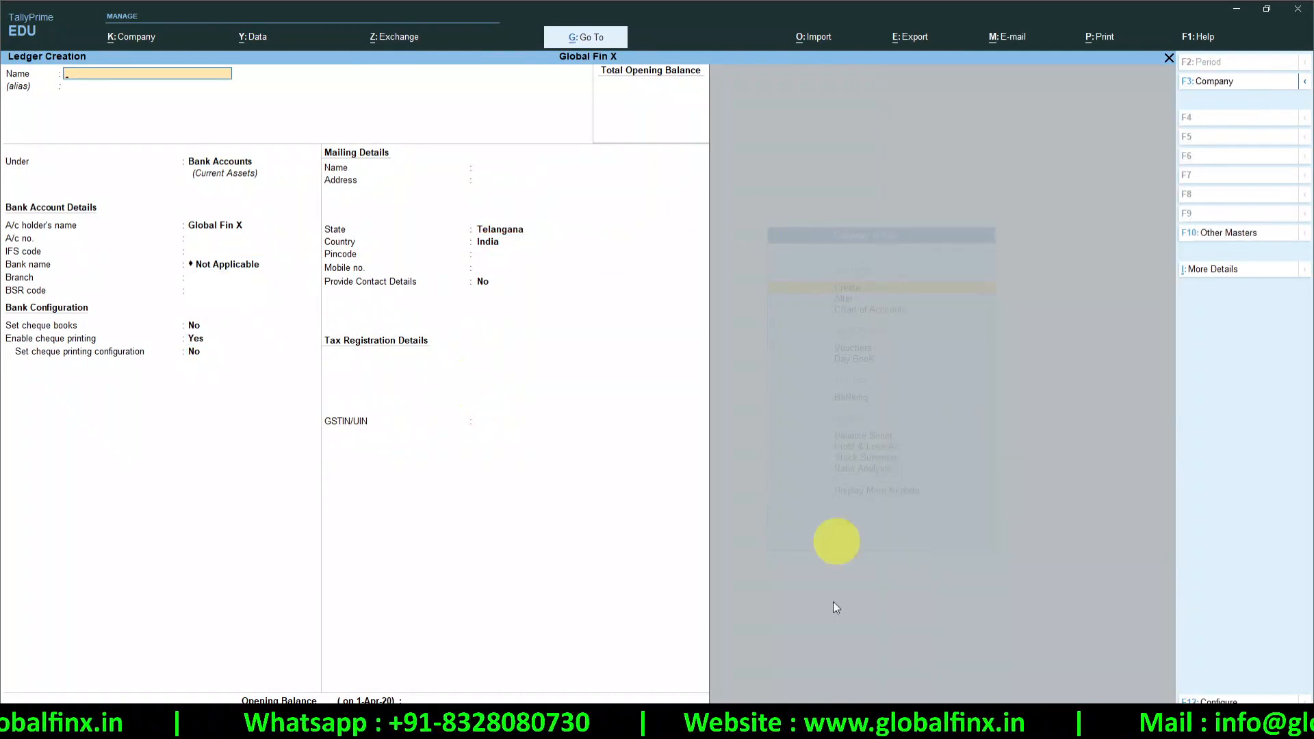
# Start a new currency with symbol $ and formal name Dollar
pyautogui.press('Escape')
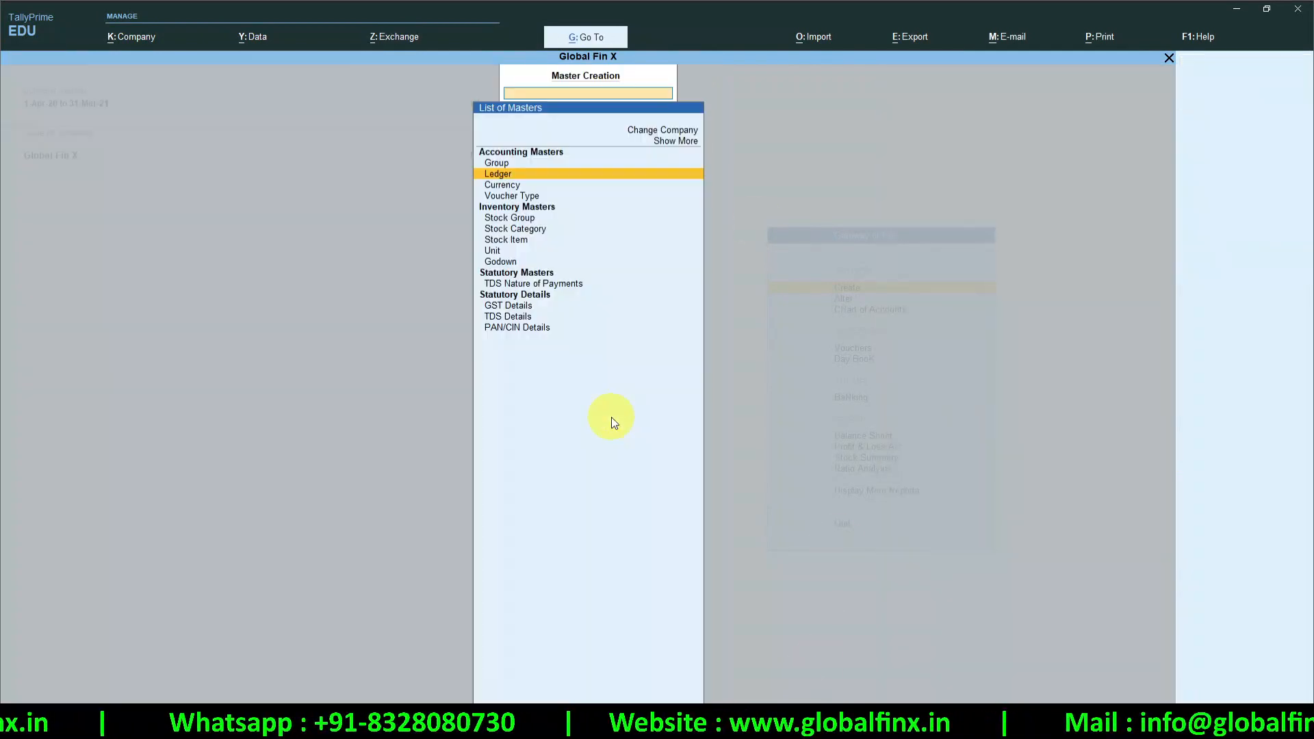
pyautogui.press('Down')
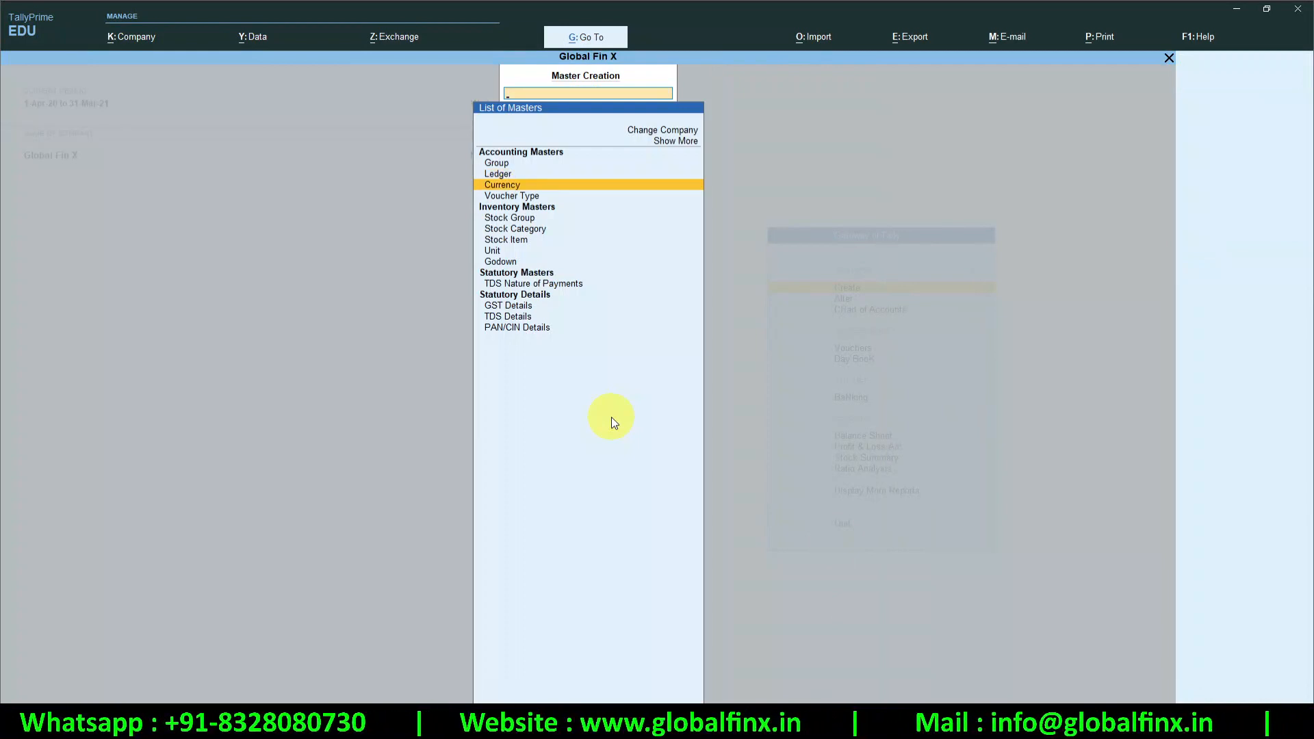
pyautogui.press('Return')
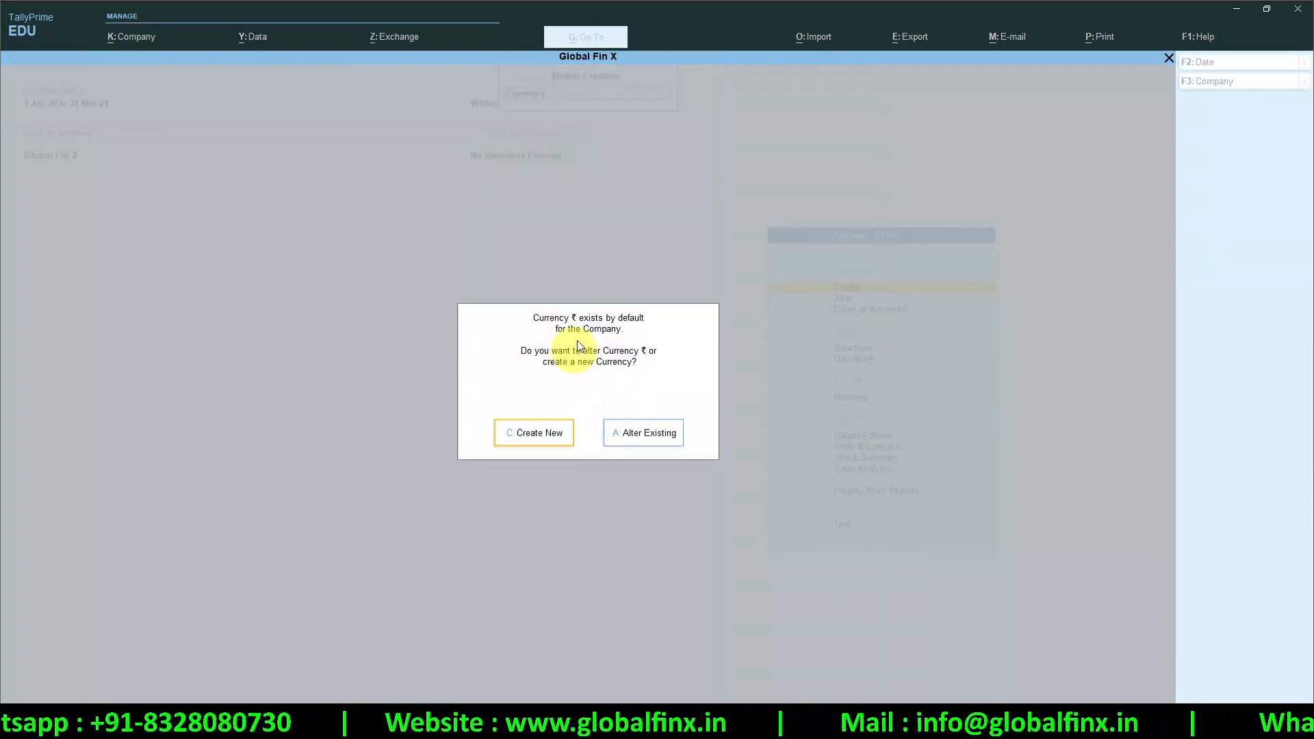
pyautogui.click(541, 444)
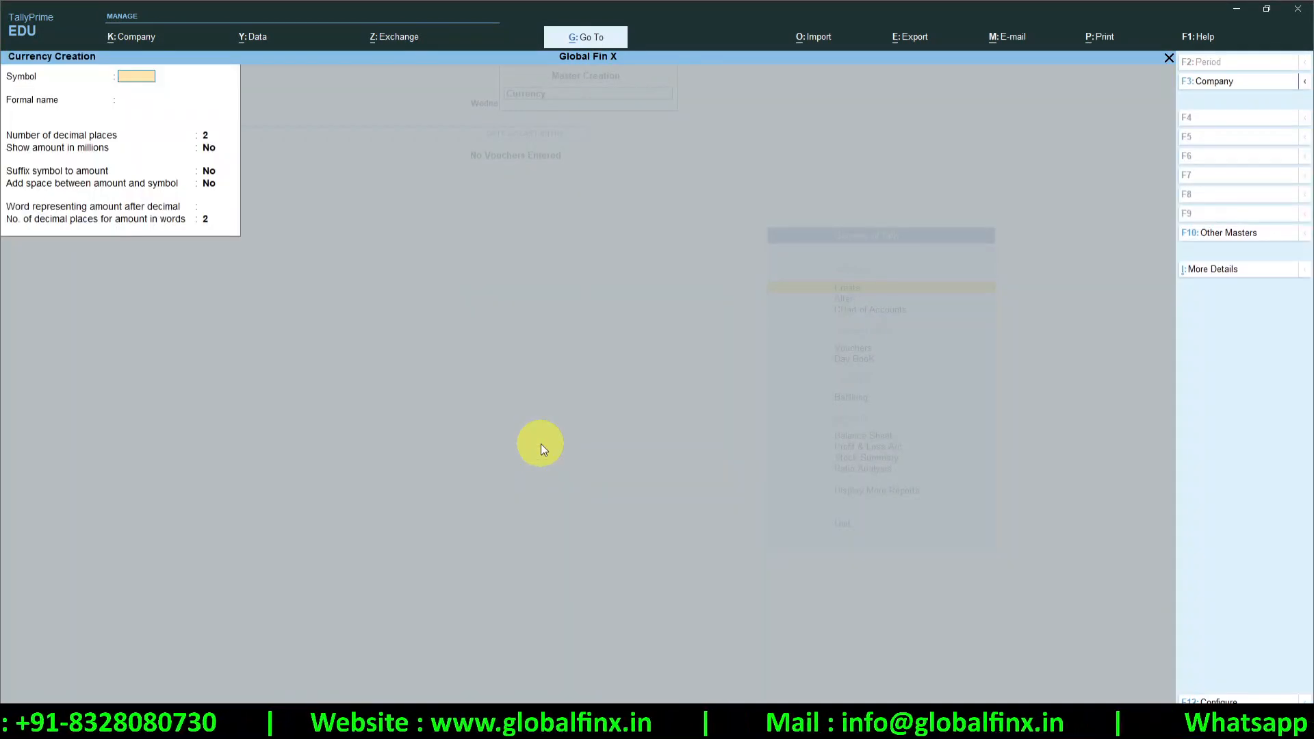
pyautogui.write('$')
pyautogui.press('Return')
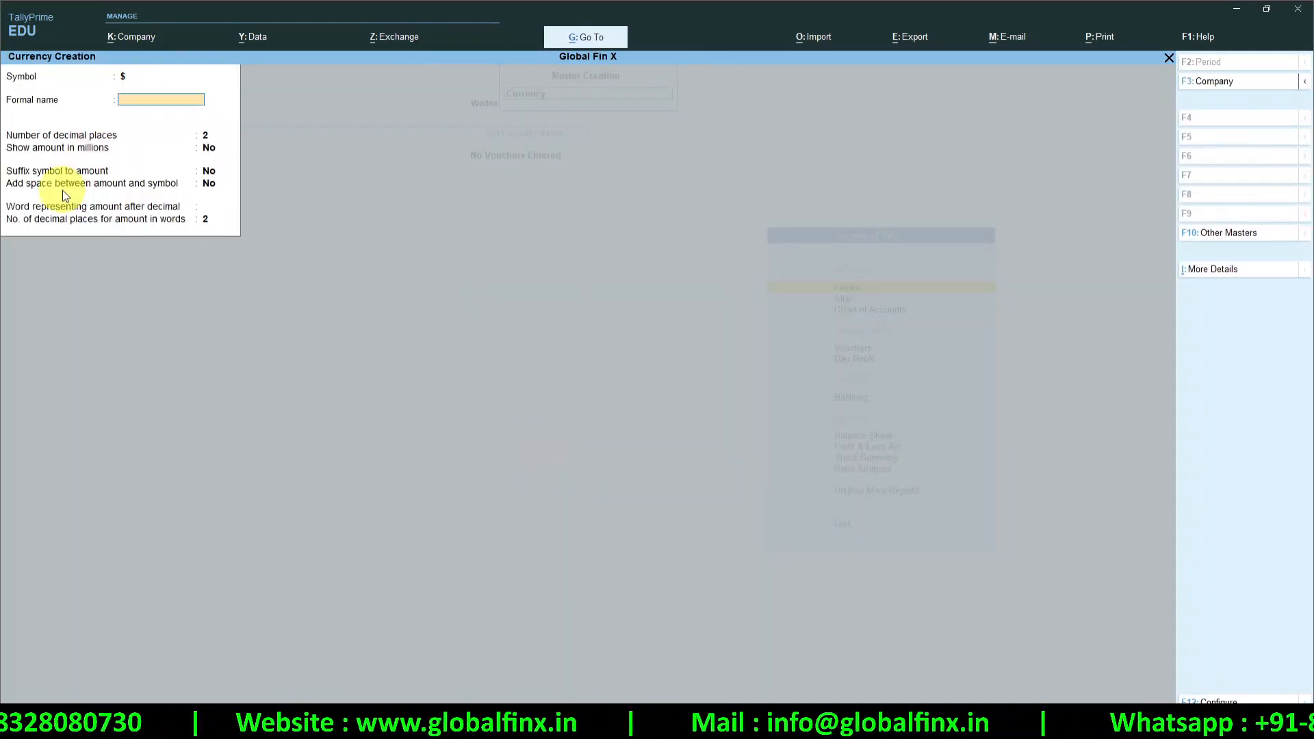
pyautogui.write('Doll')
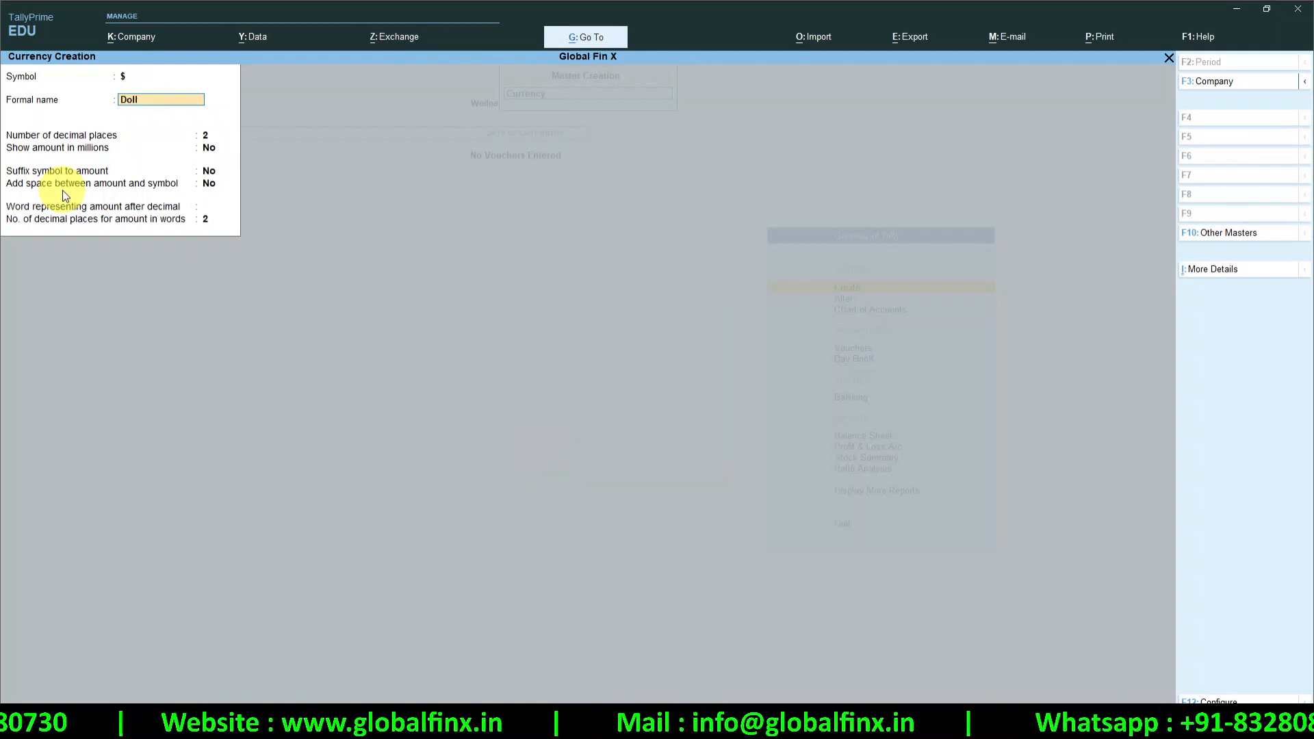
pyautogui.write('ar')
pyautogui.press('Return')
# Show Dollar amounts in millions, symbol suffixed with a space, Cents after decimal, and save
pyautogui.press('Return')
pyautogui.write('y')
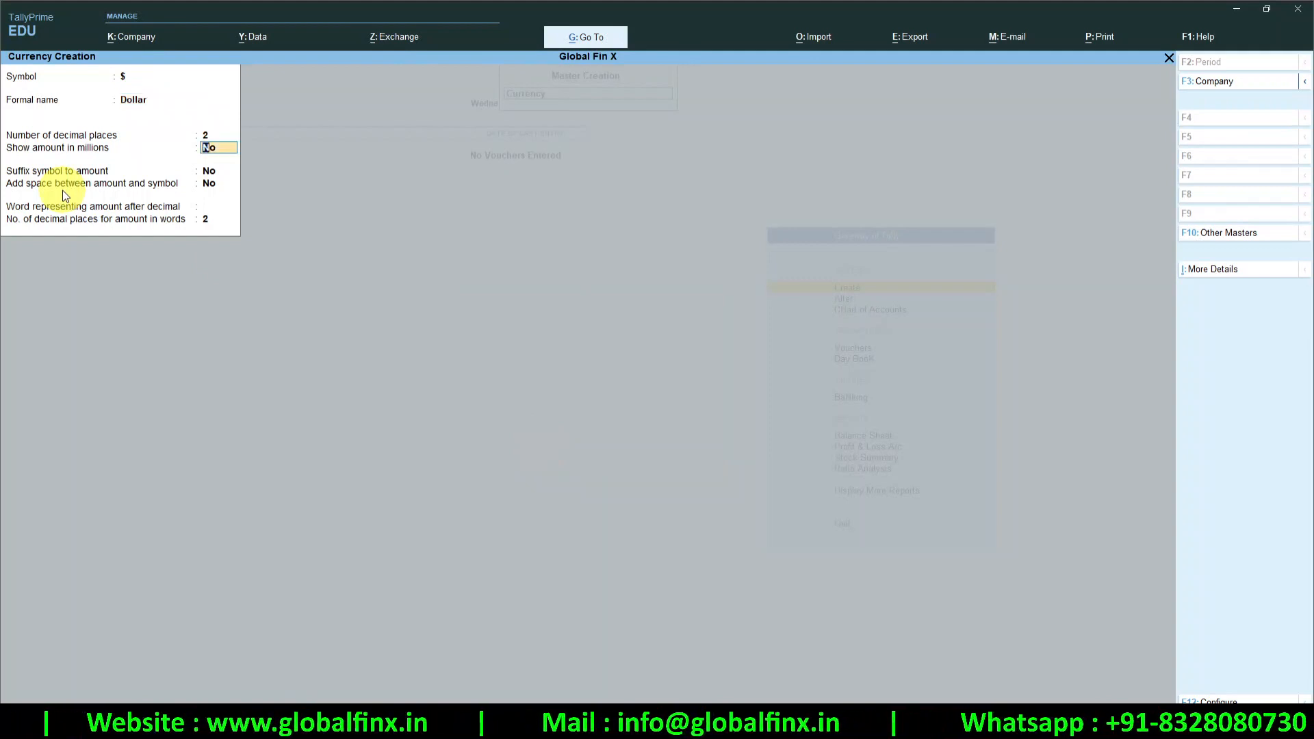
pyautogui.press('Return')
pyautogui.write('y')
pyautogui.press('Return')
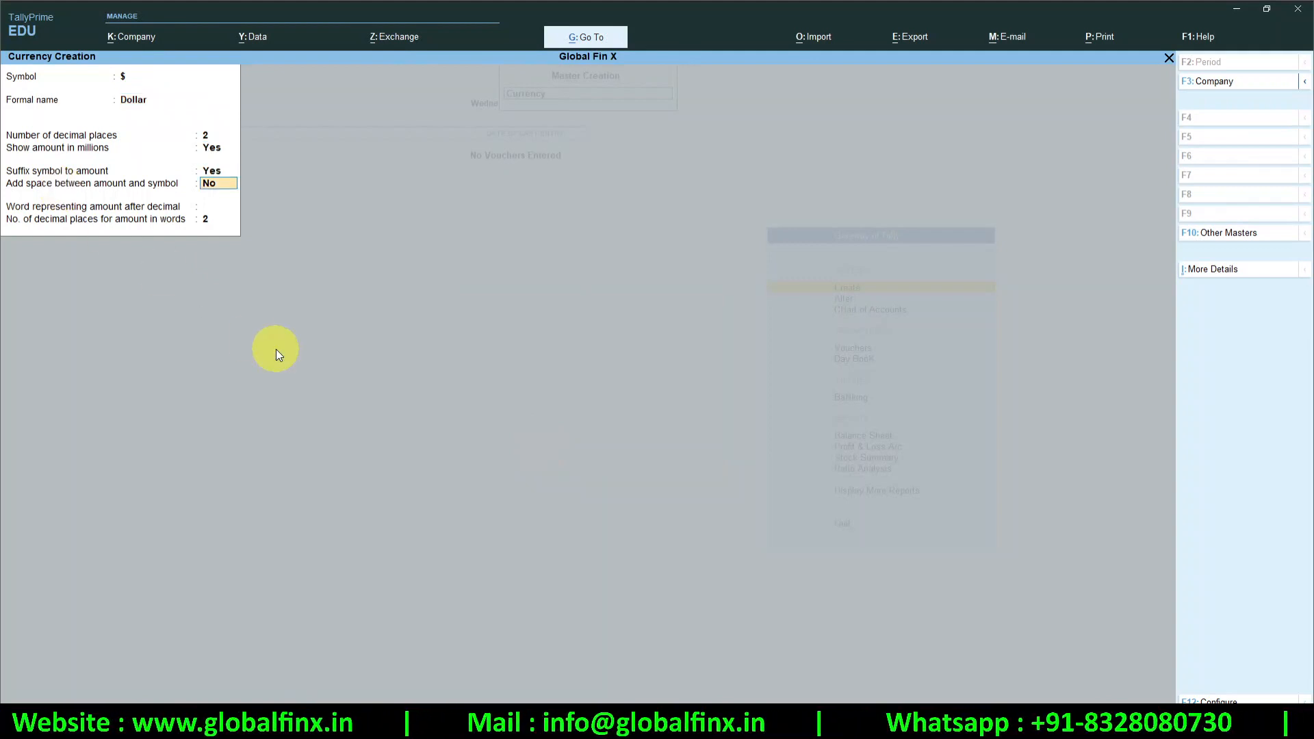
pyautogui.write('y')
pyautogui.press('Return')
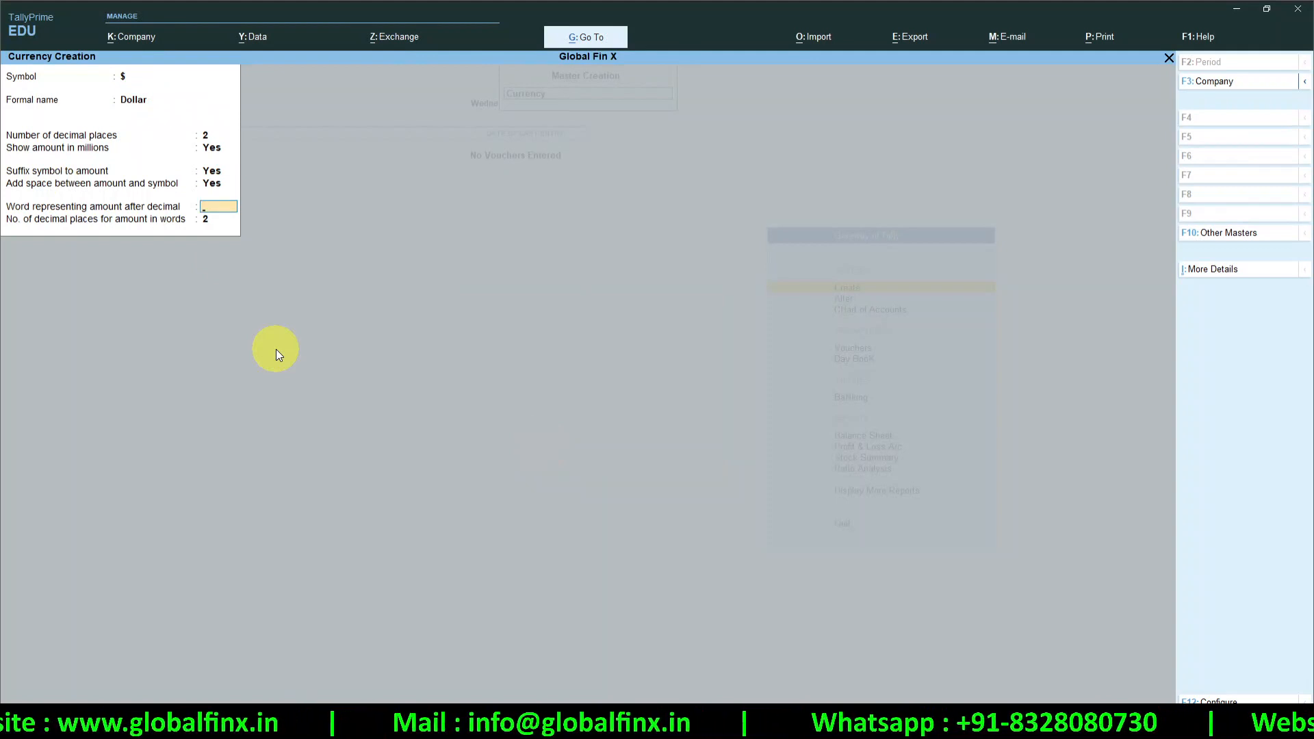
pyautogui.write('Cents')
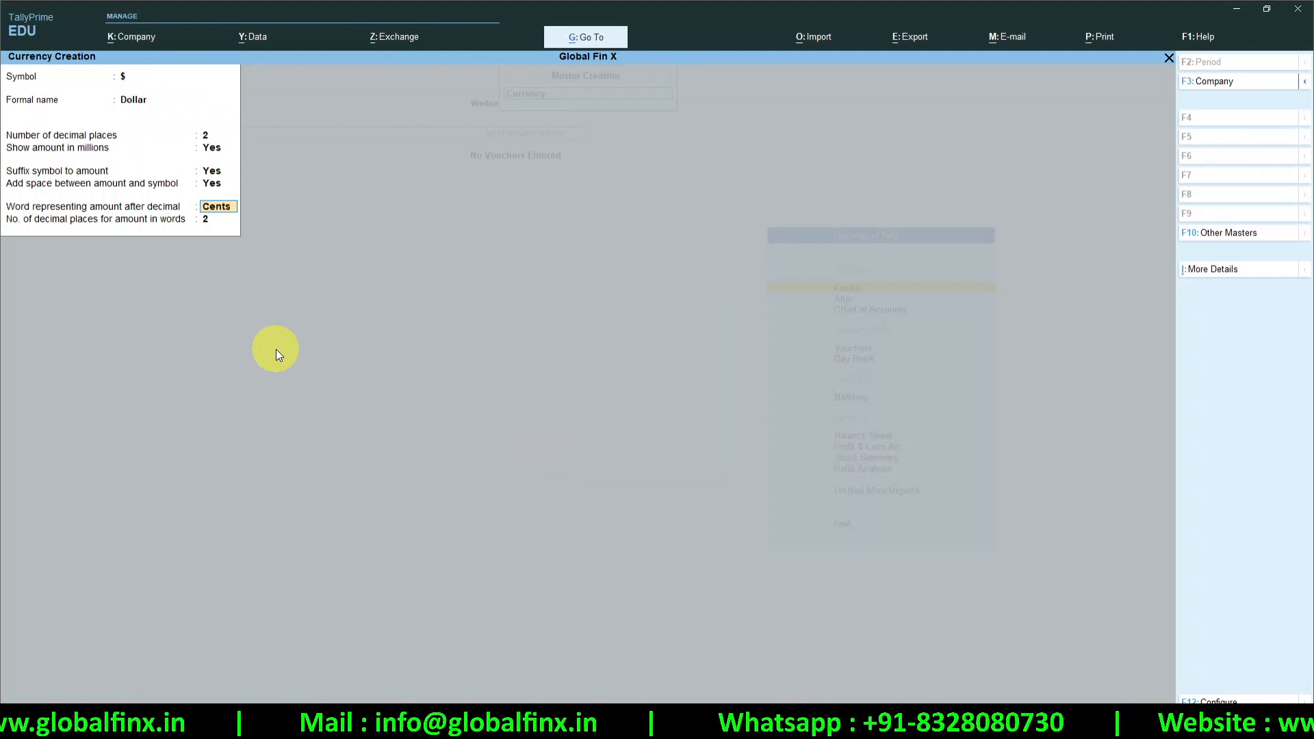
pyautogui.press('Return')
pyautogui.press('Return')
pyautogui.press('y')
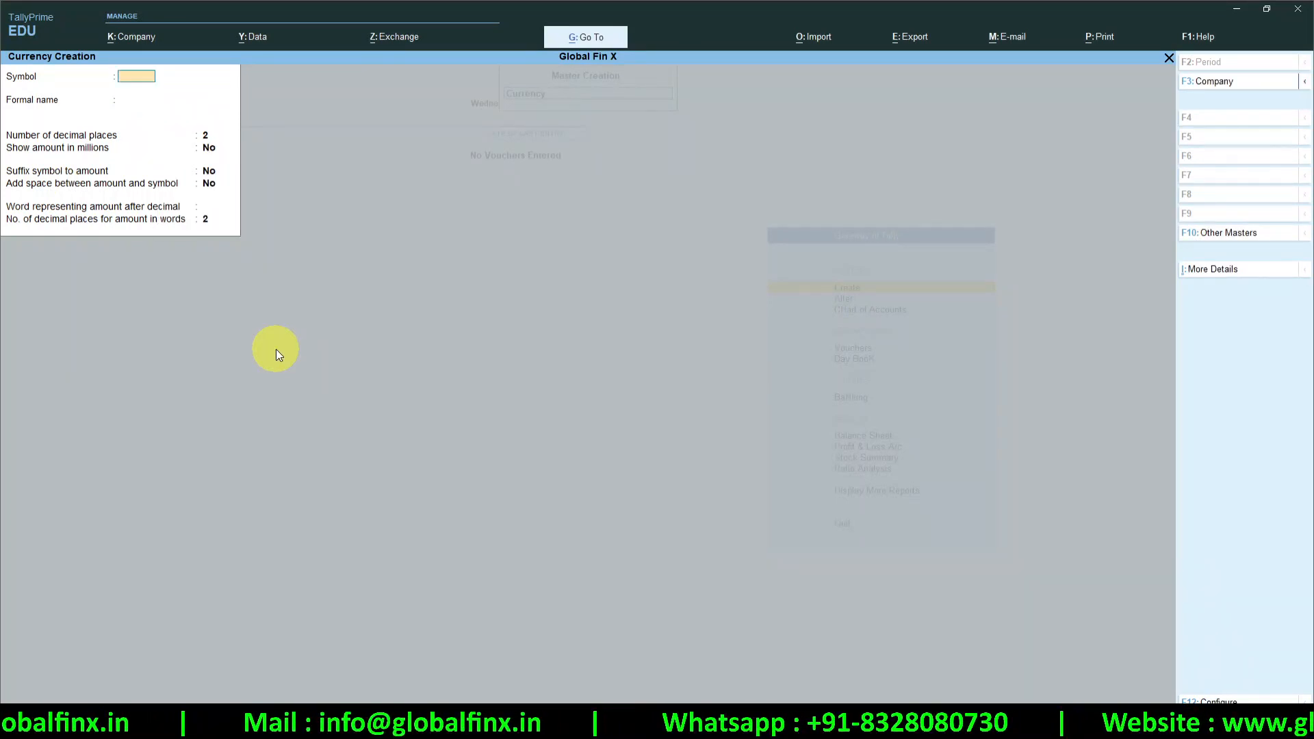
pyautogui.press('Escape')
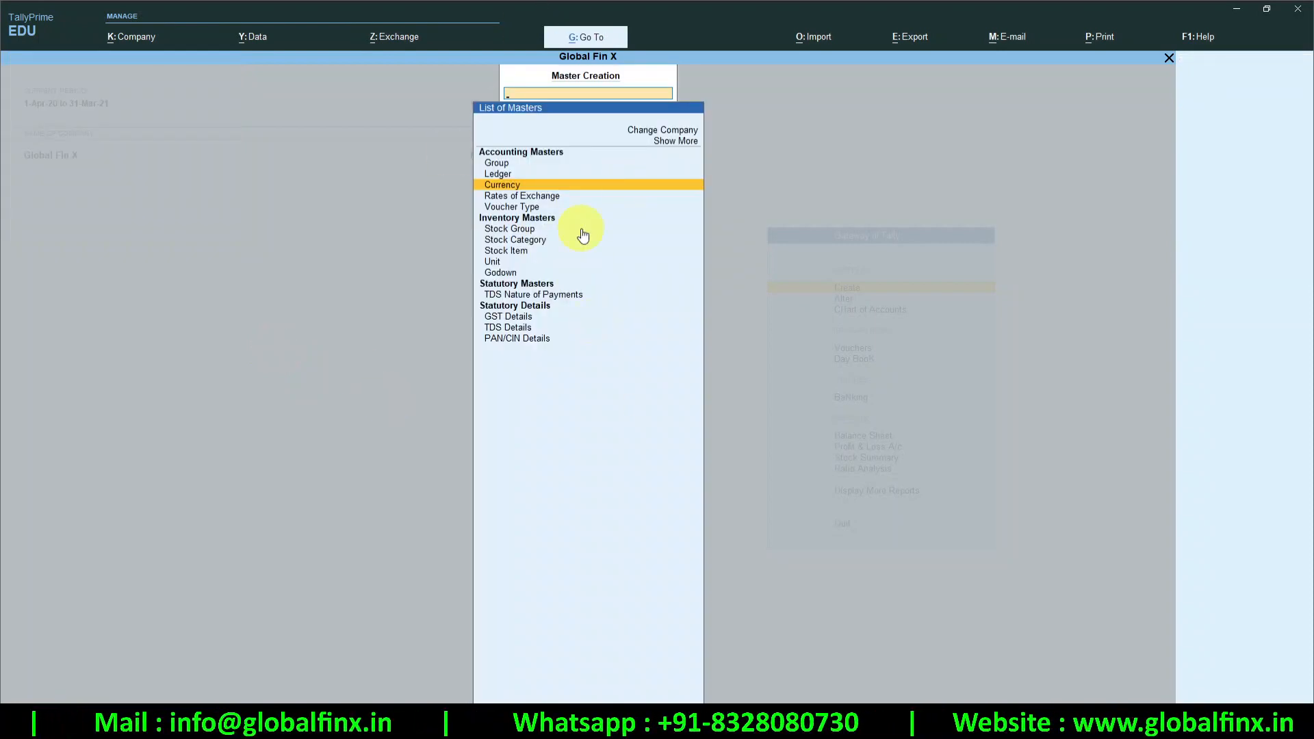
pyautogui.press('Down')
pyautogui.press('Return')
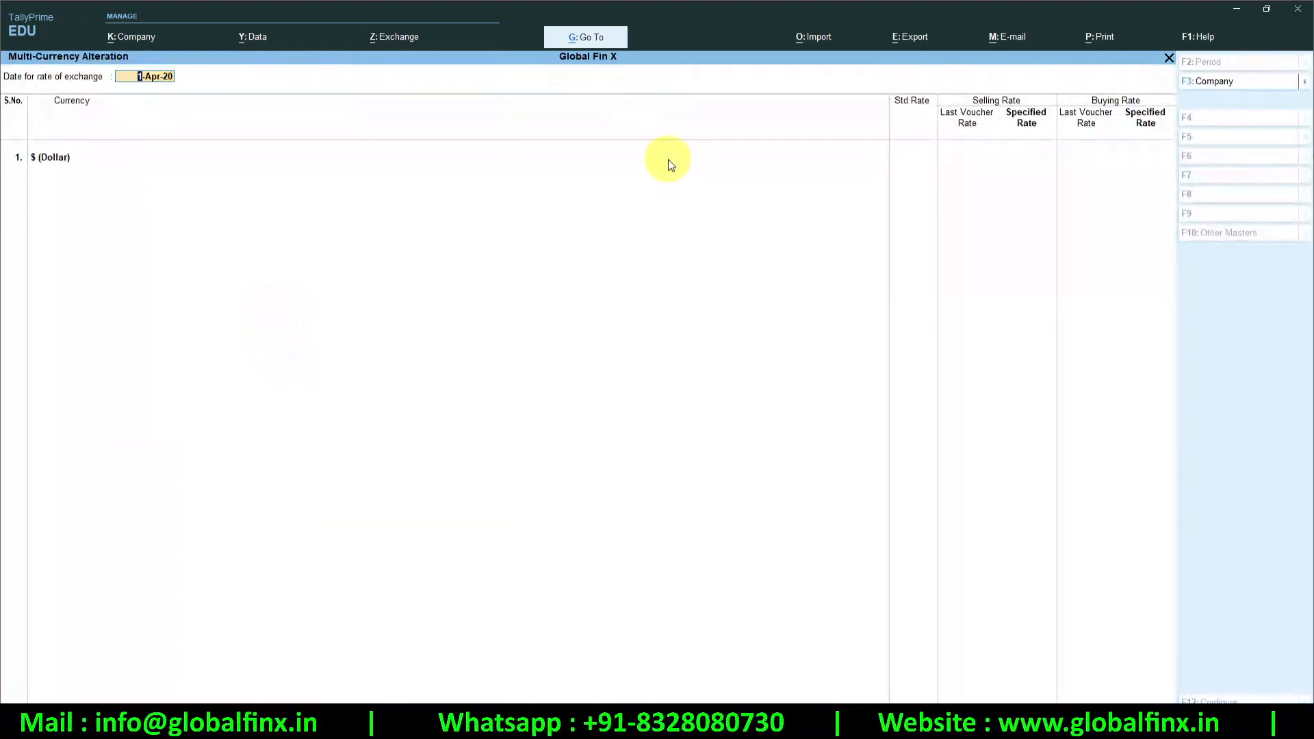
pyautogui.press('Return')
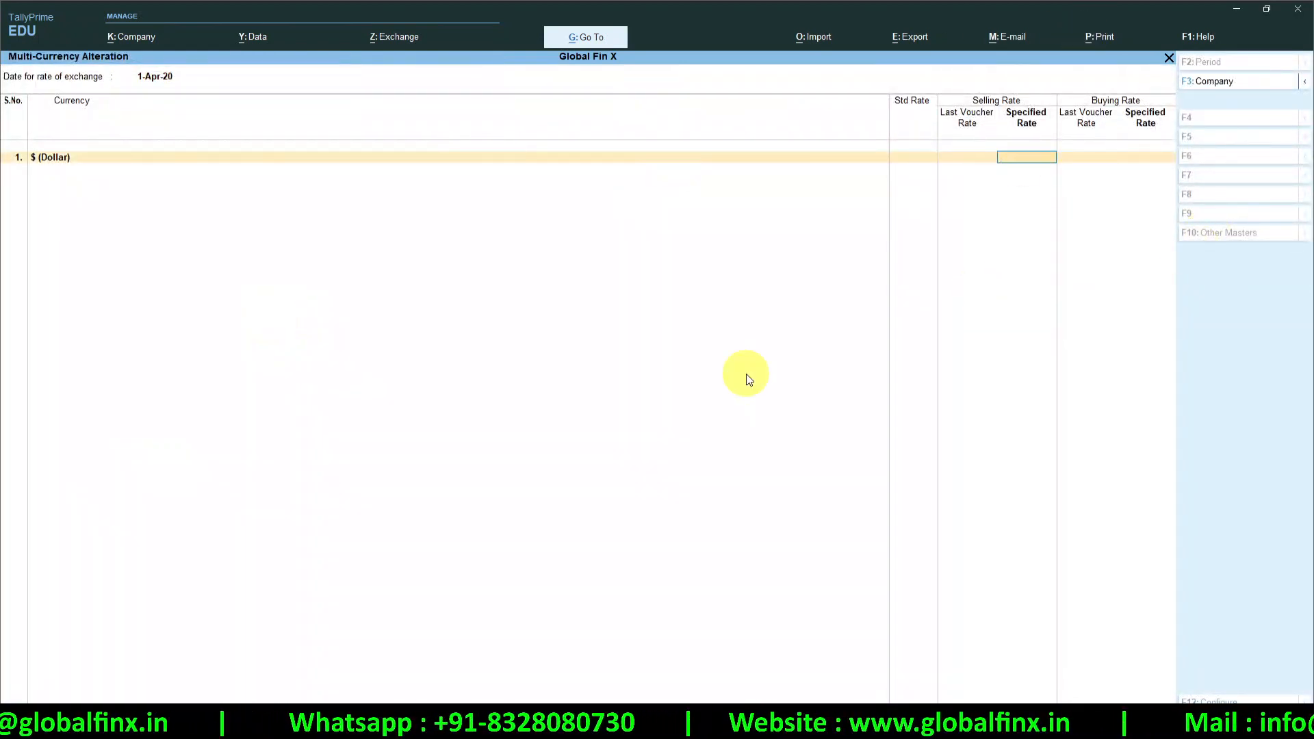
pyautogui.press('Escape')
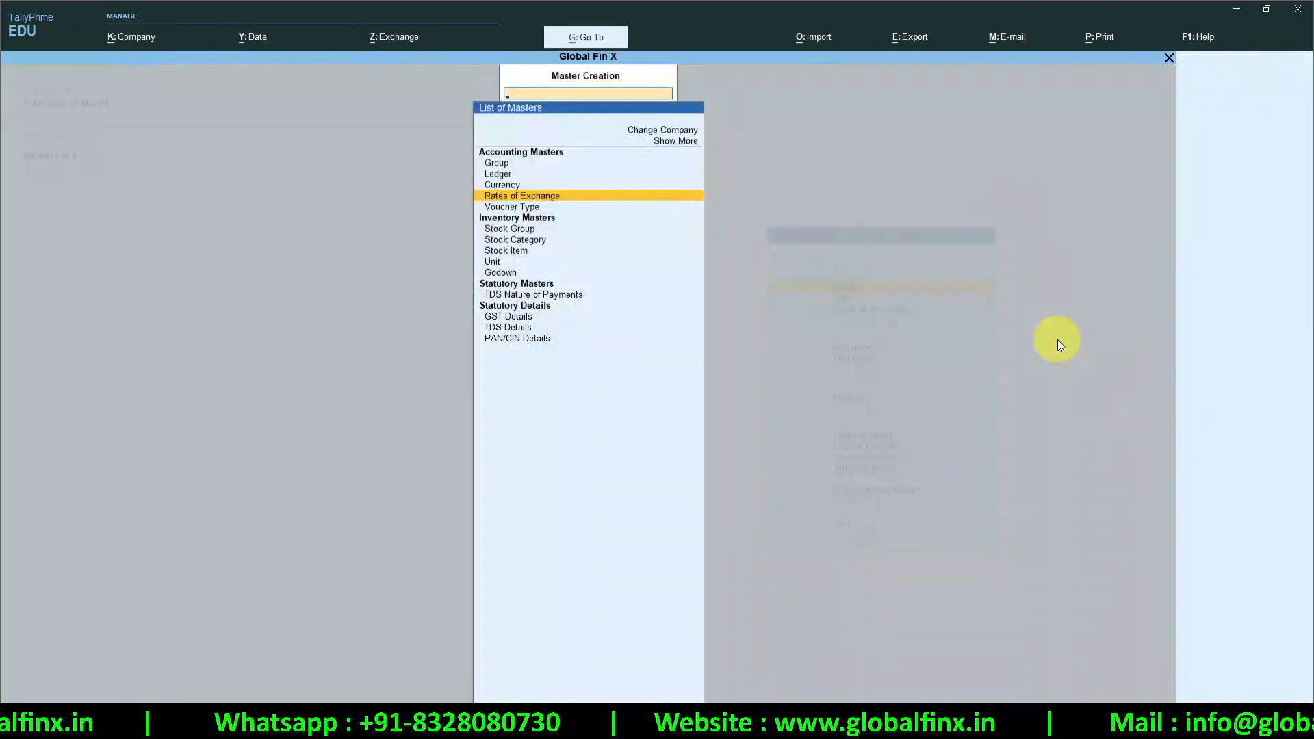
pyautogui.press('Down')
pyautogui.press('Return')
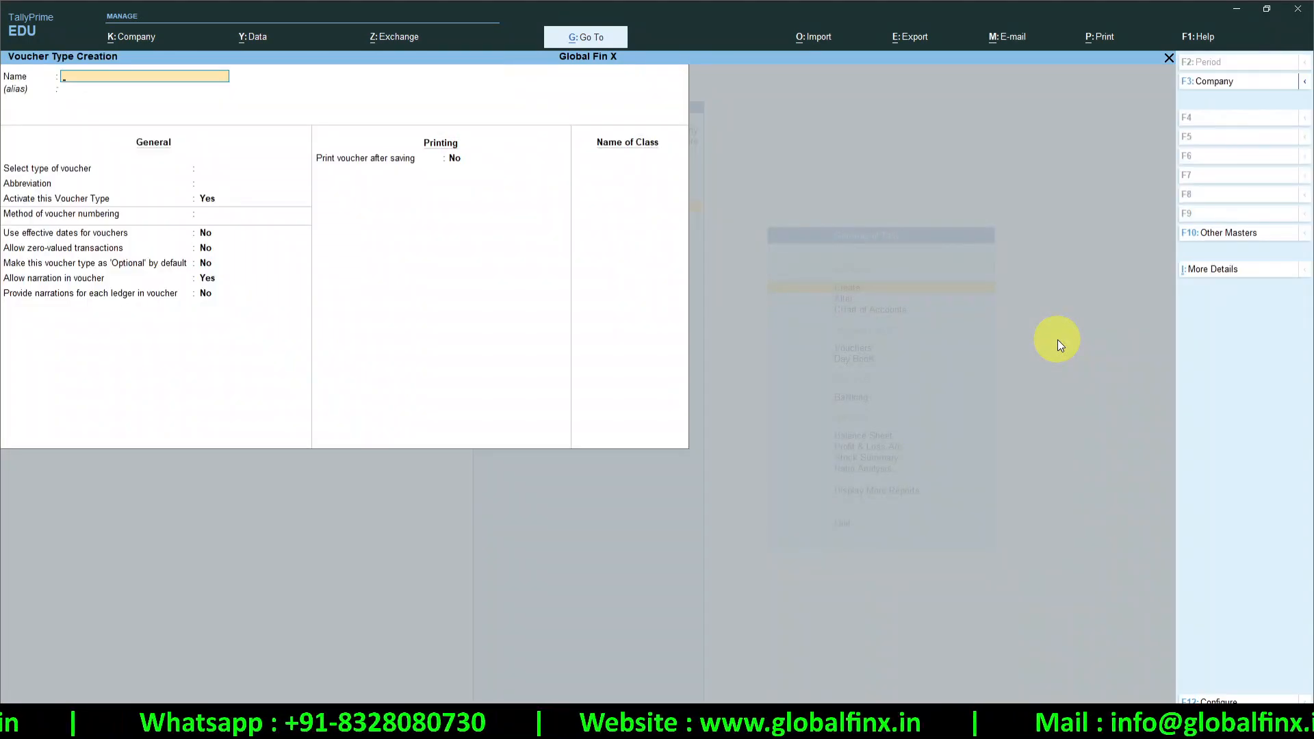
pyautogui.press('Escape')
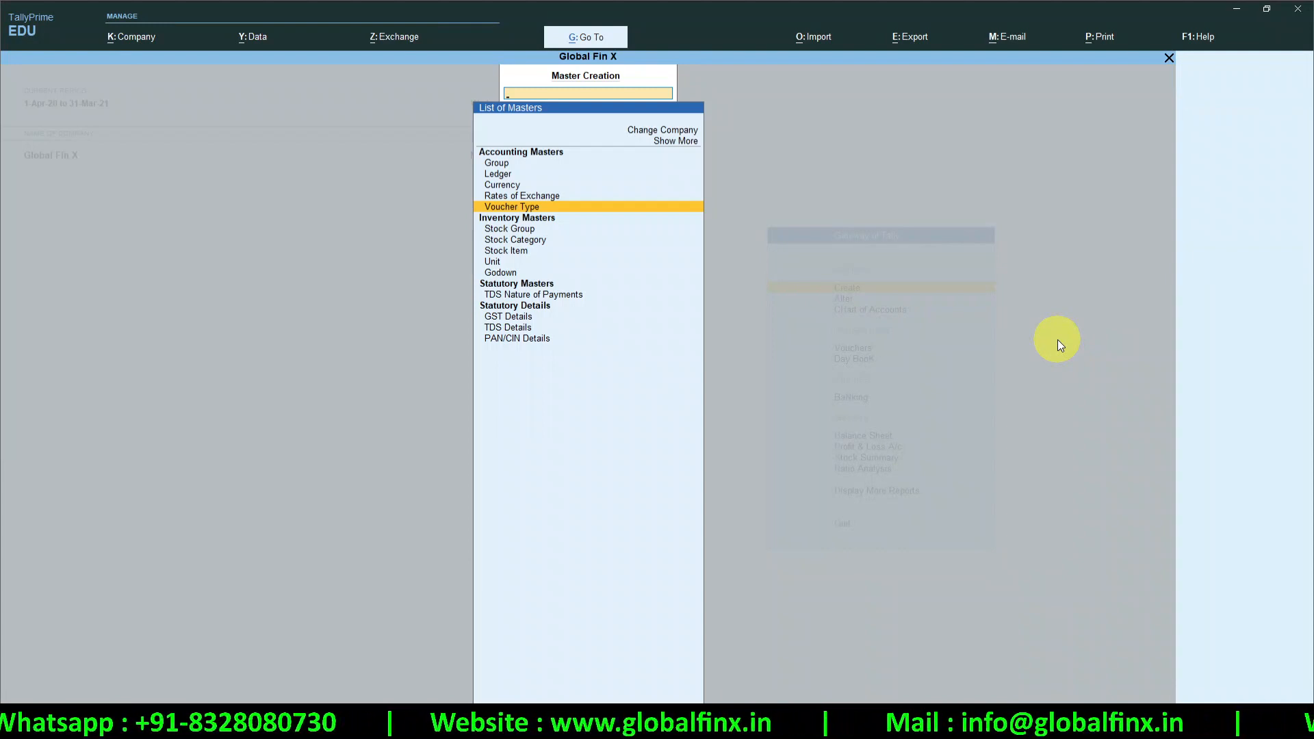
pyautogui.press('Down')
pyautogui.press('Down')
pyautogui.press('Down')
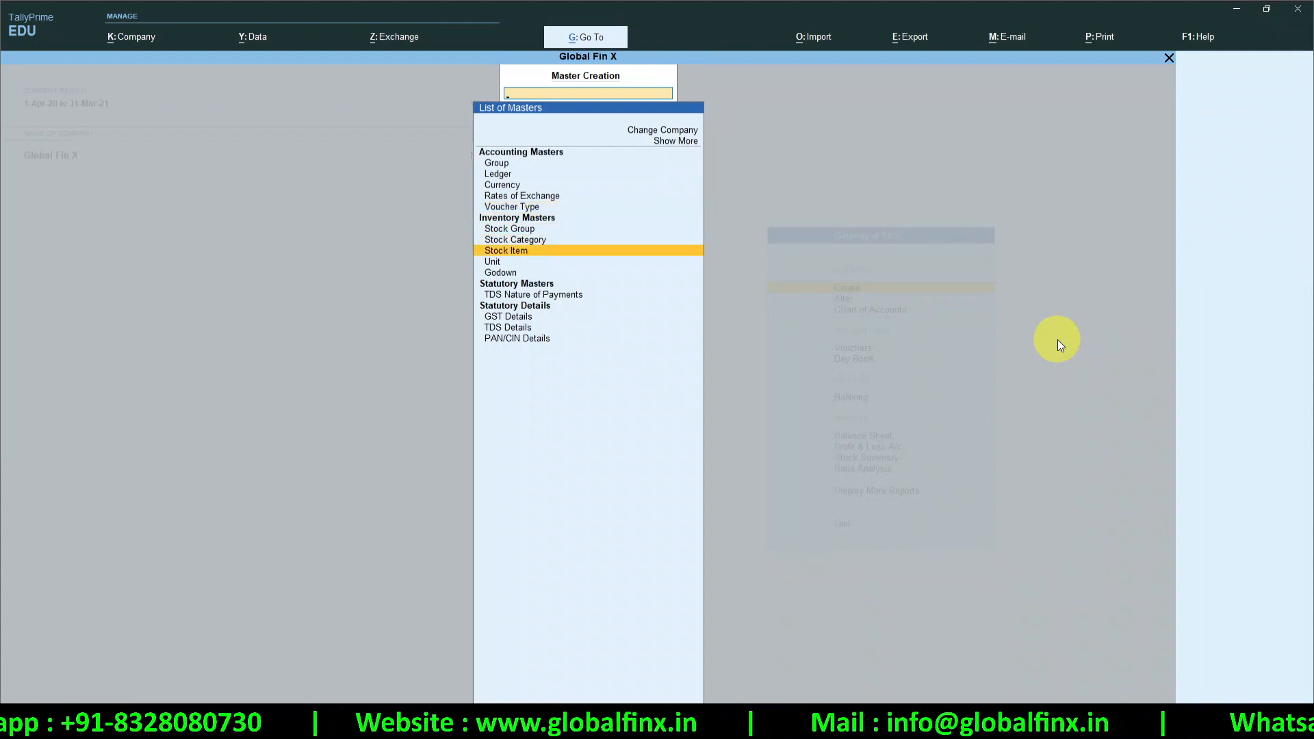
pyautogui.press('Down')
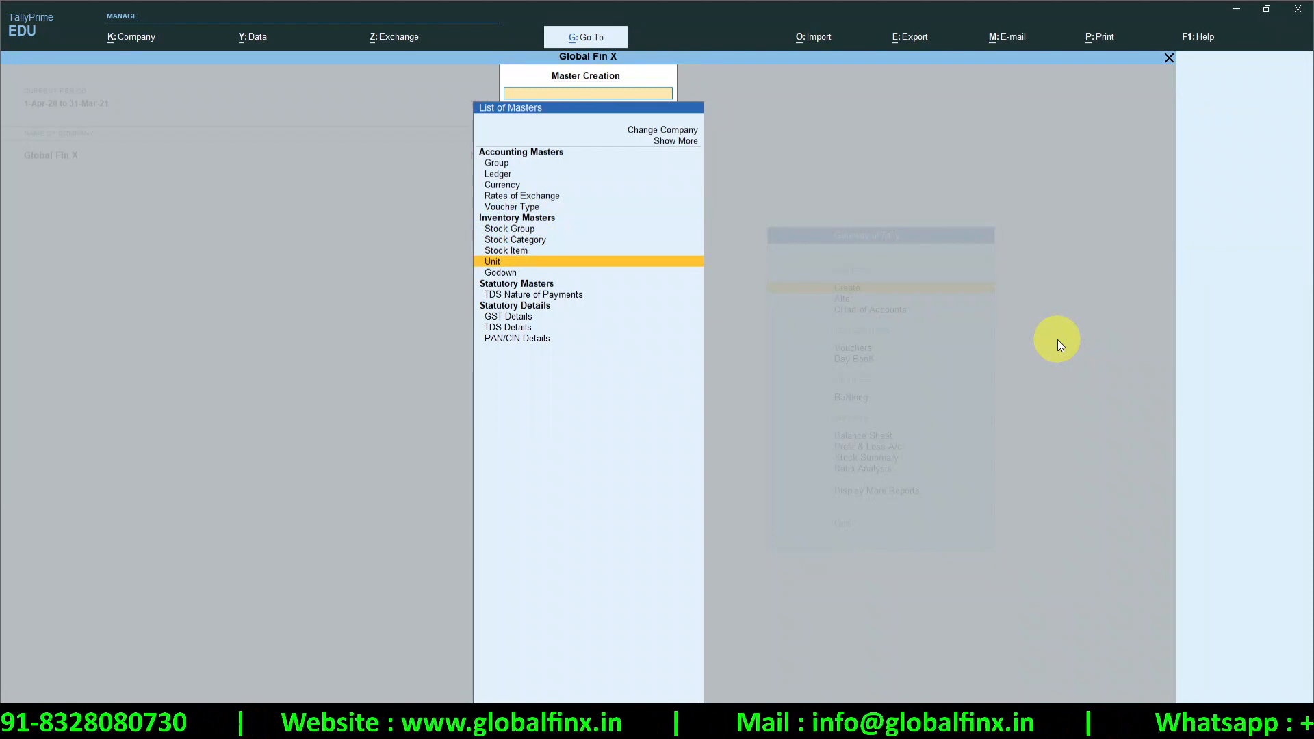
pyautogui.press('Down')
pyautogui.press('Down')
pyautogui.press('Down')
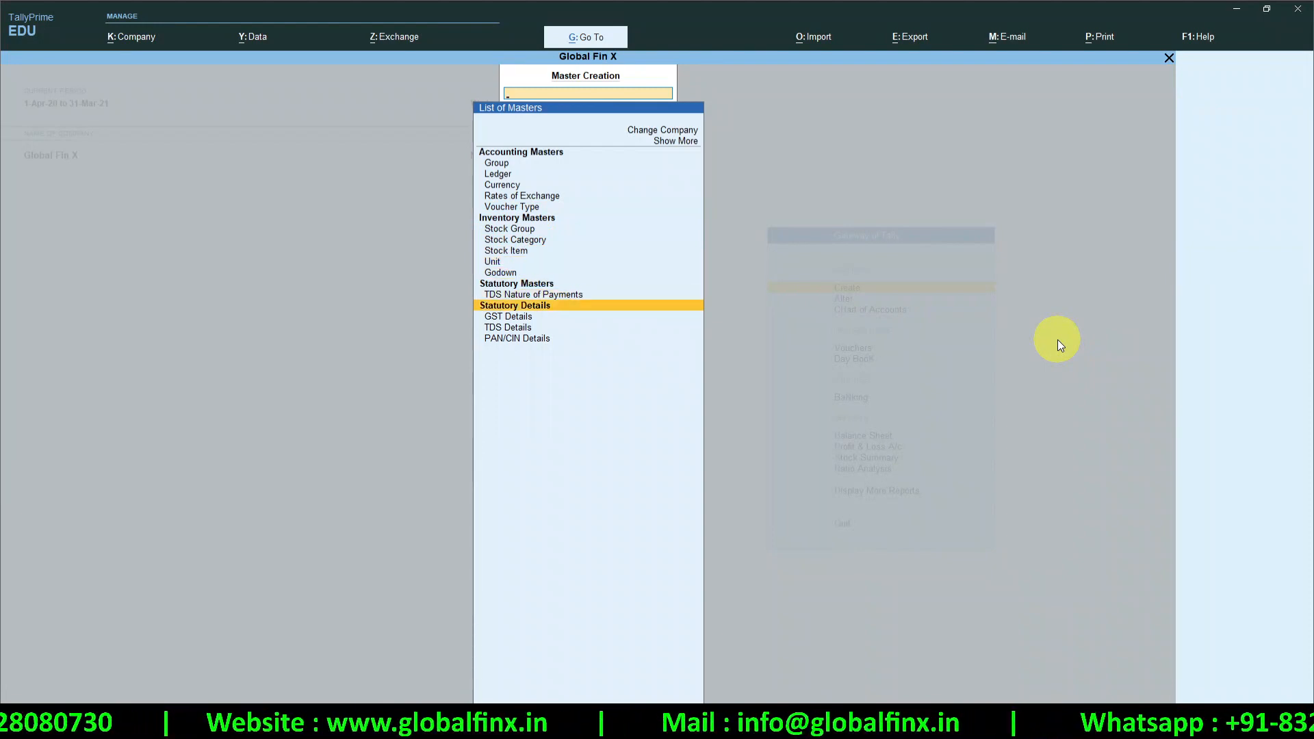
pyautogui.press('Down')
pyautogui.press('Return')
pyautogui.press('Escape')
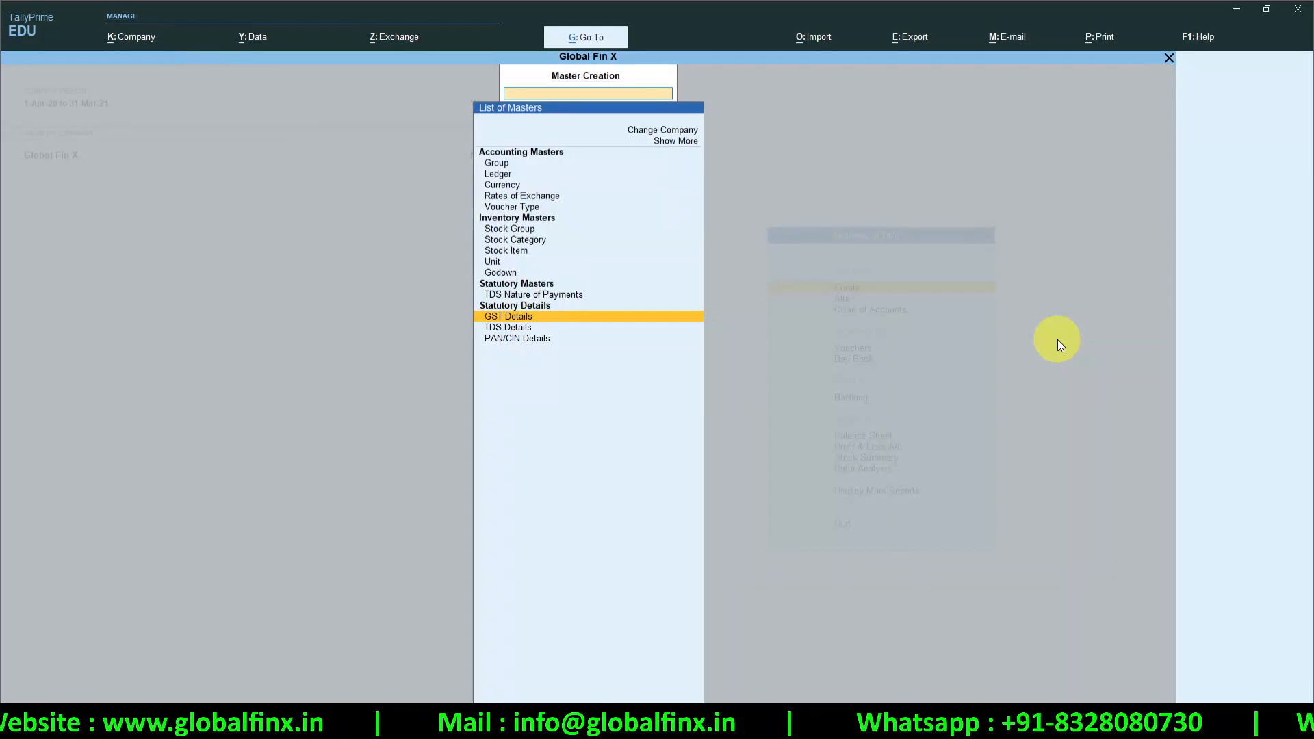
pyautogui.press('Up')
pyautogui.press('Up')
pyautogui.press('Up')
pyautogui.press('Up')
pyautogui.press('Up')
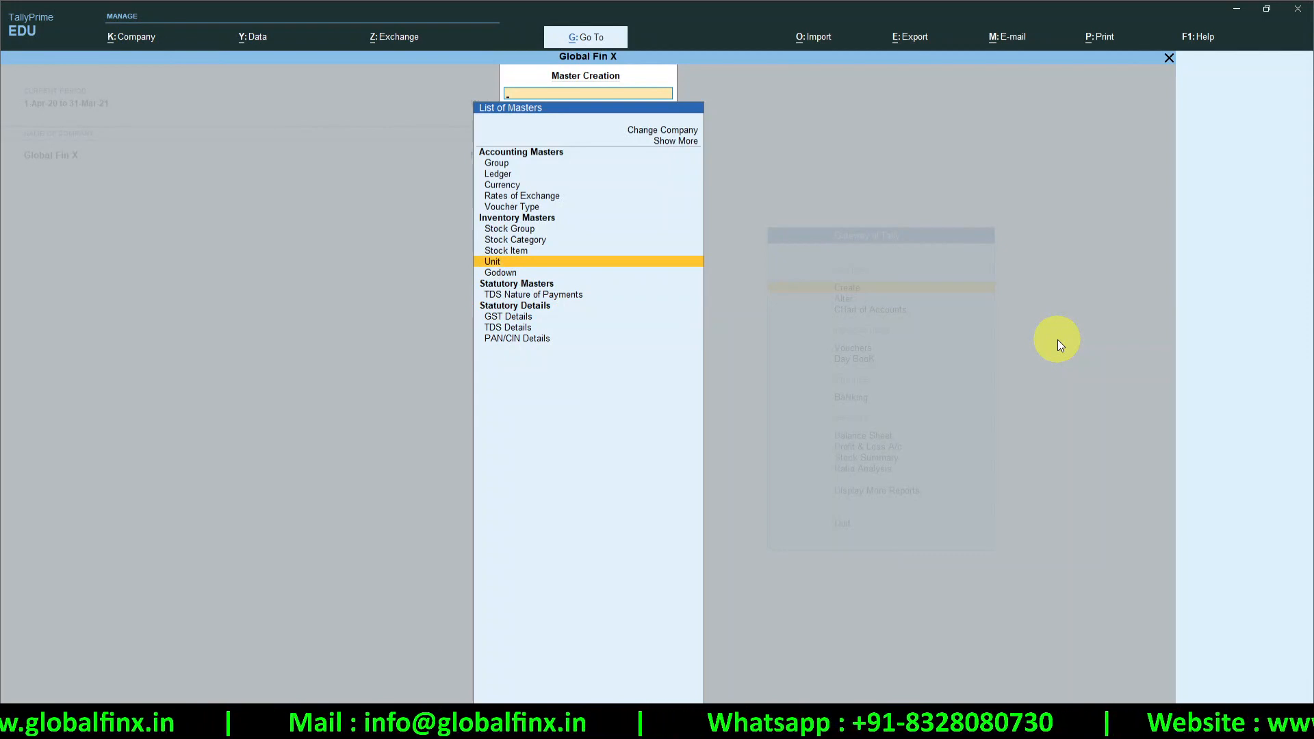
# Create the simple unit Kgs (Kilograms), quantity code KGS-KILOGRAMS, with 2 decimal places
pyautogui.press('Return')
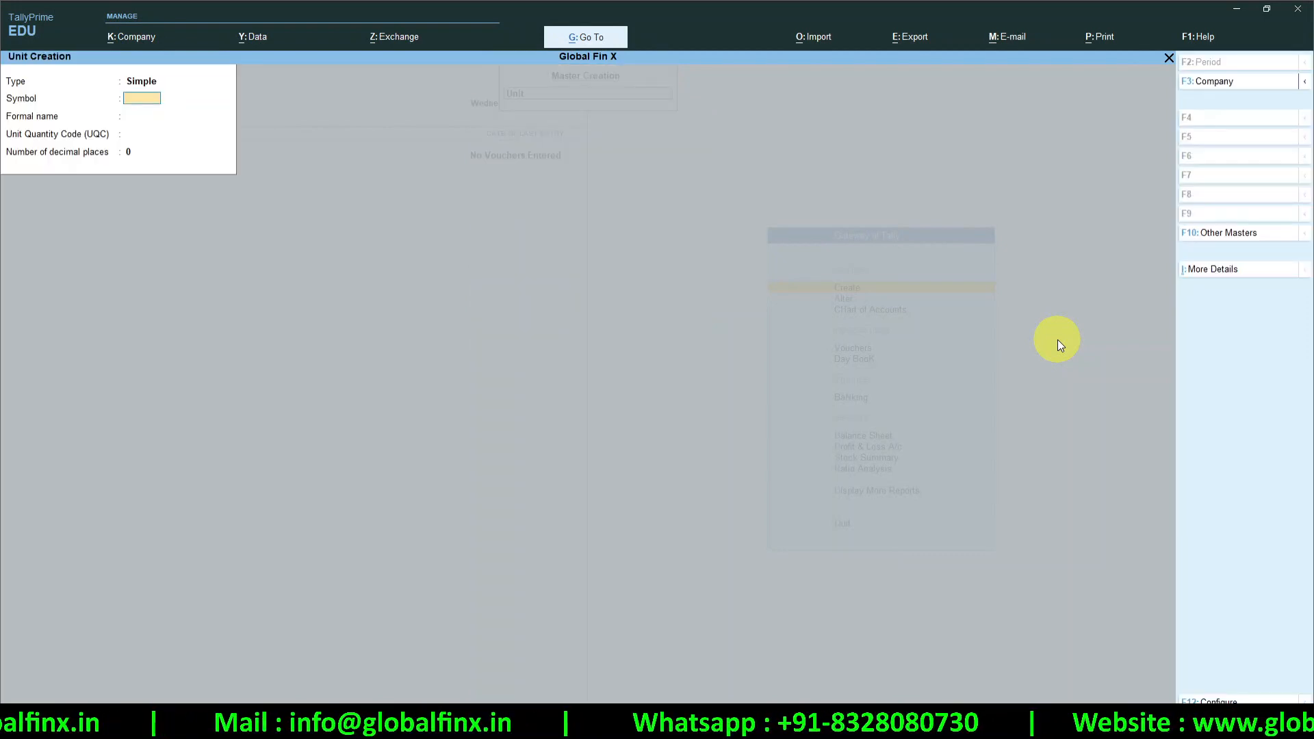
pyautogui.write('Kgs')
pyautogui.press('Return')
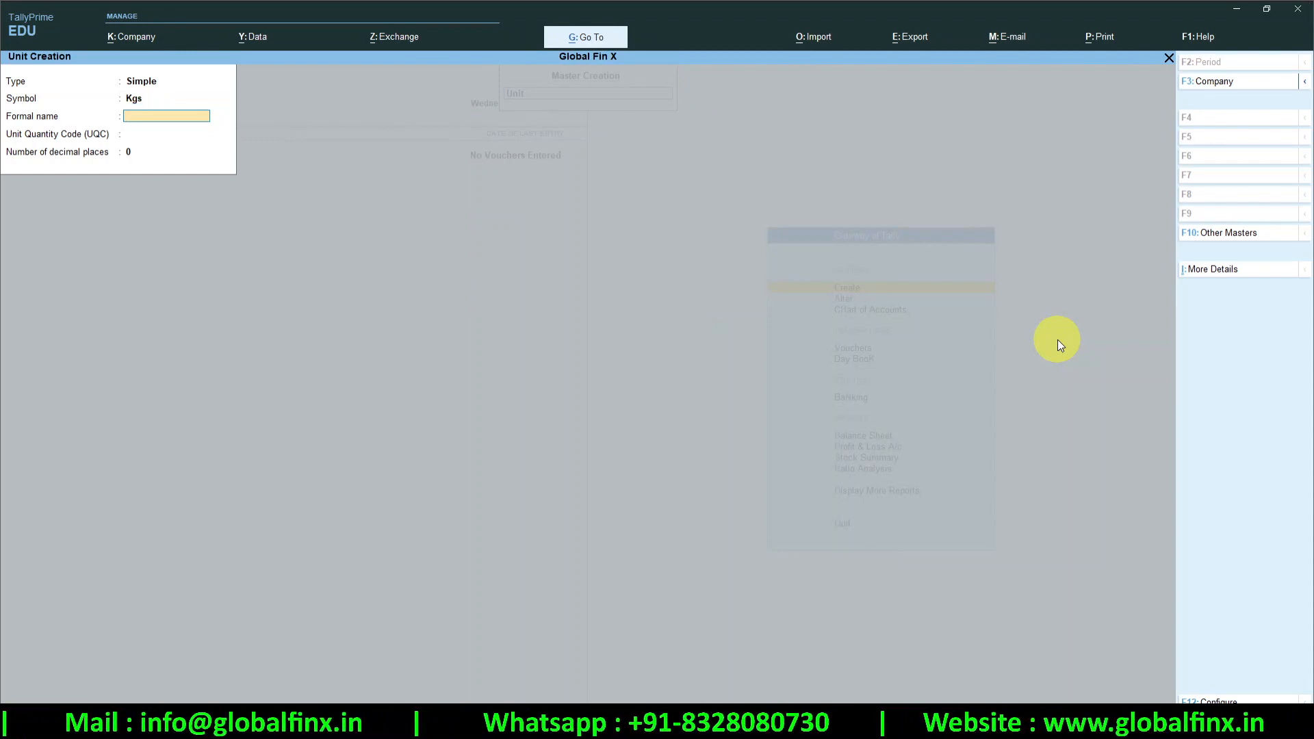
pyautogui.write('Kilograms')
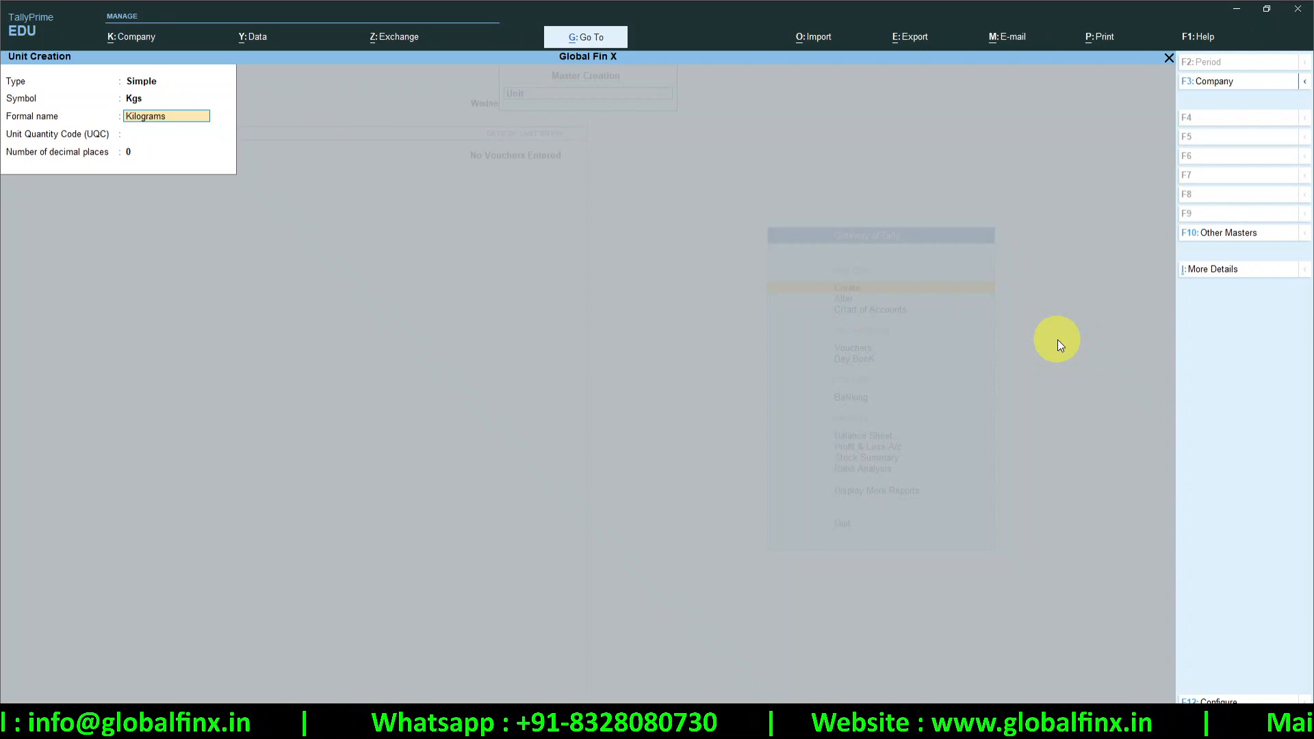
pyautogui.press('Return')
pyautogui.write('kgs')
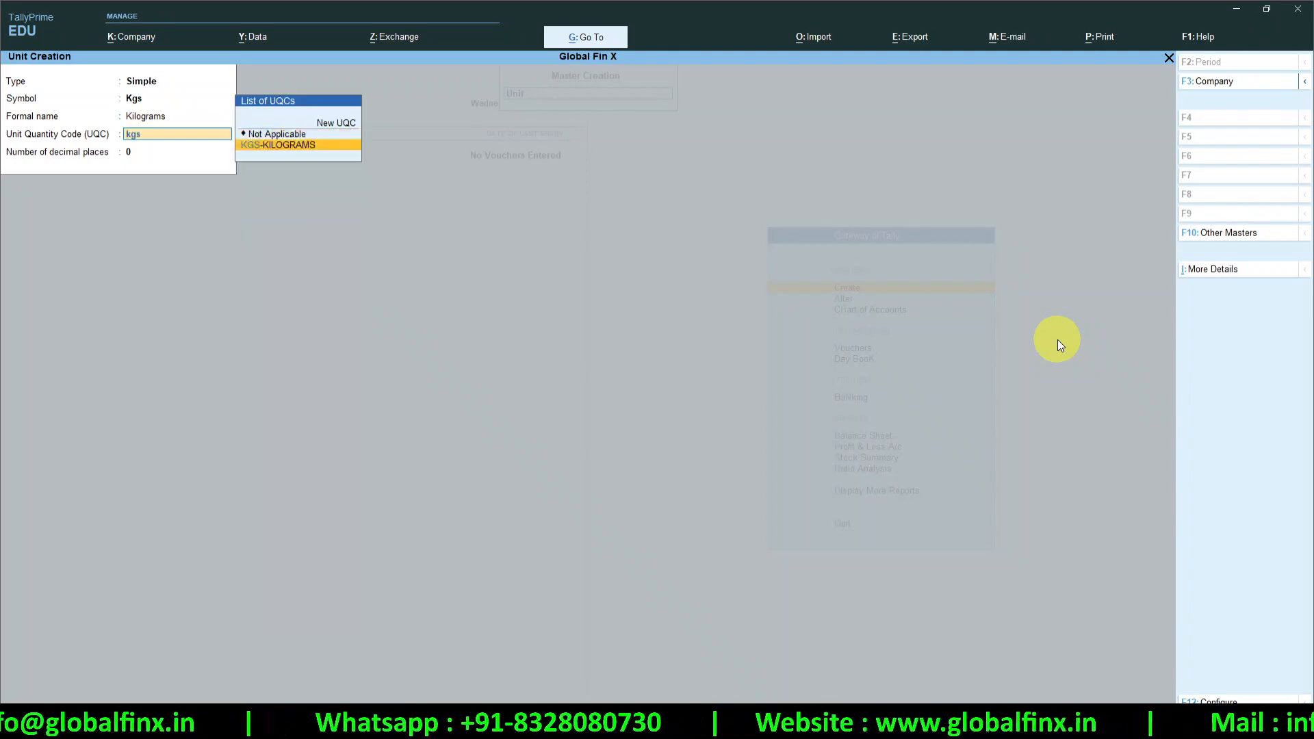
pyautogui.press('Return')
pyautogui.press('Return')
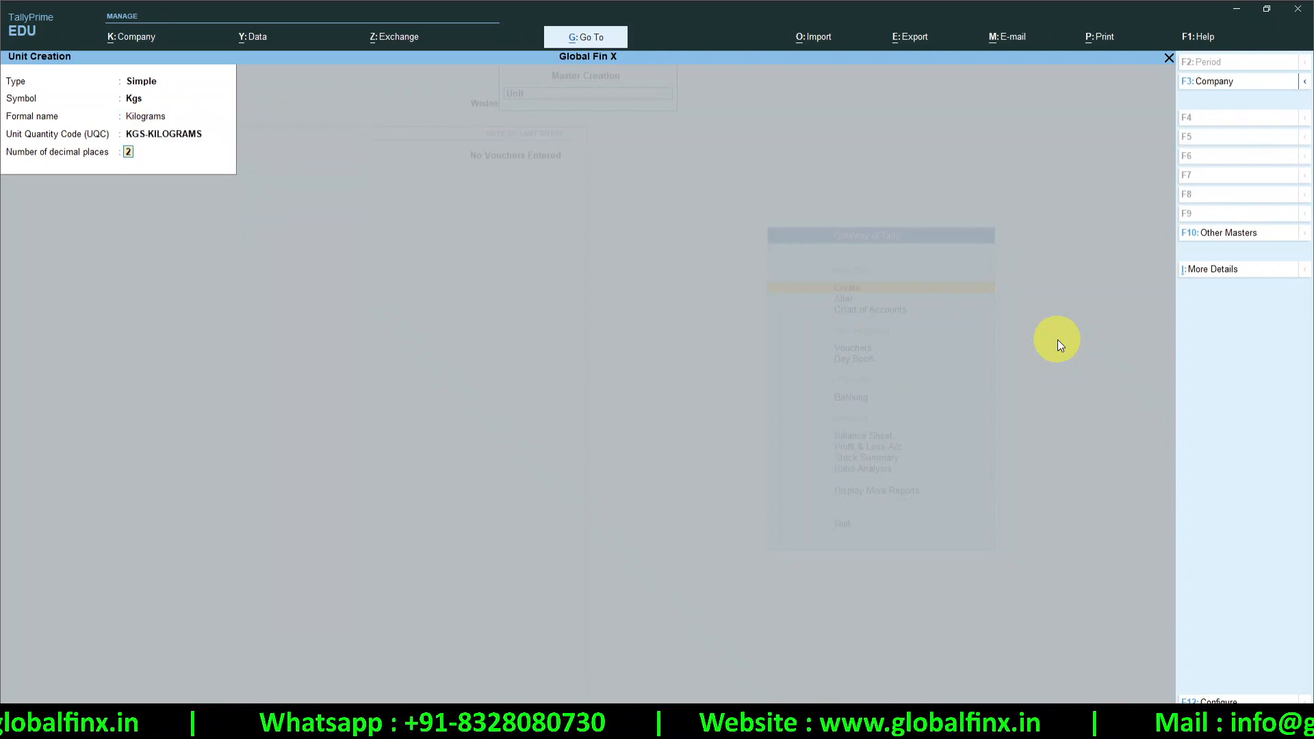
pyautogui.press('Return')
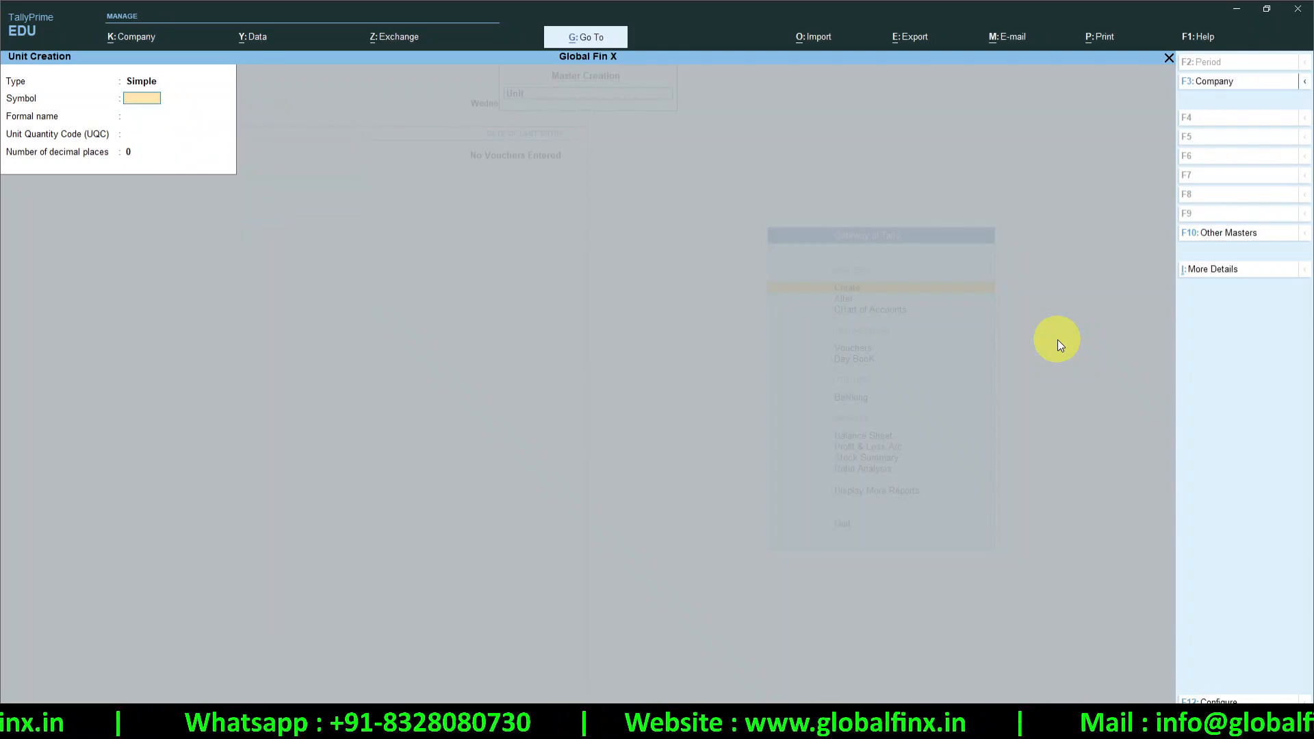
# Create the simple unit Gms (Grams), quantity code GMS-GRAMMES, with zero decimal places
pyautogui.write('Gms')
pyautogui.press('Return')
pyautogui.write('Grams')
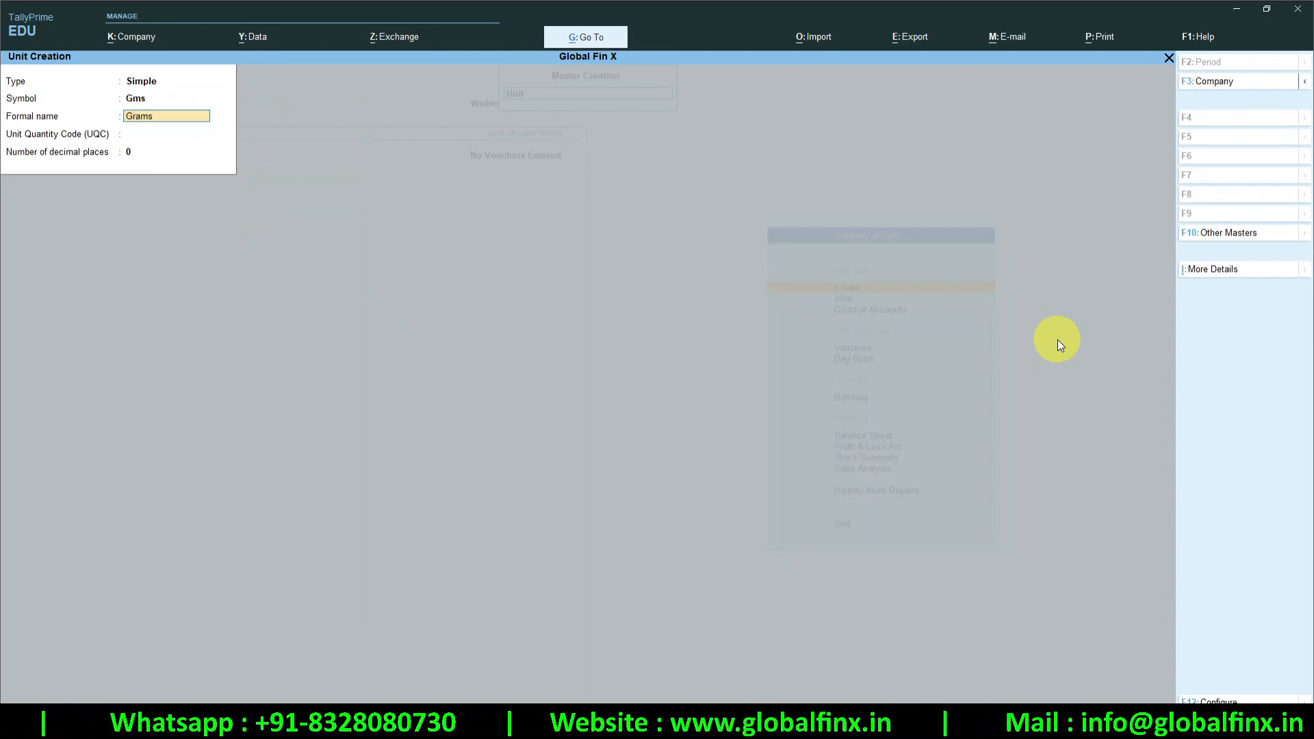
pyautogui.press('Return')
pyautogui.write('gra')
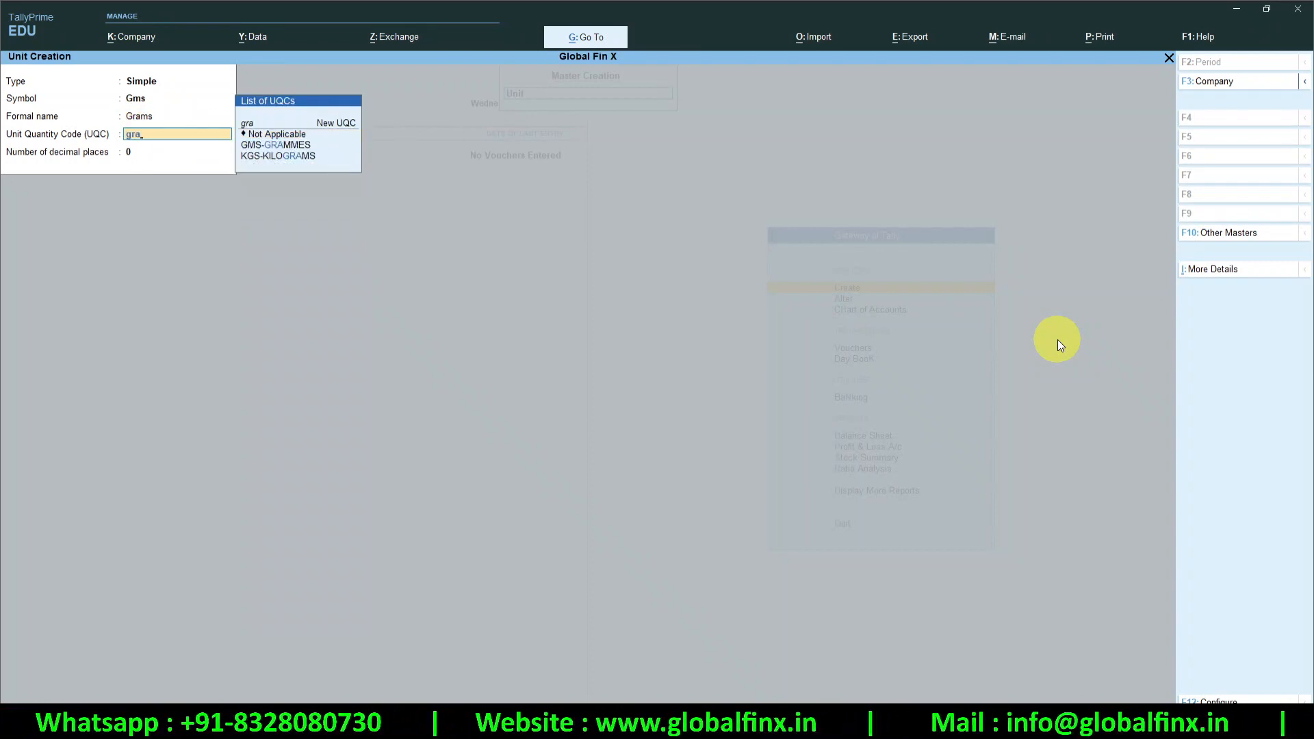
pyautogui.press('Down')
pyautogui.press('Return')
pyautogui.press('Return')
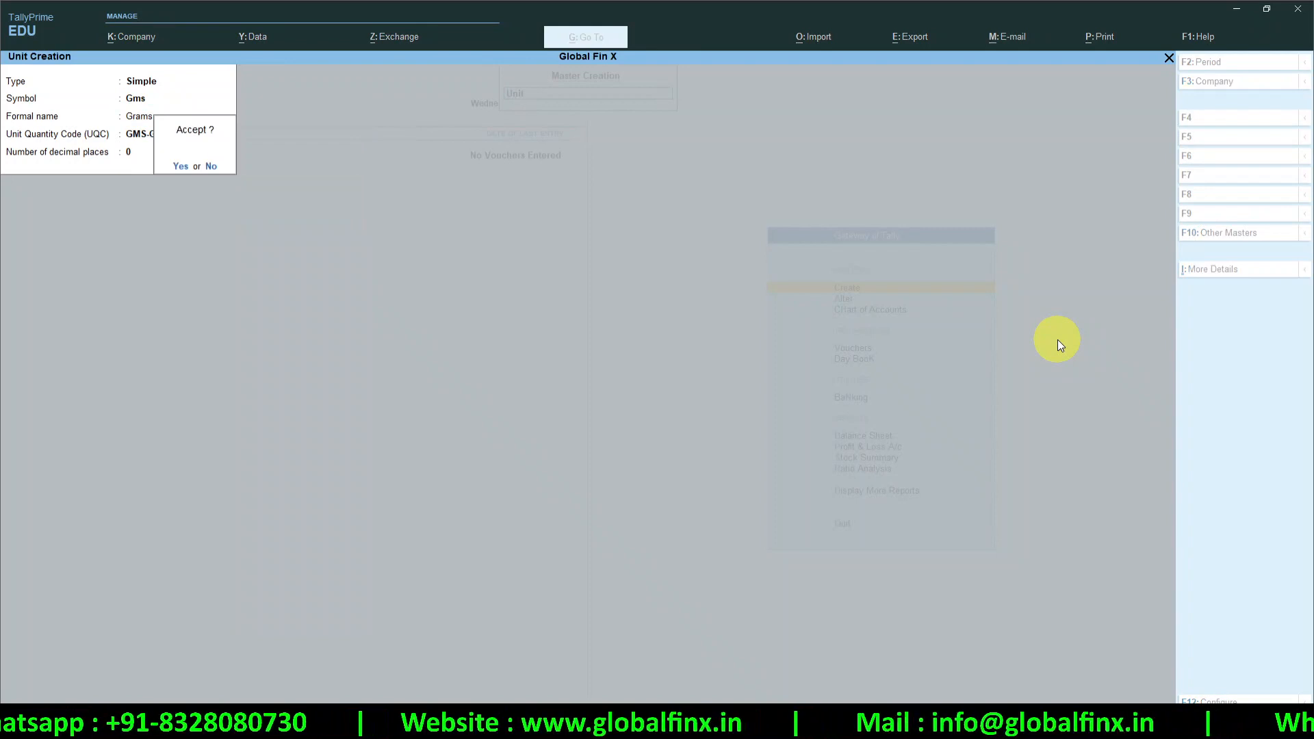
pyautogui.press('Return')
pyautogui.press('Up')
# Define the compound unit Kgs of 1000 Gms and return to the masters list
pyautogui.press('Return')
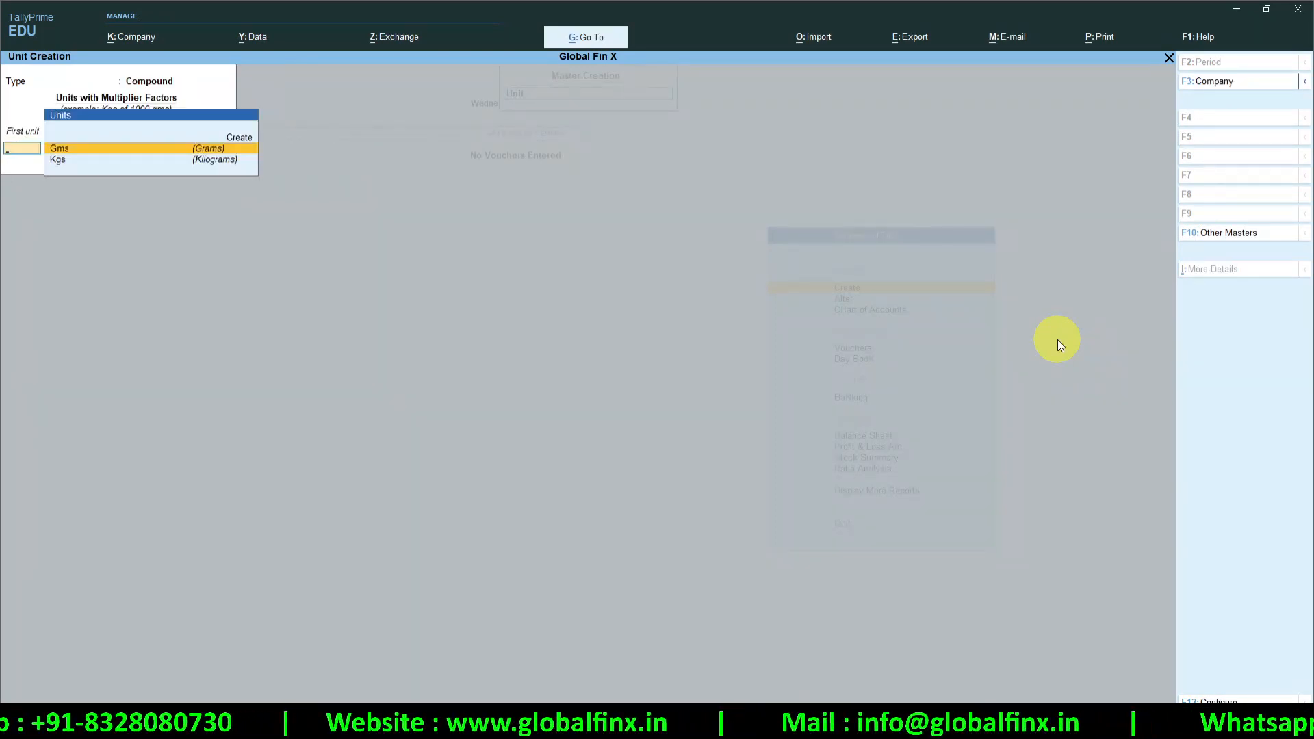
pyautogui.press('Down')
pyautogui.press('Return')
pyautogui.write('1000')
pyautogui.press('Return')
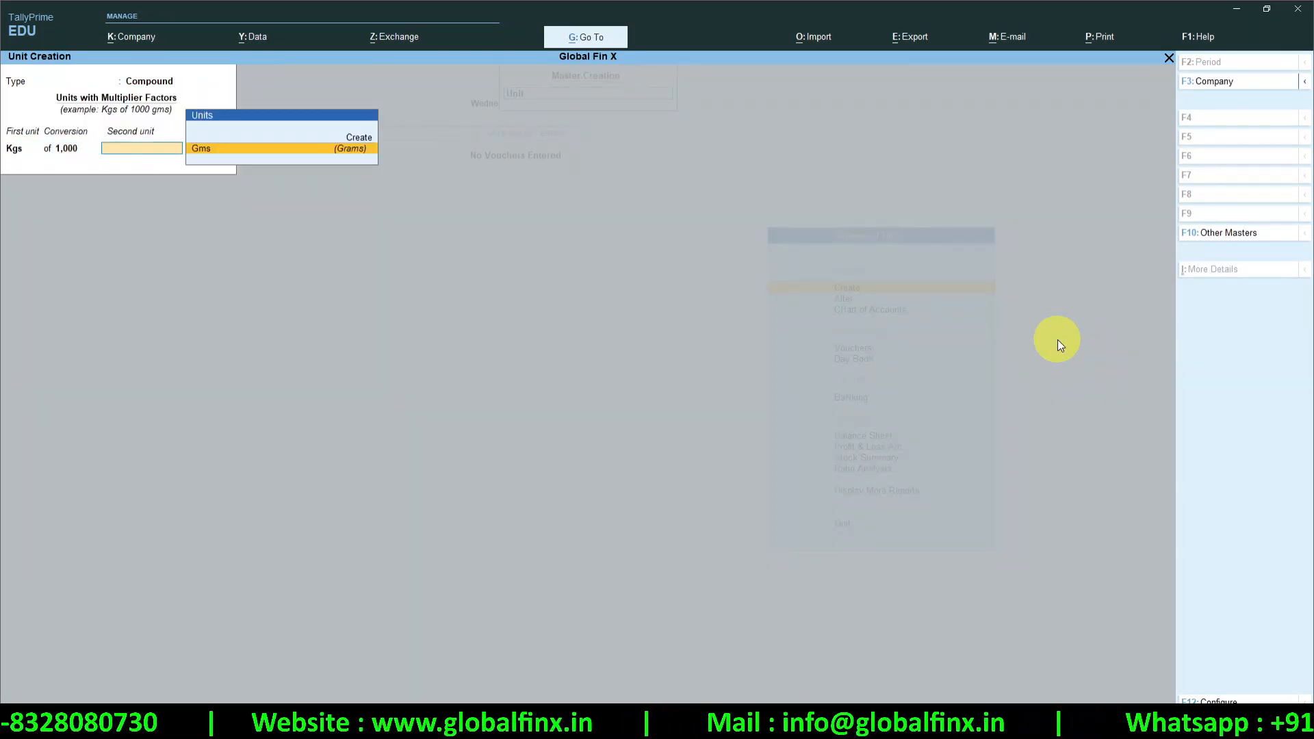
pyautogui.press('Return')
pyautogui.press('Escape')
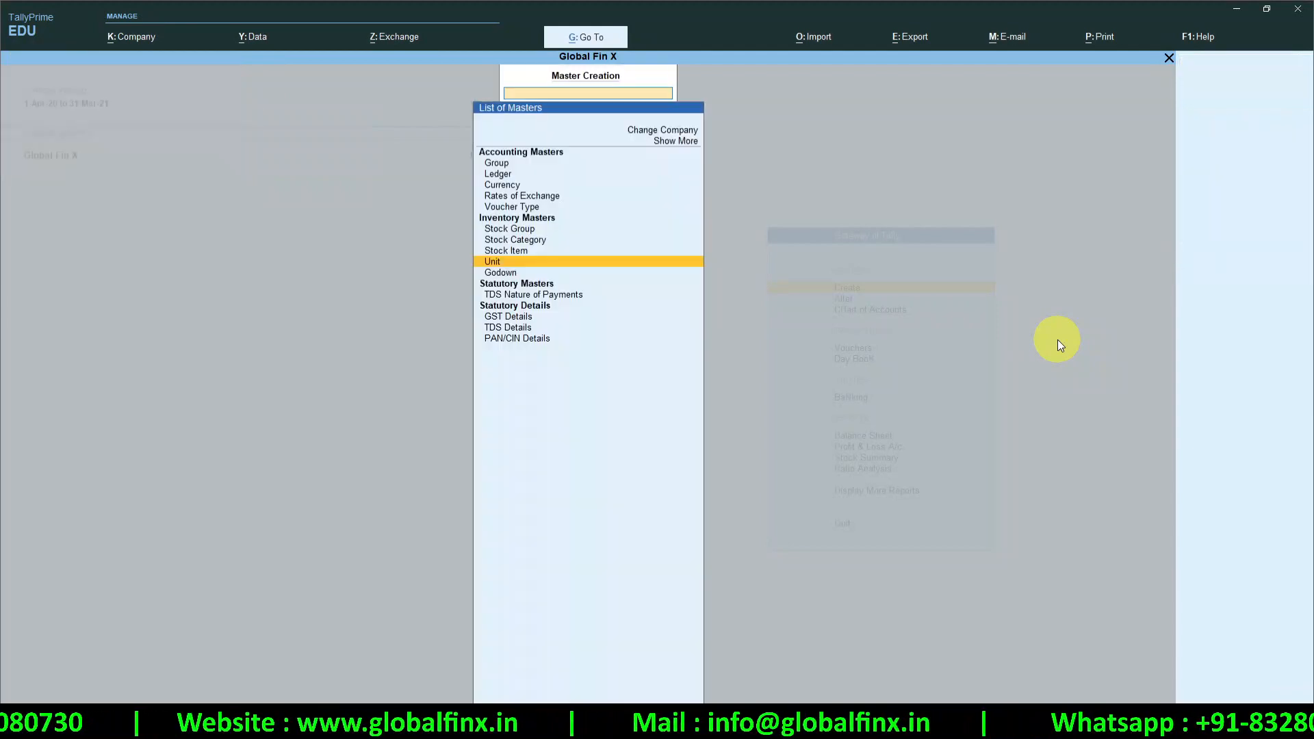
# Start the stock item Sugar under Primary with unit Kgs of 1000 Gms
pyautogui.press('Up')
pyautogui.press('Up')
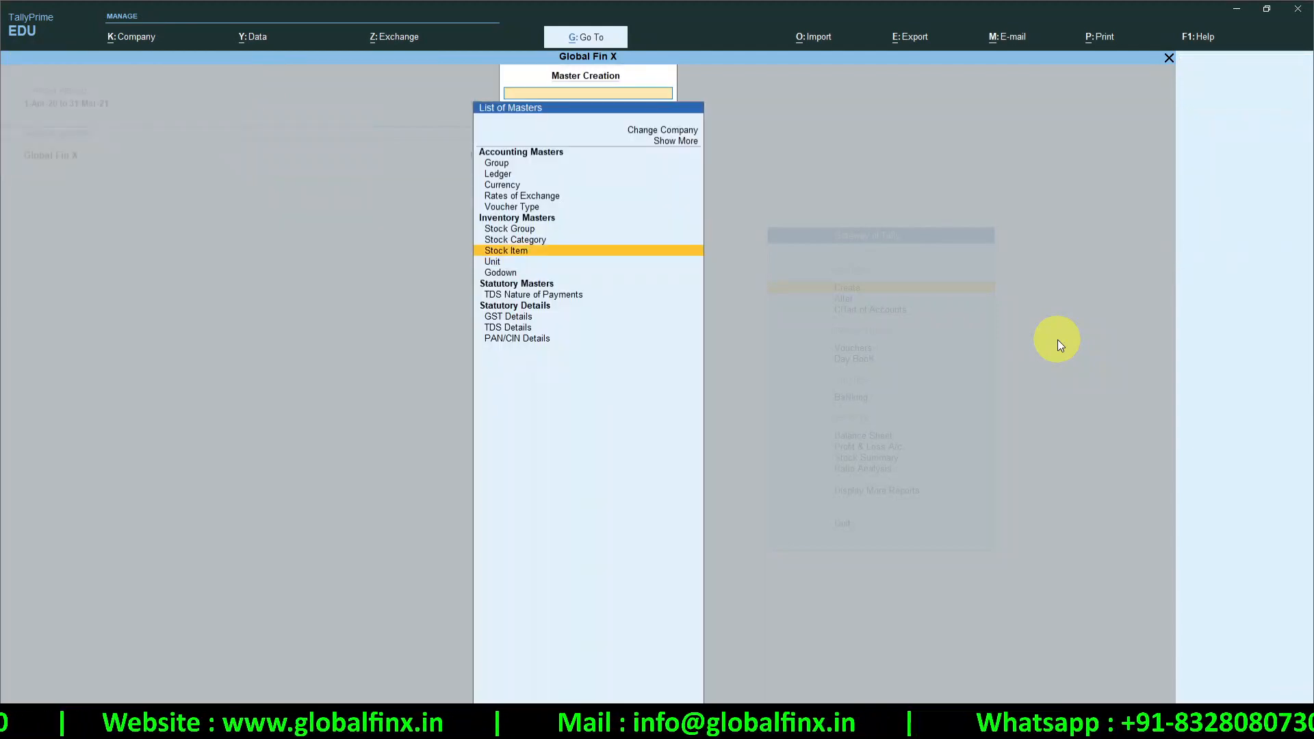
pyautogui.press('Down')
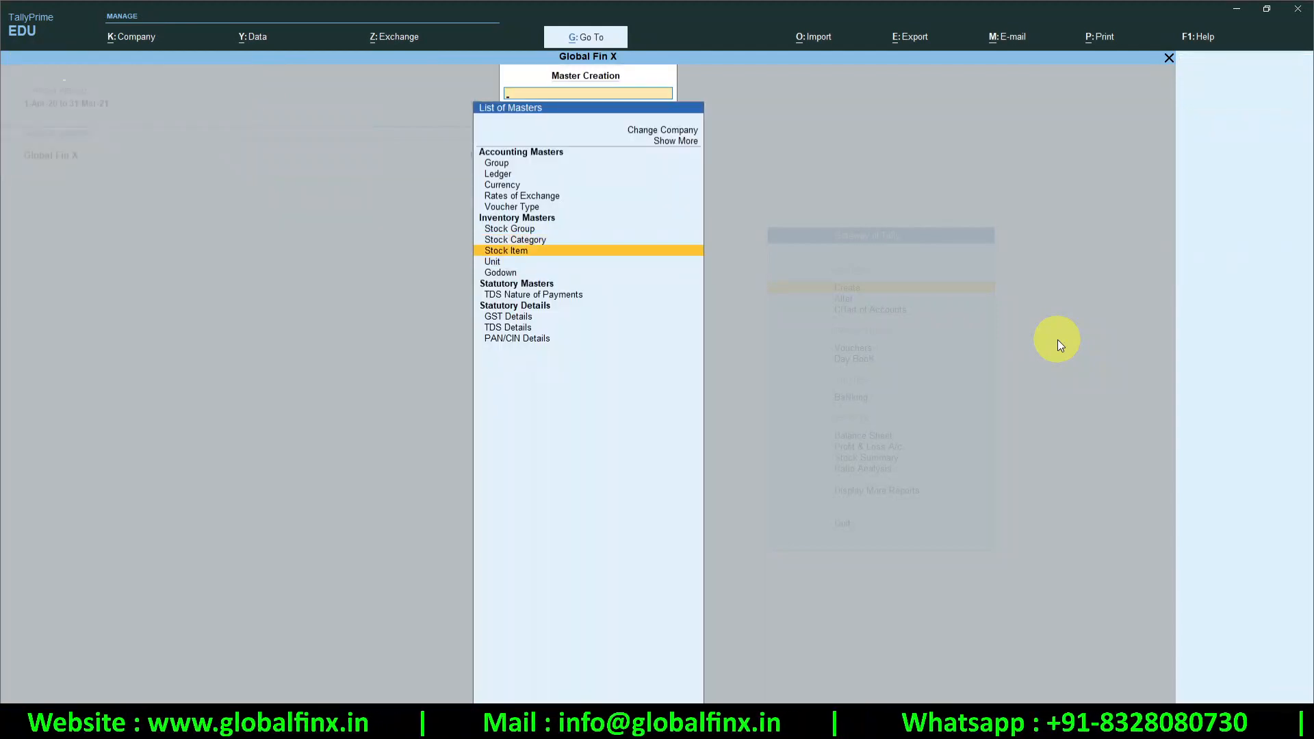
pyautogui.press('Return')
pyautogui.write('Sugar')
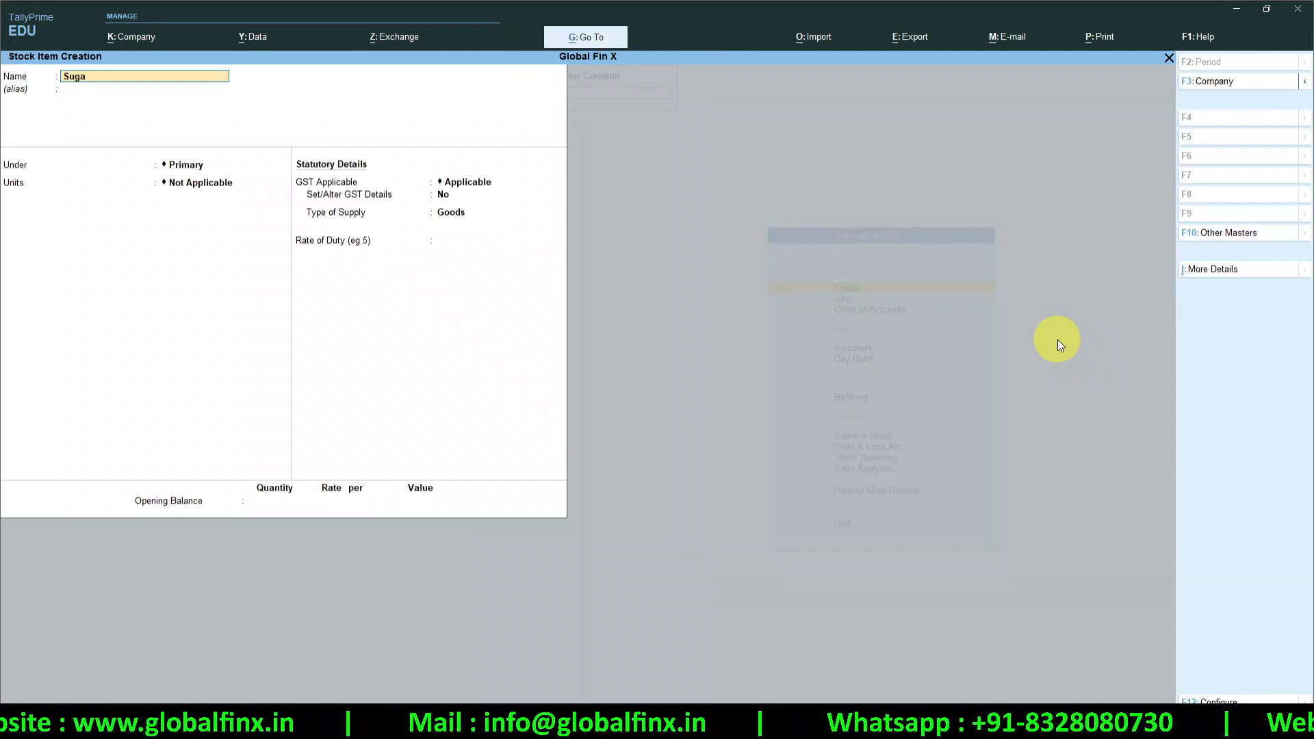
pyautogui.press('Return')
pyautogui.press('Return')
pyautogui.press('Down')
pyautogui.press('Down')
pyautogui.press('Down')
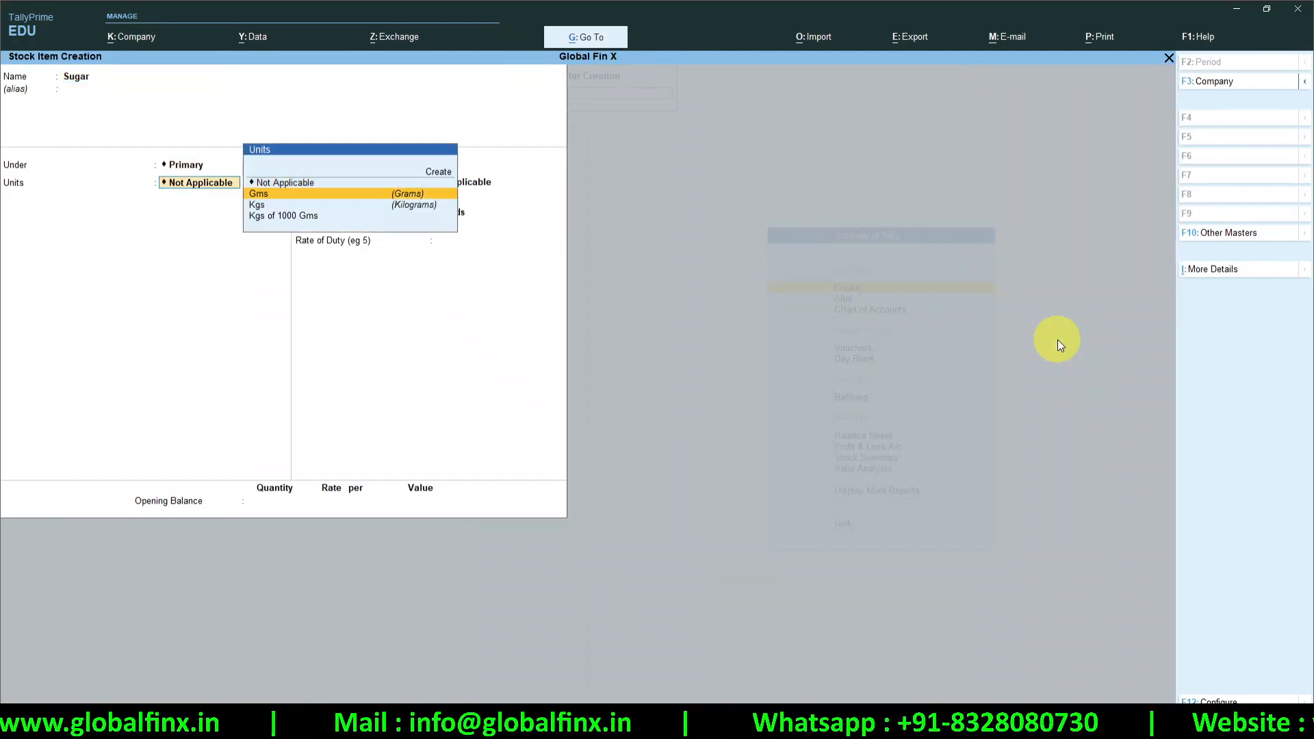
pyautogui.press('Return')
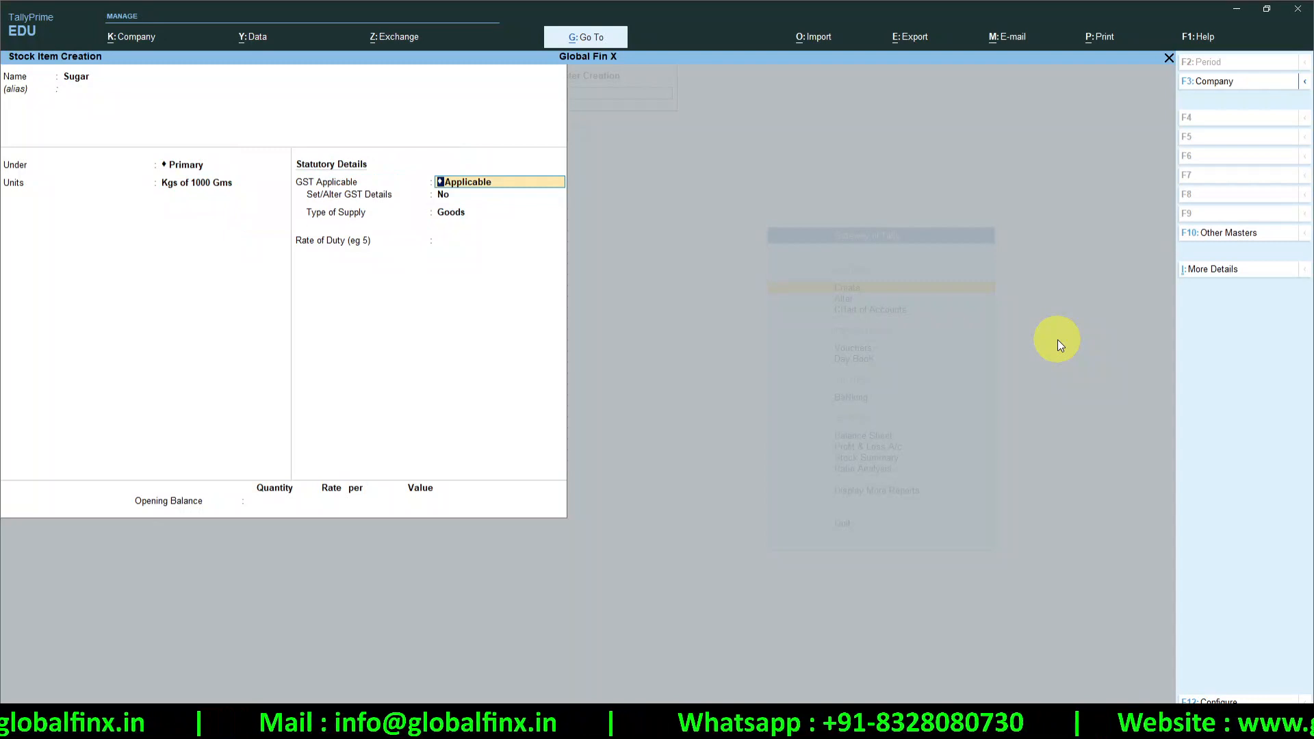
pyautogui.press('Return')
# Give Sugar GST details: description Sugar, HSN/SAC 11112222, calculation On Value
pyautogui.press('y')
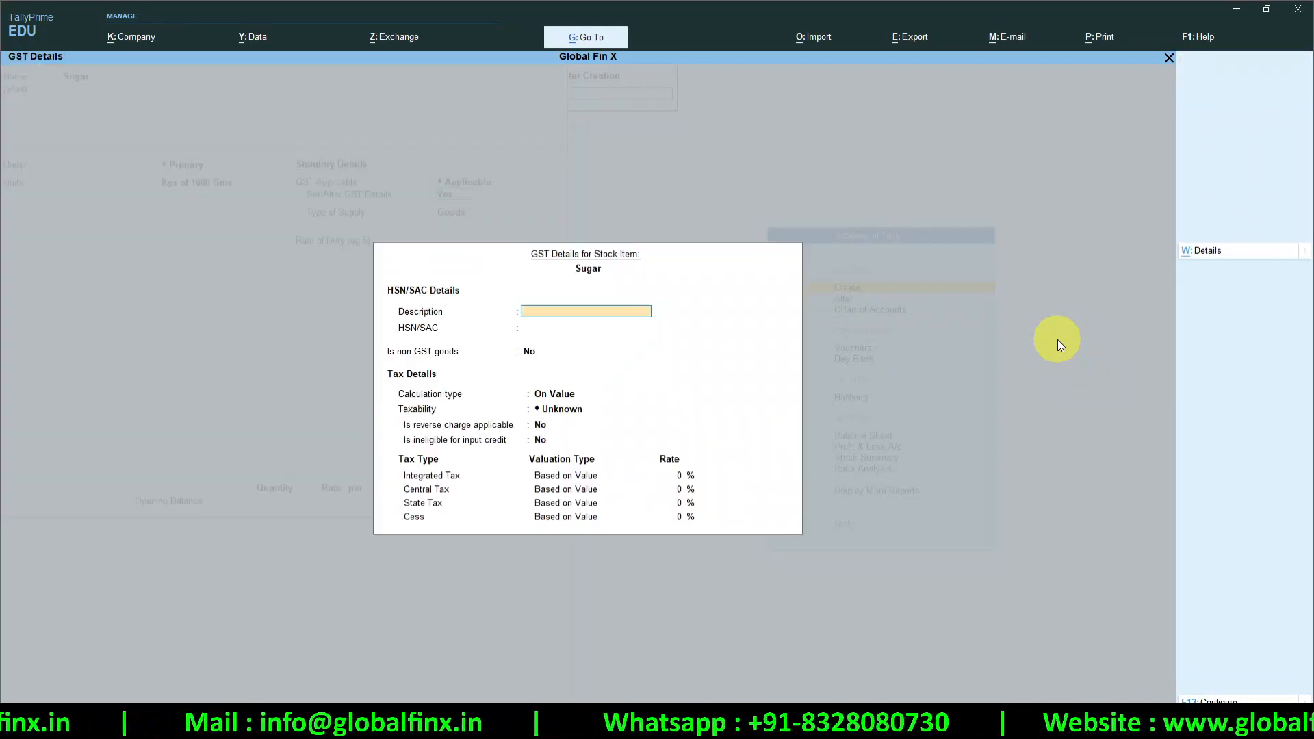
pyautogui.write('Sug')
pyautogui.press('BackSpace')
pyautogui.write('a')
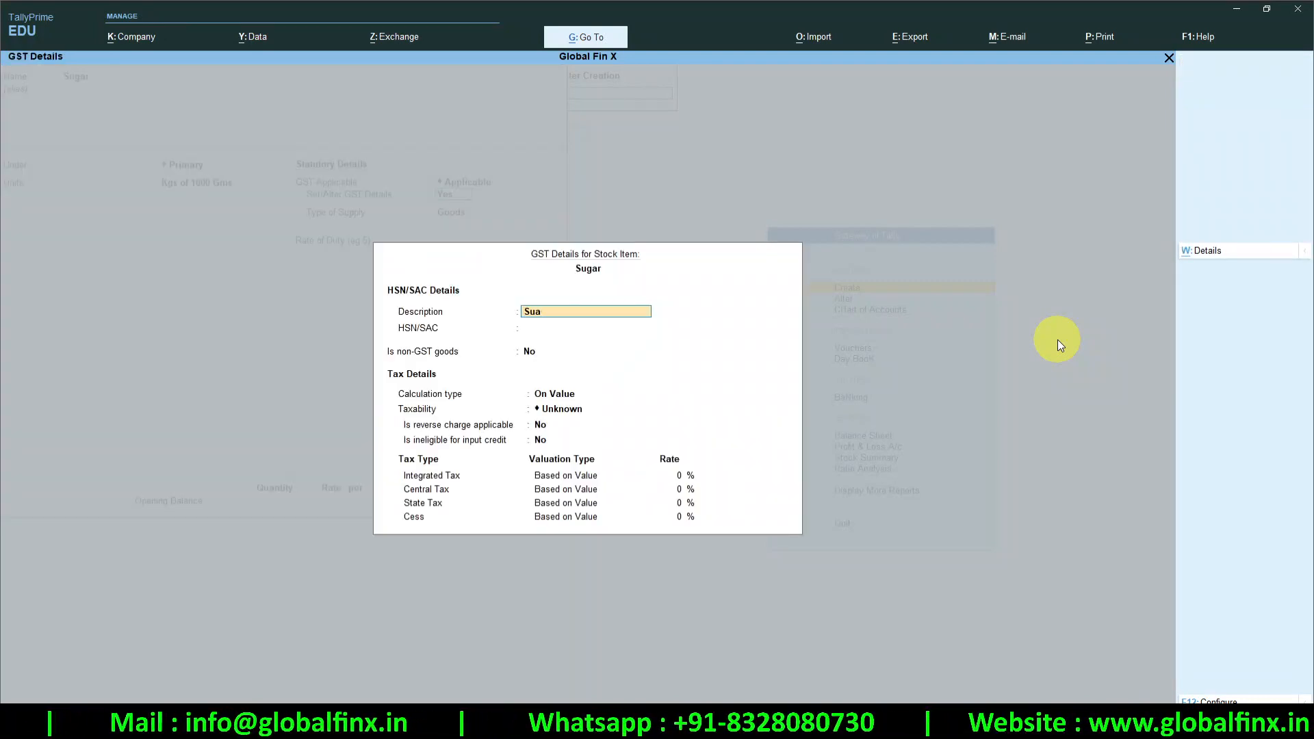
pyautogui.write('gar')
pyautogui.press('Return')
pyautogui.press('Return')
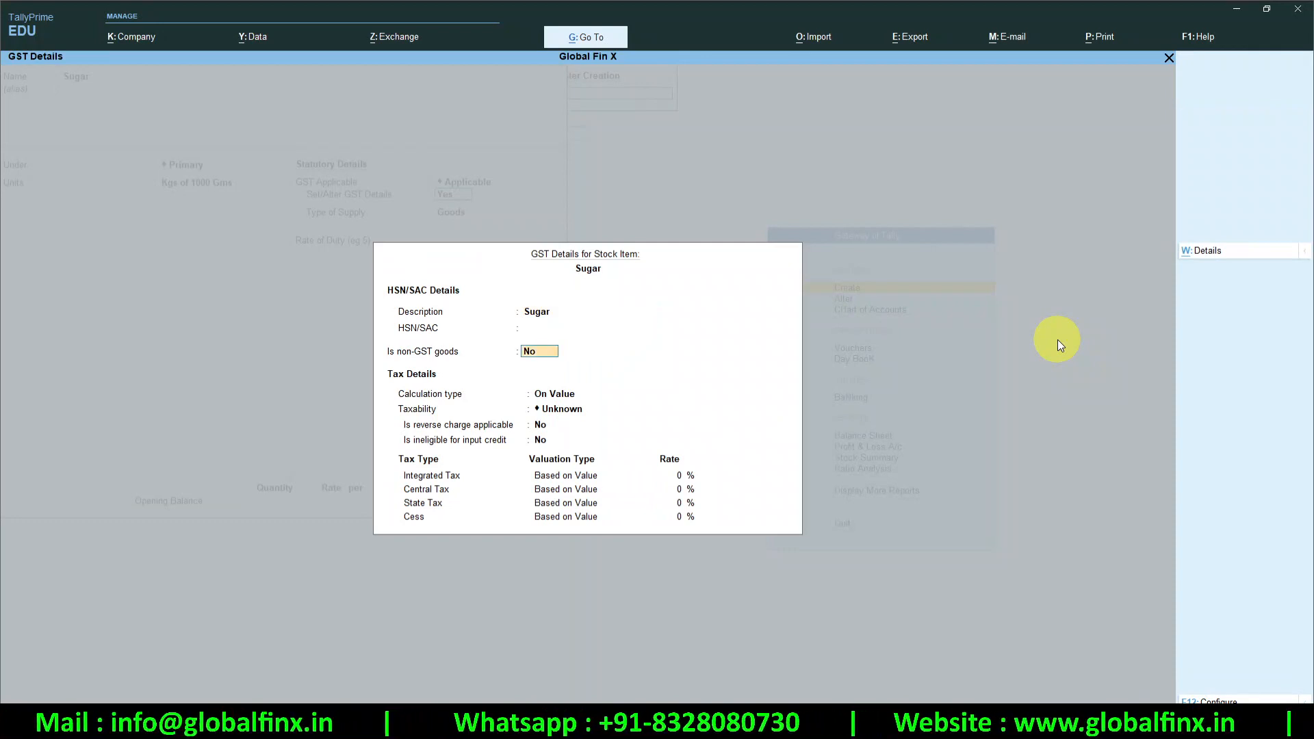
pyautogui.press('BackSpace')
pyautogui.write('111122')
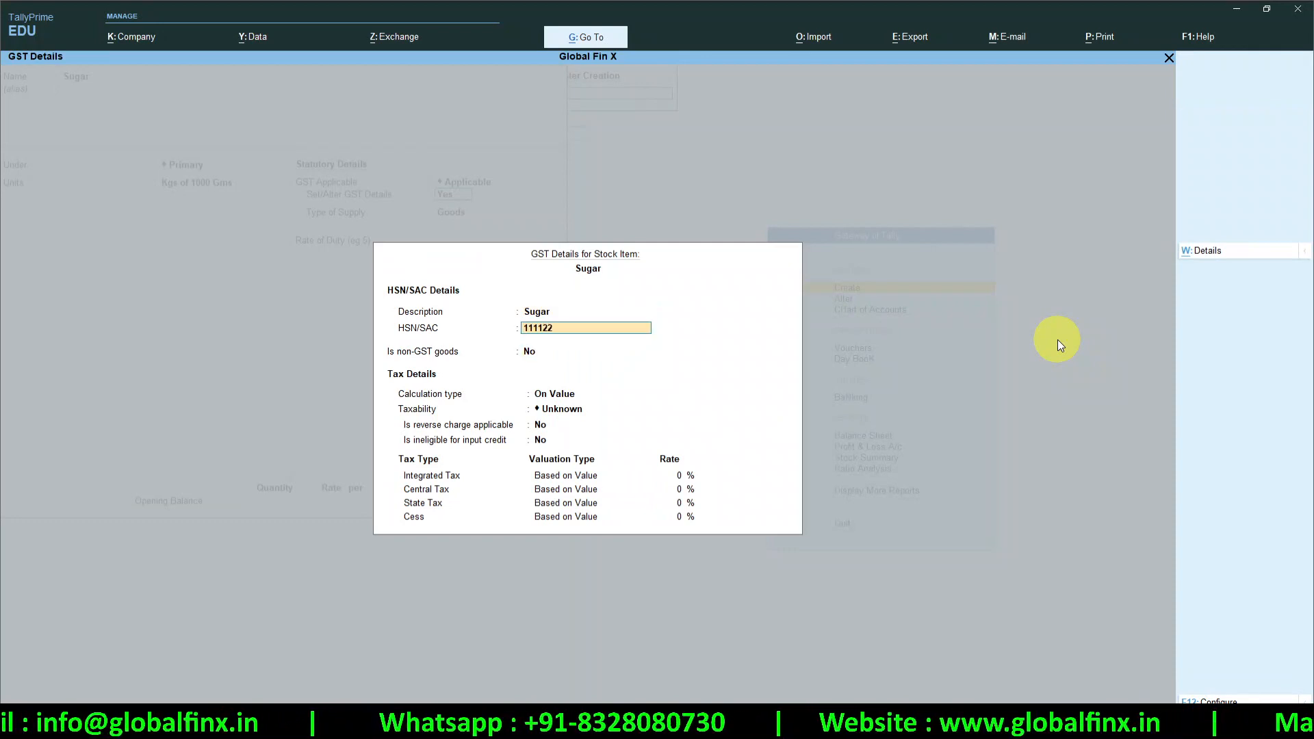
pyautogui.write('22')
pyautogui.press('Return')
pyautogui.press('Return')
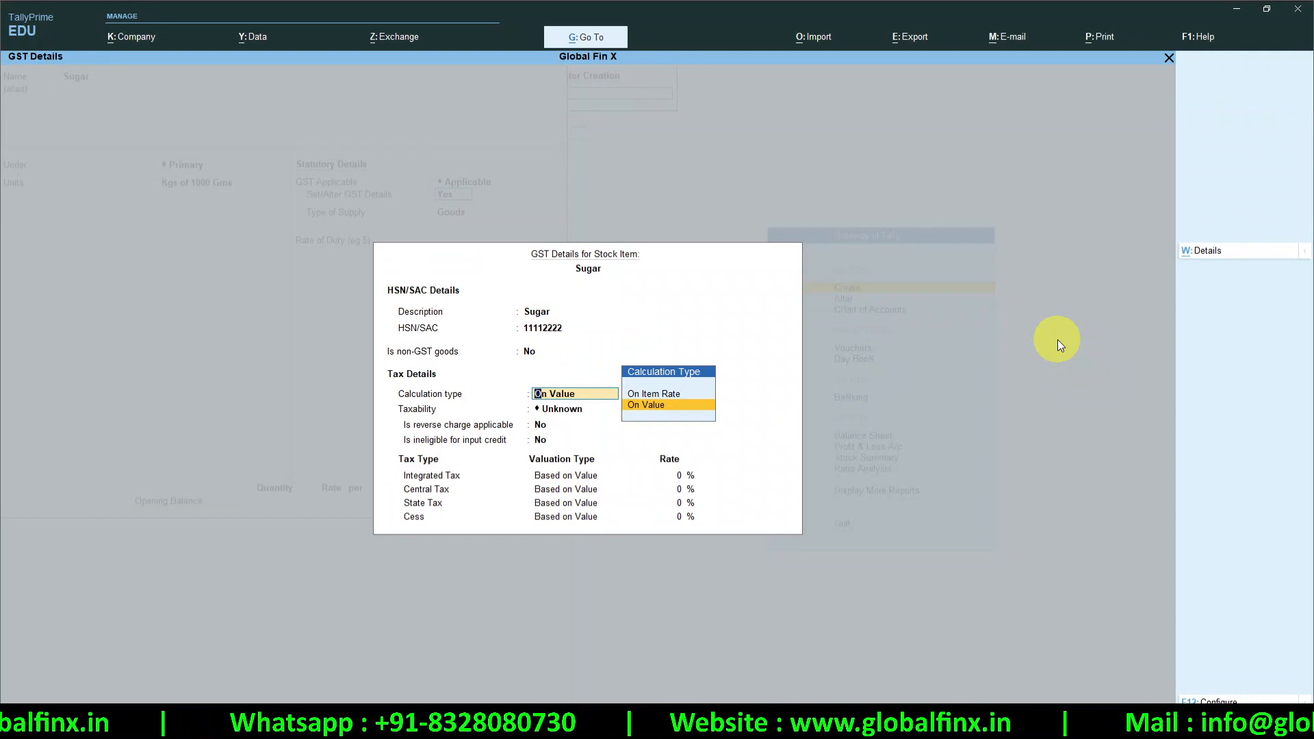
pyautogui.press('Return')
# Mark Sugar taxable at 5% integrated tax, save the item, and return to the Gateway
pyautogui.press('Down')
pyautogui.press('Down')
pyautogui.press('Down')
pyautogui.press('Return')
pyautogui.press('Return')
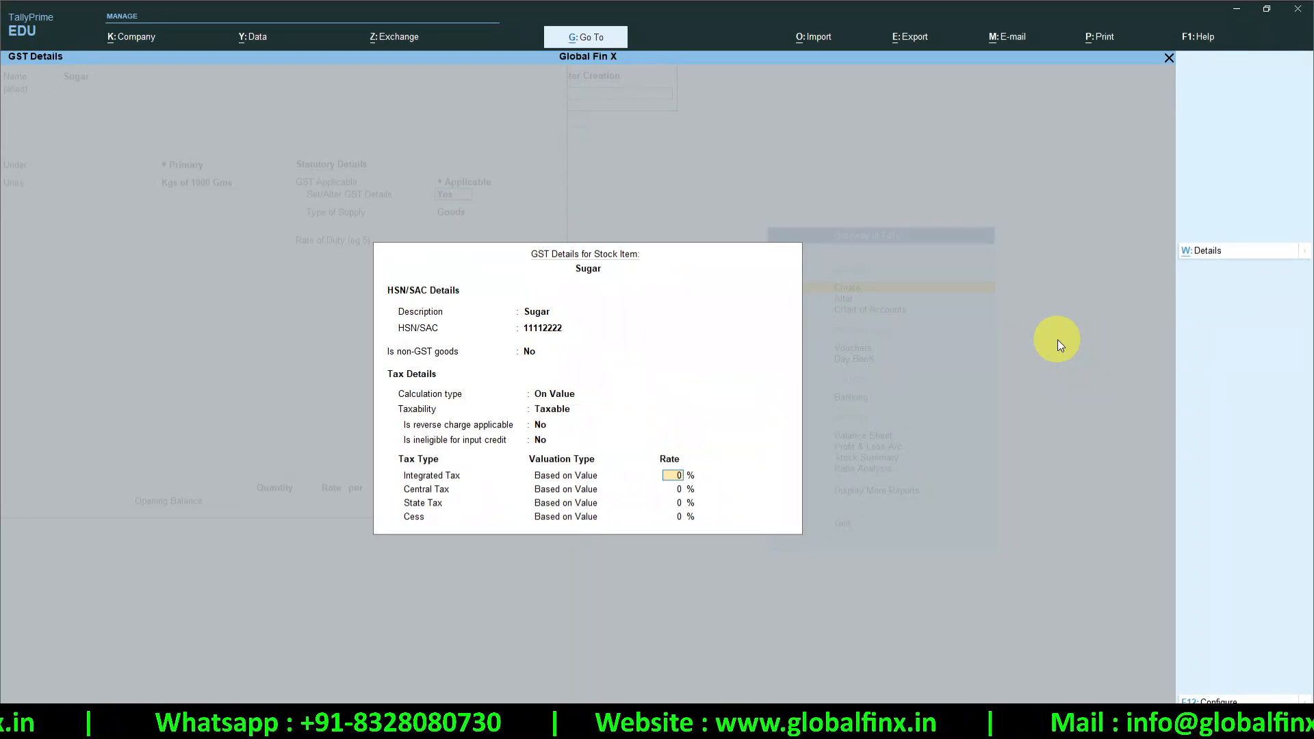
pyautogui.write('5')
pyautogui.press('Return')
pyautogui.press('Return')
pyautogui.press('Return')
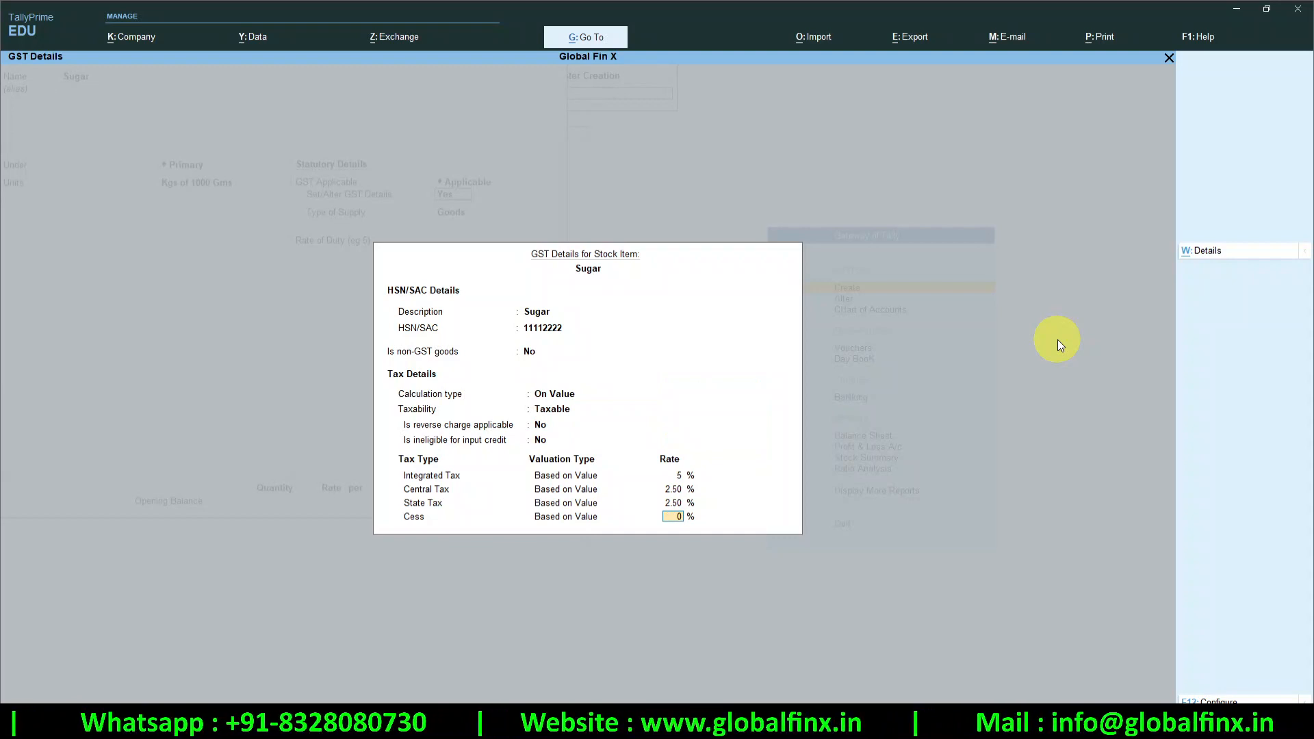
pyautogui.press('Return')
pyautogui.press('Return')
pyautogui.press('Return')
pyautogui.press('Return')
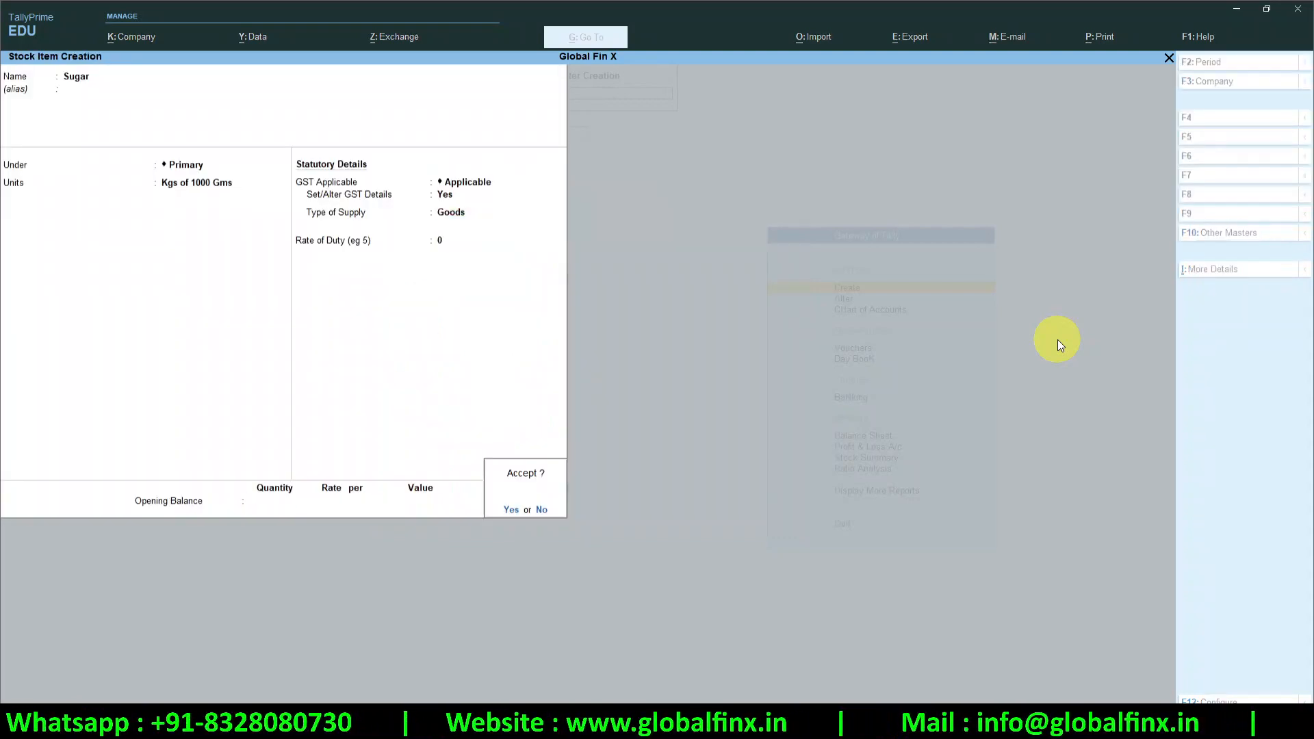
pyautogui.press('Return')
pyautogui.press('Escape')
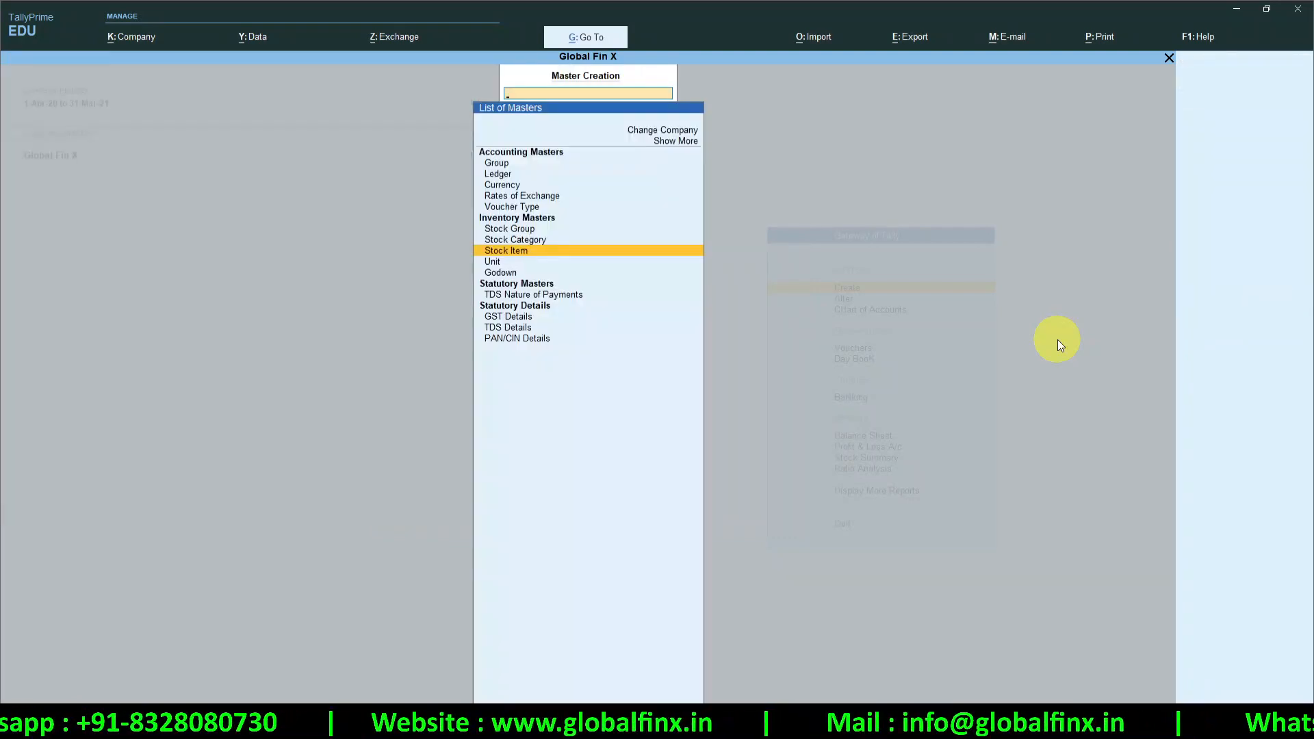
pyautogui.press('Down')
pyautogui.press('Down')
pyautogui.press('Down')
pyautogui.press('Down')
pyautogui.press('Escape')
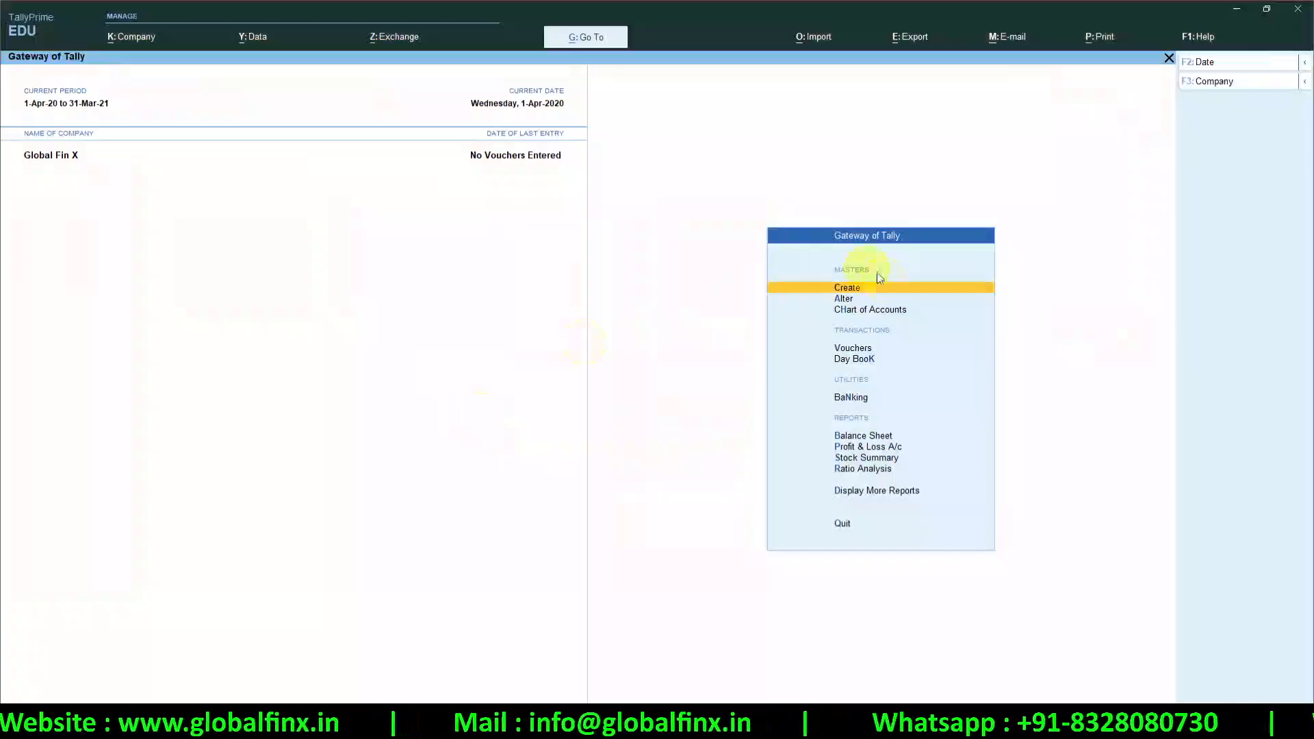
pyautogui.click(853, 348)
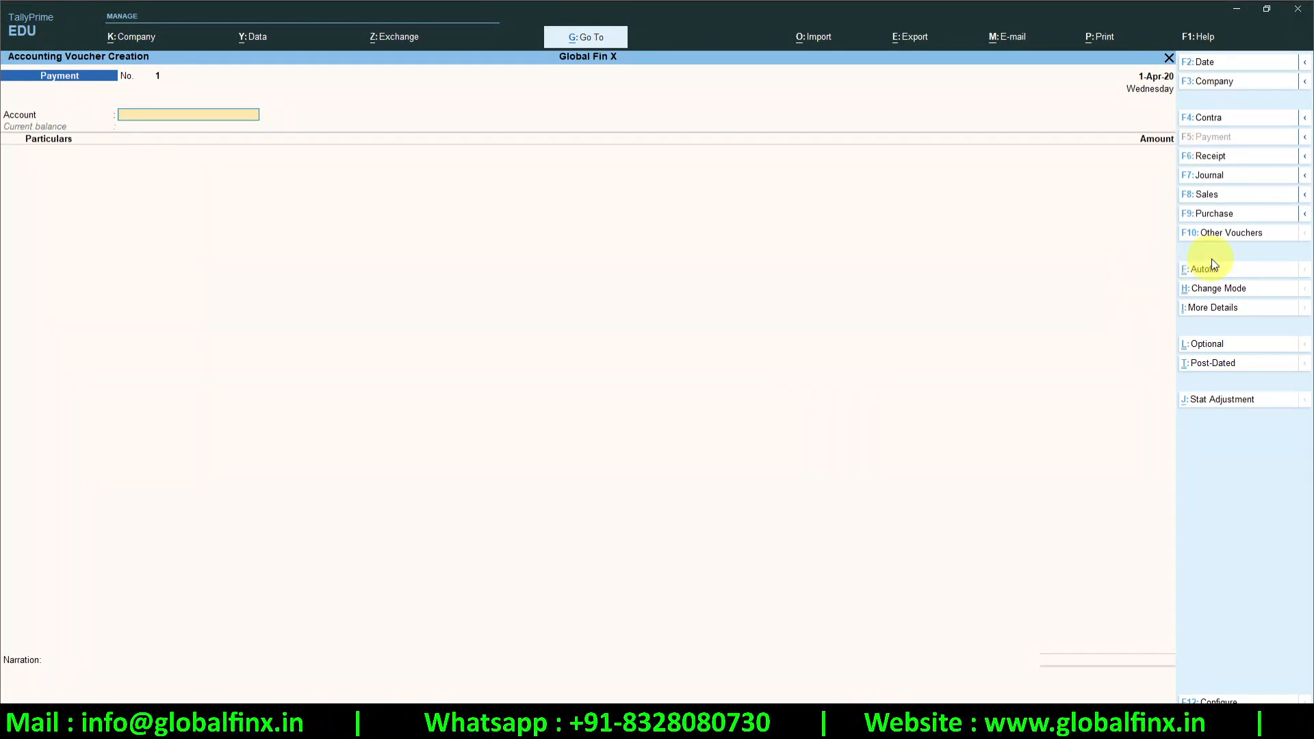
pyautogui.click(1244, 236)
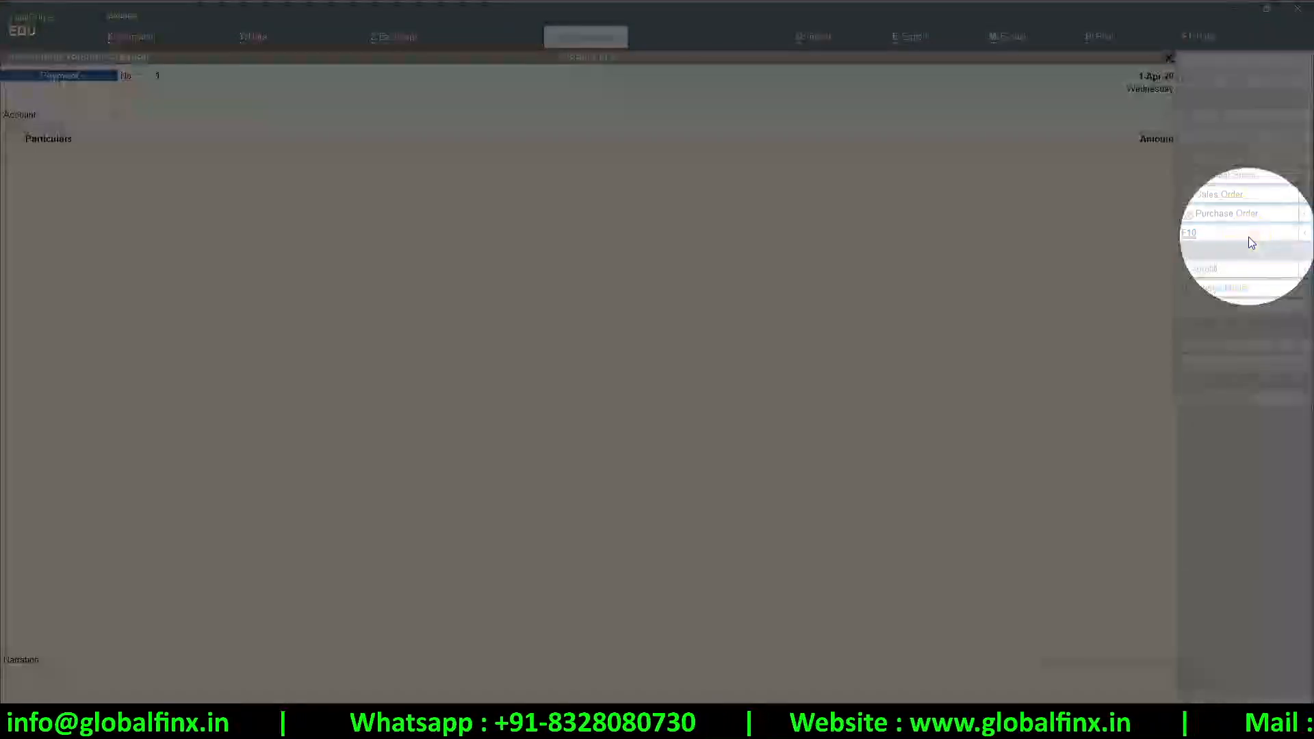
pyautogui.click(1049, 374)
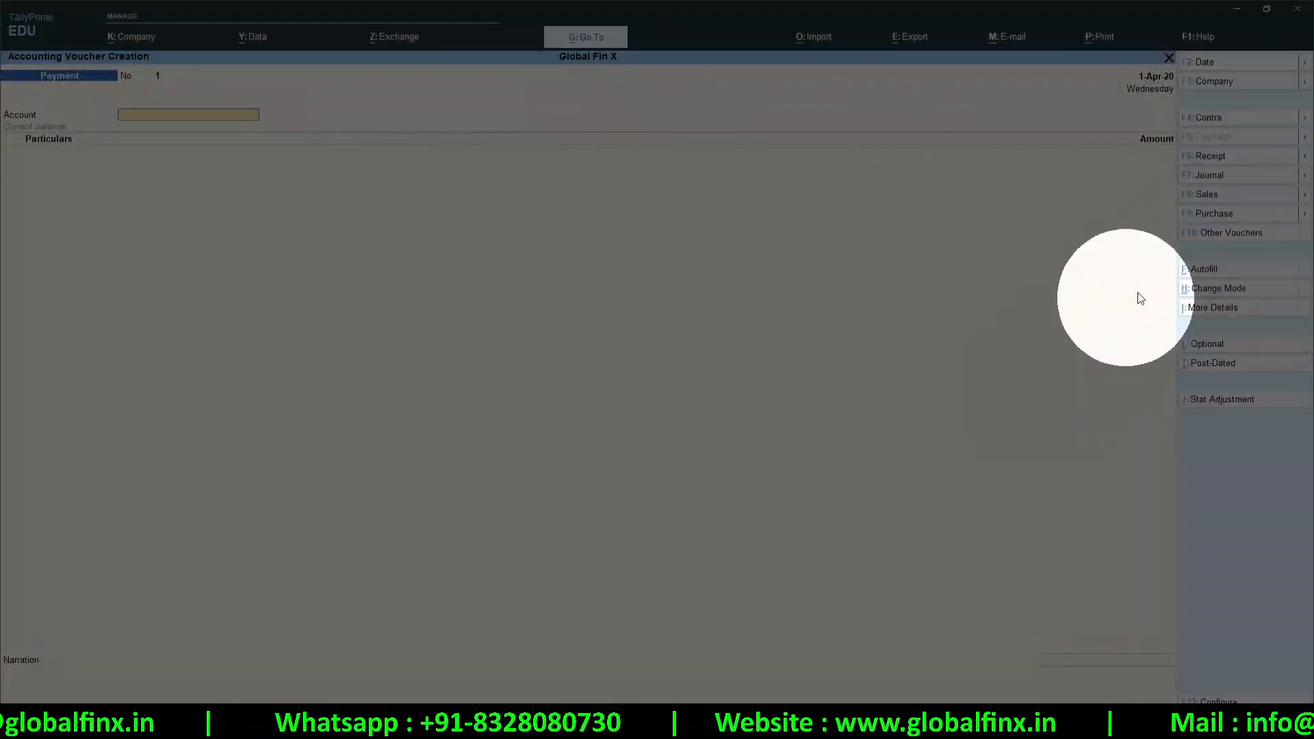
pyautogui.click(1251, 234)
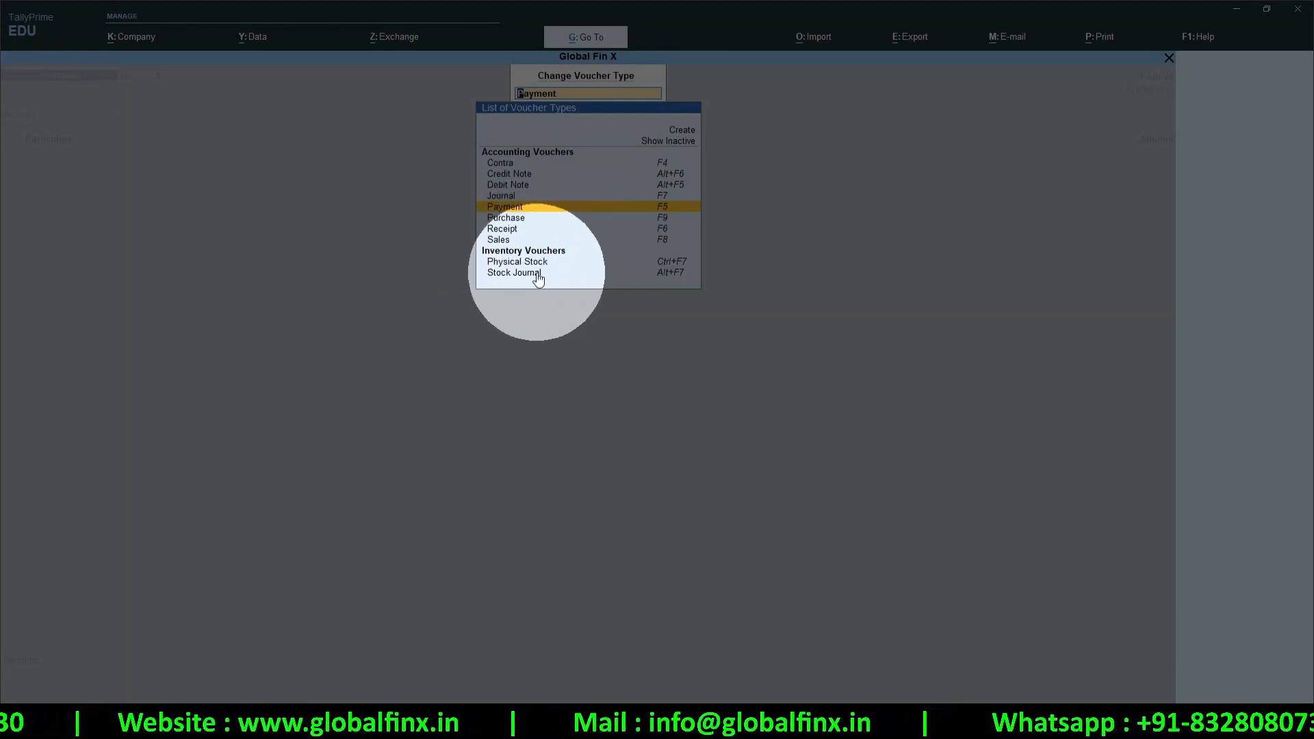
pyautogui.click(615, 206)
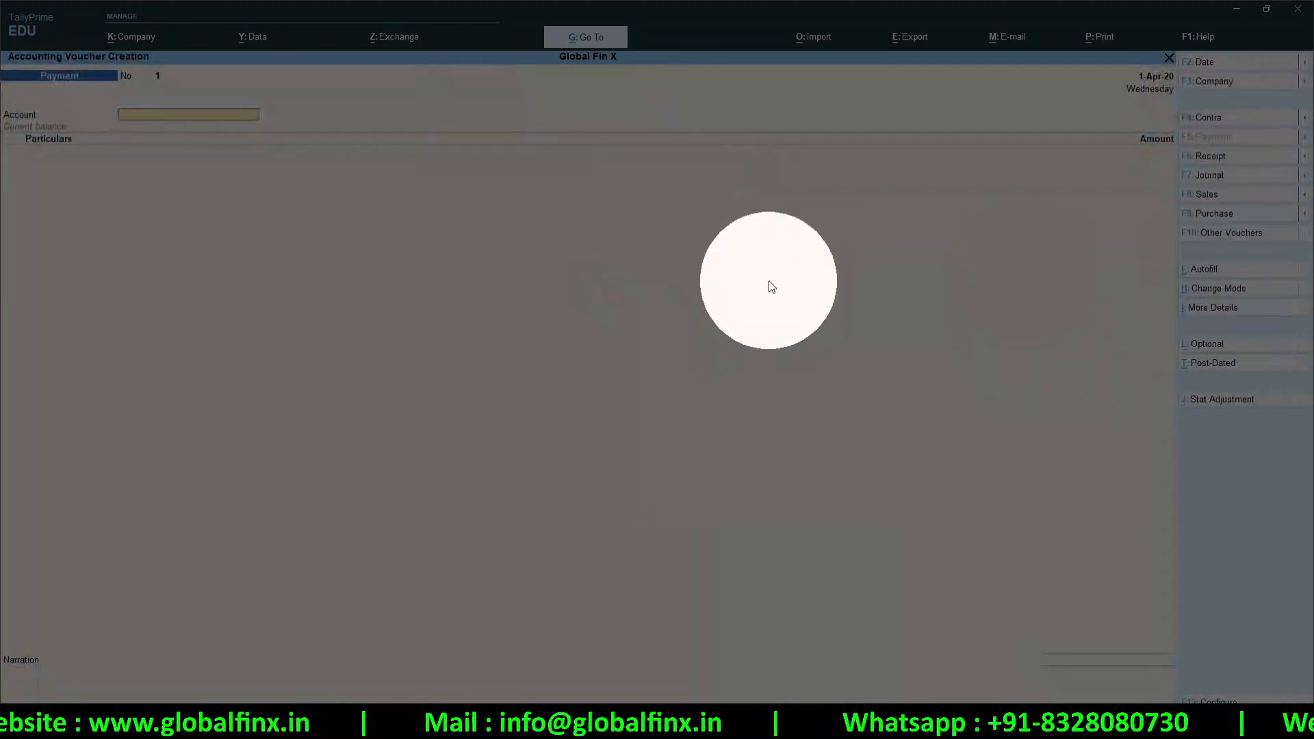
pyautogui.press('Escape')
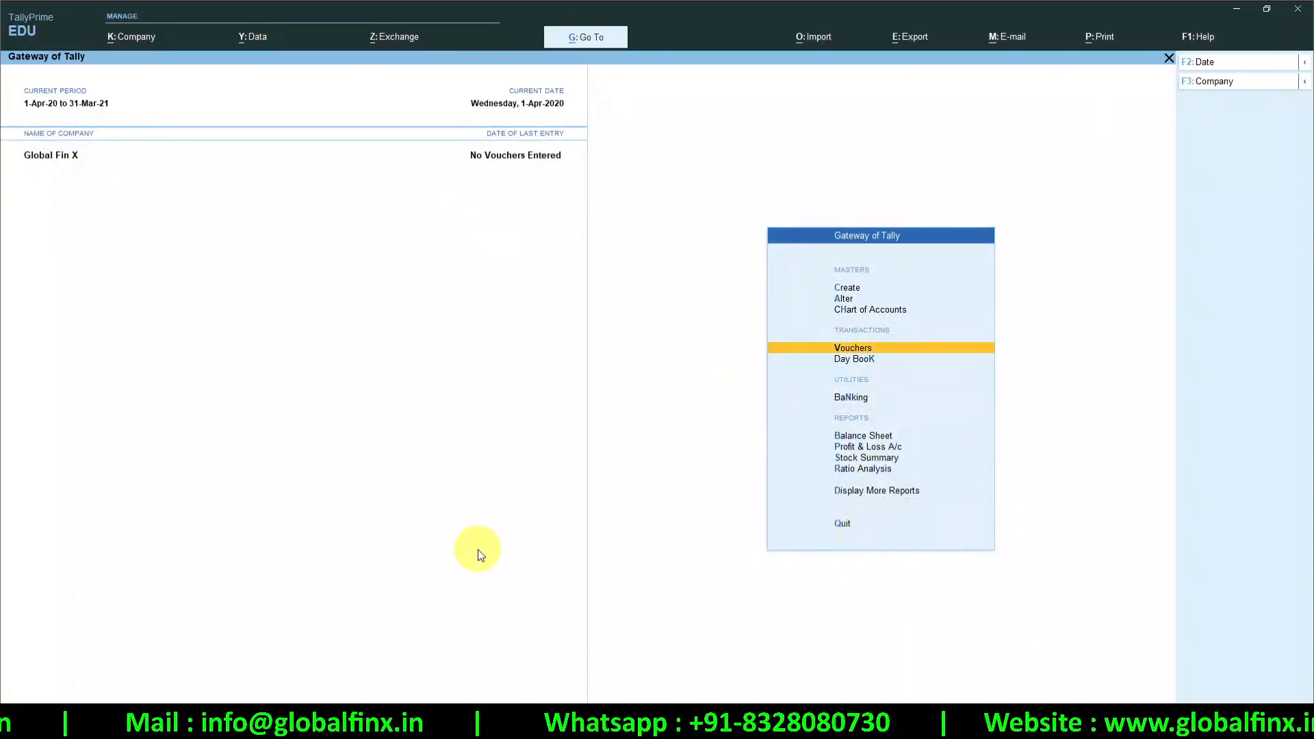
# Browse the Chart of Accounts ledger list, toggling the groups-only view, then switch to Tally.ERP 9
pyautogui.click(862, 312)
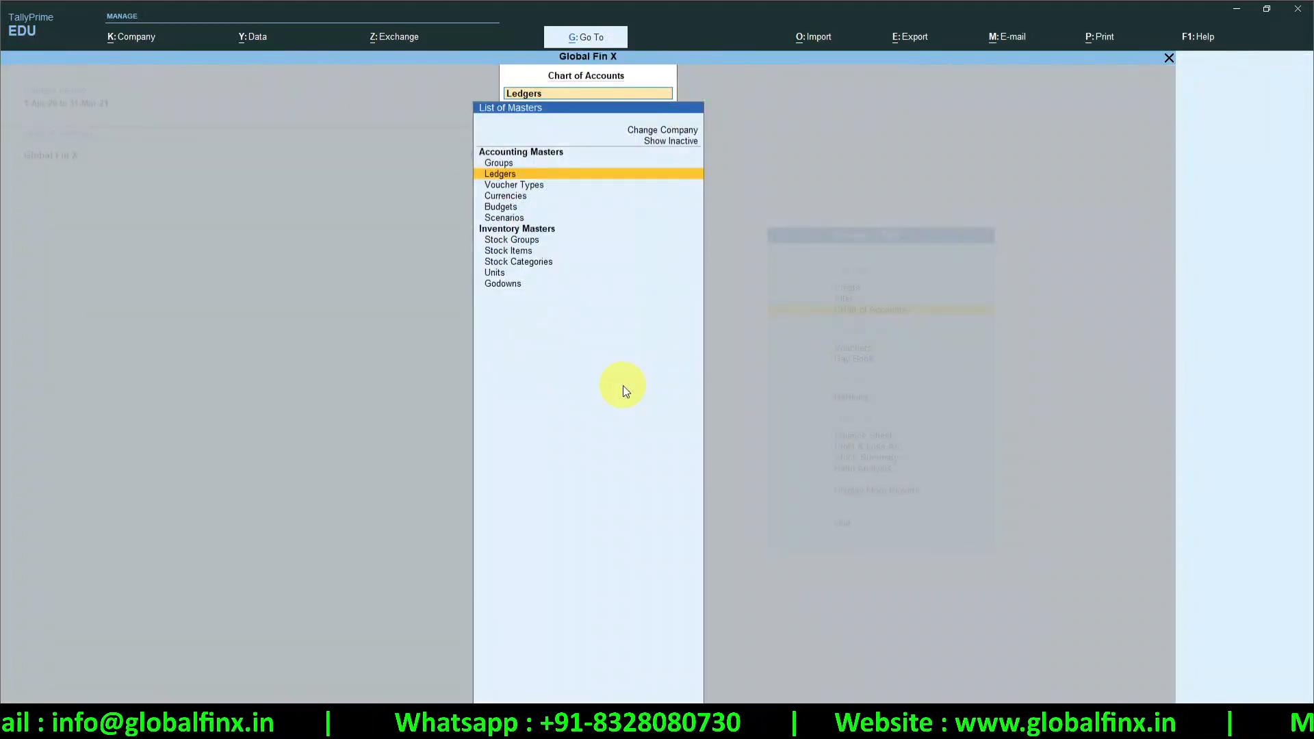
pyautogui.press('Return')
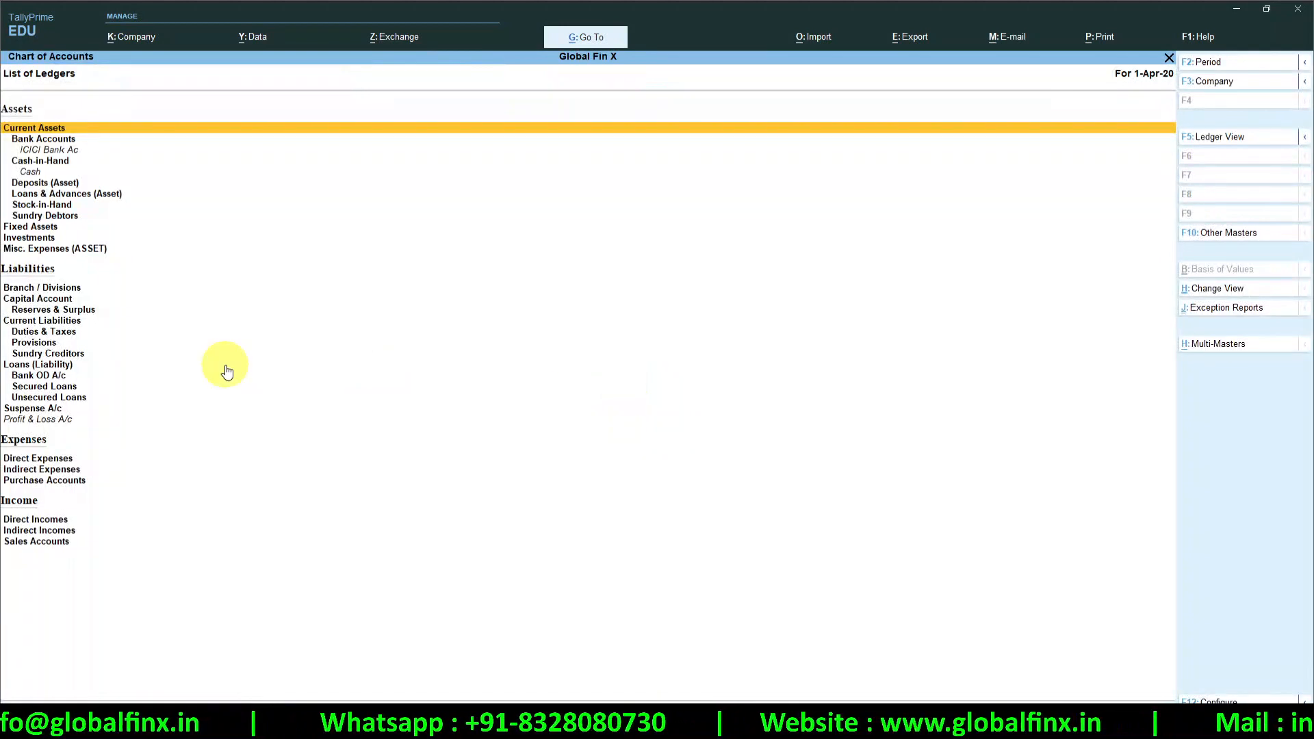
pyautogui.hotkey('alt', 'F5')
pyautogui.hotkey('alt', 'F5')
pyautogui.press('Down')
pyautogui.press('Down')
pyautogui.press('Down')
pyautogui.press('Down')
pyautogui.press('Down')
pyautogui.press('Down')
pyautogui.press('Down')
pyautogui.press('Down')
pyautogui.press('Down')
pyautogui.press('Down')
pyautogui.press('Down')
pyautogui.press('Down')
pyautogui.press('Down')
pyautogui.press('Down')
pyautogui.press('Down')
pyautogui.press('Down')
pyautogui.press('Down')
pyautogui.press('Down')
pyautogui.press('Down')
pyautogui.press('Down')
pyautogui.press('Down')
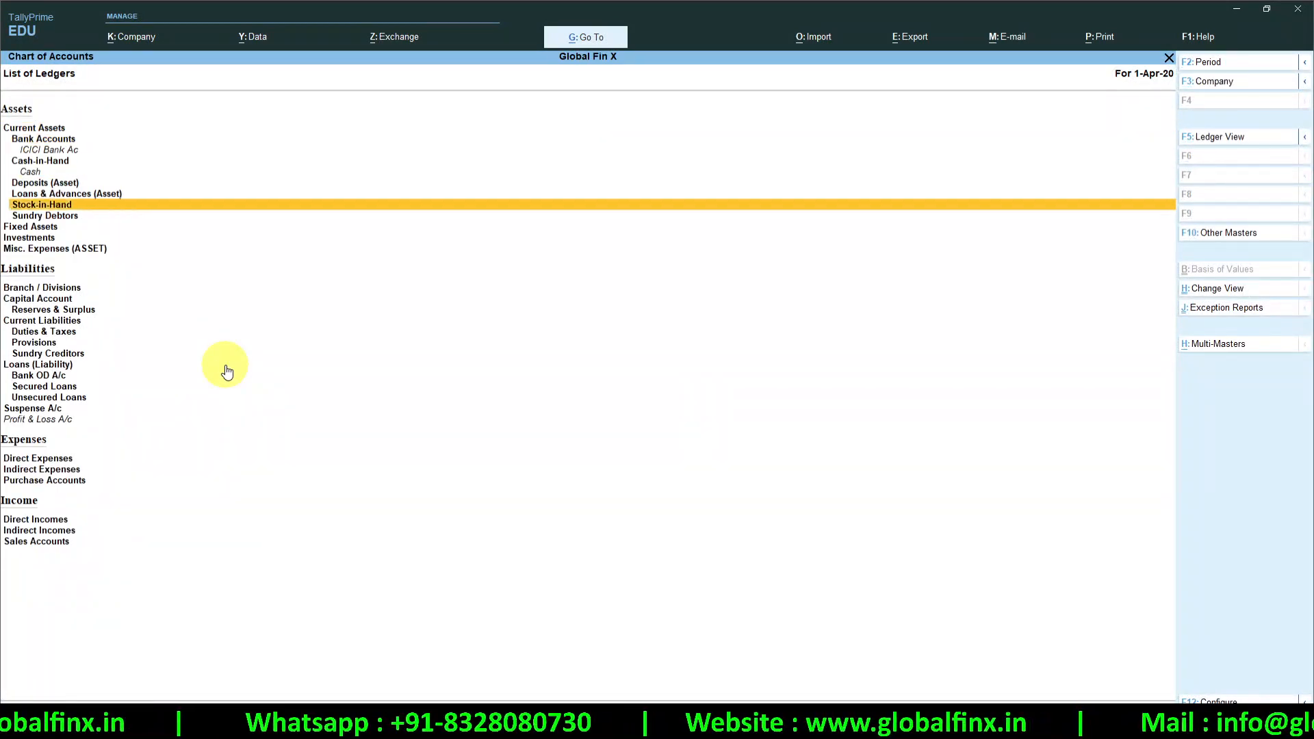
pyautogui.press('Escape')
pyautogui.press('Escape')
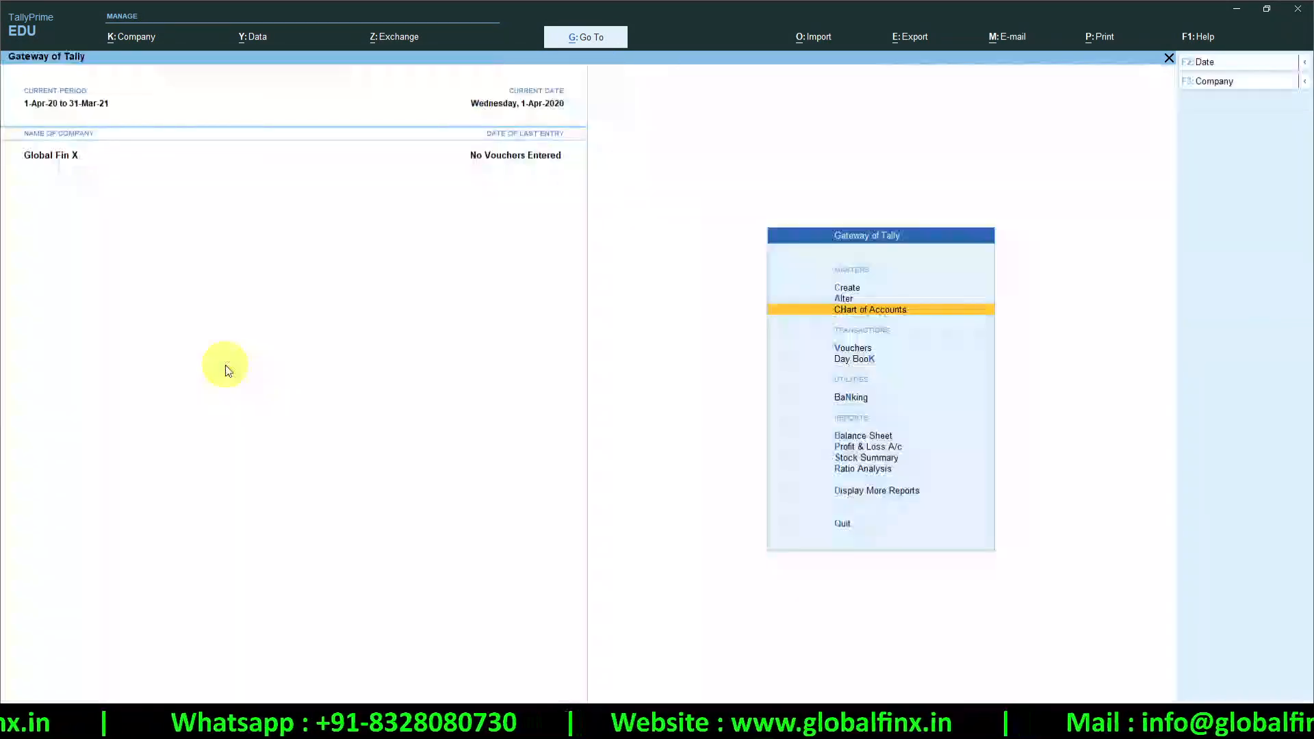
pyautogui.hotkey('alt', 'Tab')
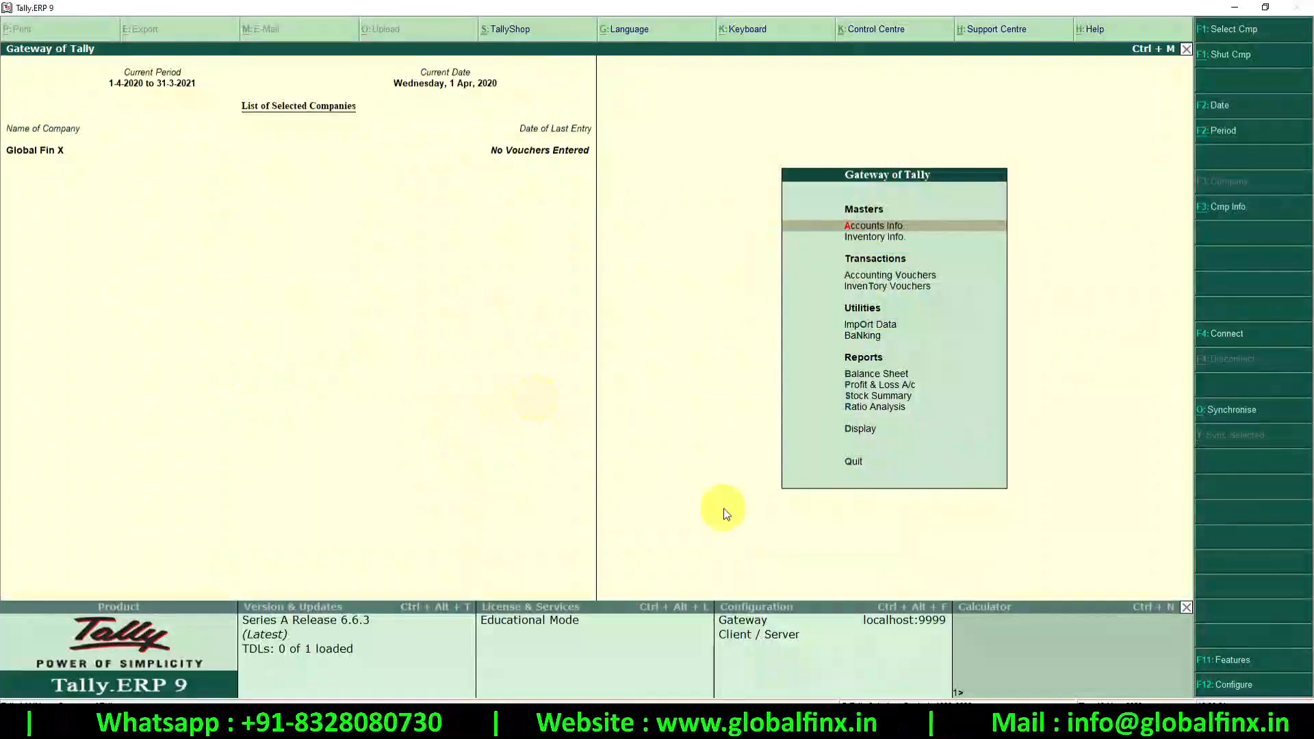
# In the OneNote Major Changes list, highlight the first three changes in turn, including Masters
pyautogui.hotkey('alt', 'Tab')
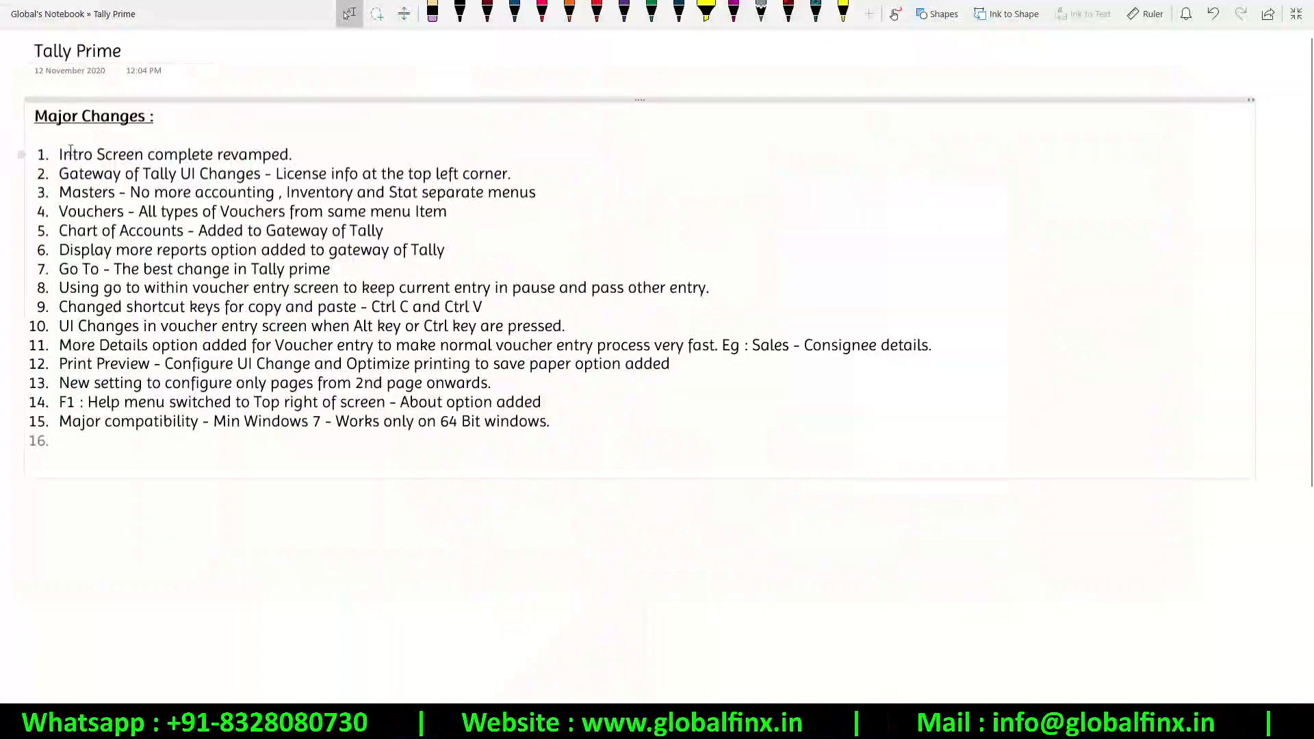
pyautogui.moveTo(62, 154); pyautogui.dragTo(232, 152)
pyautogui.click(232, 152)
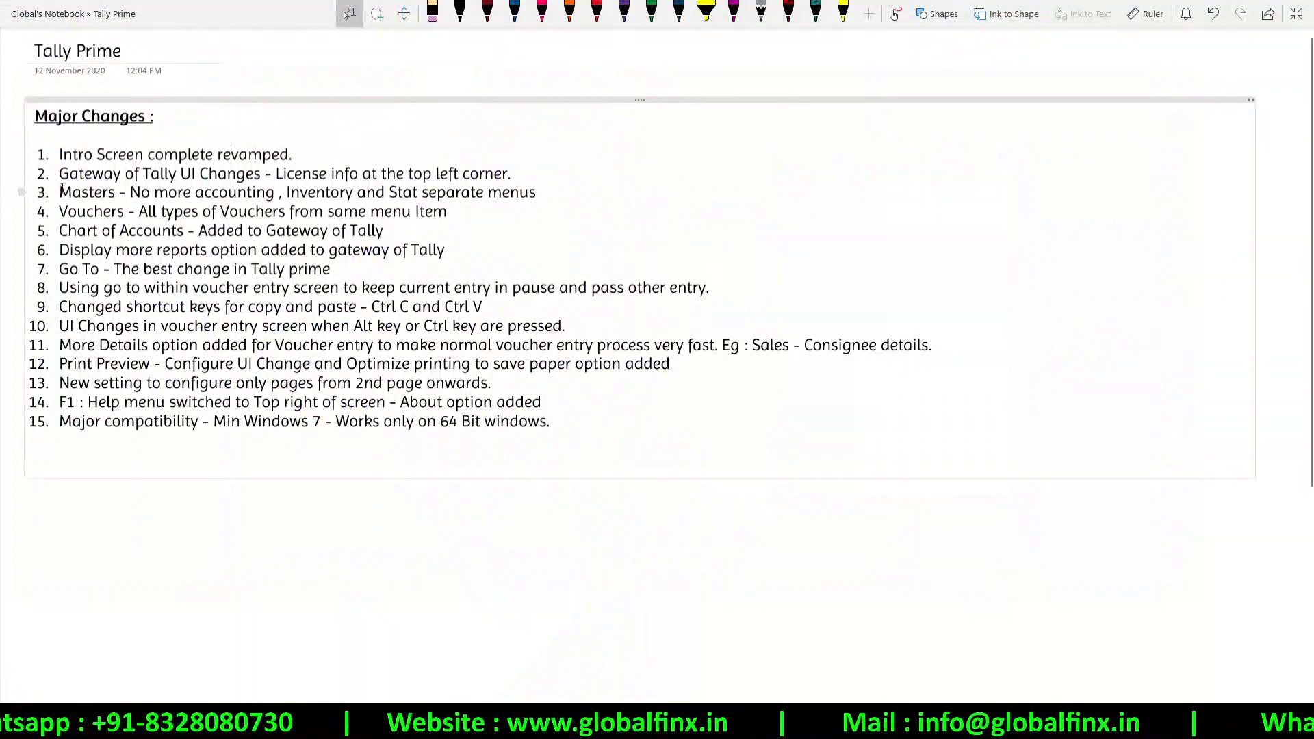
pyautogui.moveTo(61, 174); pyautogui.dragTo(455, 173)
pyautogui.click(433, 163)
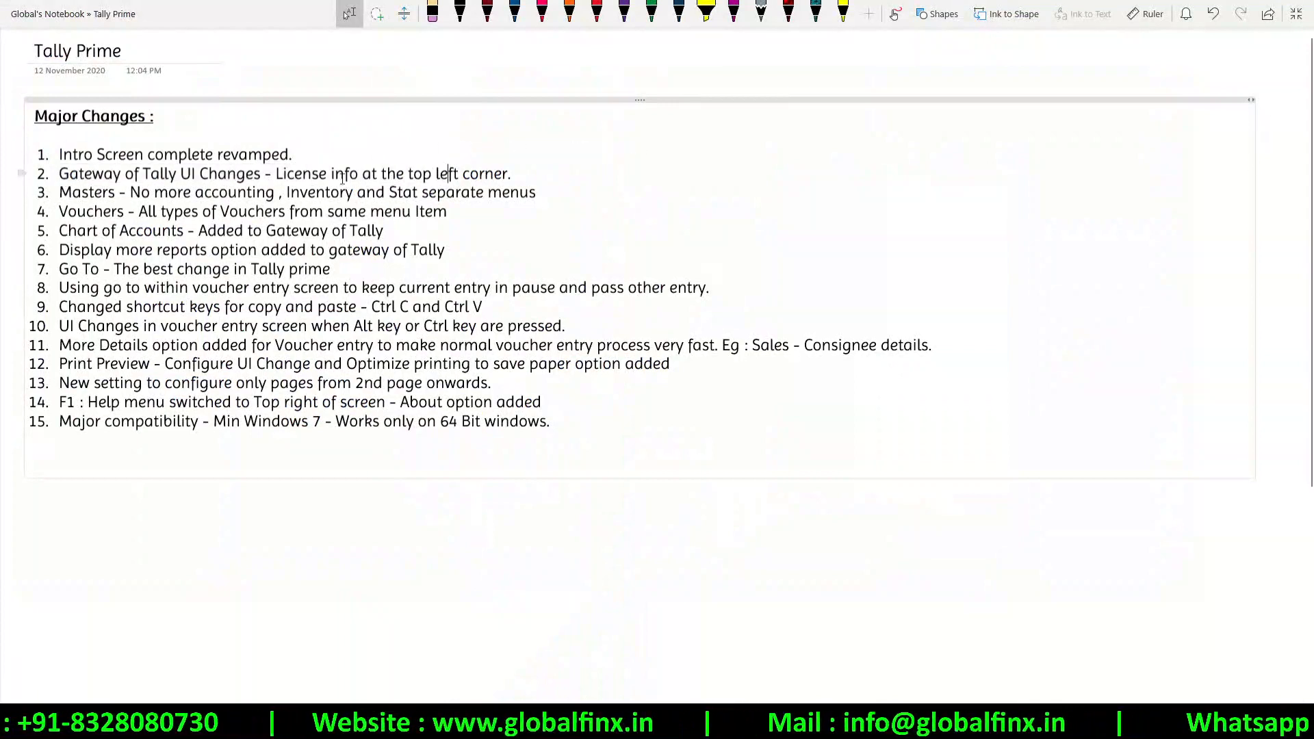
pyautogui.moveTo(59, 191); pyautogui.dragTo(535, 195)
pyautogui.click(533, 197)
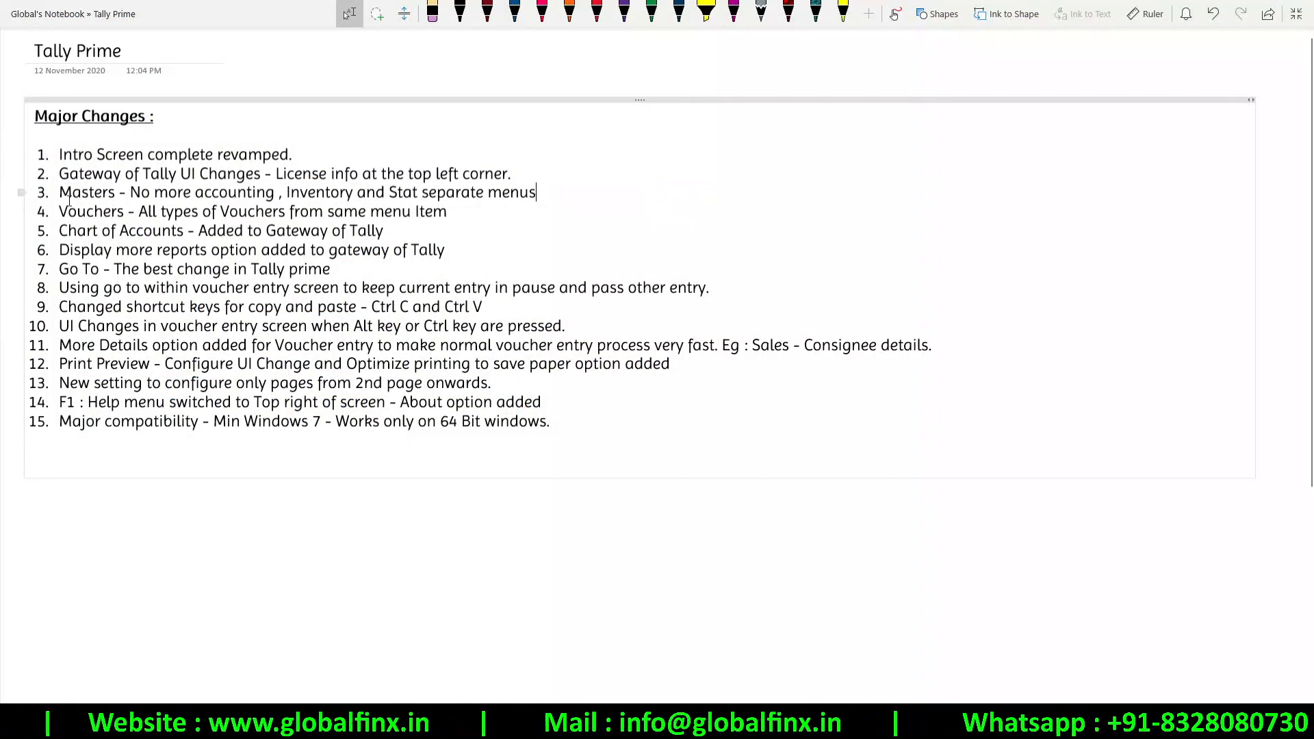
# Highlight the Vouchers and Chart of Accounts to Go To lines, then return to TallyPrime
pyautogui.moveTo(60, 212); pyautogui.dragTo(488, 213)
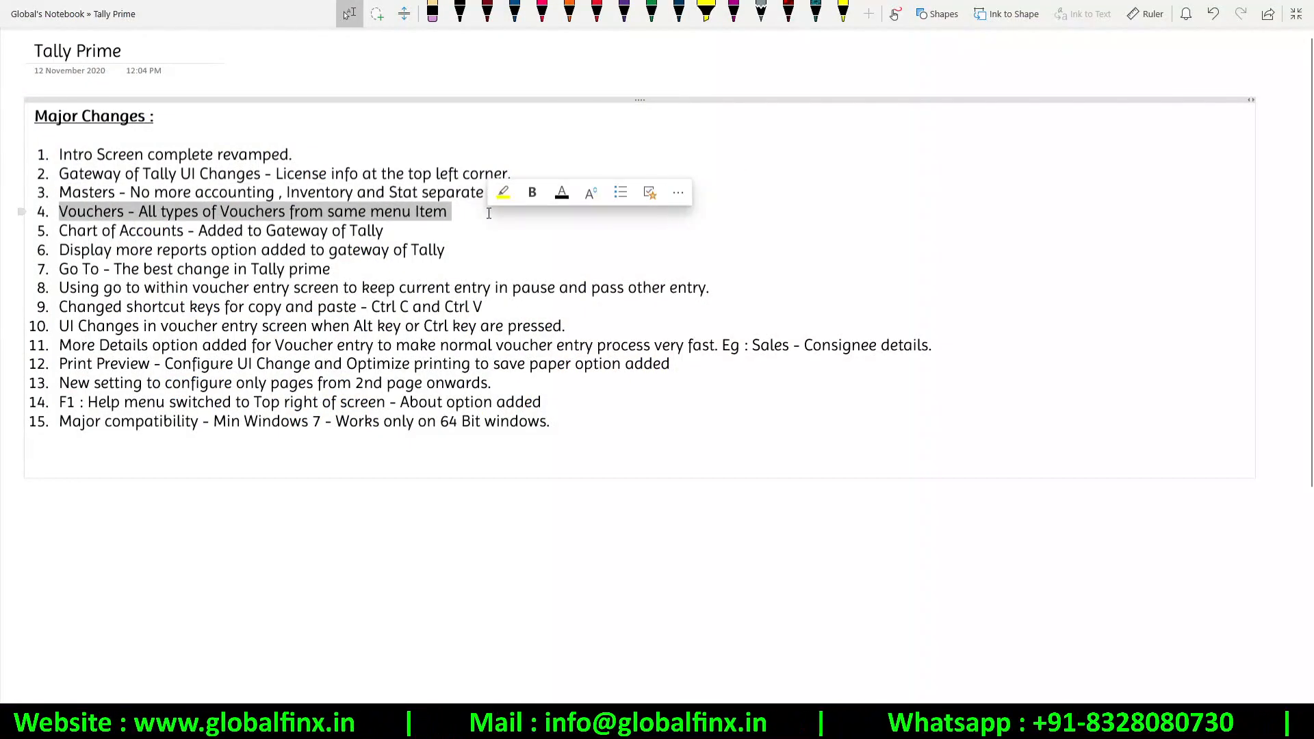
pyautogui.click(431, 214)
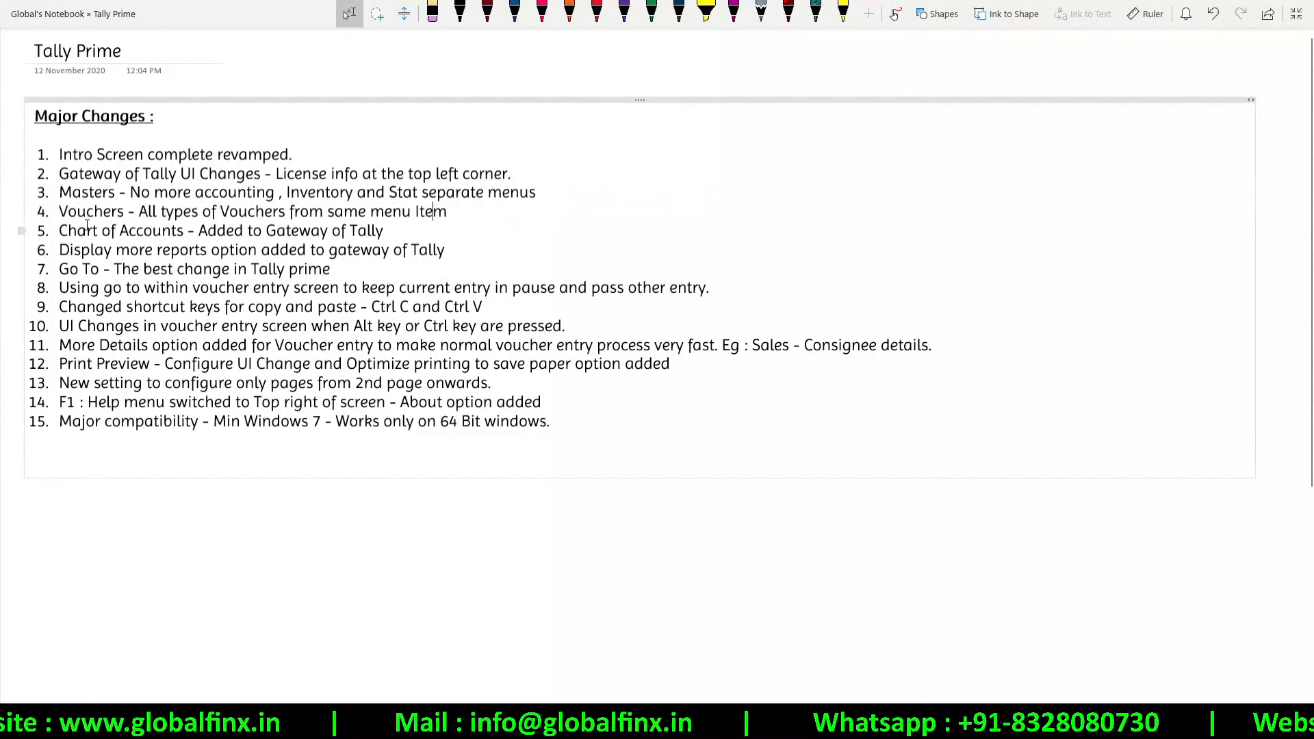
pyautogui.moveTo(178, 230); pyautogui.dragTo(472, 273)
pyautogui.click(344, 231)
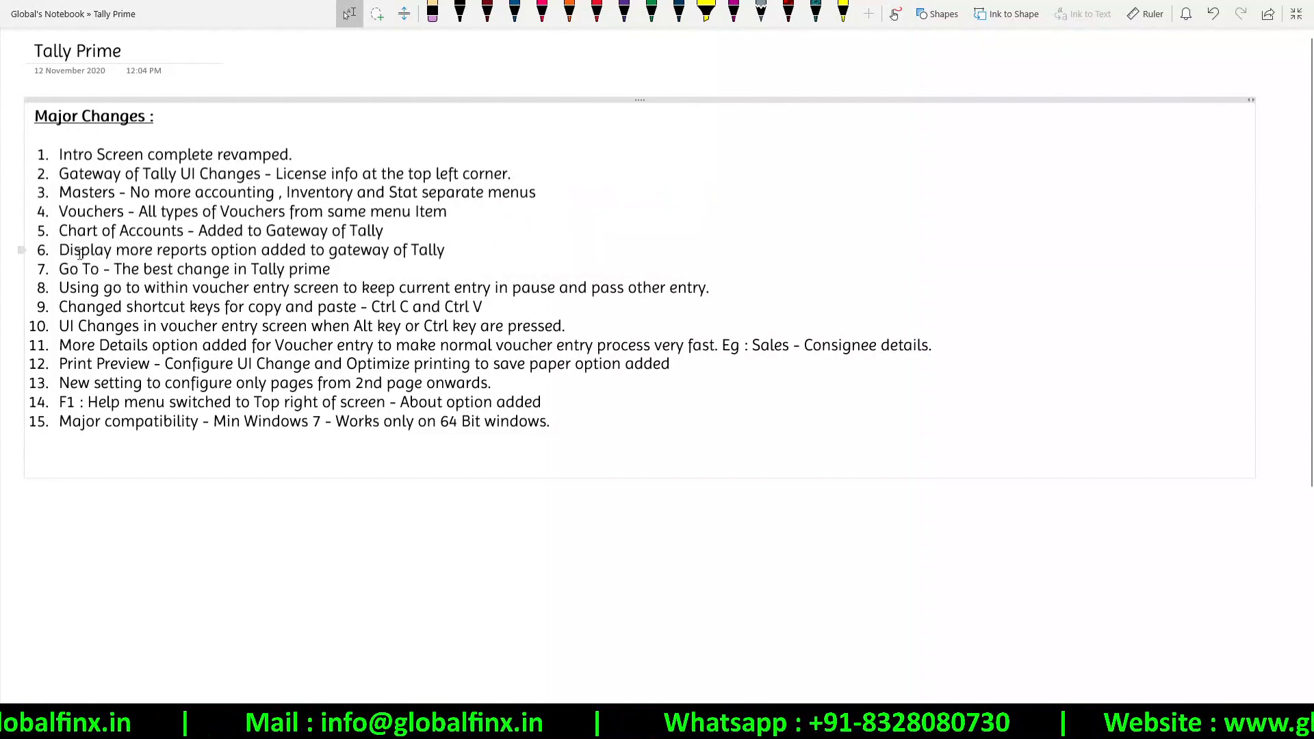
pyautogui.hotkey('alt', 'Tab')
pyautogui.hotkey('alt', 'Tab')
pyautogui.hotkey('alt', 'Tab')
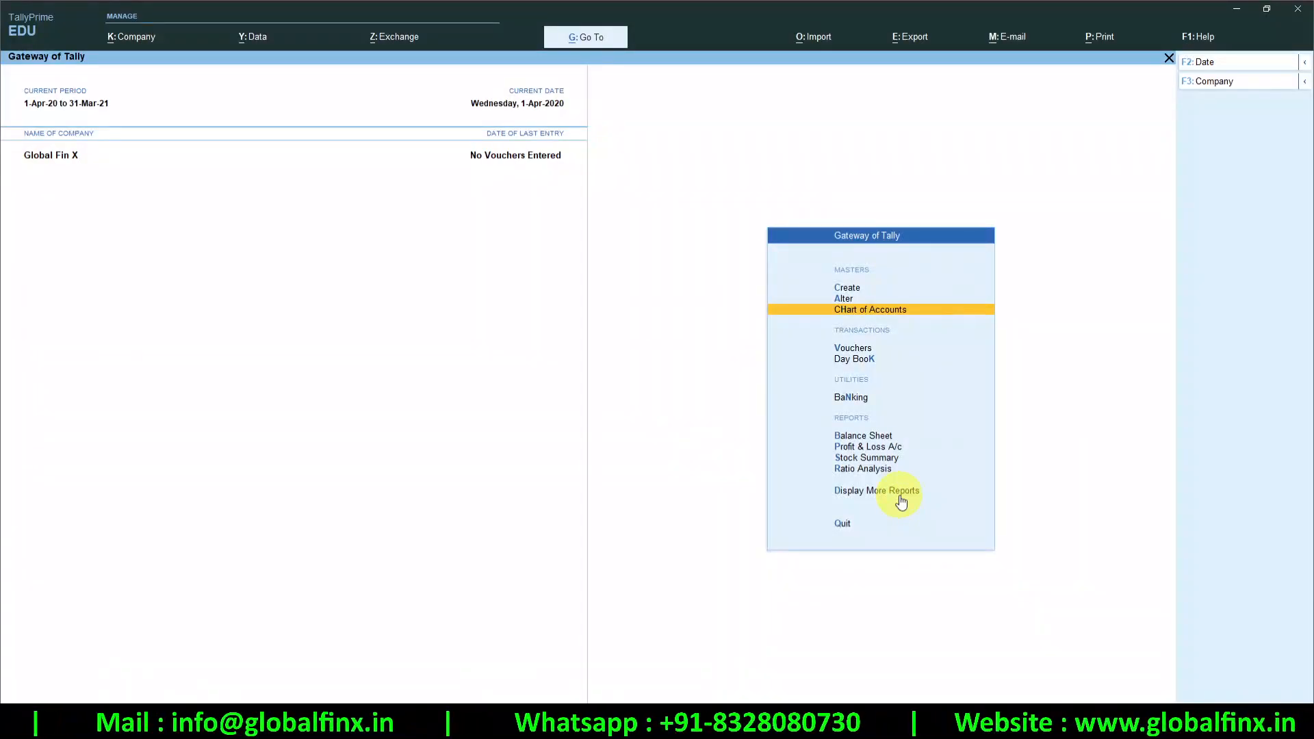
pyautogui.press('ctrl')
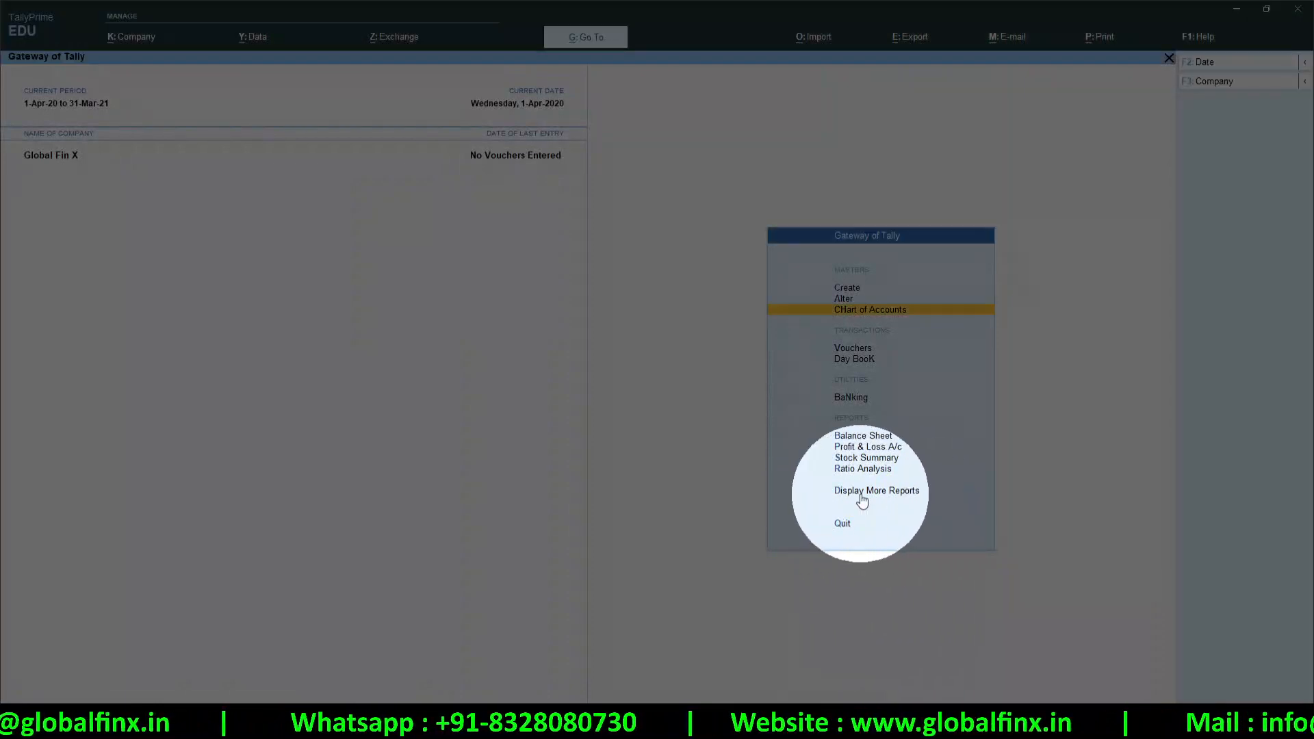
pyautogui.click(860, 497)
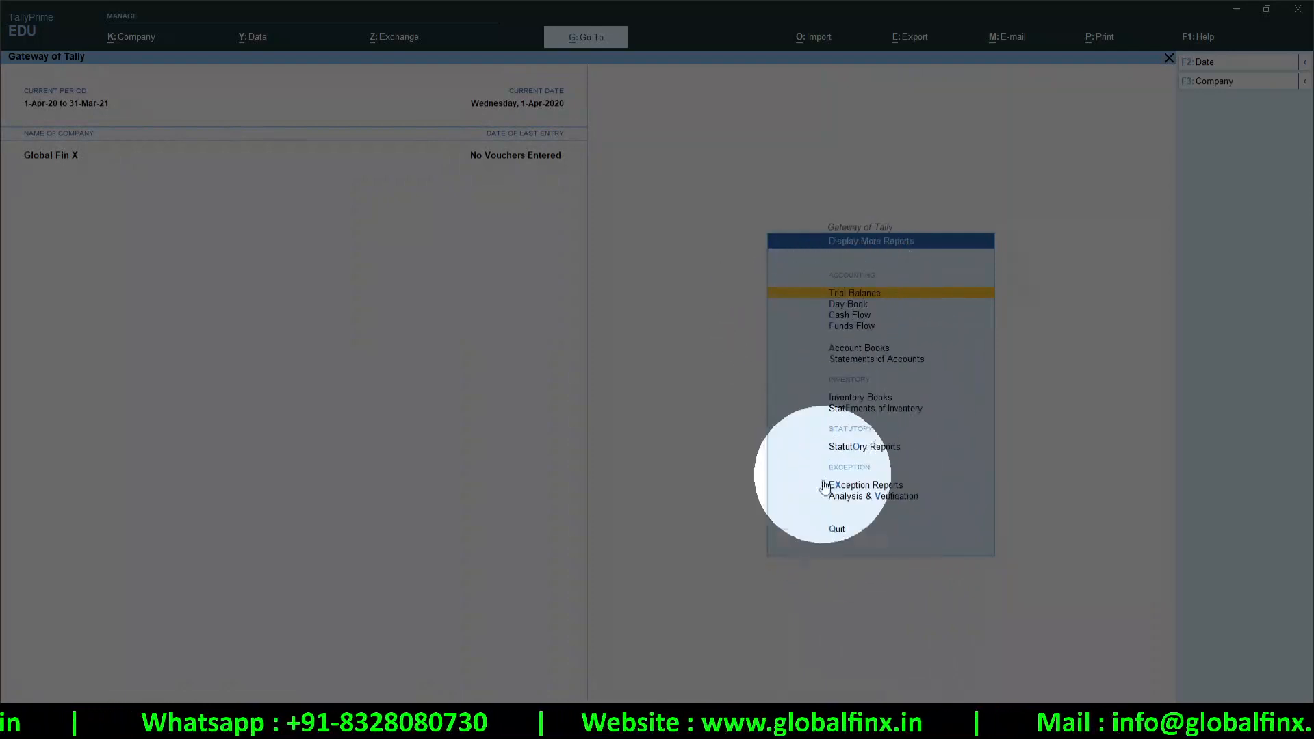
pyautogui.press('Escape')
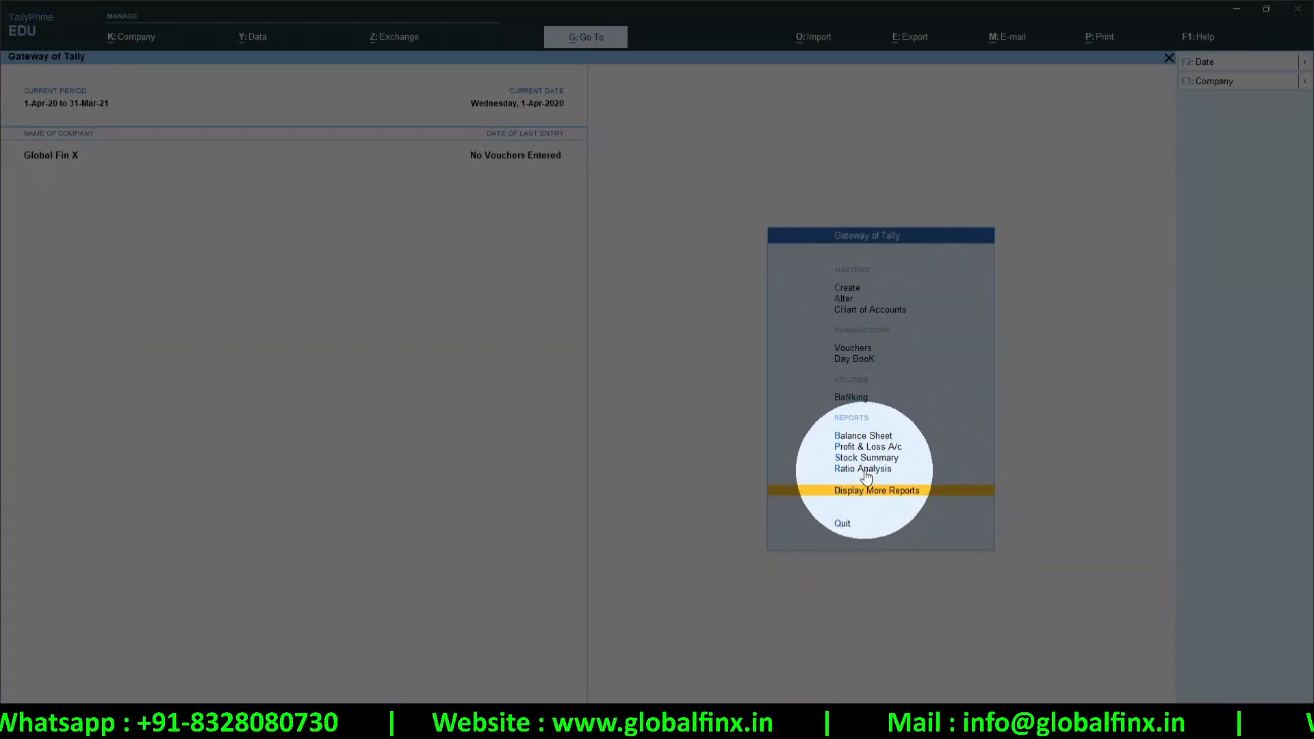
pyautogui.click(884, 502)
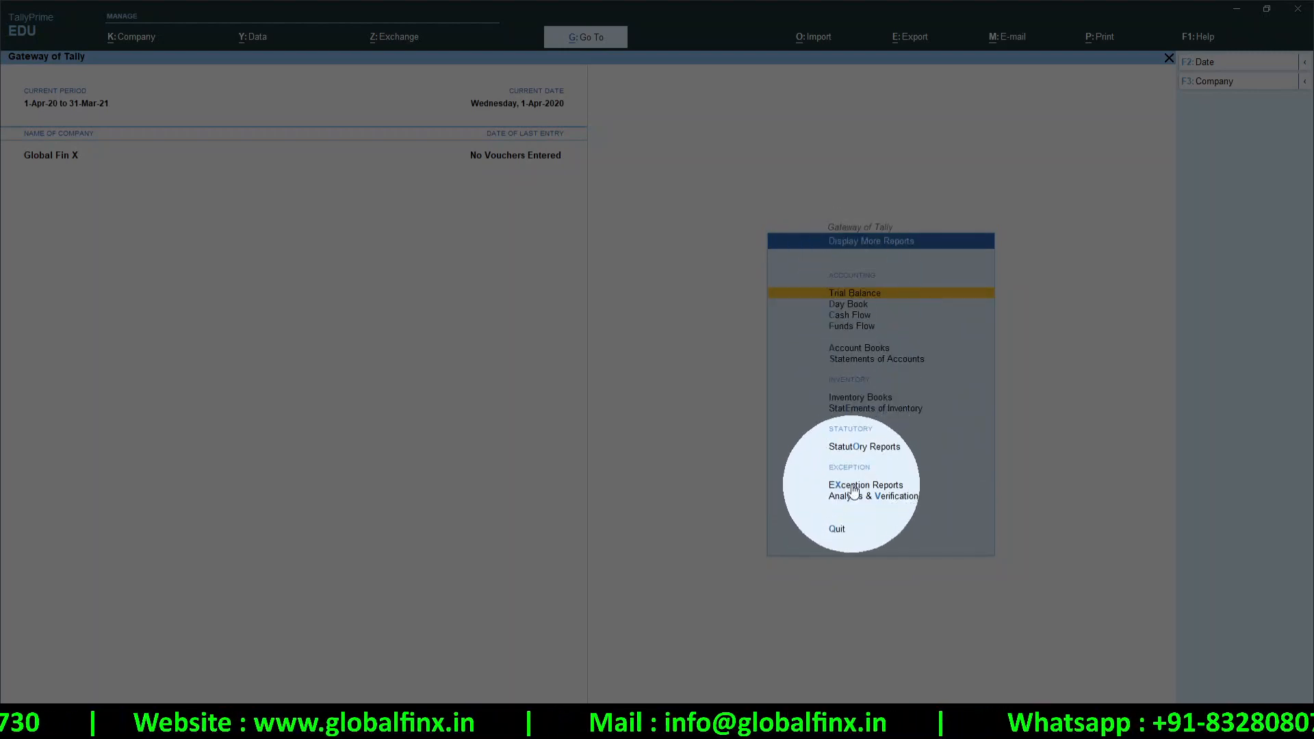
pyautogui.click(854, 529)
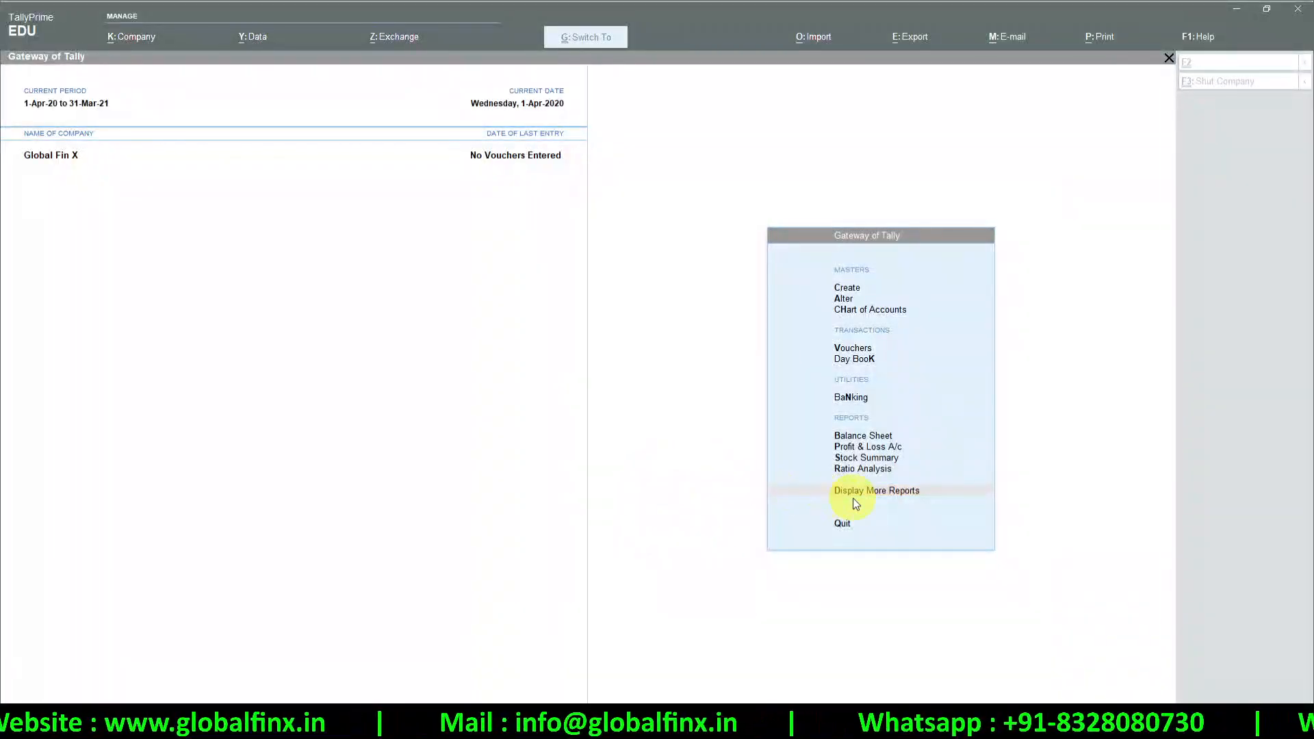
pyautogui.click(858, 492)
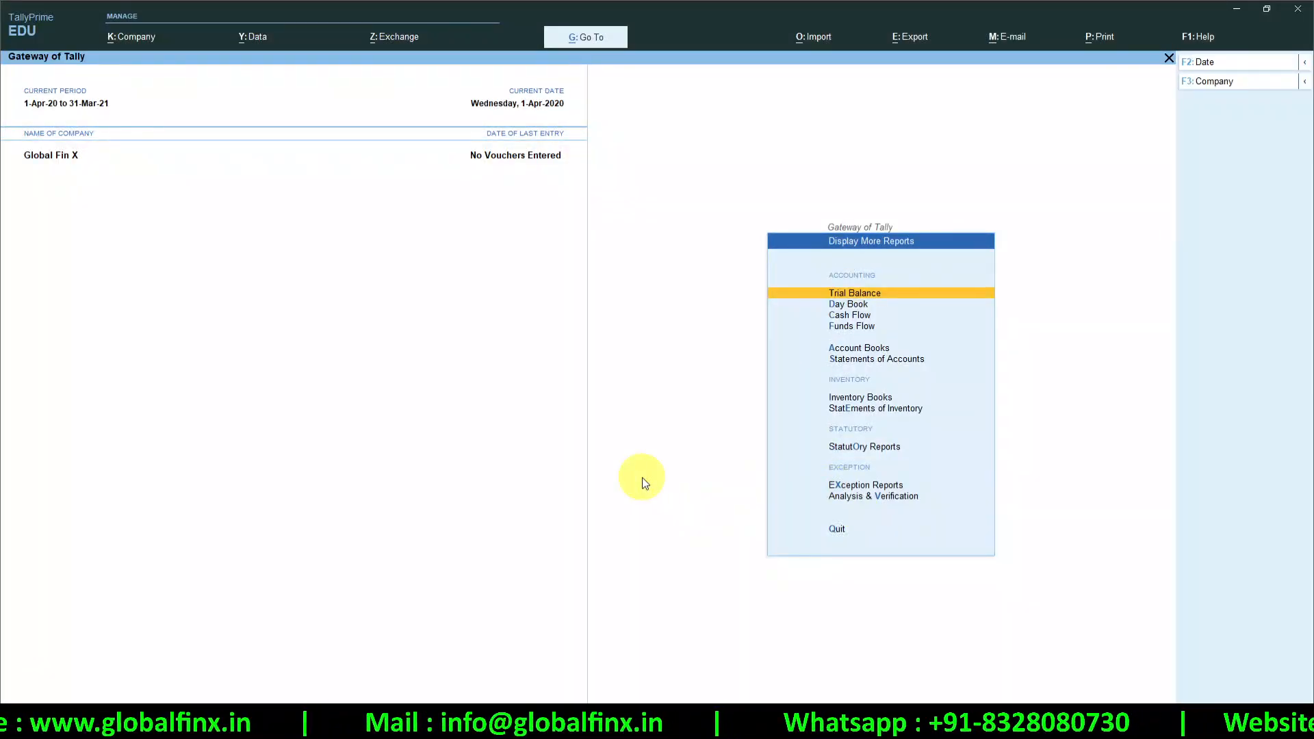
pyautogui.press('ctrl')
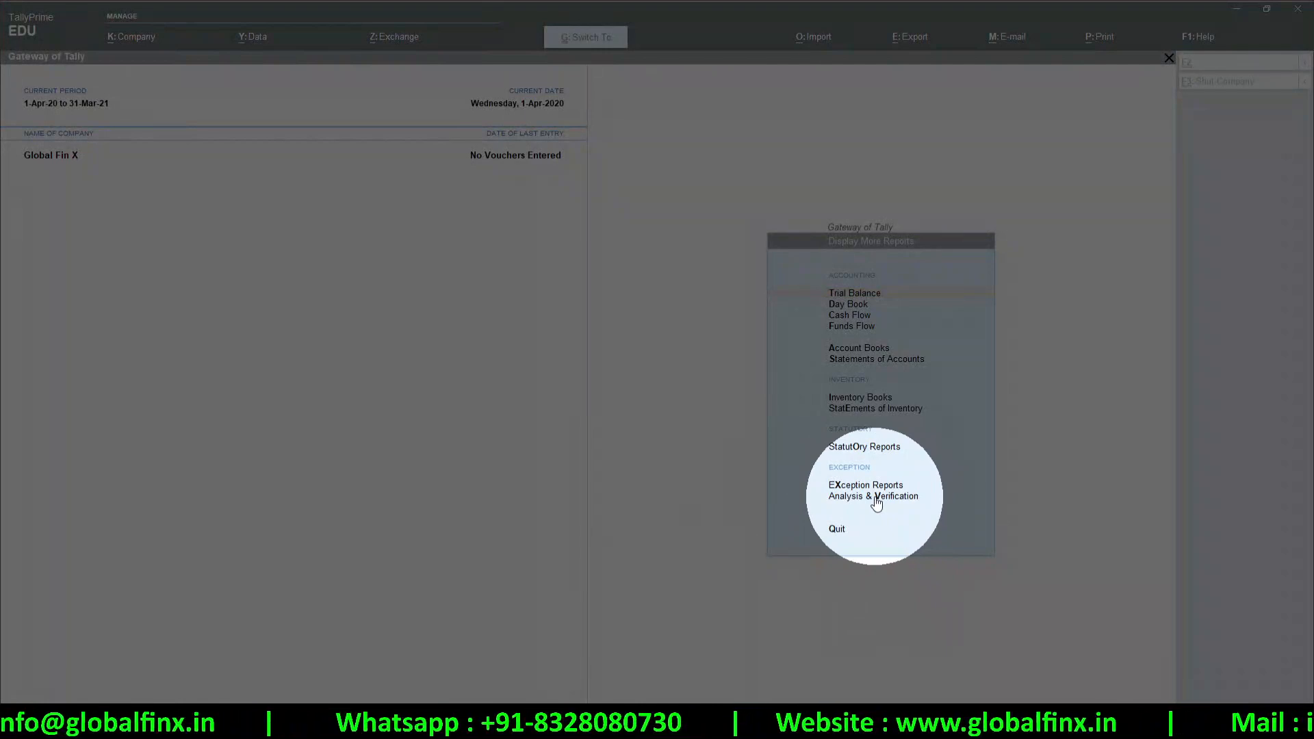
pyautogui.click(876, 501)
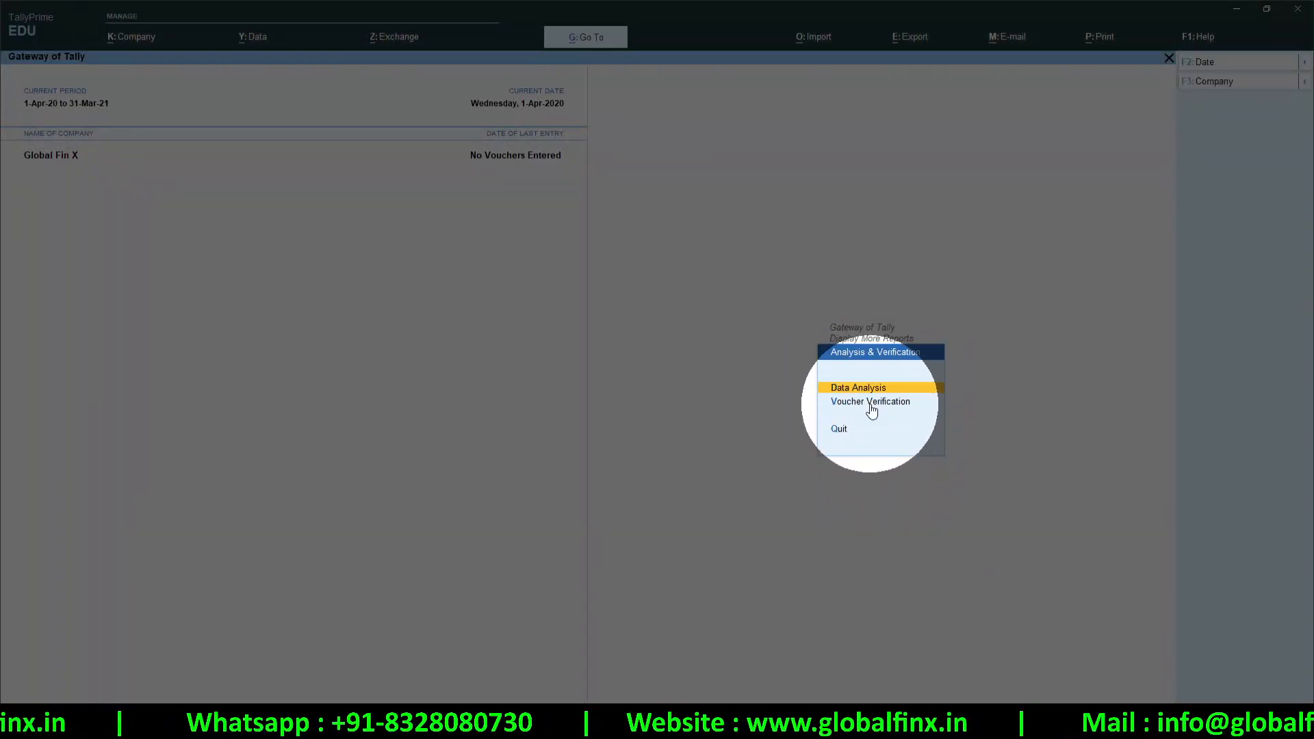
pyautogui.click(872, 406)
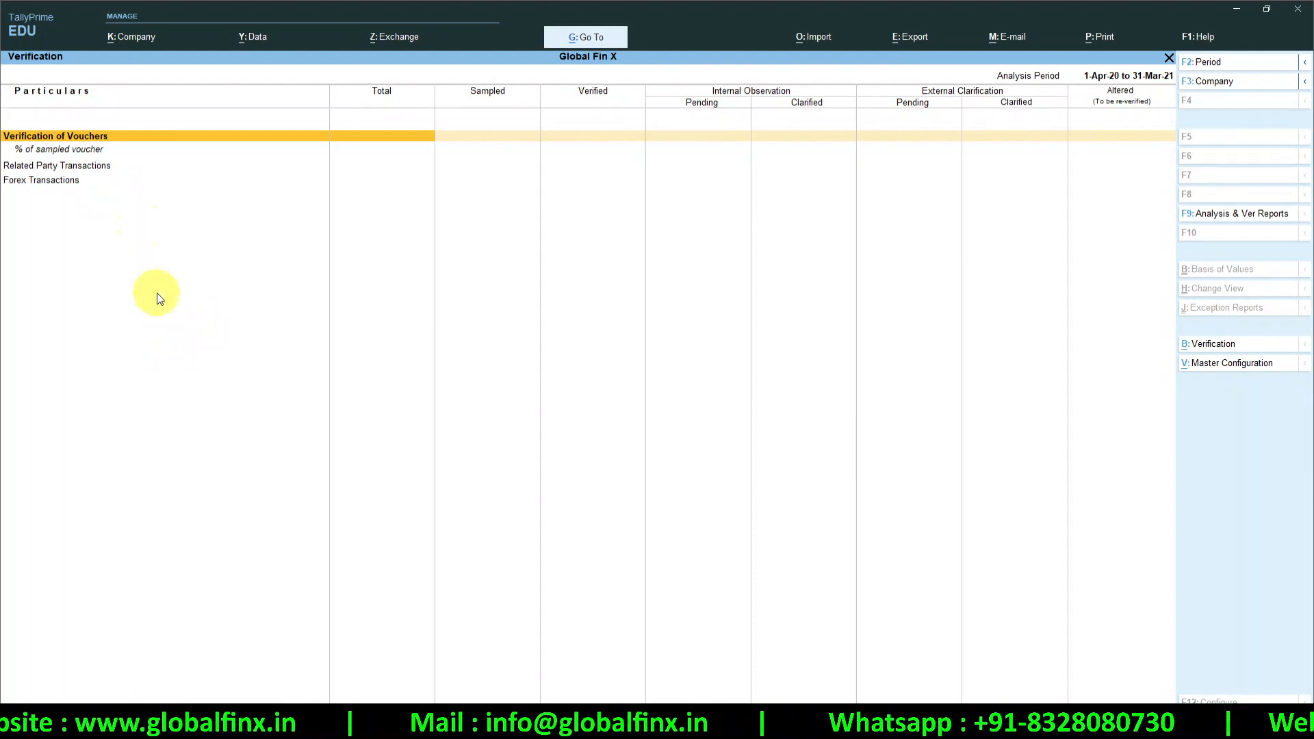
pyautogui.press('Escape')
pyautogui.press('Escape')
pyautogui.press('Escape')
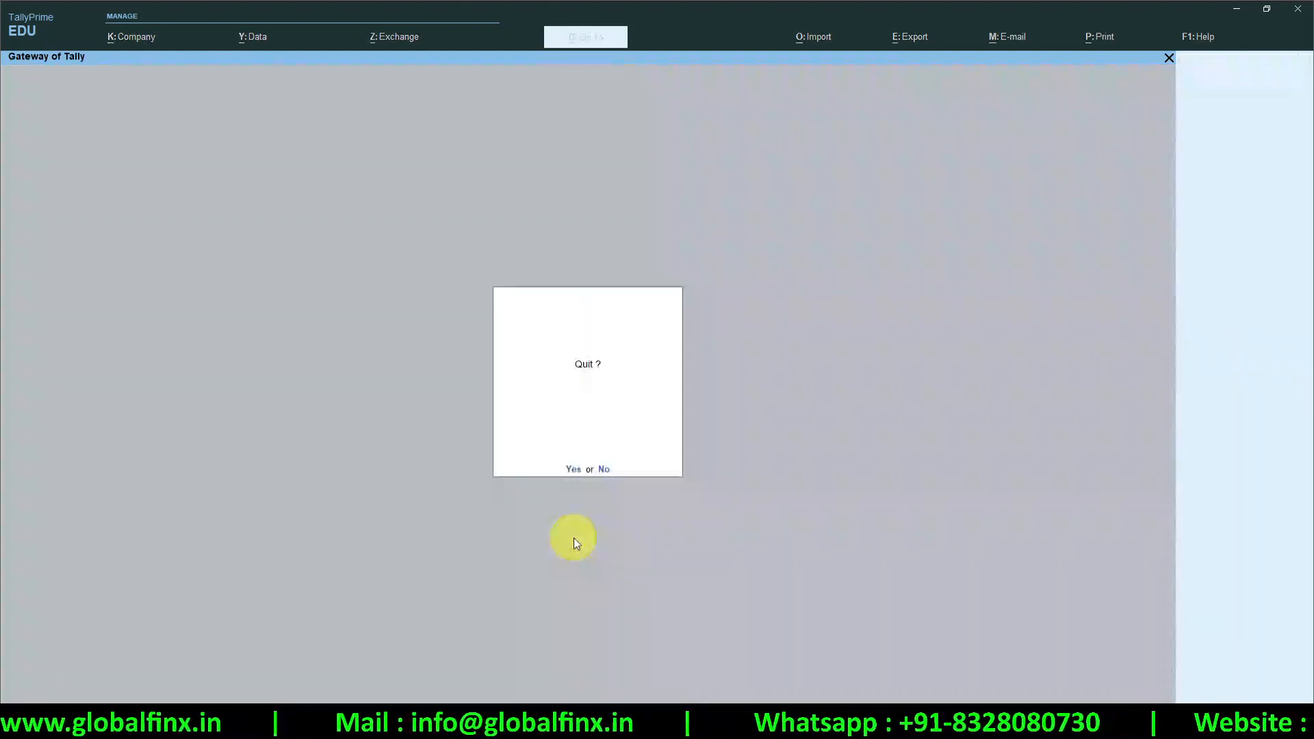
pyautogui.press('n')
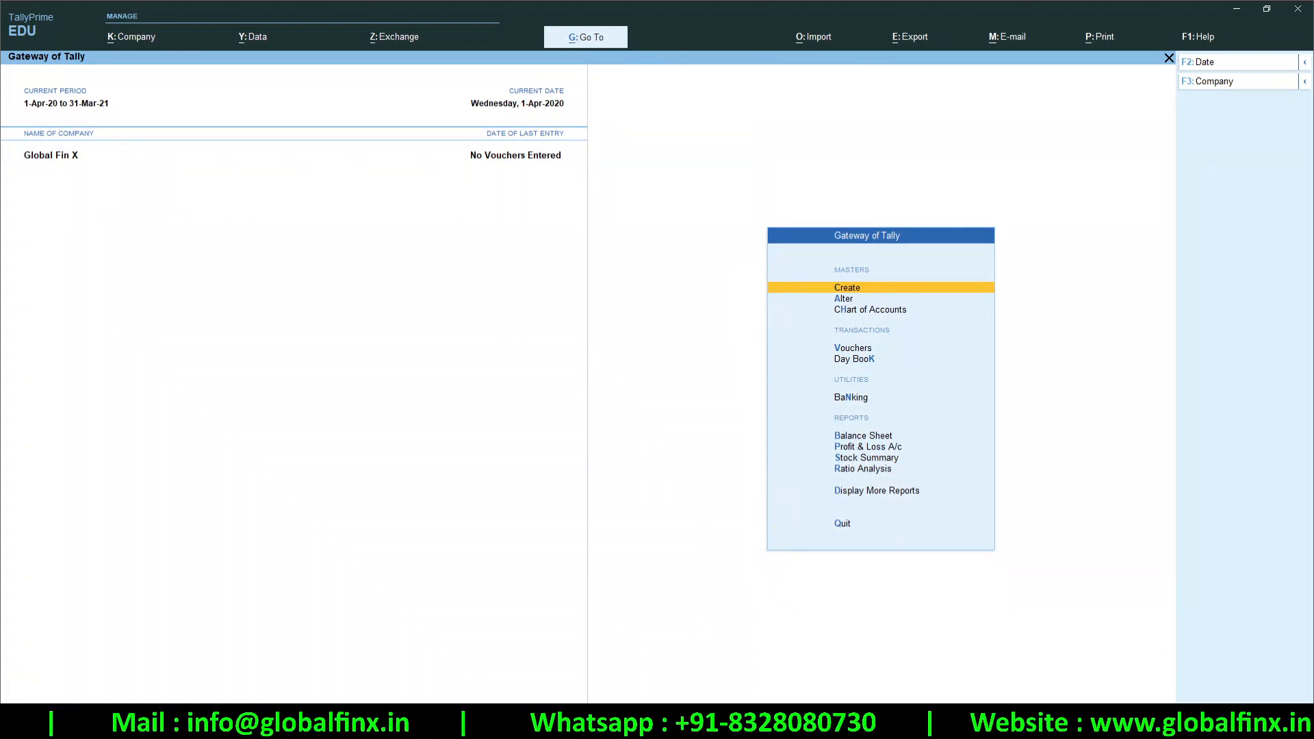
pyautogui.hotkey('alt', 'g')
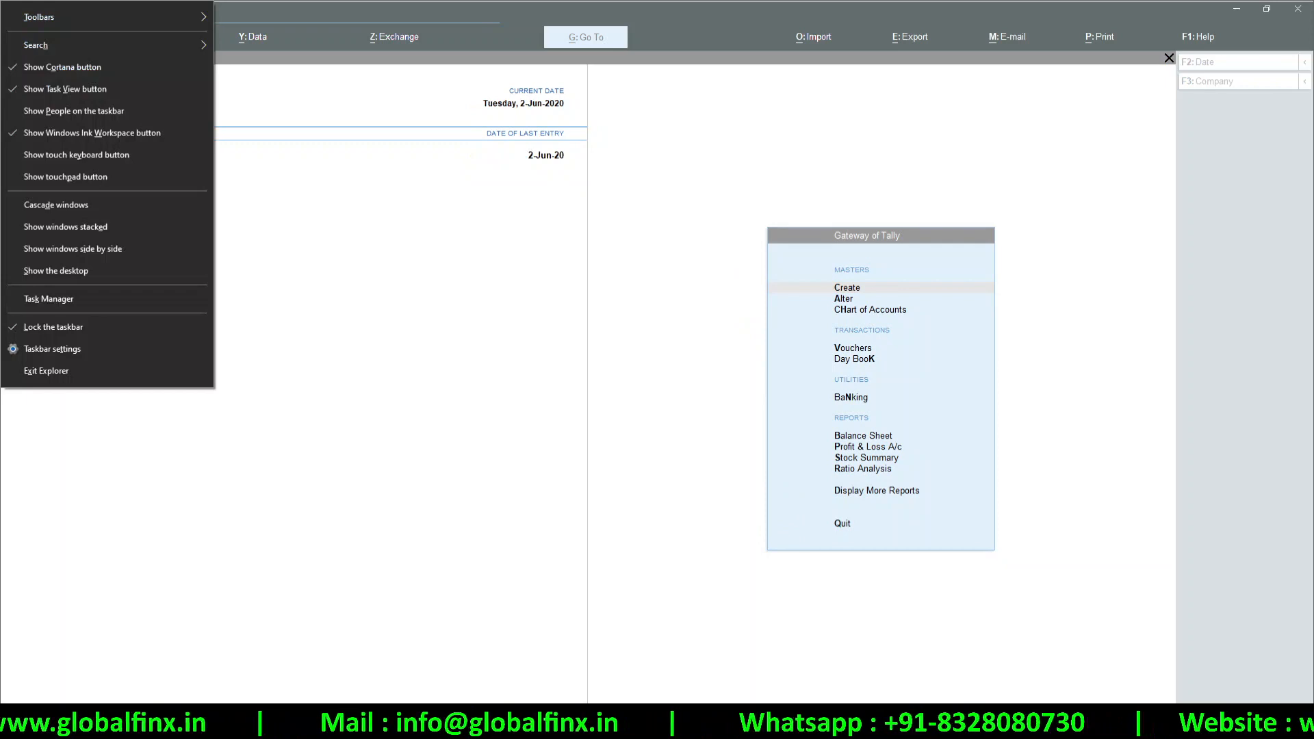
# Open the Voucher Verification report via Display More Reports > Analysis & Verification
pyautogui.click(638, 610)
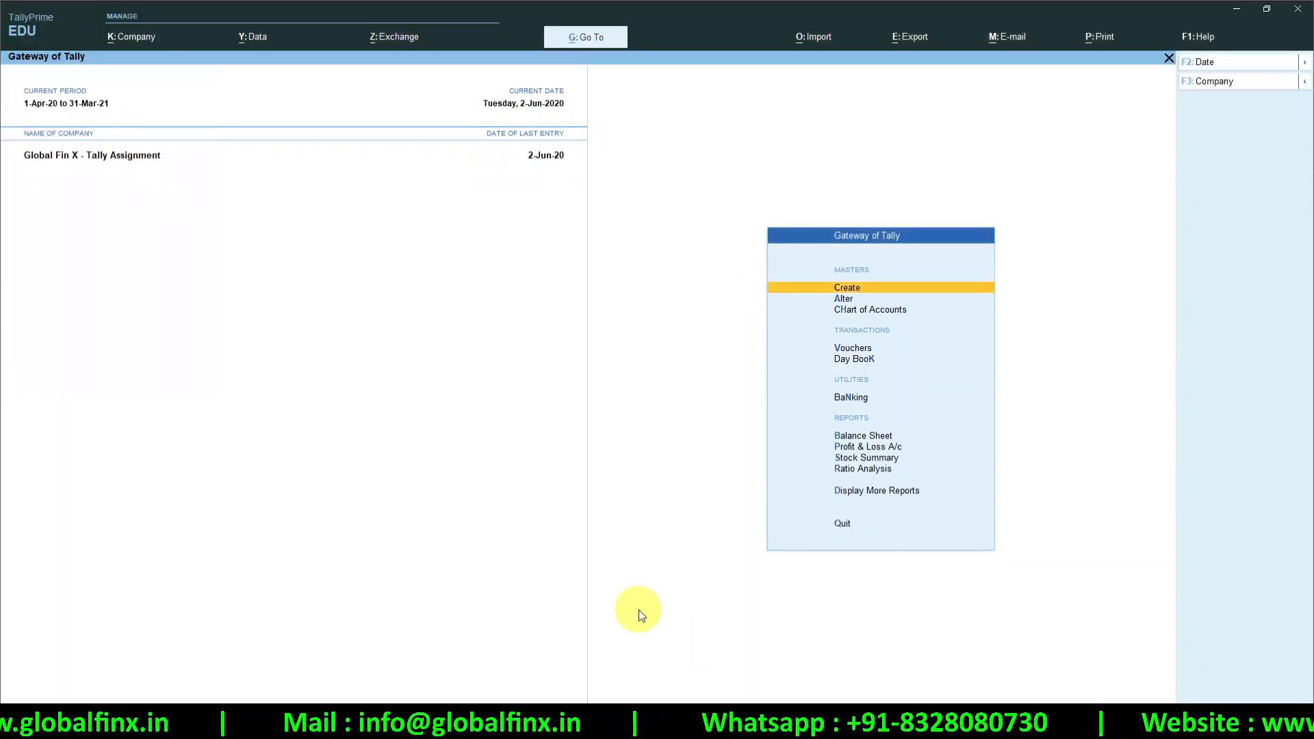
pyautogui.press('ctrl')
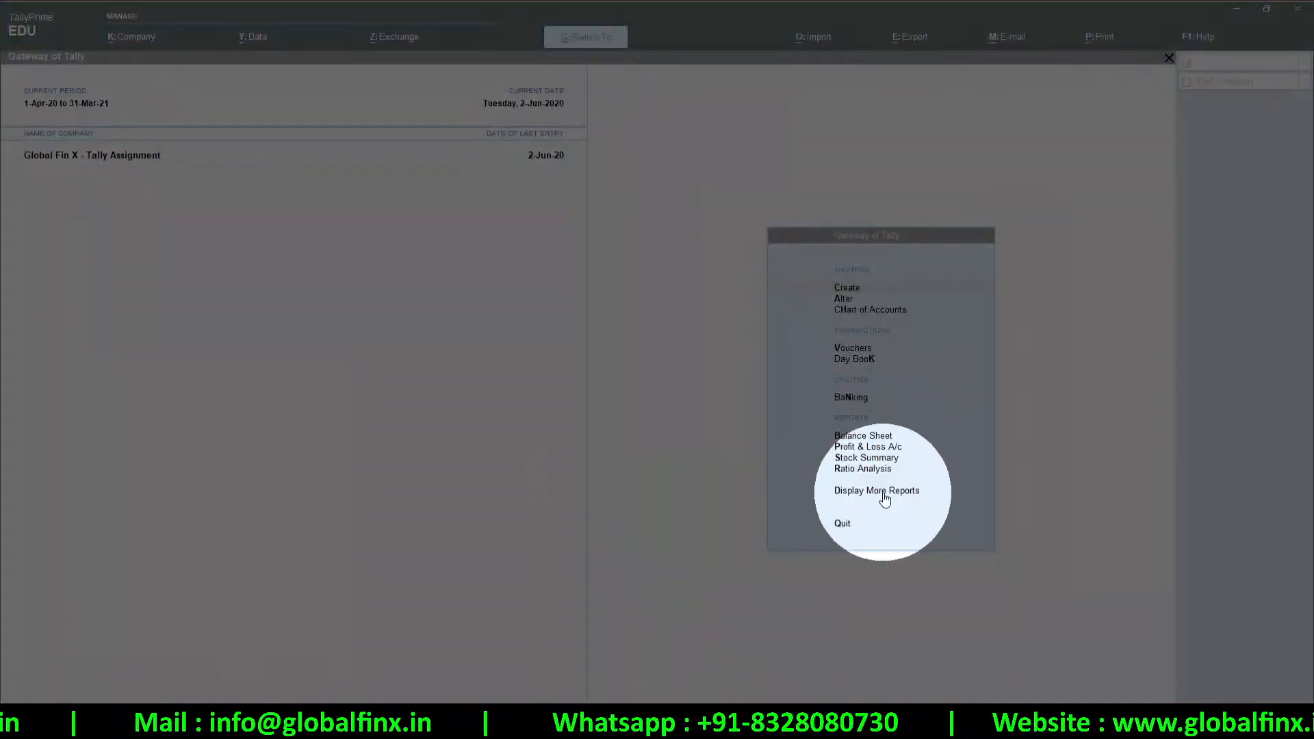
pyautogui.click(885, 499)
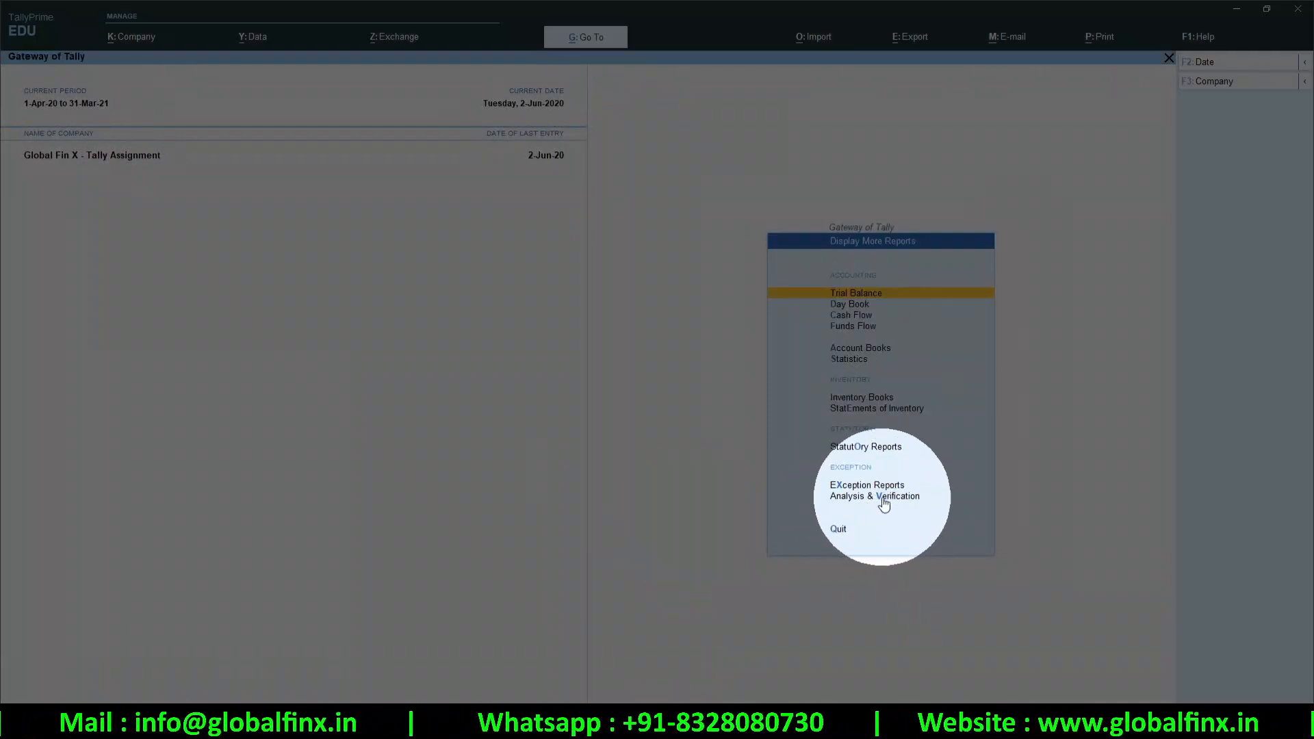
pyautogui.click(870, 496)
pyautogui.click(868, 403)
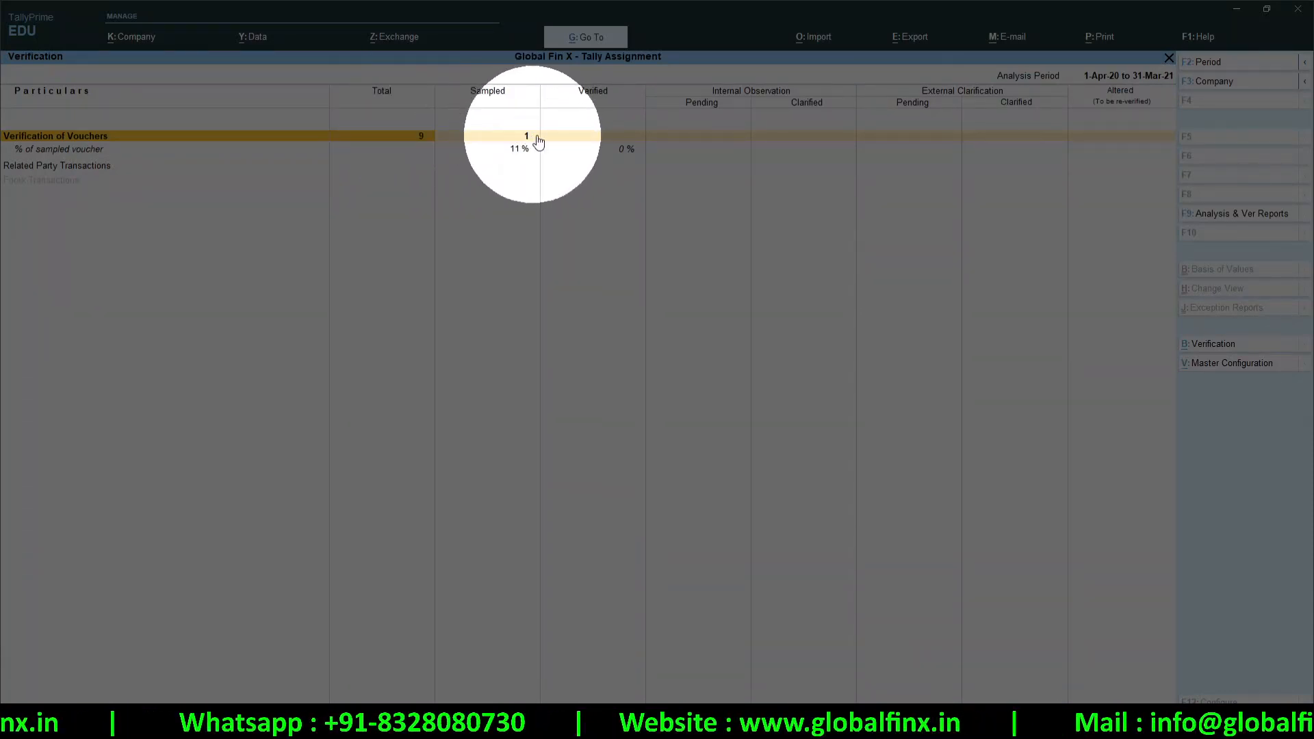
# Open the Verification of Vouchers report and check its period settings without changing them
pyautogui.click(418, 168)
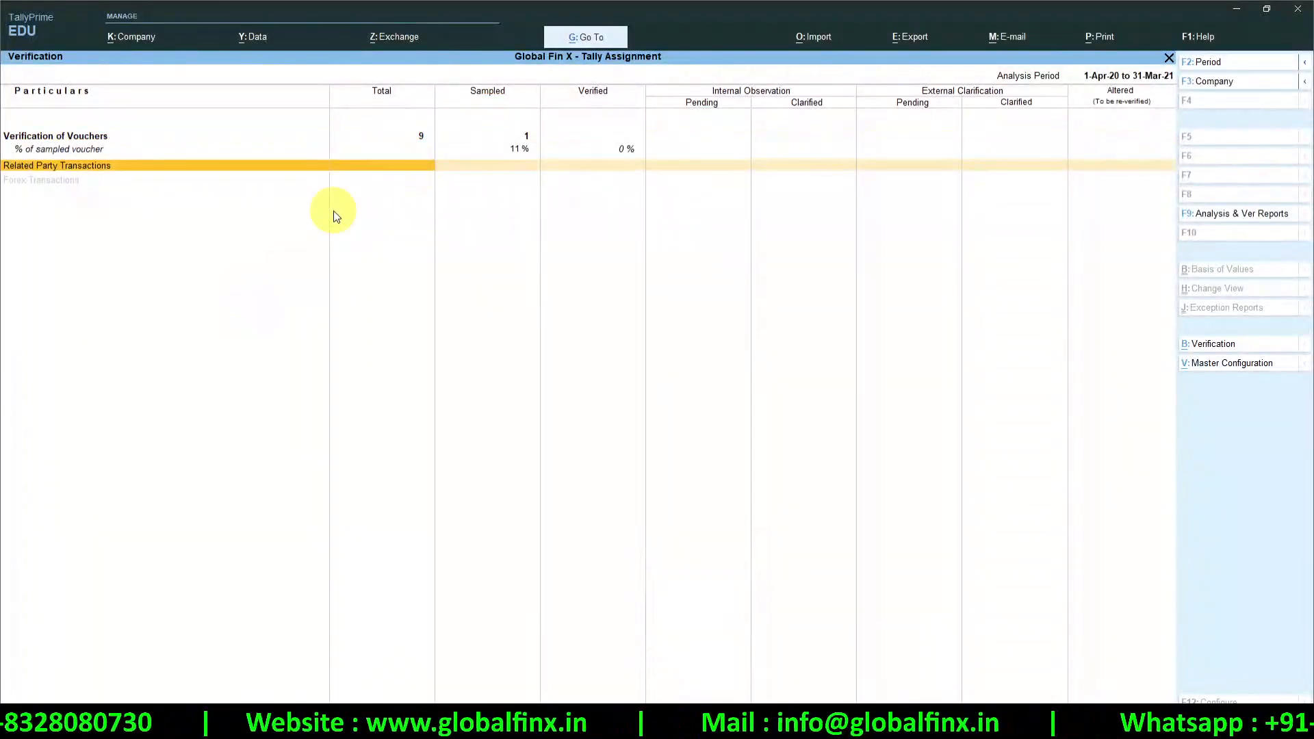
pyautogui.press('Up')
pyautogui.press('Return')
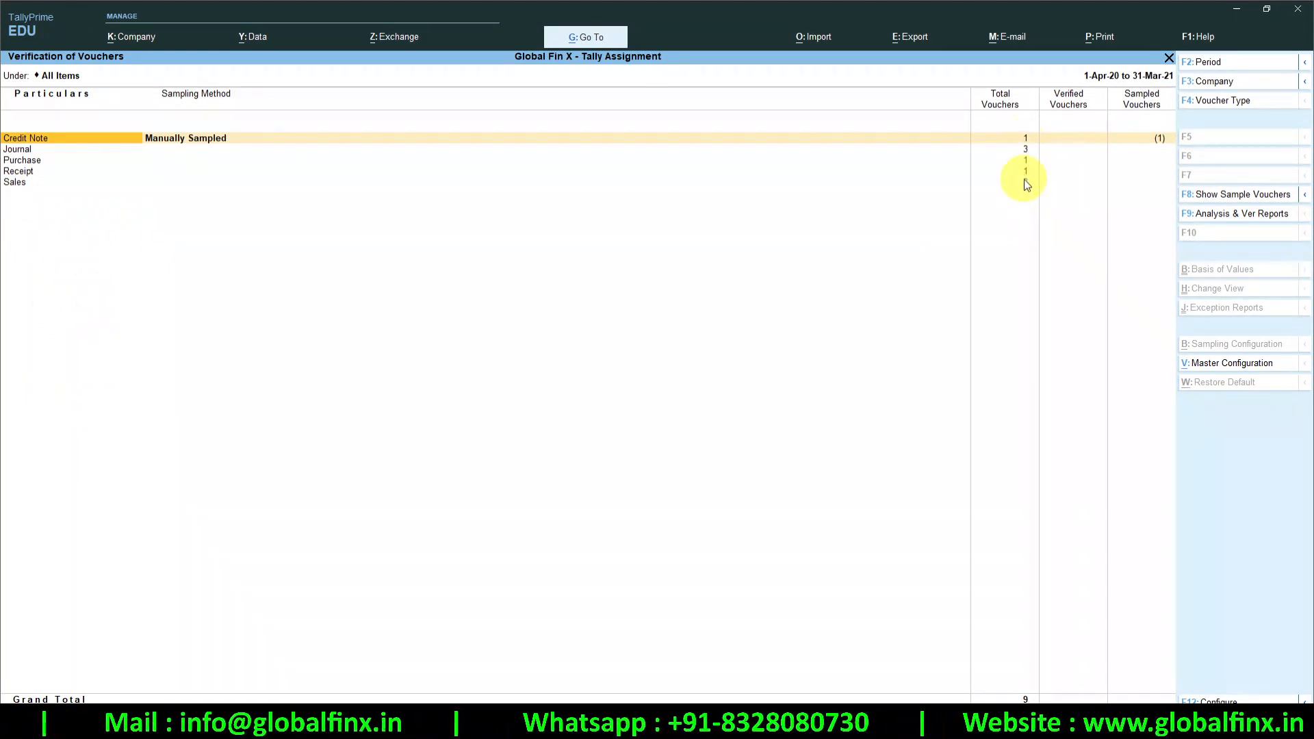
pyautogui.press('ctrl')
pyautogui.press('ctrl')
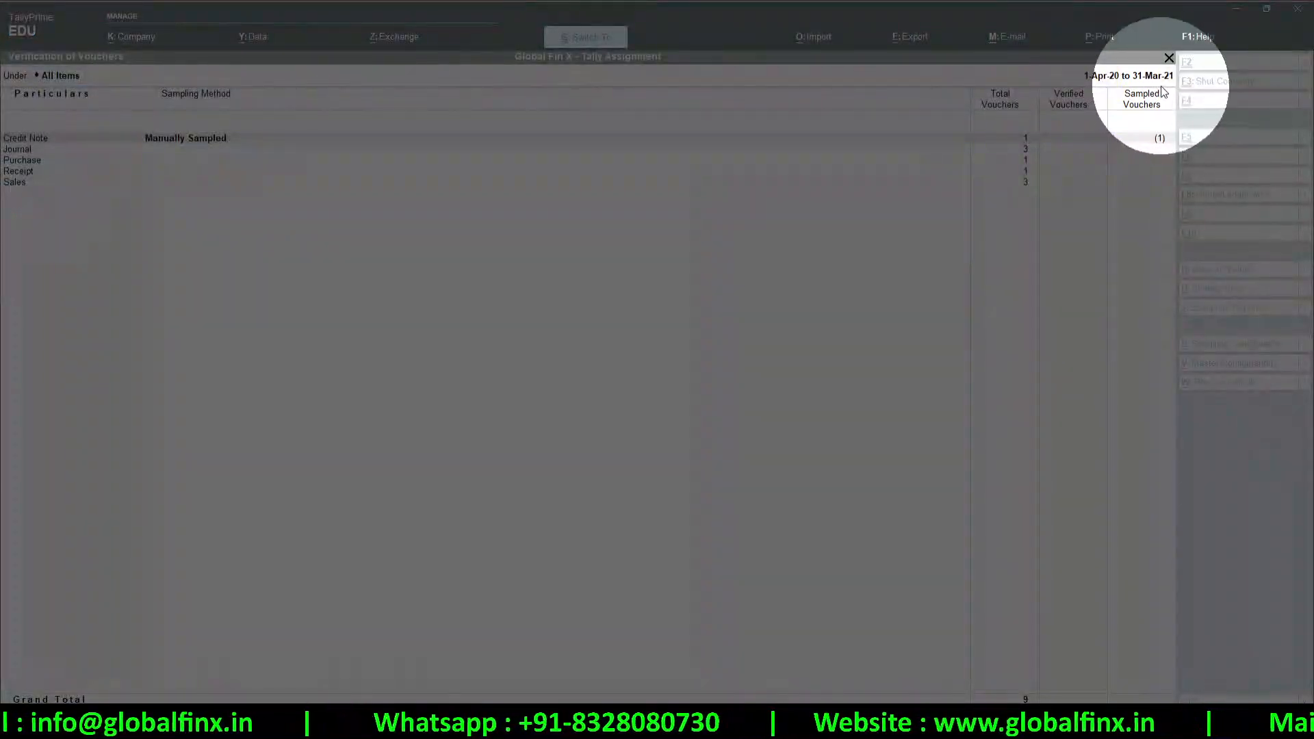
pyautogui.hotkey('alt', 'F2')
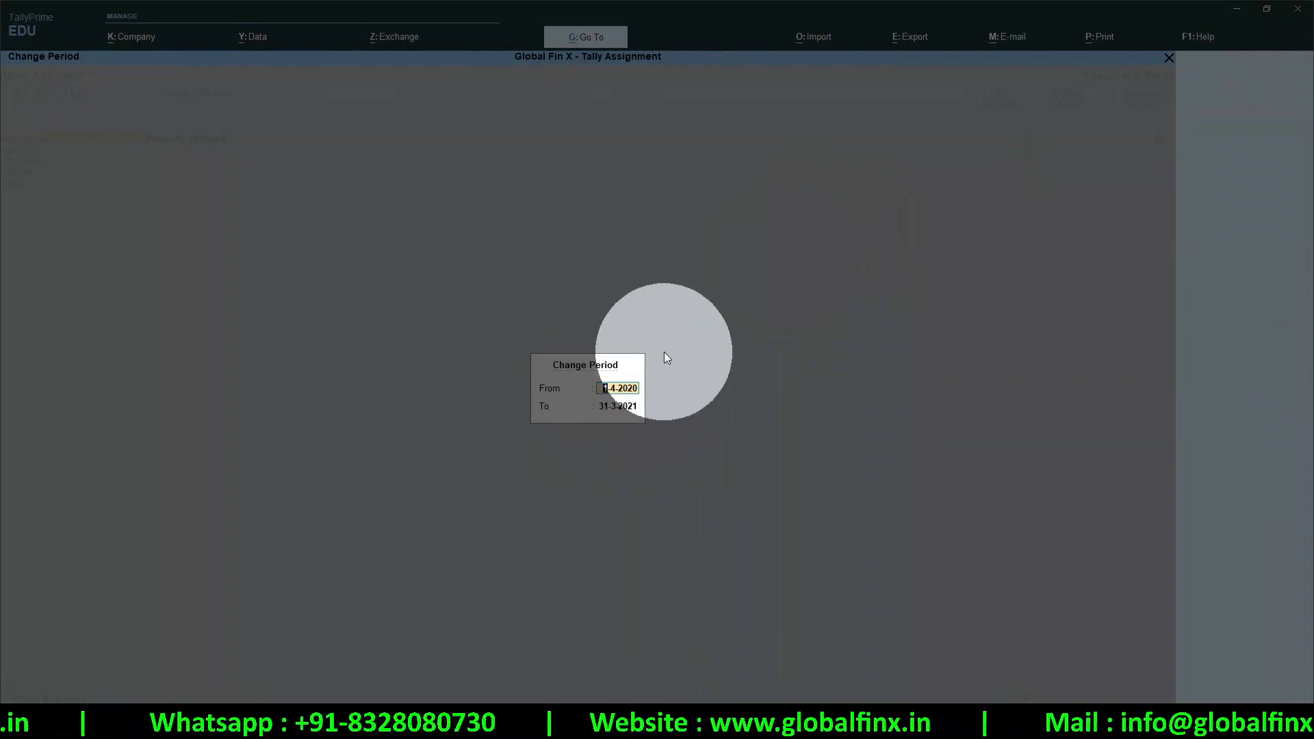
pyautogui.press('Escape')
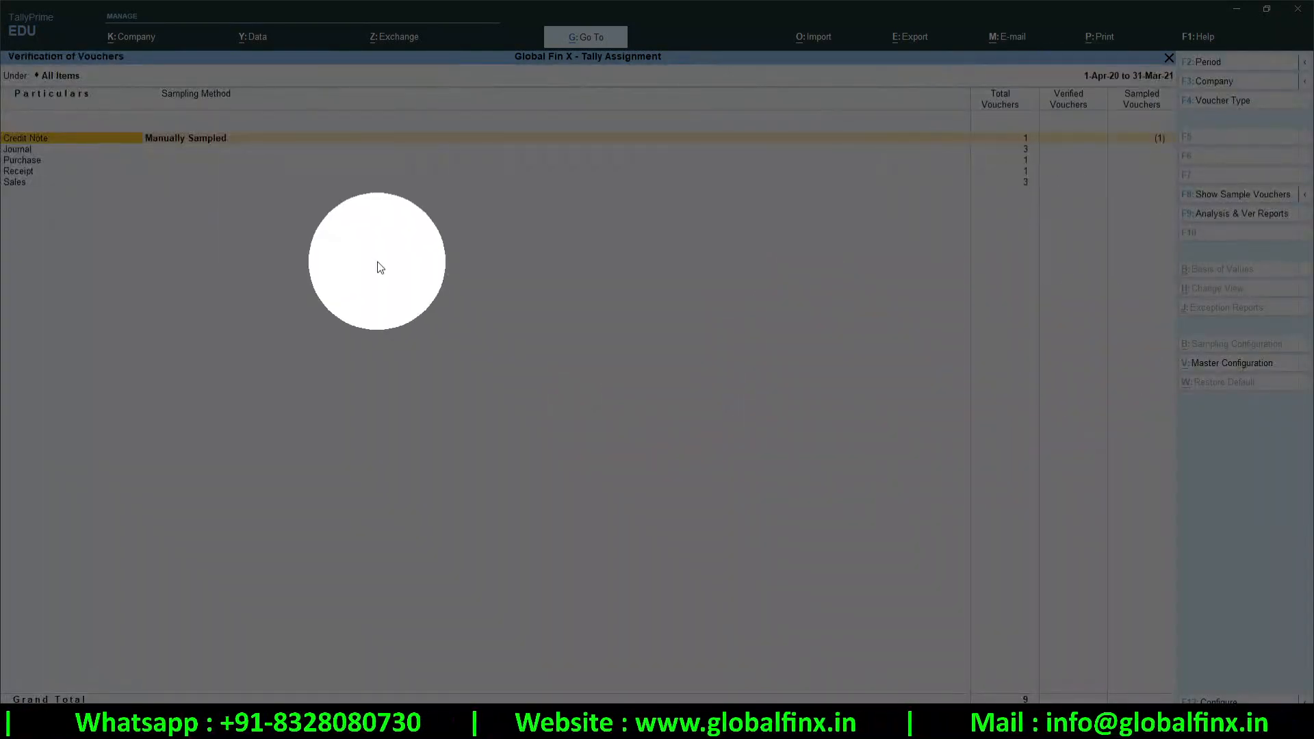
# Drill into the Sales row to show its Voucher Monthly Register
pyautogui.click(1002, 152)
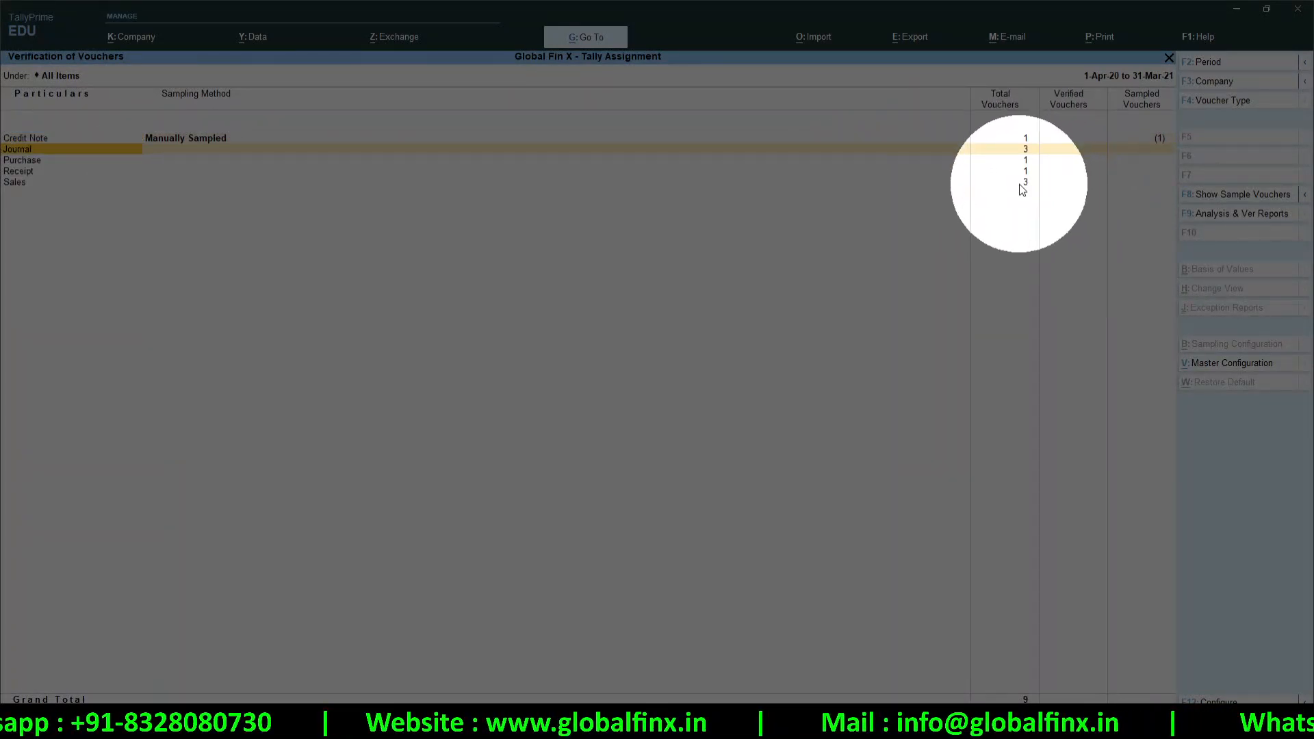
pyautogui.click(1016, 184)
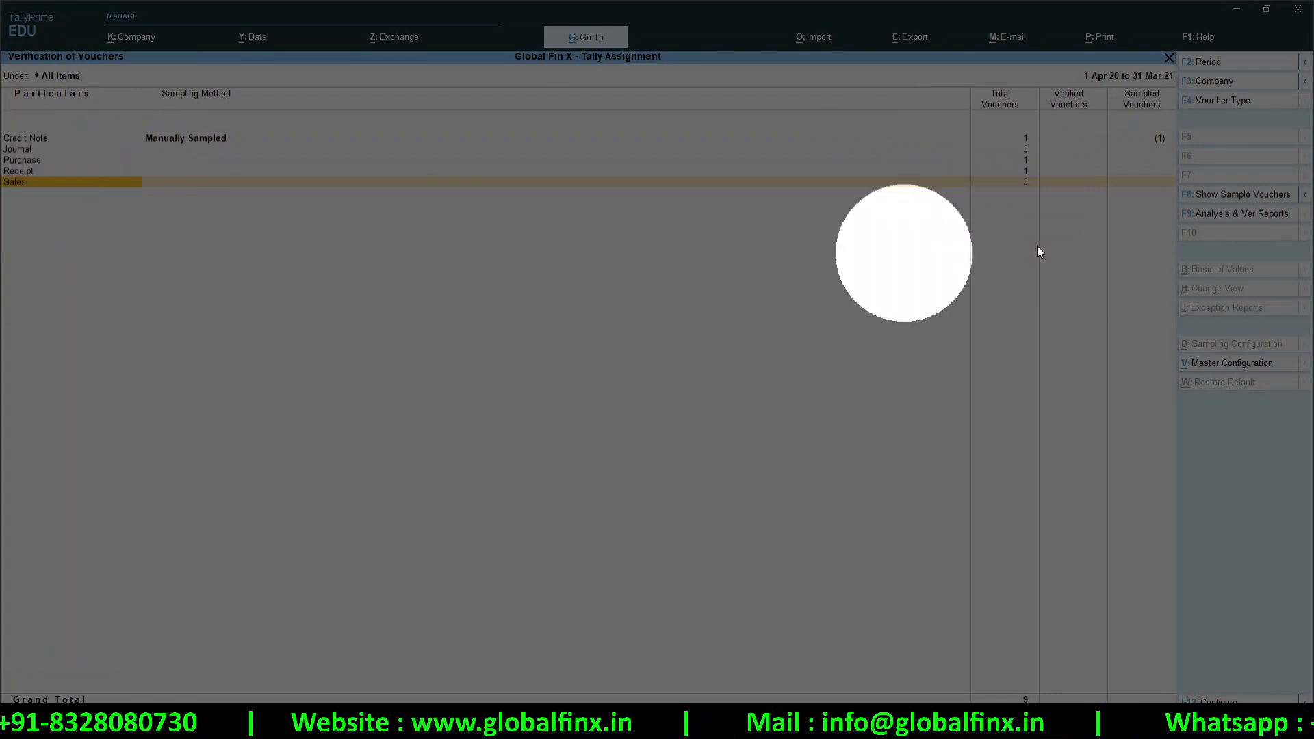
pyautogui.click(1024, 189)
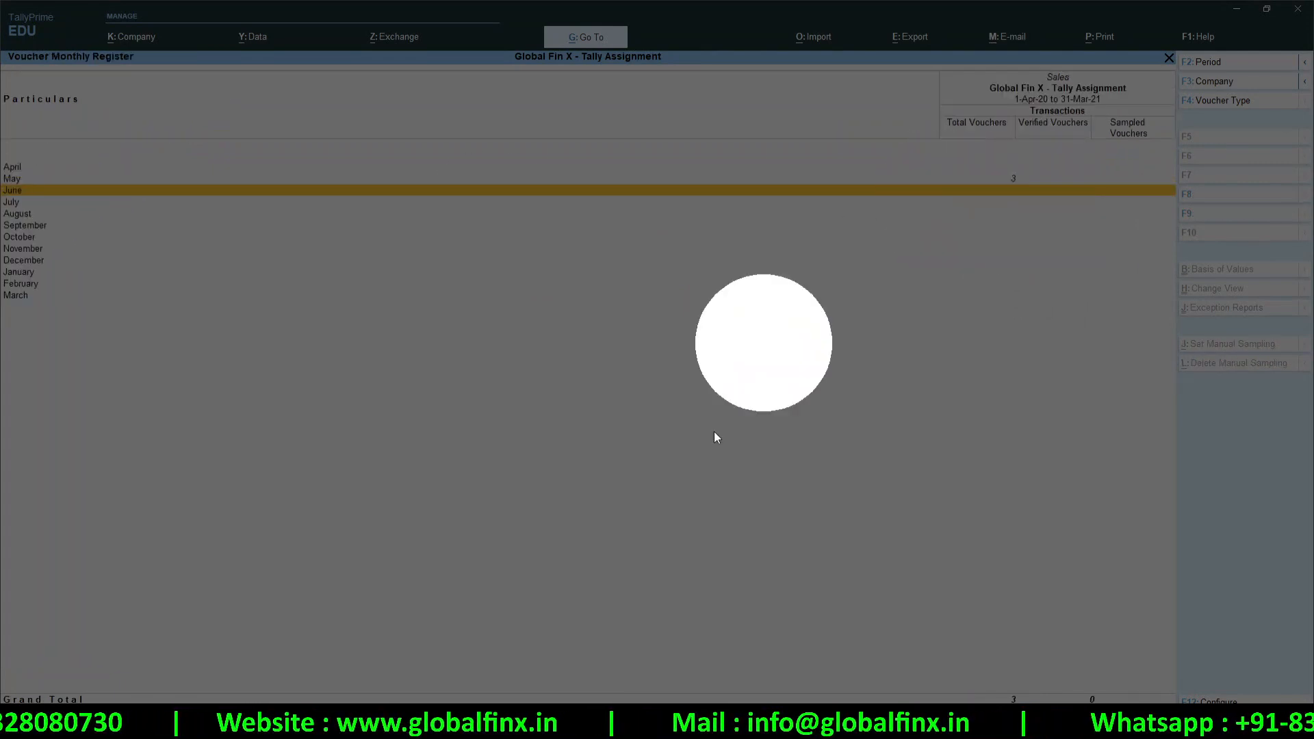
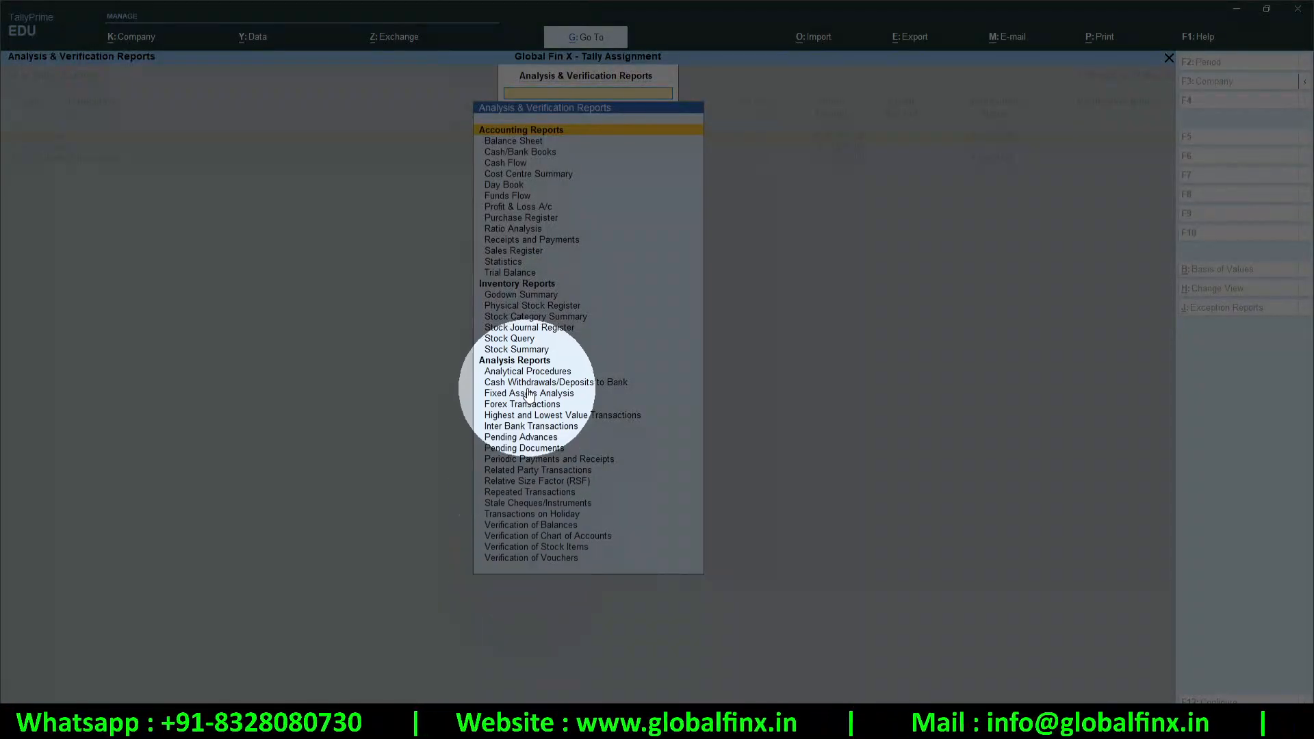
# Open the Verification of Vouchers report and briefly check the sales voucher list
pyautogui.click(551, 558)
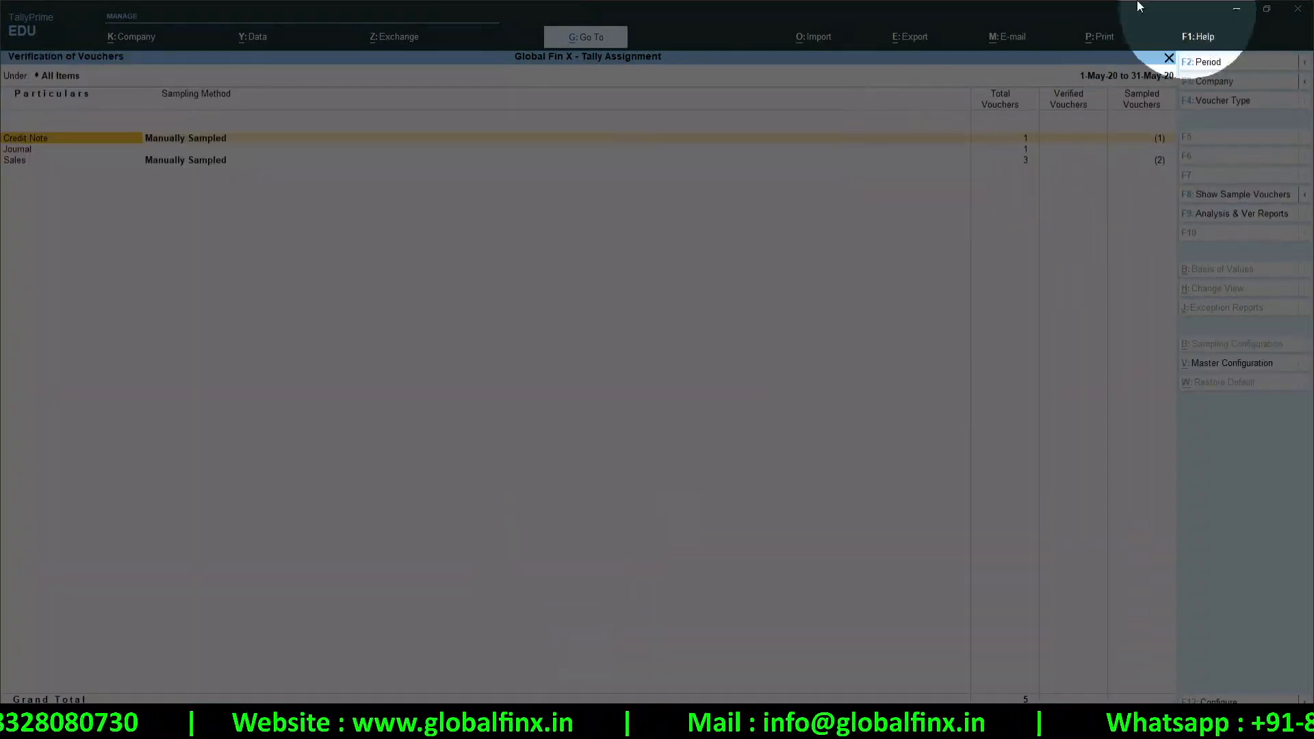
pyautogui.press('Down')
pyautogui.press('Down')
pyautogui.press('Return')
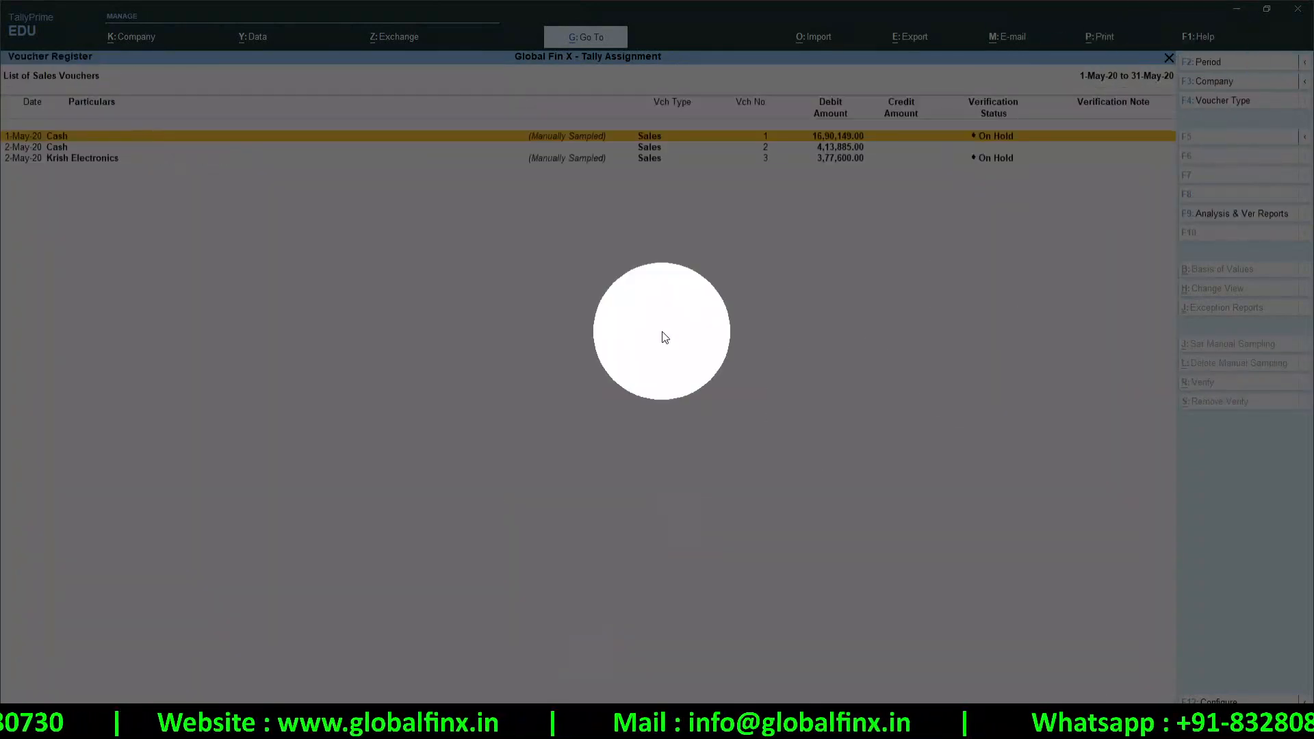
pyautogui.press('Escape')
pyautogui.press('Escape')
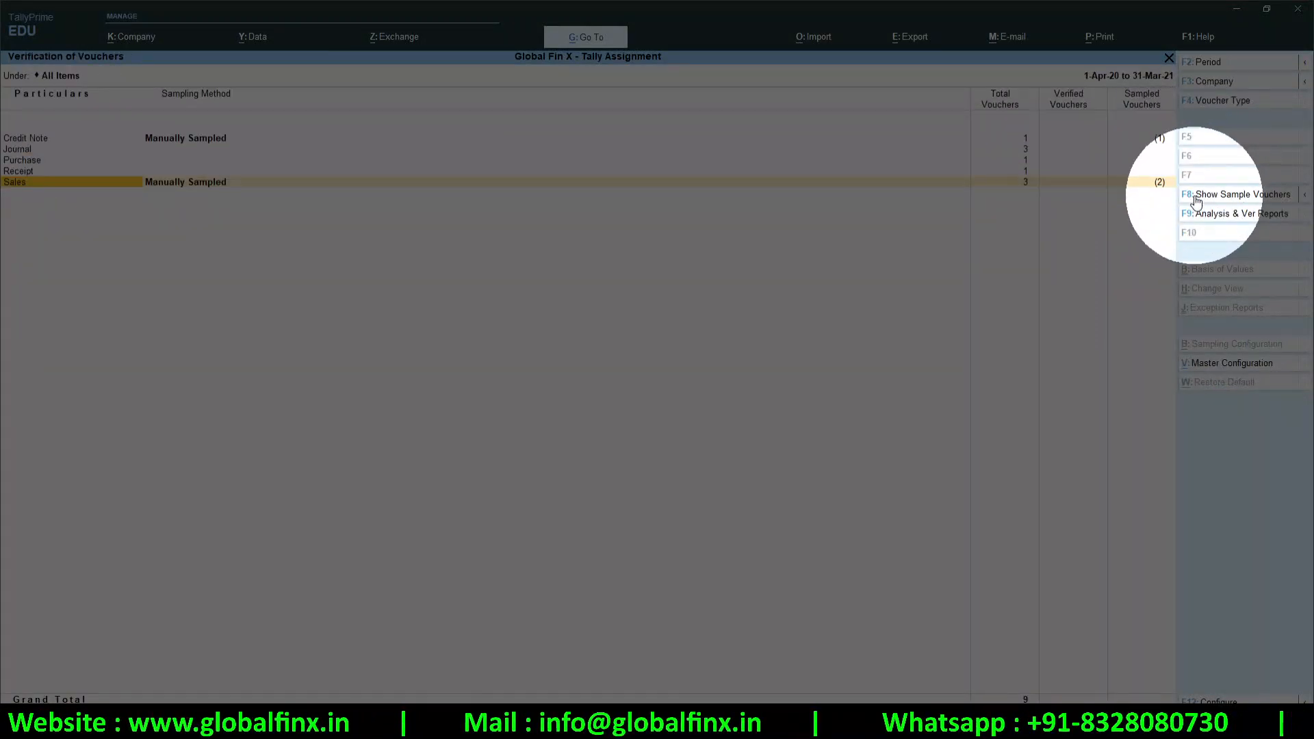
# Show only the sample vouchers and drill into Sales for May 2020
pyautogui.click(1256, 198)
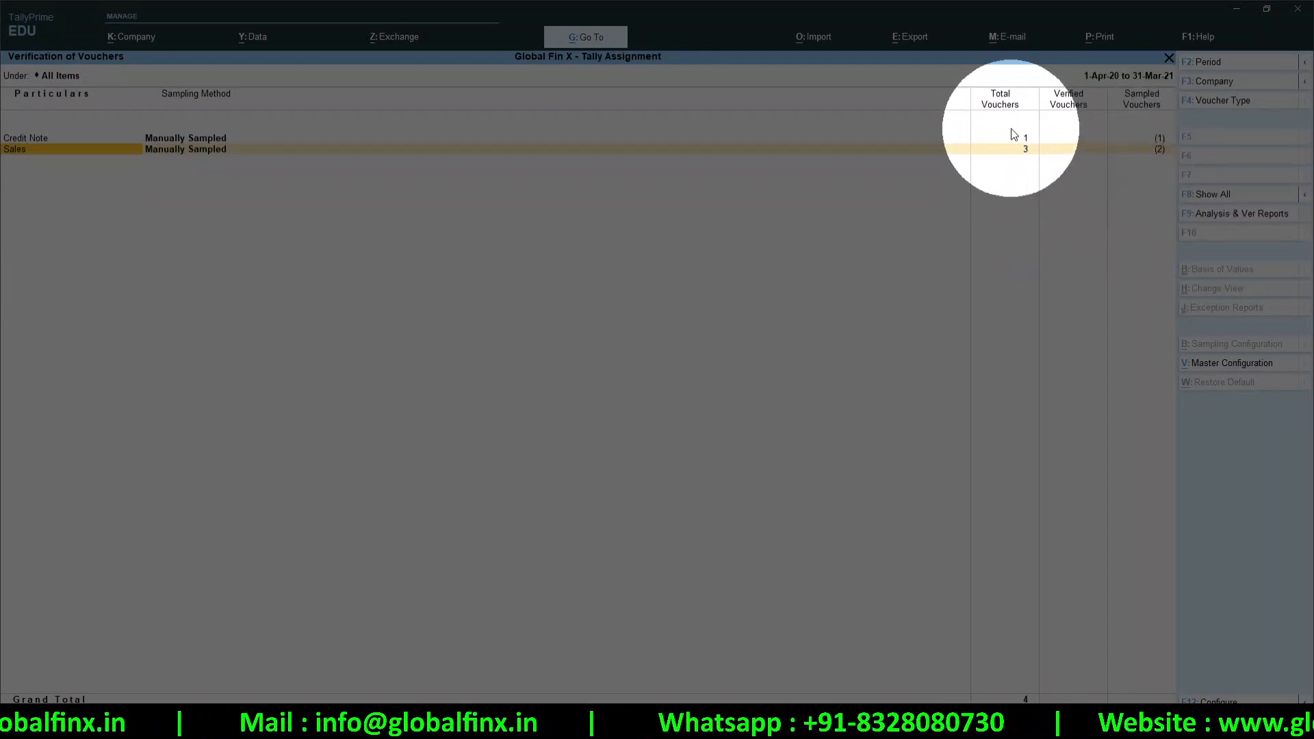
pyautogui.click(1014, 148)
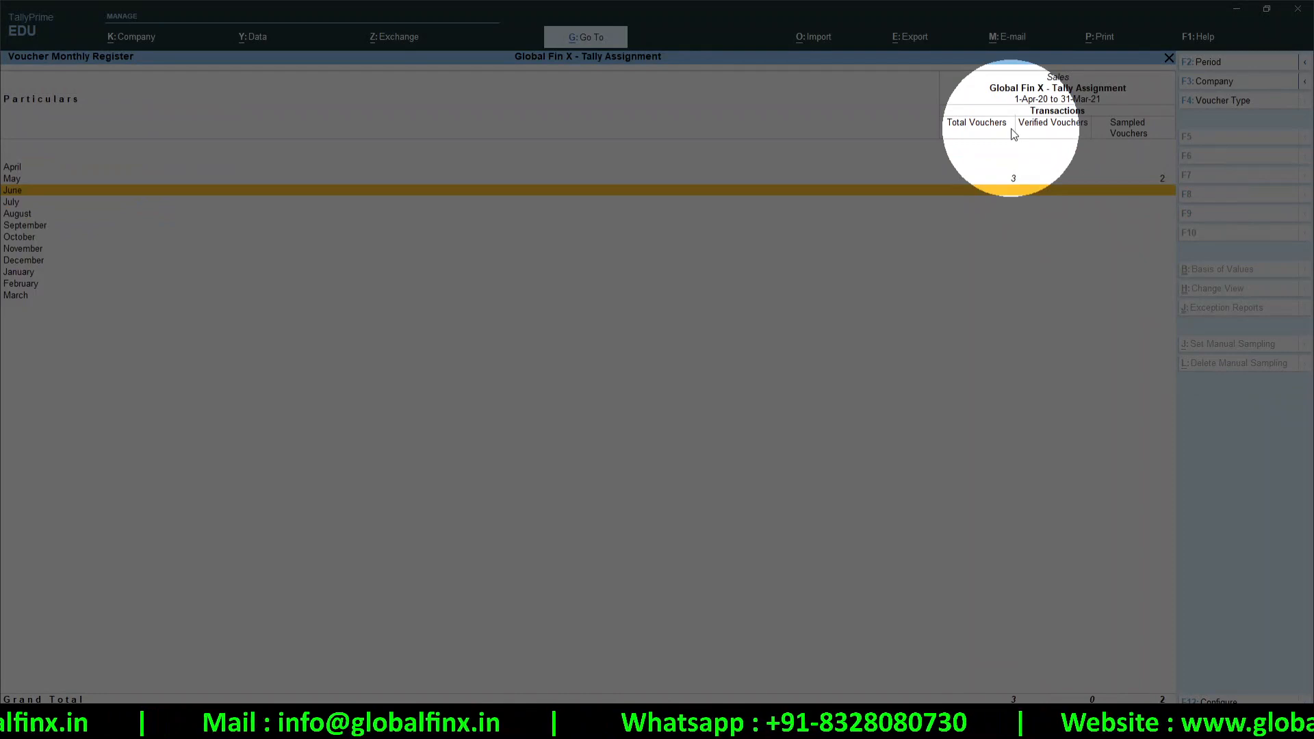
pyautogui.click(1088, 179)
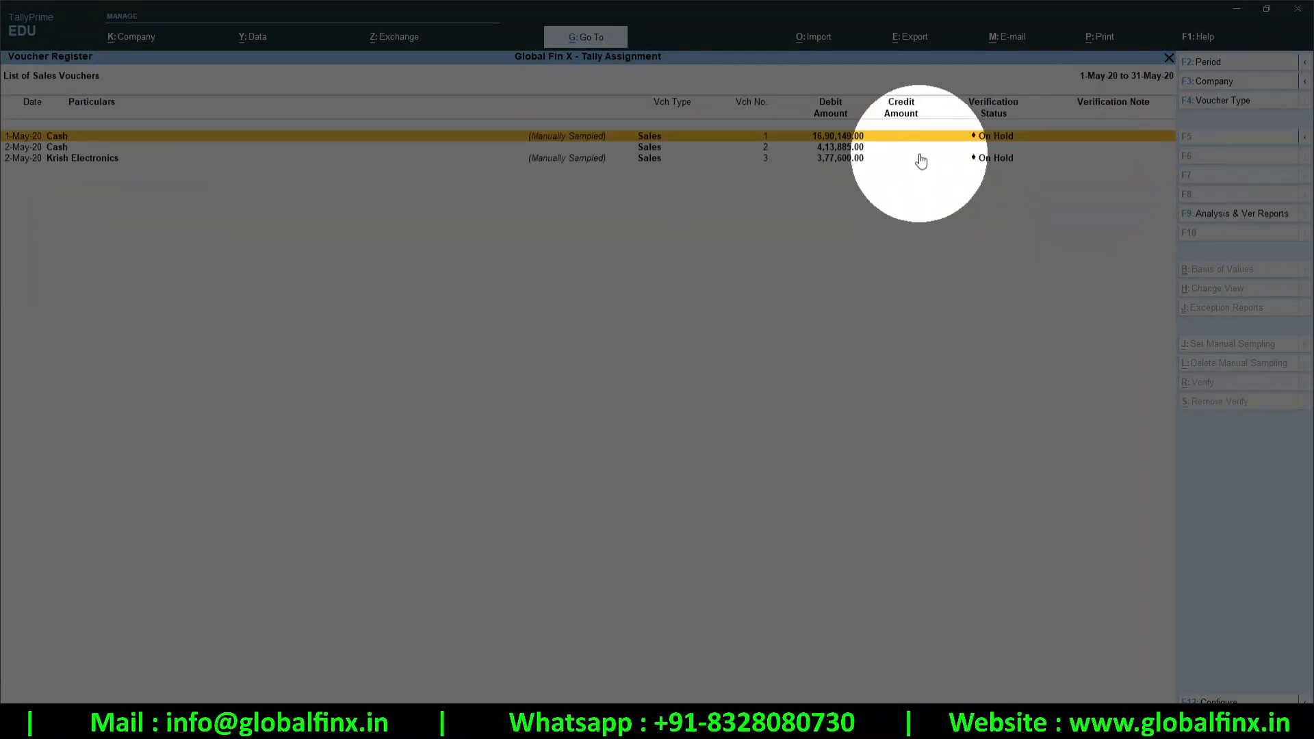
# Mark the 1-May-20 Cash voucher Internal Observation, noting 'Verified with Bank Receipts as well'
pyautogui.click(1009, 141)
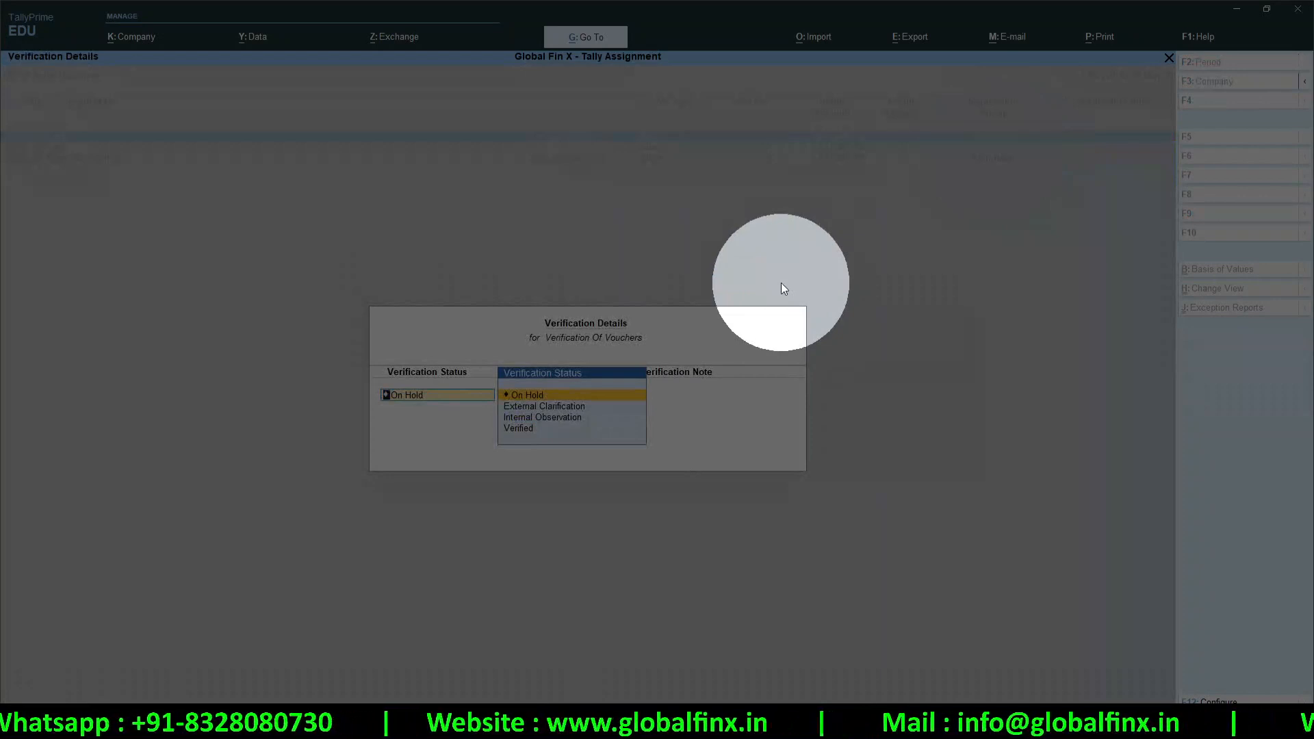
pyautogui.click(561, 418)
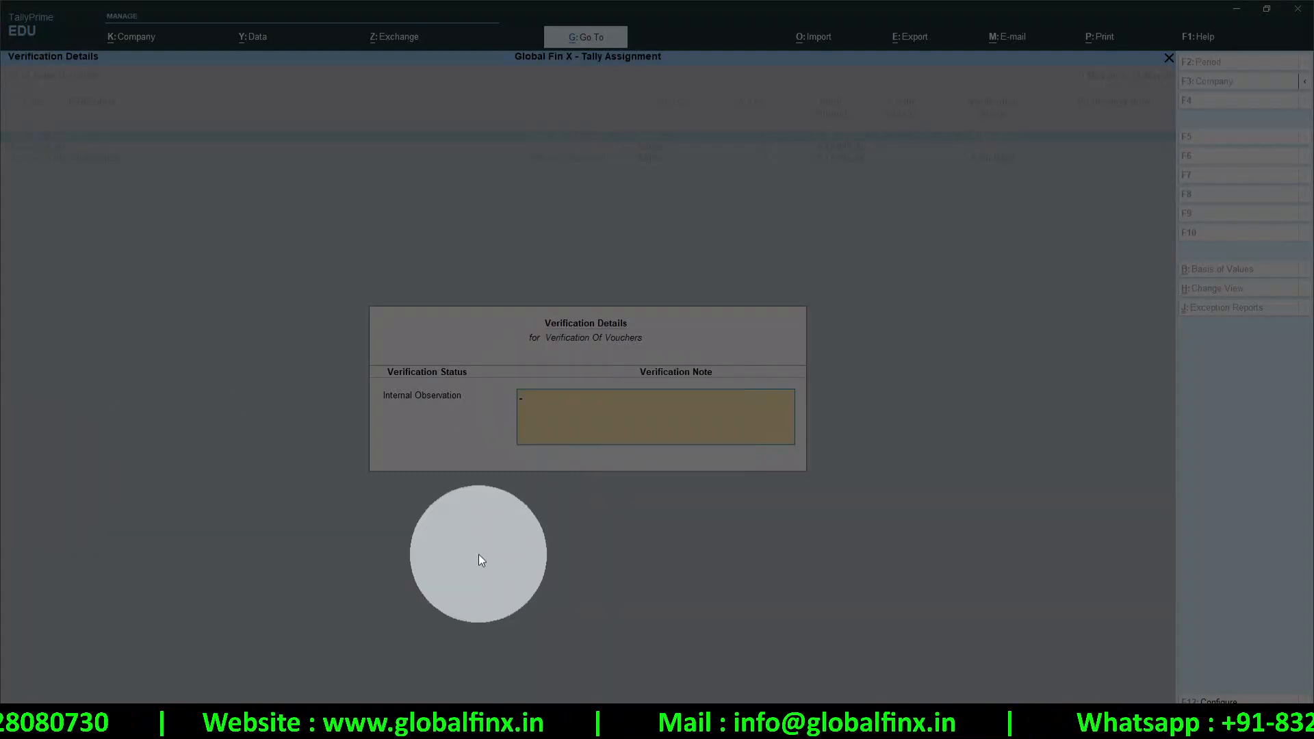
pyautogui.press('Return')
pyautogui.press('Escape')
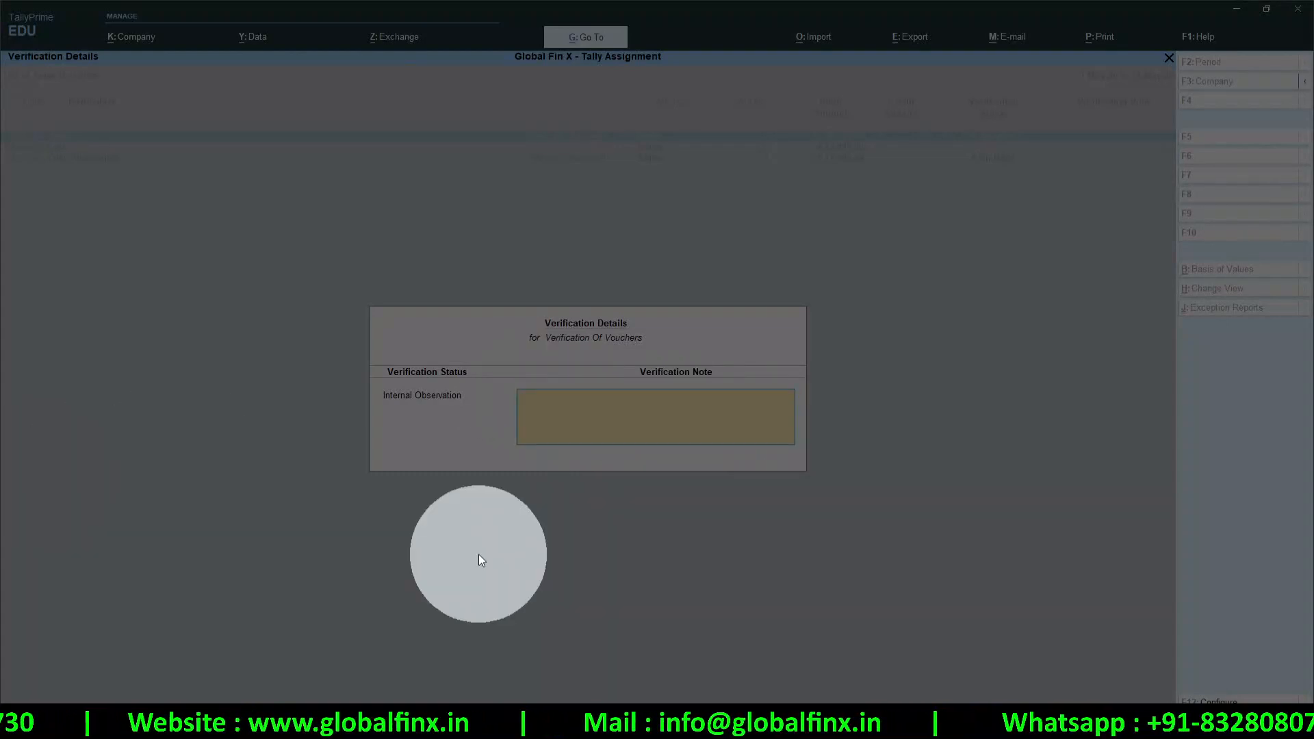
pyautogui.write('Ver')
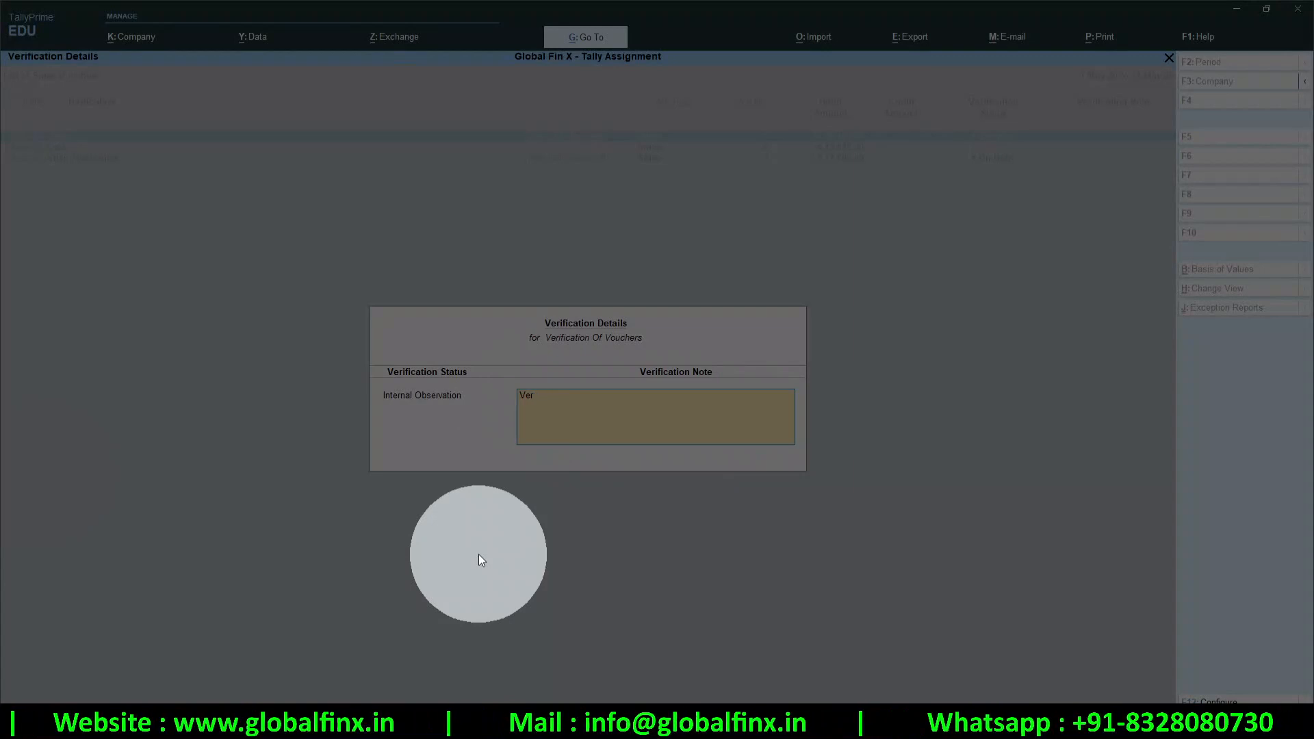
pyautogui.write('ufuied with Bank Receipts as well')
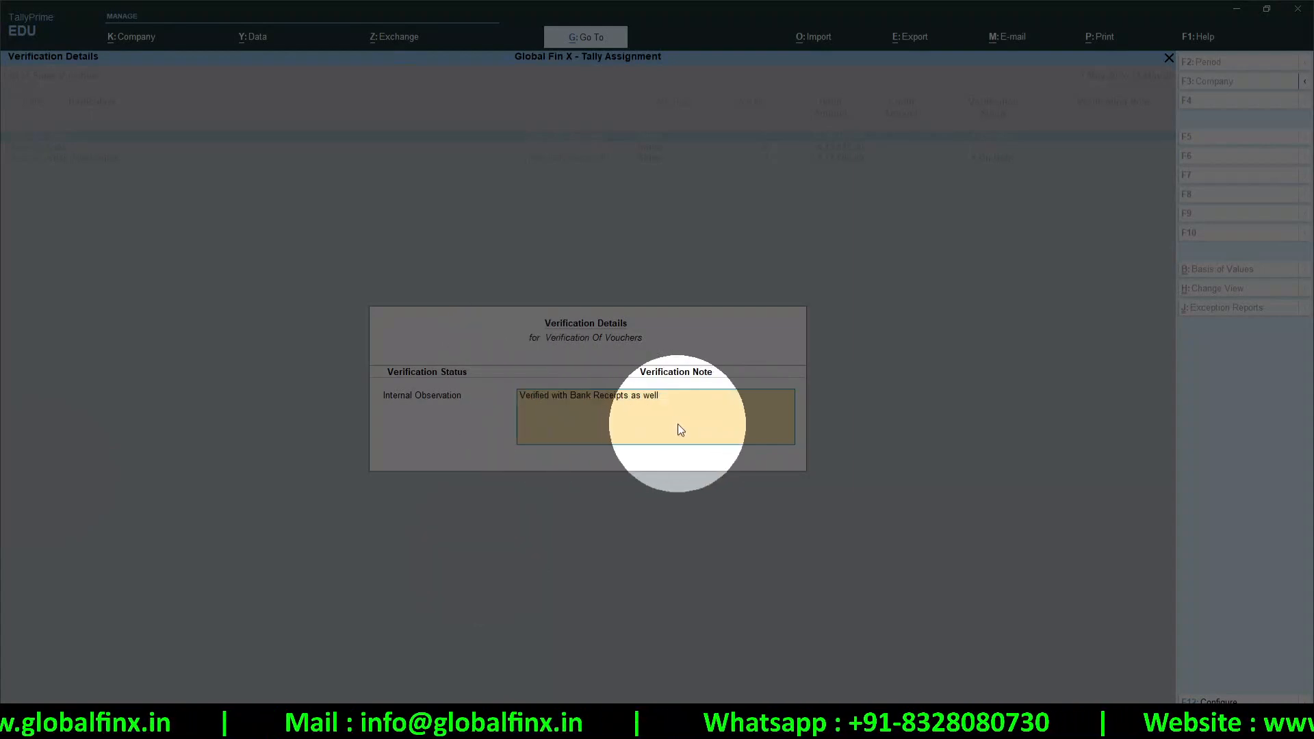
pyautogui.press('Return')
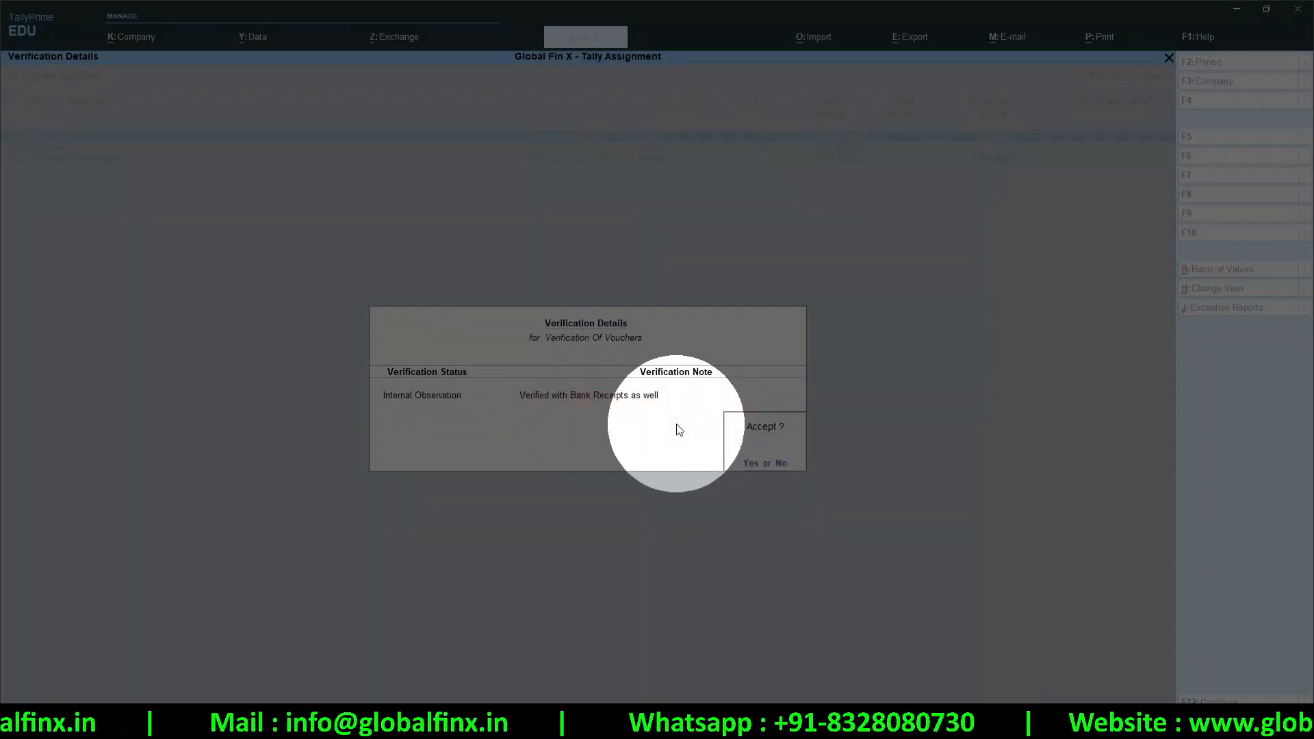
pyautogui.press('Return')
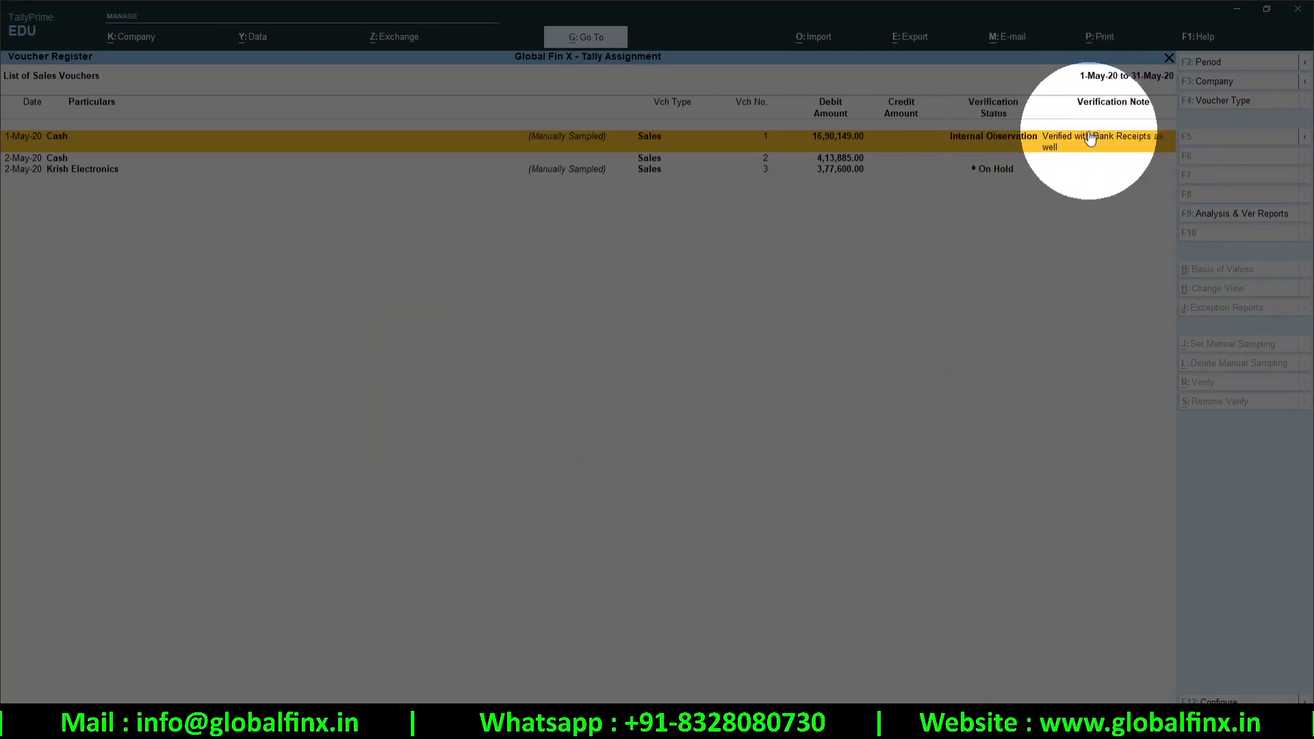
# Set Krish Electronics' voucher to External Clarification, 'Received Ledger Copy from the customer', from Any
pyautogui.click(985, 174)
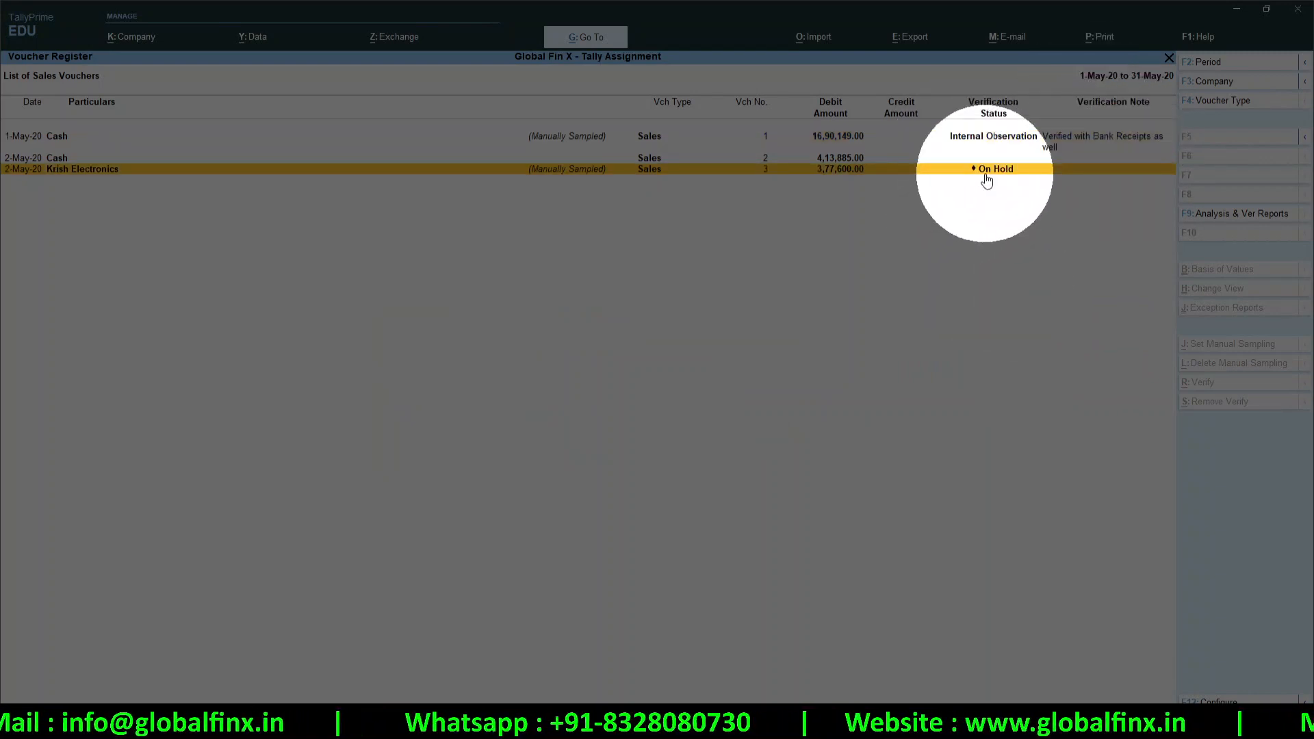
pyautogui.press('space')
pyautogui.hotkey('alt', 'r')
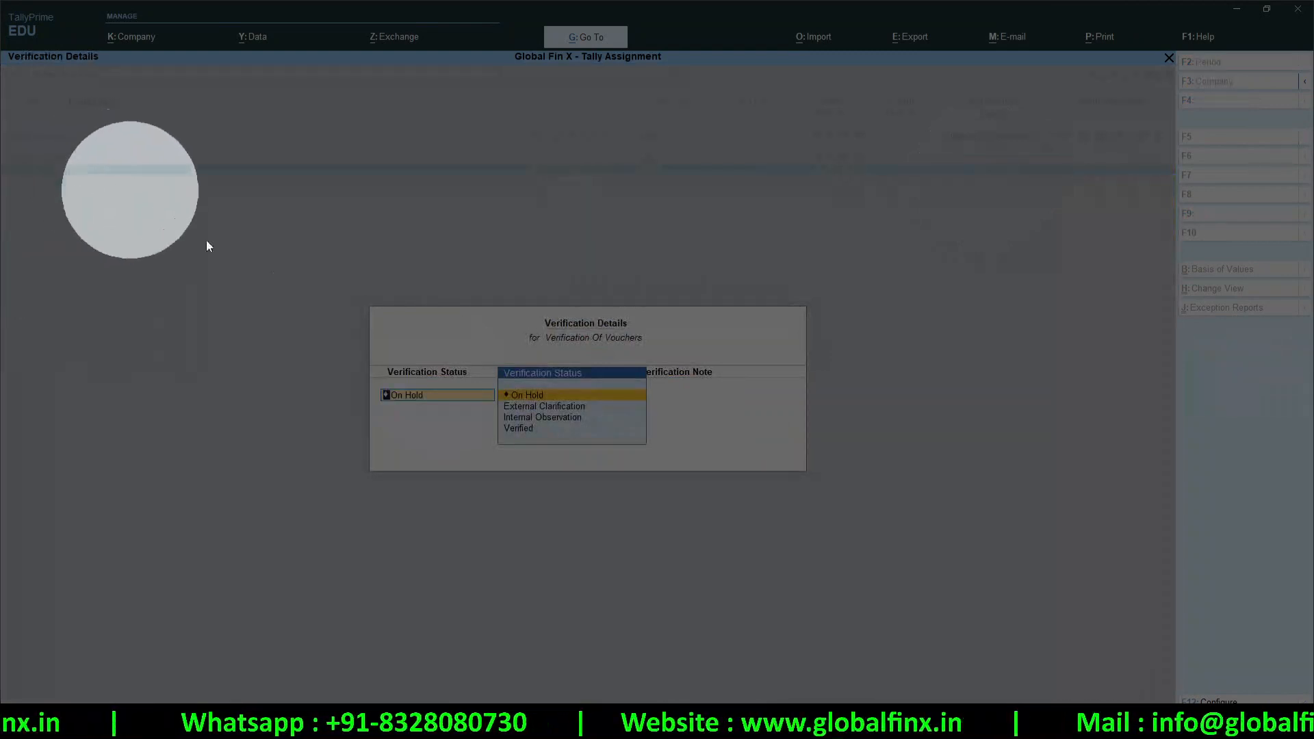
pyautogui.click(529, 409)
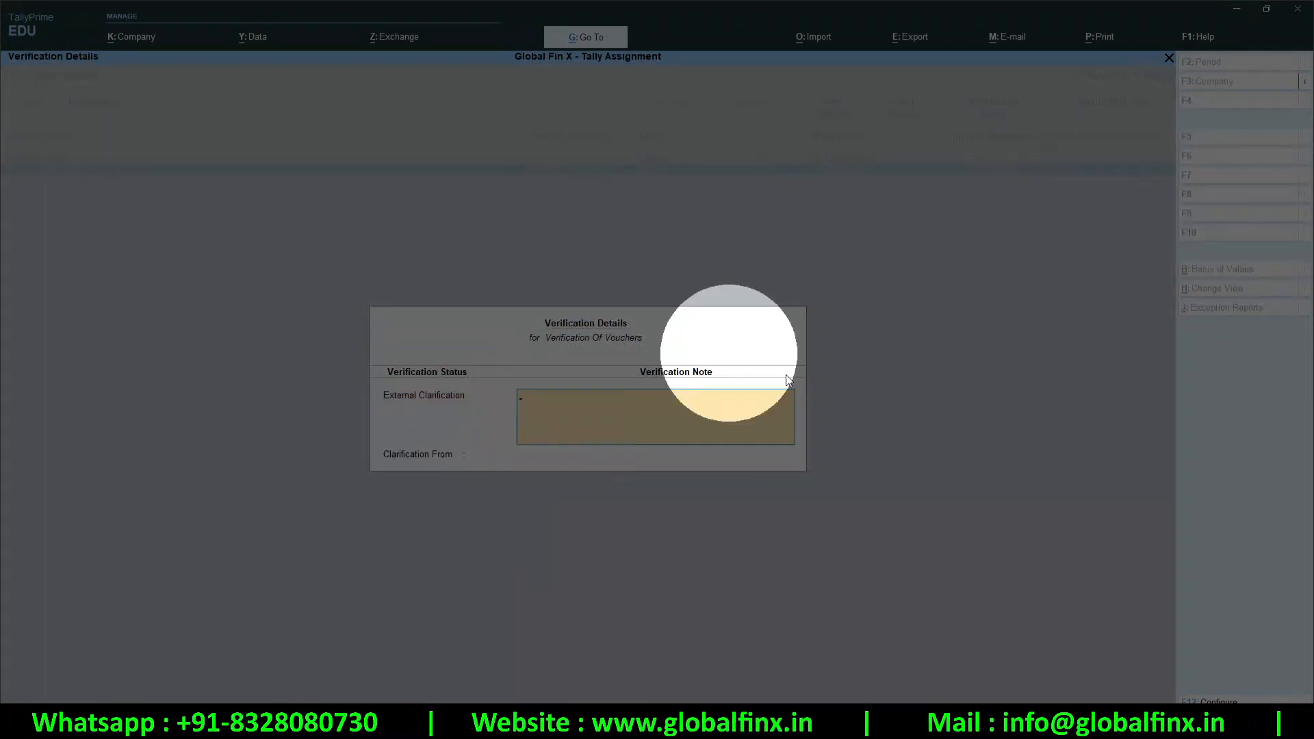
pyautogui.write('Rece')
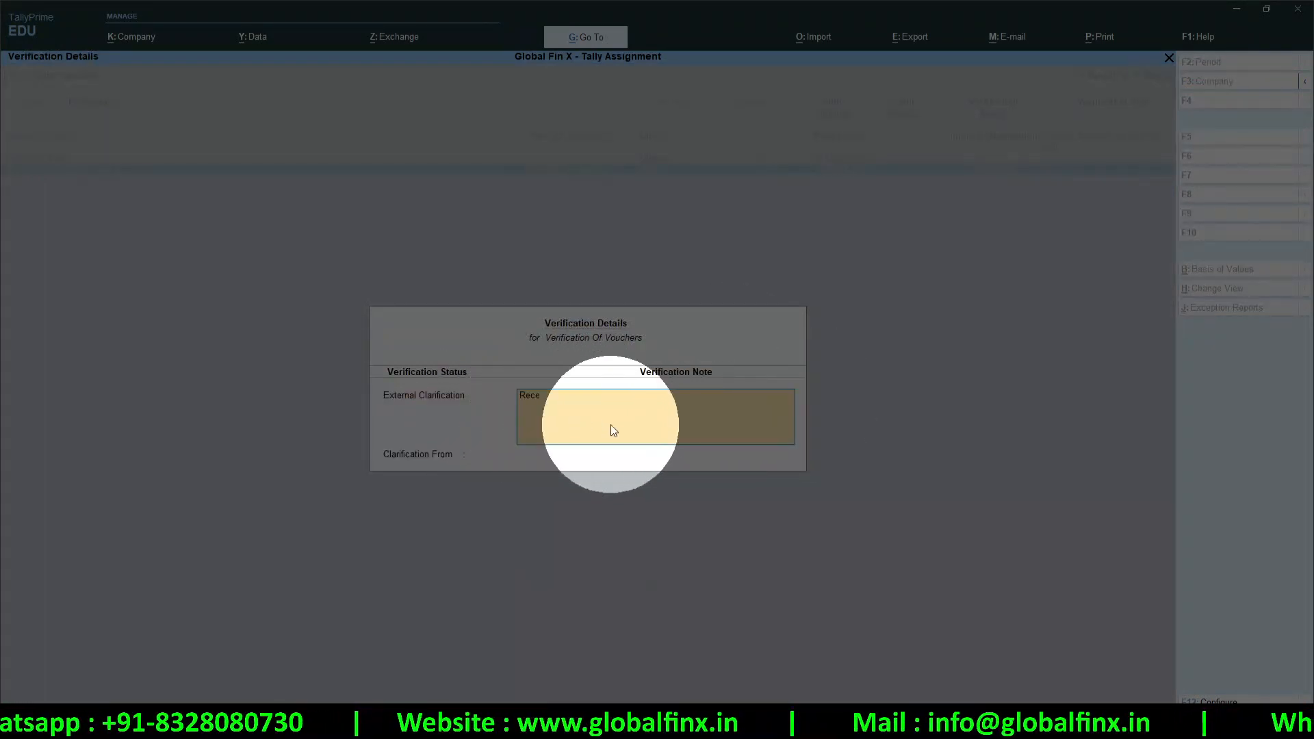
pyautogui.write('ived L')
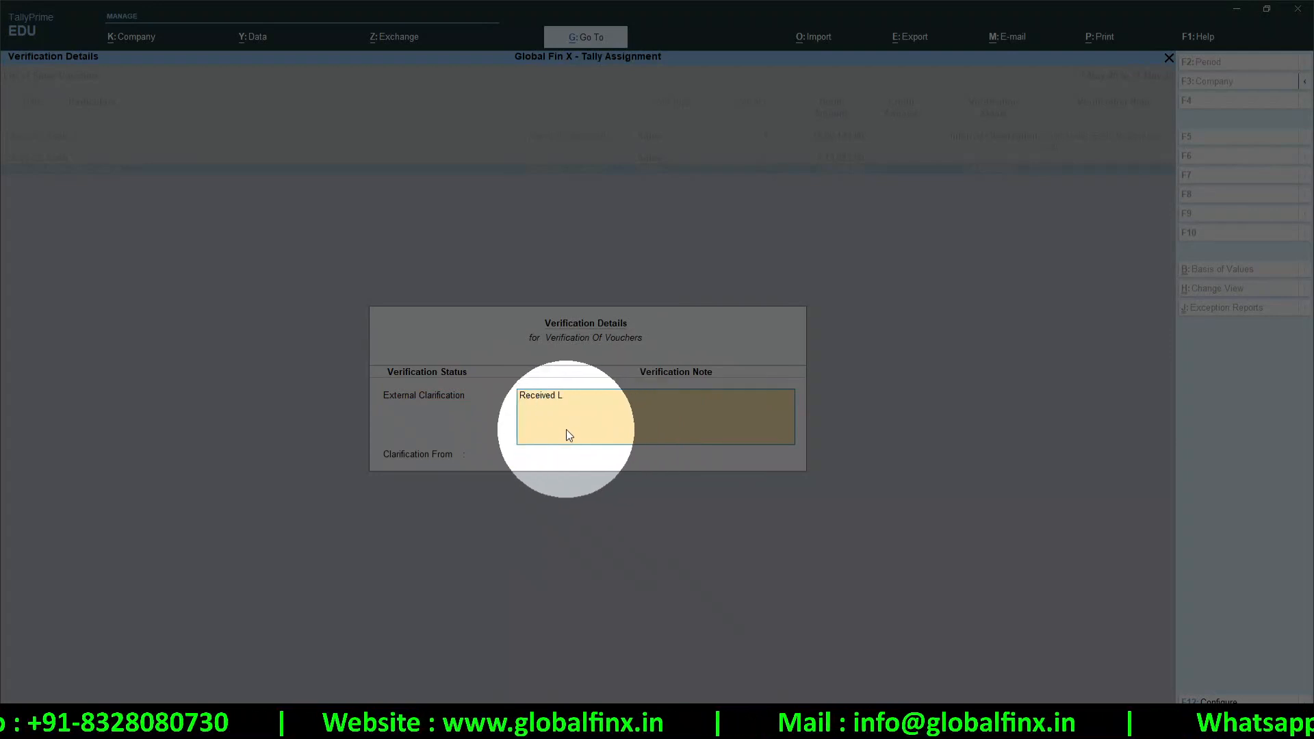
pyautogui.write('edger Copy fro')
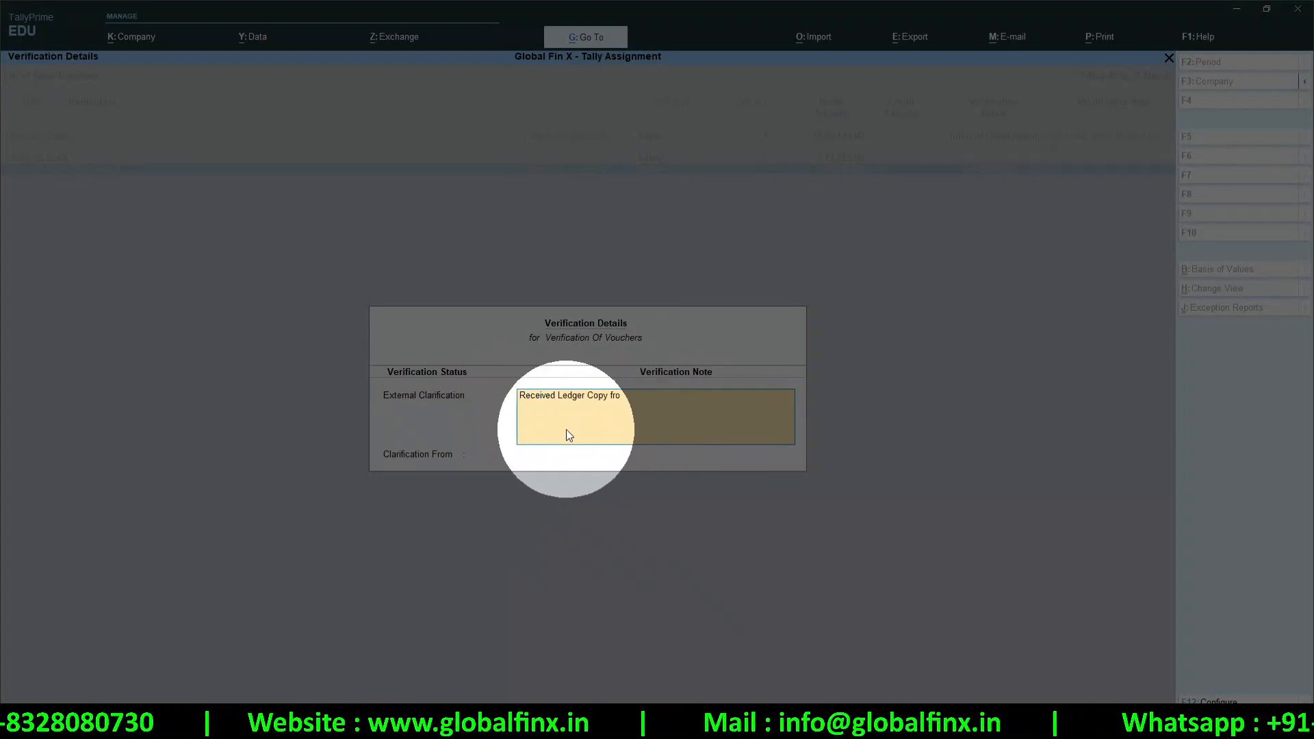
pyautogui.write('m the customer')
pyautogui.press('Return')
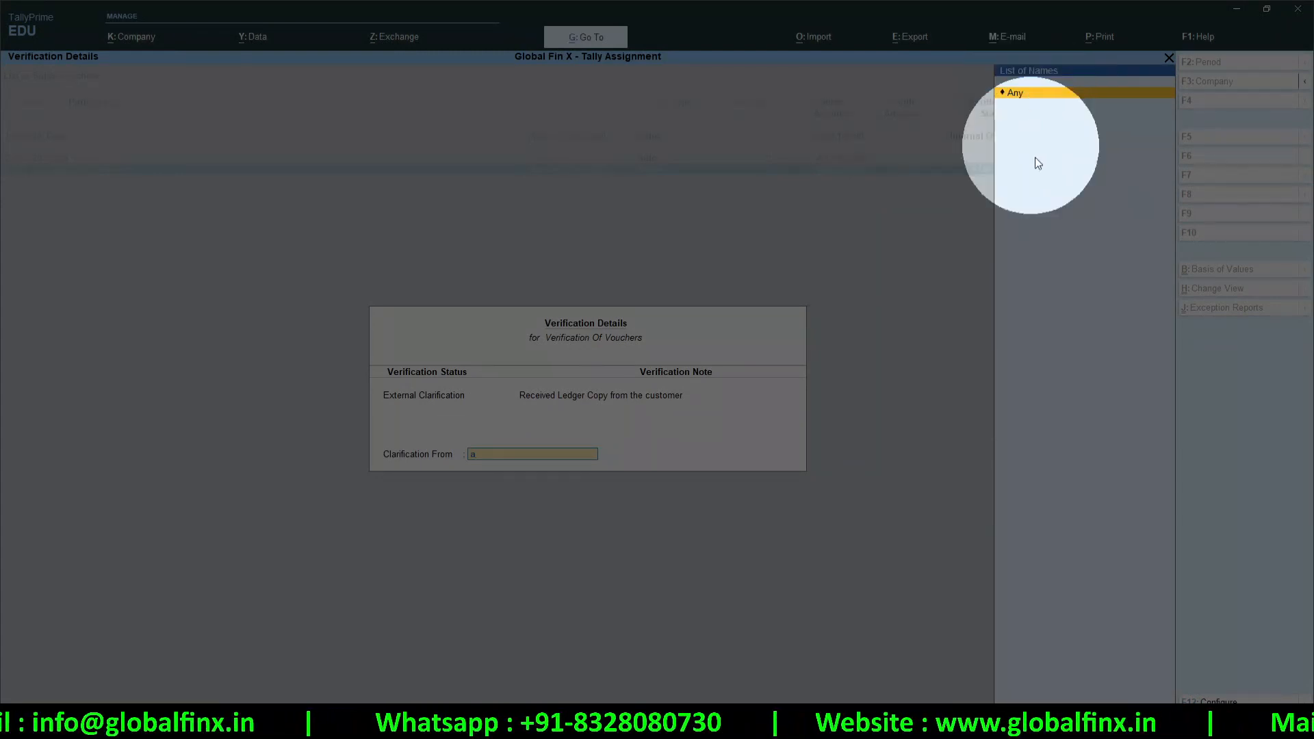
pyautogui.click(1021, 89)
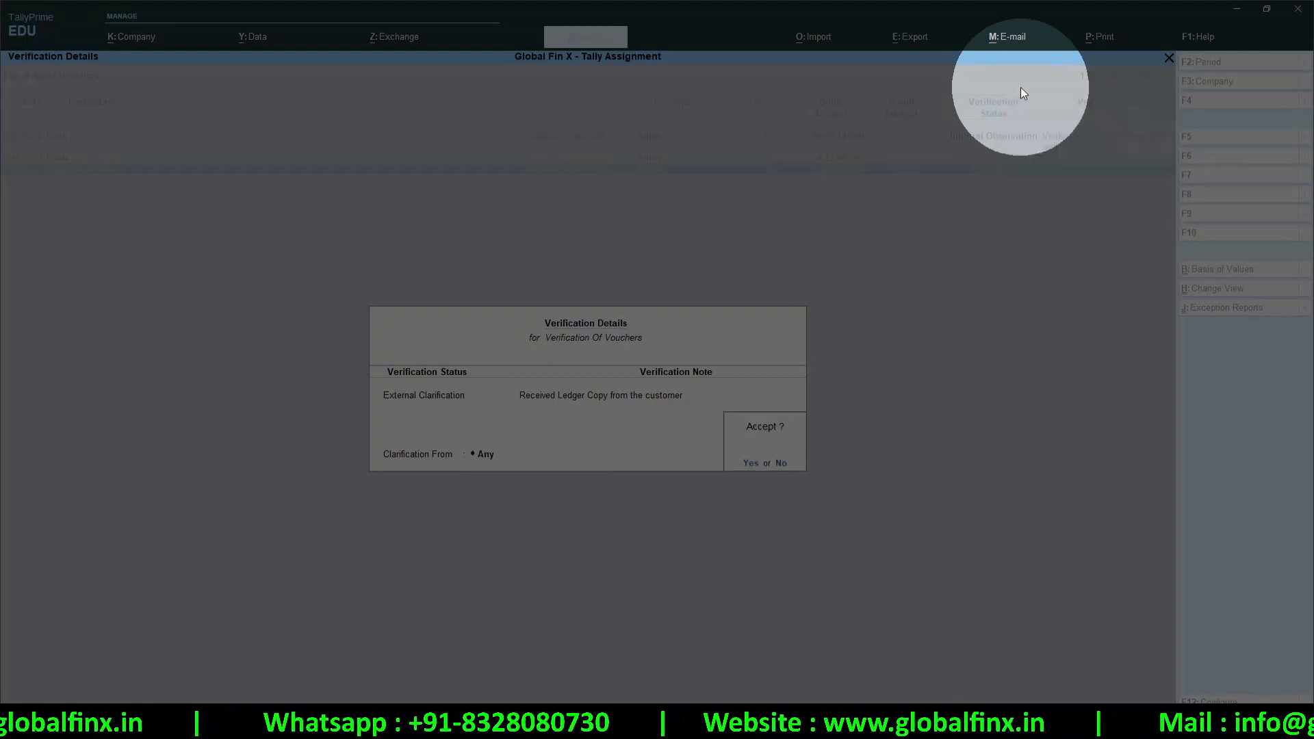
pyautogui.click(751, 463)
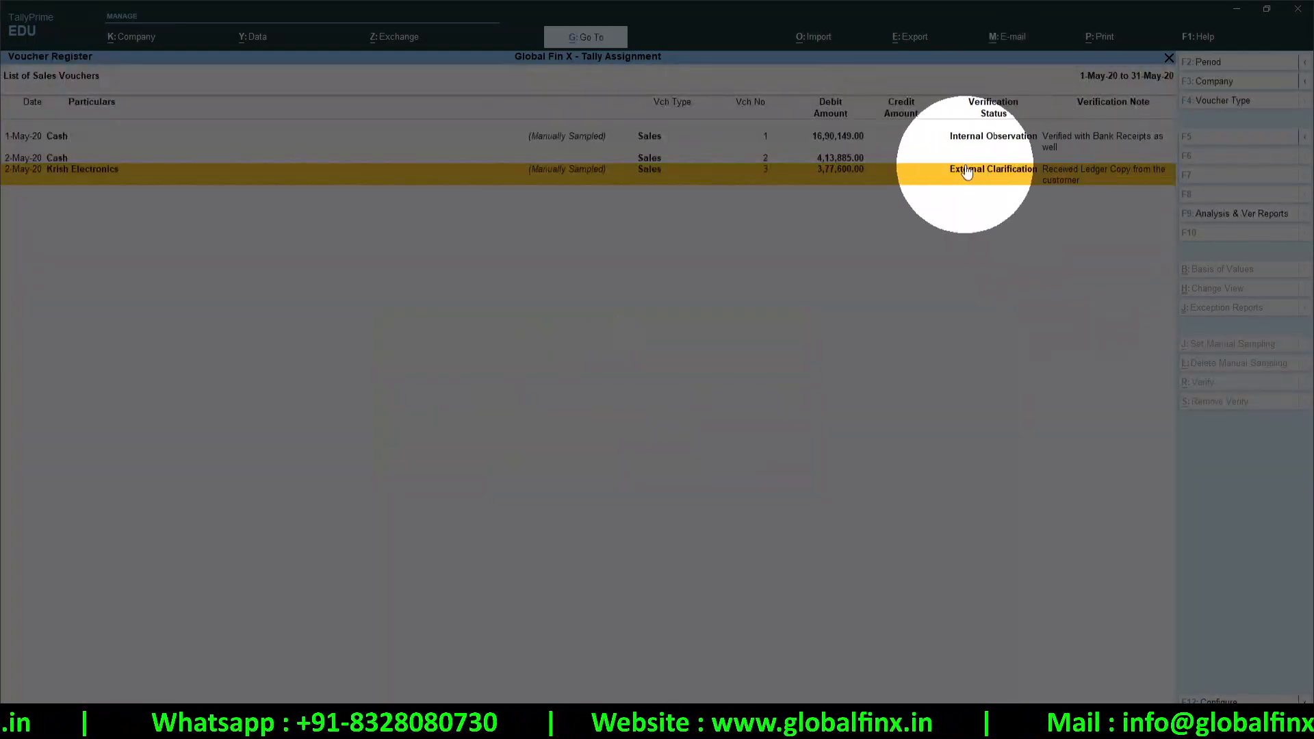
# Mark the verification as complete with Yes, then return to the Sales monthly register
pyautogui.press('Escape')
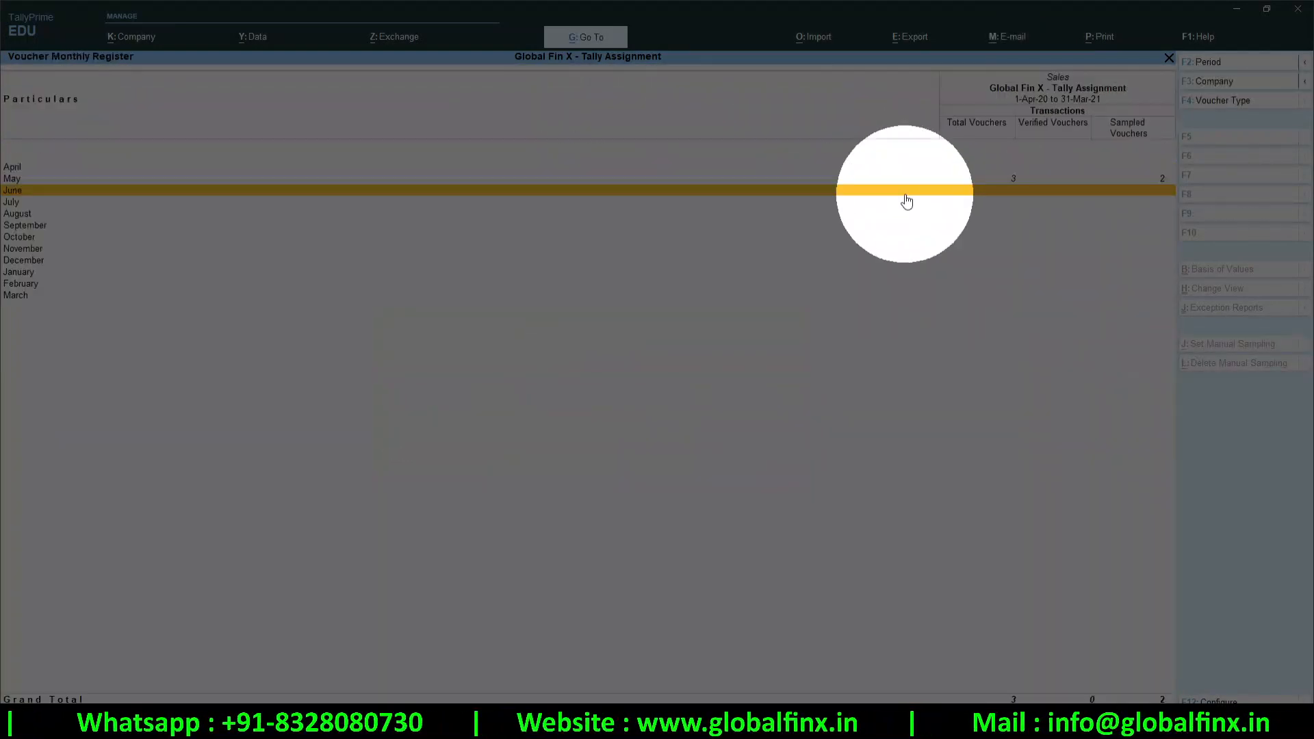
pyautogui.press('Escape')
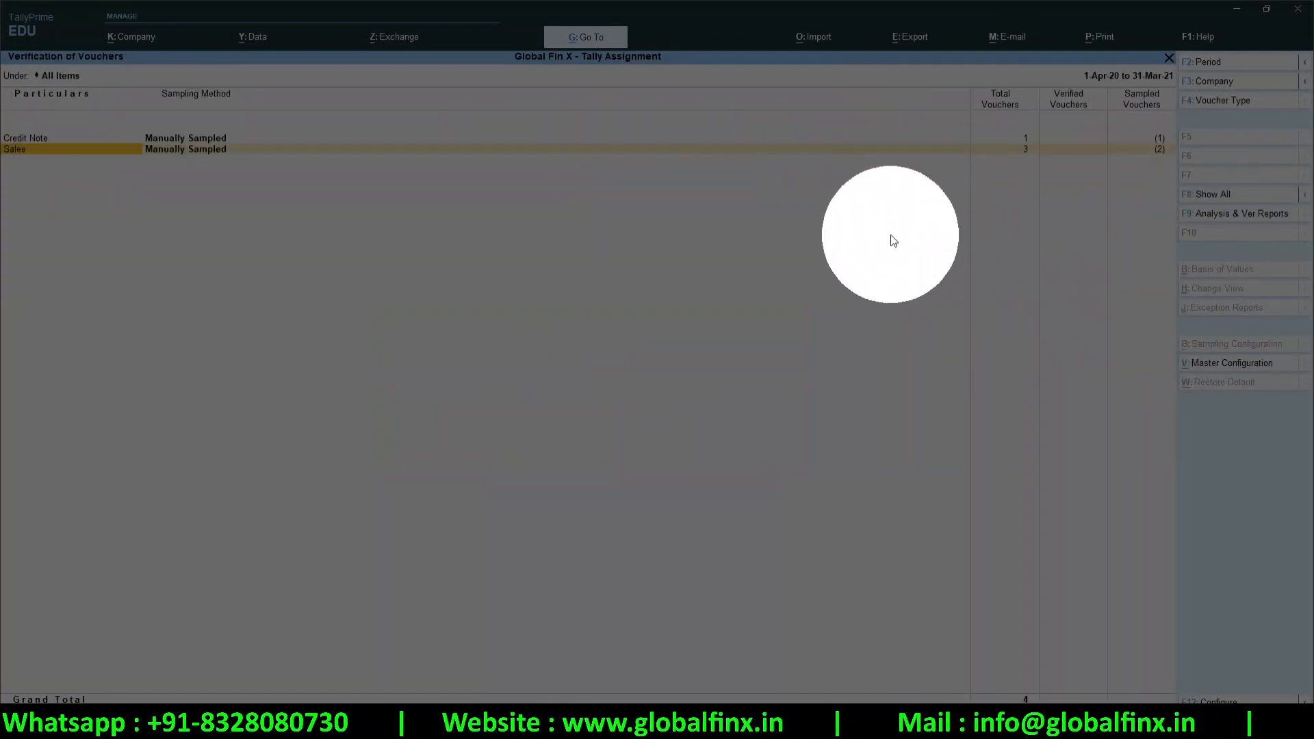
pyautogui.press('Escape')
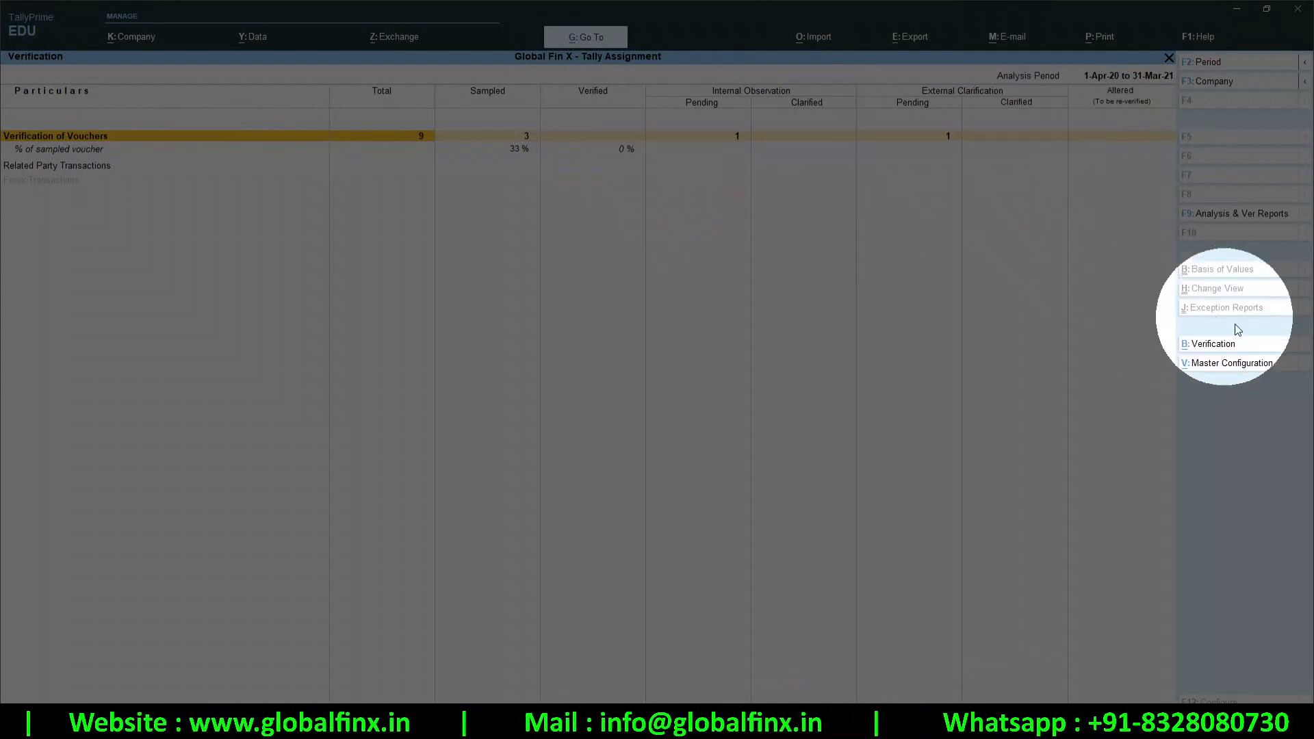
pyautogui.click(1197, 343)
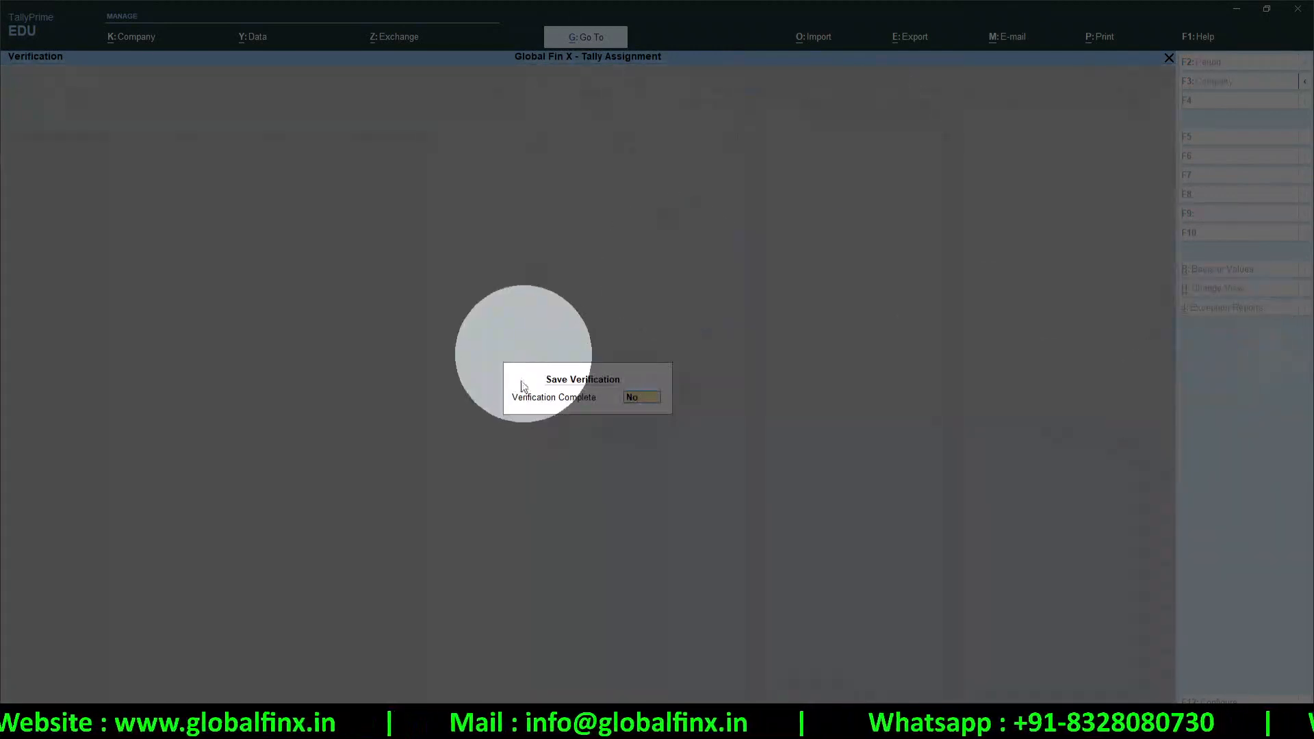
pyautogui.write('y')
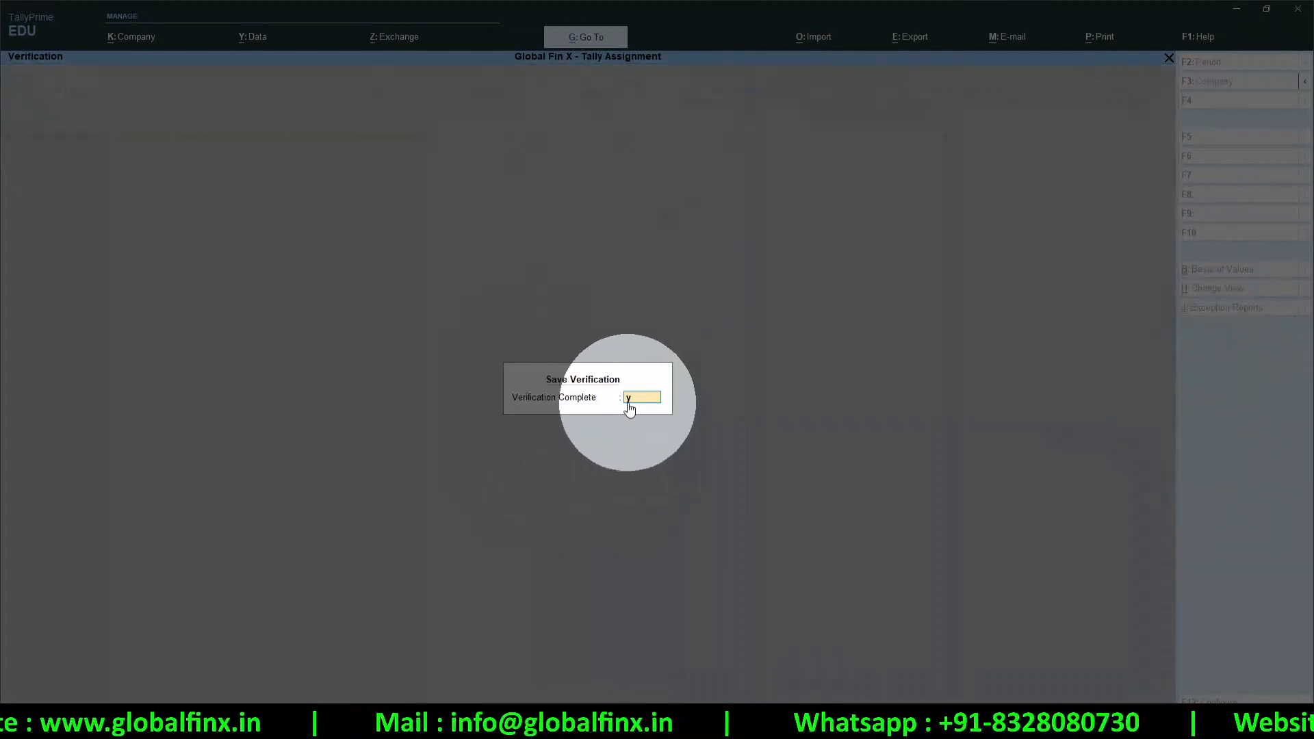
pyautogui.press('Return')
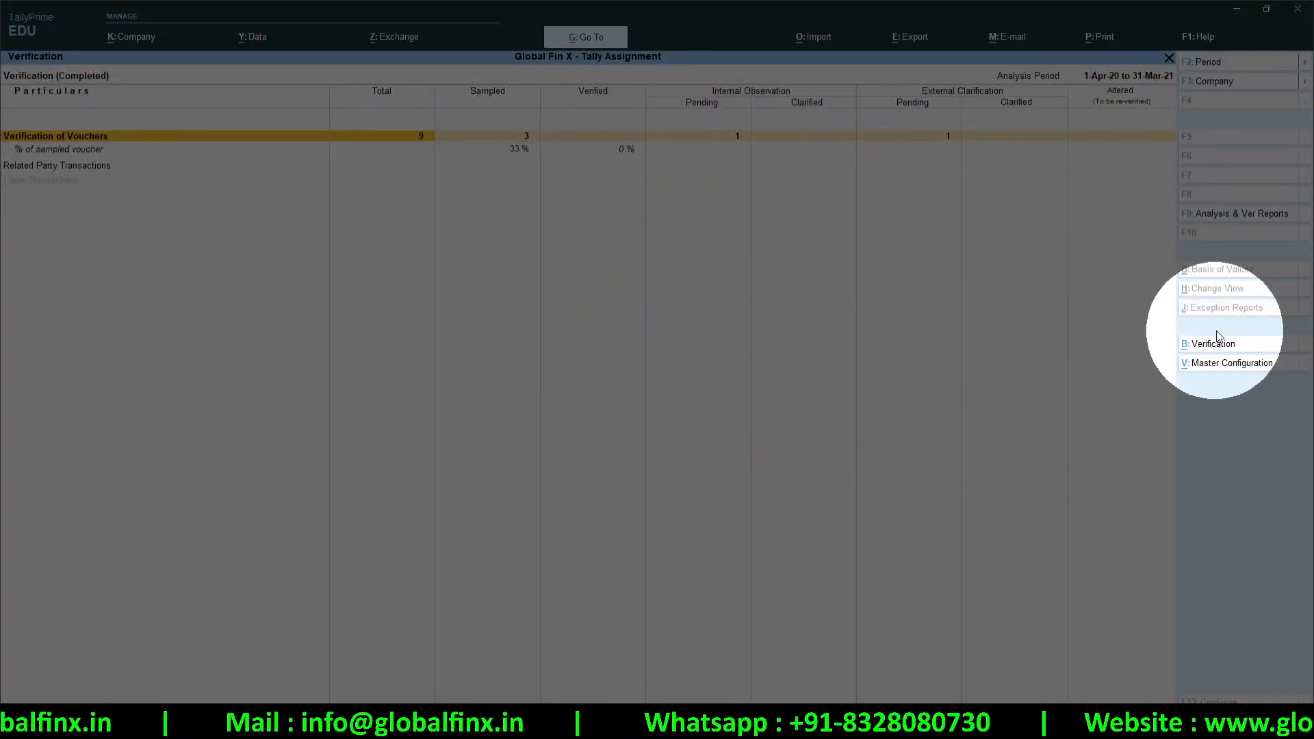
pyautogui.press('Escape')
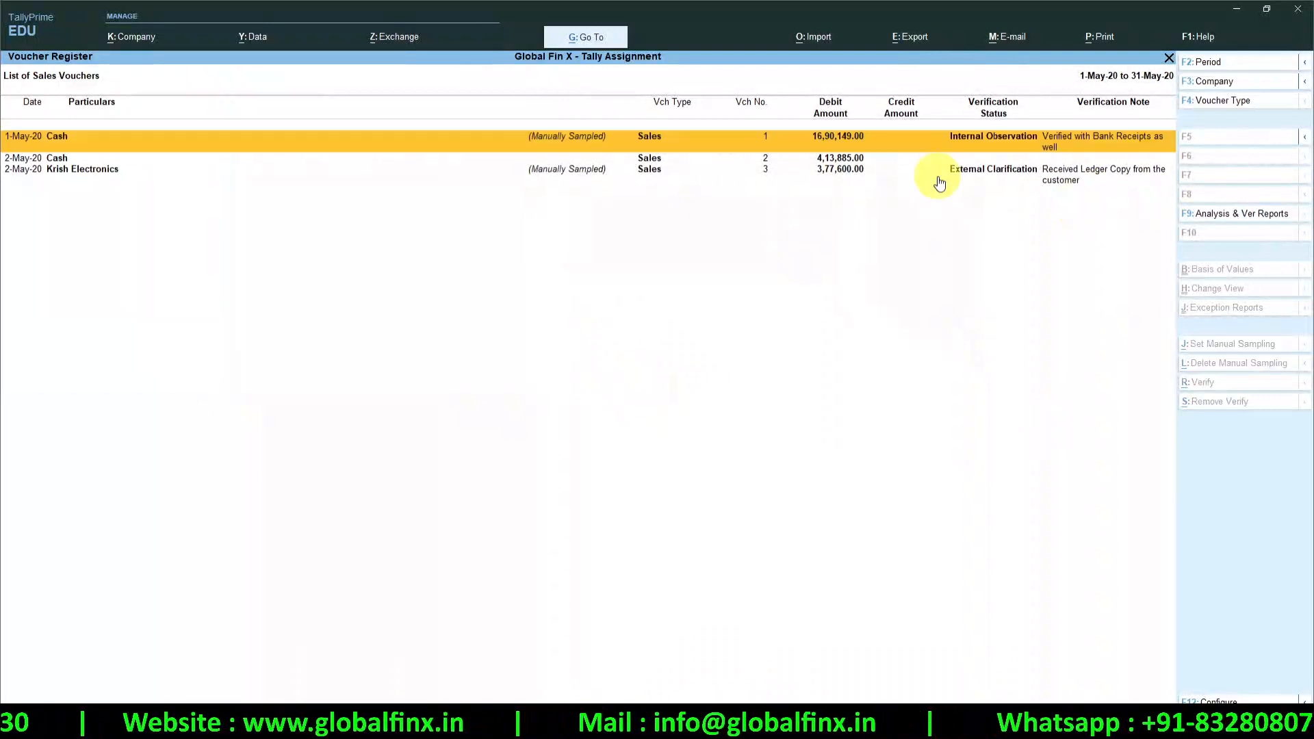
pyautogui.press('Escape')
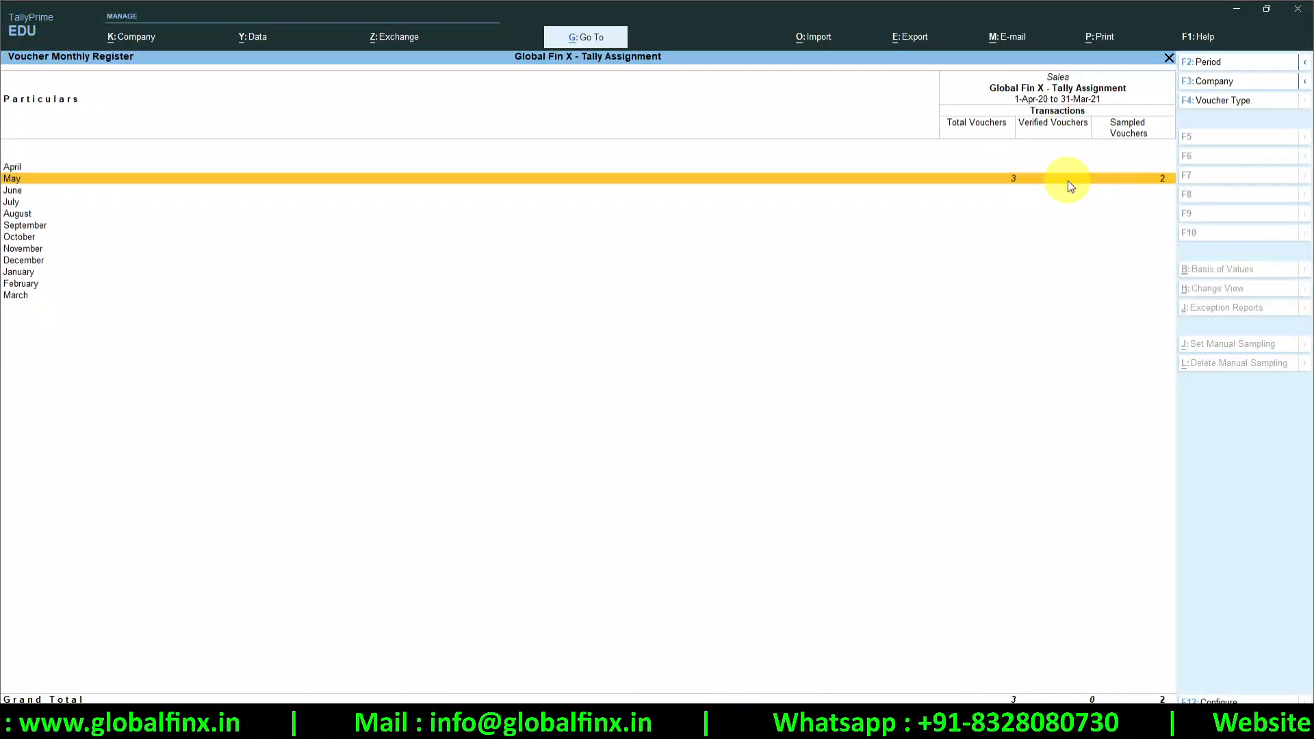
# Drill into May and mark the first sampled Cash voucher as Verified
pyautogui.click(1162, 182)
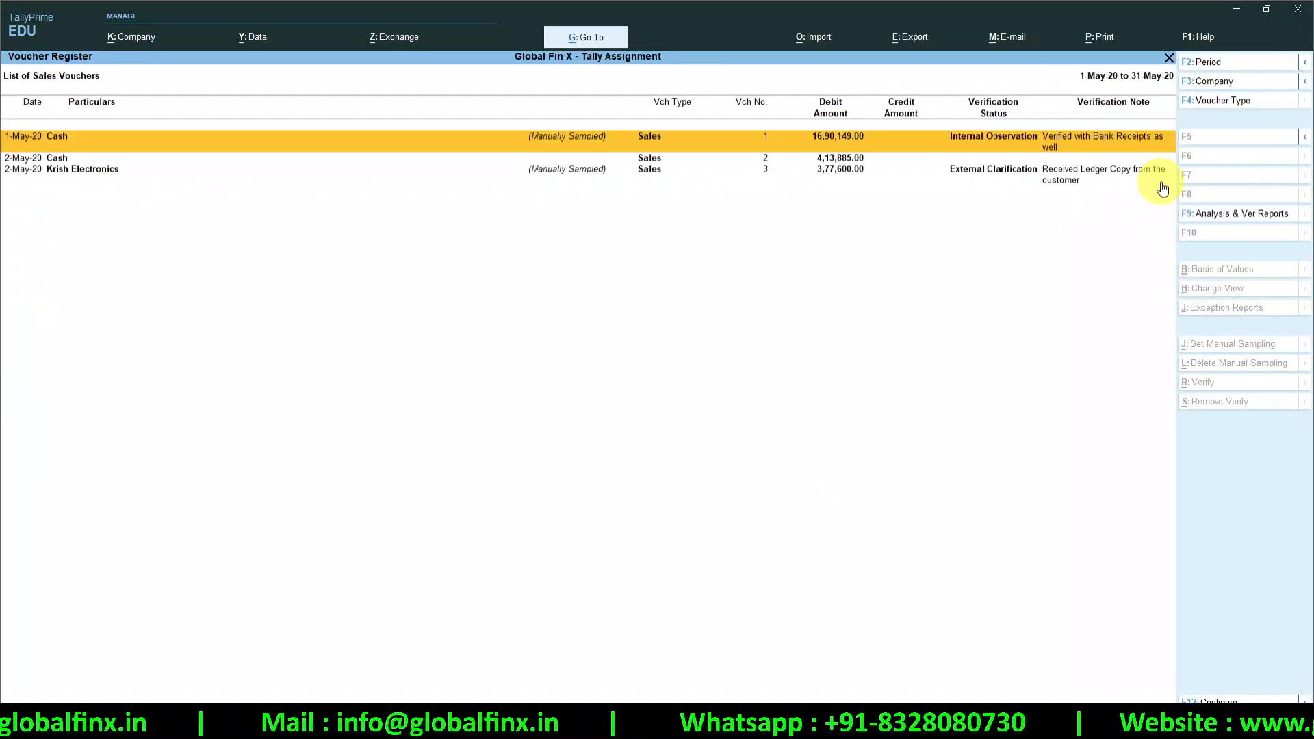
pyautogui.click(969, 143)
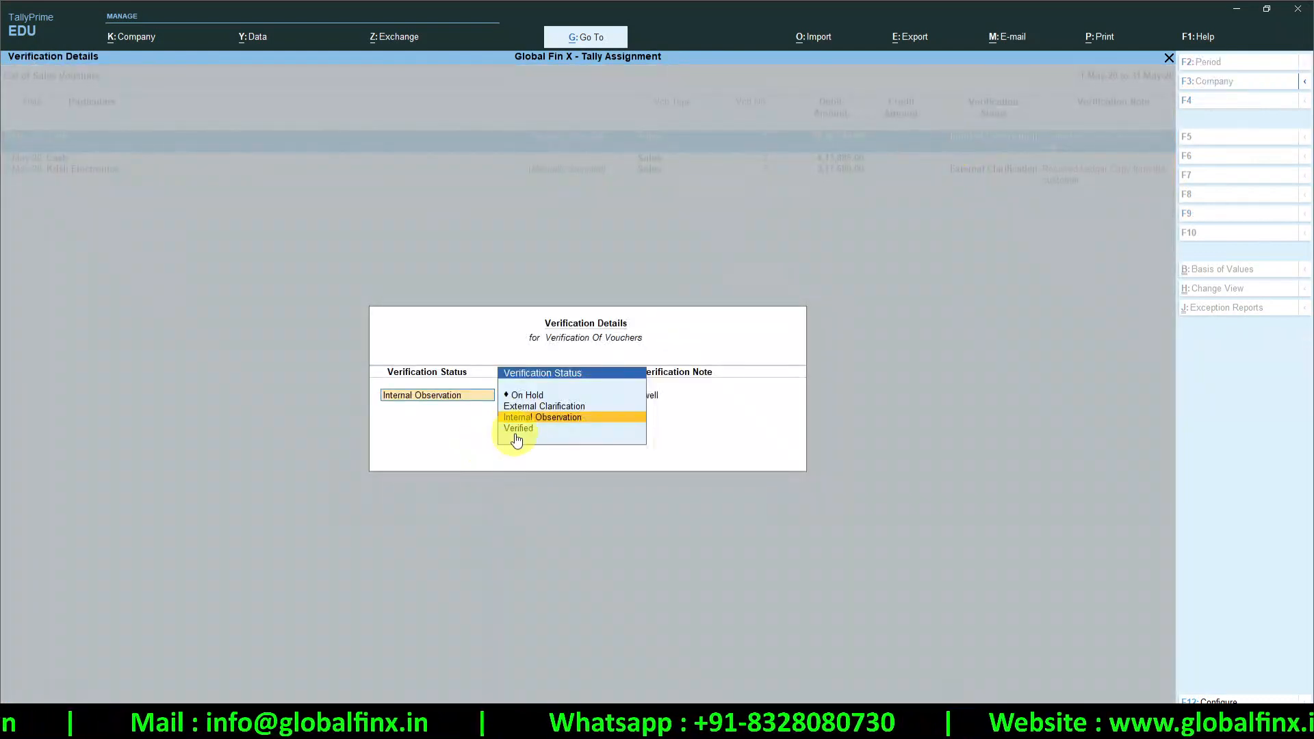
pyautogui.press('Return')
pyautogui.press('Return')
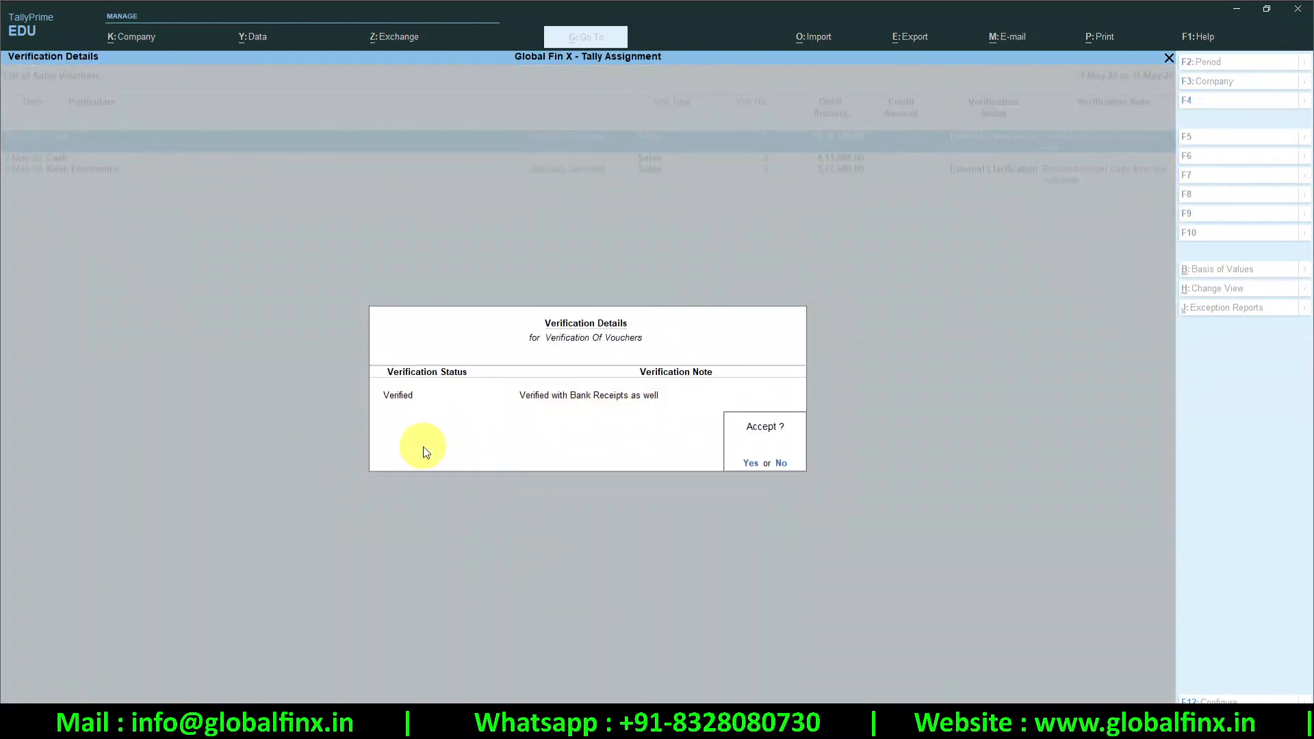
pyautogui.press('Return')
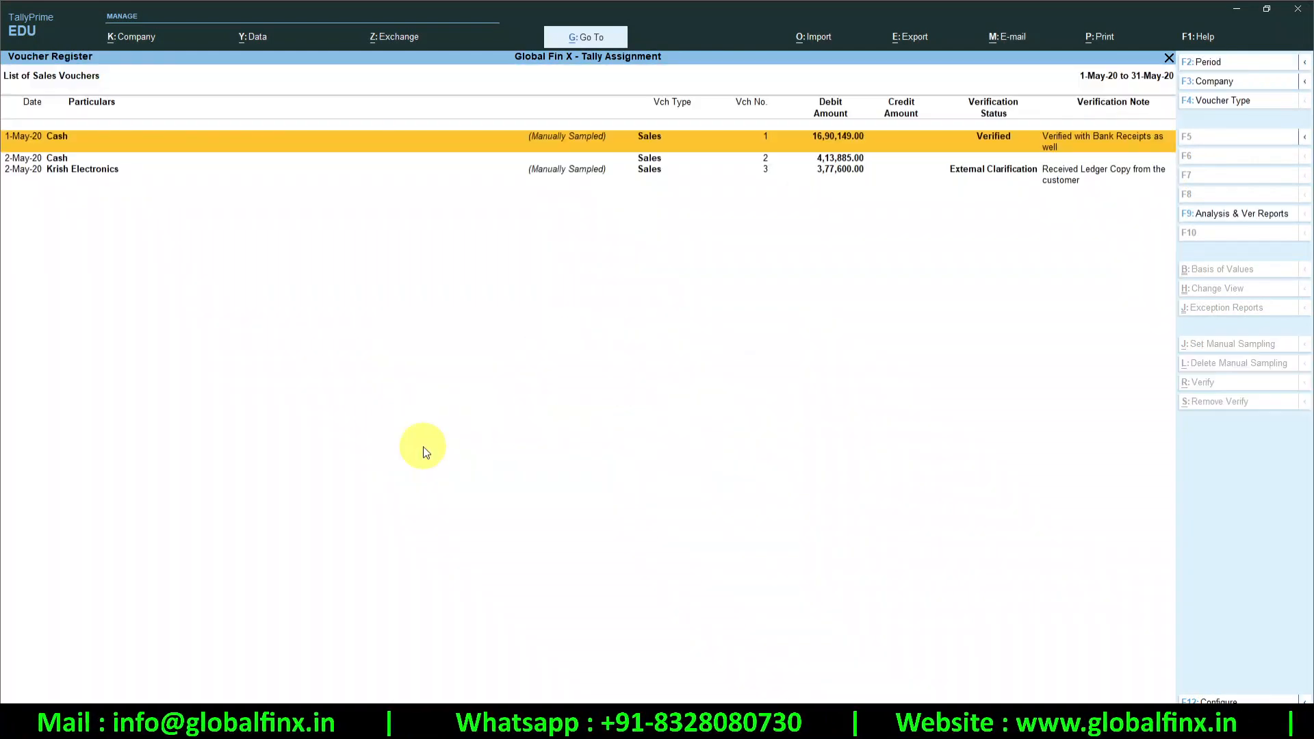
# Mark the Krish Electronics voucher Verified and return to the Verification of Vouchers summary
pyautogui.click(1002, 169)
pyautogui.press('Down')
pyautogui.press('Down')
pyautogui.press('Return')
pyautogui.press('Return')
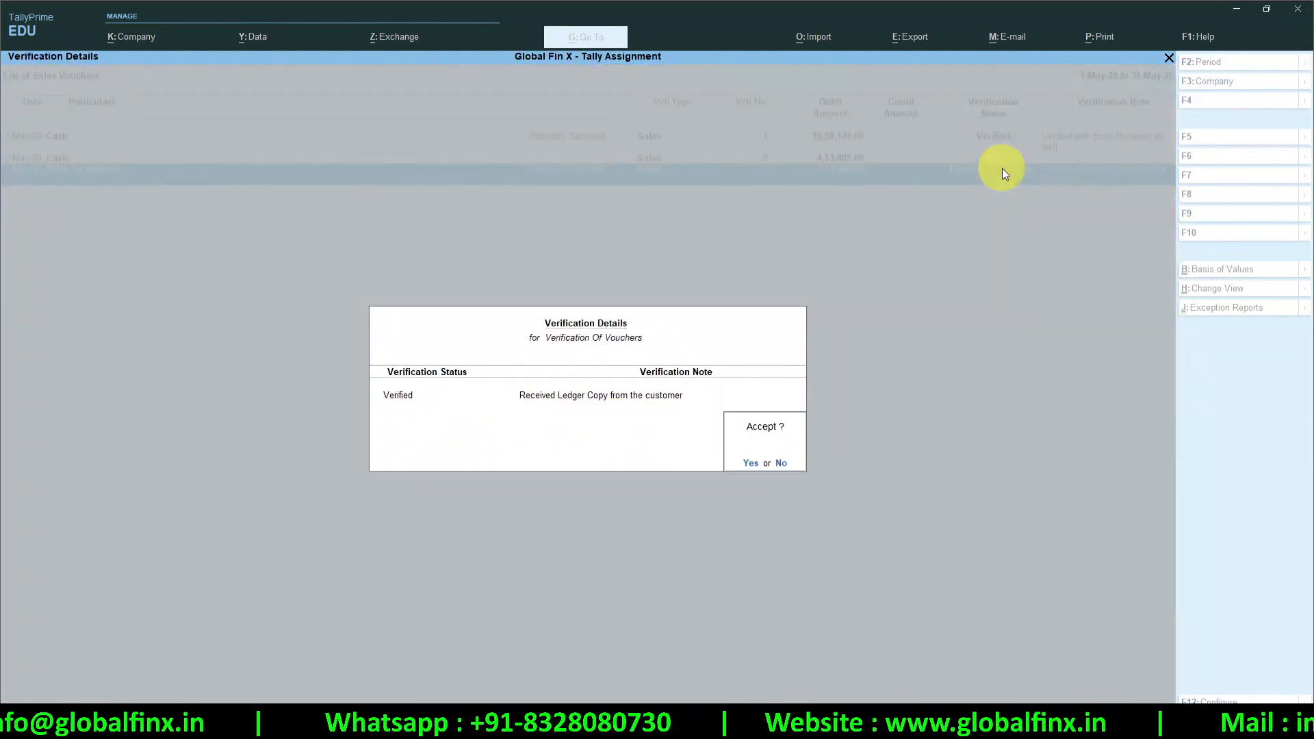
pyautogui.press('Return')
pyautogui.press('Escape')
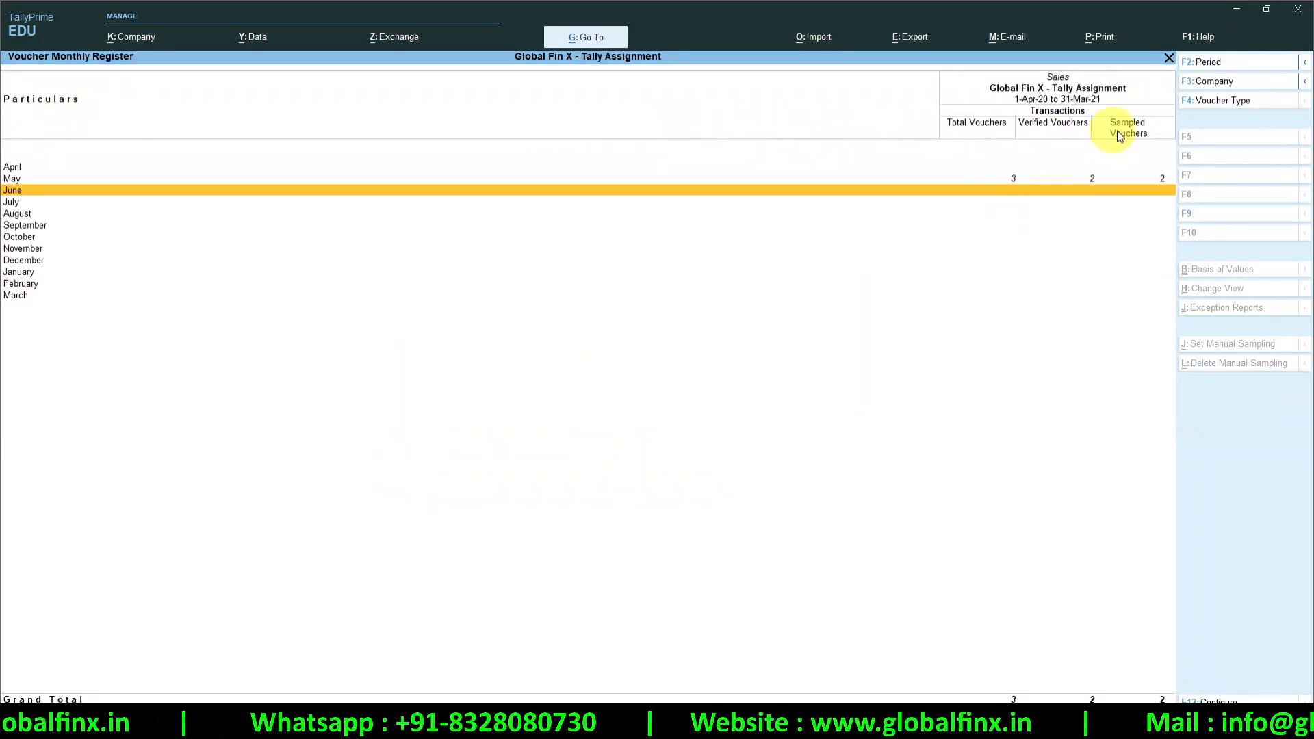
pyautogui.click(1085, 180)
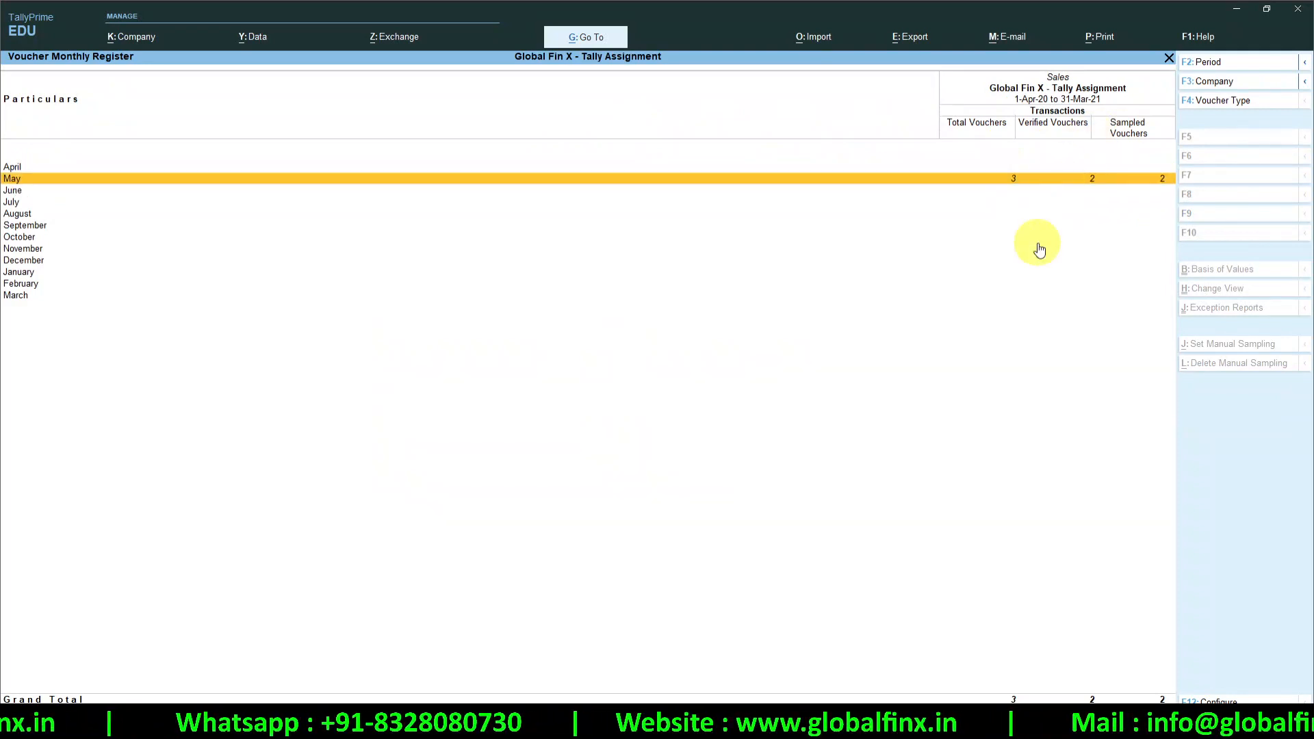
pyautogui.press('Escape')
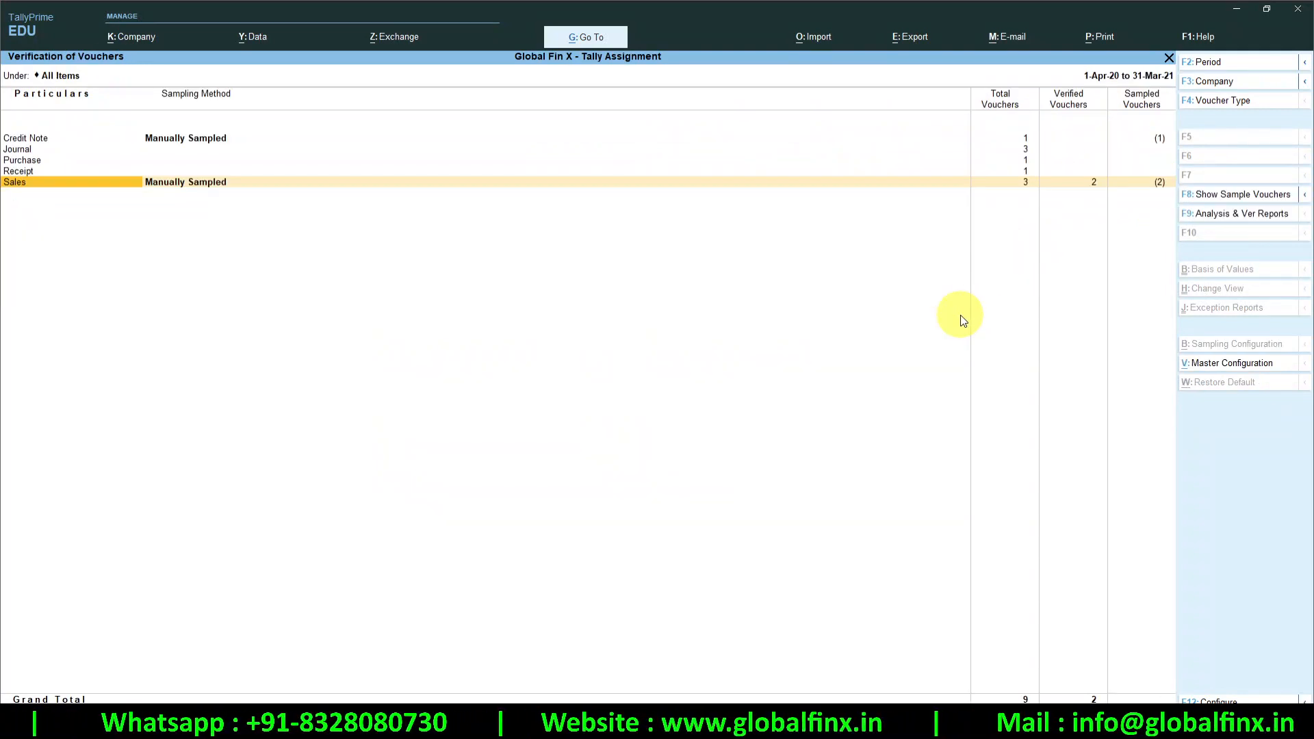
# Back out to the completed Verification report: 9 vouchers, 3 sampled (33%), 2 verified (67%)
pyautogui.press('Escape')
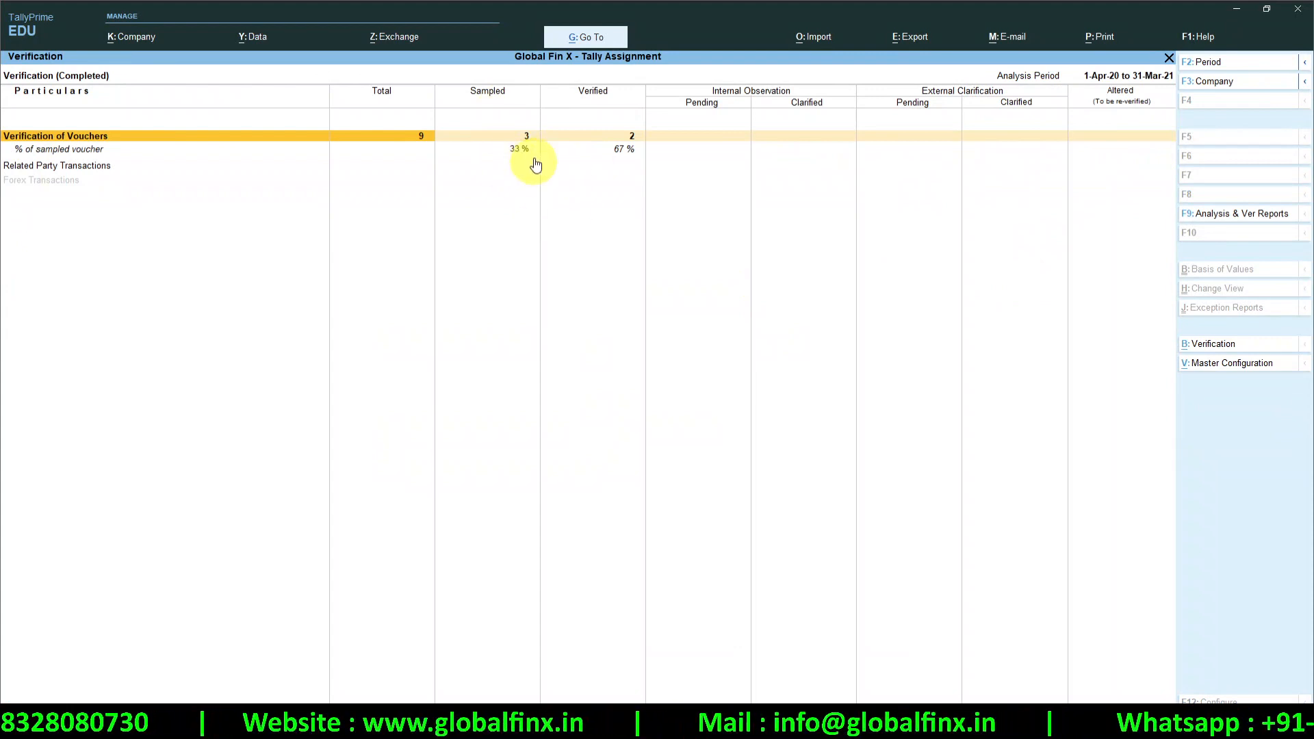
pyautogui.press('alt')
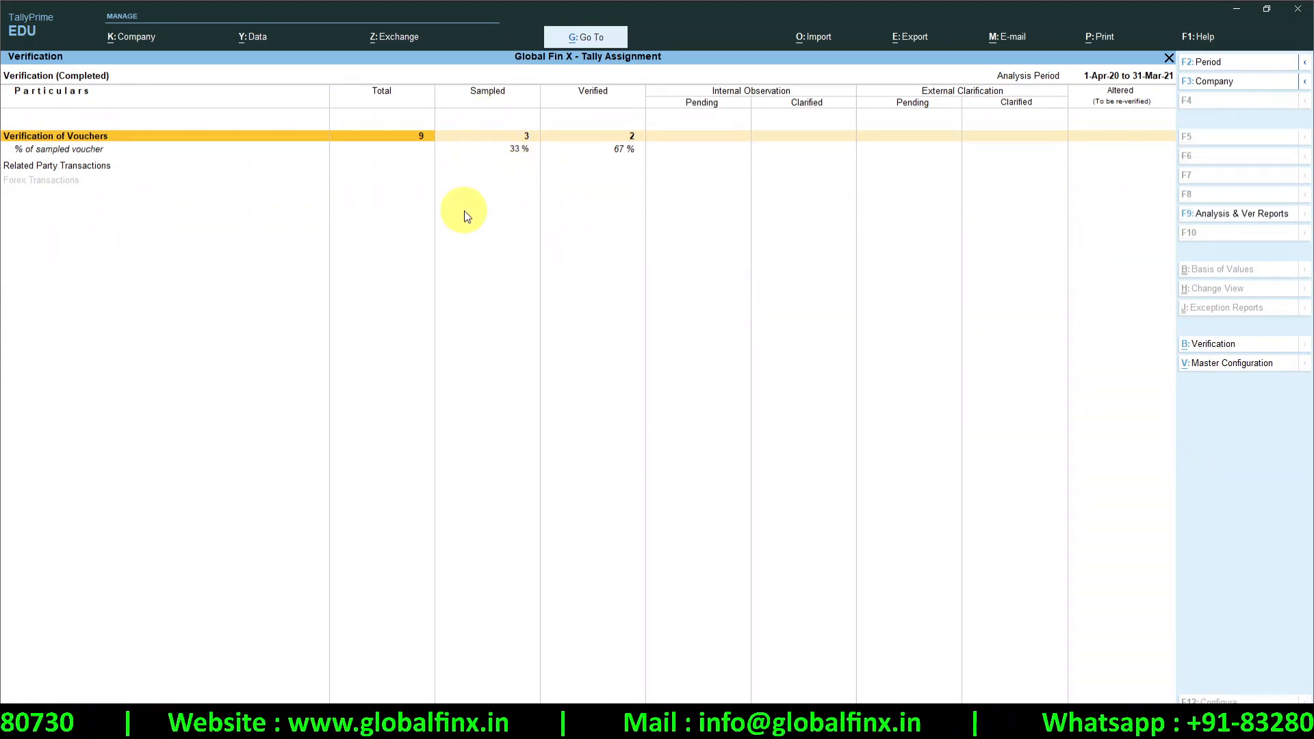
pyautogui.press('alt')
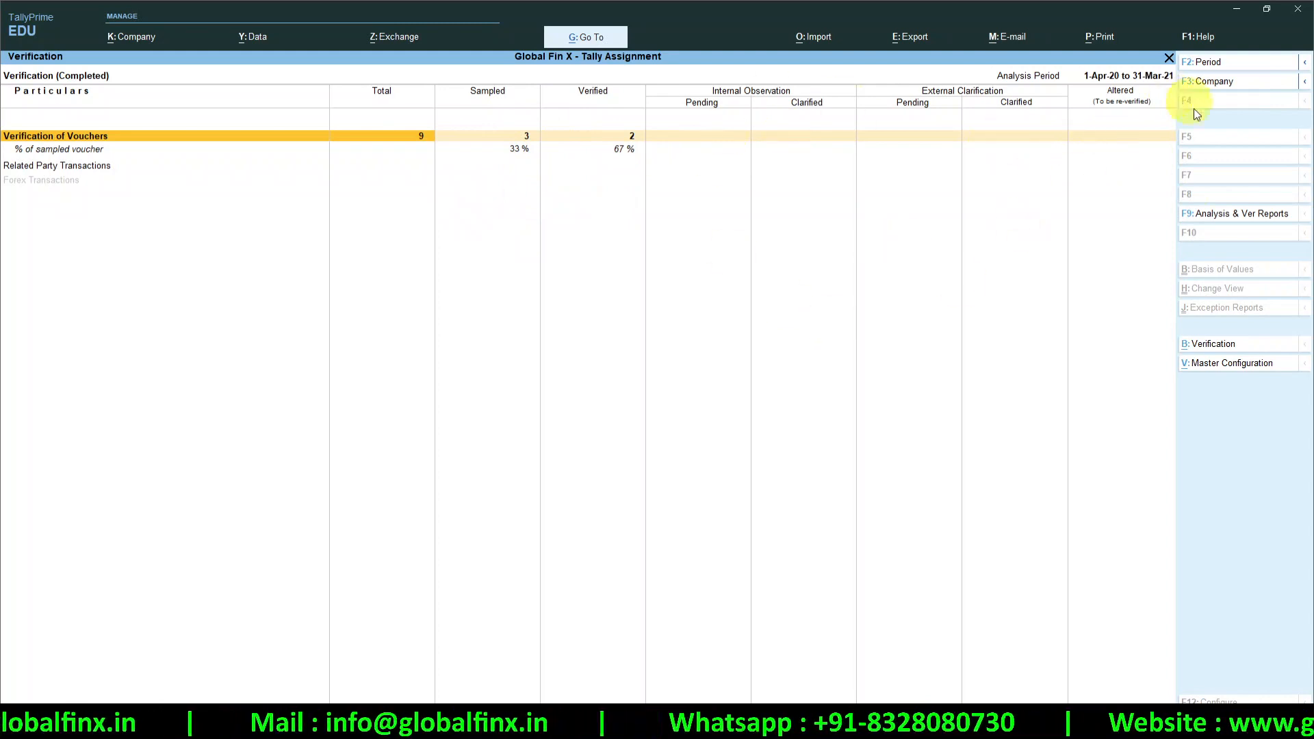
# From the Gateway, open Data Analysis and then the Verification of Balances report
pyautogui.press('Escape')
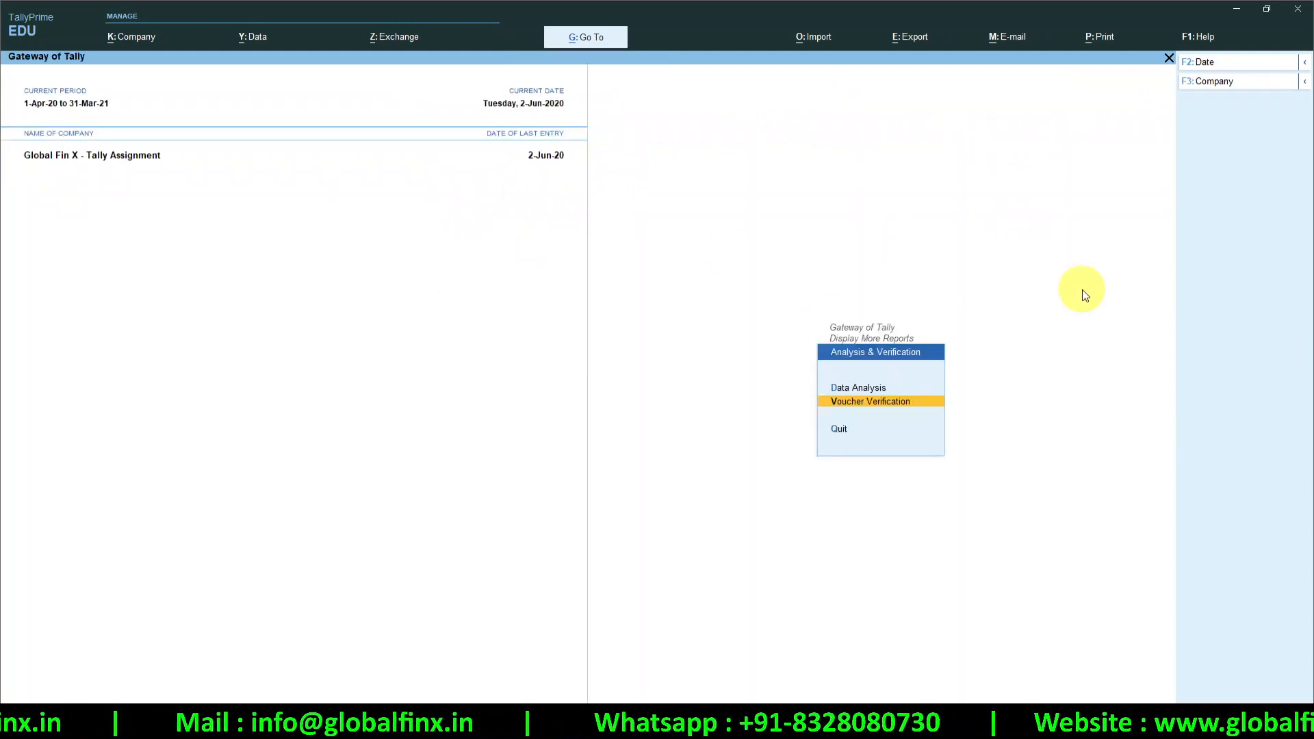
pyautogui.press('Up')
pyautogui.press('Return')
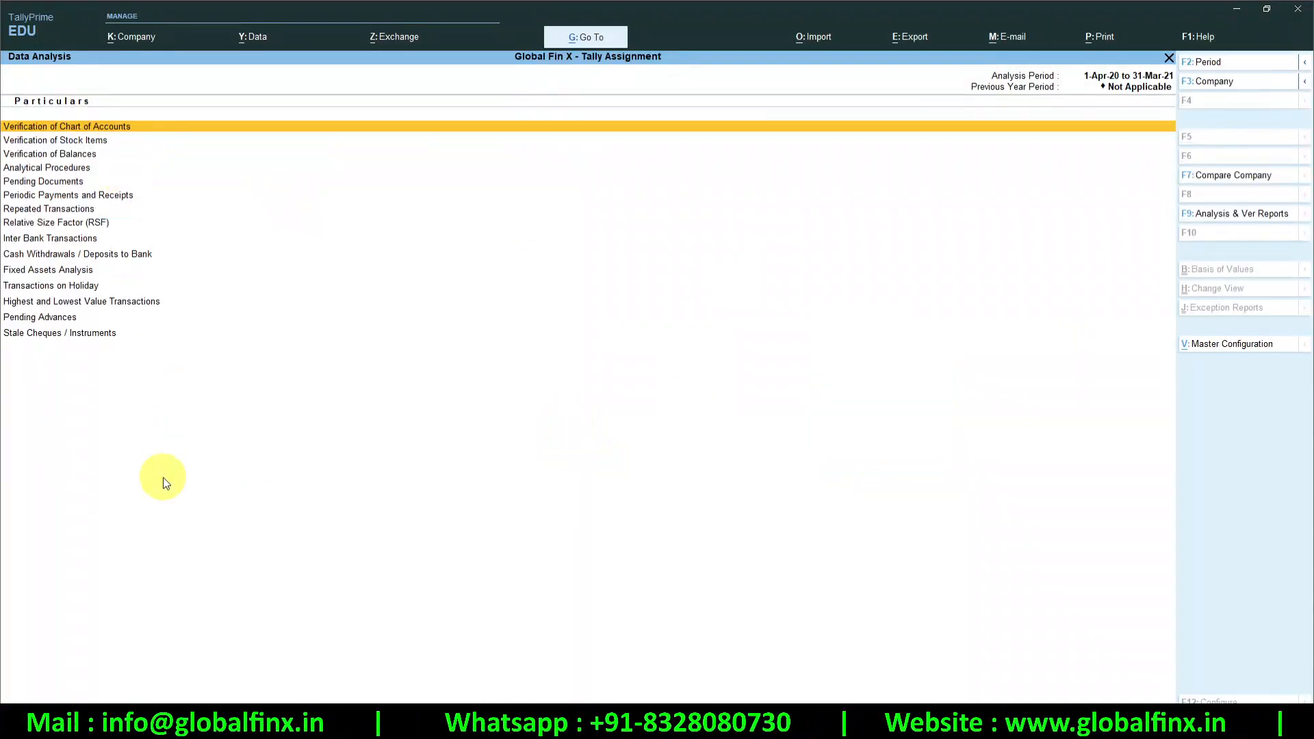
pyautogui.press('Down')
pyautogui.press('Down')
pyautogui.press('Down')
pyautogui.press('Down')
pyautogui.press('Down')
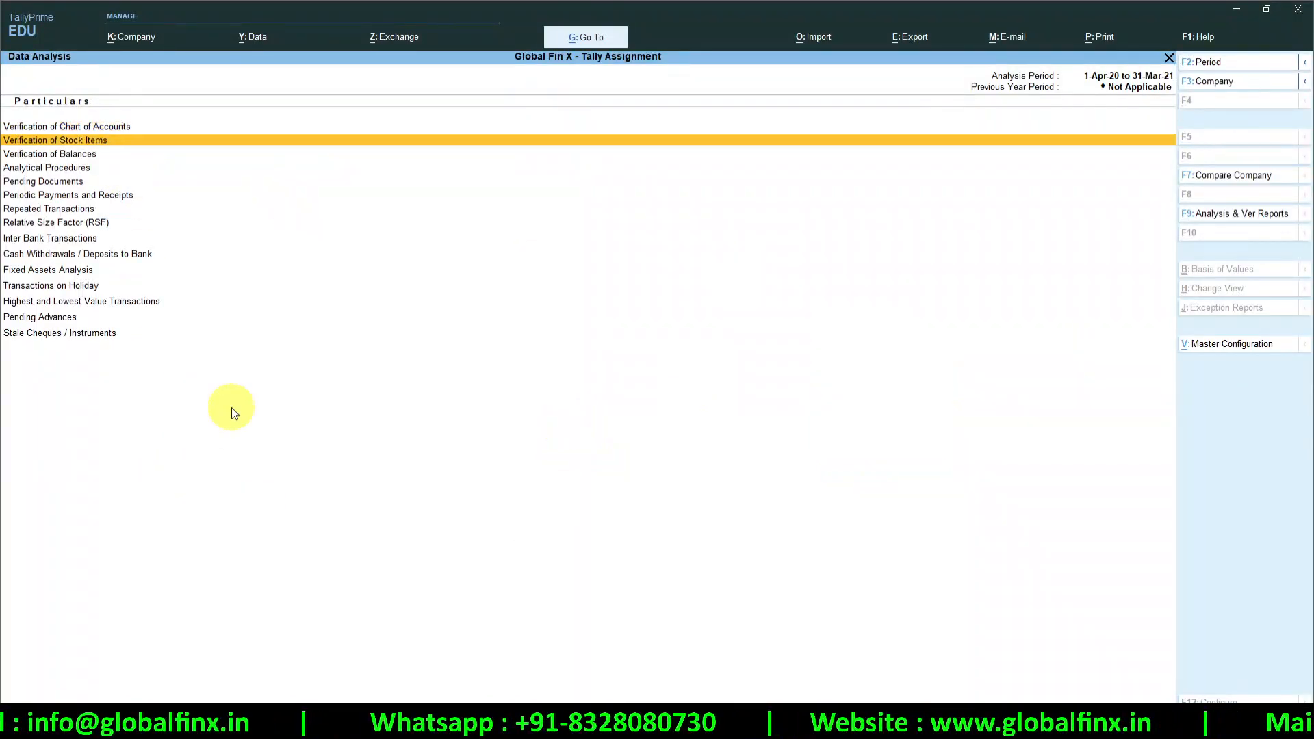
pyautogui.press('Up')
pyautogui.press('Up')
pyautogui.press('Up')
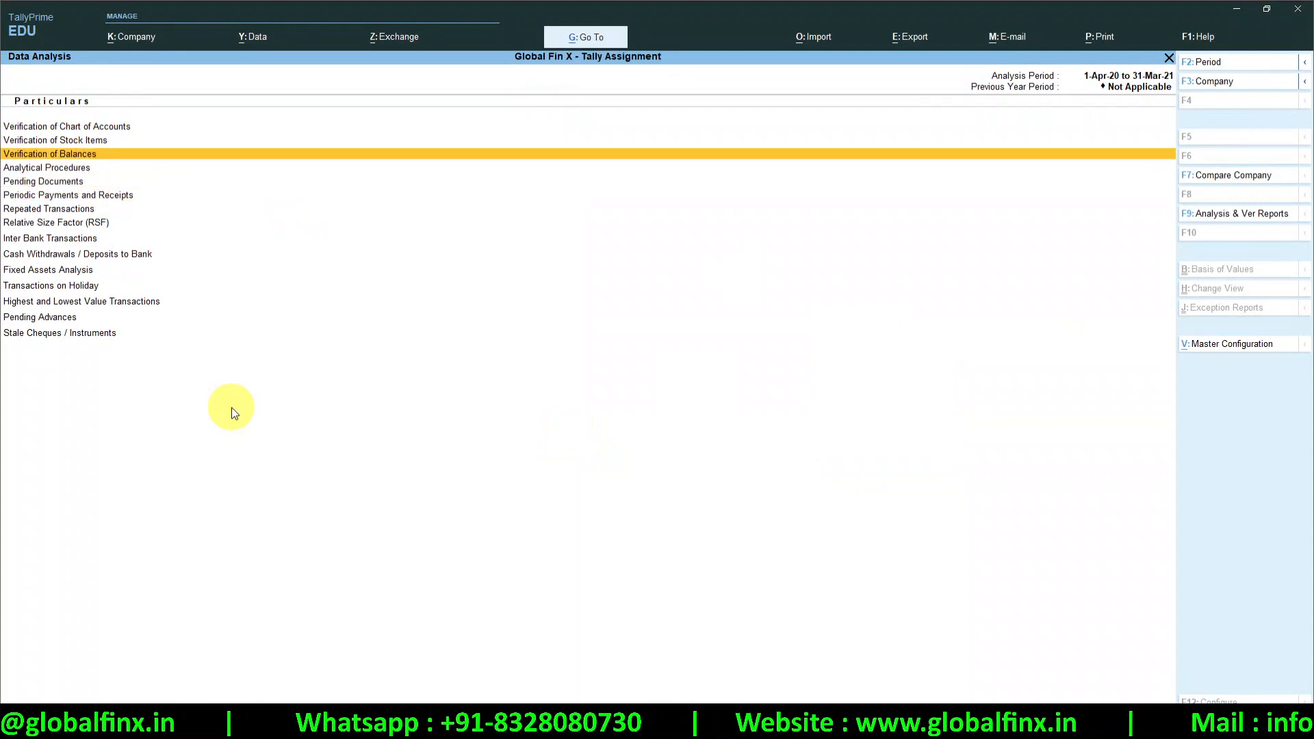
pyautogui.press('Return')
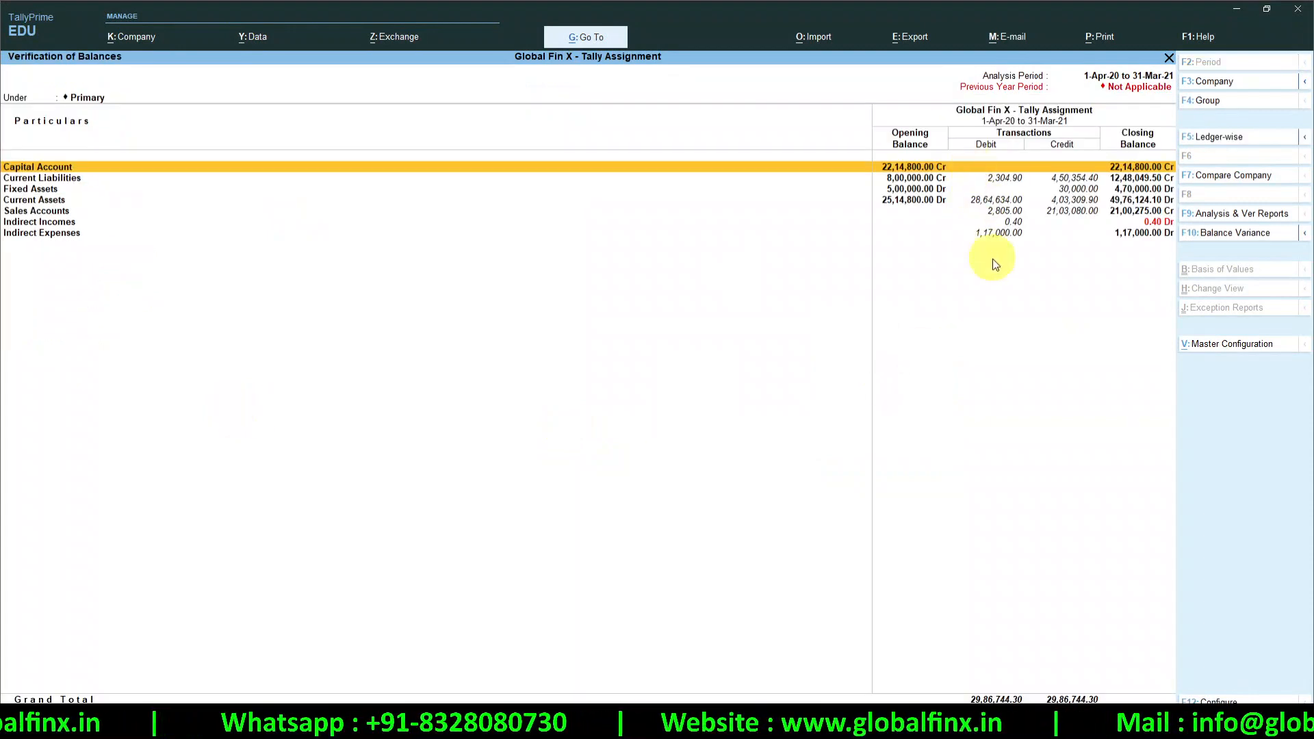
# Expand balances to ledger detail and view the Ledger Balance Variance for Computers
pyautogui.hotkey('alt', 'F5')
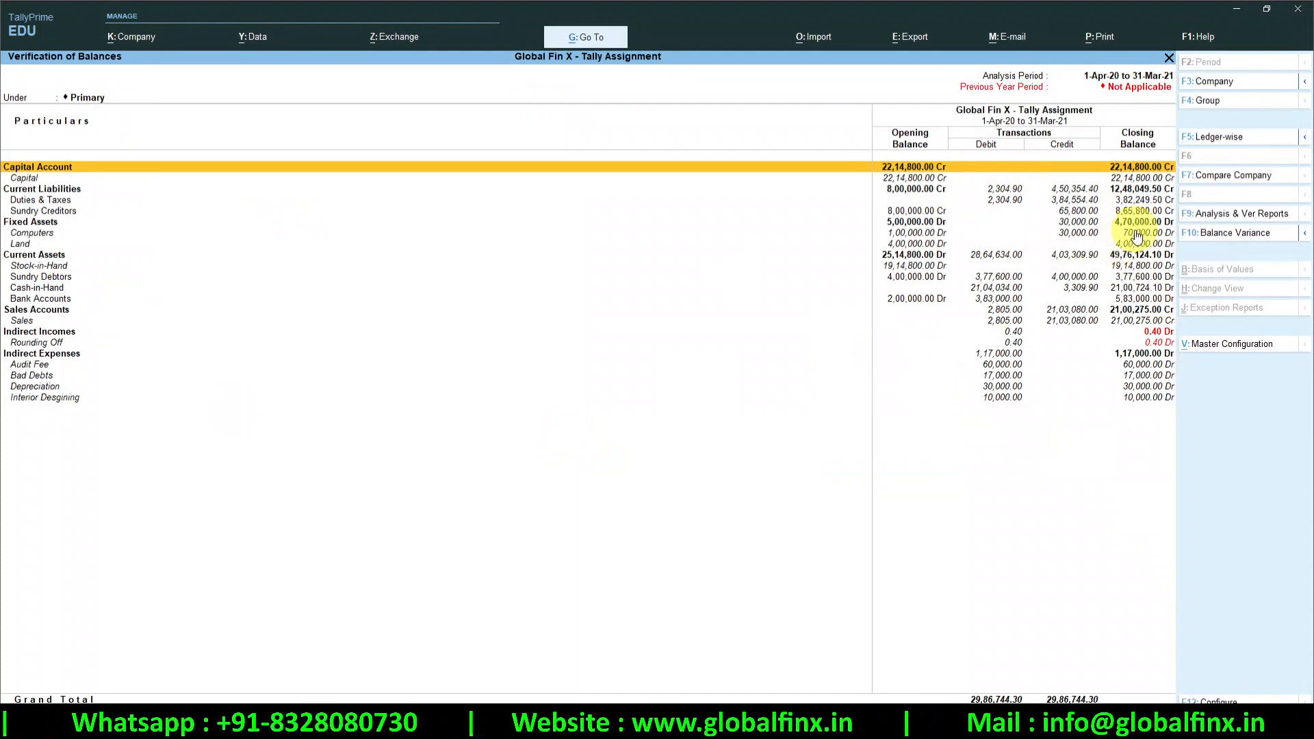
pyautogui.click(1065, 234)
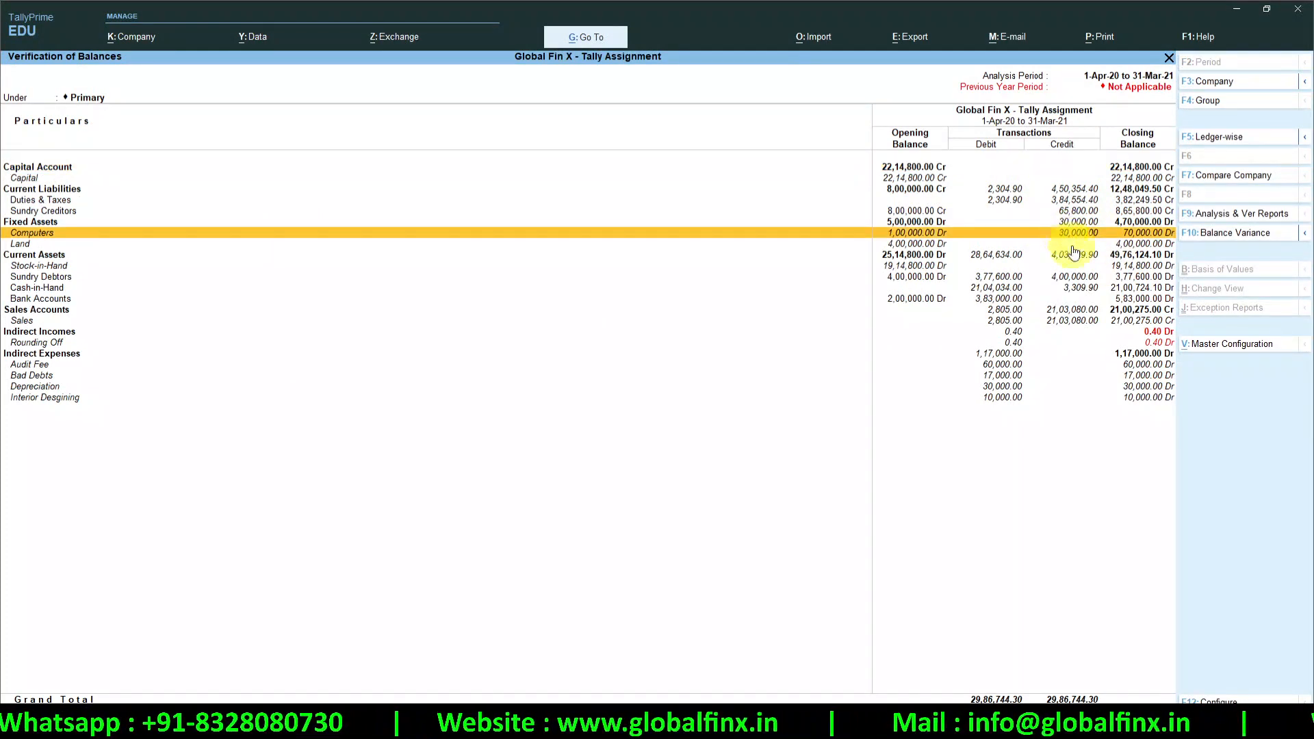
pyautogui.click(1235, 233)
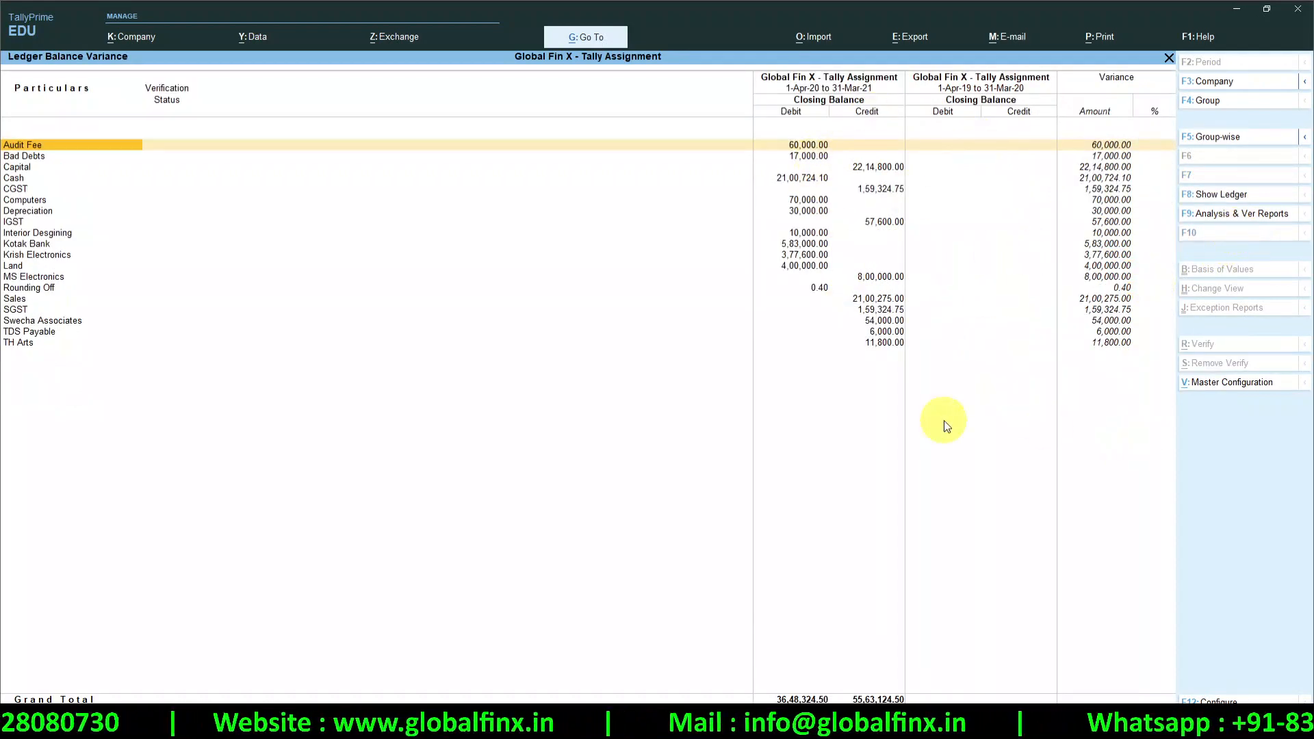
# Close the balance reports back to the Gateway of Tally and switch to OneNote
pyautogui.press('Escape')
pyautogui.press('Escape')
pyautogui.press('Escape')
pyautogui.press('Escape')
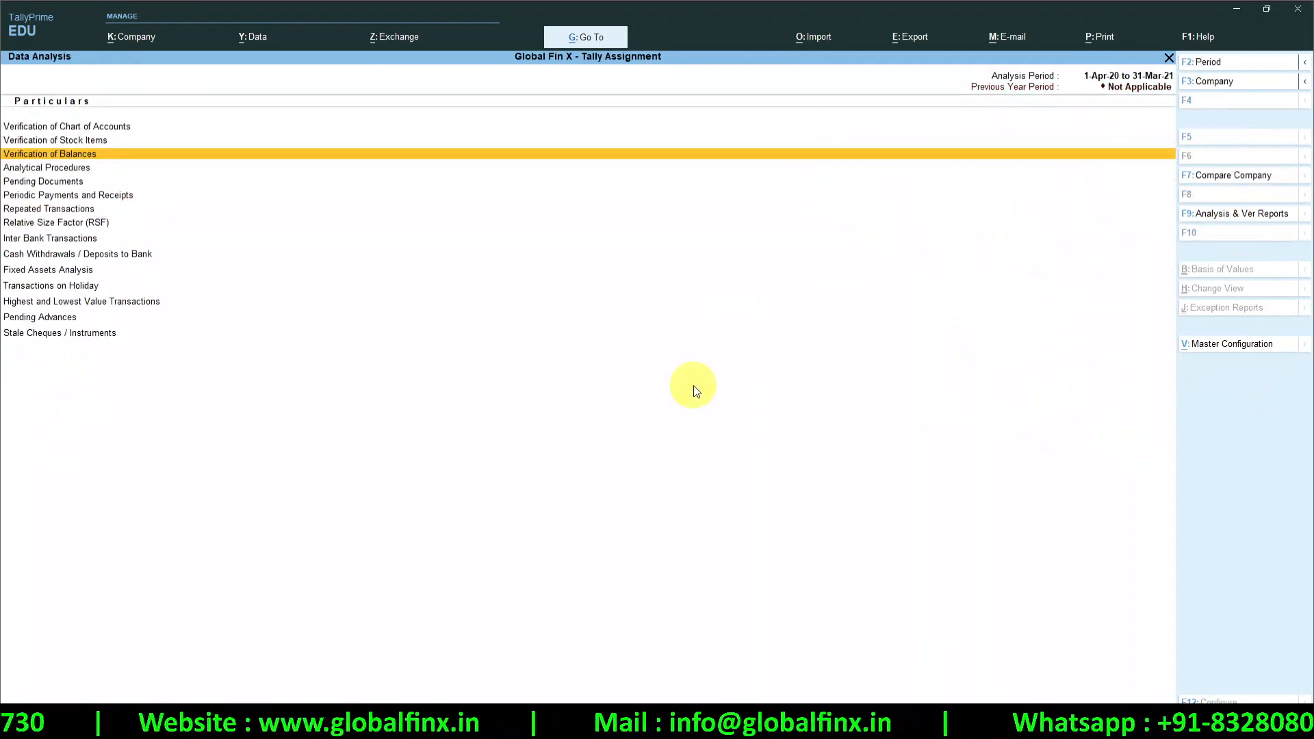
pyautogui.press('Escape')
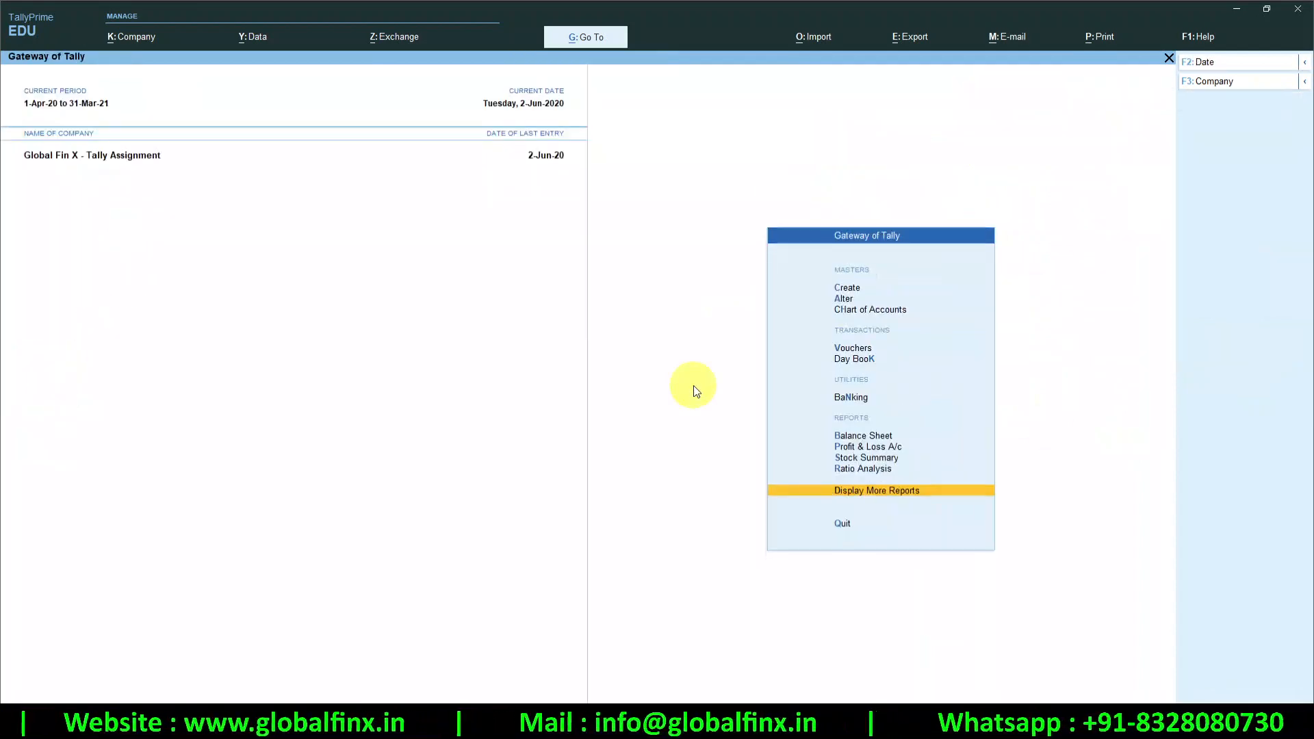
pyautogui.press('Escape')
pyautogui.press('Escape')
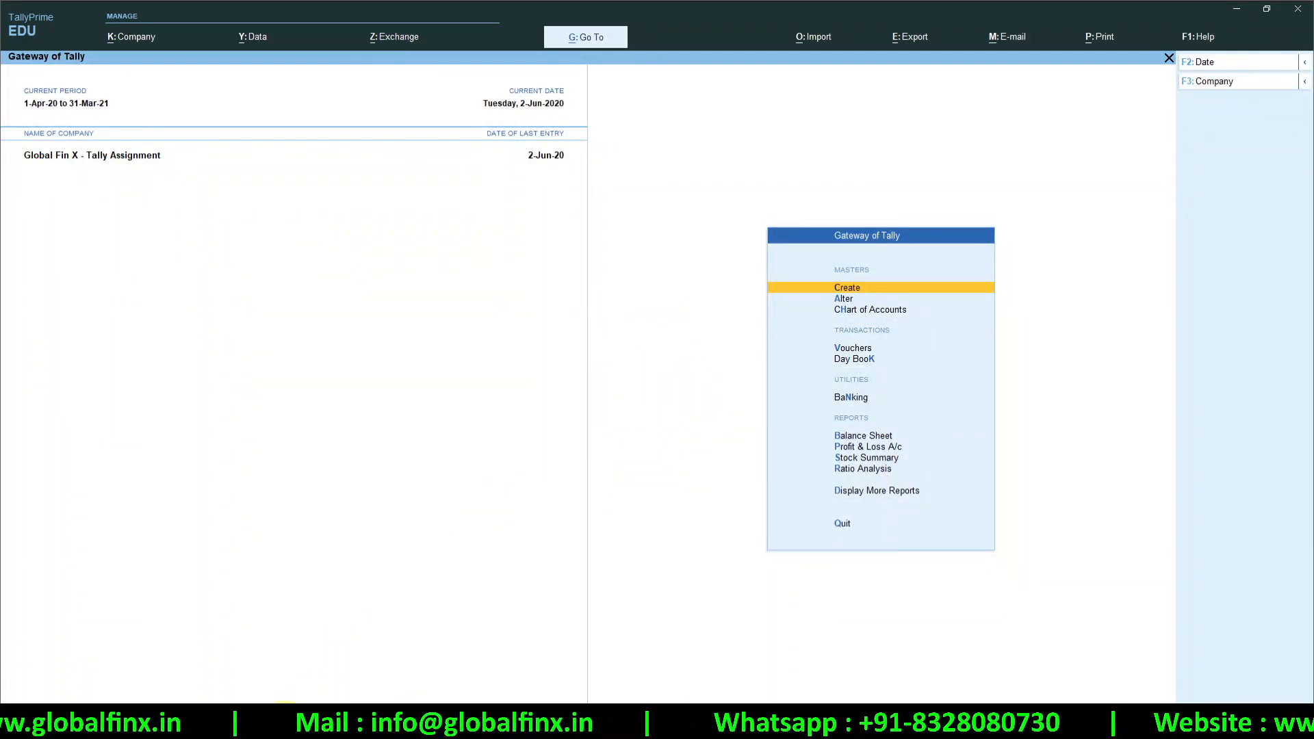
pyautogui.click(338, 724)
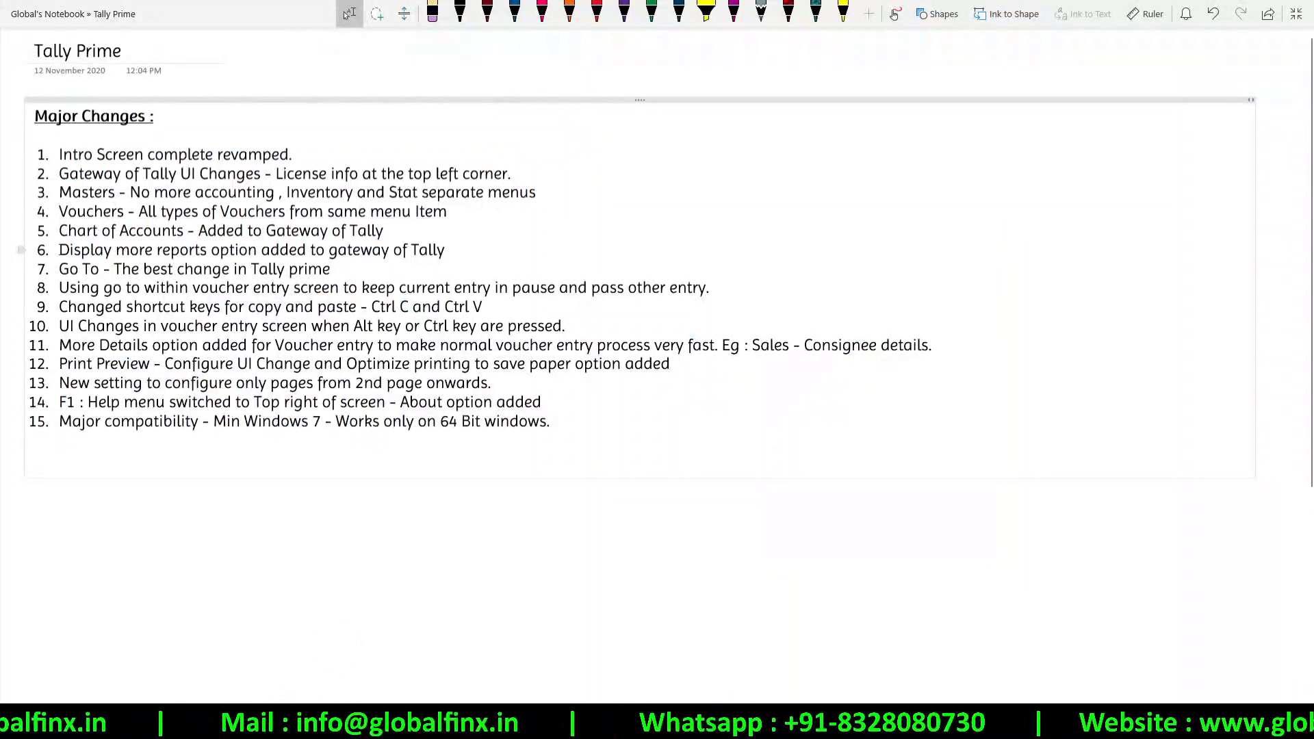
# Highlight the 'Go To - The best change in Tally prime' line in yellow
pyautogui.moveTo(60, 250); pyautogui.dragTo(325, 251)
pyautogui.click(132, 272)
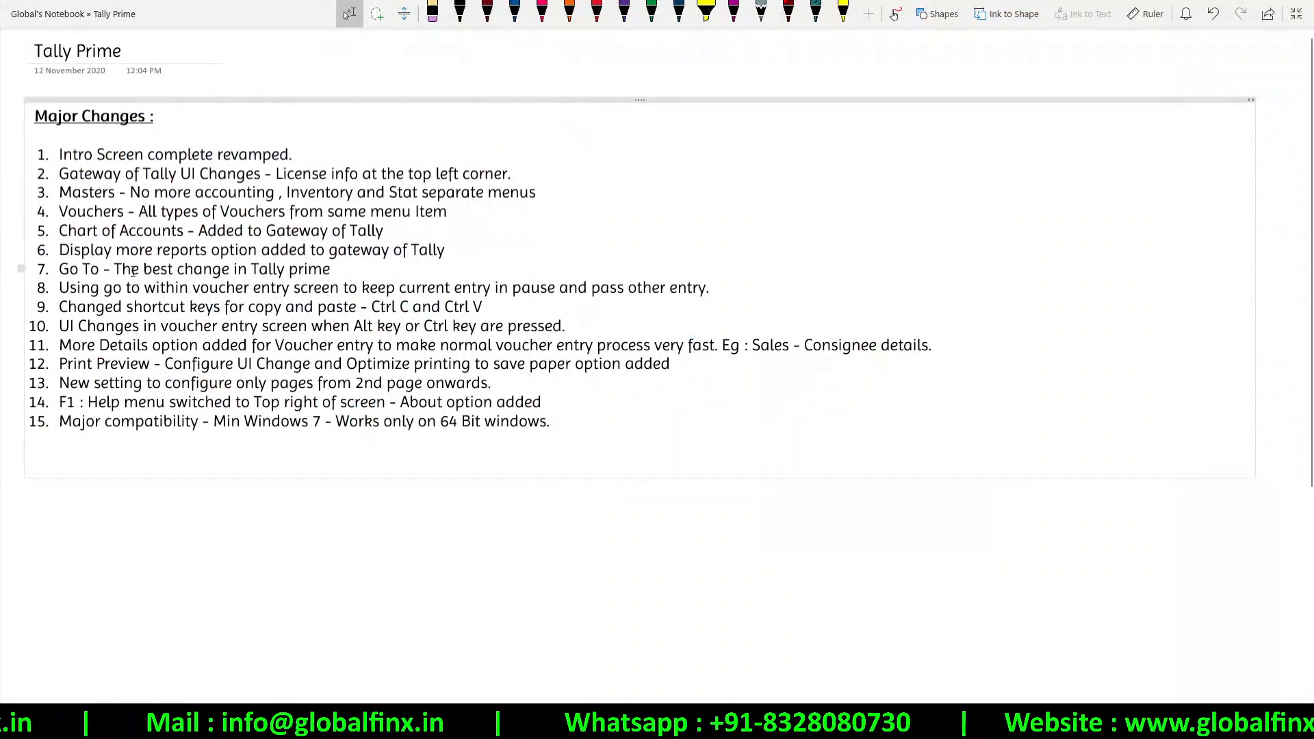
pyautogui.tripleClick(133, 270)
pyautogui.click(142, 254)
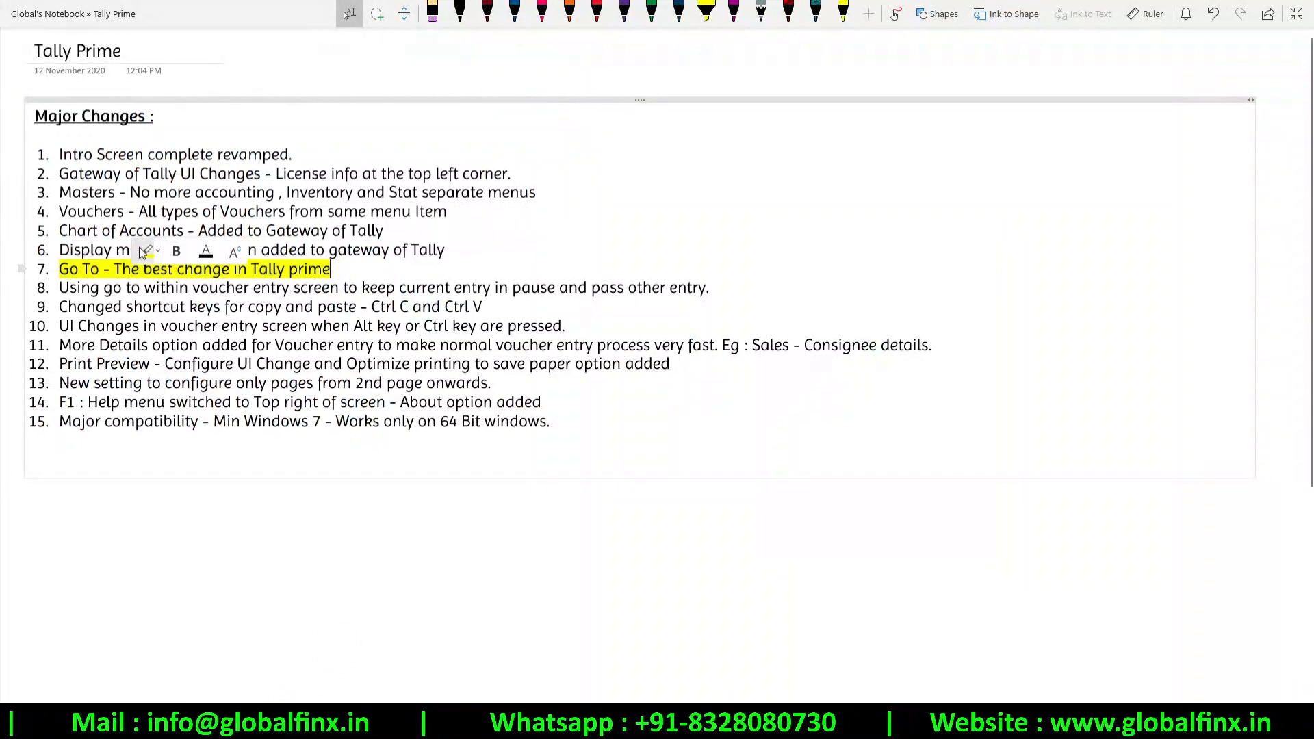
# Delete the empty lines after line 15 and return to TallyPrime's Gateway
pyautogui.click(623, 424)
pyautogui.press('Delete')
pyautogui.press('Delete')
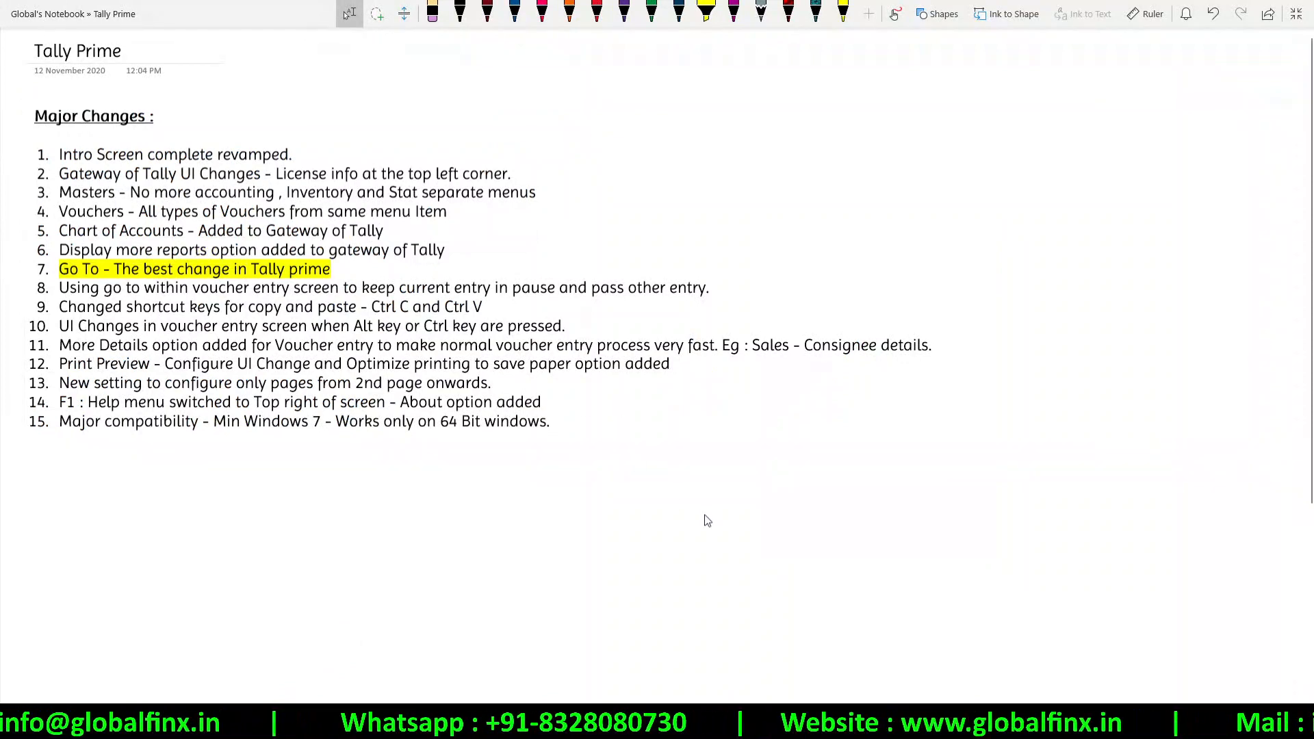
pyautogui.hotkey('alt', 'Tab')
pyautogui.press('Down')
pyautogui.press('Down')
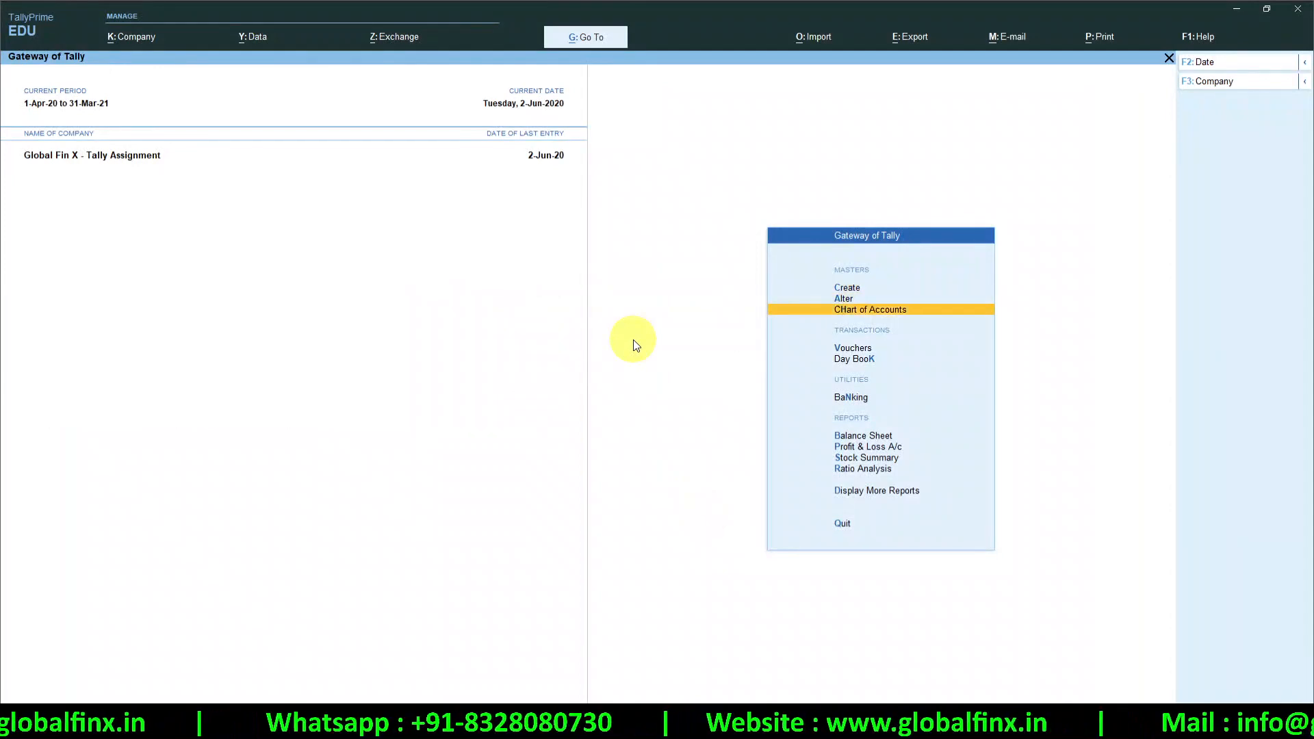
# Start a new Sales voucher with the Auto voucher class
pyautogui.press('Down')
pyautogui.press('Return')
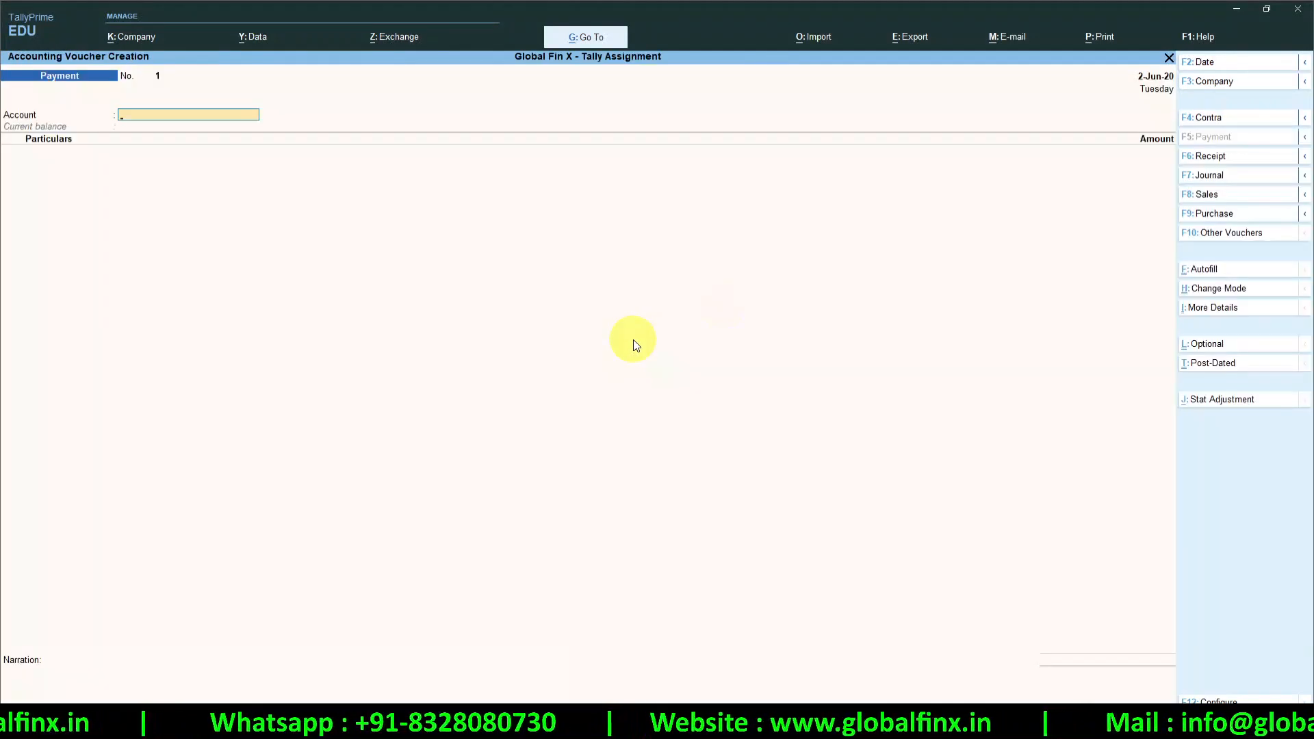
pyautogui.click(1205, 194)
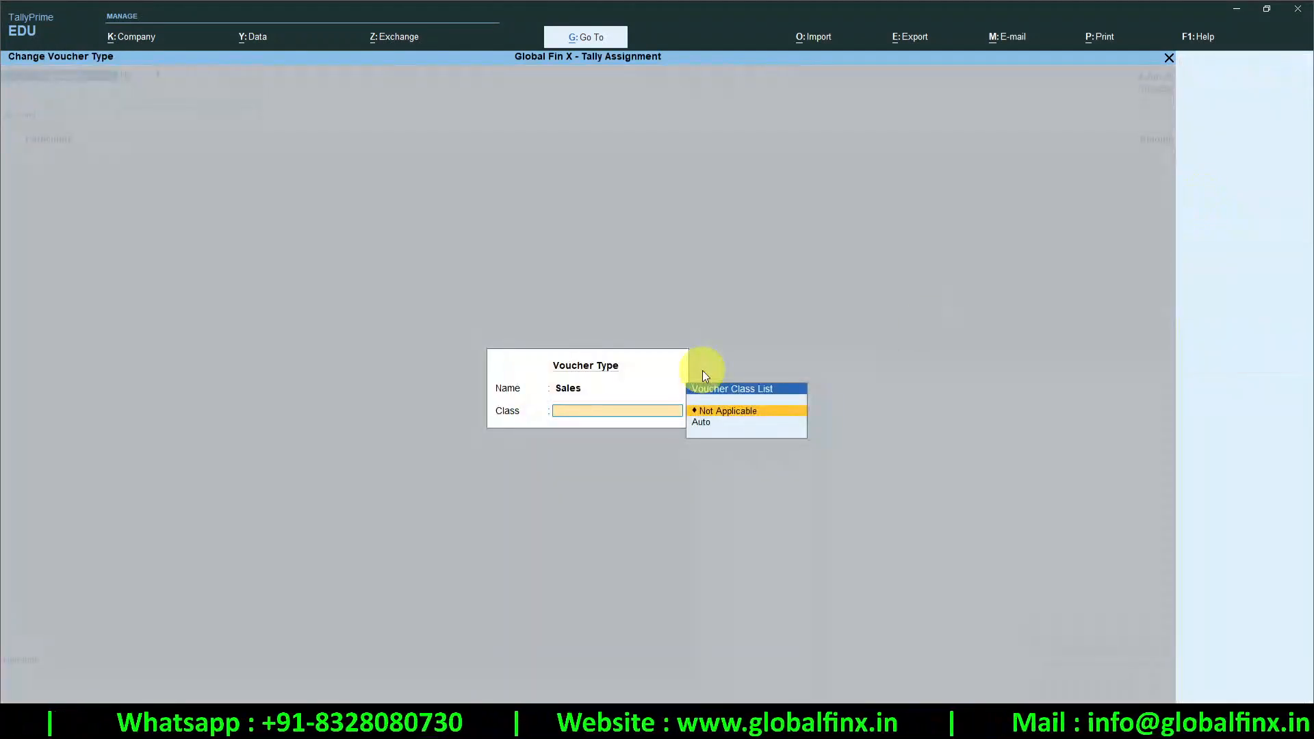
pyautogui.press('Down')
pyautogui.press('Return')
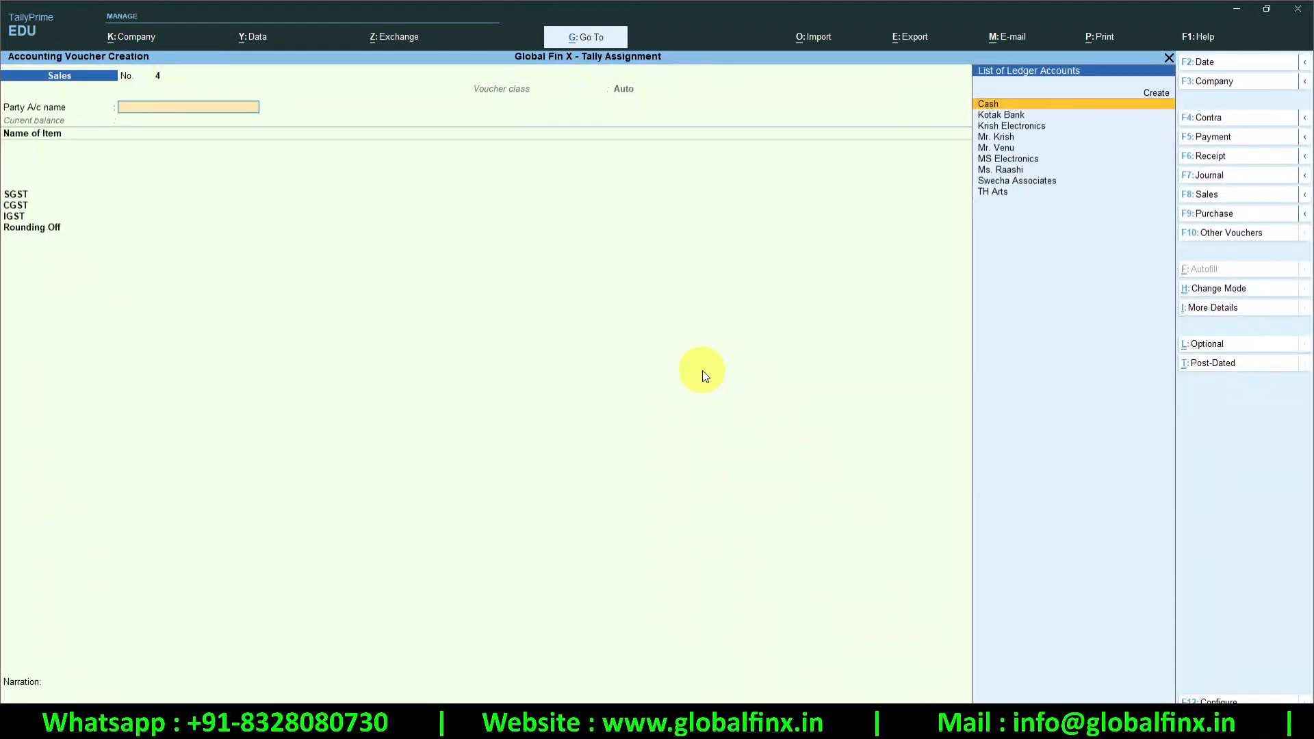
# Keep Cash as party and add a new unregistered buyer from Telangana in Party Details
pyautogui.press('Return')
pyautogui.press('Return')
pyautogui.press('Return')
pyautogui.press('Return')
pyautogui.press('Return')
pyautogui.press('Return')
pyautogui.press('Return')
pyautogui.press('Return')
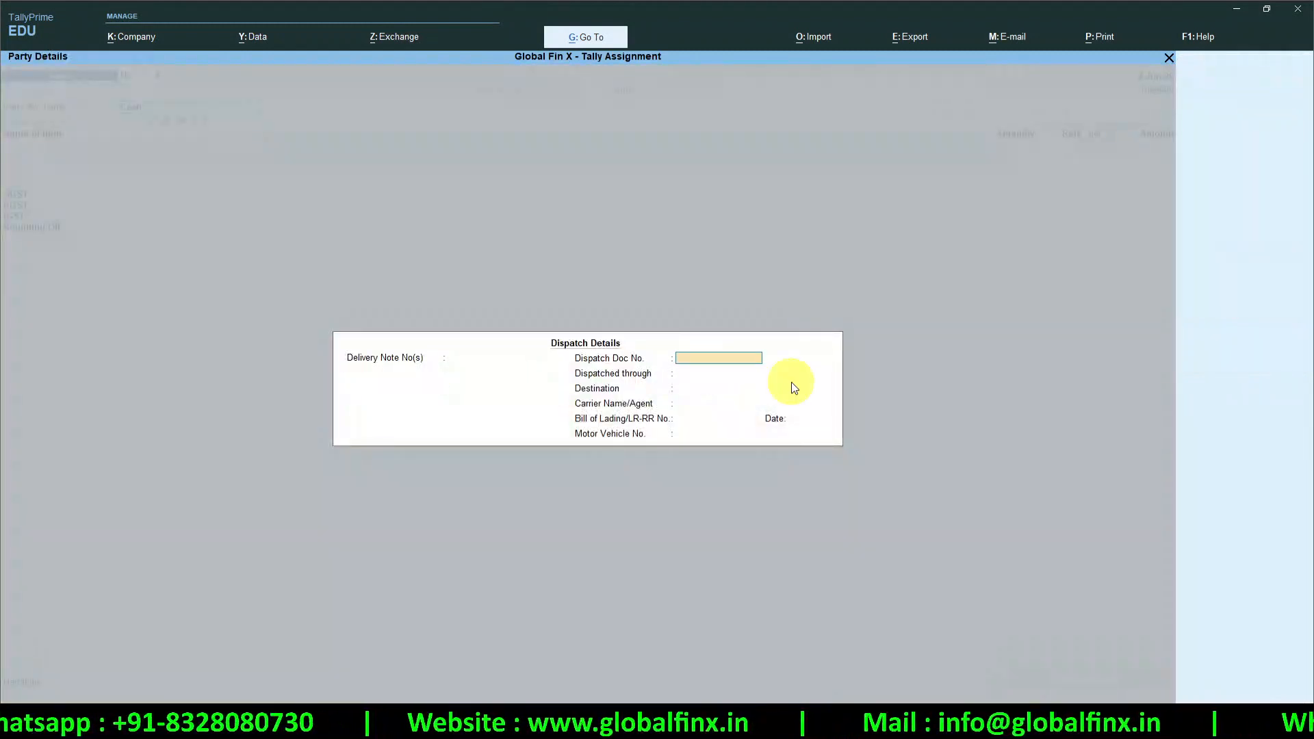
pyautogui.press('Return')
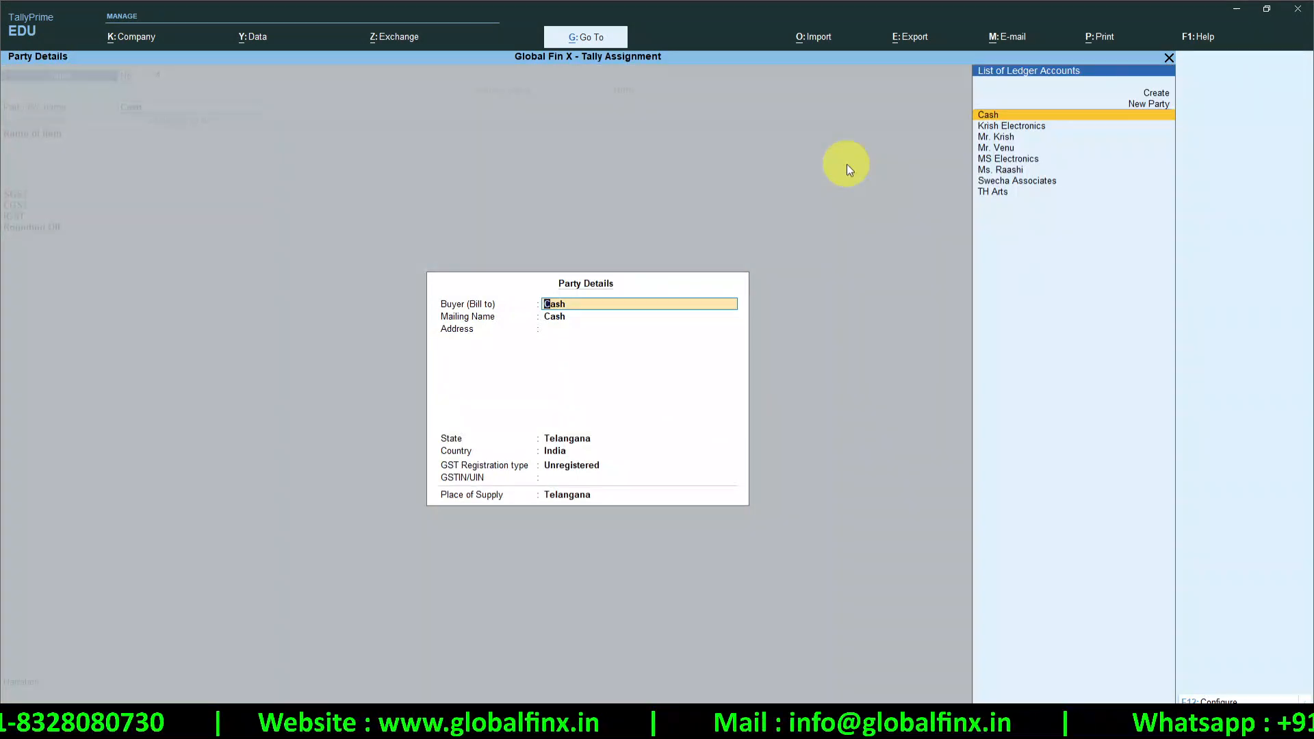
pyautogui.write('Mahesh')
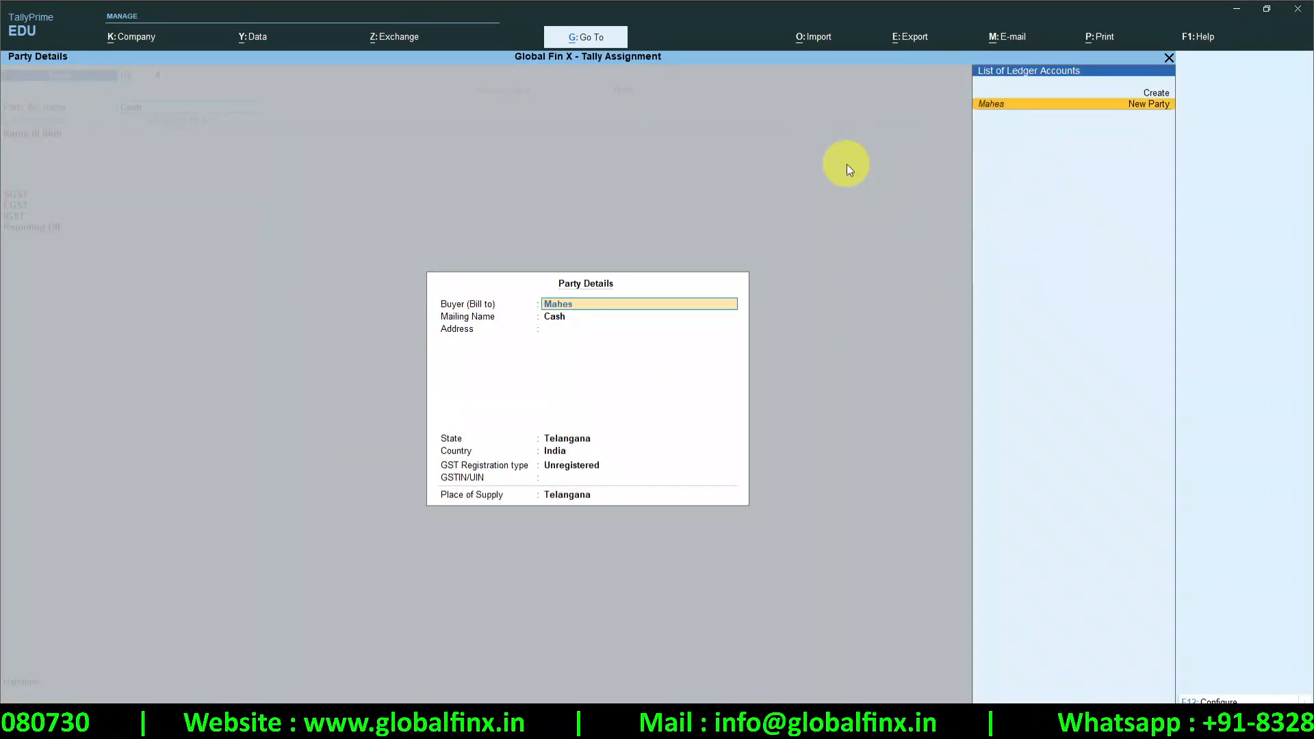
pyautogui.press('Return')
pyautogui.press('Return')
pyautogui.press('Return')
pyautogui.press('Return')
pyautogui.press('Return')
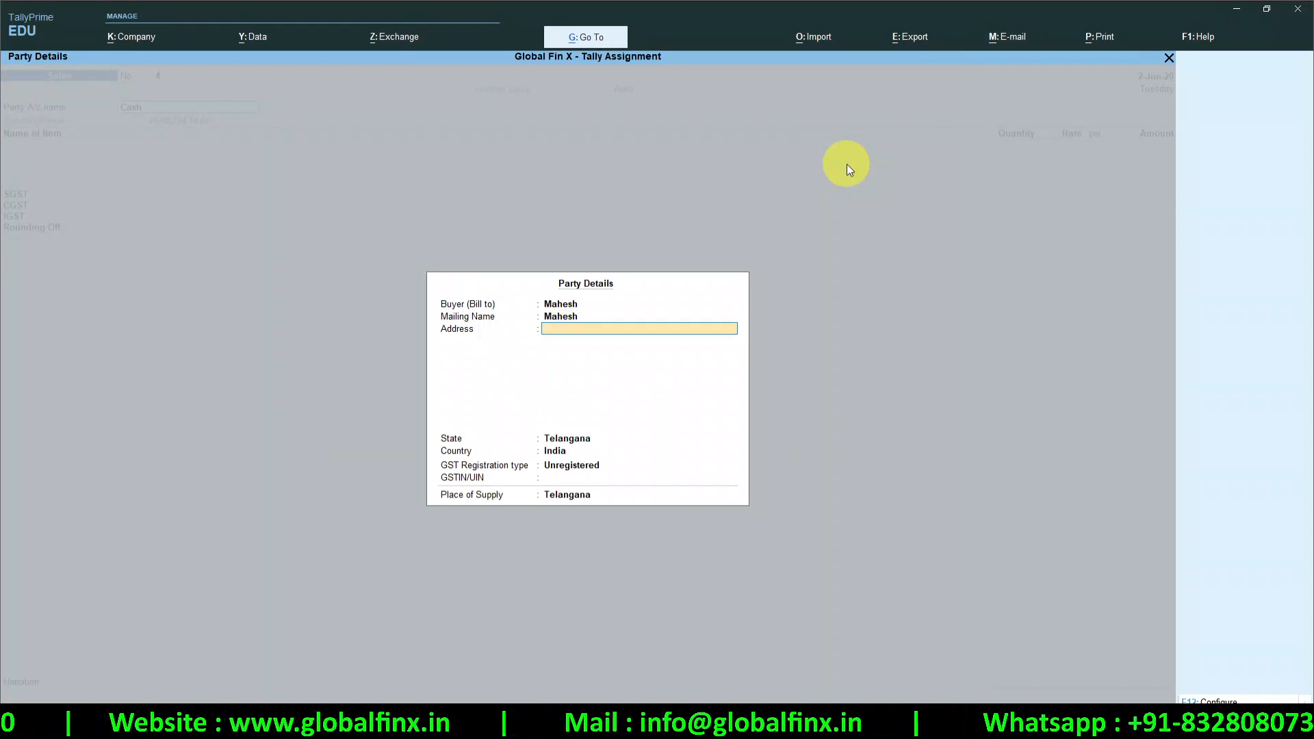
pyautogui.press('Return')
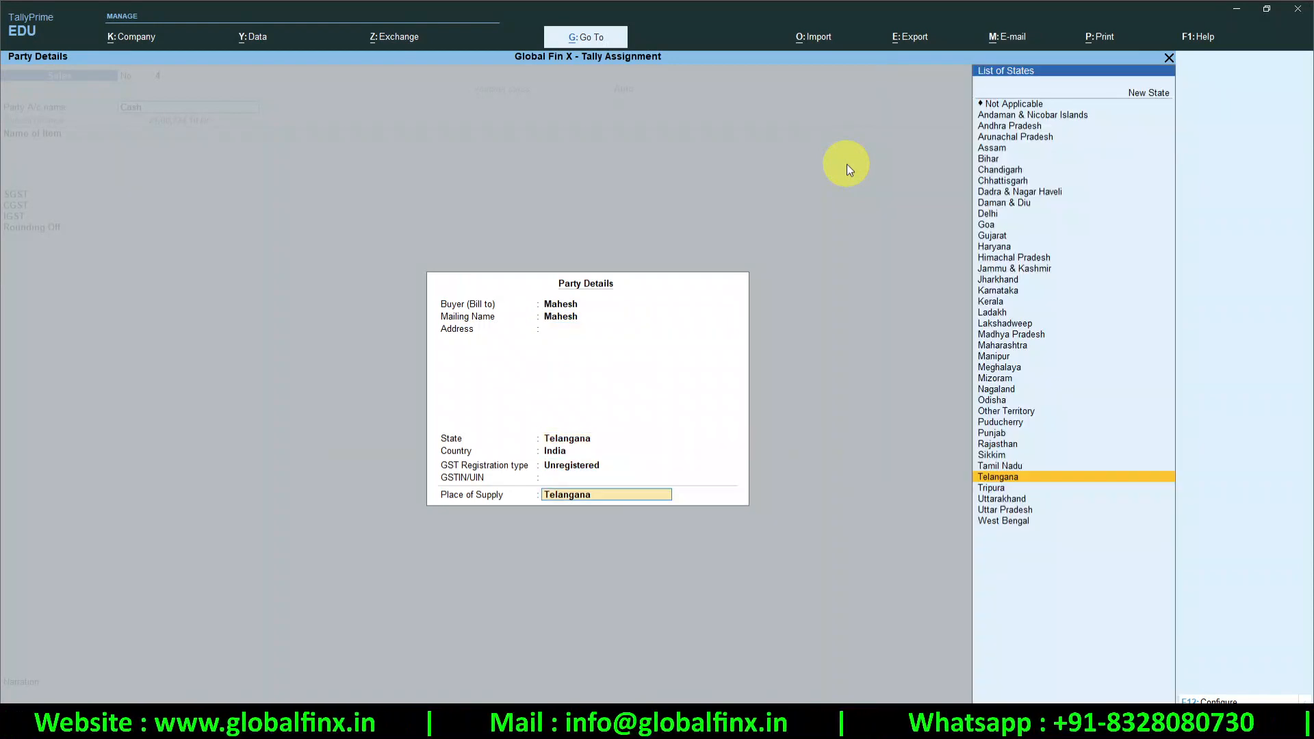
pyautogui.press('Return')
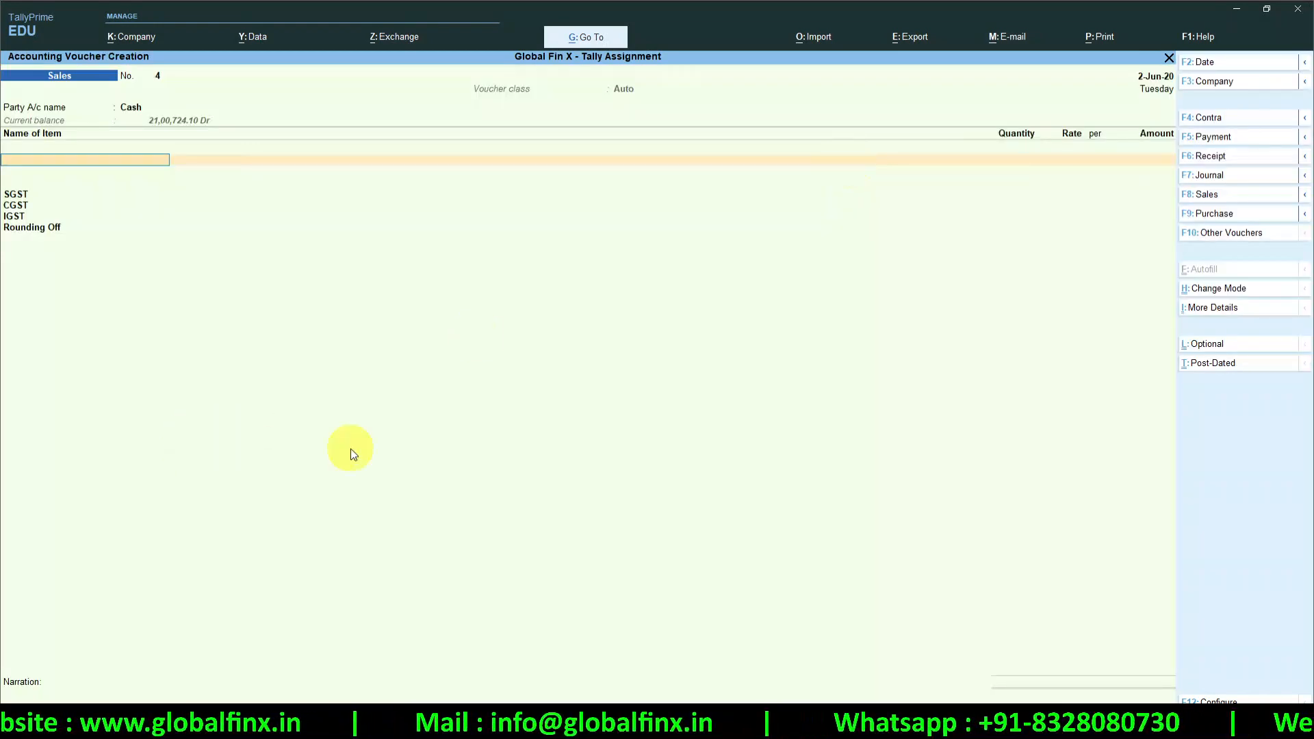
# Add Batteries (qty 10), Memory Card (qty 5) and Power Bank (qty 2), accepting the default rates
pyautogui.press('Down')
pyautogui.press('Return')
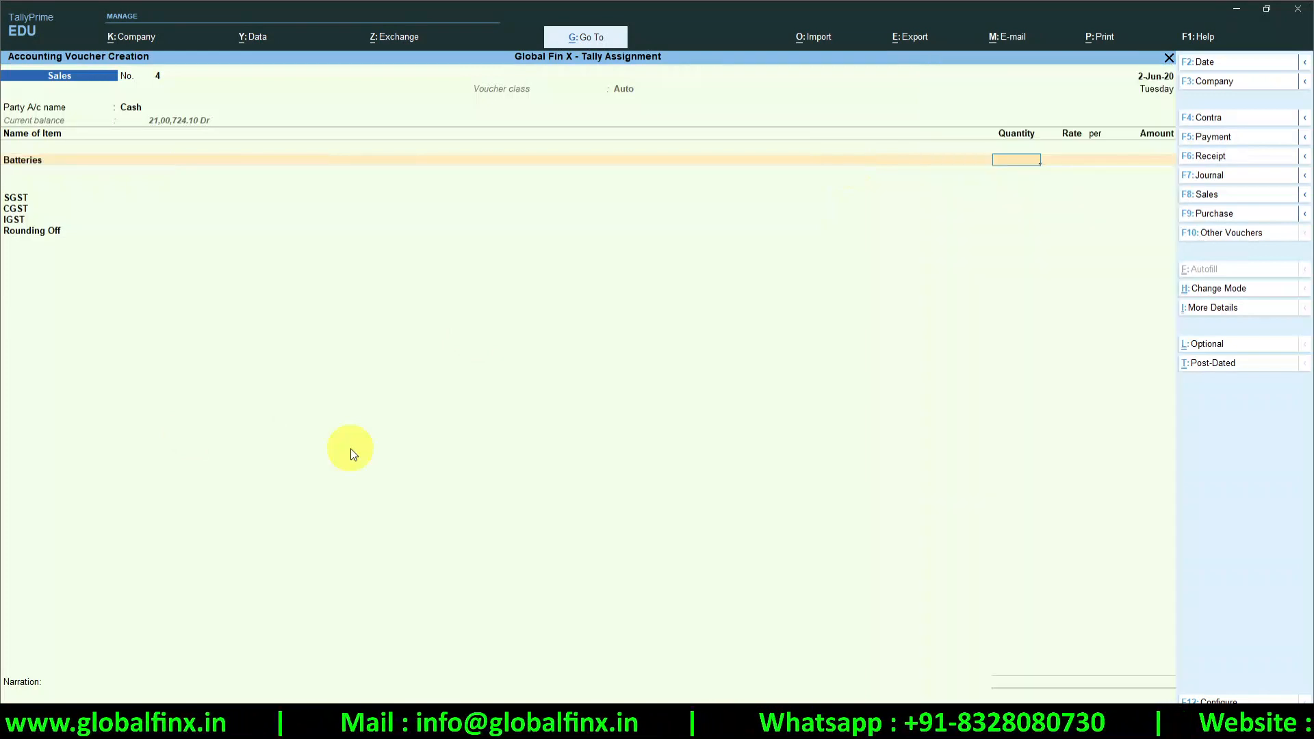
pyautogui.write('10')
pyautogui.press('Return')
pyautogui.press('Return')
pyautogui.press('Return')
pyautogui.press('Return')
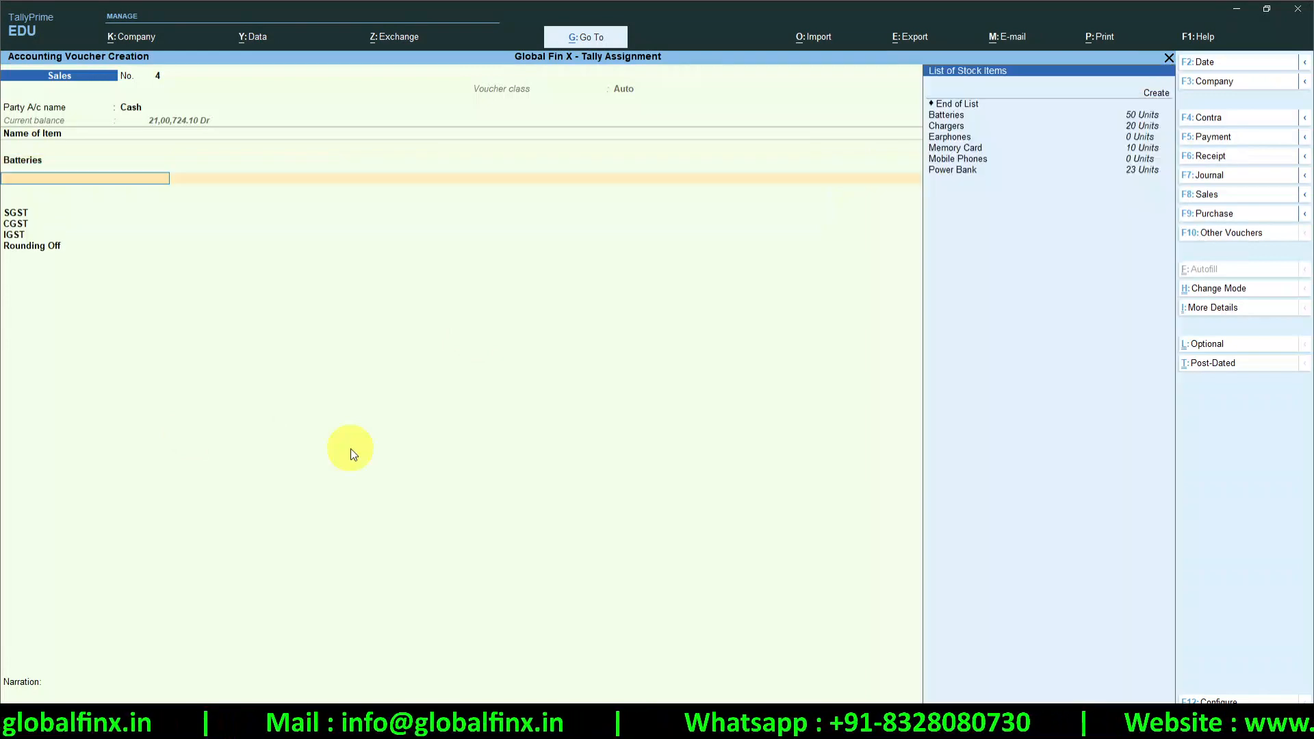
pyautogui.press('Down')
pyautogui.press('Down')
pyautogui.press('Down')
pyautogui.press('Down')
pyautogui.press('Return')
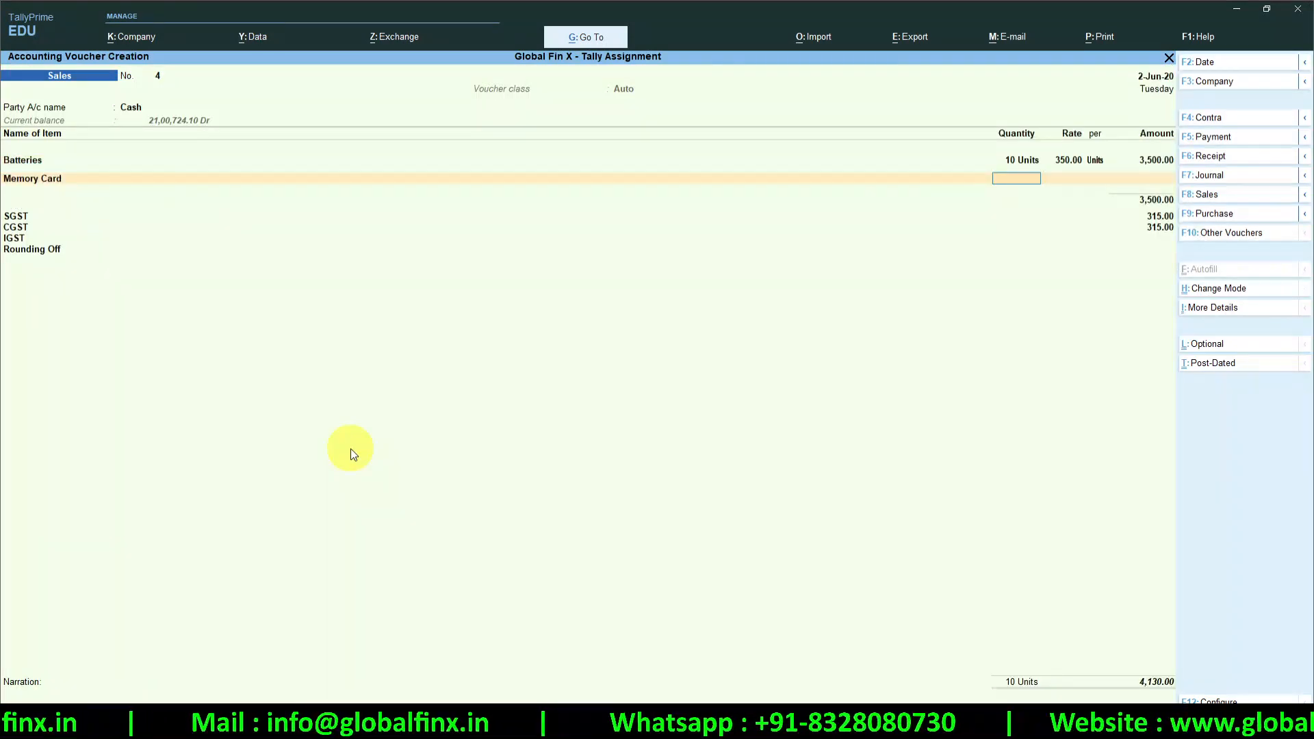
pyautogui.write('5')
pyautogui.press('Return')
pyautogui.press('Return')
pyautogui.press('Return')
pyautogui.press('Return')
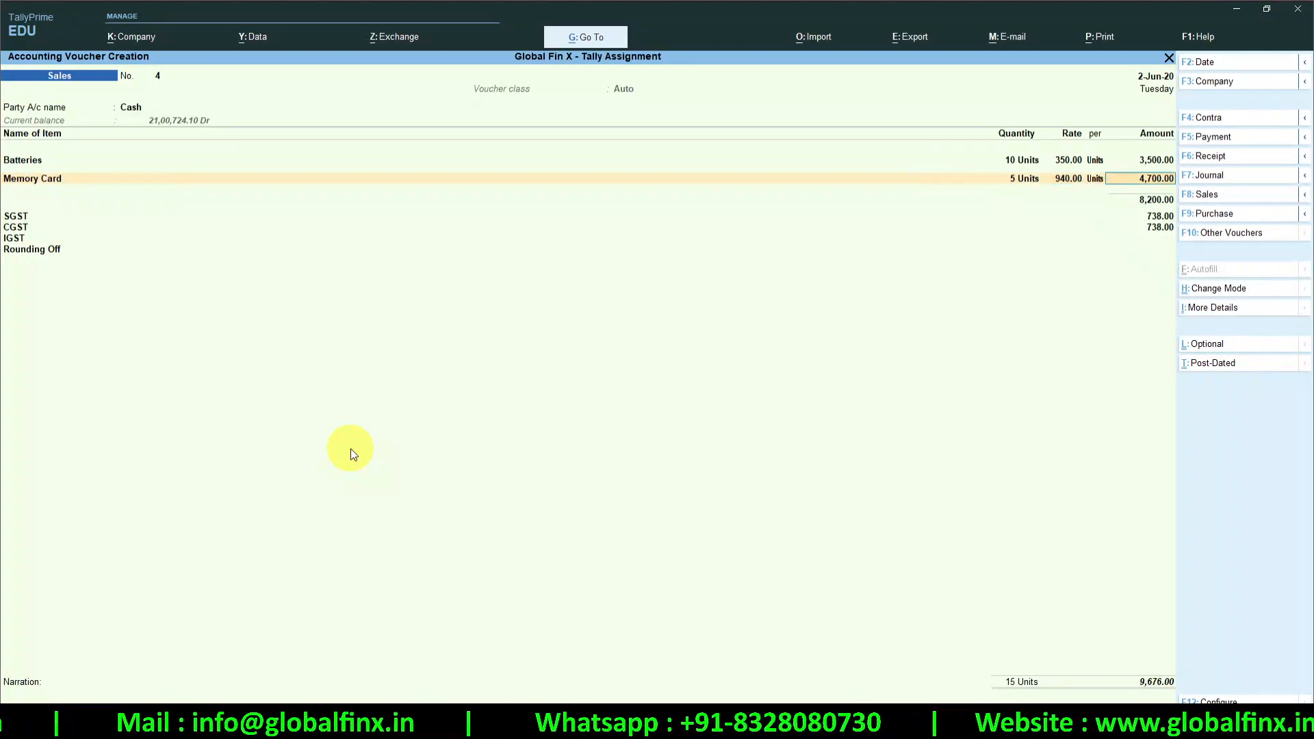
pyautogui.press('Down')
pyautogui.press('Down')
pyautogui.press('Down')
pyautogui.press('Down')
pyautogui.press('Down')
pyautogui.press('Down')
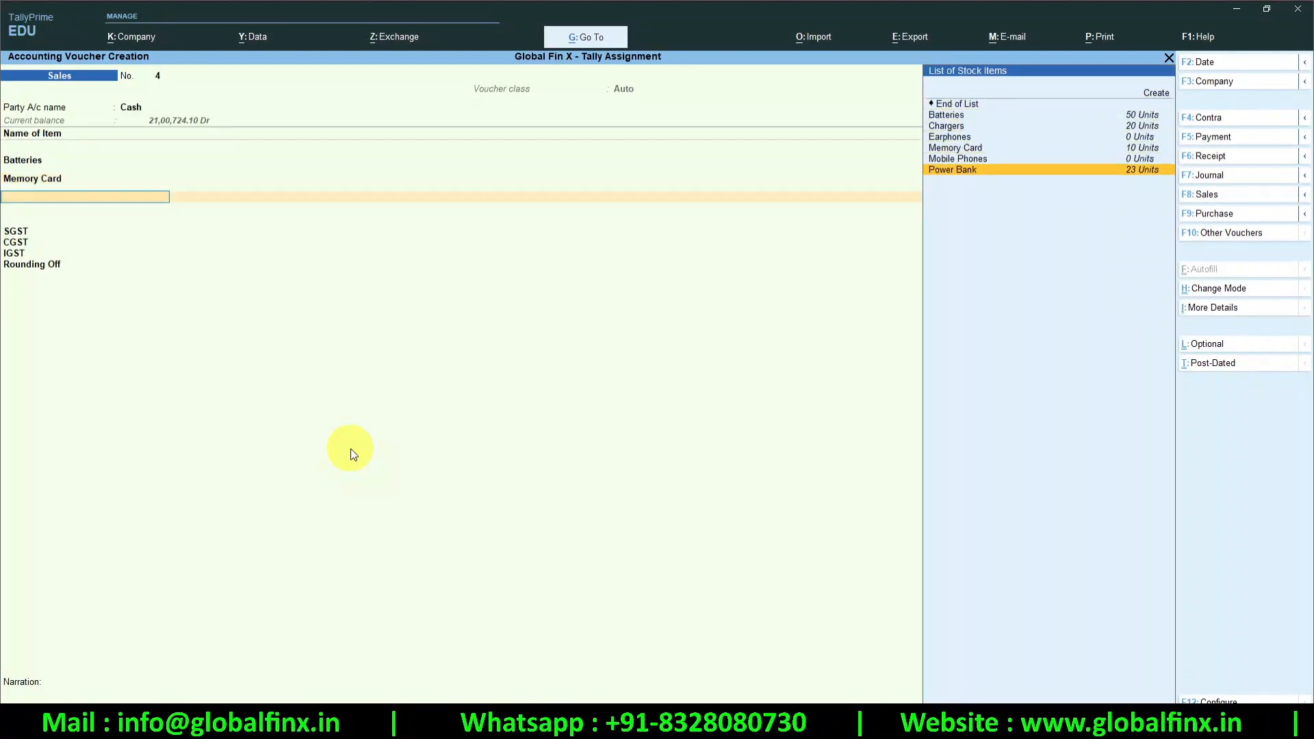
pyautogui.press('Return')
pyautogui.write('2')
pyautogui.press('Return')
pyautogui.press('Return')
pyautogui.press('Return')
pyautogui.press('Return')
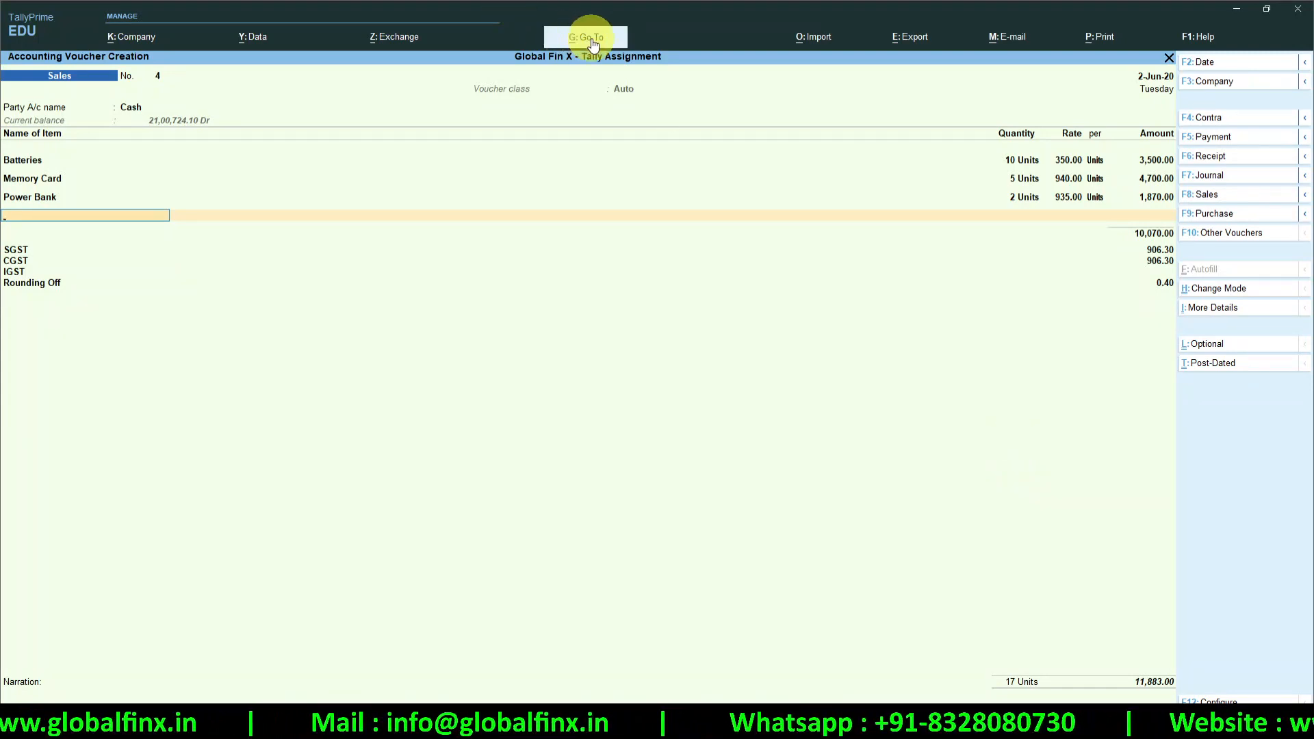
# Pause the current sales voucher and start a new one via Go To, Create Voucher
pyautogui.press('ctrl')
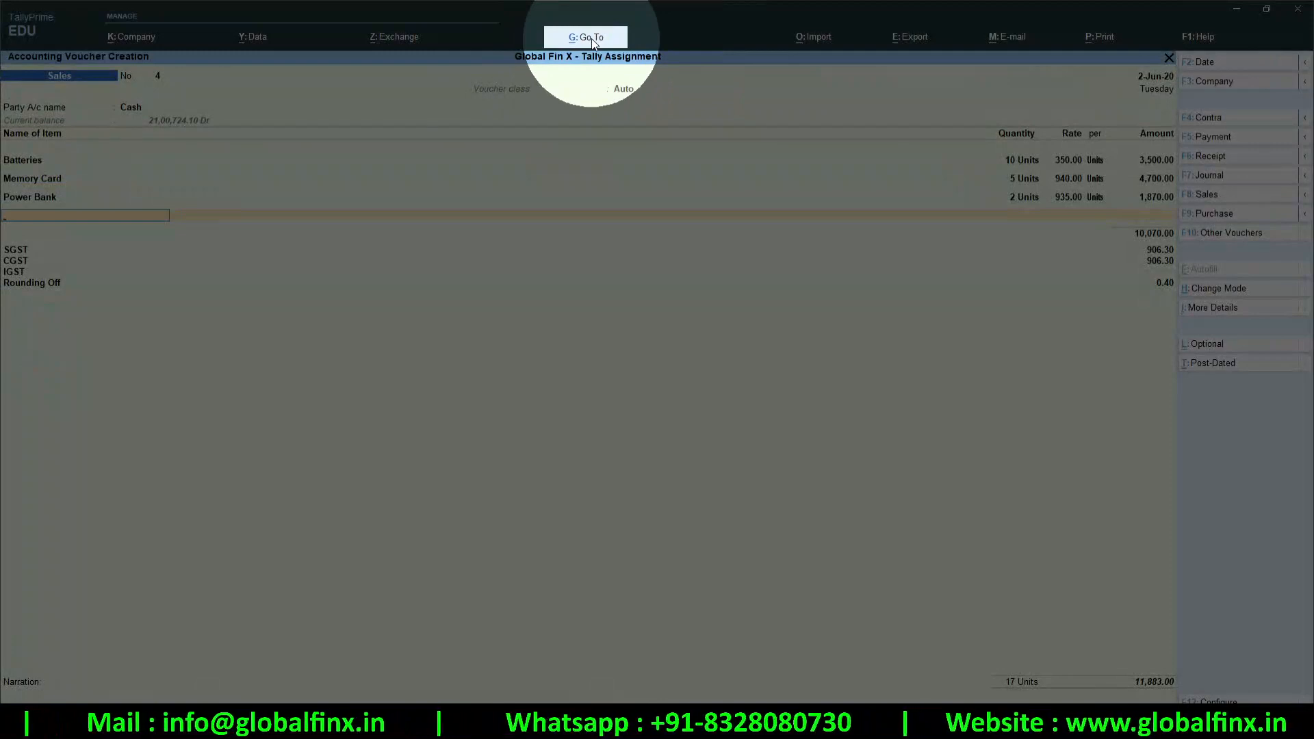
pyautogui.click(593, 40)
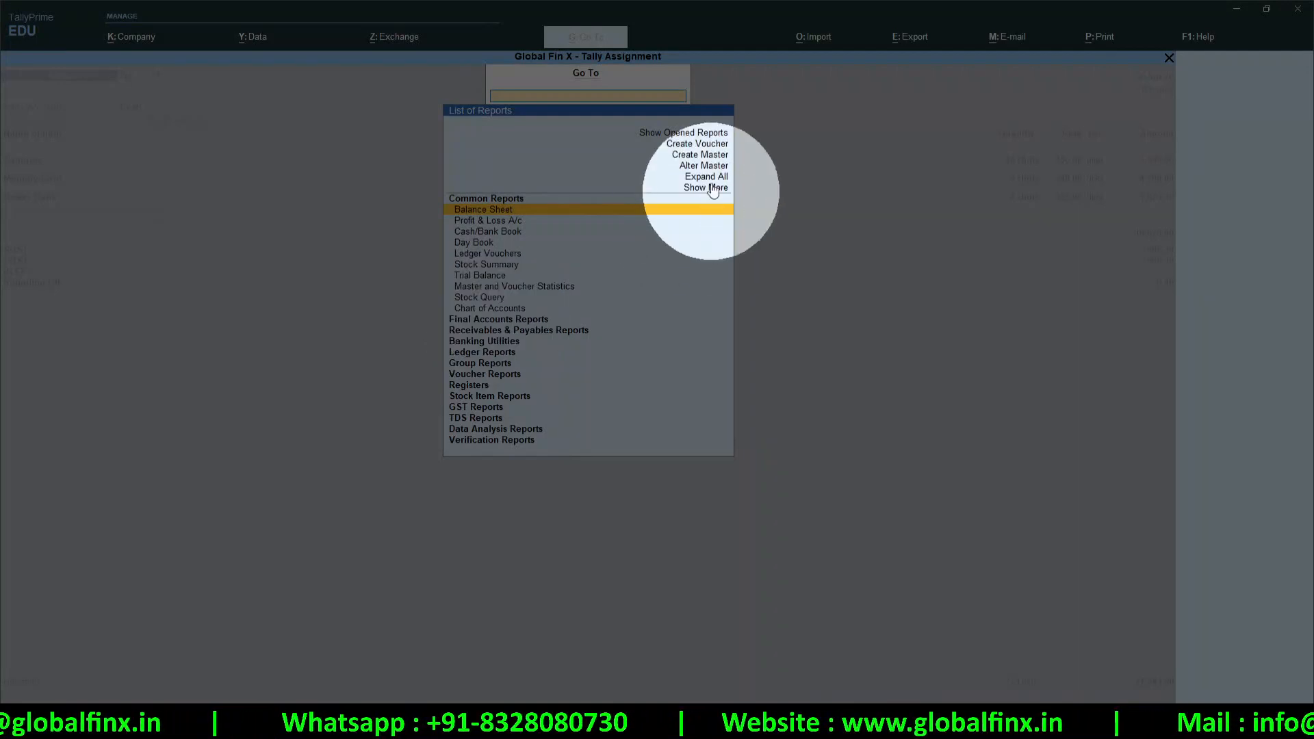
pyautogui.click(692, 147)
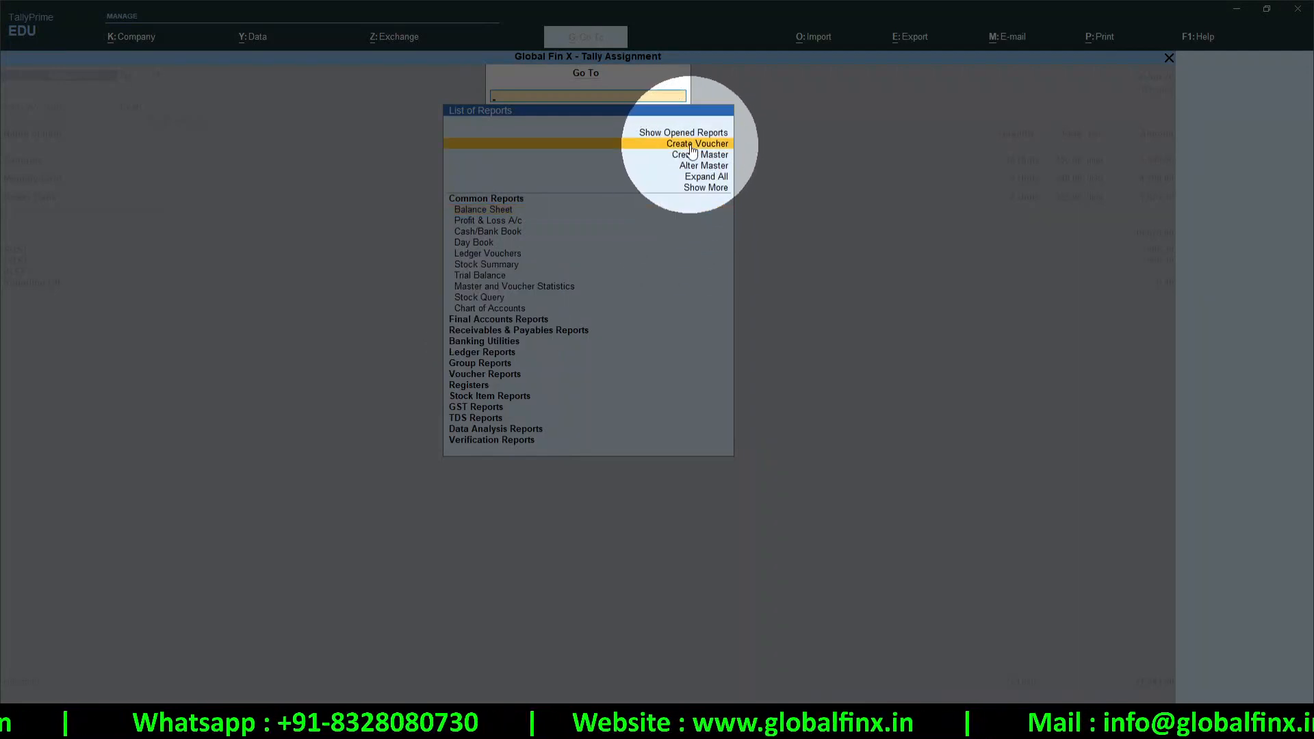
pyautogui.click(690, 145)
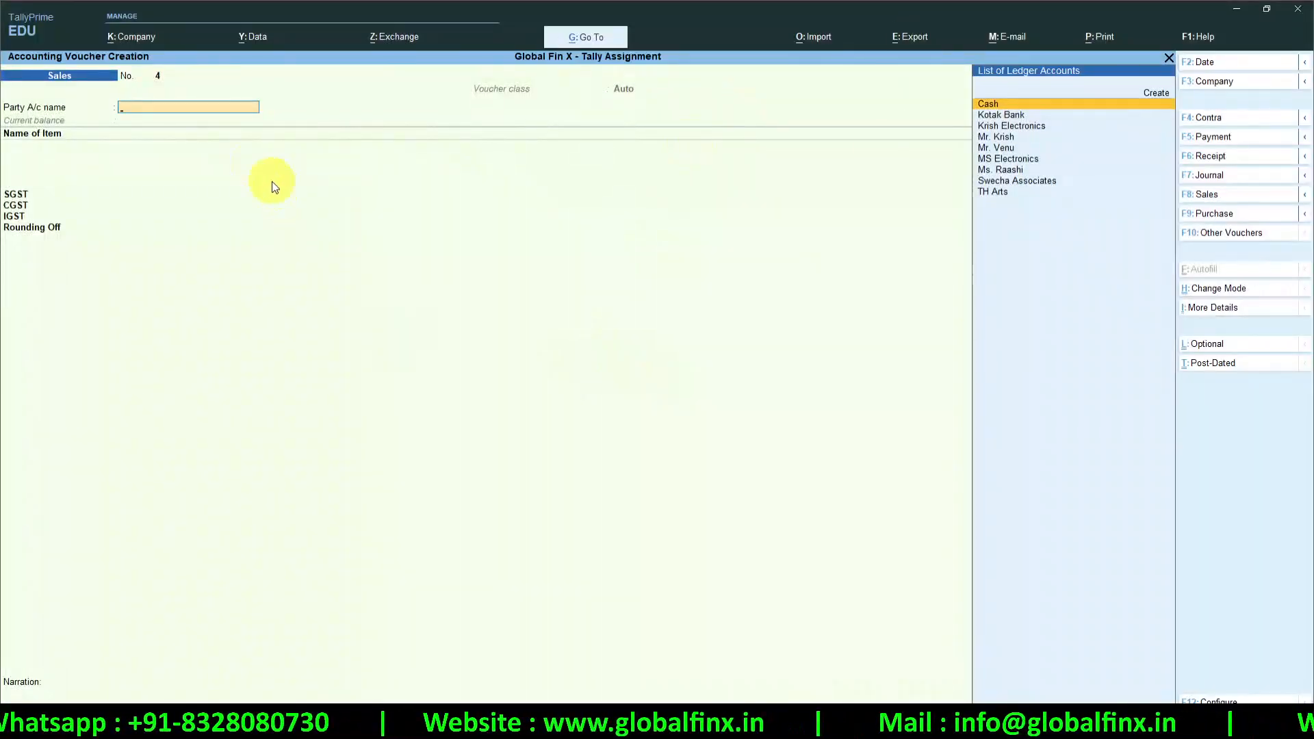
# Enter a Receipt voucher with Cash as the account, the customer ledger and 10,000 received
pyautogui.click(1225, 161)
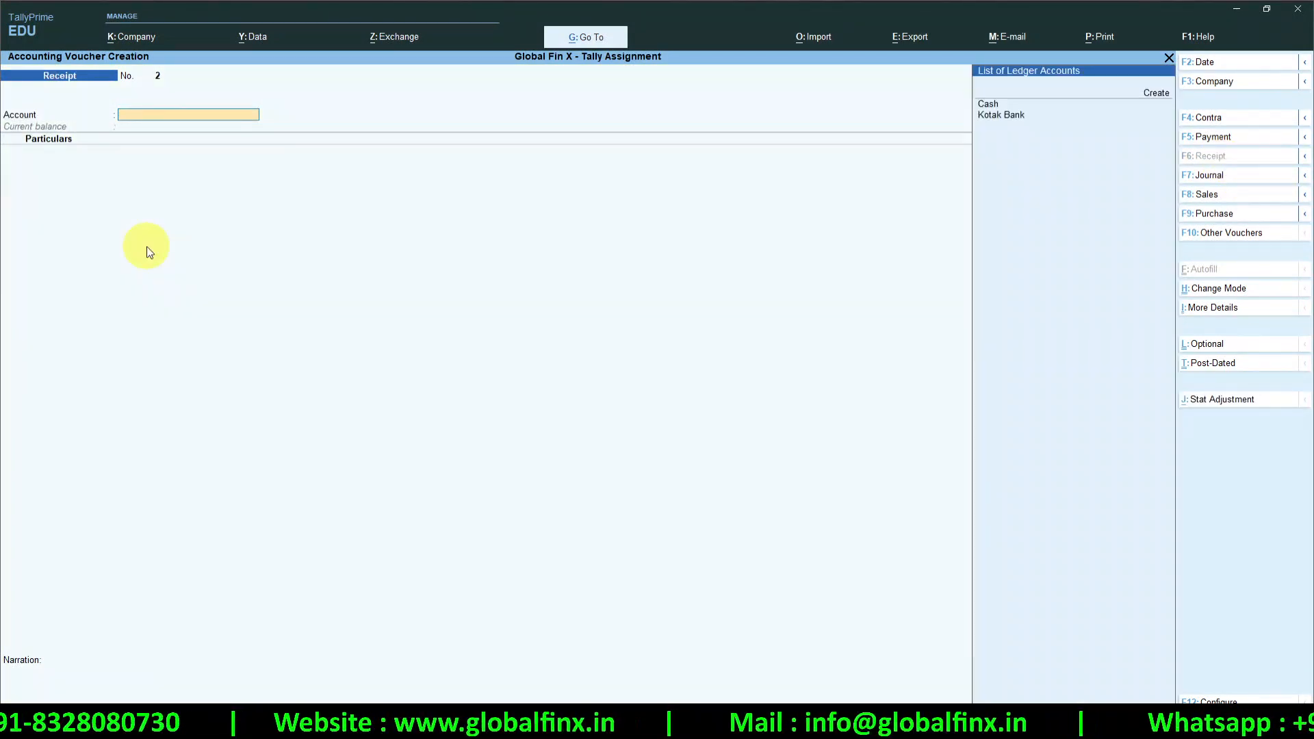
pyautogui.press('Return')
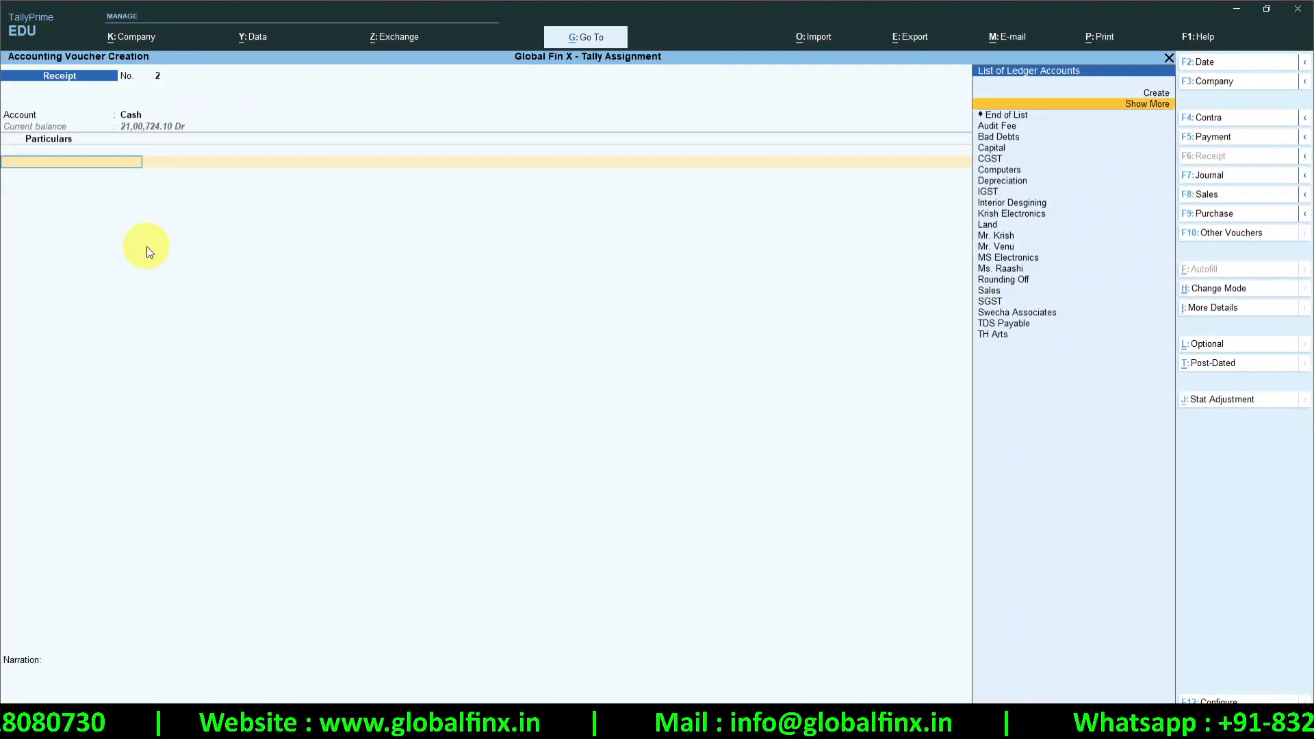
pyautogui.write('ko')
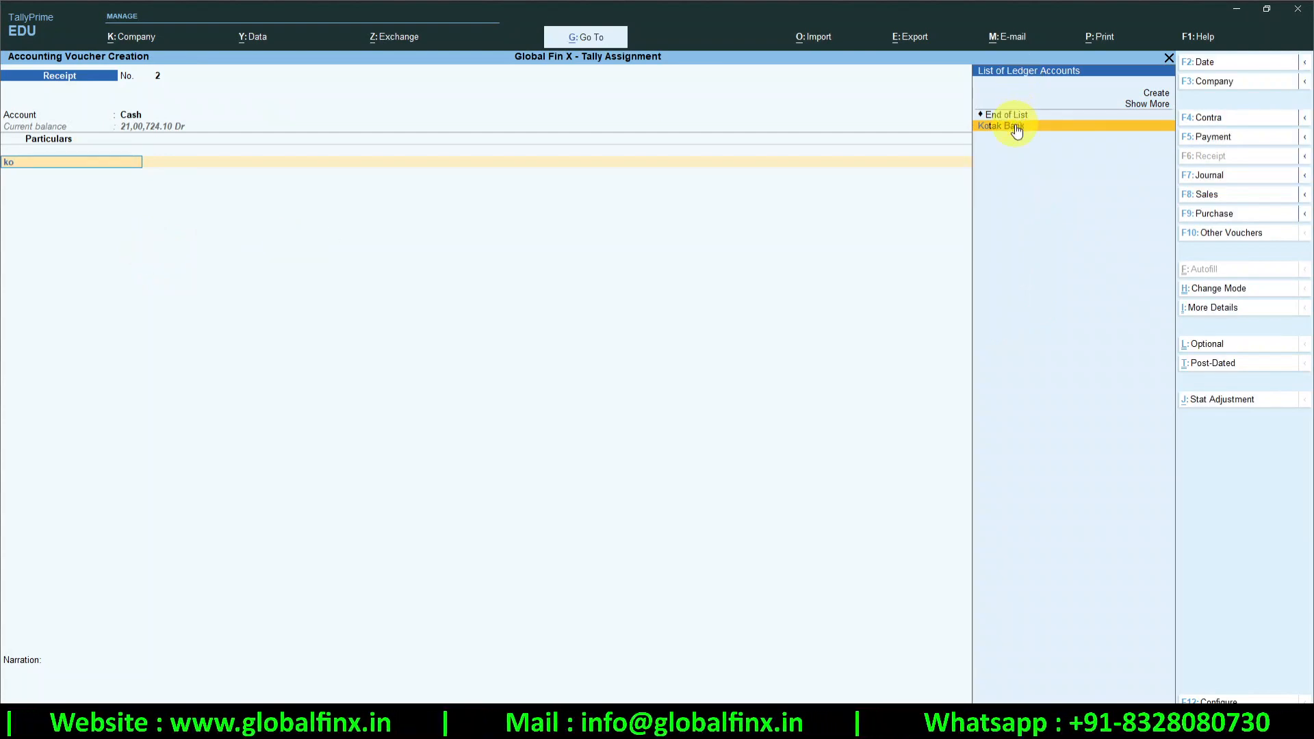
pyautogui.press('BackSpace')
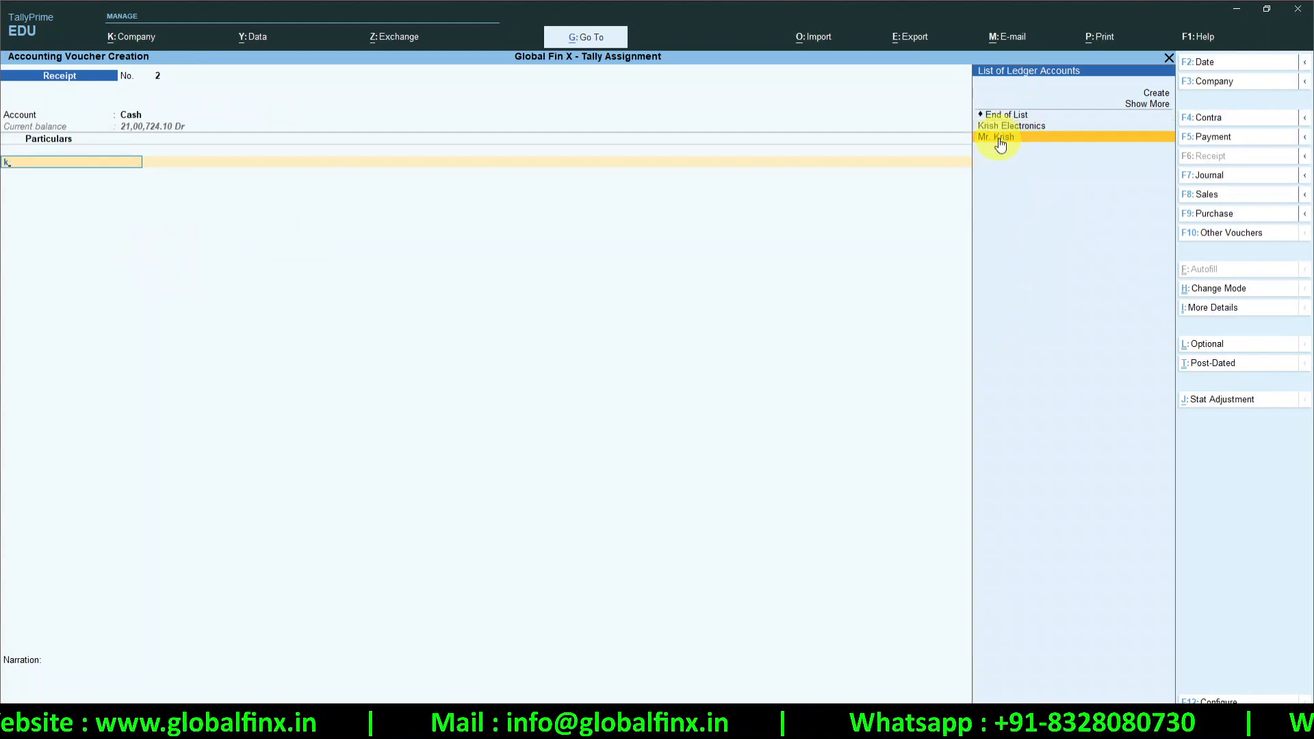
pyautogui.click(1001, 137)
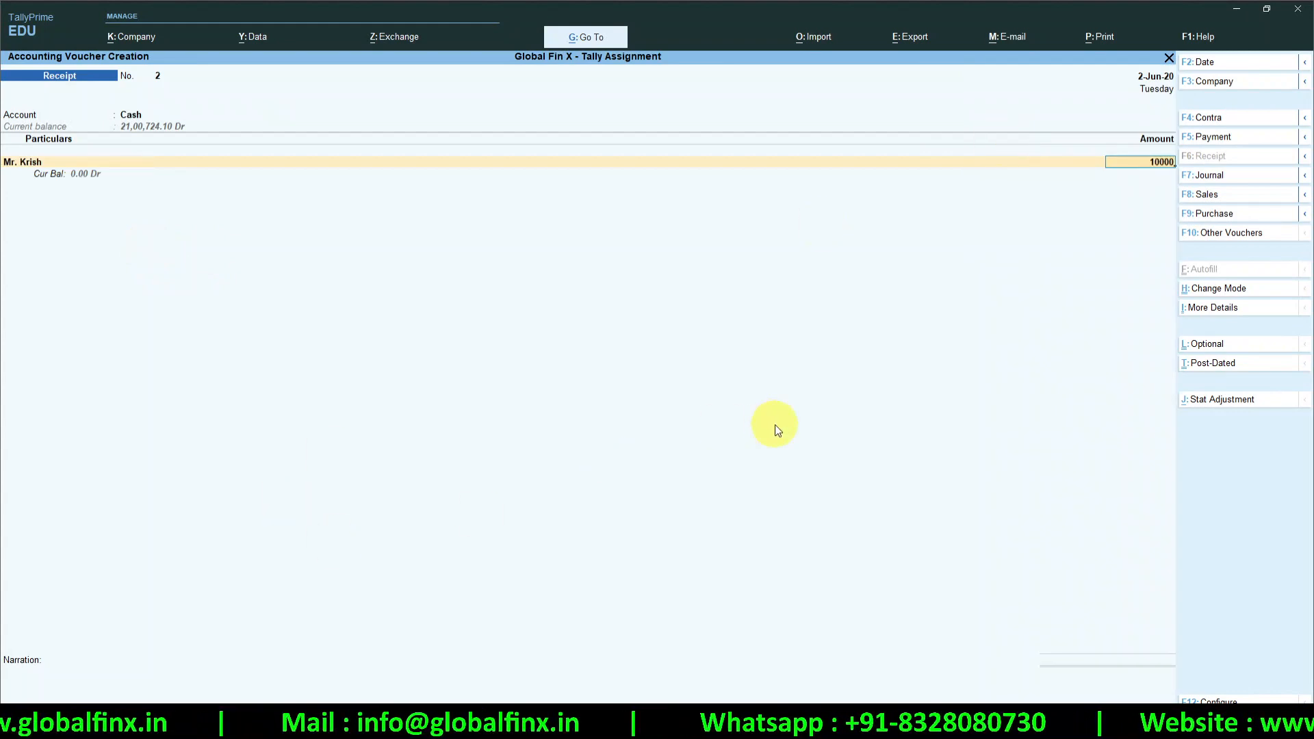
pyautogui.write('10000')
pyautogui.press('Return')
pyautogui.press('Return')
pyautogui.press('Return')
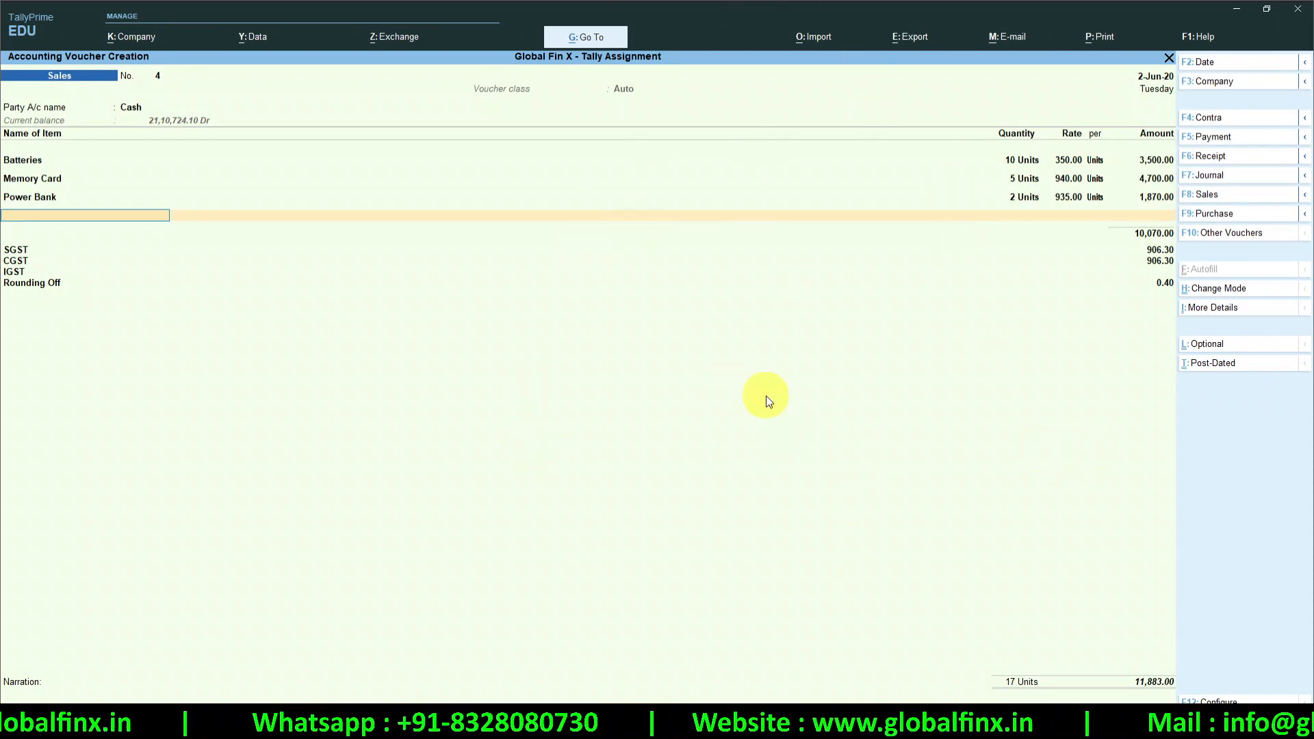
pyautogui.press('Return')
pyautogui.press('Up')
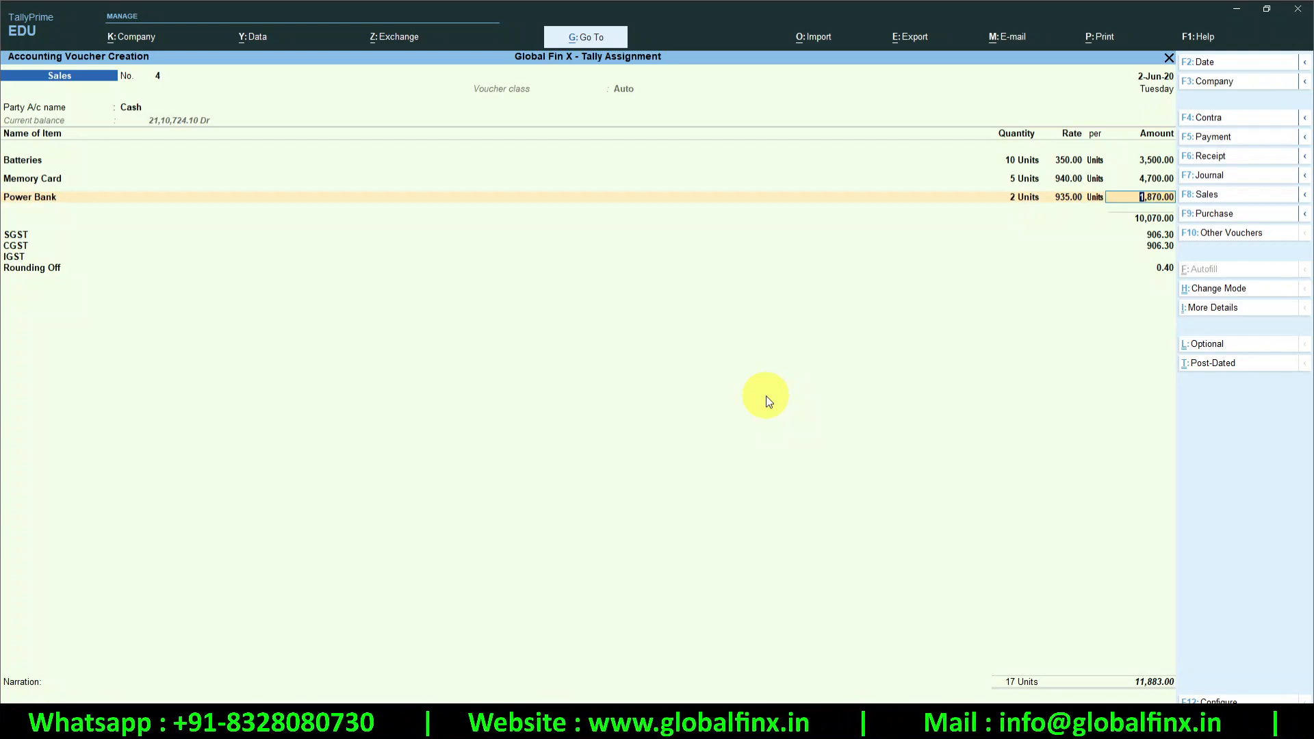
pyautogui.press('ctrl')
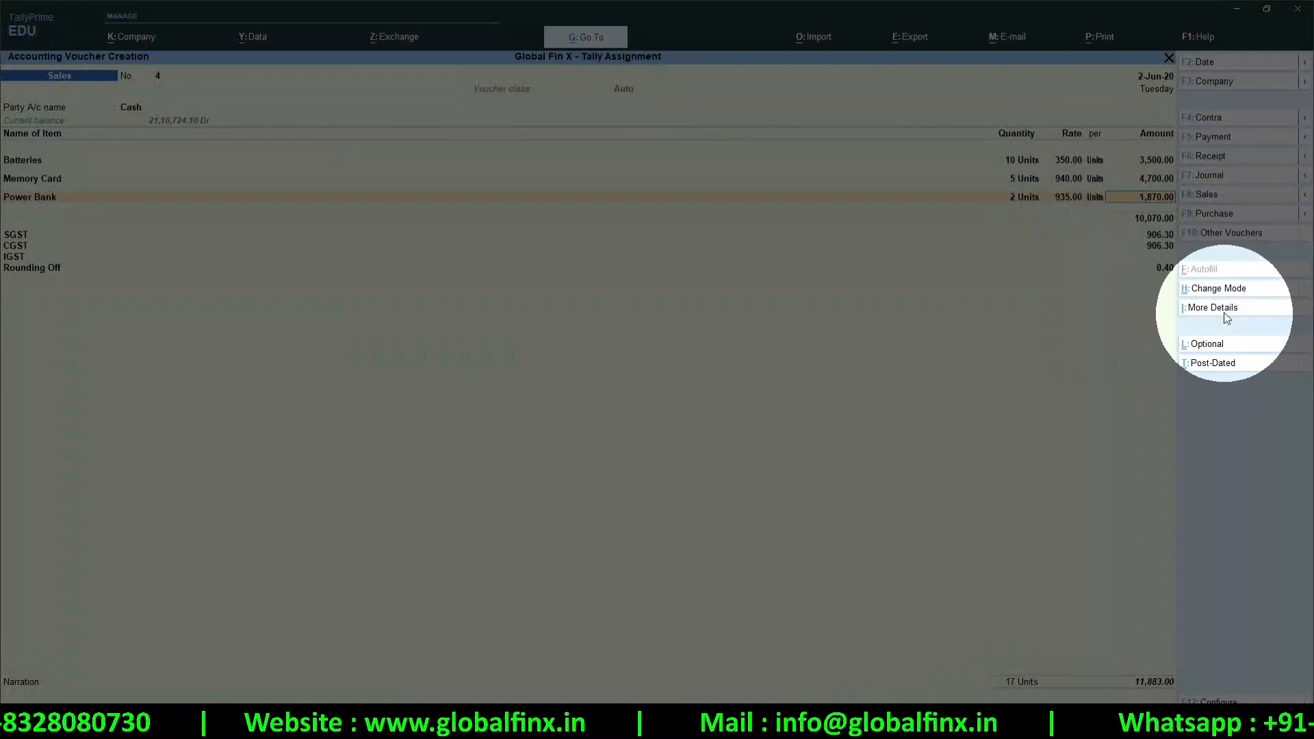
pyautogui.click(1222, 309)
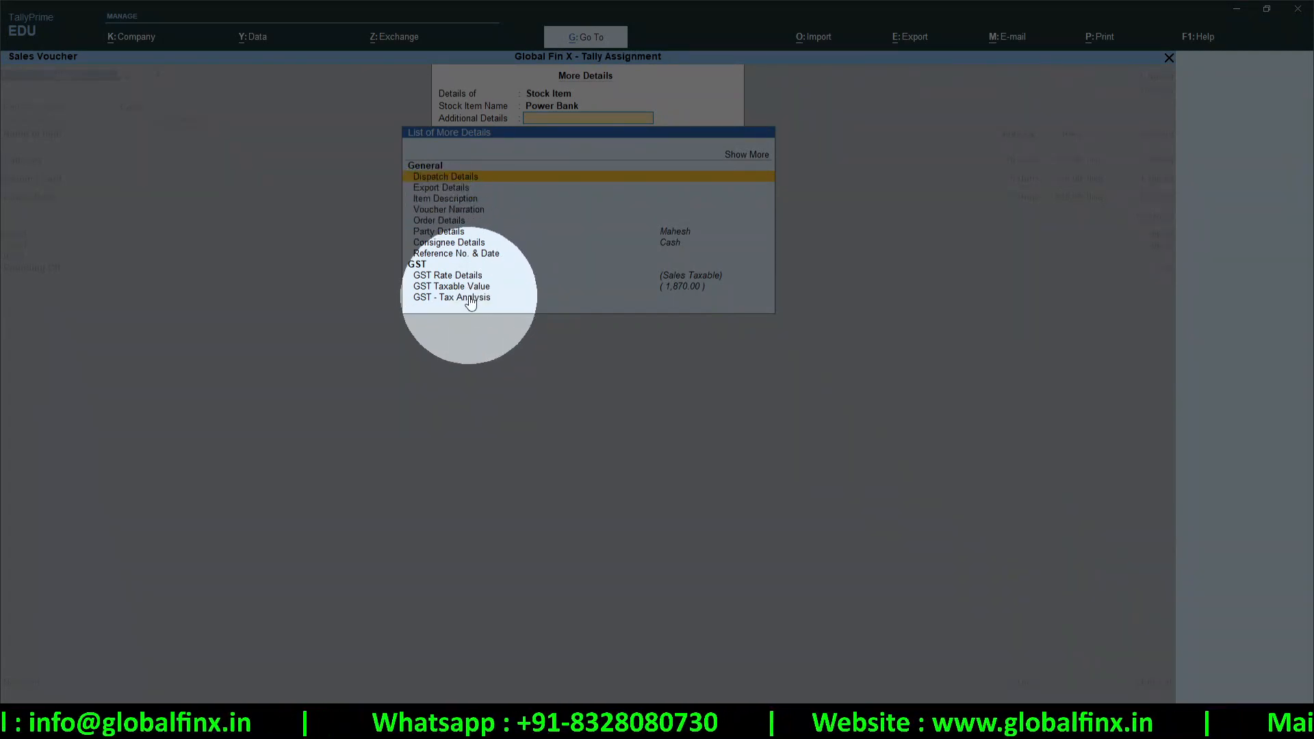
pyautogui.press('Escape')
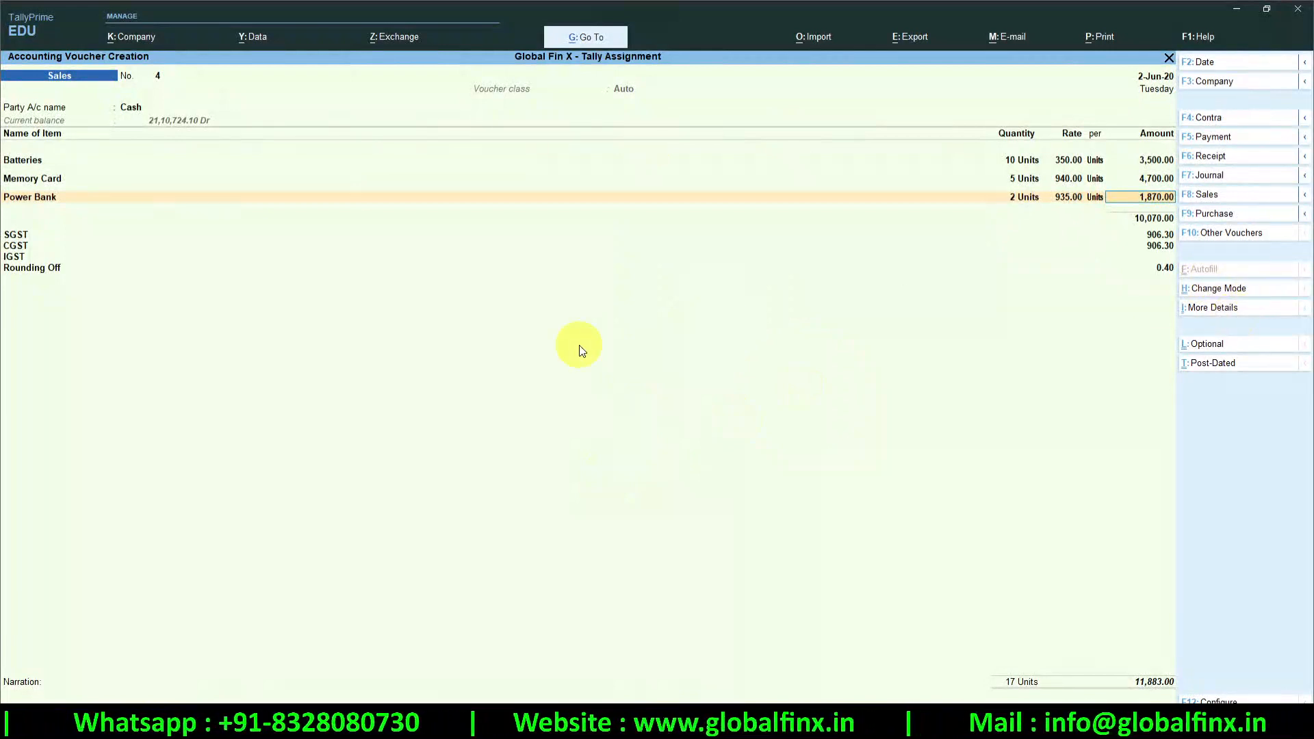
# Move through to the narration and save the sales voucher
pyautogui.press('Return')
pyautogui.press('Return')
pyautogui.press('Return')
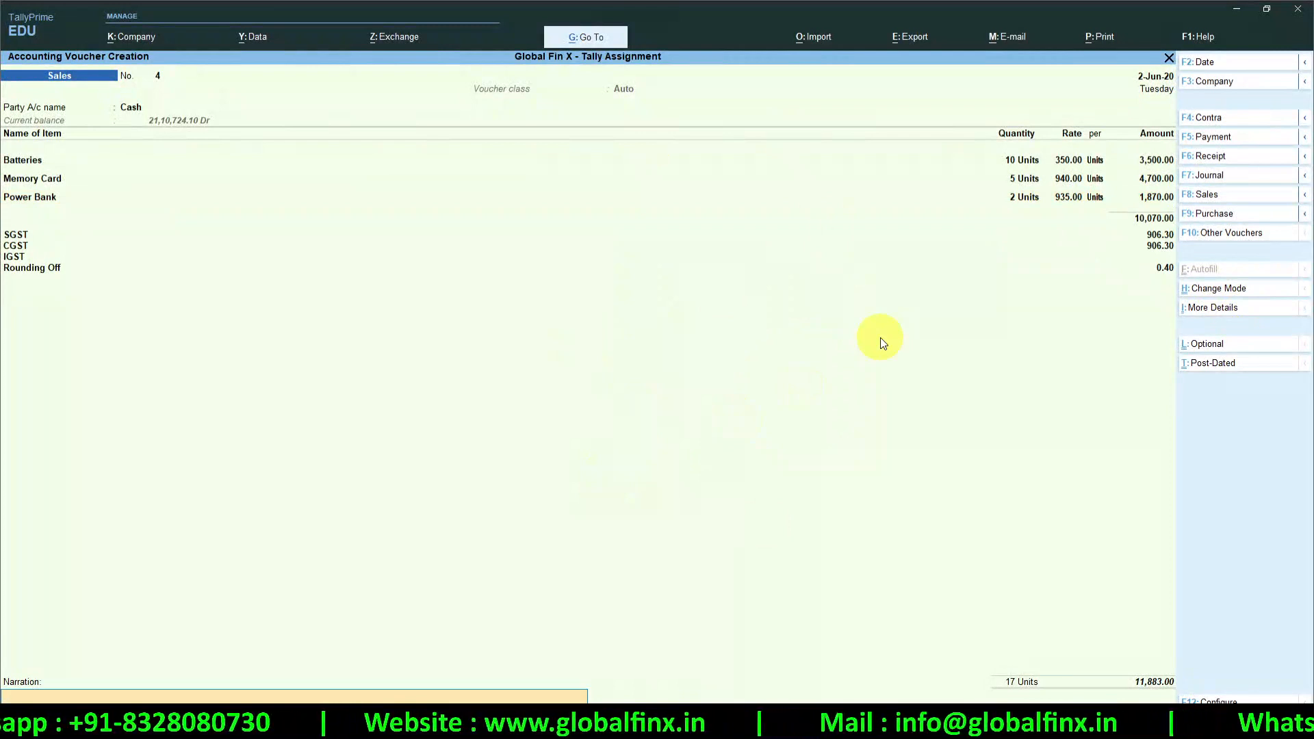
pyautogui.press('Return')
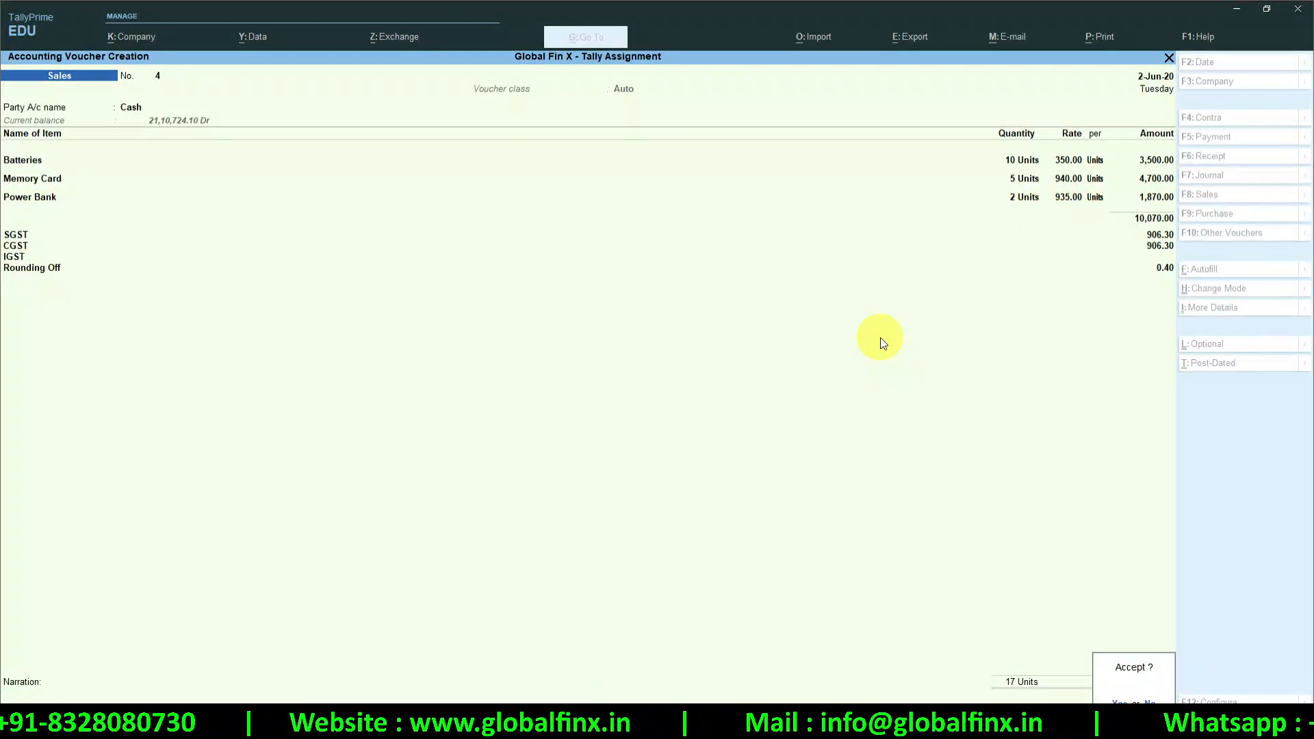
pyautogui.press('Escape')
# Highlight items 8 and 9 of the Major Changes list in OneNote, then return to TallyPrime
pyautogui.hotkey('alt', 'Tab')
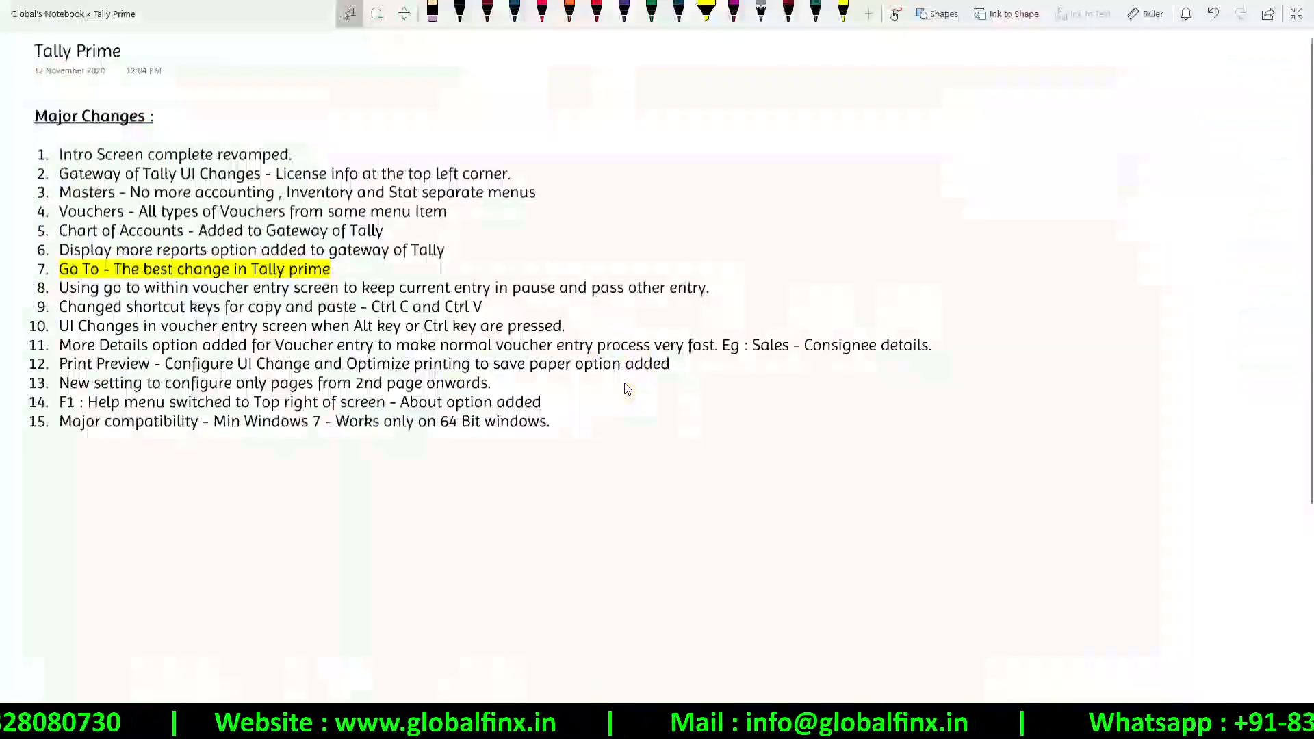
pyautogui.scroll(-1, 440, 282)
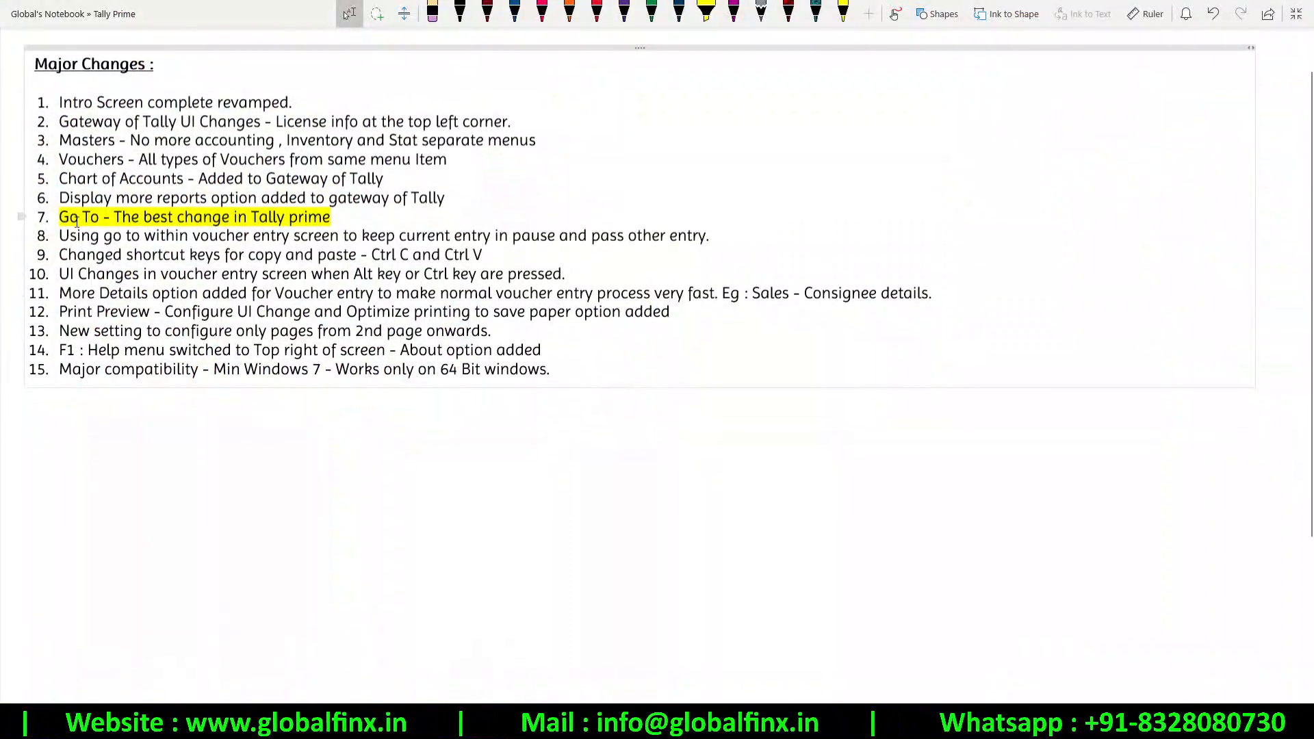
pyautogui.scroll(1, 78, 219)
pyautogui.moveTo(103, 245); pyautogui.dragTo(59, 246)
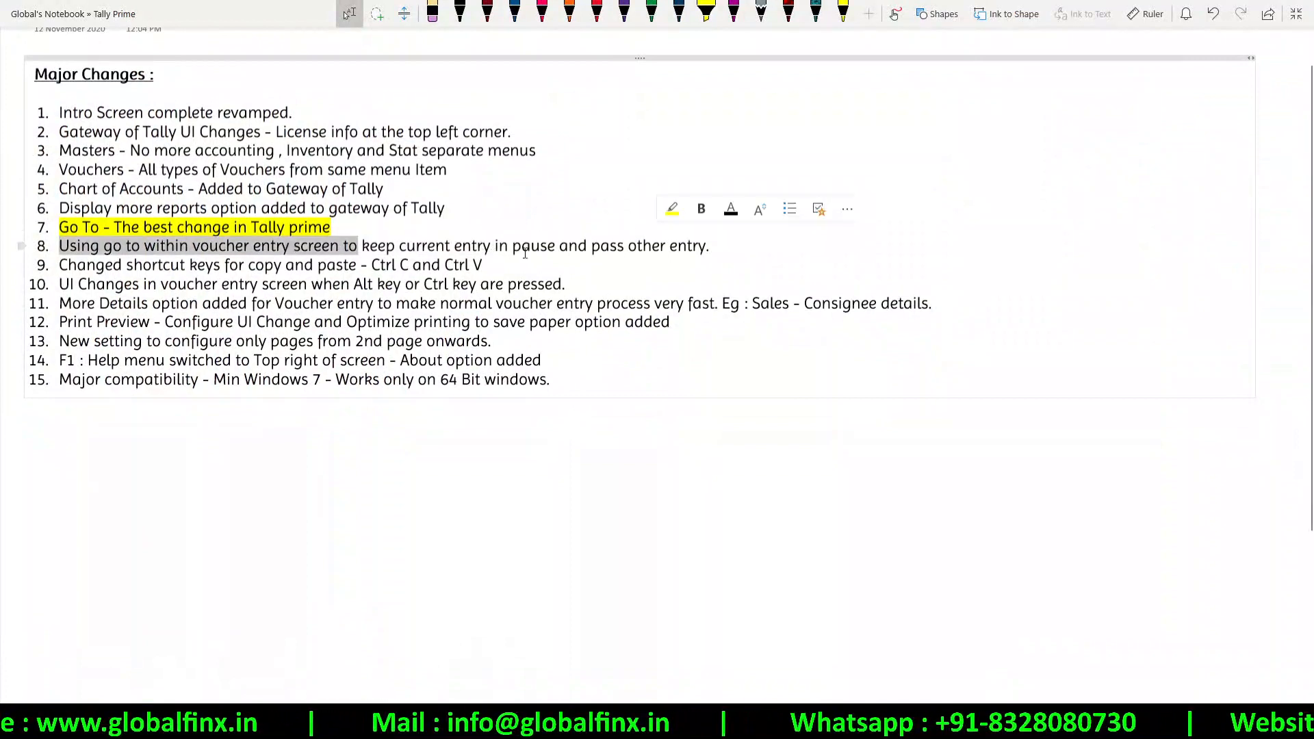
pyautogui.moveTo(525, 253); pyautogui.dragTo(920, 260)
pyautogui.click(691, 267)
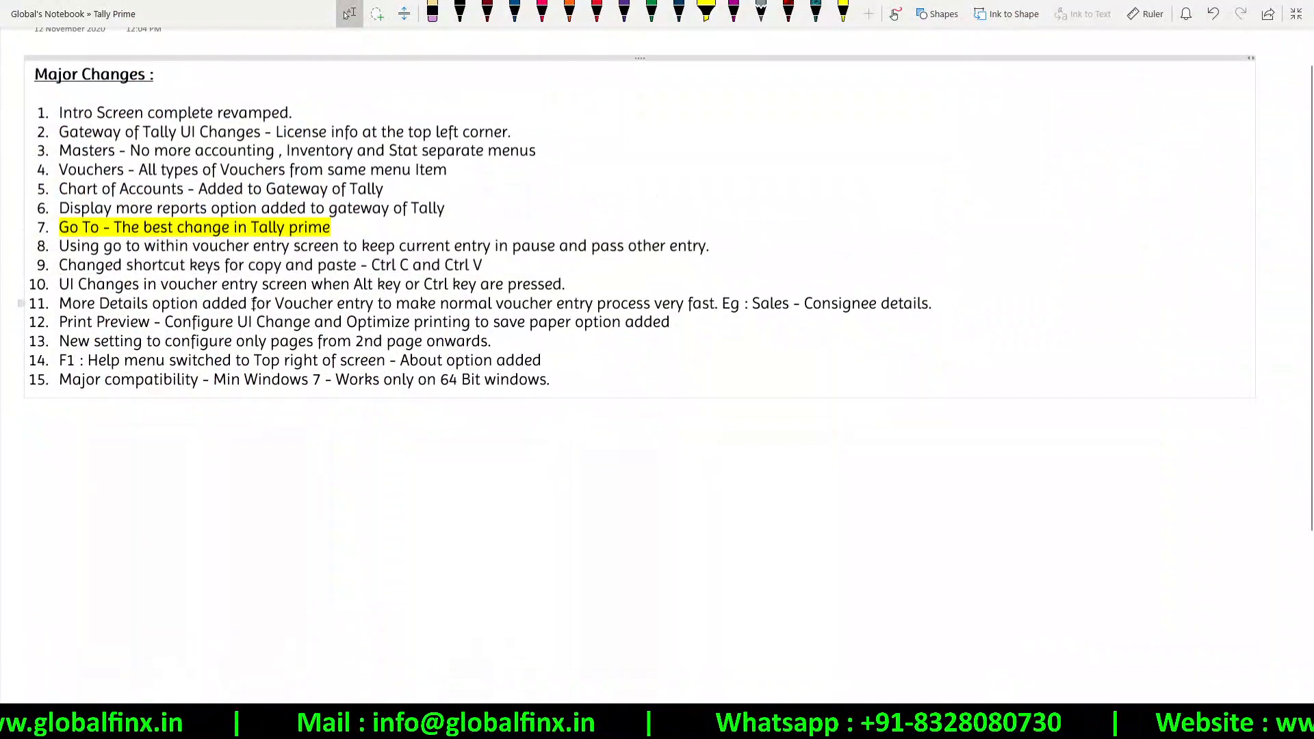
pyautogui.hotkey('alt', 'Tab')
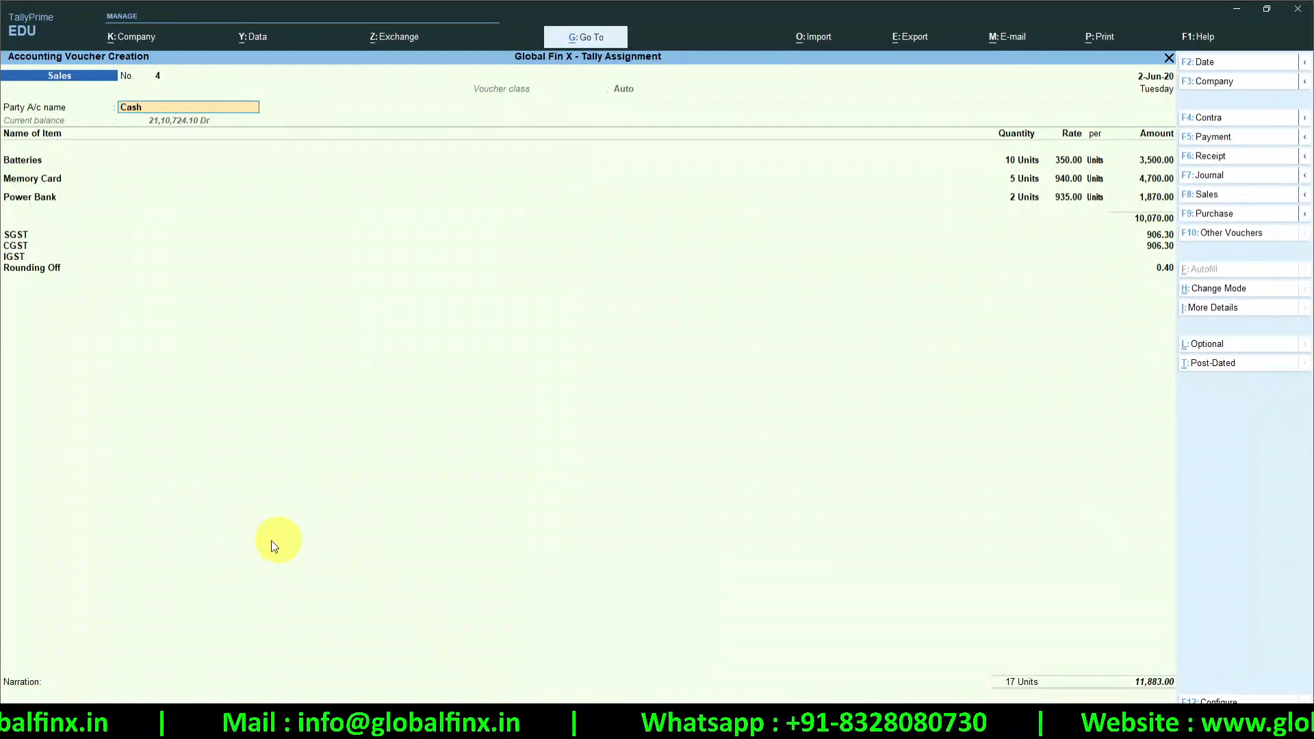
# Write and select 'Recording Cash Sales' in Notepad, then click into TallyPrime's Narration field
pyautogui.press('super')
pyautogui.write('notes')
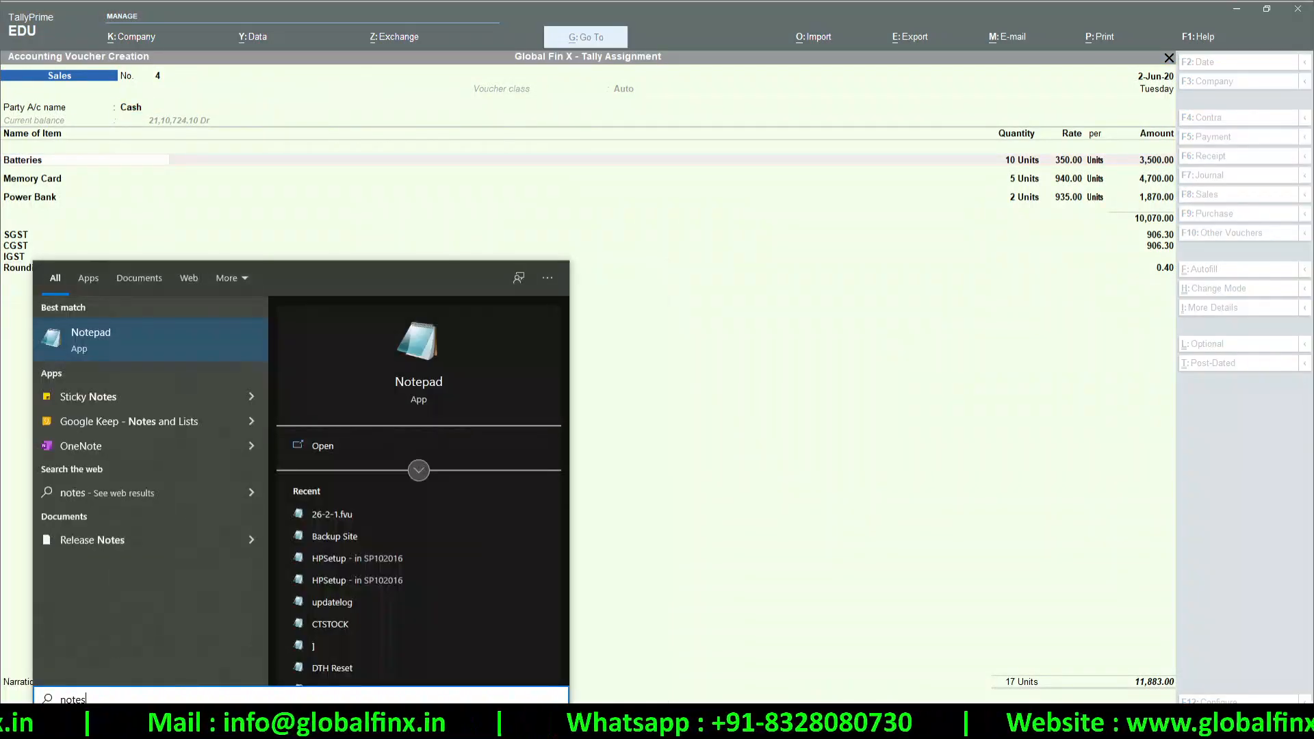
pyautogui.press('Return')
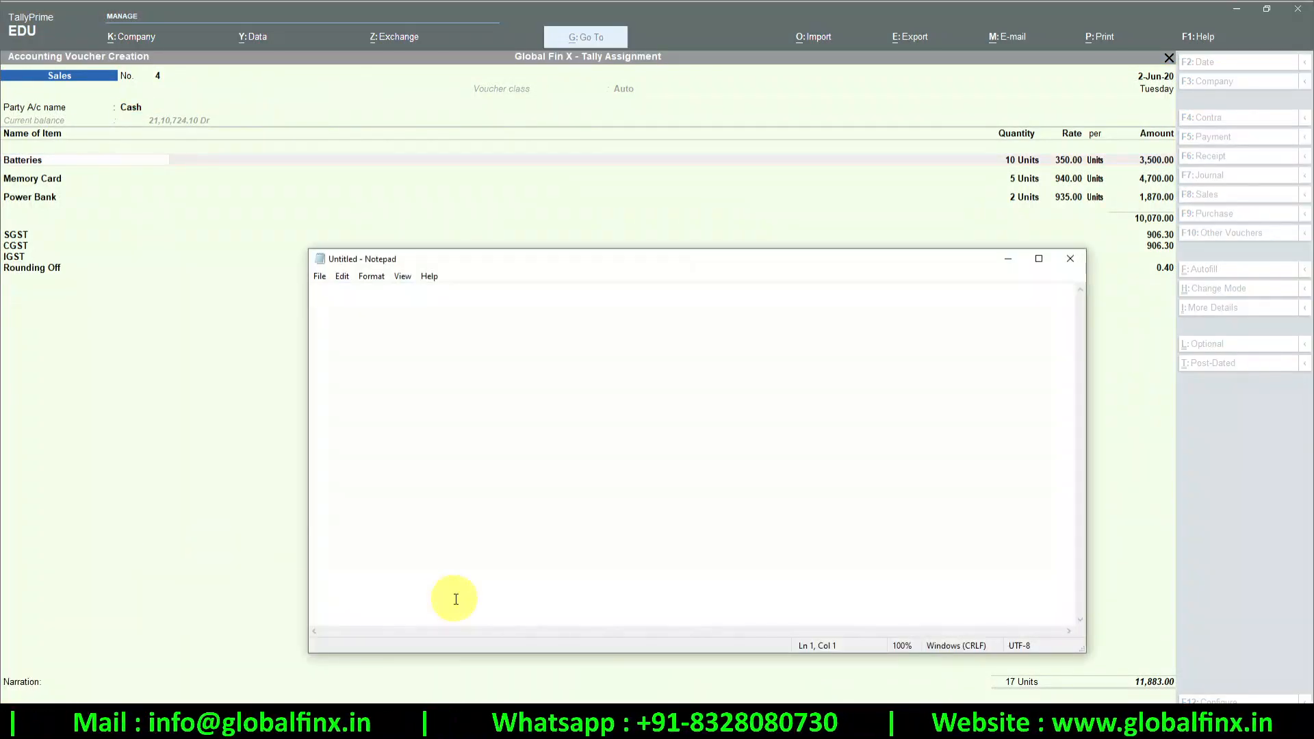
pyautogui.write('REcordi')
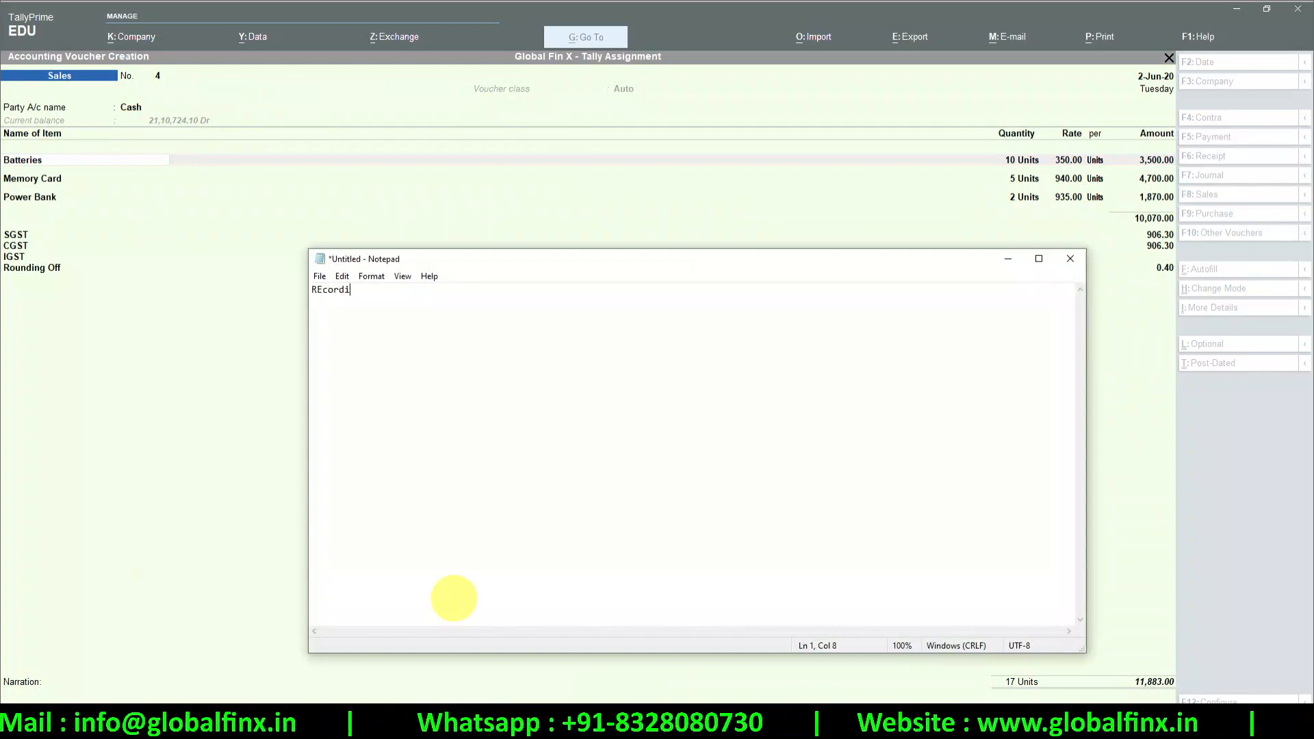
pyautogui.write('ng Cash Sales')
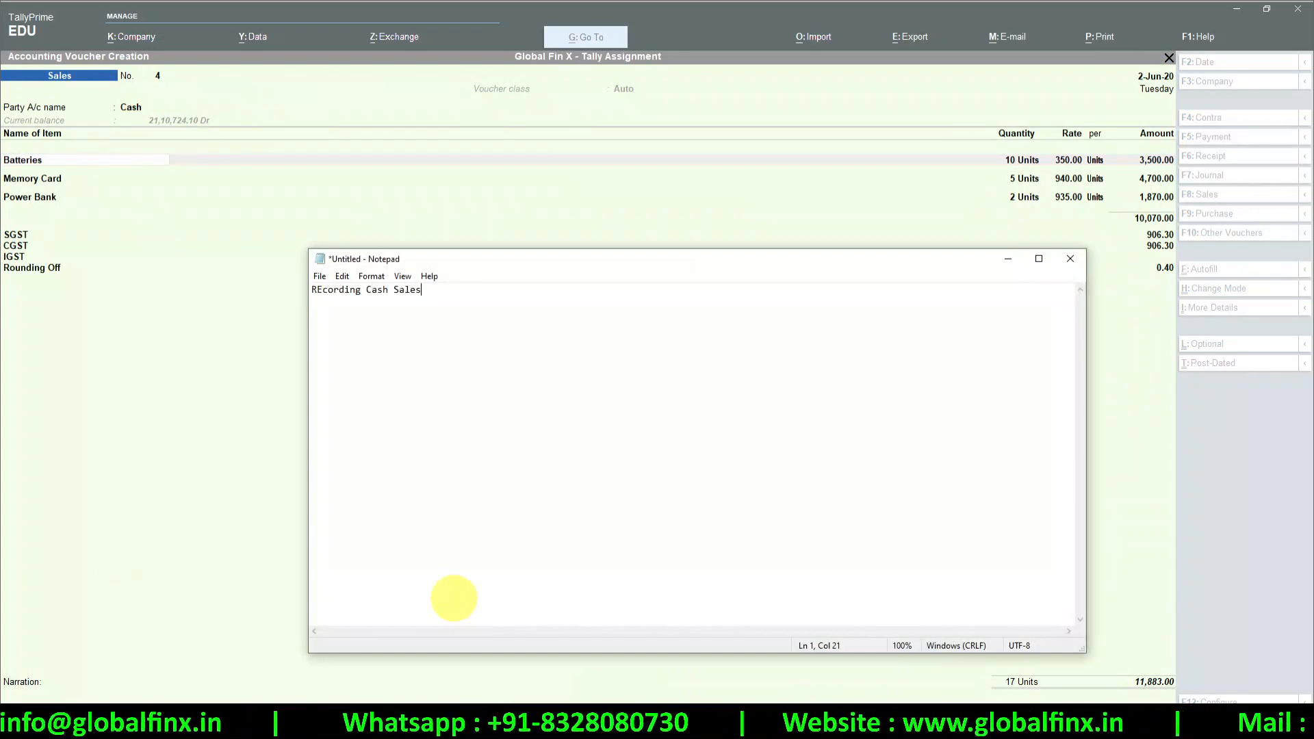
pyautogui.hotkey('ctrl', 'a')
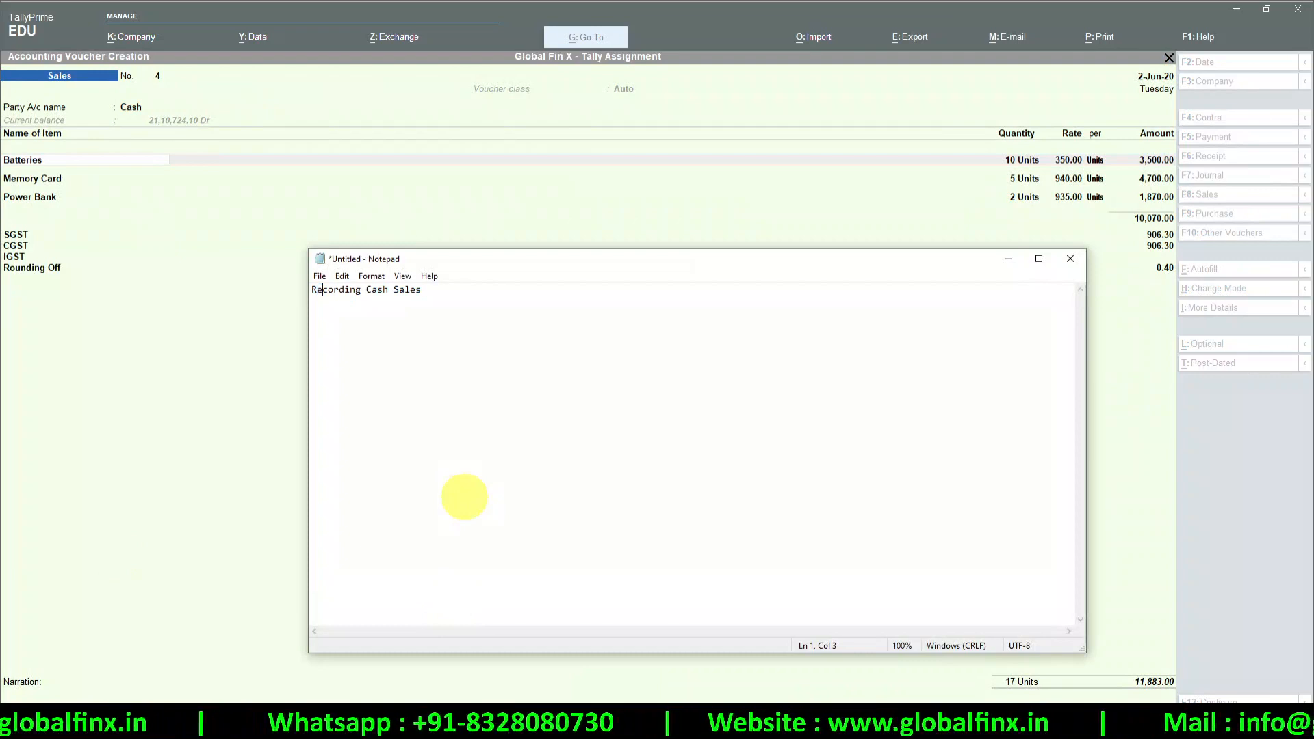
pyautogui.moveTo(527, 317); pyautogui.dragTo(335, 284)
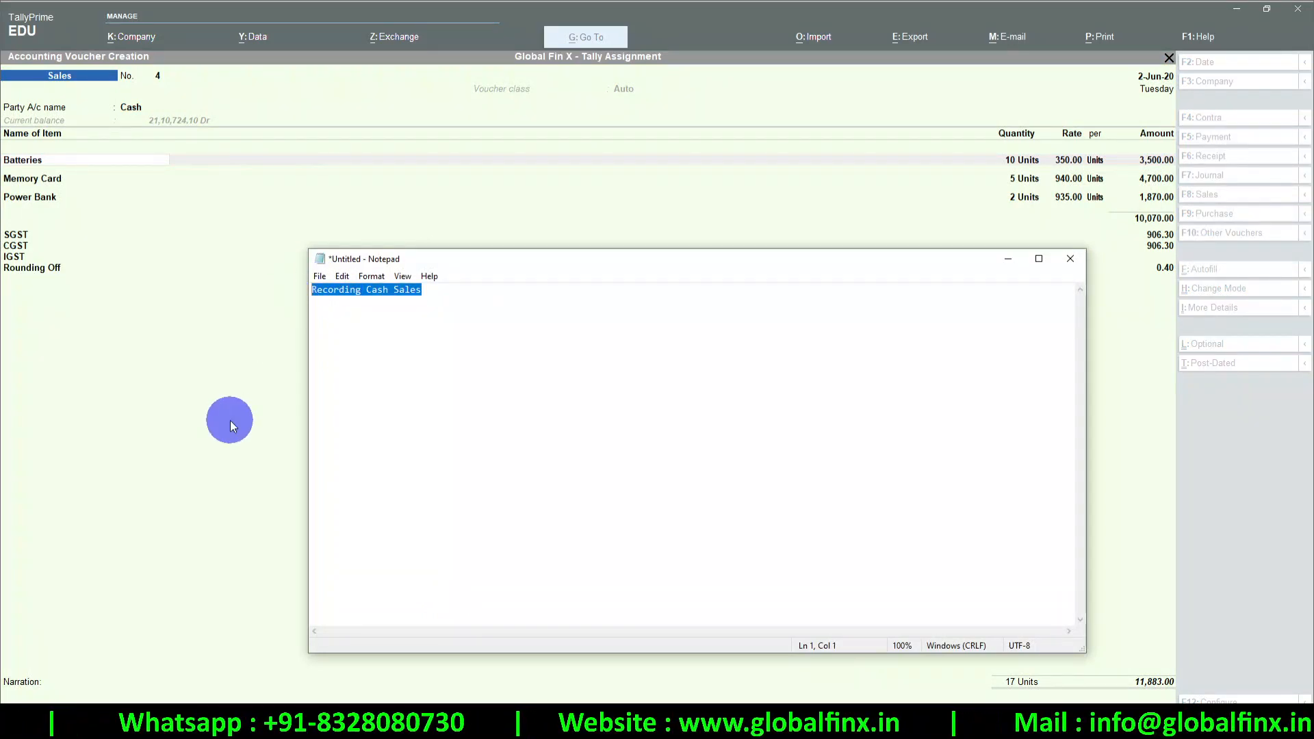
pyautogui.click(230, 421)
pyautogui.click(53, 695)
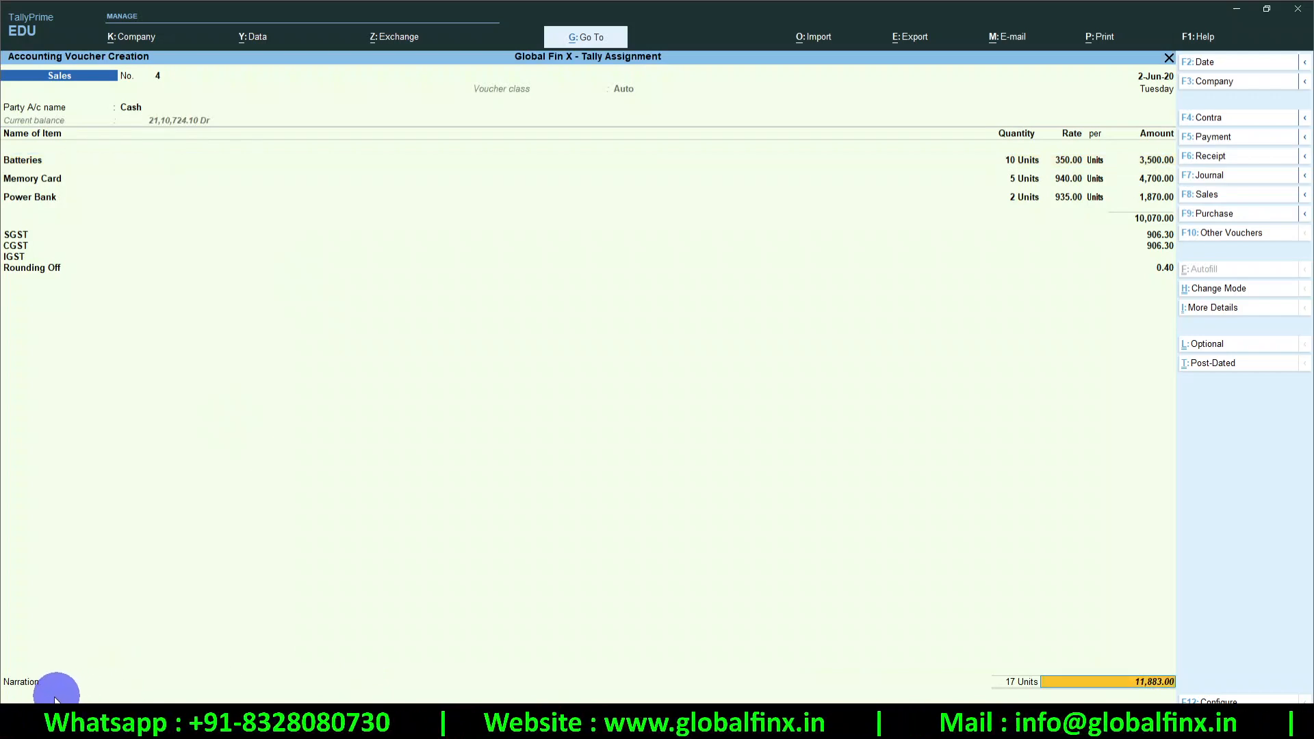
# Paste 'Recording Cash Sales' into the Narration and answer No at the Accept prompt
pyautogui.press('ctrl')
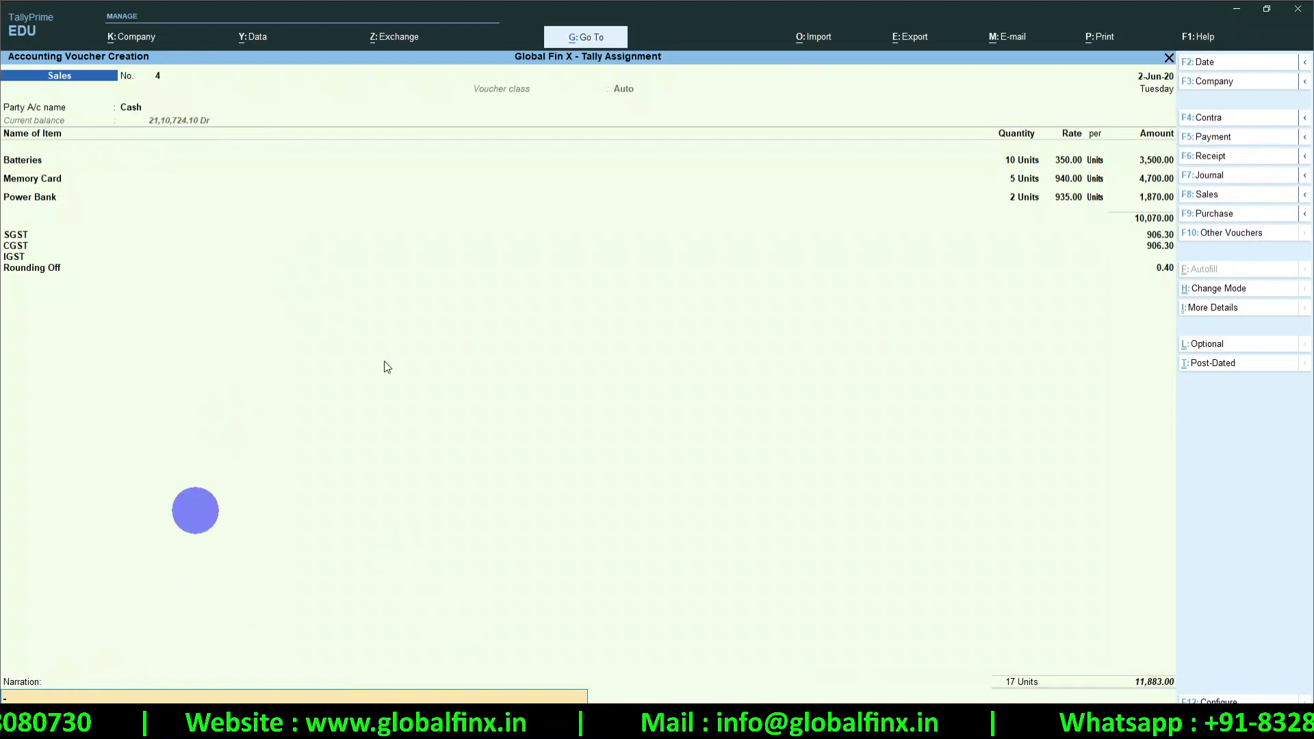
pyautogui.hotkey('ctrl', 'r')
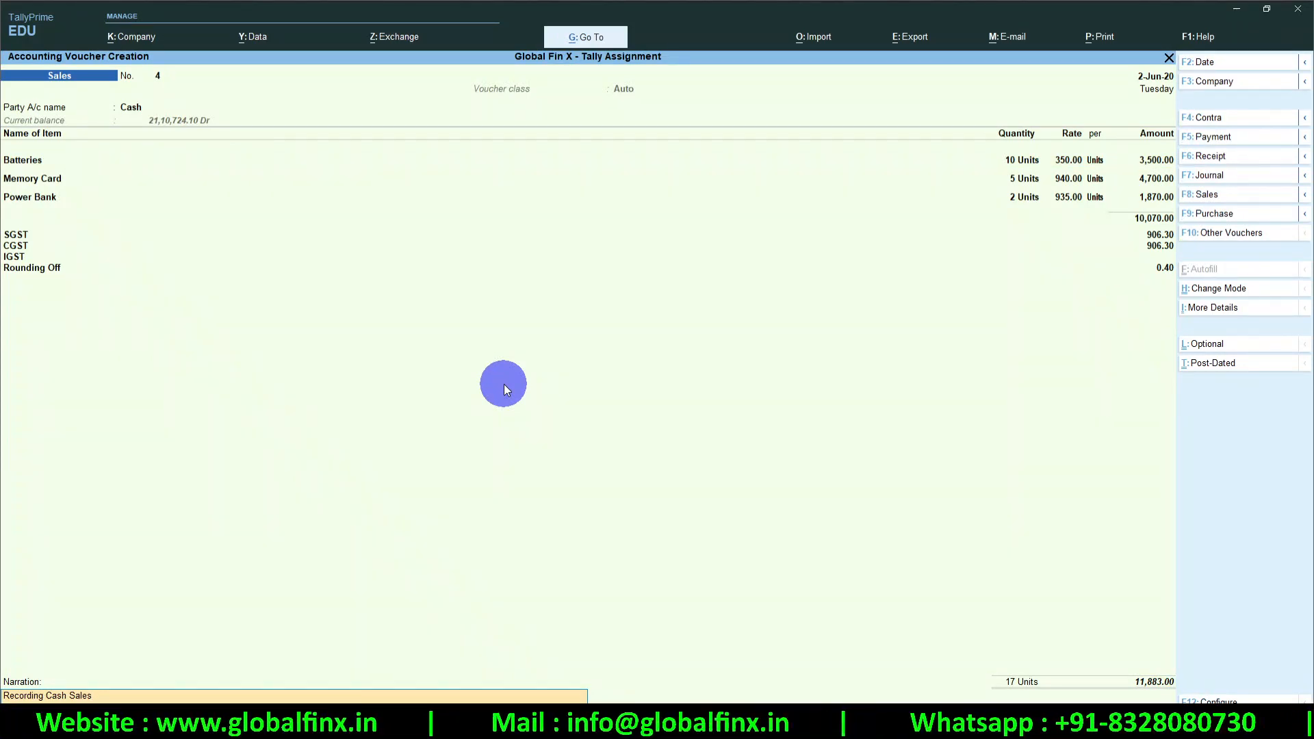
pyautogui.press('Return')
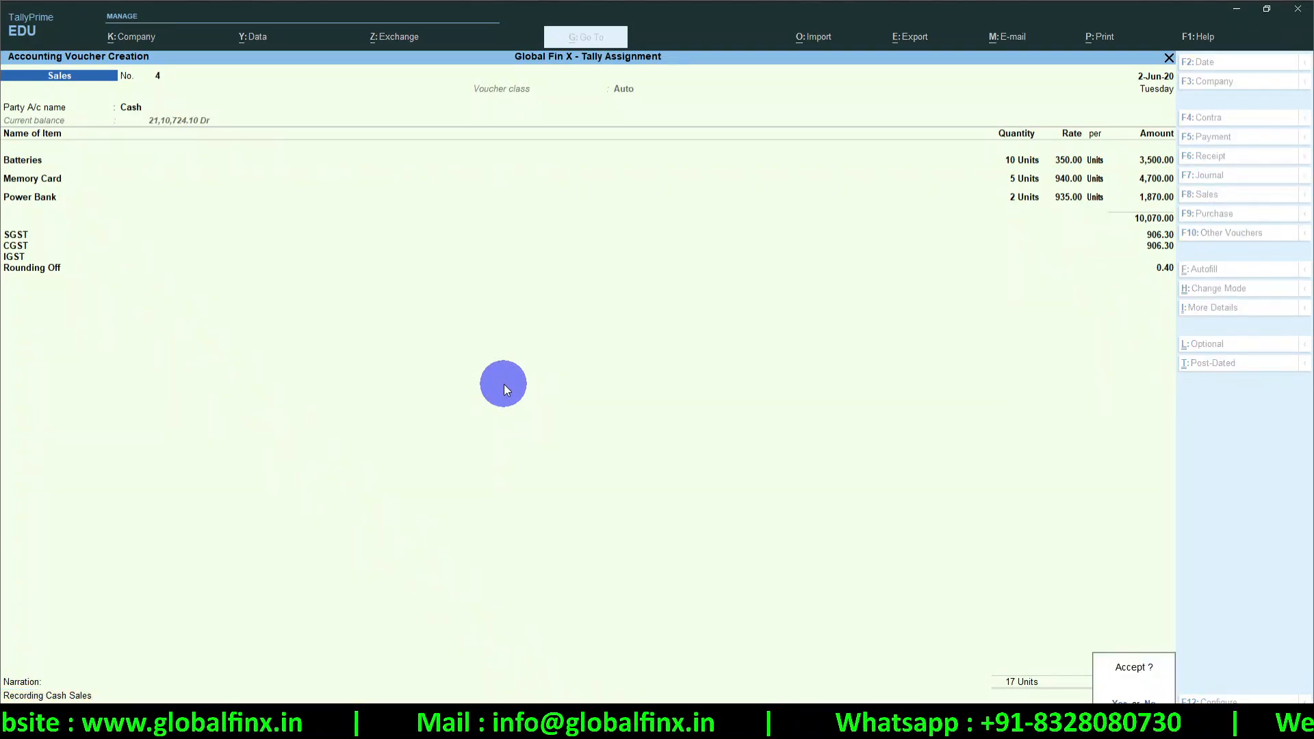
pyautogui.press('n')
# Close Notepad without saving and return to the OneNote Major Changes notes
pyautogui.hotkey('alt', 'Tab')
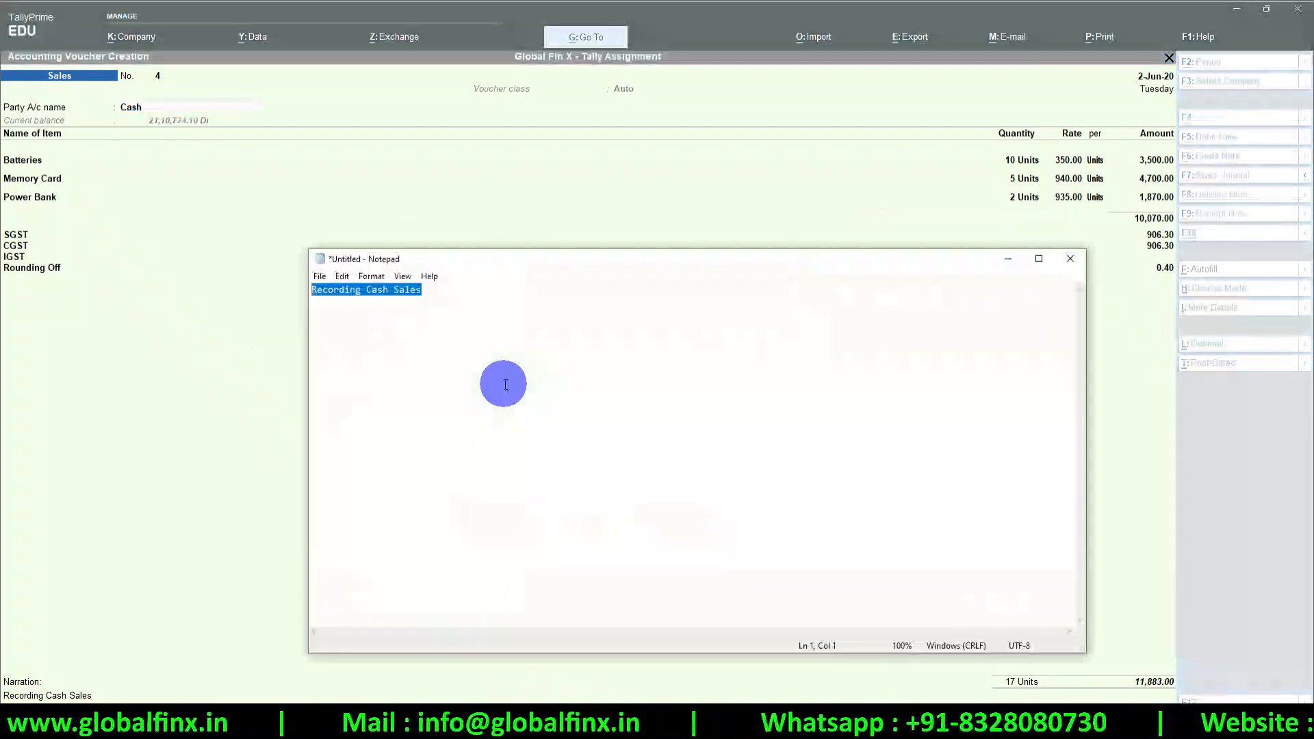
pyautogui.click(1072, 265)
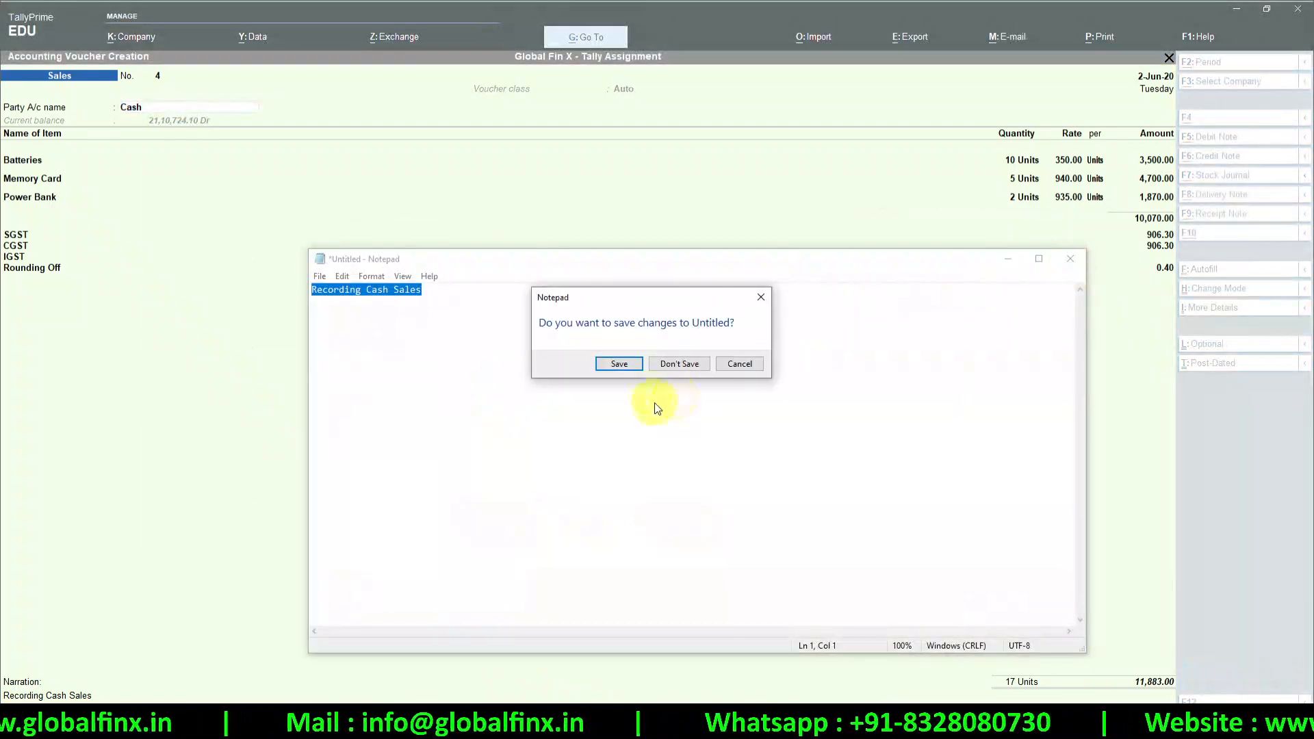
pyautogui.click(667, 364)
pyautogui.hotkey('alt', 'Tab')
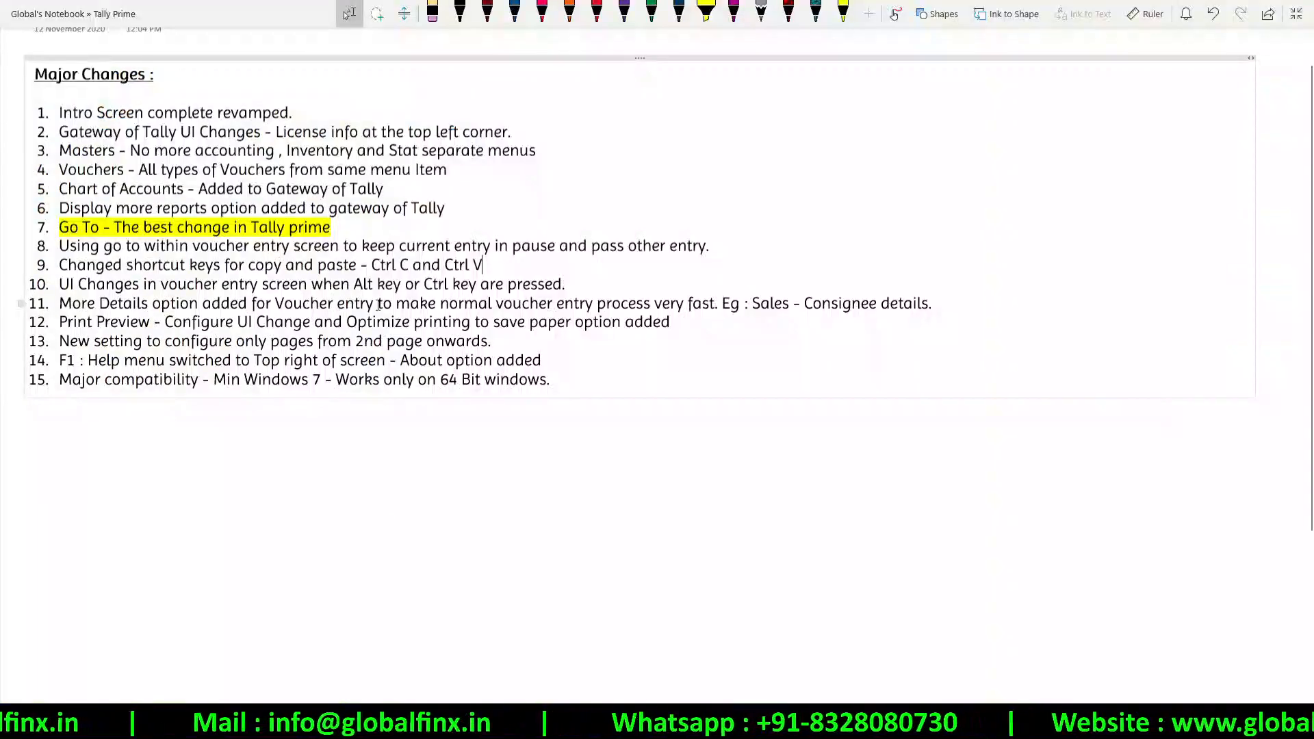
# Highlight items 10 and 11 of the Major Changes list in OneNote
pyautogui.moveTo(322, 272); pyautogui.dragTo(260, 279)
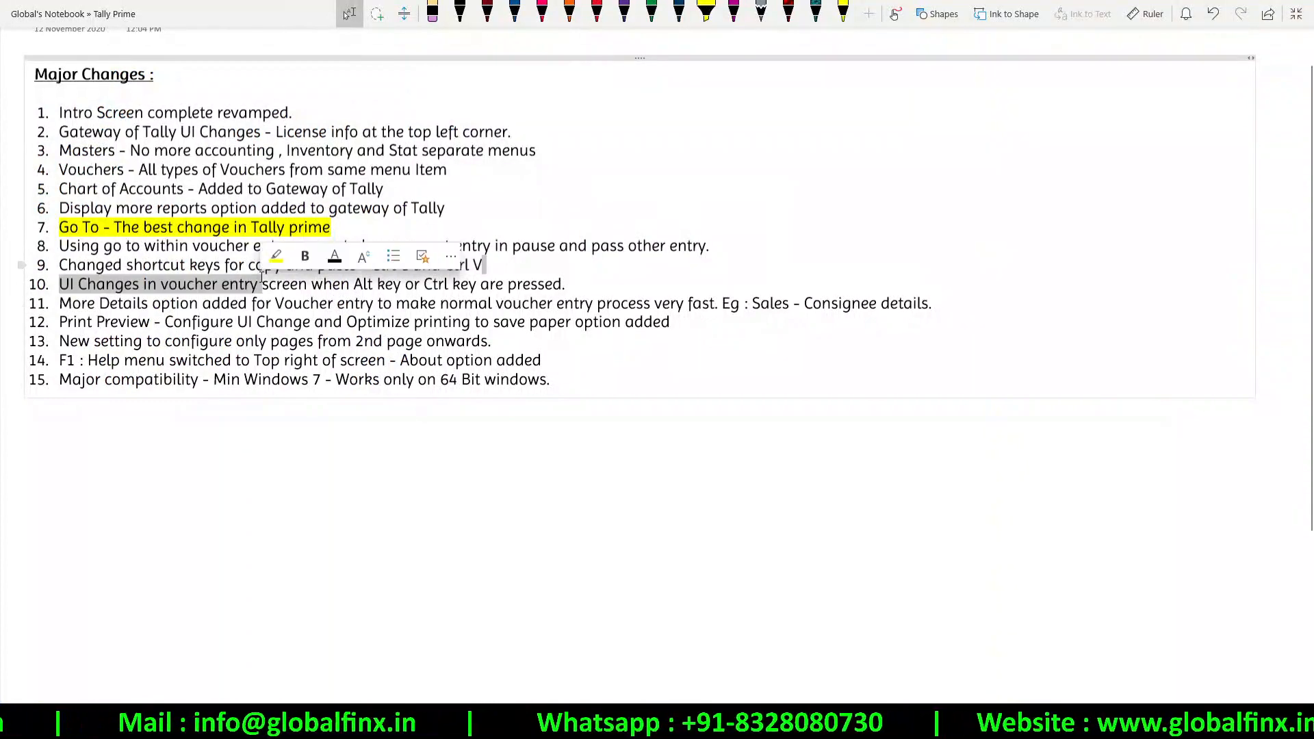
pyautogui.click(179, 286)
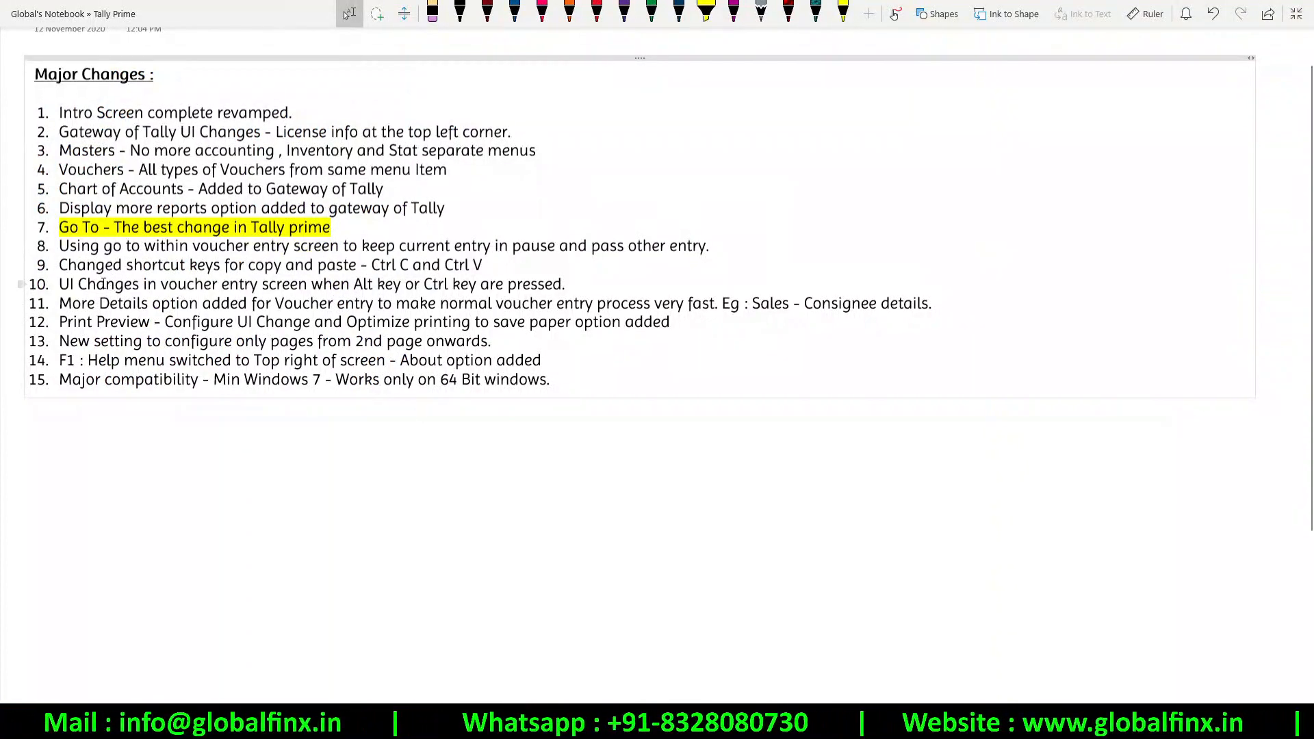
pyautogui.moveTo(103, 284); pyautogui.dragTo(565, 286)
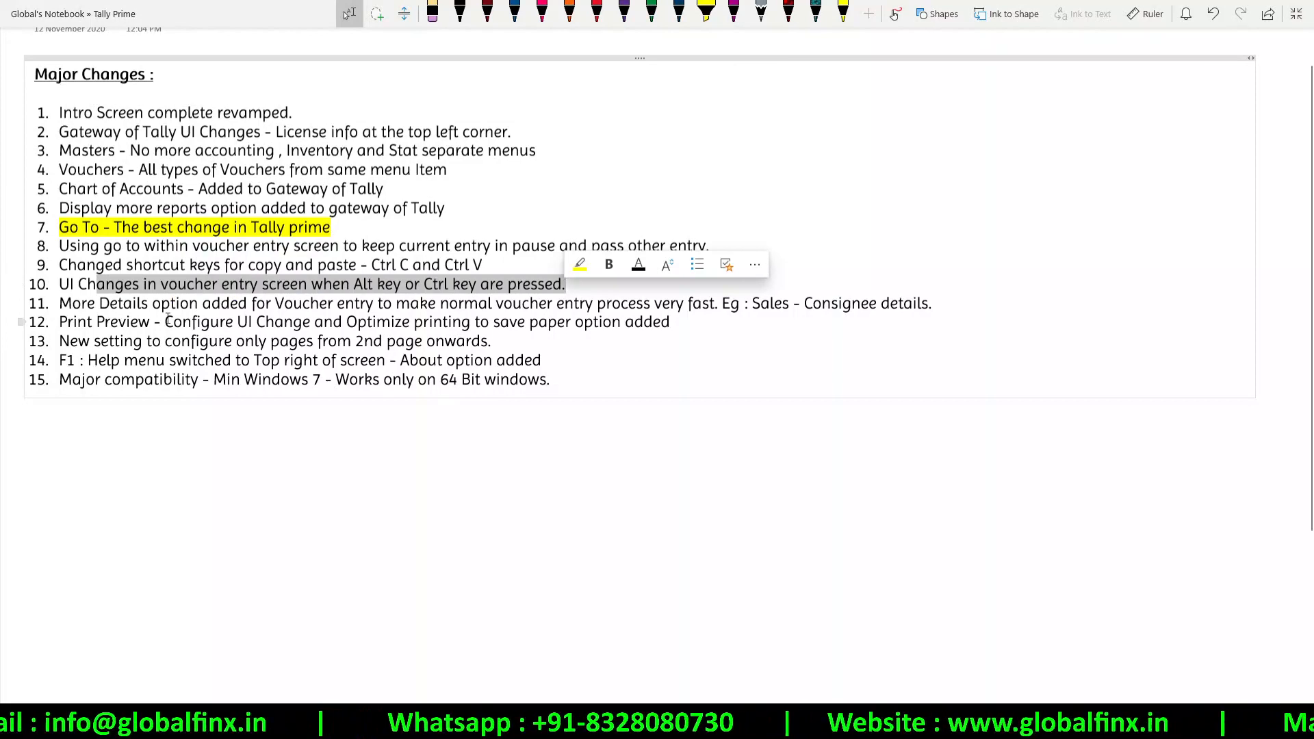
pyautogui.moveTo(797, 305); pyautogui.dragTo(20, 289)
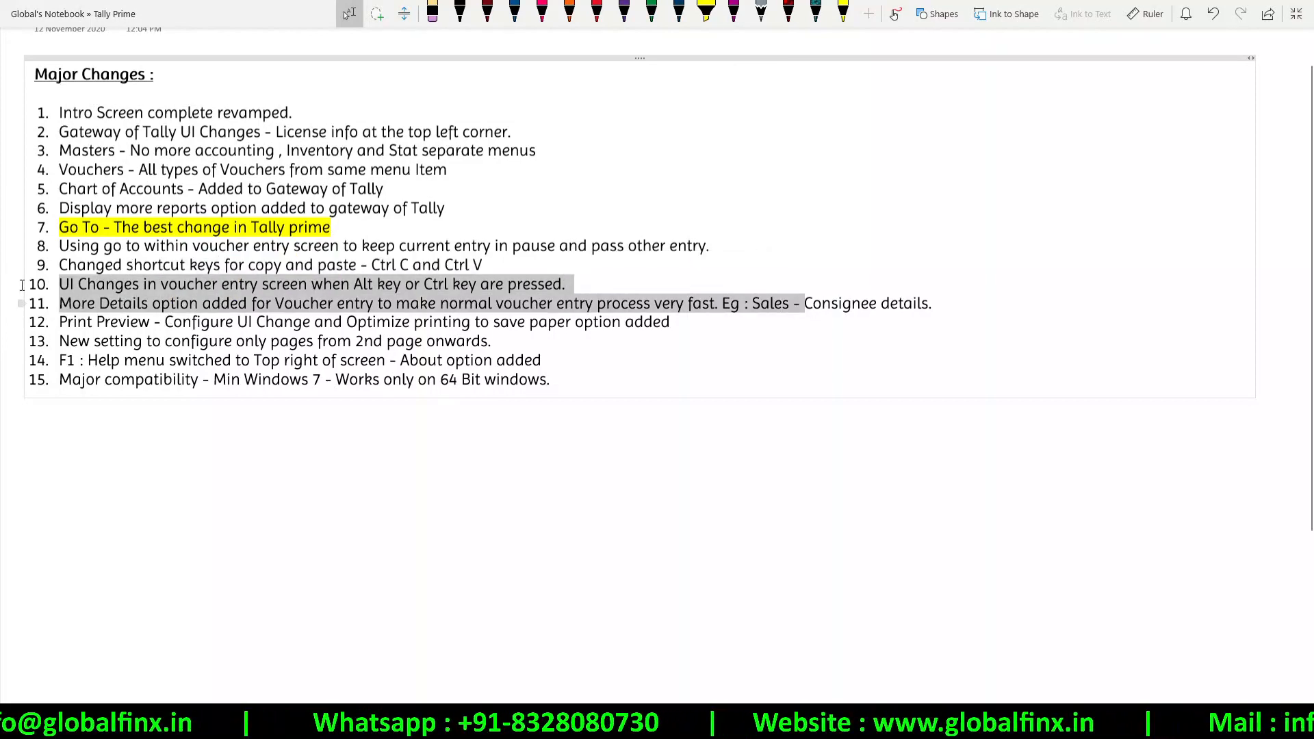
pyautogui.click(96, 323)
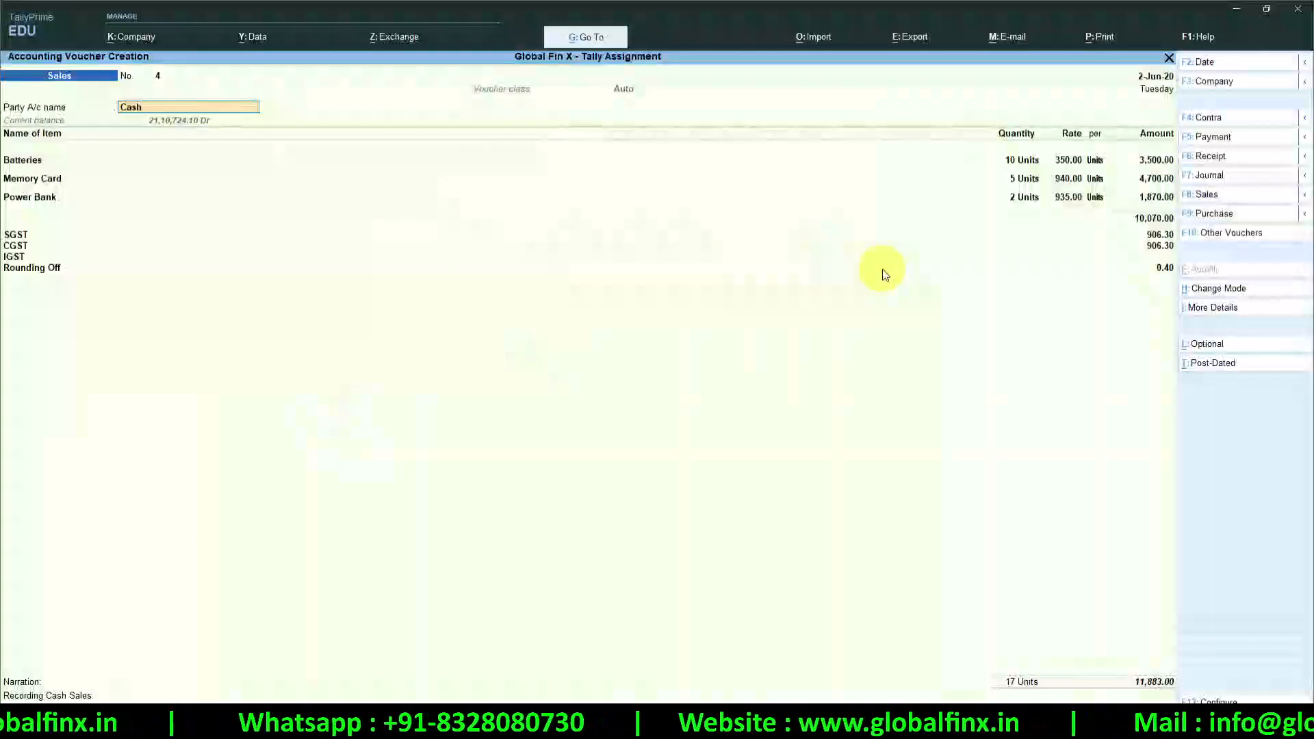
# Preview the current voucher's Tax Invoice zoomed in, then close the preview
pyautogui.press('Return')
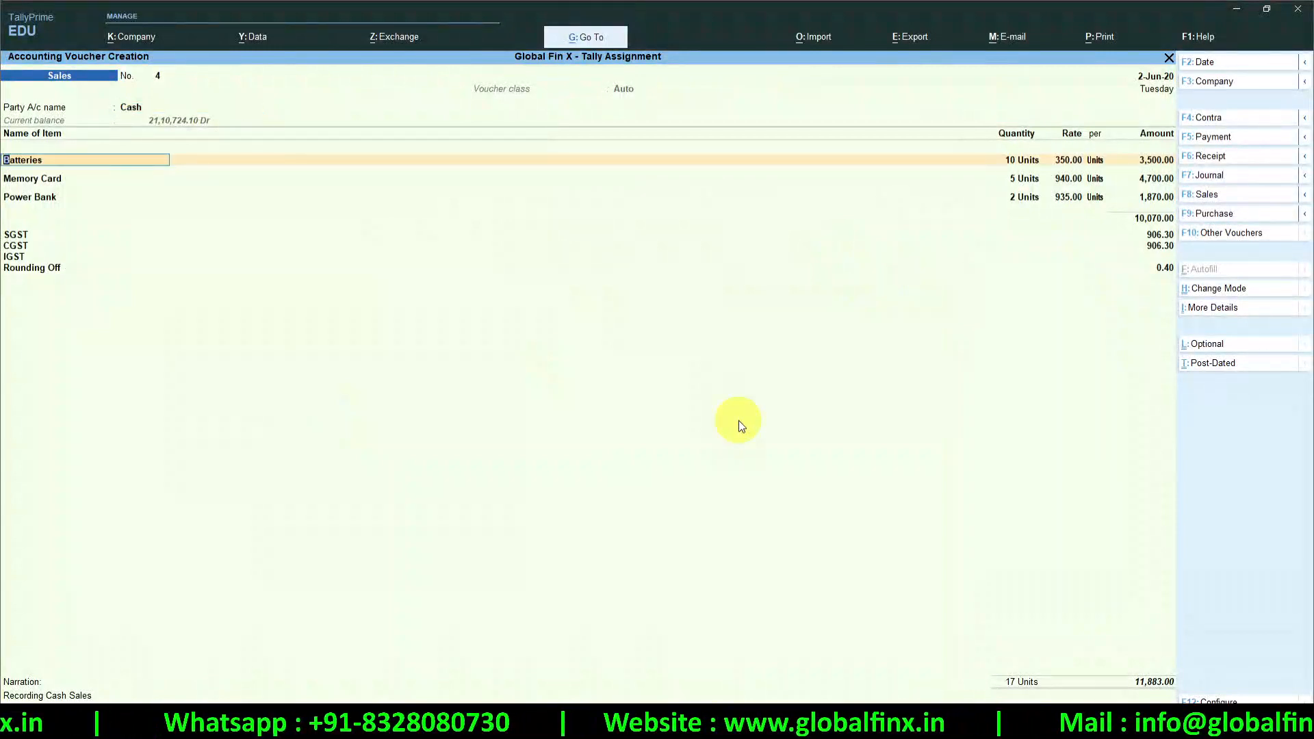
pyautogui.hotkey('alt', 'p')
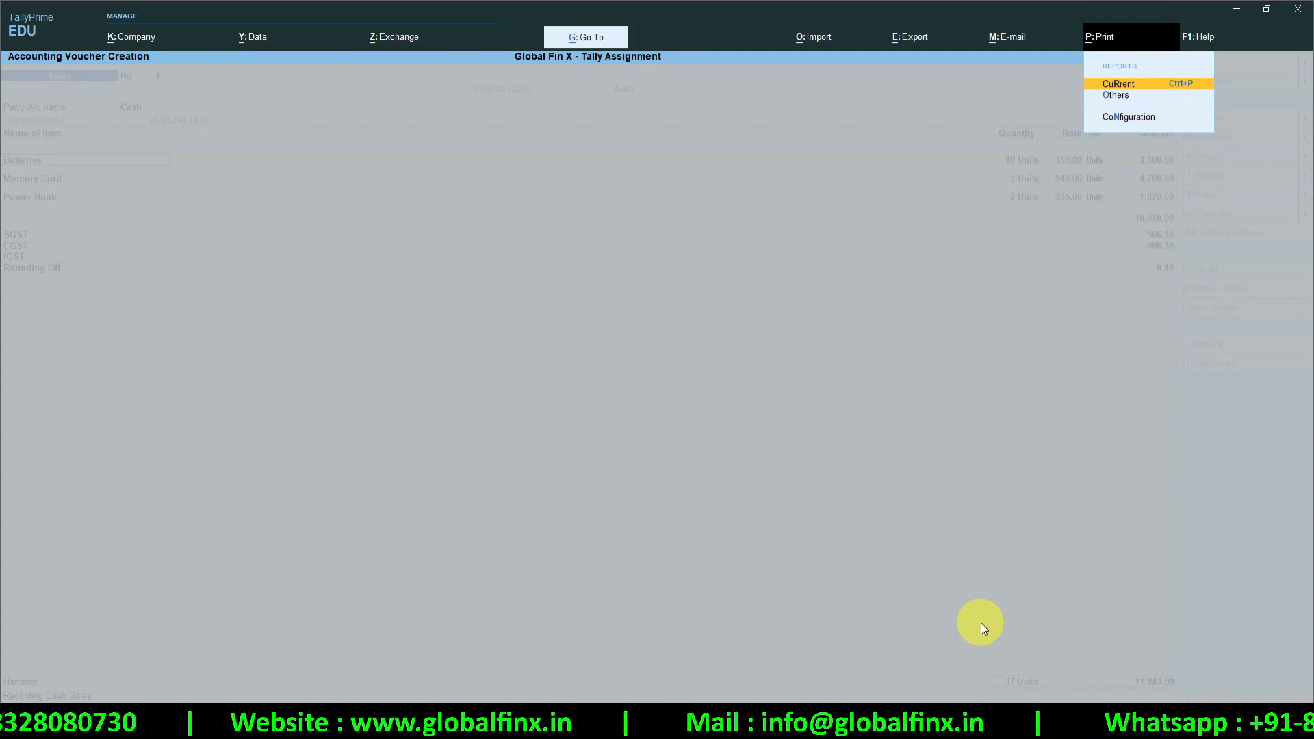
pyautogui.press('Return')
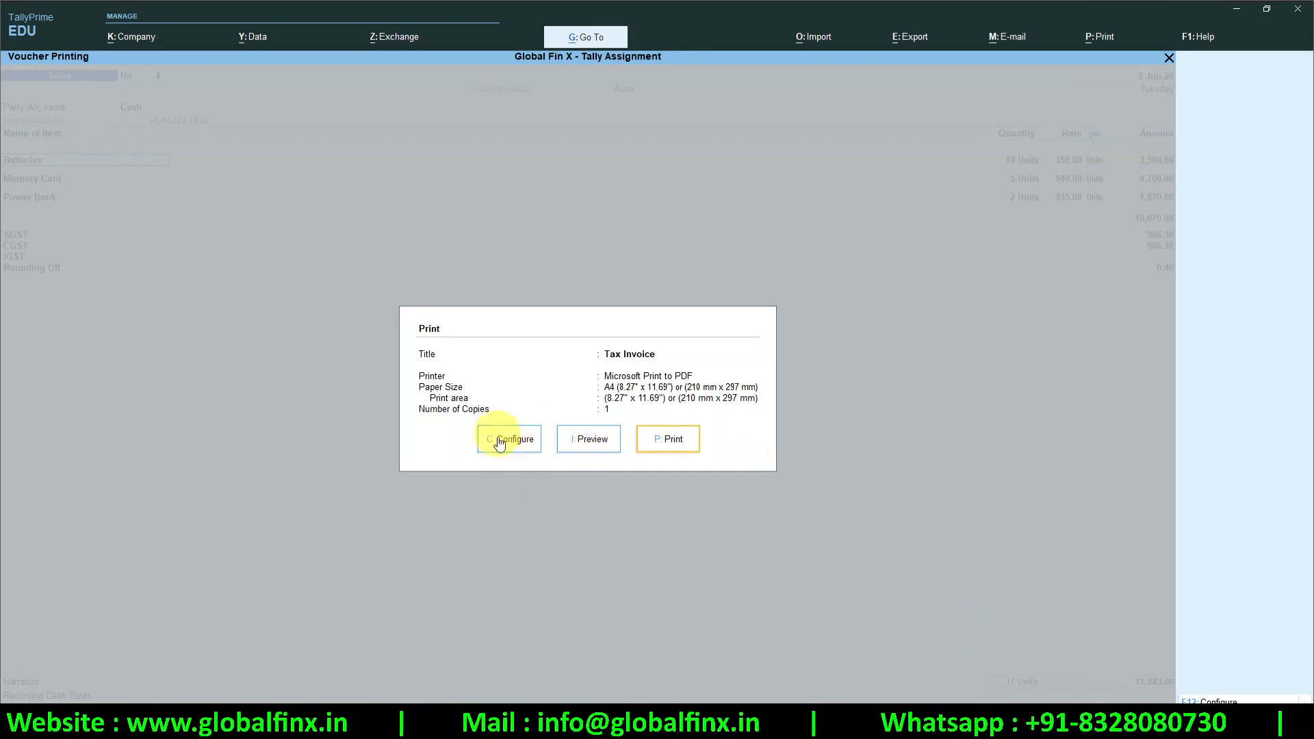
pyautogui.click(590, 440)
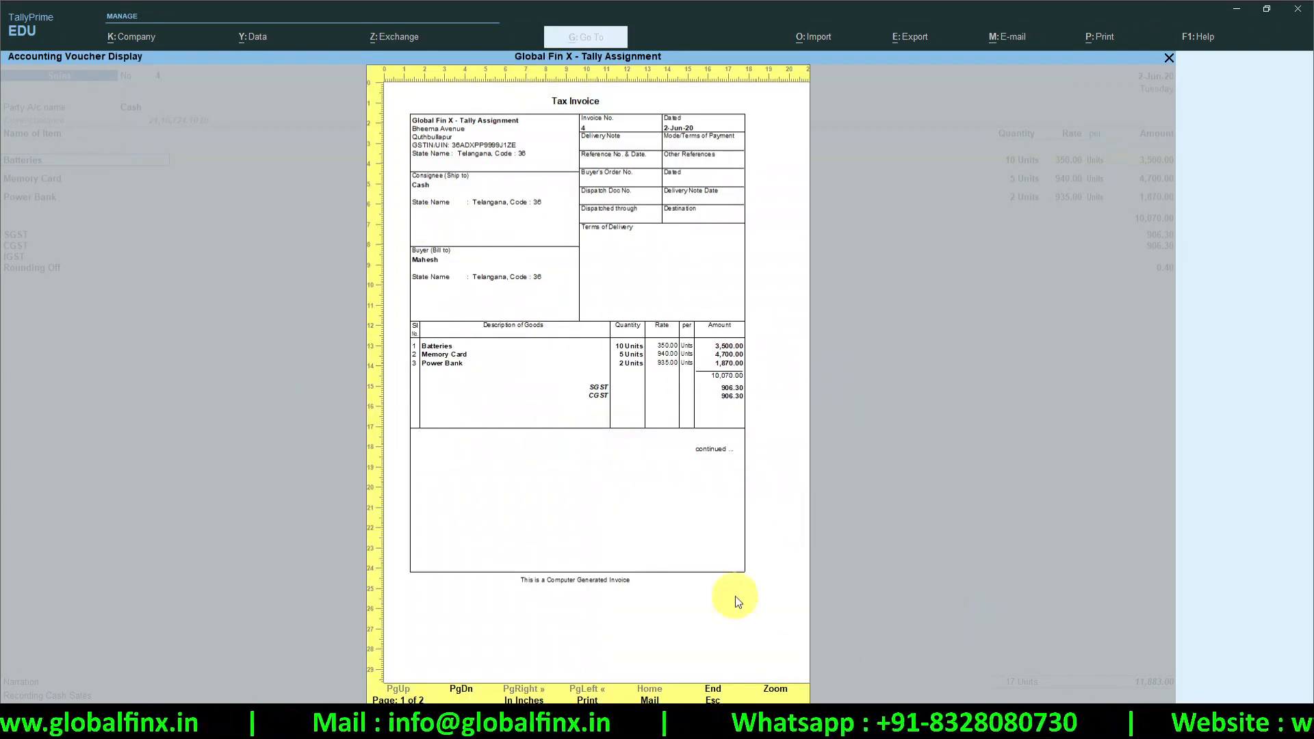
pyautogui.click(770, 690)
pyautogui.scroll(-3, 523, 474)
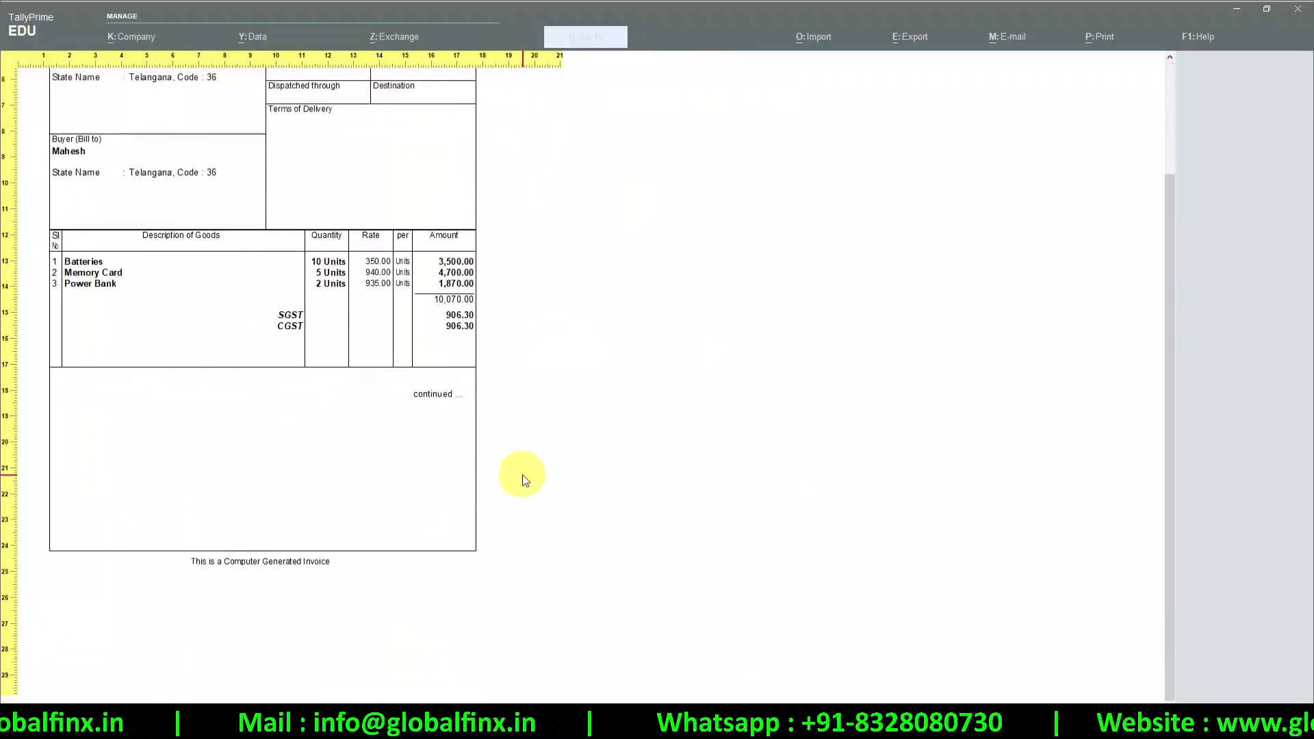
pyautogui.scroll(3, 523, 475)
pyautogui.press('Escape')
pyautogui.press('Escape')
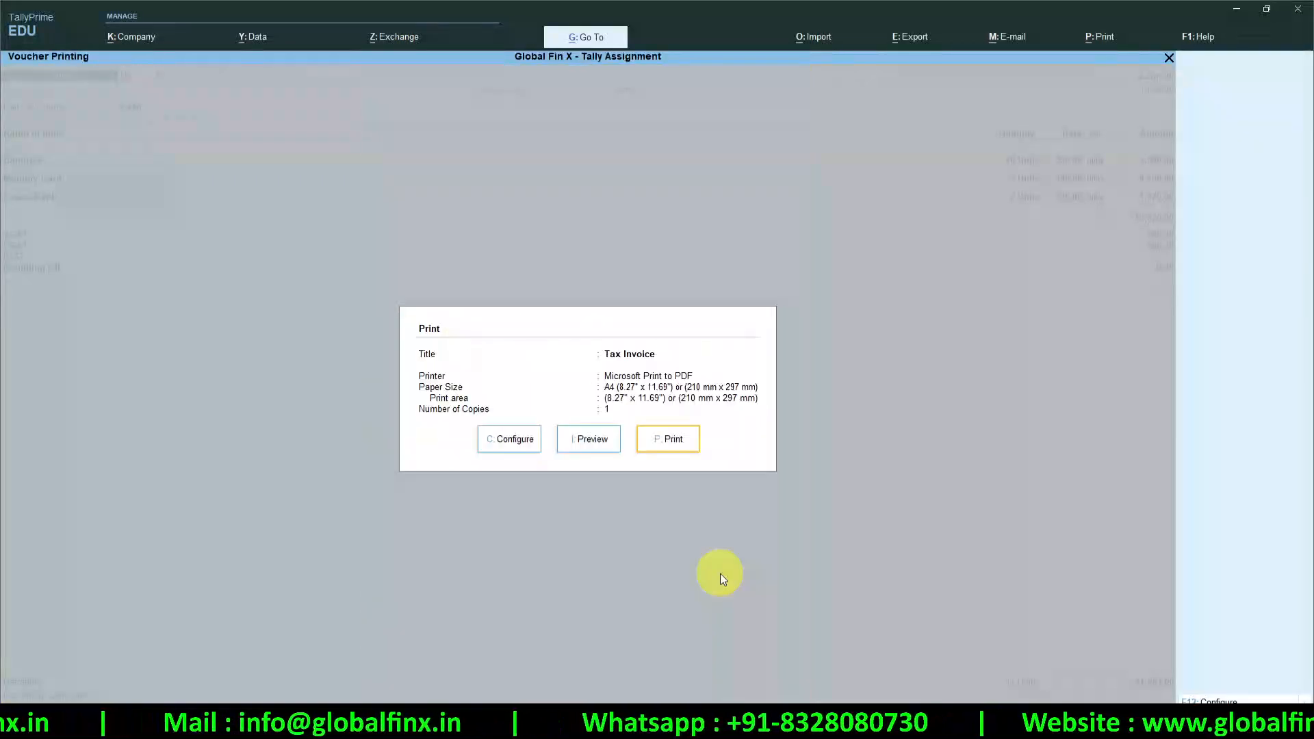
# Open the invoice print configuration, toggle Optimise printing to save paper on and back to No, and exit
pyautogui.click(507, 441)
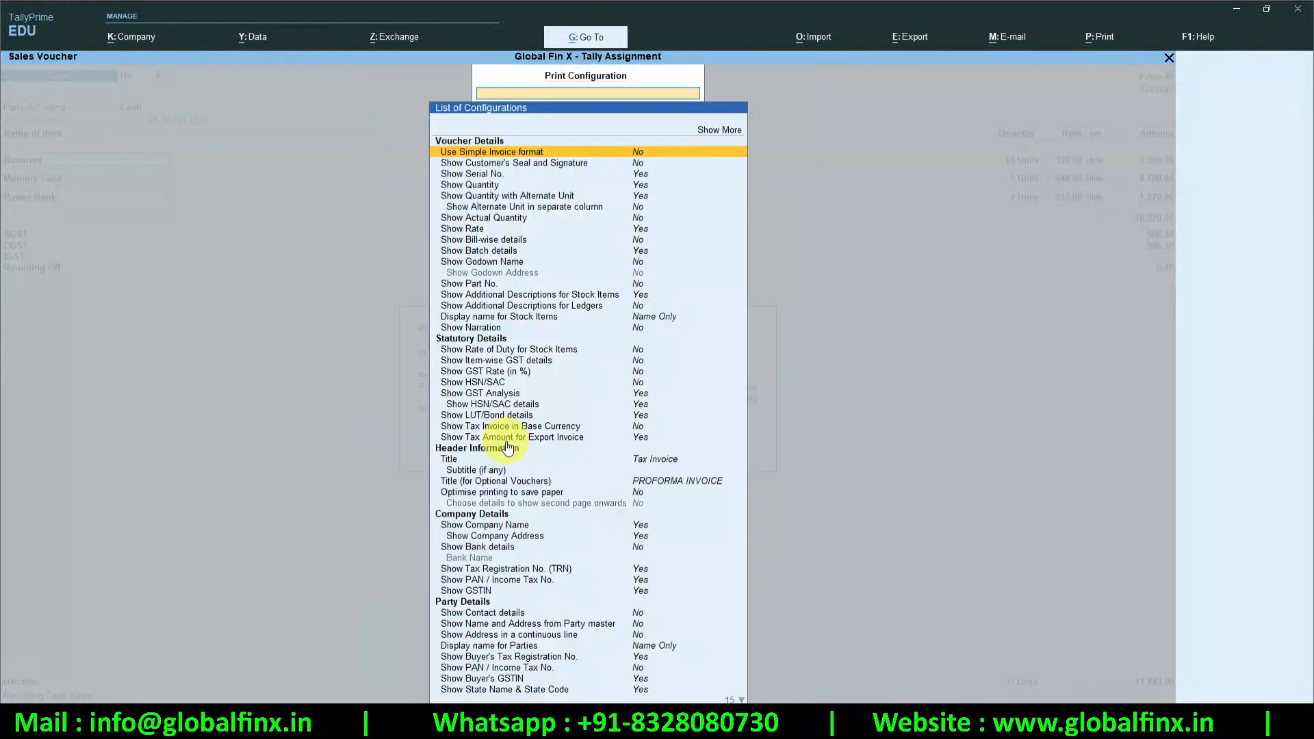
pyautogui.press('Down')
pyautogui.press('Down')
pyautogui.press('Down')
pyautogui.press('Down')
pyautogui.press('Down')
pyautogui.press('Down')
pyautogui.press('Down')
pyautogui.press('Down')
pyautogui.press('Down')
pyautogui.press('Down')
pyautogui.press('Down')
pyautogui.press('Down')
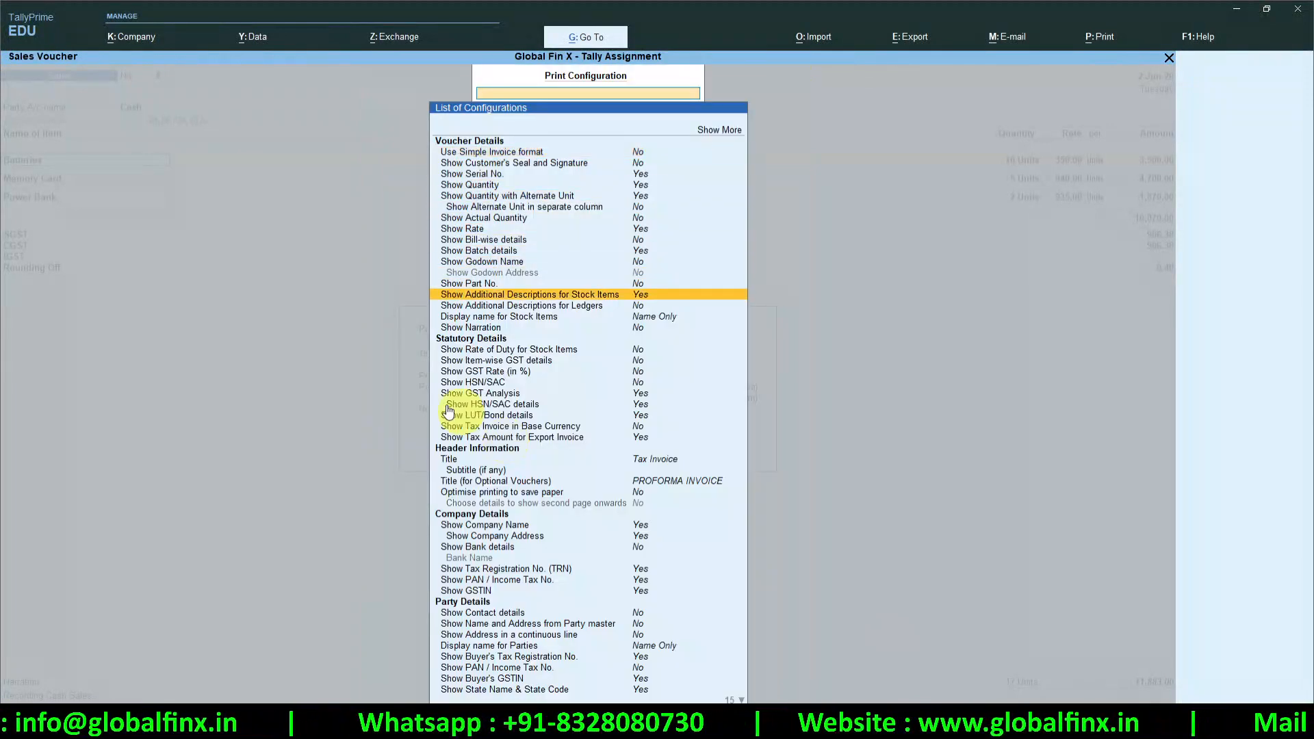
pyautogui.press('Down')
pyautogui.press('Down')
pyautogui.press('Down')
pyautogui.press('Down')
pyautogui.press('Down')
pyautogui.press('Down')
pyautogui.press('Down')
pyautogui.press('Down')
pyautogui.press('Down')
pyautogui.press('Down')
pyautogui.press('Down')
pyautogui.press('Down')
pyautogui.press('Down')
pyautogui.press('Down')
pyautogui.press('Down')
pyautogui.press('Down')
pyautogui.press('Down')
pyautogui.press('Down')
pyautogui.press('Down')
pyautogui.press('Down')
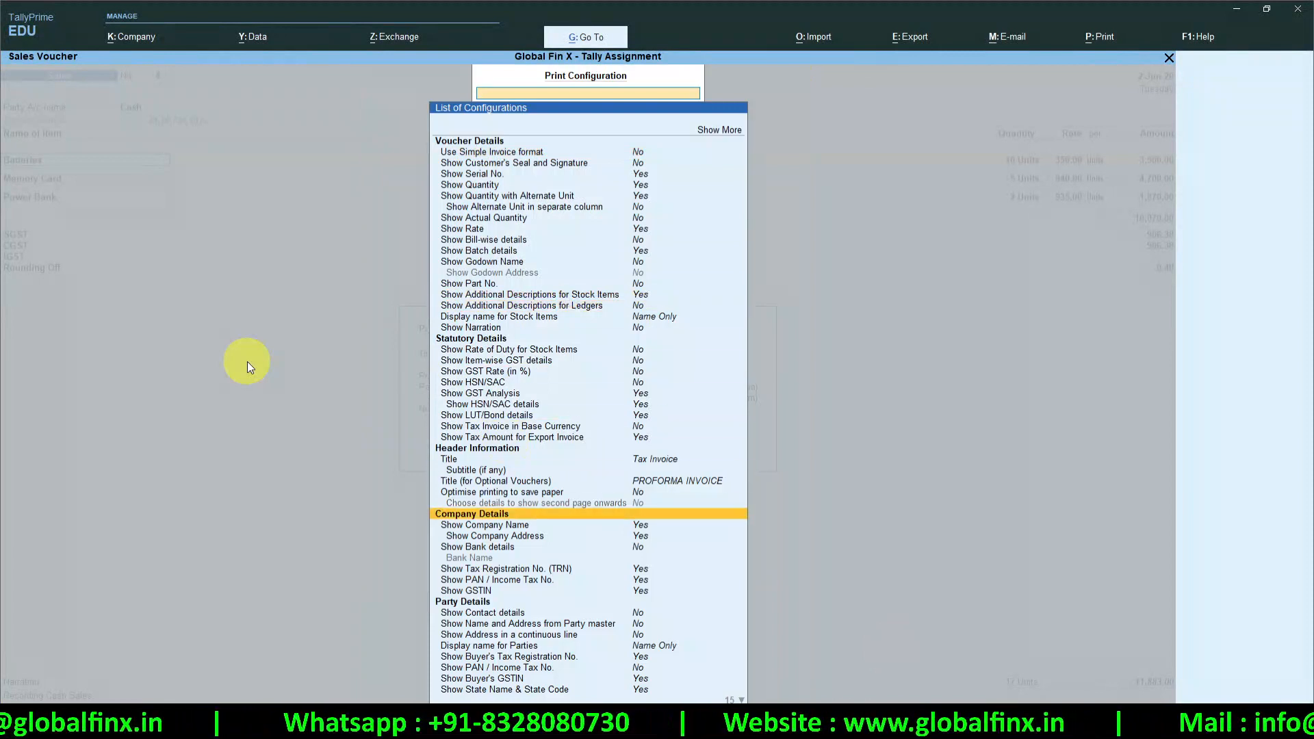
pyautogui.press('Down')
pyautogui.press('Down')
pyautogui.press('Down')
pyautogui.press('Down')
pyautogui.press('Down')
pyautogui.press('Down')
pyautogui.press('Down')
pyautogui.press('Down')
pyautogui.press('Down')
pyautogui.press('Up')
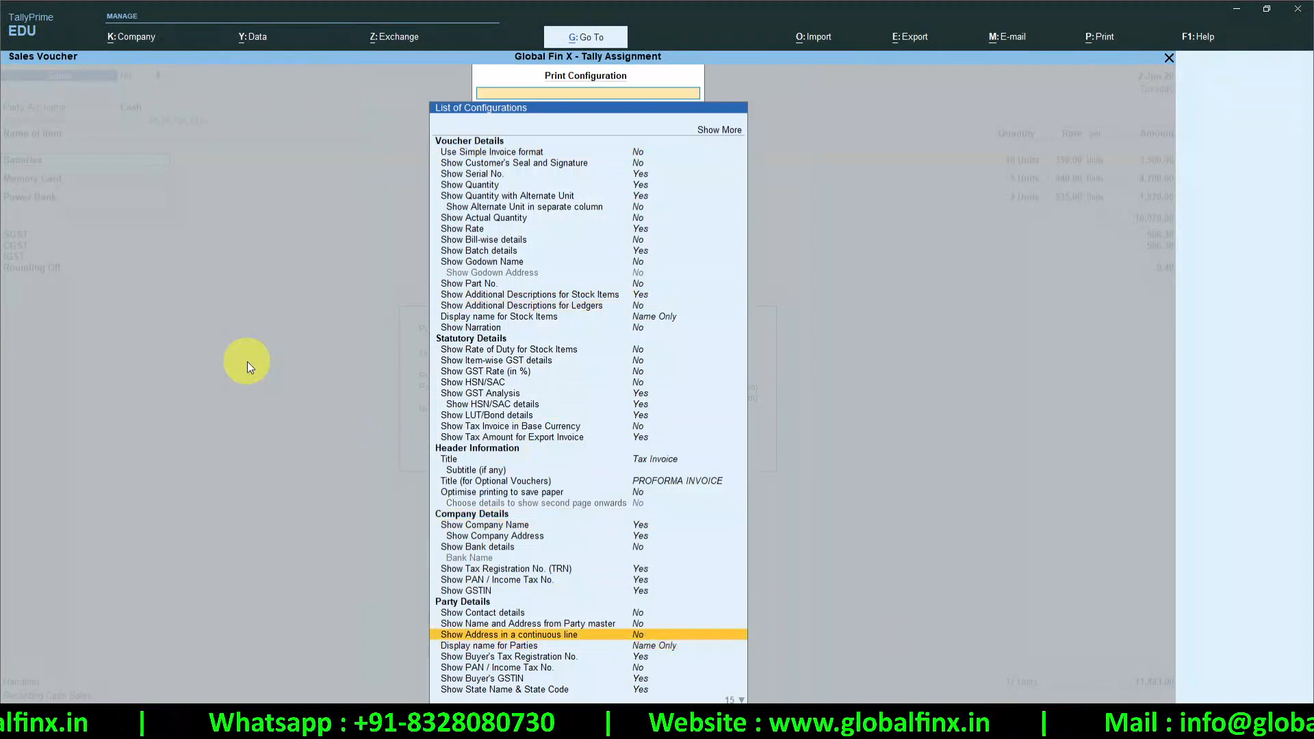
pyautogui.press('Up')
pyautogui.press('Up')
pyautogui.press('Up')
pyautogui.press('Up')
pyautogui.press('Up')
pyautogui.press('Up')
pyautogui.press('Up')
pyautogui.press('Up')
pyautogui.press('Up')
pyautogui.press('Up')
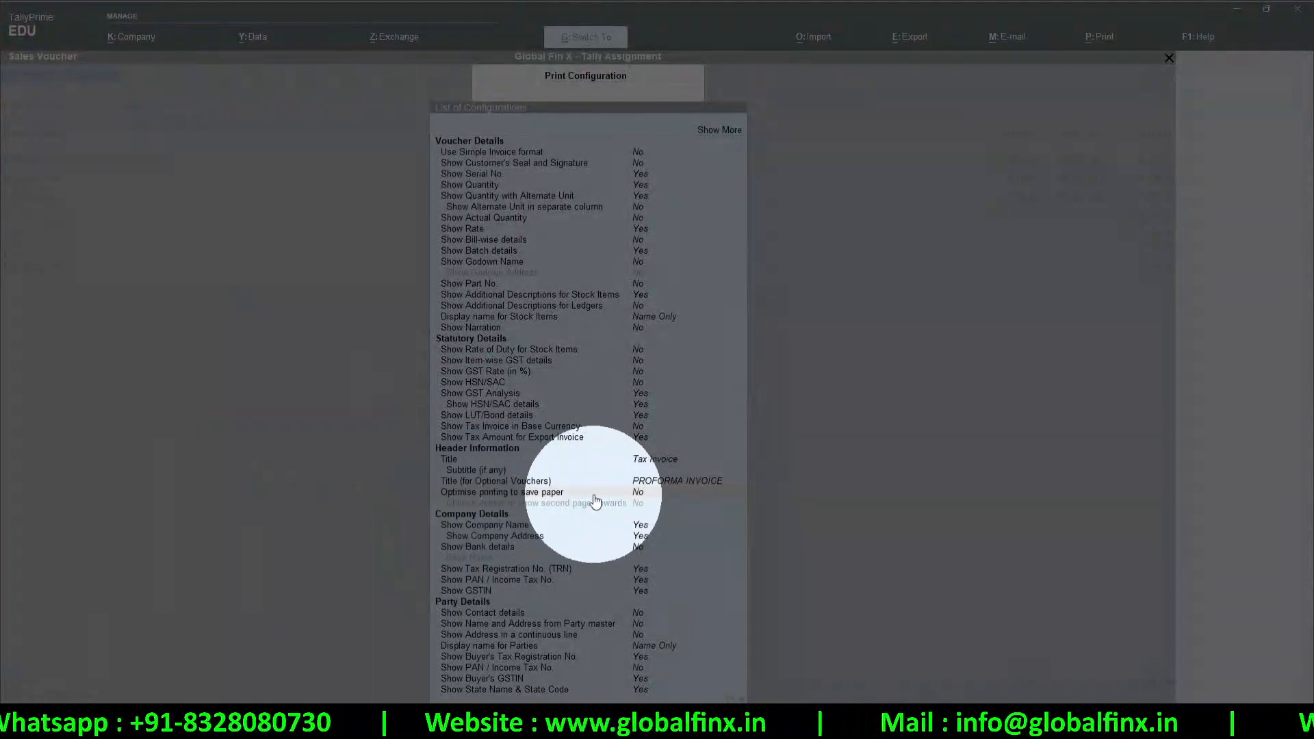
pyautogui.click(638, 494)
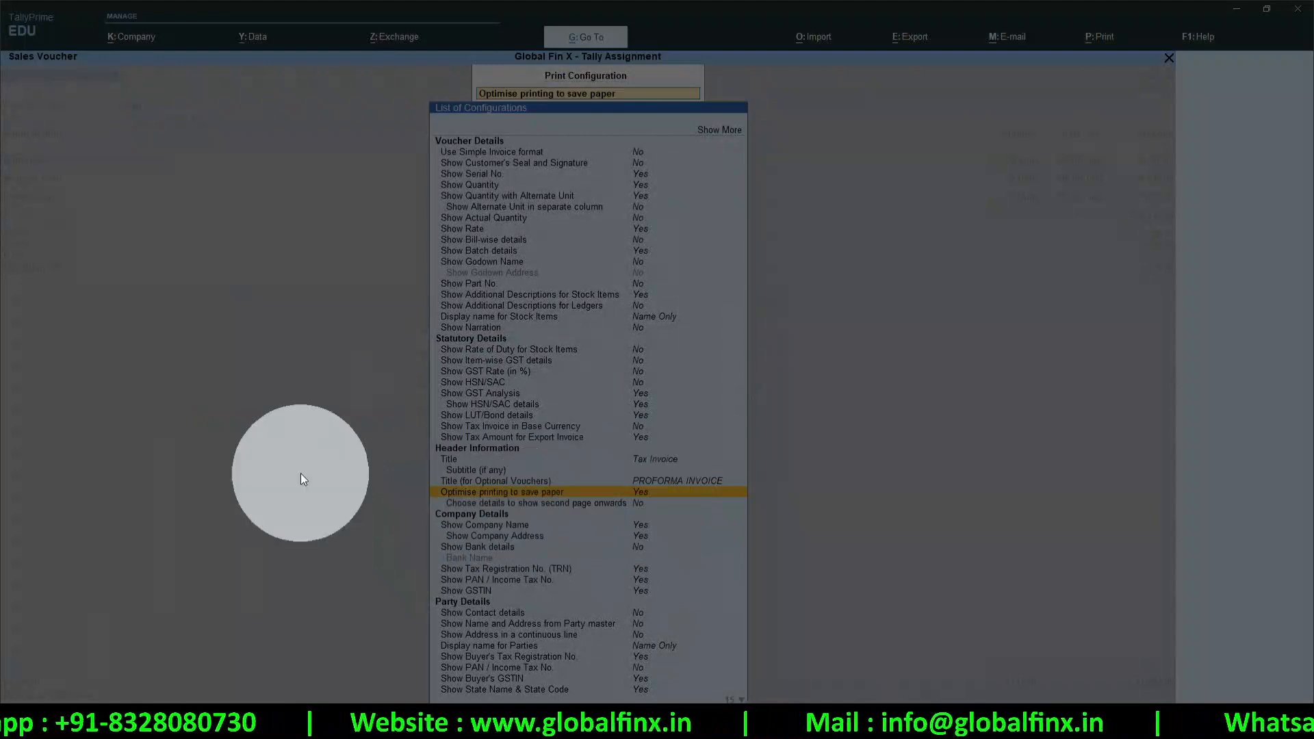
pyautogui.click(556, 494)
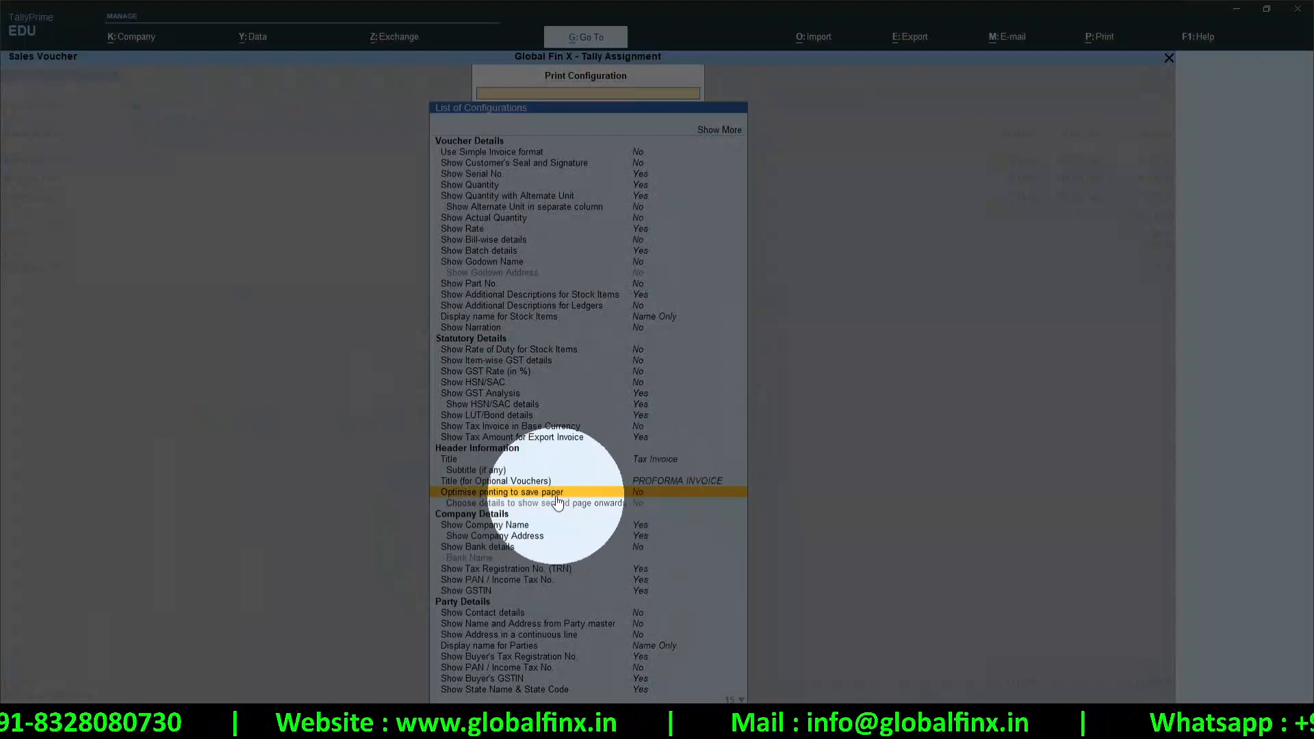
pyautogui.press('Escape')
pyautogui.press('Escape')
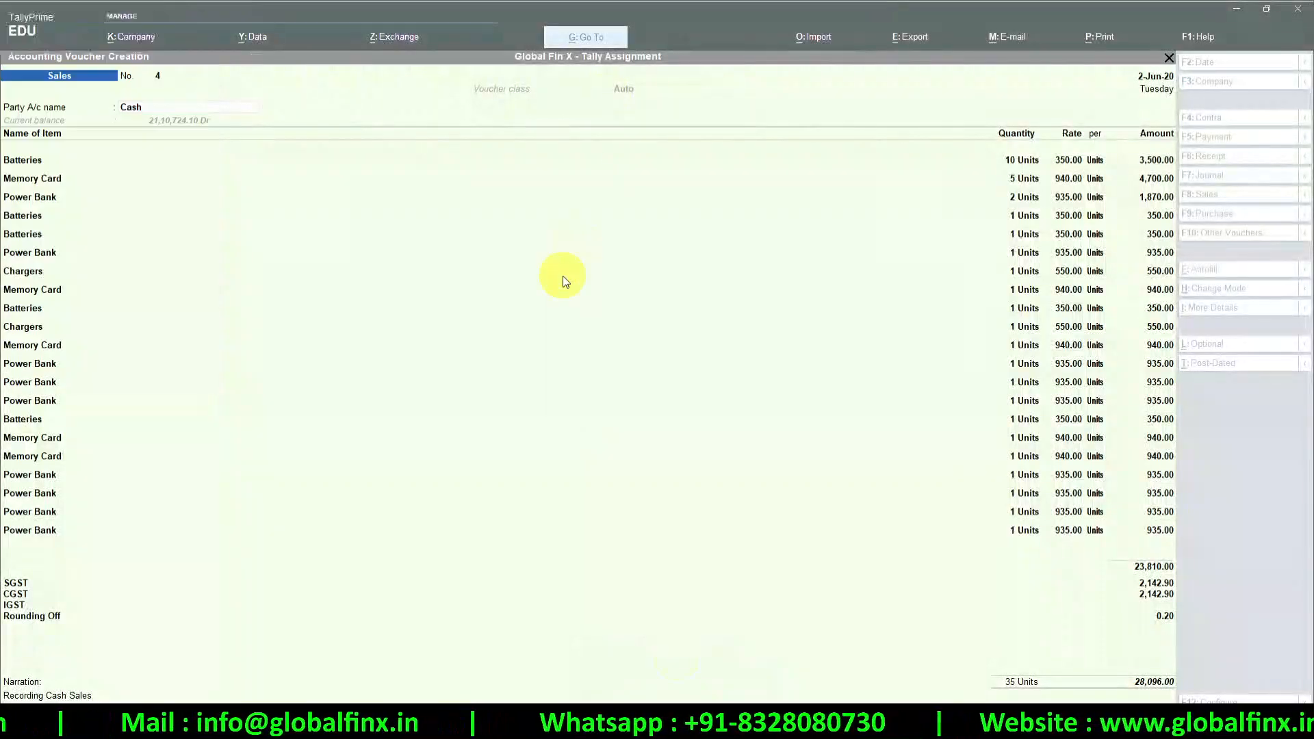
# Select Chargers as the stock item and preview the current voucher's Tax Invoice
pyautogui.click(561, 274)
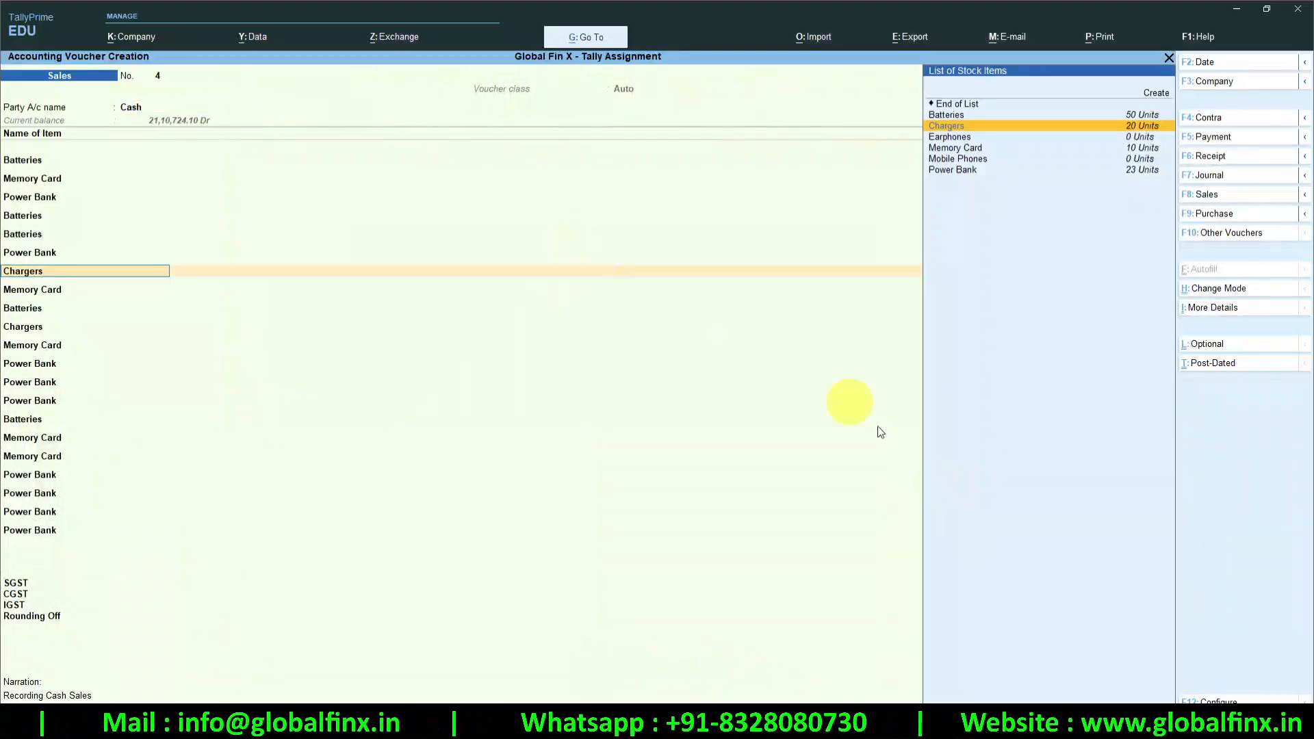
pyautogui.press('Return')
pyautogui.hotkey('alt', 'p')
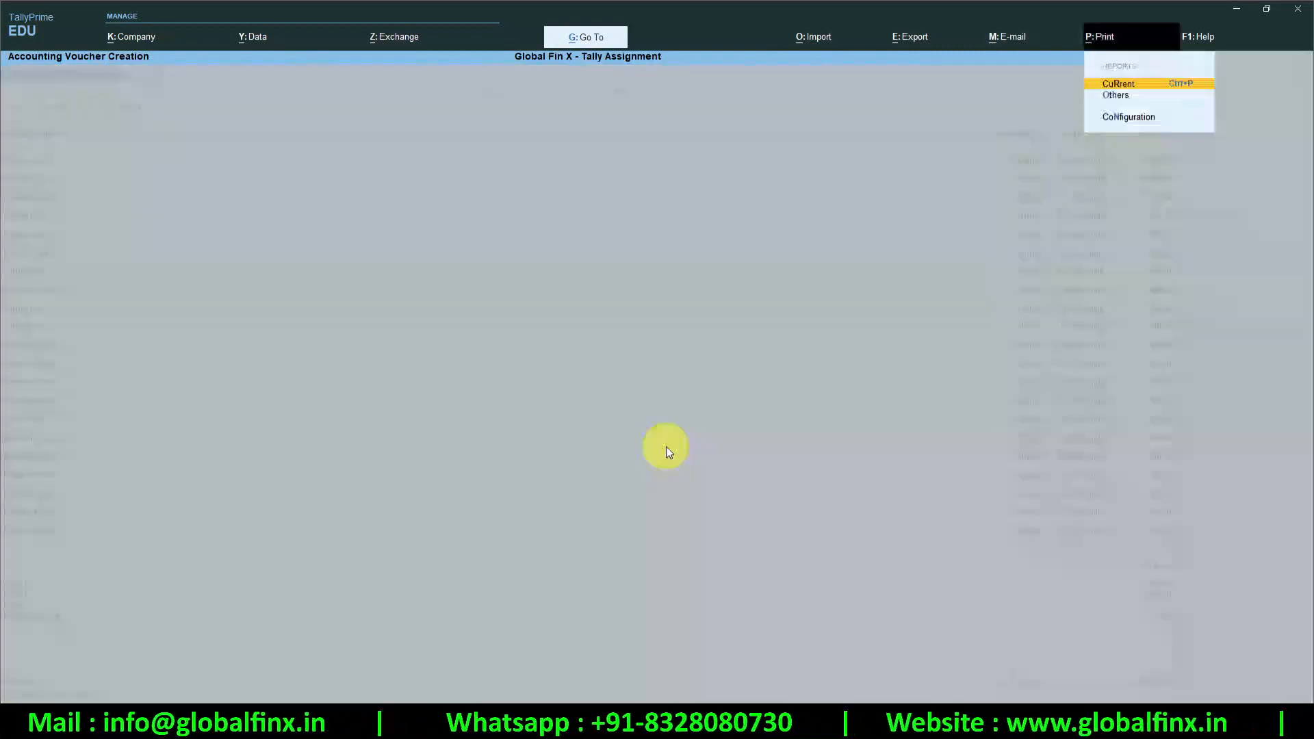
pyautogui.press('Return')
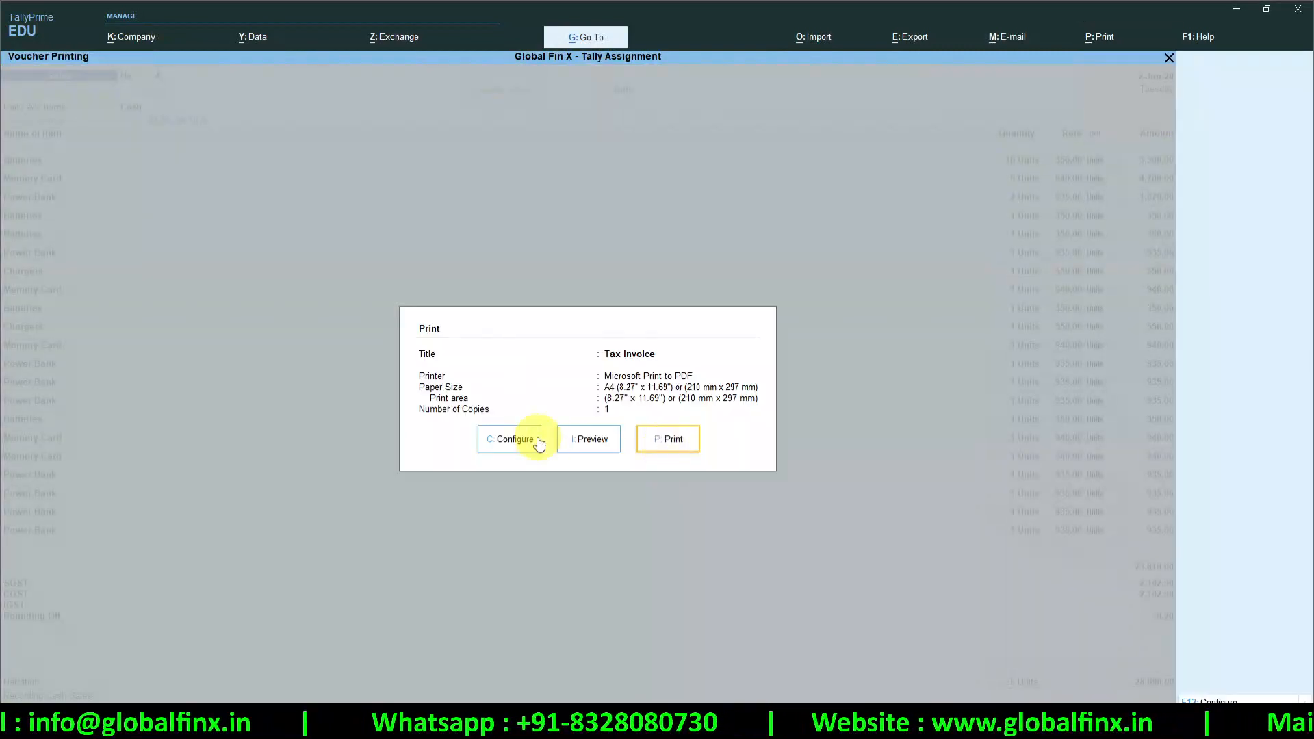
pyautogui.click(574, 436)
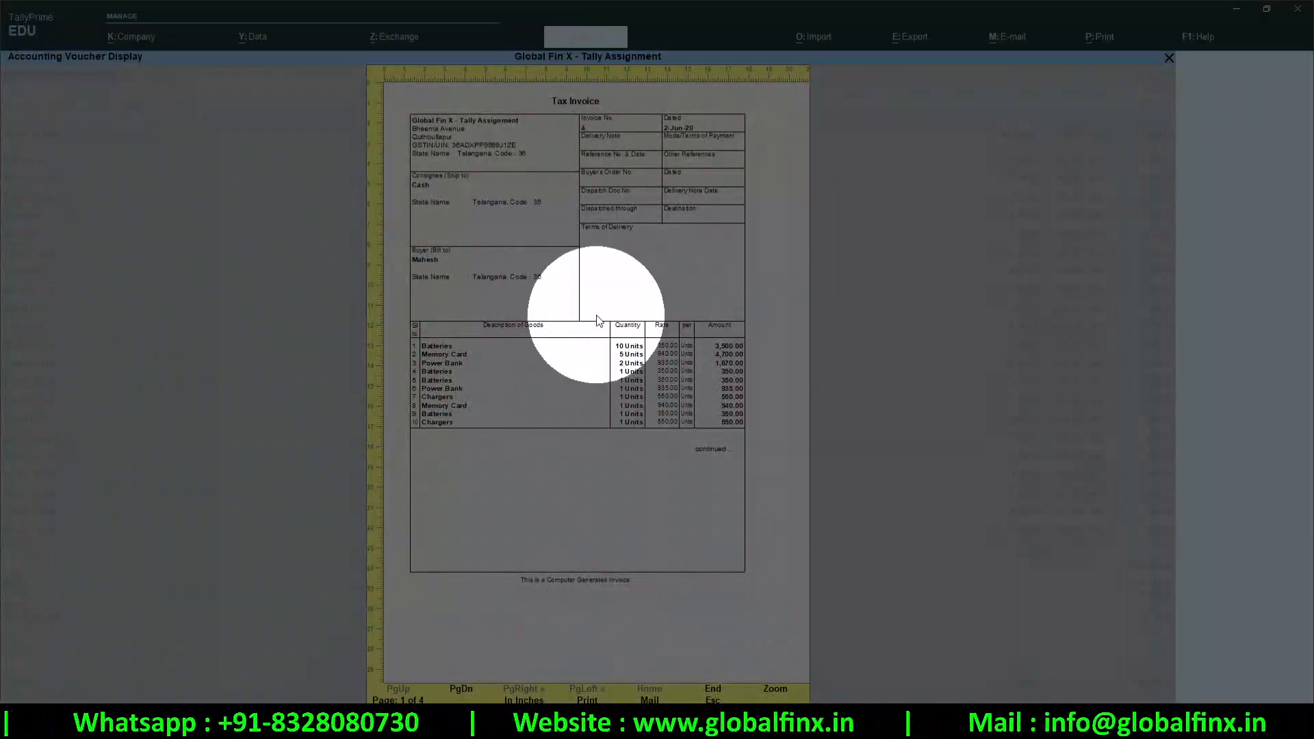
# Page through the four-page invoice preview, then return to the print configuration list
pyautogui.press('pagedown')
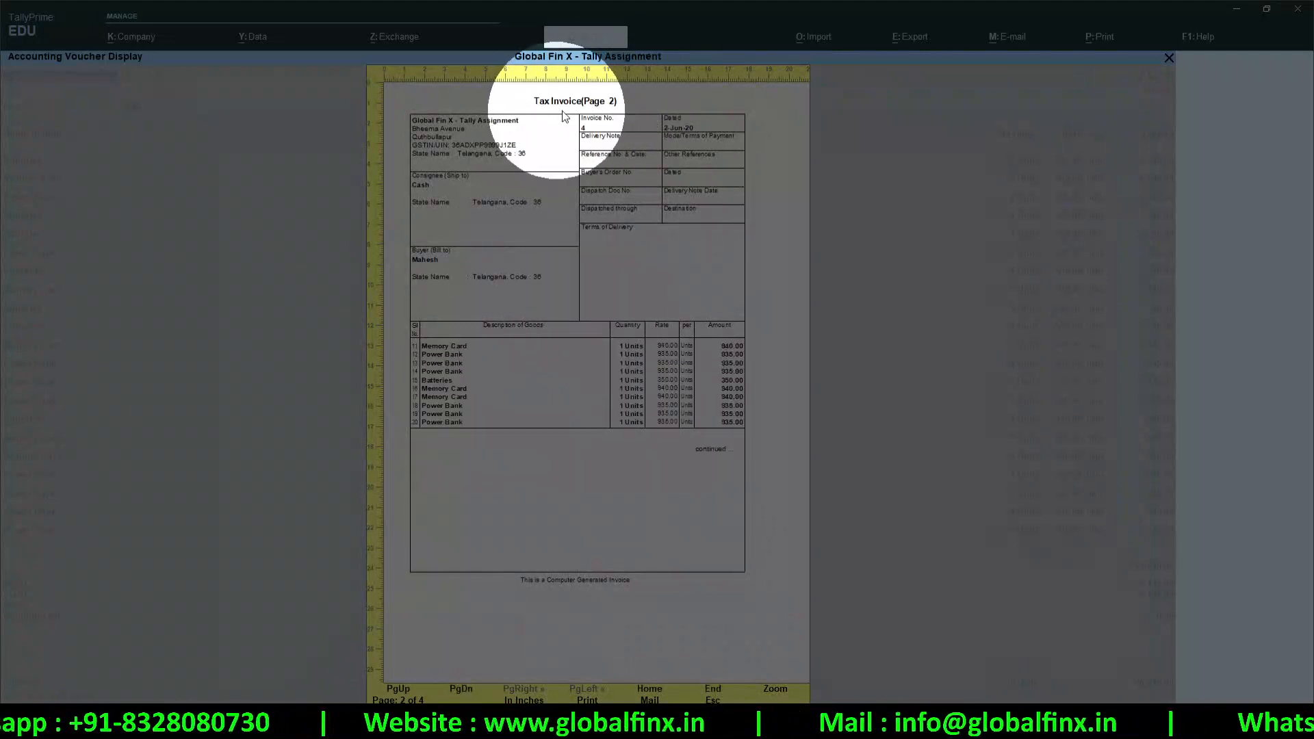
pyautogui.press('pagedown')
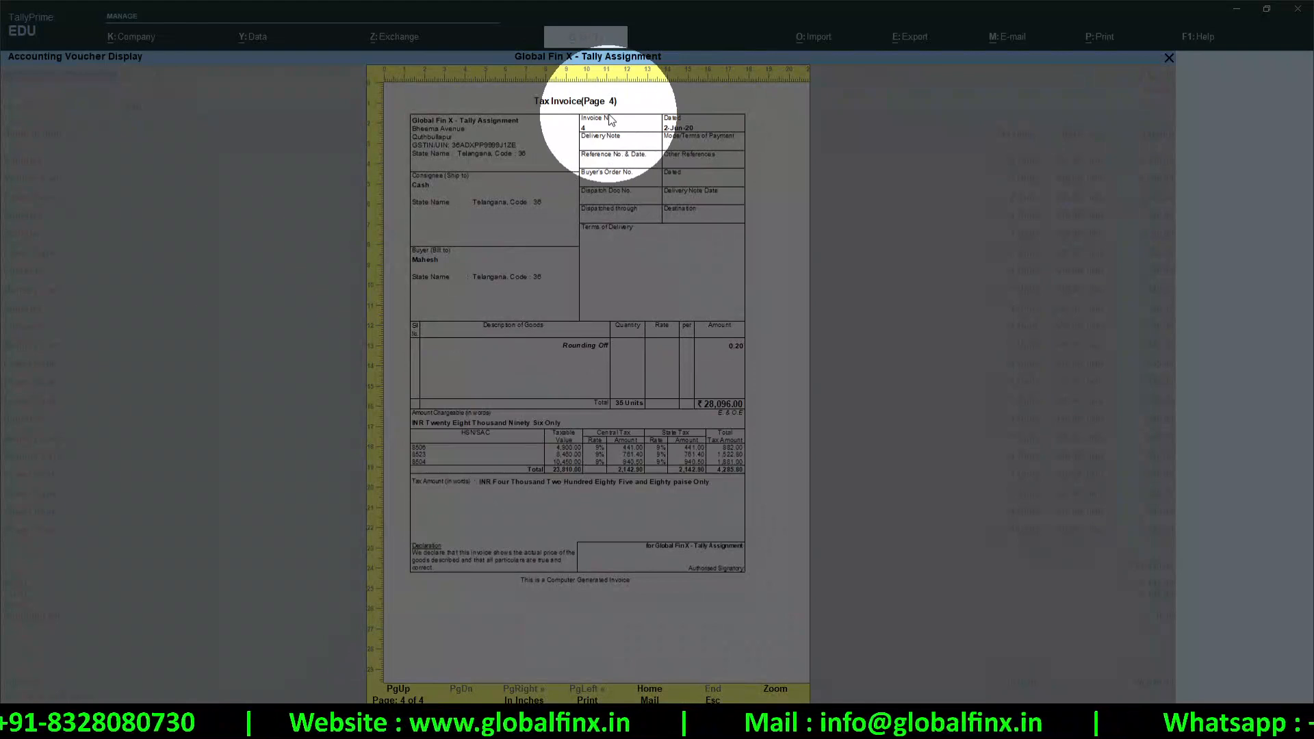
pyautogui.press('pageup')
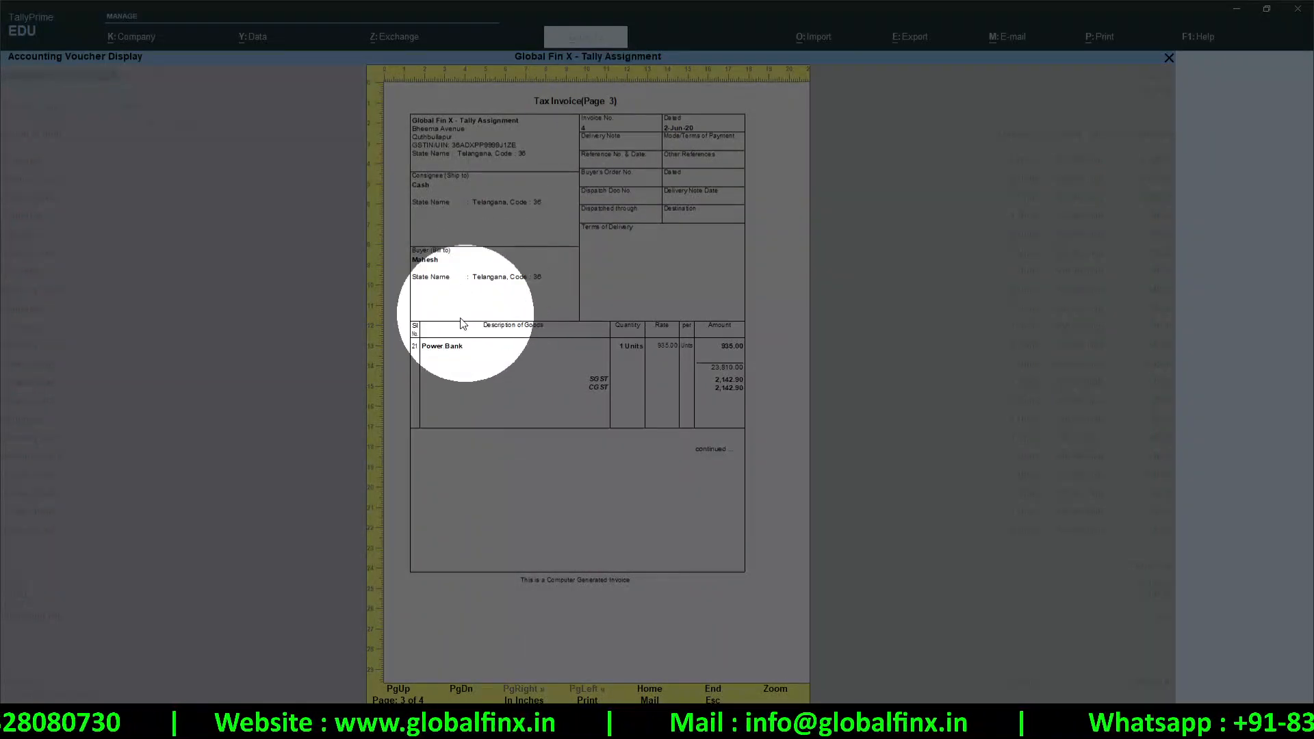
pyautogui.press('pageup')
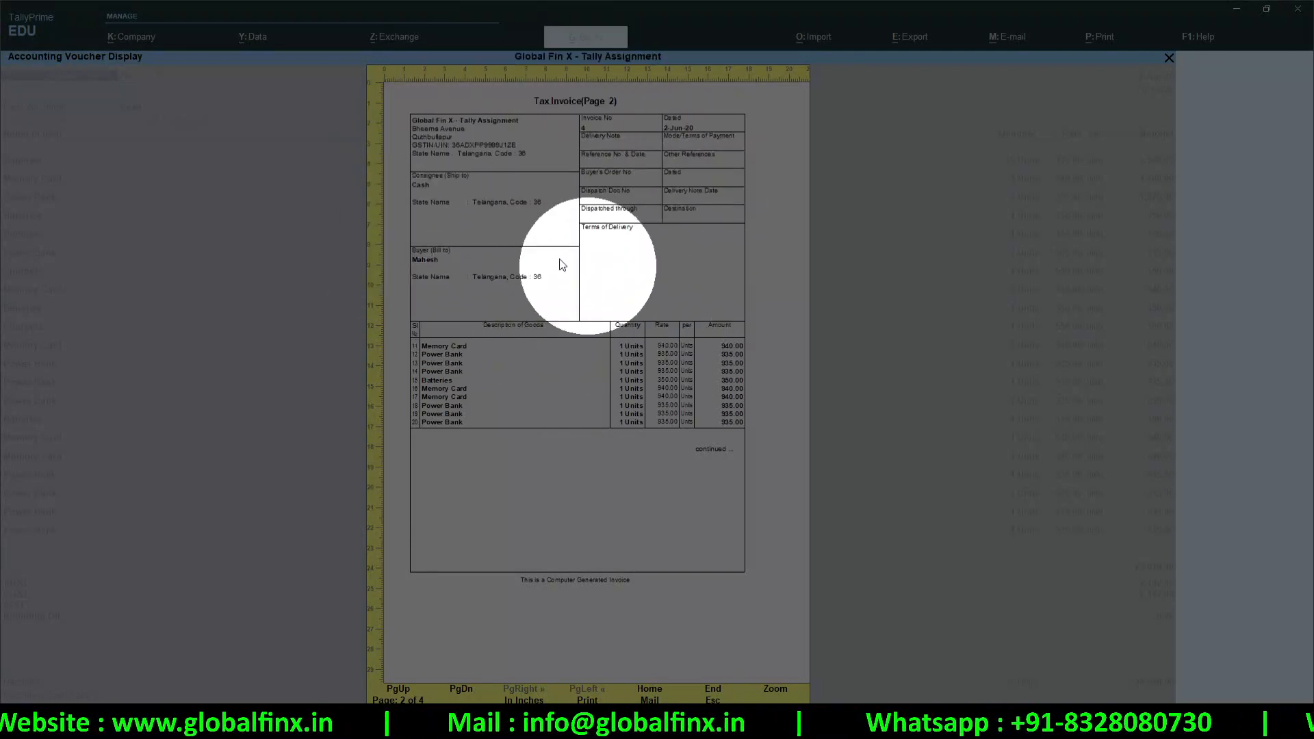
pyautogui.press('End')
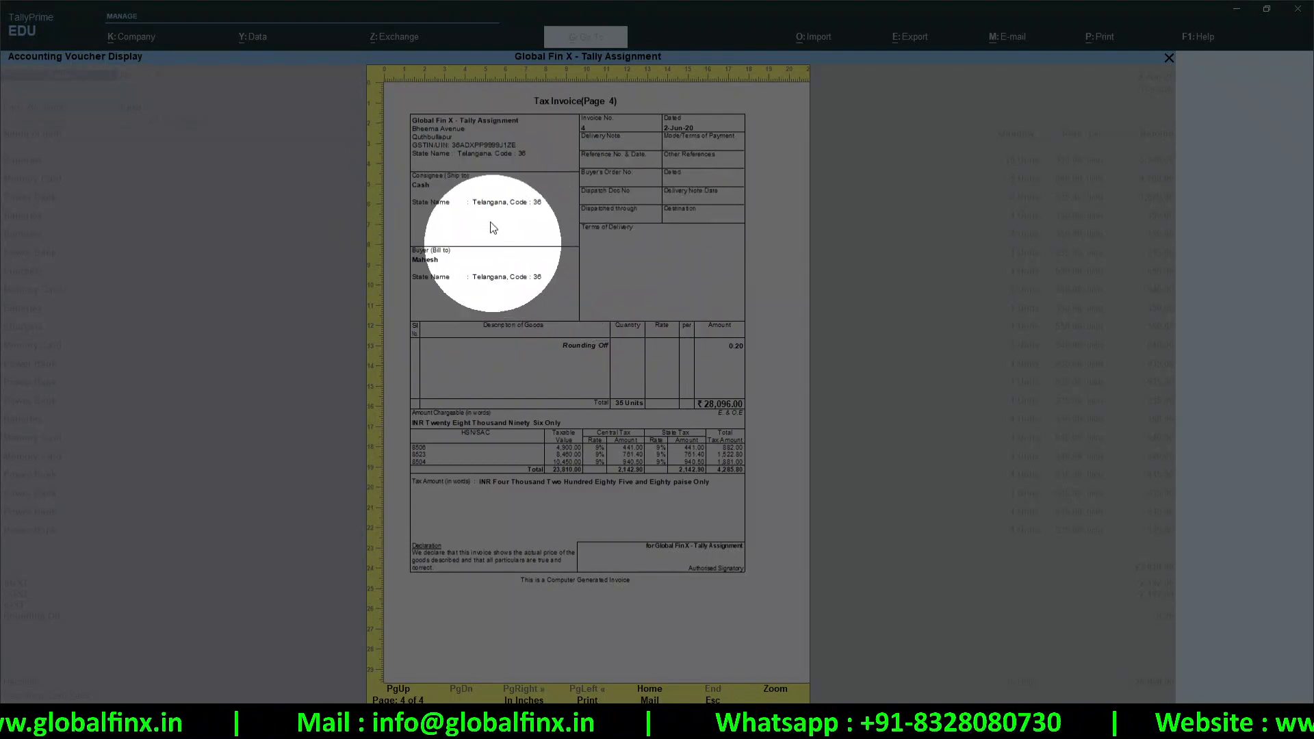
pyautogui.press('pageup')
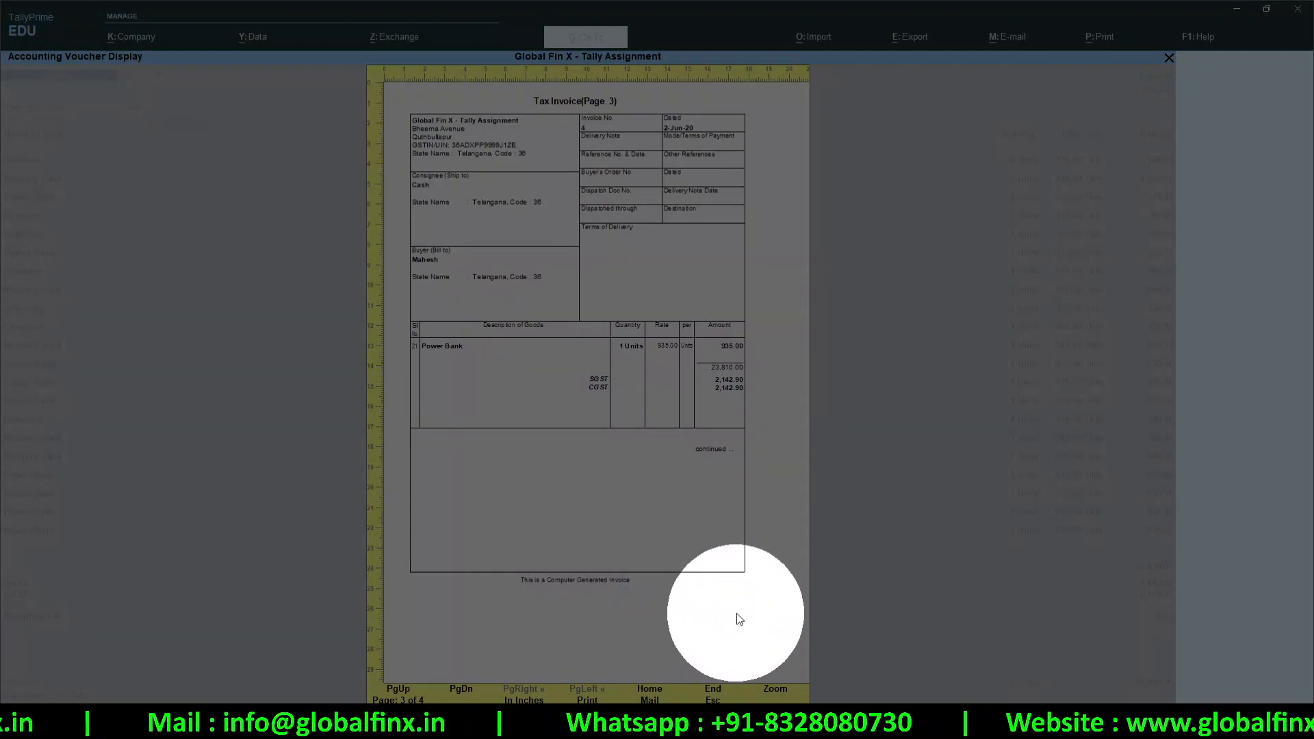
pyautogui.press('pageup')
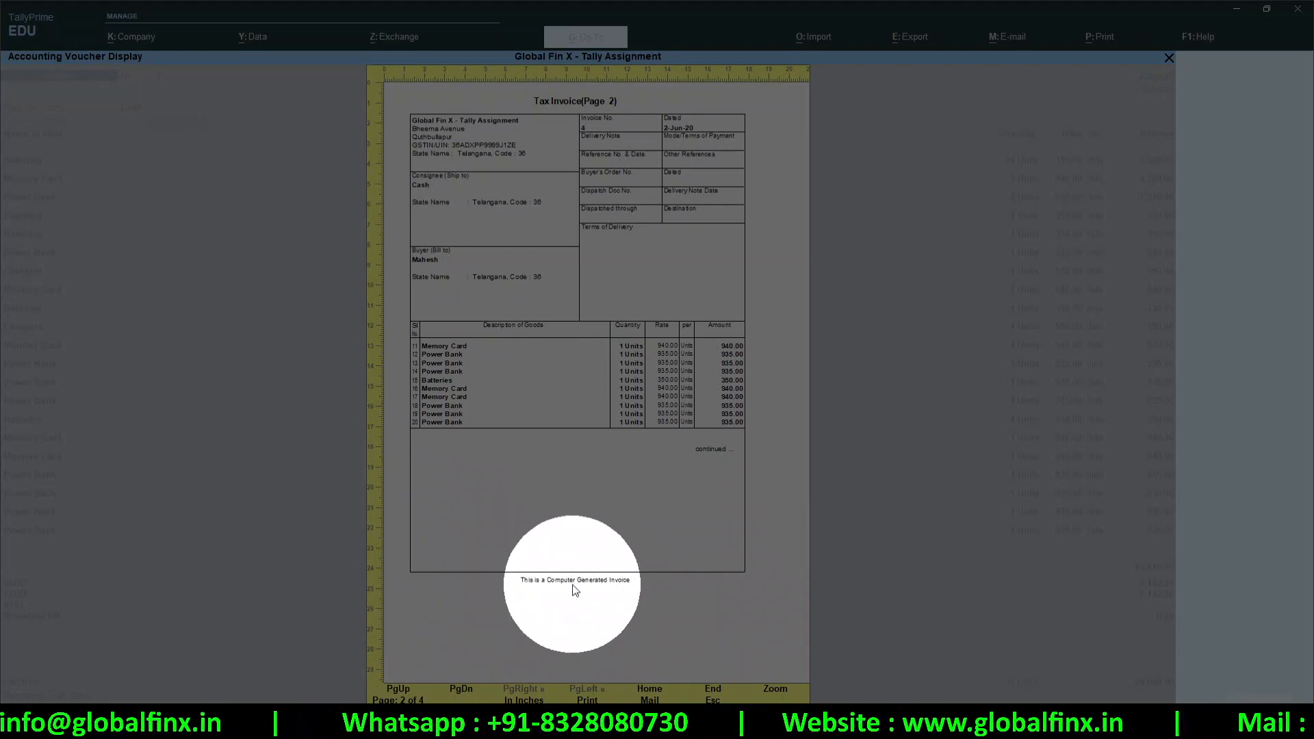
pyautogui.press('p')
pyautogui.click(521, 446)
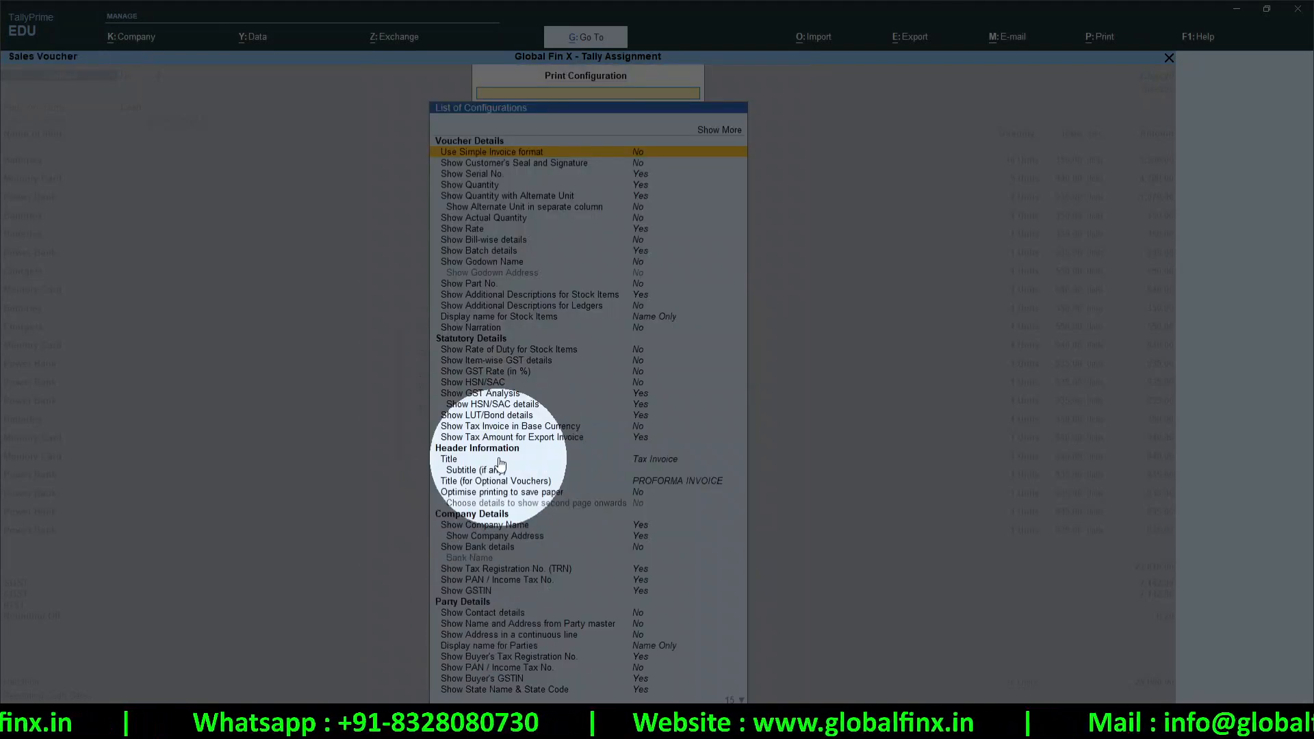
# Turn on Optimise printing to save paper and preview the Tax Invoice, now two pages
pyautogui.click(639, 494)
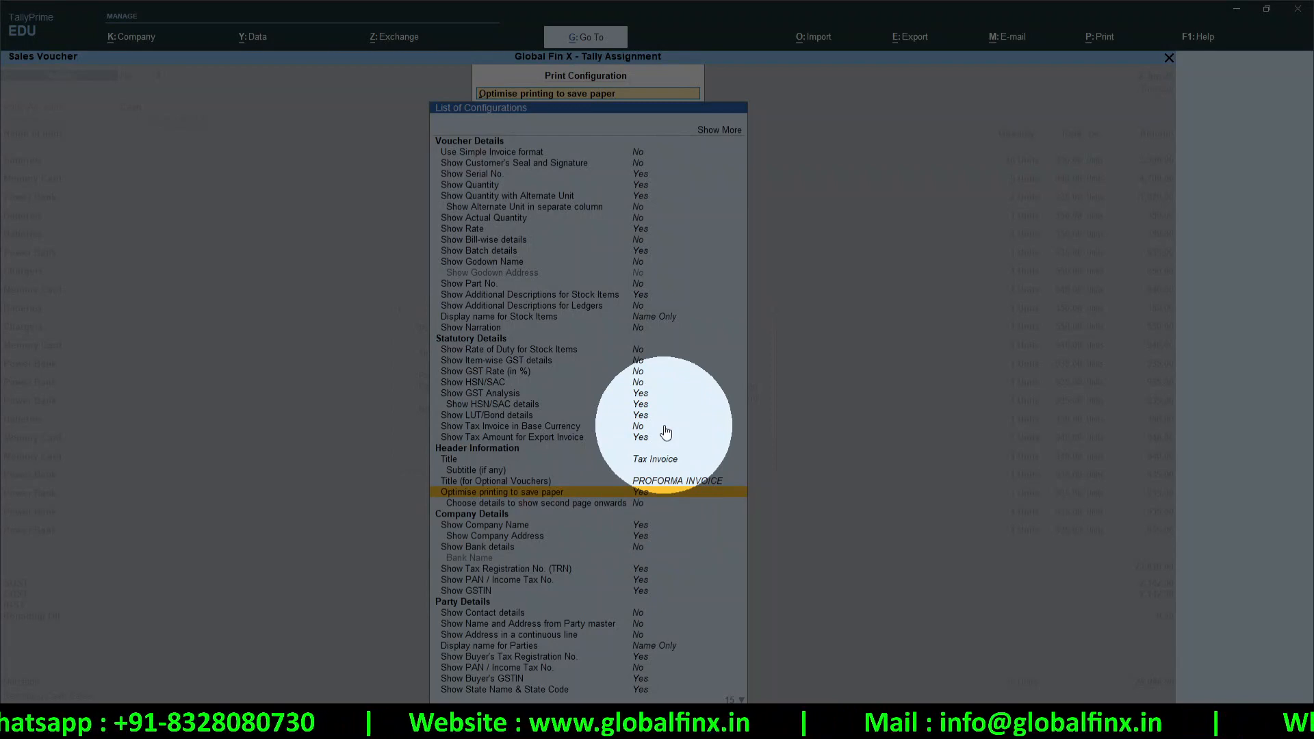
pyautogui.press('Escape')
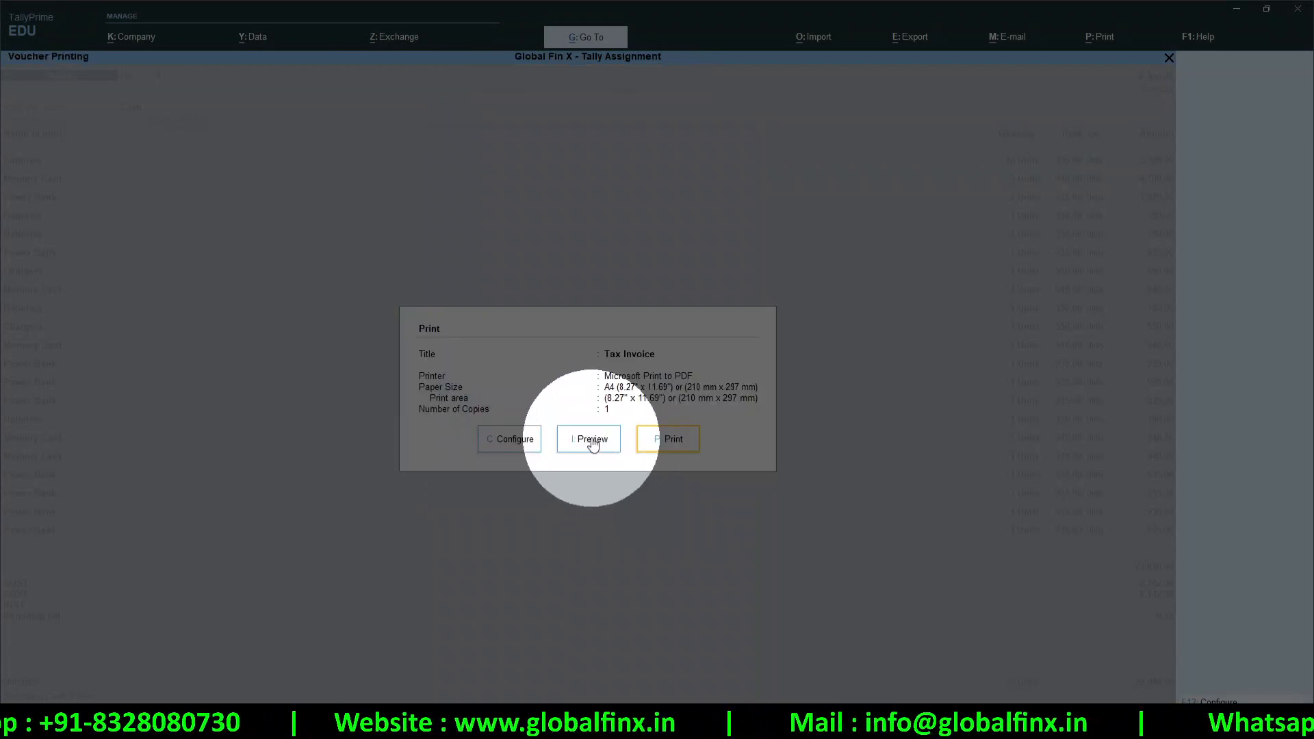
pyautogui.click(591, 437)
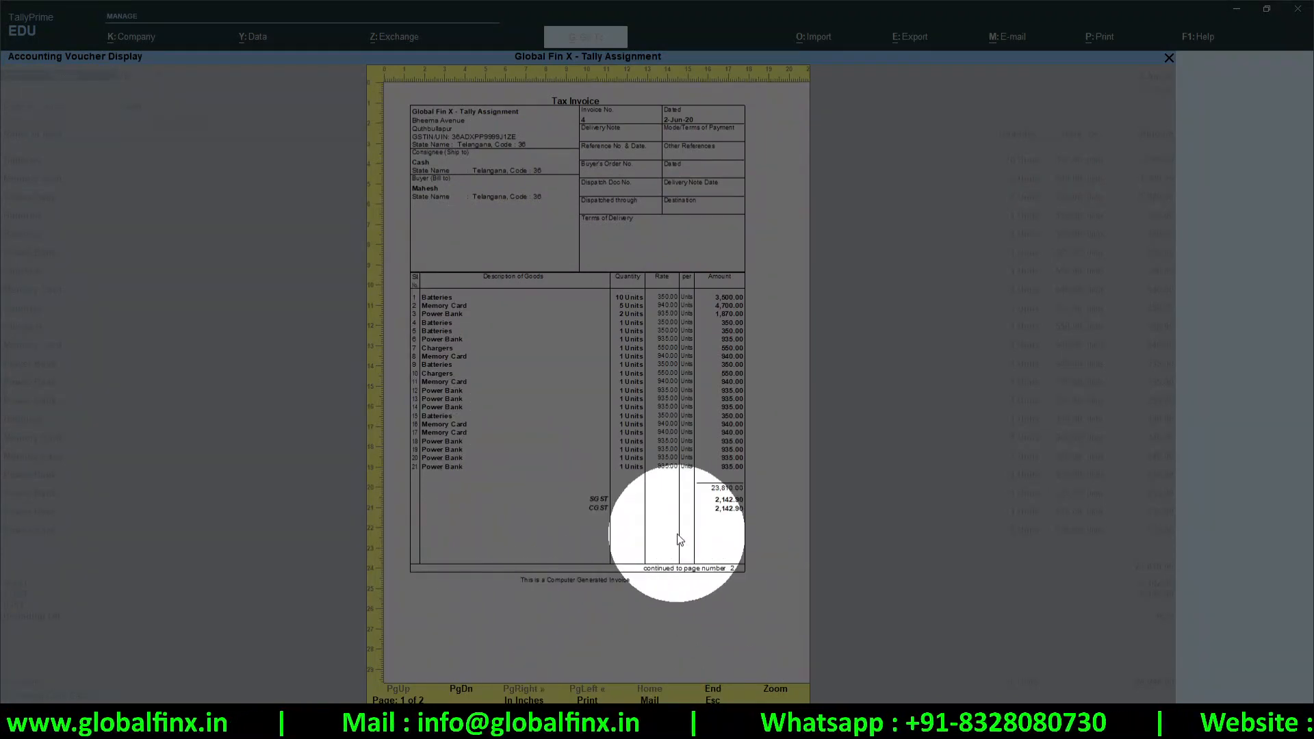
pyautogui.press('pagedown')
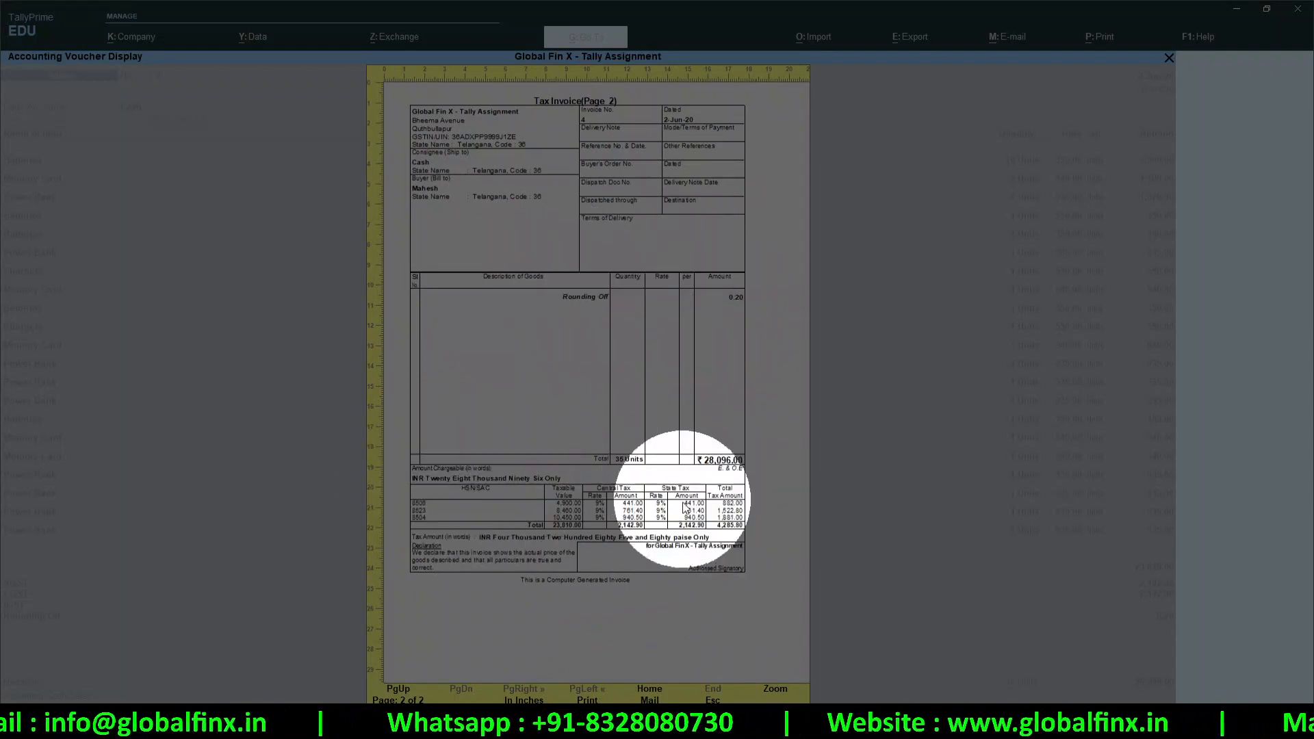
pyautogui.press('pageup')
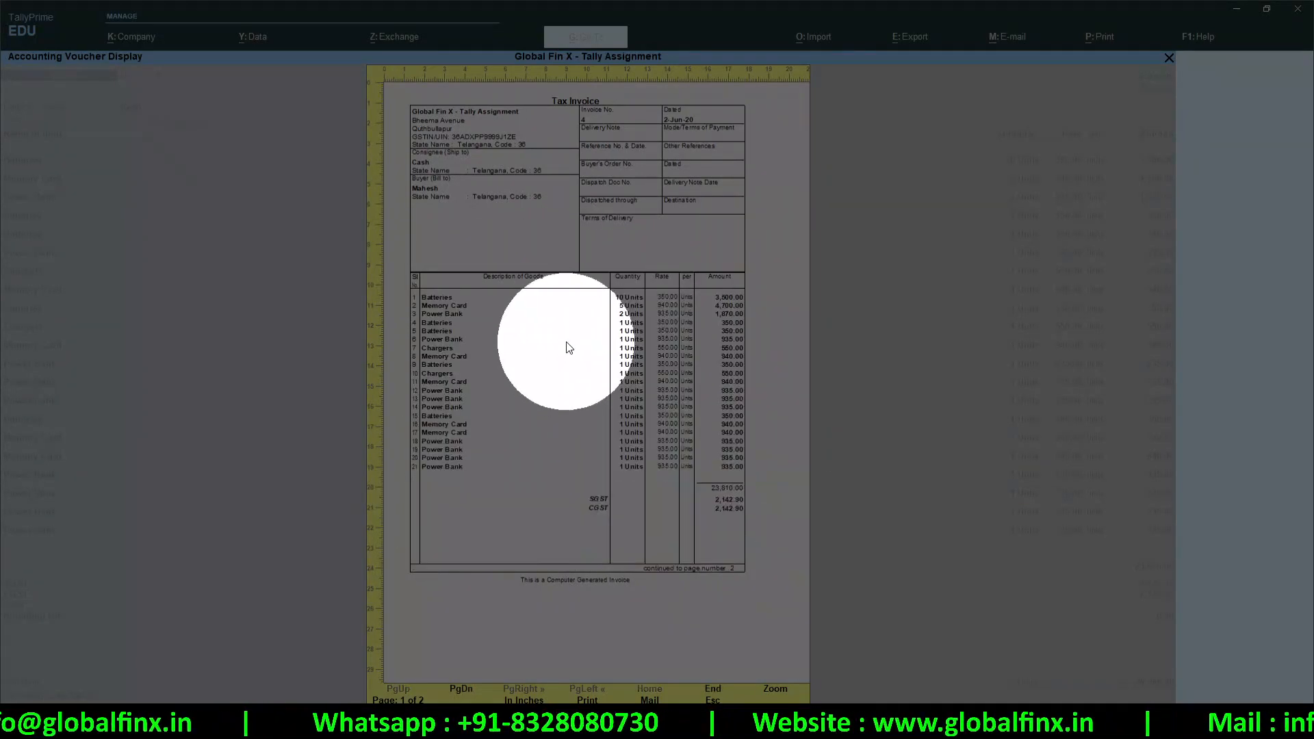
pyautogui.press('Escape')
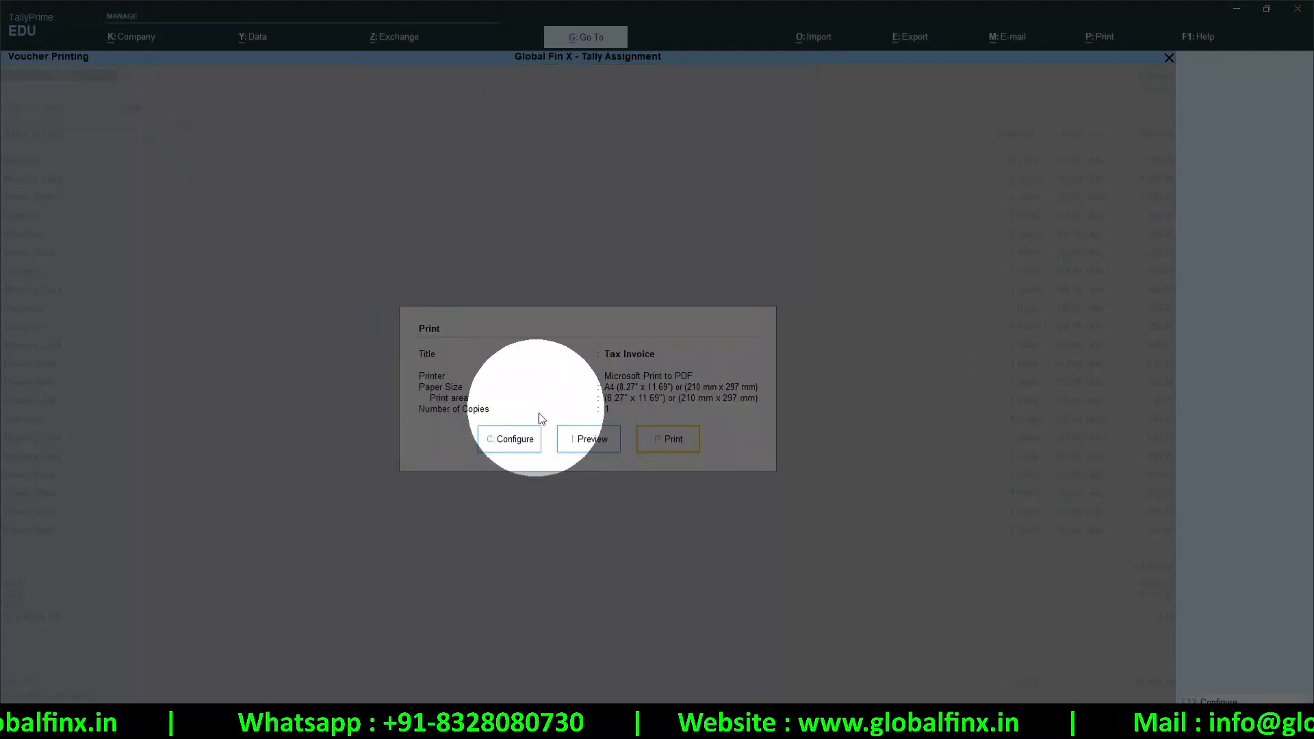
# Open the print configuration list and select Choose details to show second page onwards
pyautogui.click(504, 444)
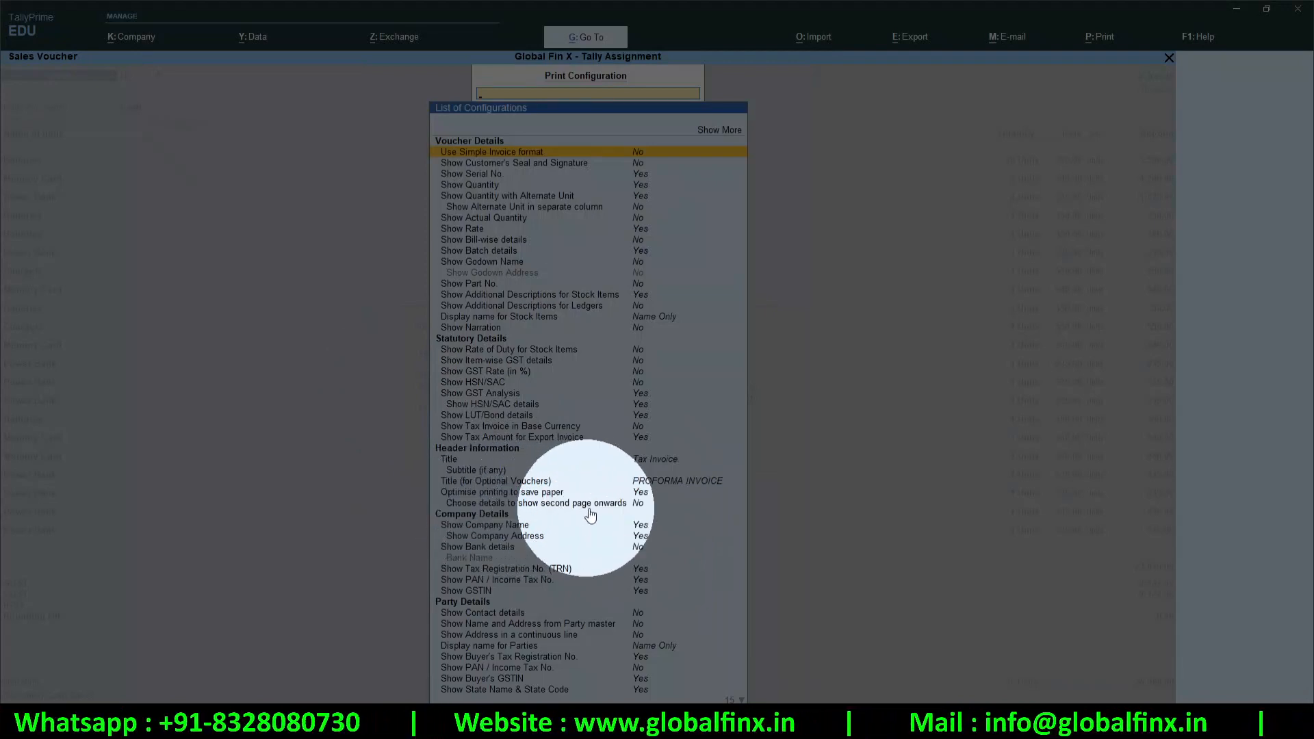
pyautogui.click(640, 510)
pyautogui.write('Y')
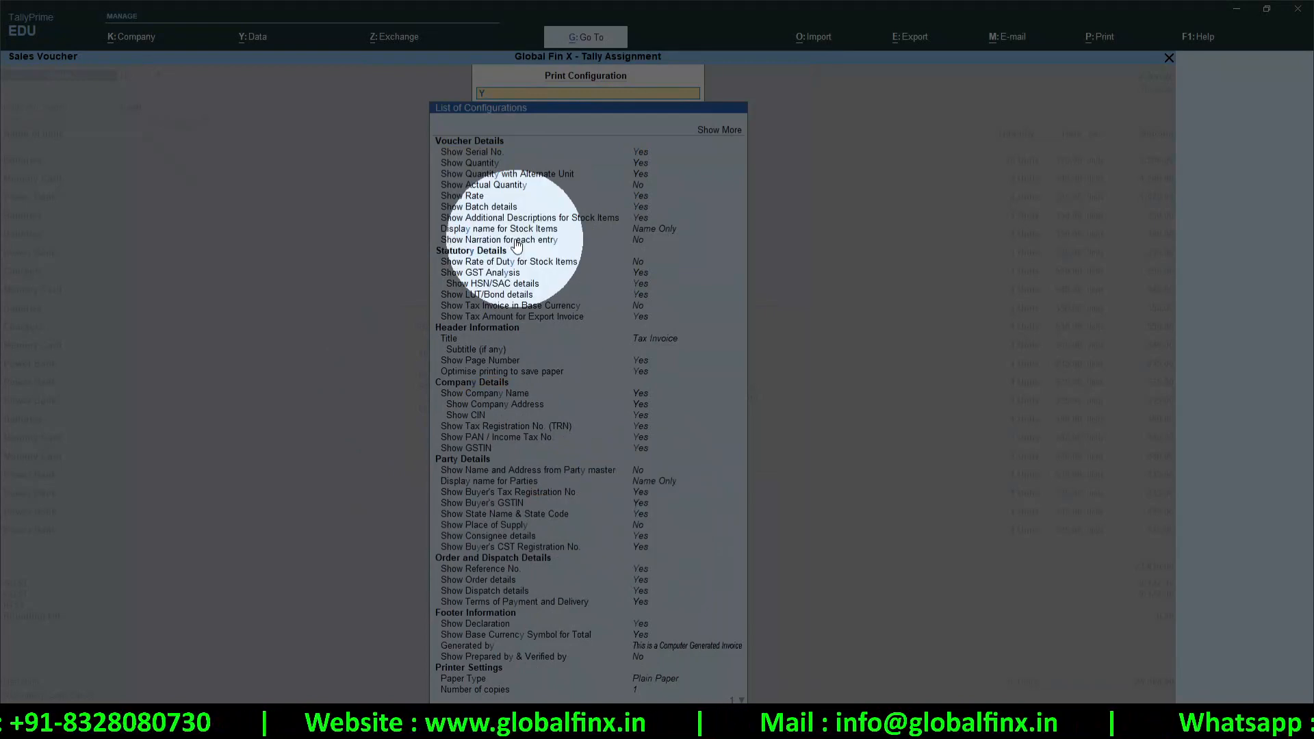
pyautogui.press('Down')
pyautogui.press('Down')
pyautogui.press('Down')
pyautogui.press('Down')
pyautogui.press('Down')
pyautogui.press('Down')
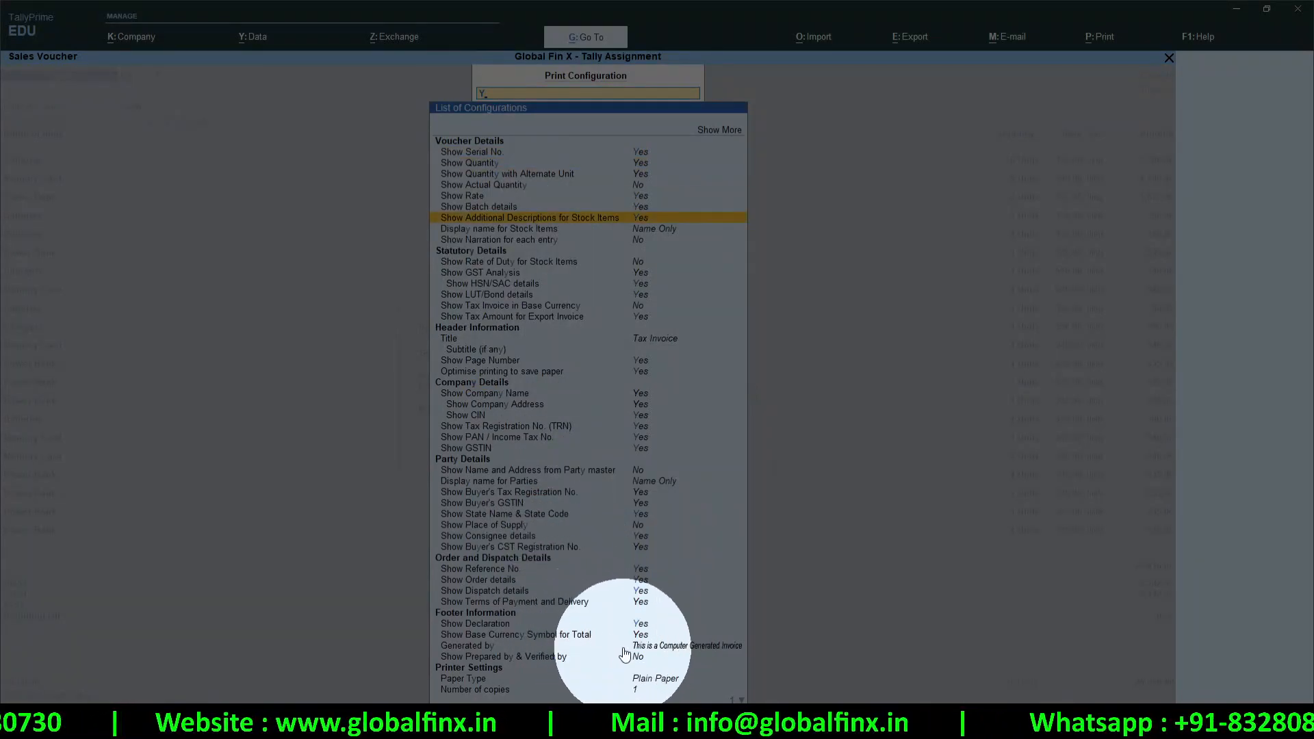
pyautogui.press('Up')
pyautogui.press('Up')
pyautogui.press('Up')
pyautogui.press('Down')
pyautogui.press('Down')
pyautogui.press('Down')
pyautogui.press('Down')
pyautogui.press('Down')
pyautogui.press('Down')
pyautogui.press('Down')
pyautogui.press('Down')
pyautogui.press('Down')
pyautogui.press('Down')
pyautogui.press('Down')
pyautogui.press('Down')
pyautogui.press('Down')
pyautogui.press('Down')
pyautogui.press('Down')
pyautogui.press('Down')
pyautogui.press('Down')
pyautogui.press('Down')
pyautogui.press('Down')
pyautogui.press('Down')
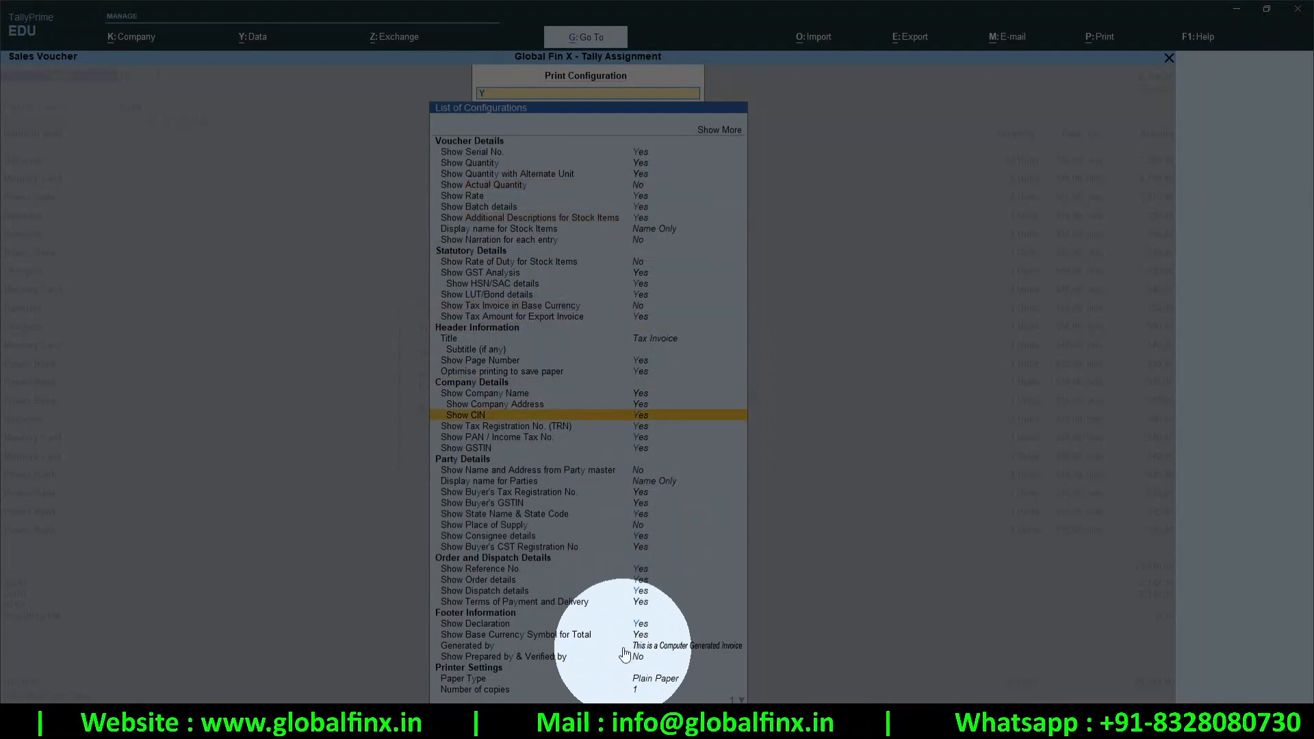
pyautogui.press('BackSpace')
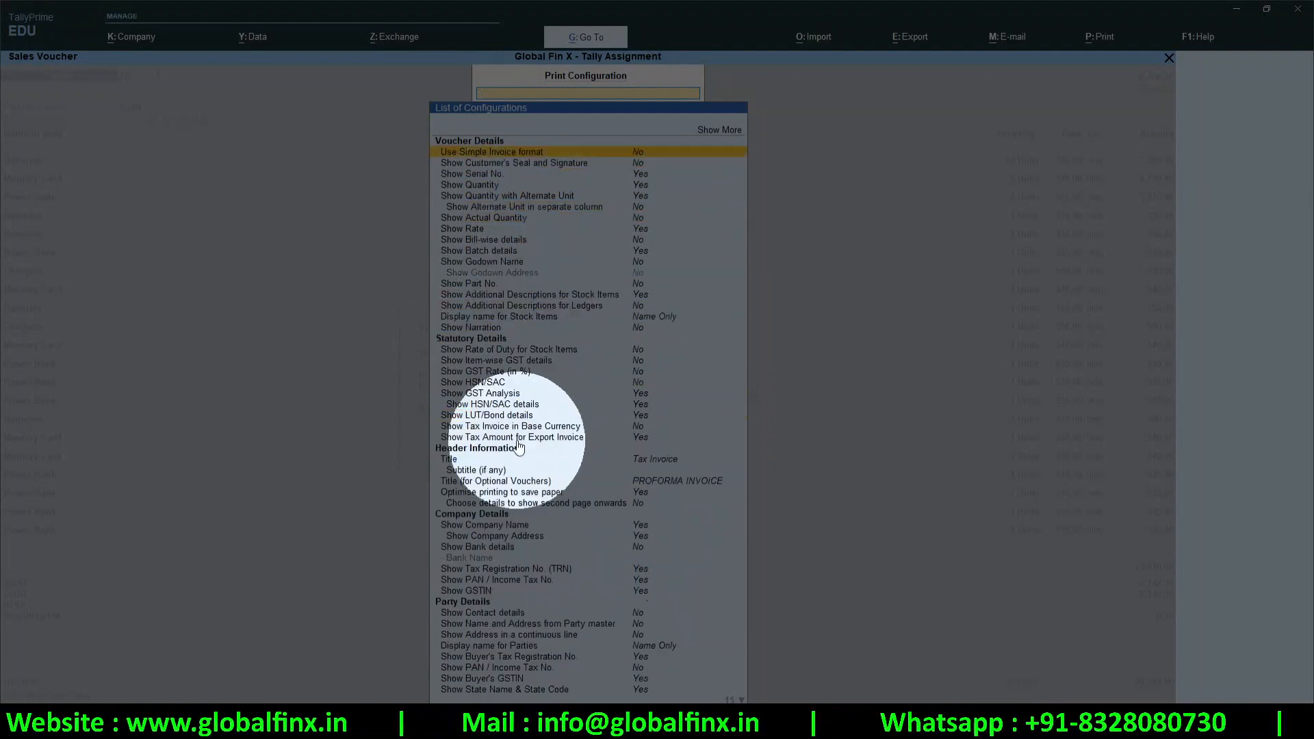
pyautogui.click(641, 510)
pyautogui.click(639, 503)
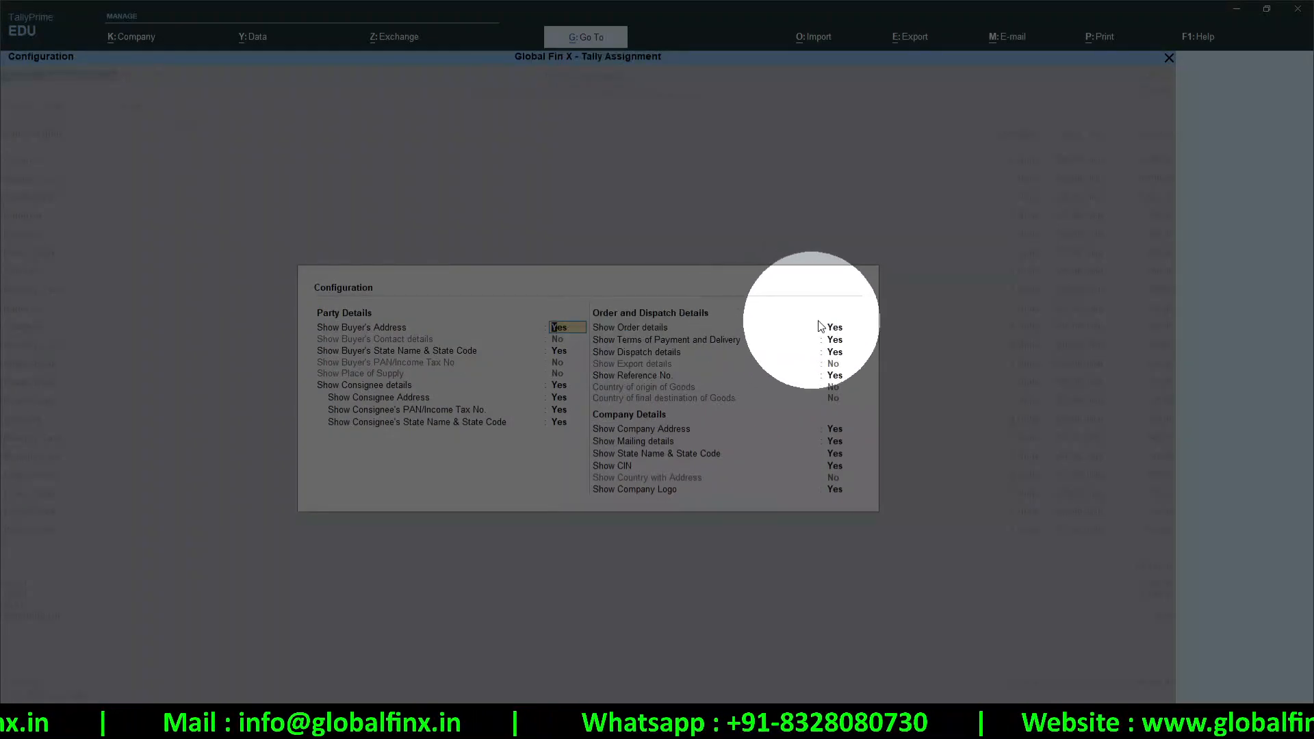
# Set order, payment terms, dispatch, company details and logo to No, then return to print options
pyautogui.press('n')
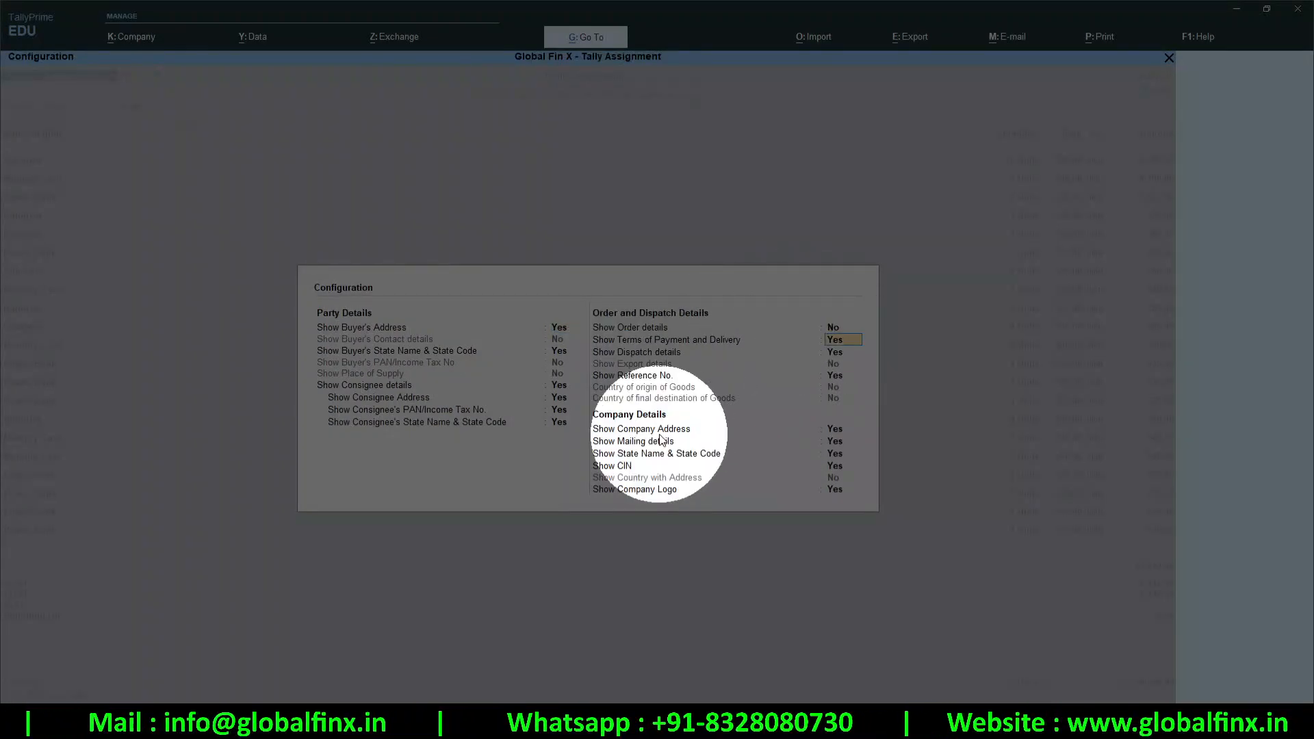
pyautogui.press('n')
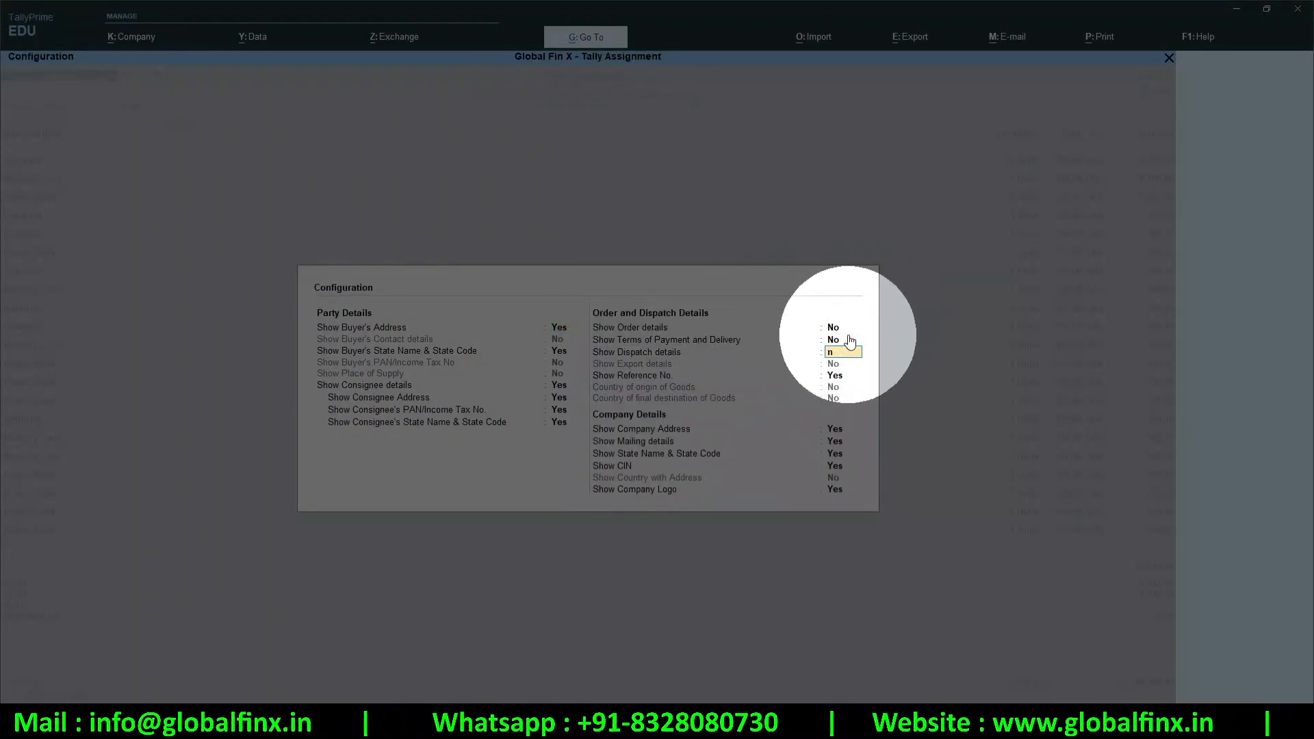
pyautogui.press('n')
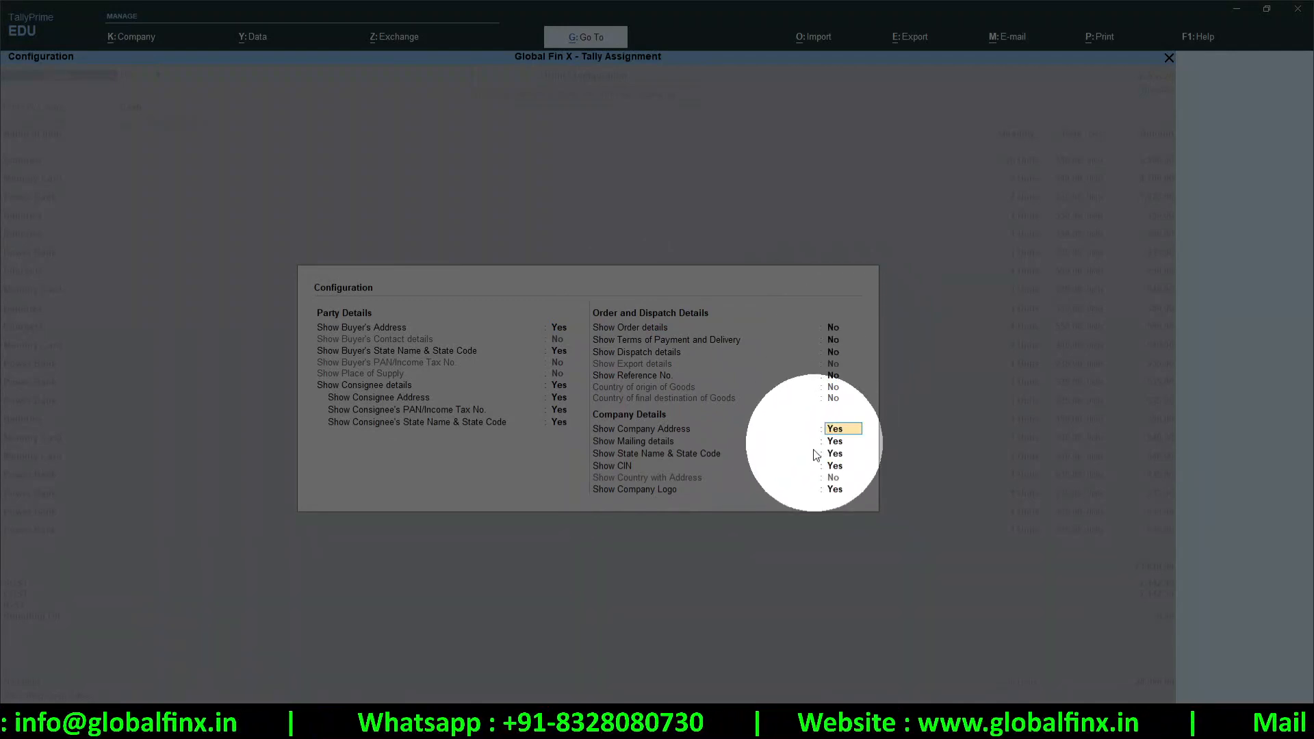
pyautogui.press('n')
pyautogui.press('n')
pyautogui.press('n')
pyautogui.press('n')
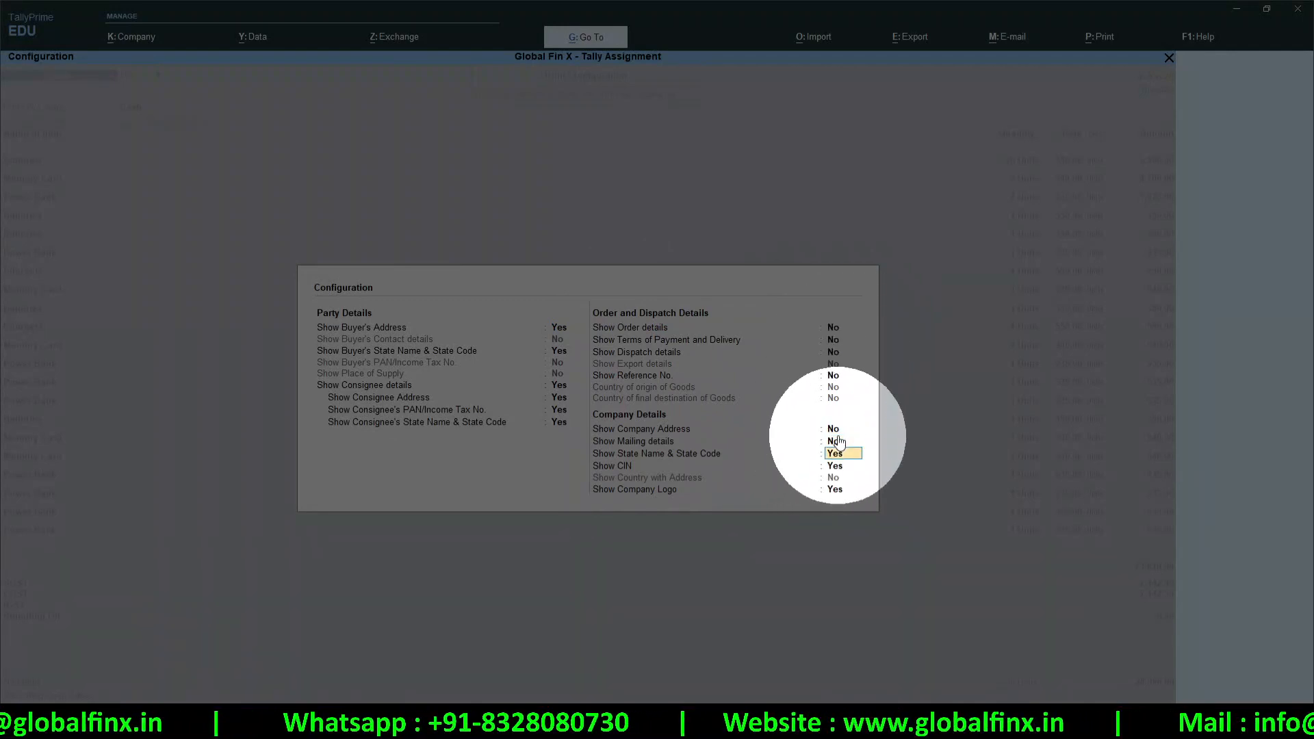
pyautogui.press('n')
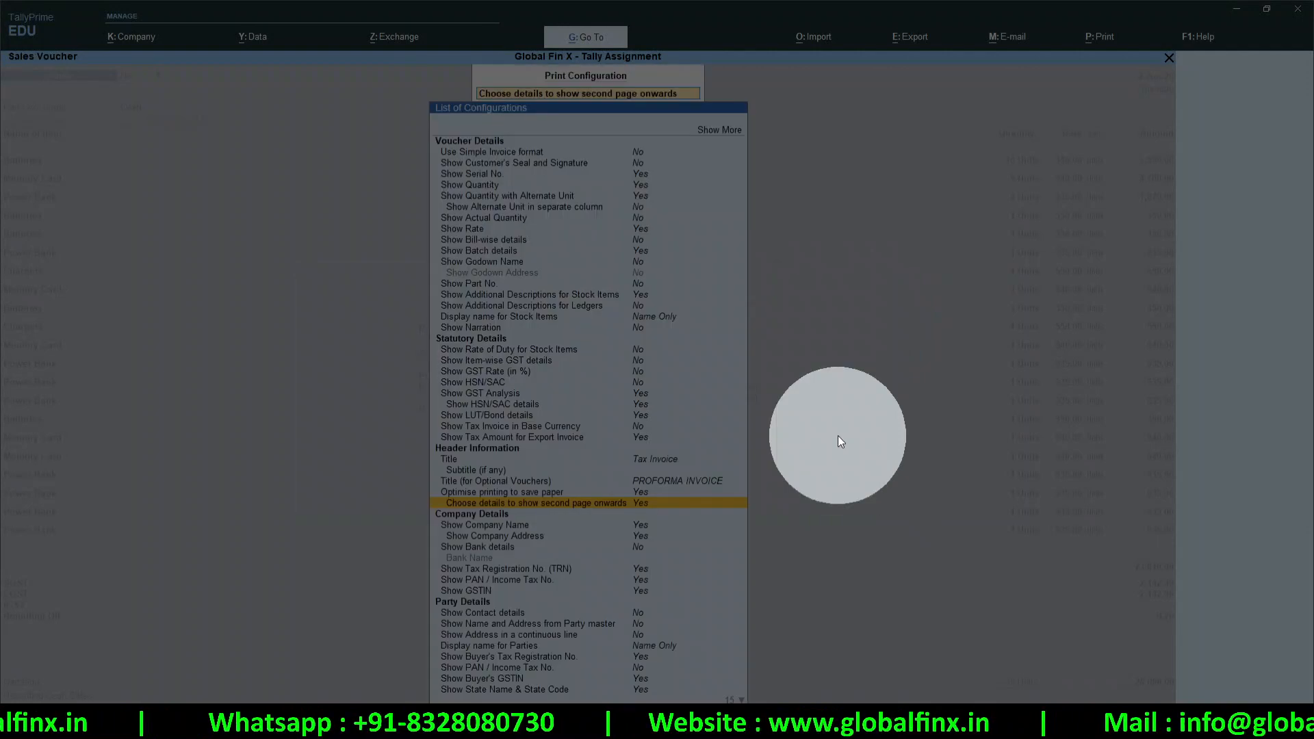
pyautogui.press('Escape')
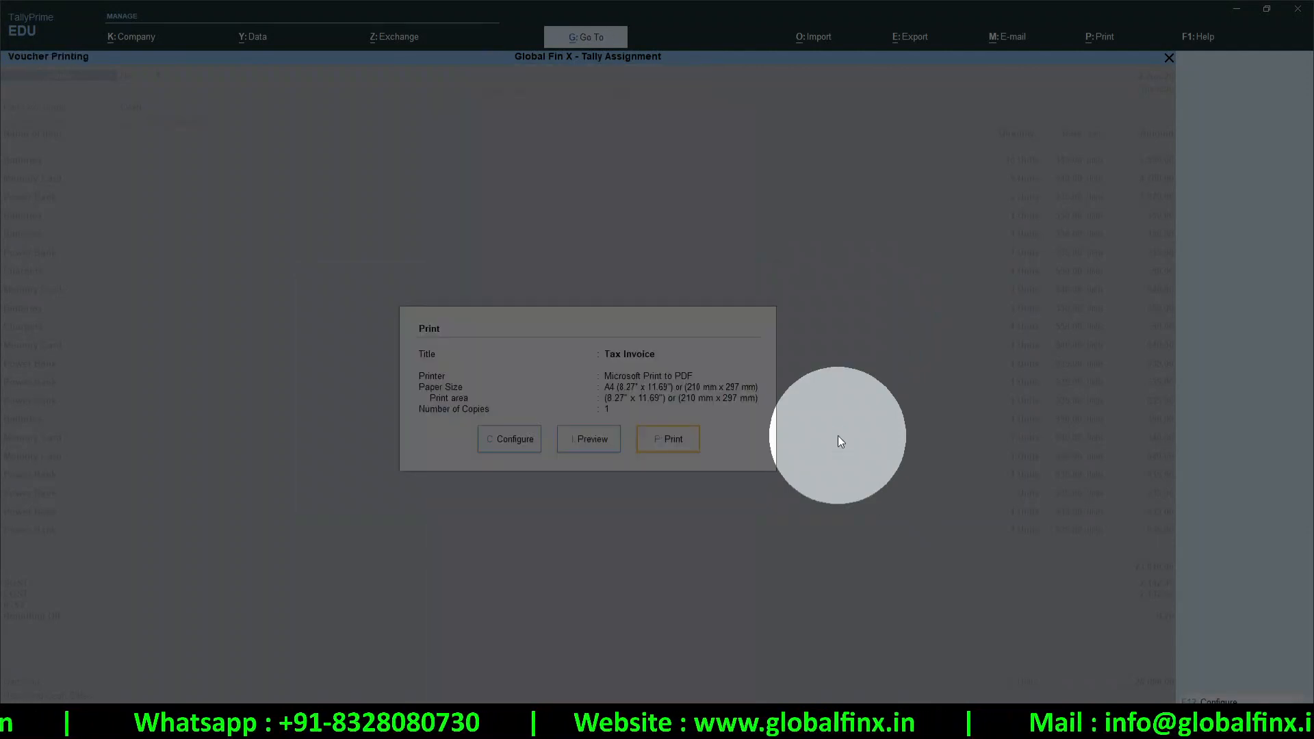
pyautogui.click(602, 445)
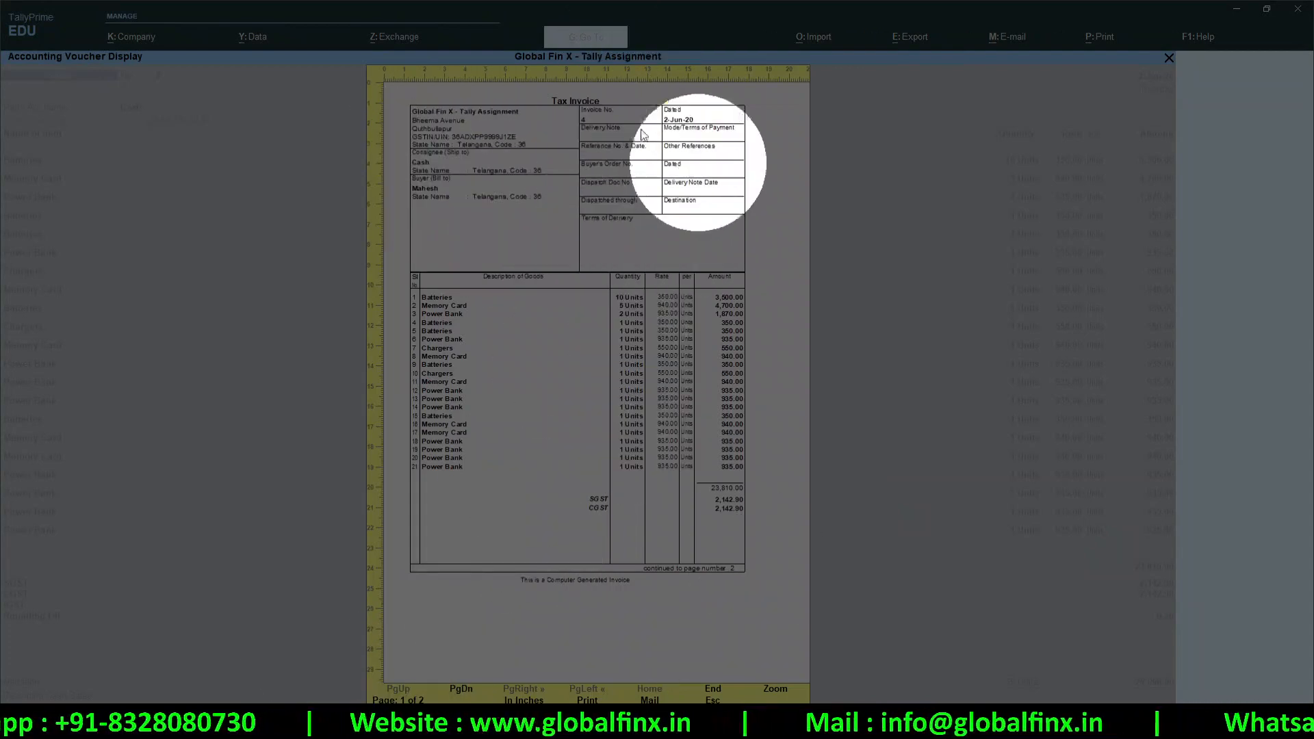
pyautogui.press('pagedown')
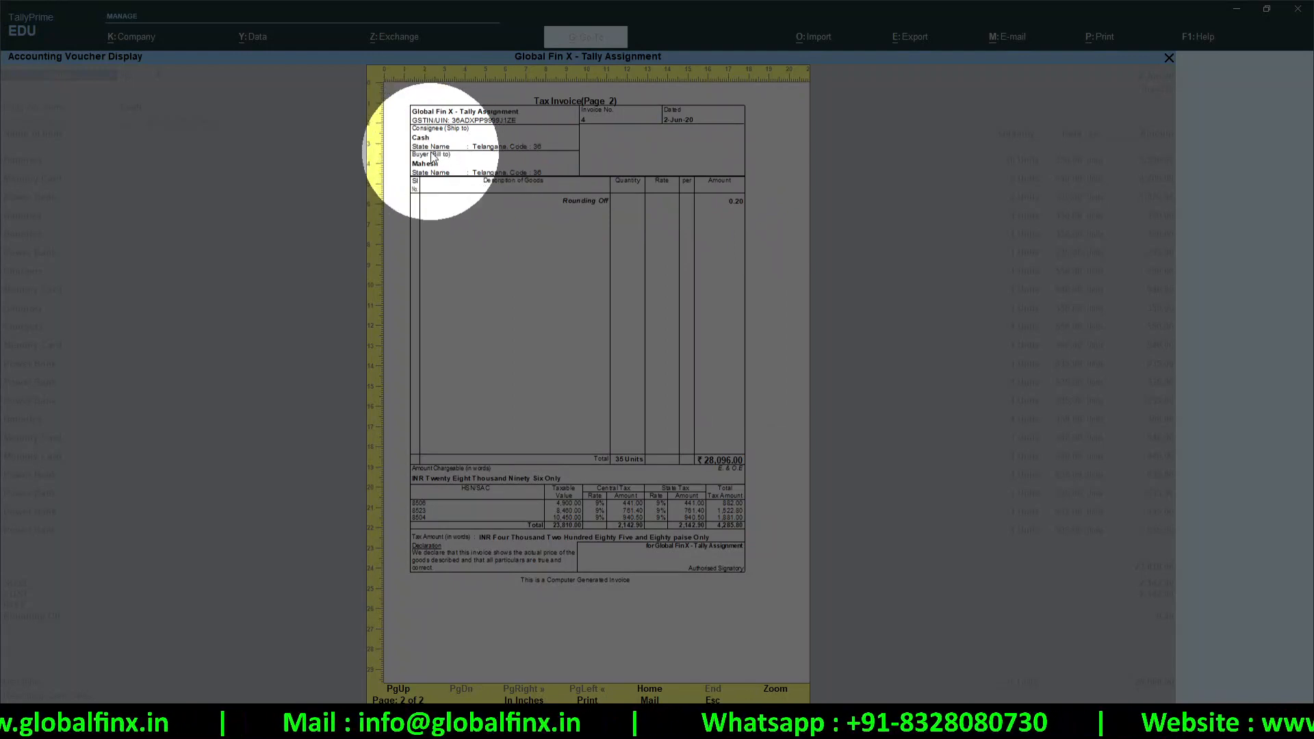
pyautogui.press('Escape')
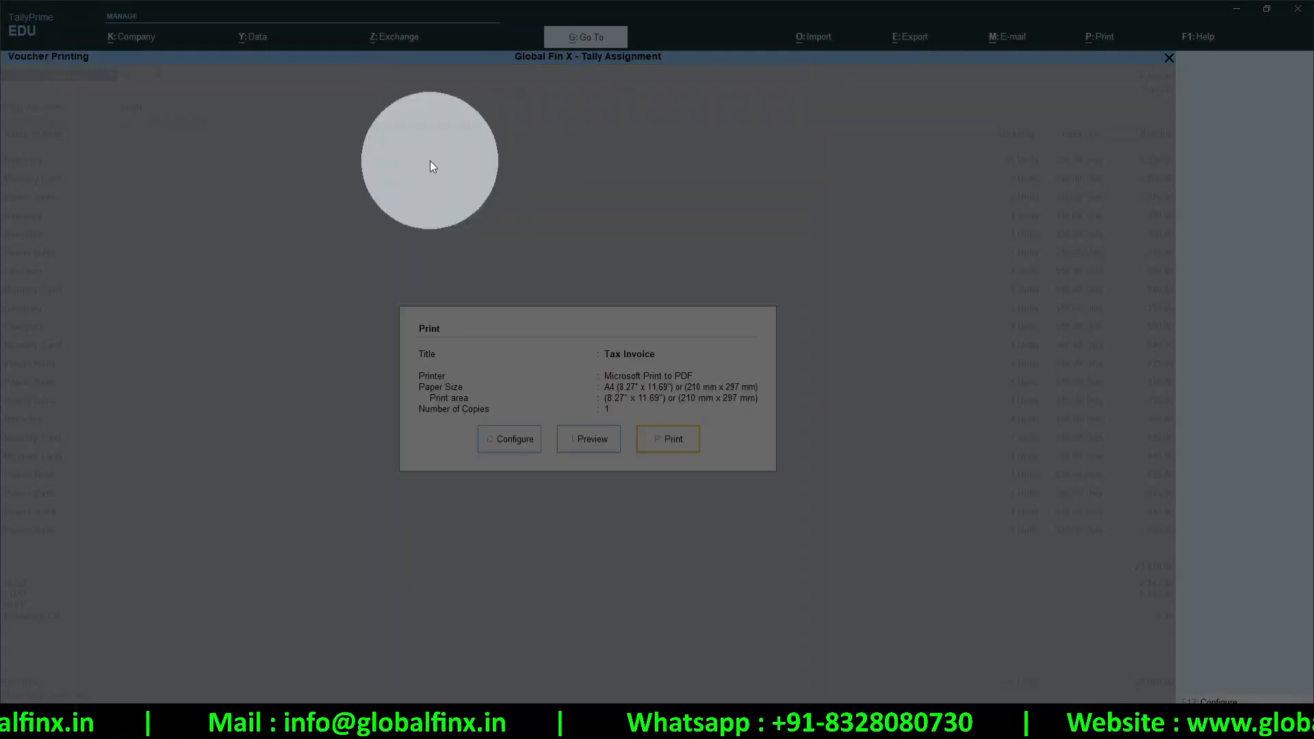
# In second-page-onwards details, set Buyer's Address, State Name and Consignee details to No
pyautogui.click(510, 441)
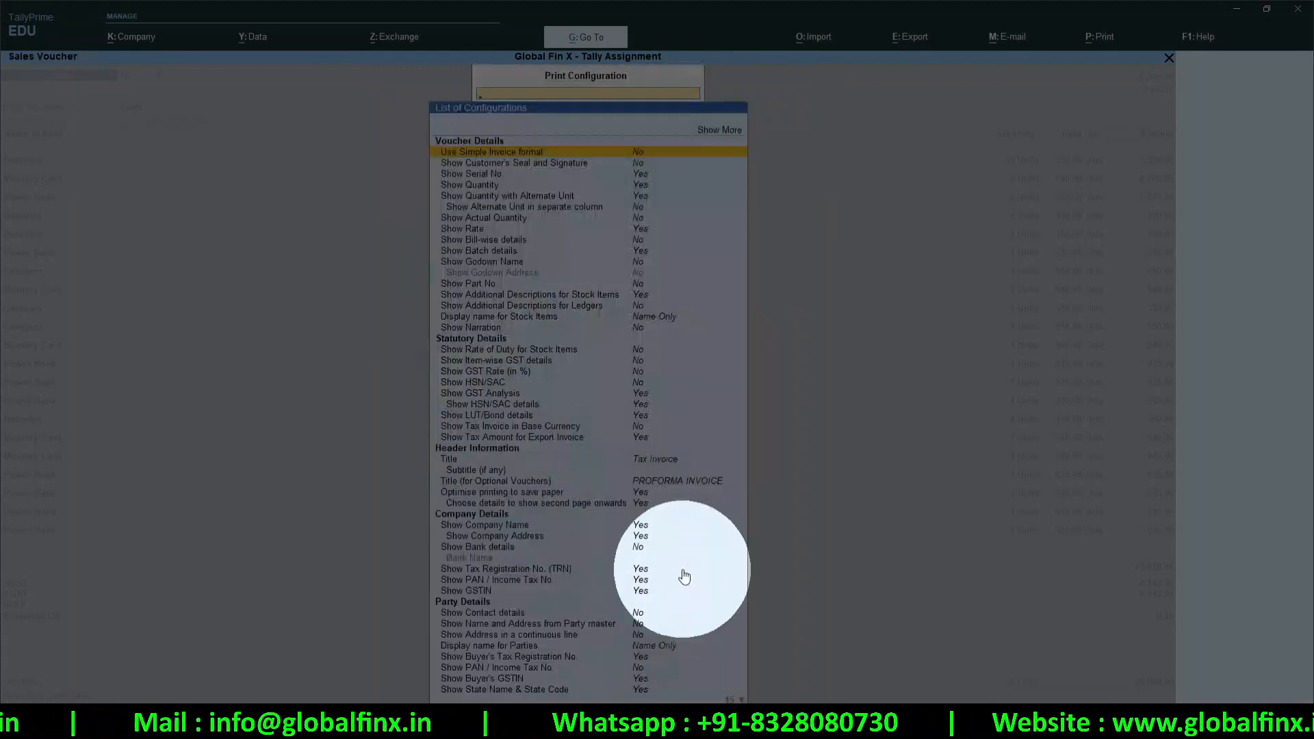
pyautogui.click(644, 505)
pyautogui.click(644, 505)
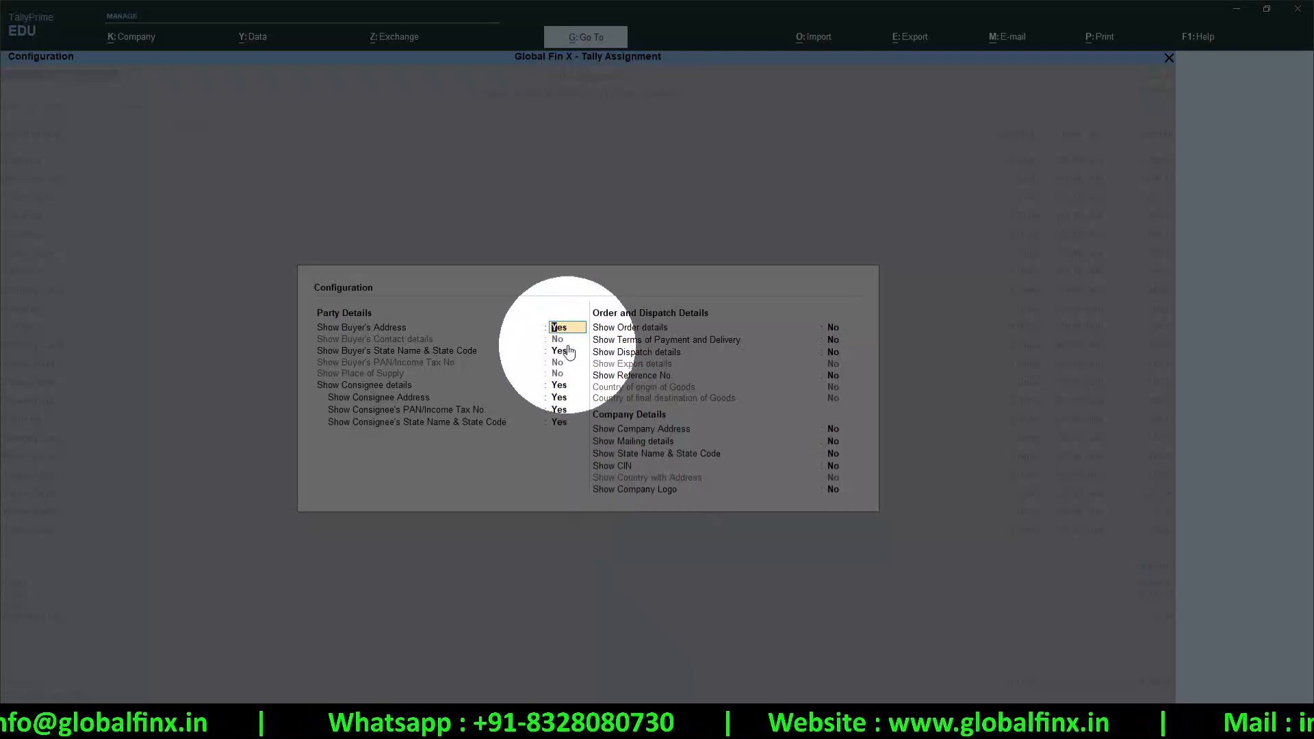
pyautogui.press('Return')
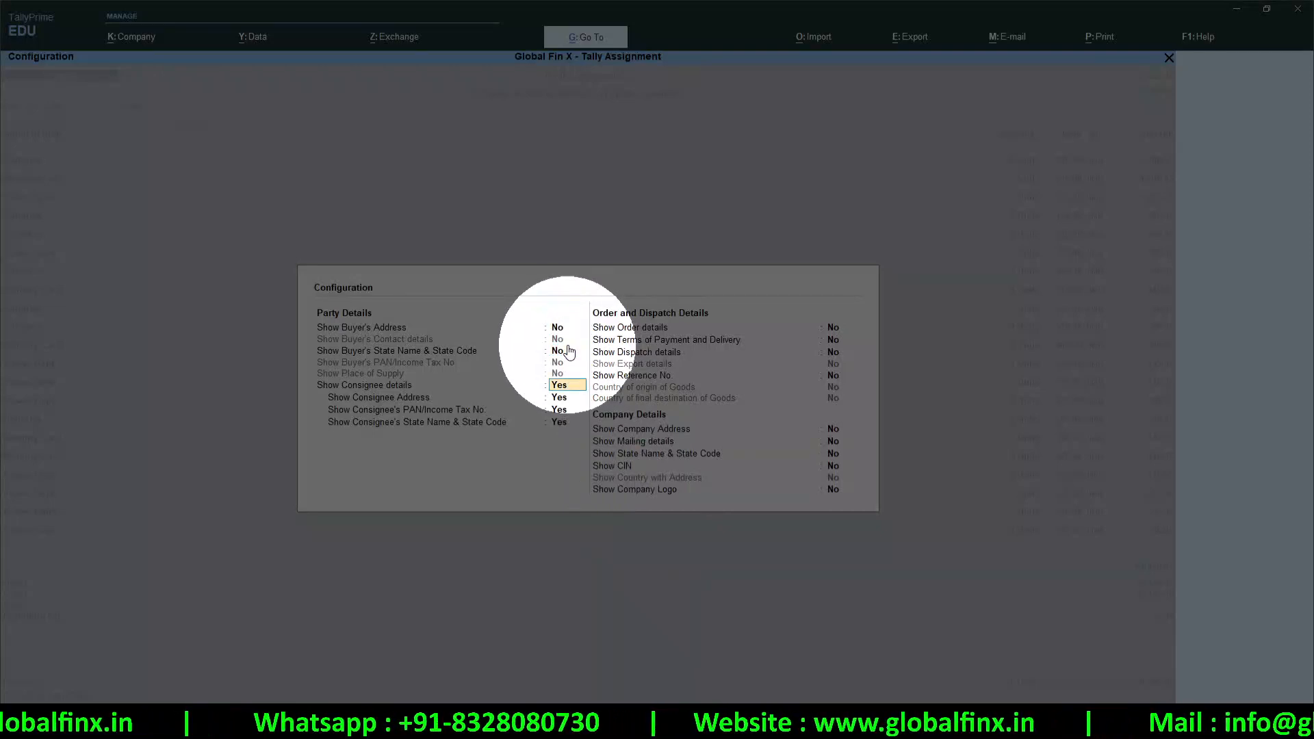
pyautogui.write('n')
pyautogui.press('Return')
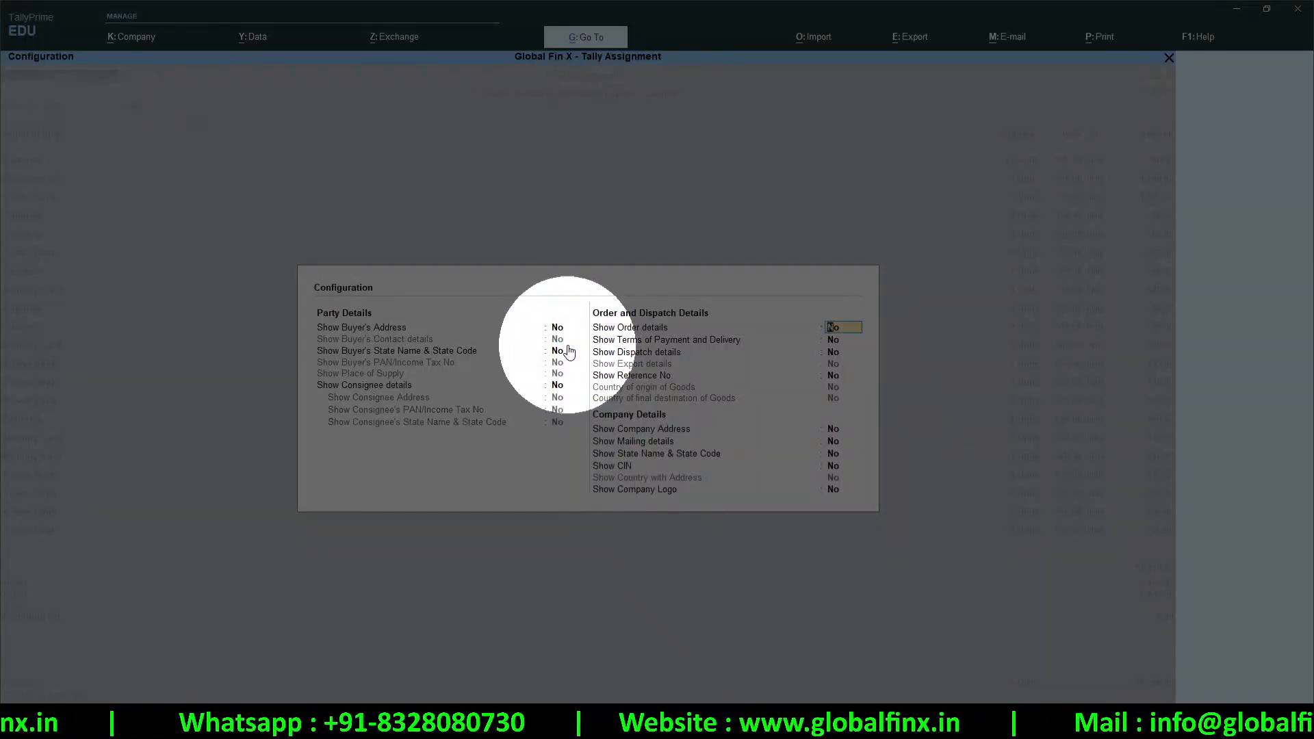
pyautogui.hotkey('ctrl', 'a')
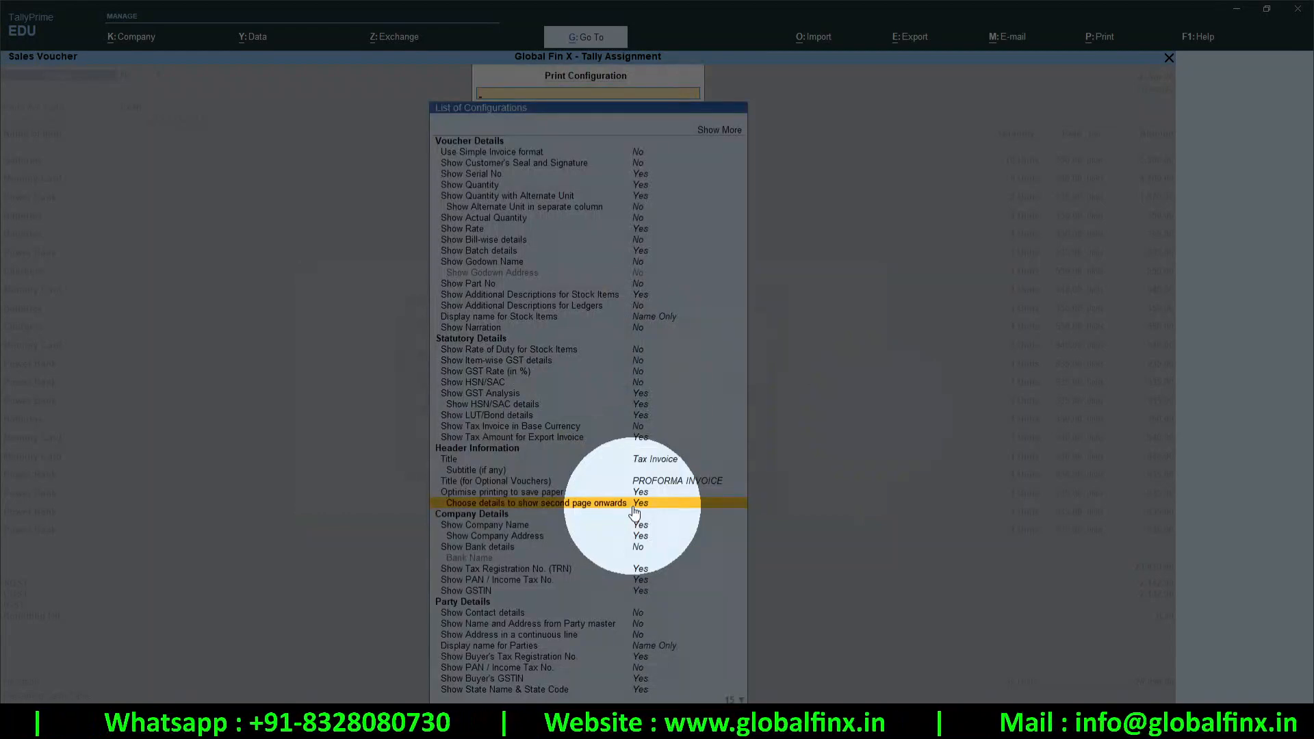
pyautogui.hotkey('ctrl', 'a')
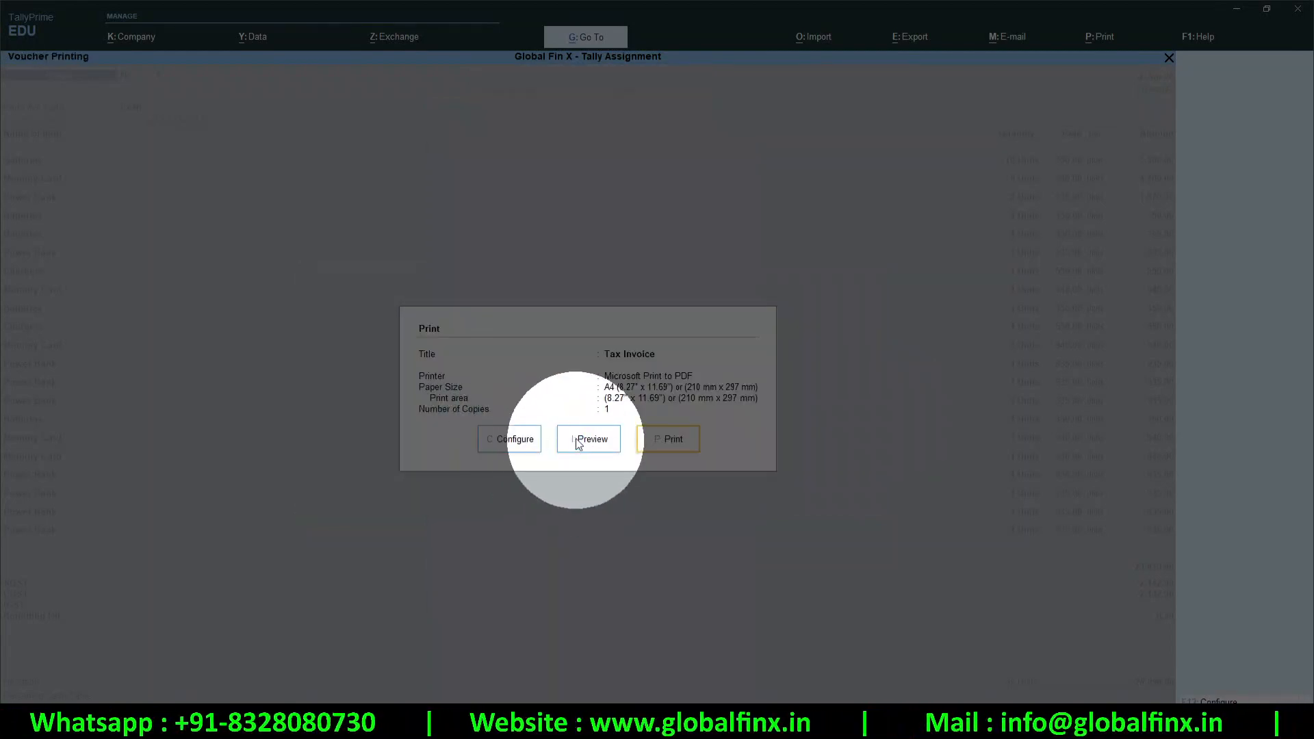
# Preview the trimmed second invoice page, then leave printing
pyautogui.click(578, 440)
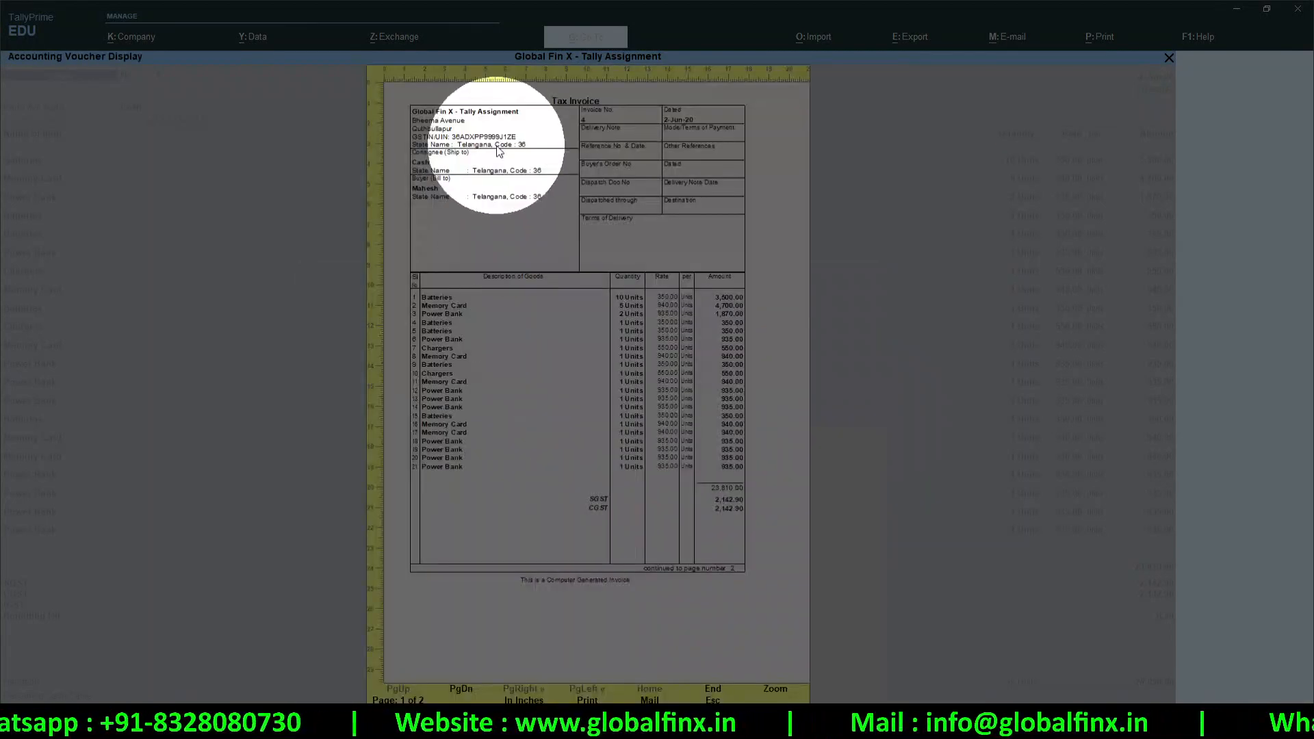
pyautogui.press('pagedown')
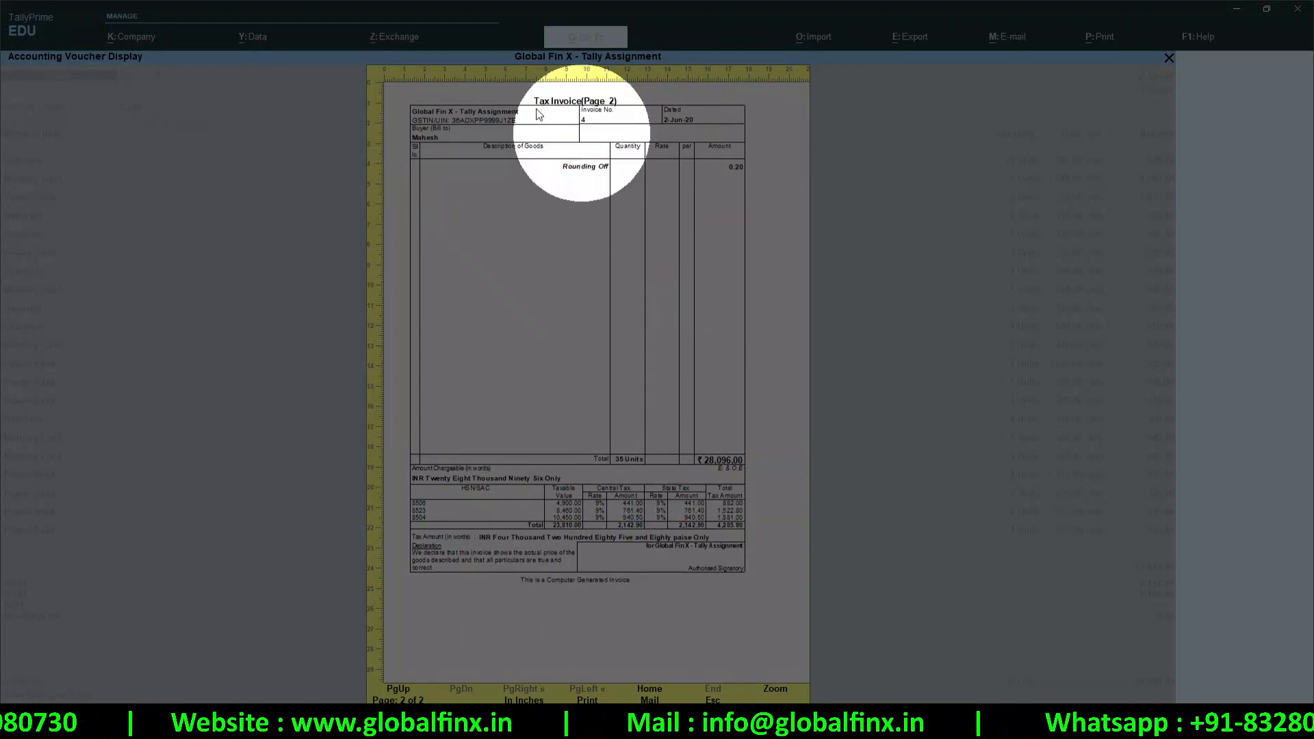
pyautogui.press('Escape')
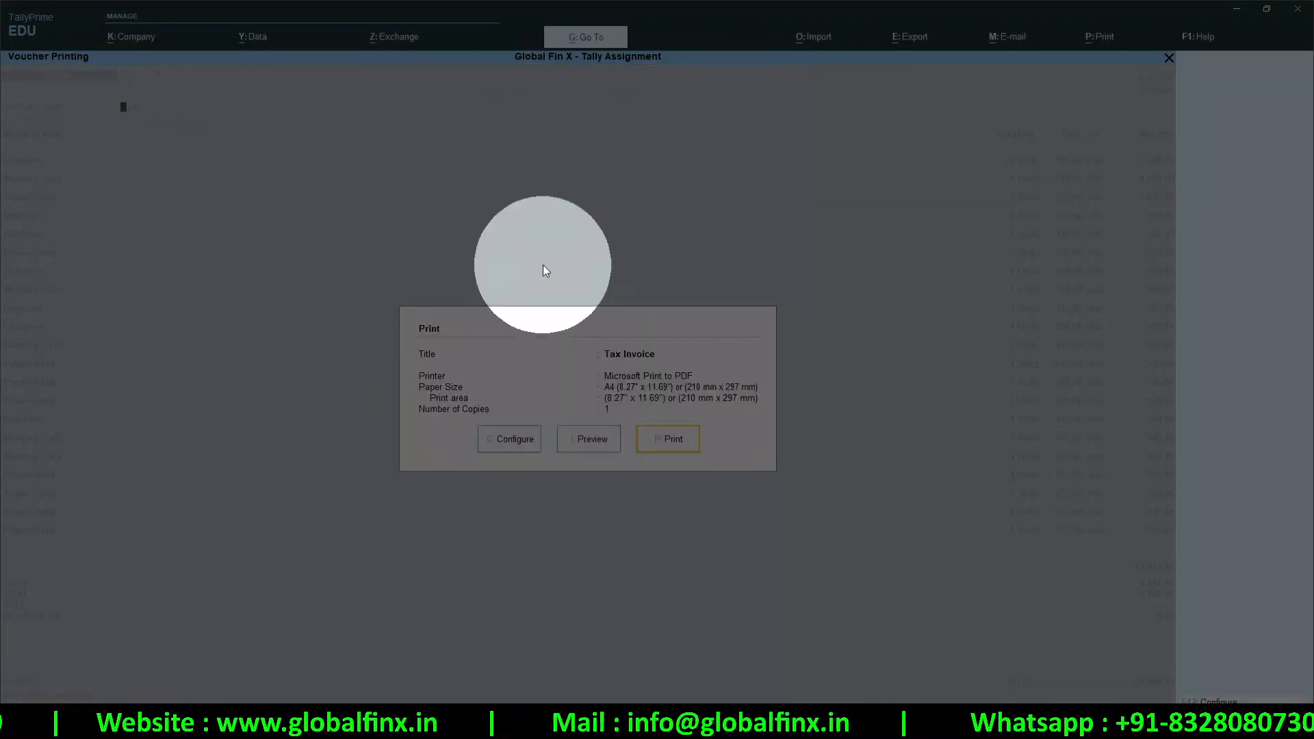
pyautogui.press('Escape')
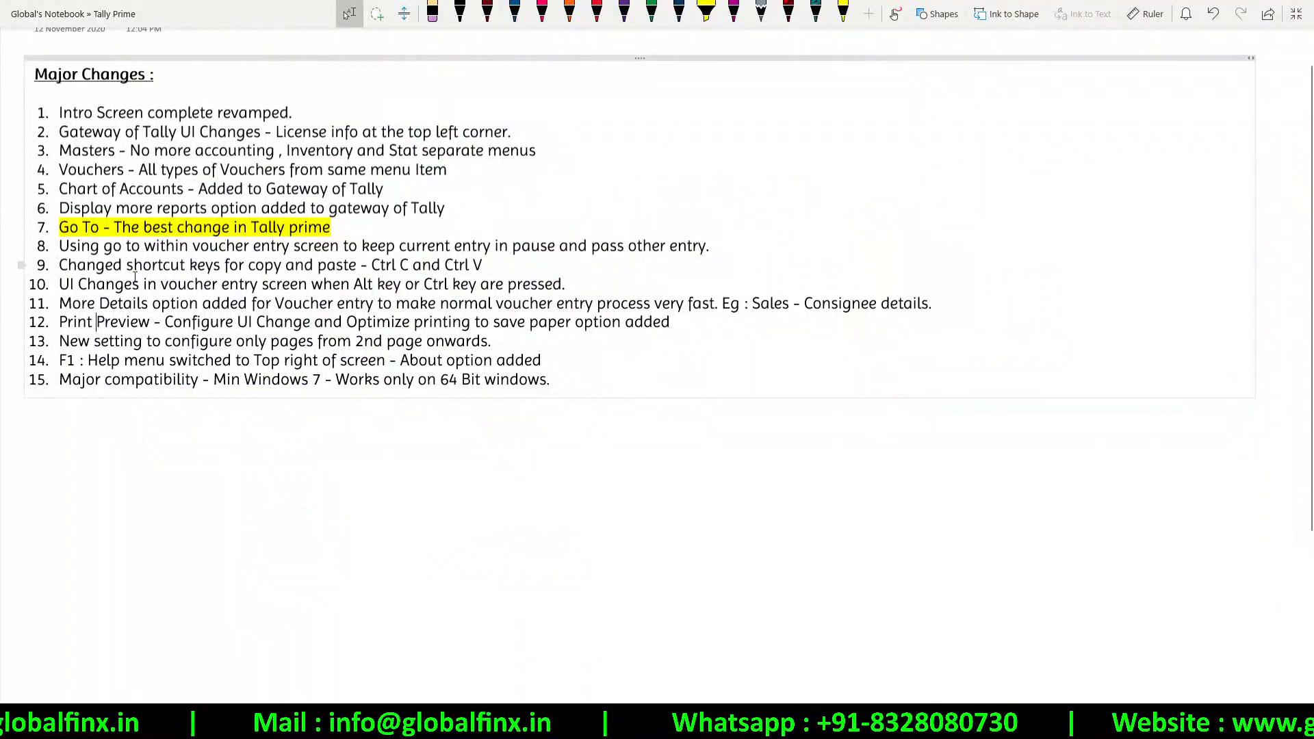
pyautogui.moveTo(95, 266); pyautogui.dragTo(377, 283)
pyautogui.click(228, 301)
pyautogui.moveTo(142, 302); pyautogui.dragTo(662, 303)
pyautogui.moveTo(156, 321); pyautogui.dragTo(335, 322)
pyautogui.moveTo(141, 342); pyautogui.dragTo(460, 344)
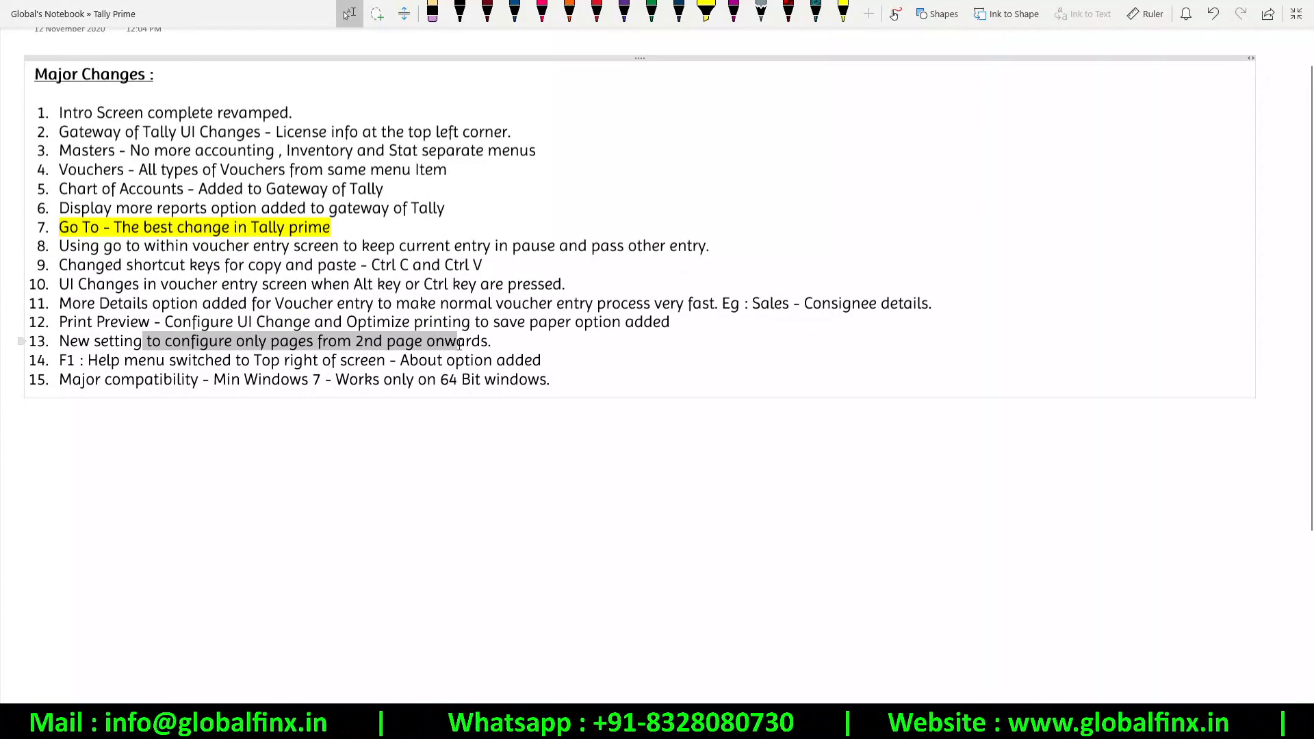
pyautogui.click(460, 344)
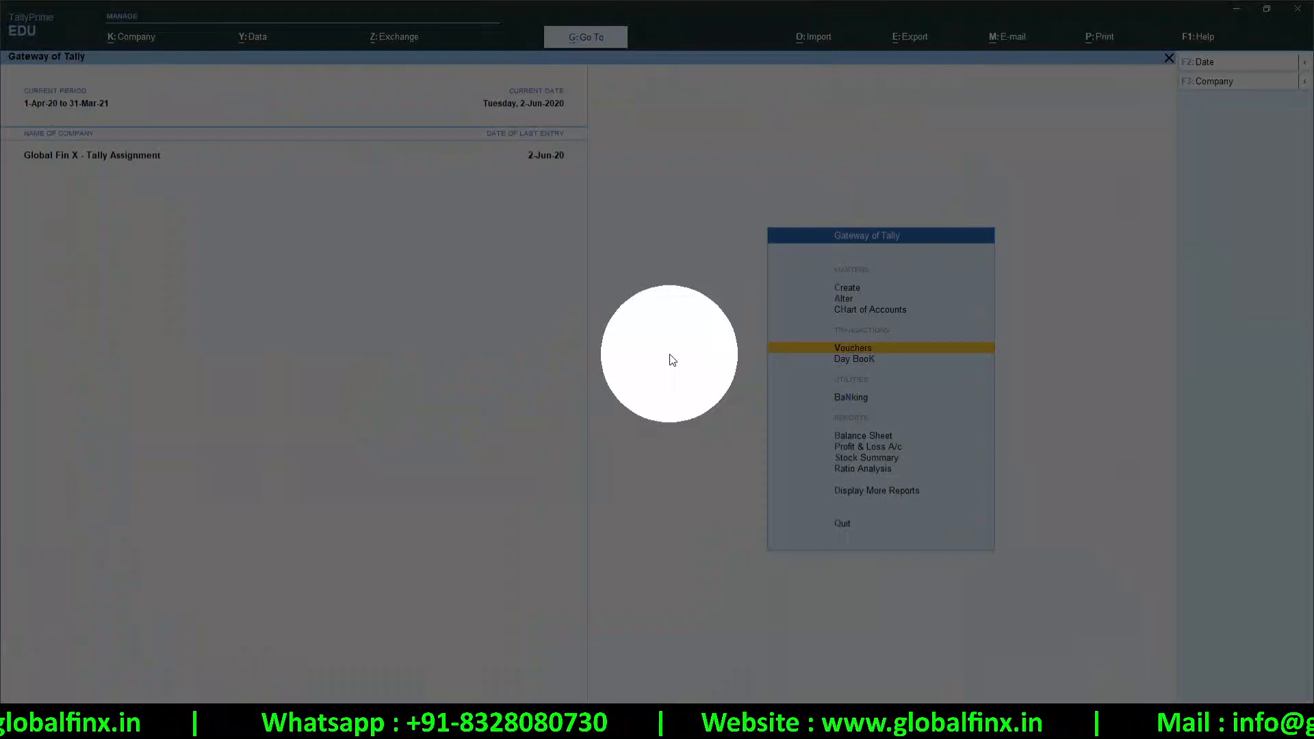
# Quit the sales voucher and briefly view the Event Log under Help > Troubleshooting
pyautogui.press('Escape')
pyautogui.press('Escape')
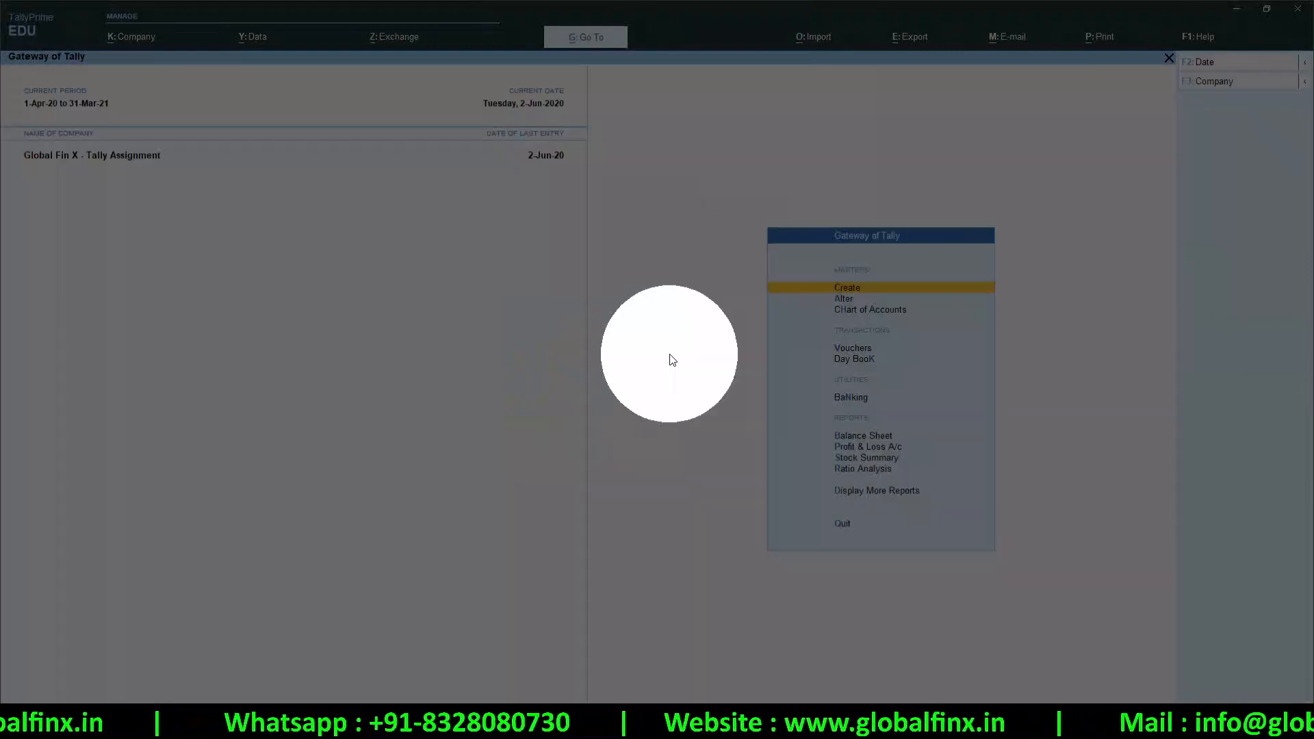
pyautogui.click(671, 357)
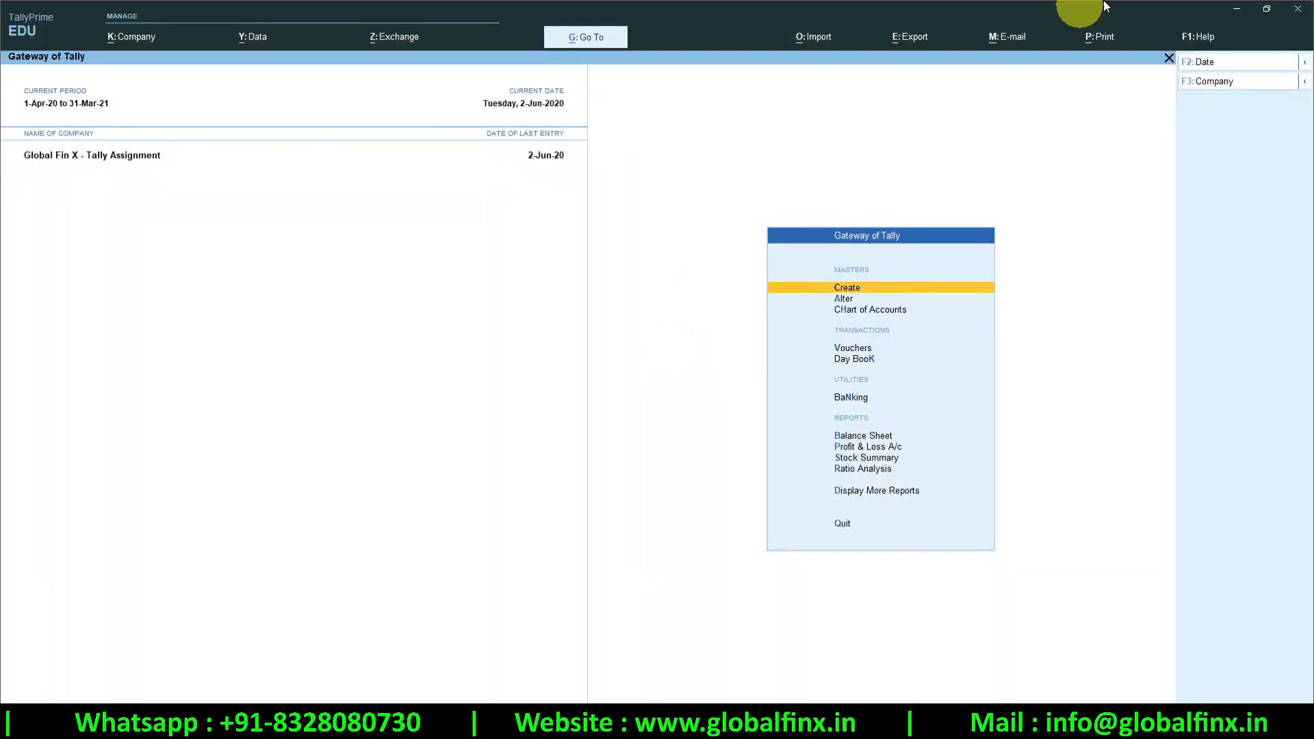
pyautogui.click(1198, 40)
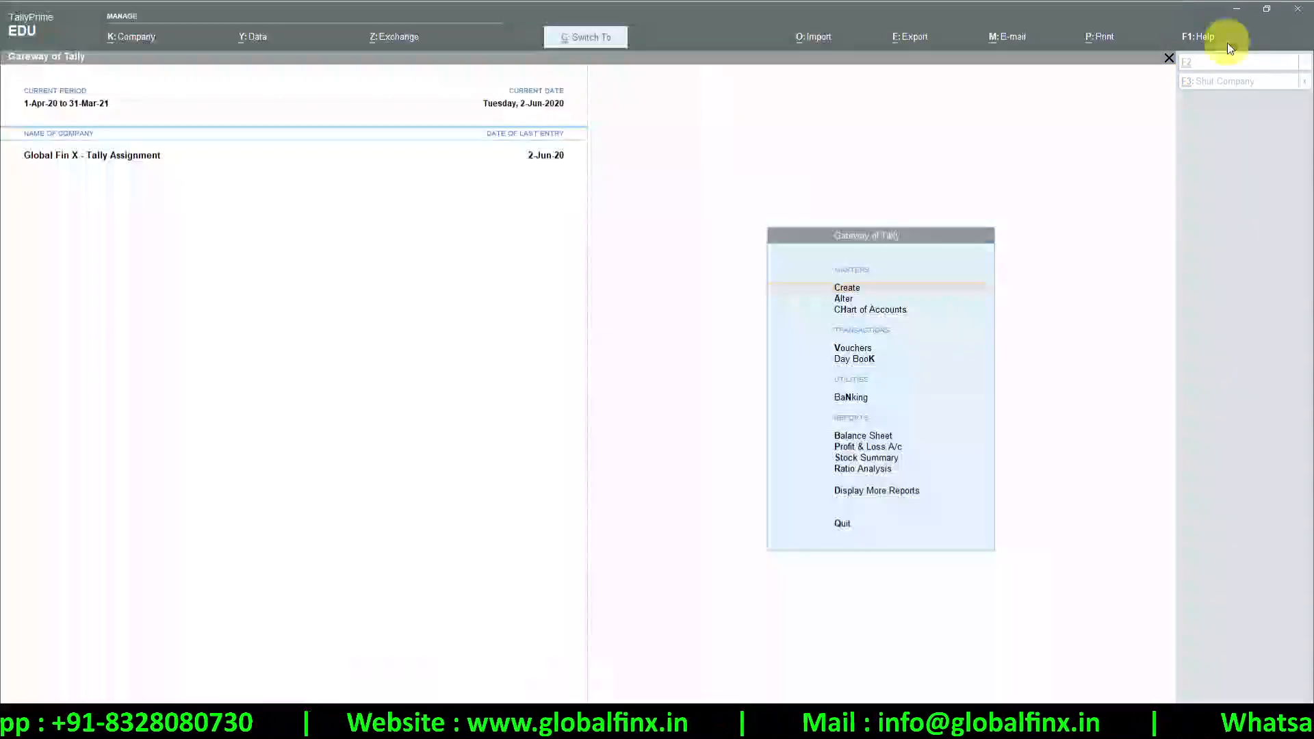
pyautogui.click(1200, 41)
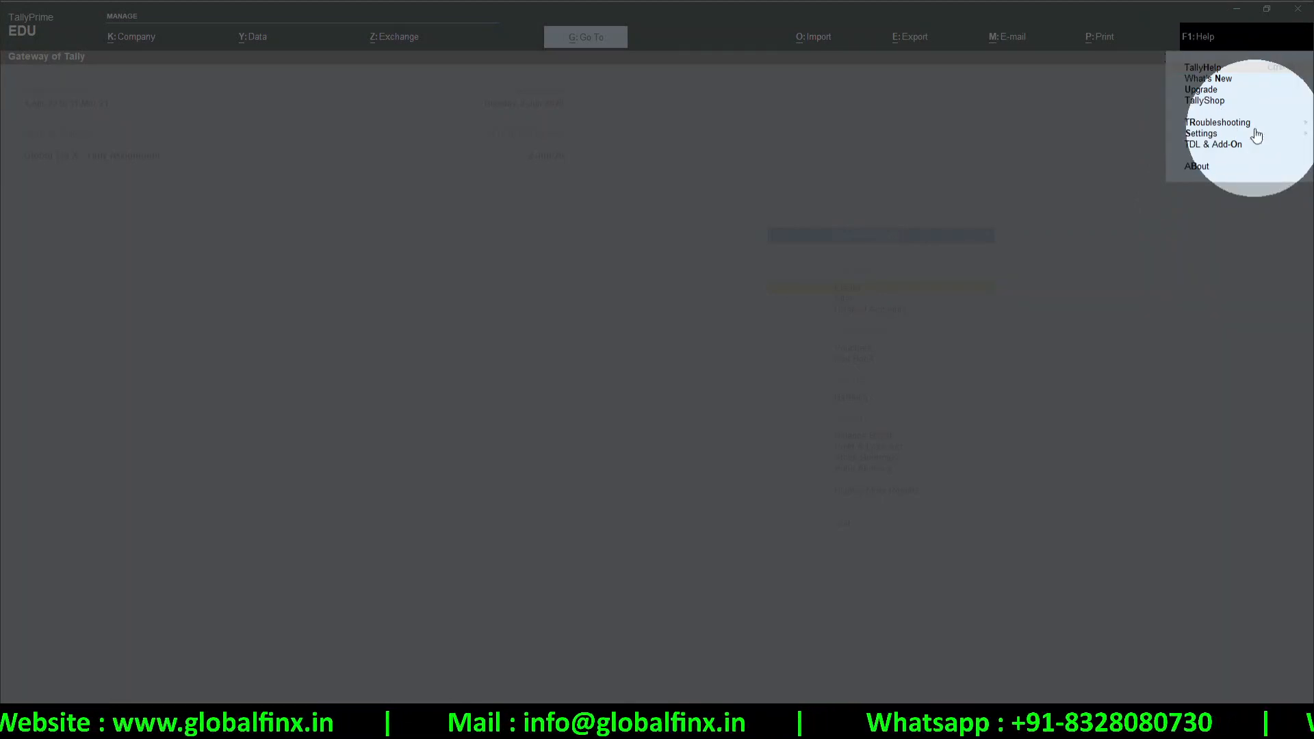
pyautogui.click(1224, 123)
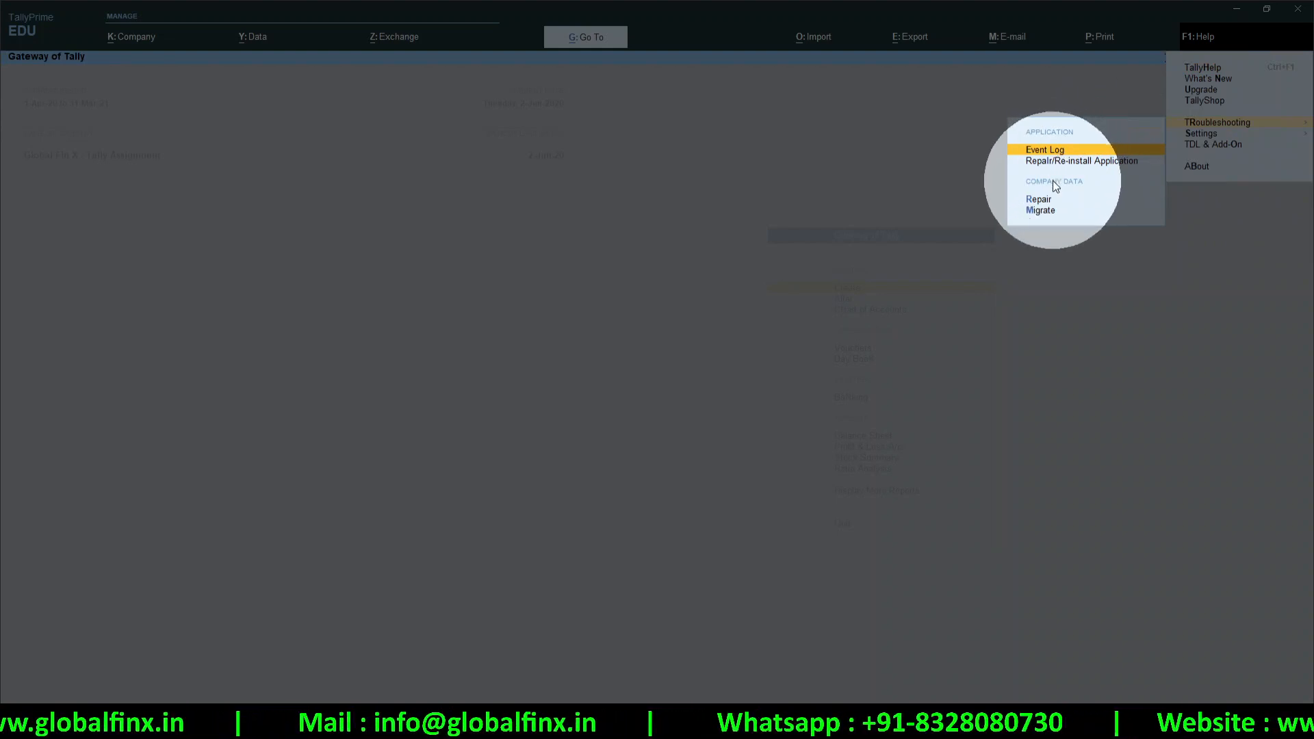
pyautogui.press('Return')
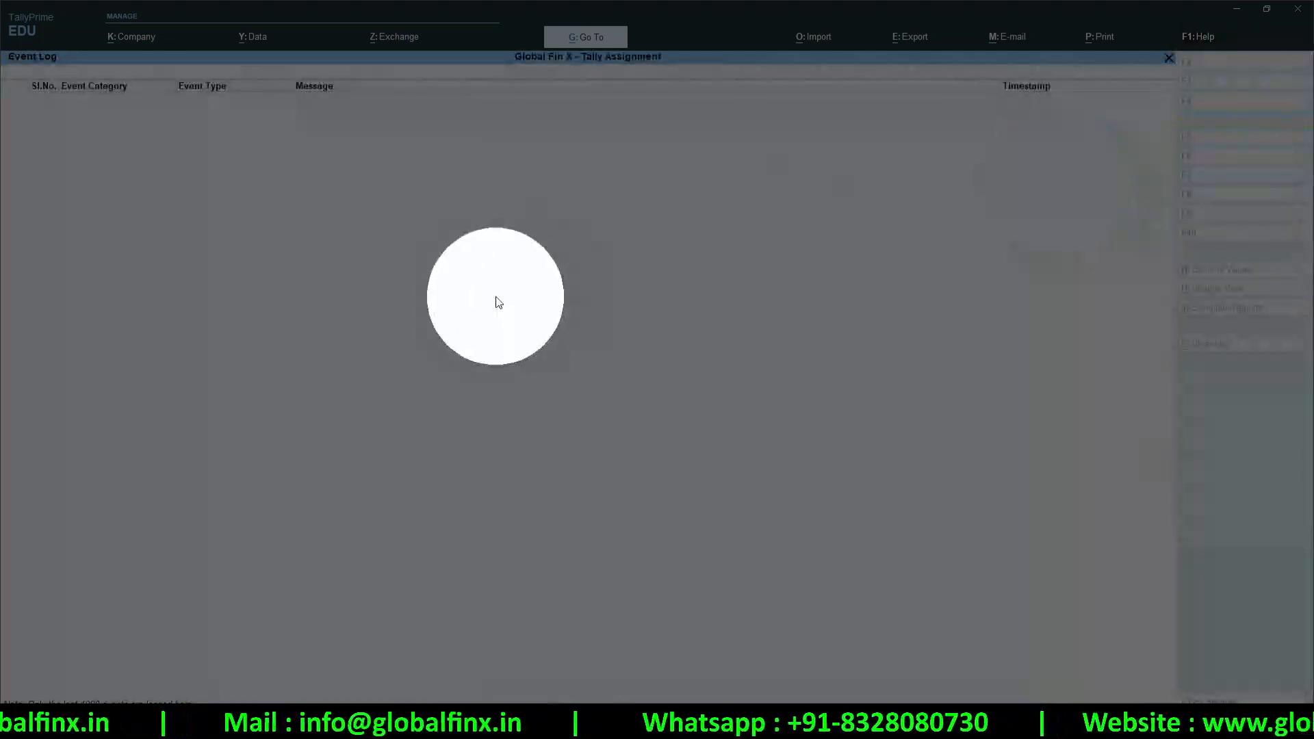
pyautogui.press('Escape')
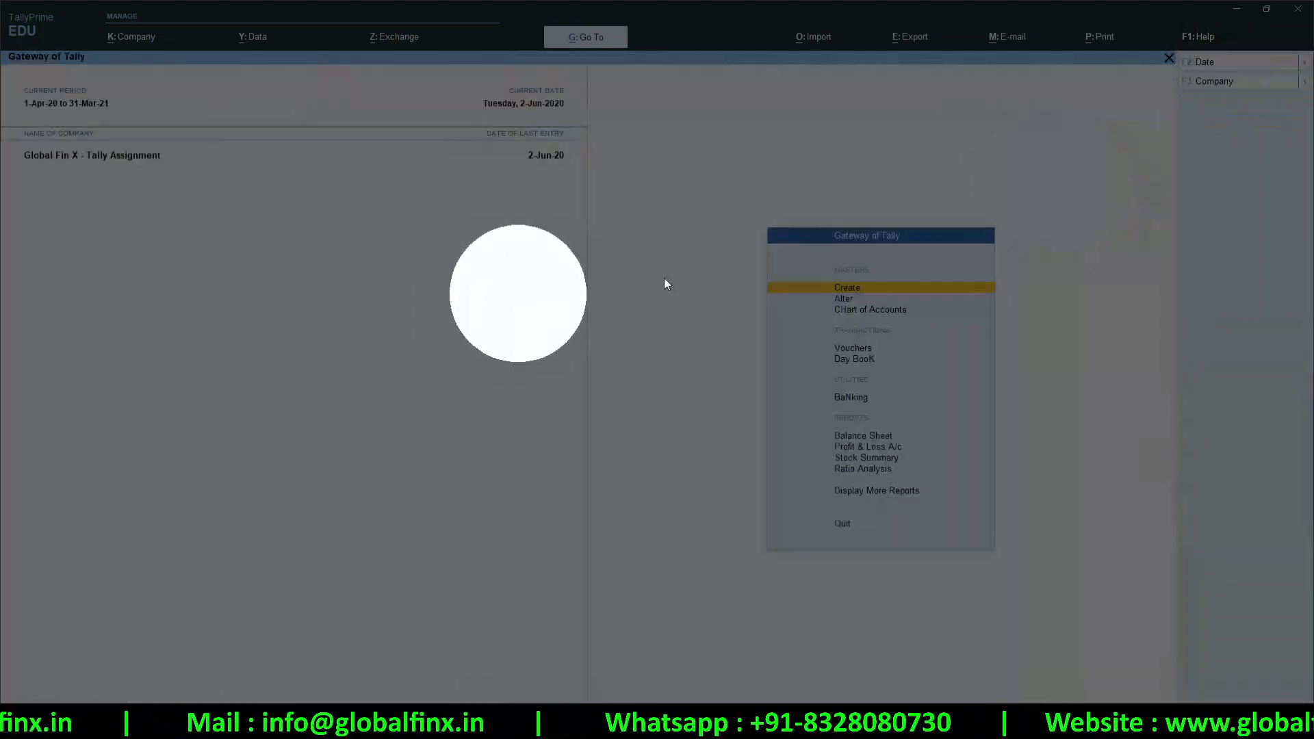
# Browse Help's Troubleshooting and Settings options, then check and close the TDL & Add-On management screen
pyautogui.click(1220, 39)
pyautogui.click(1230, 124)
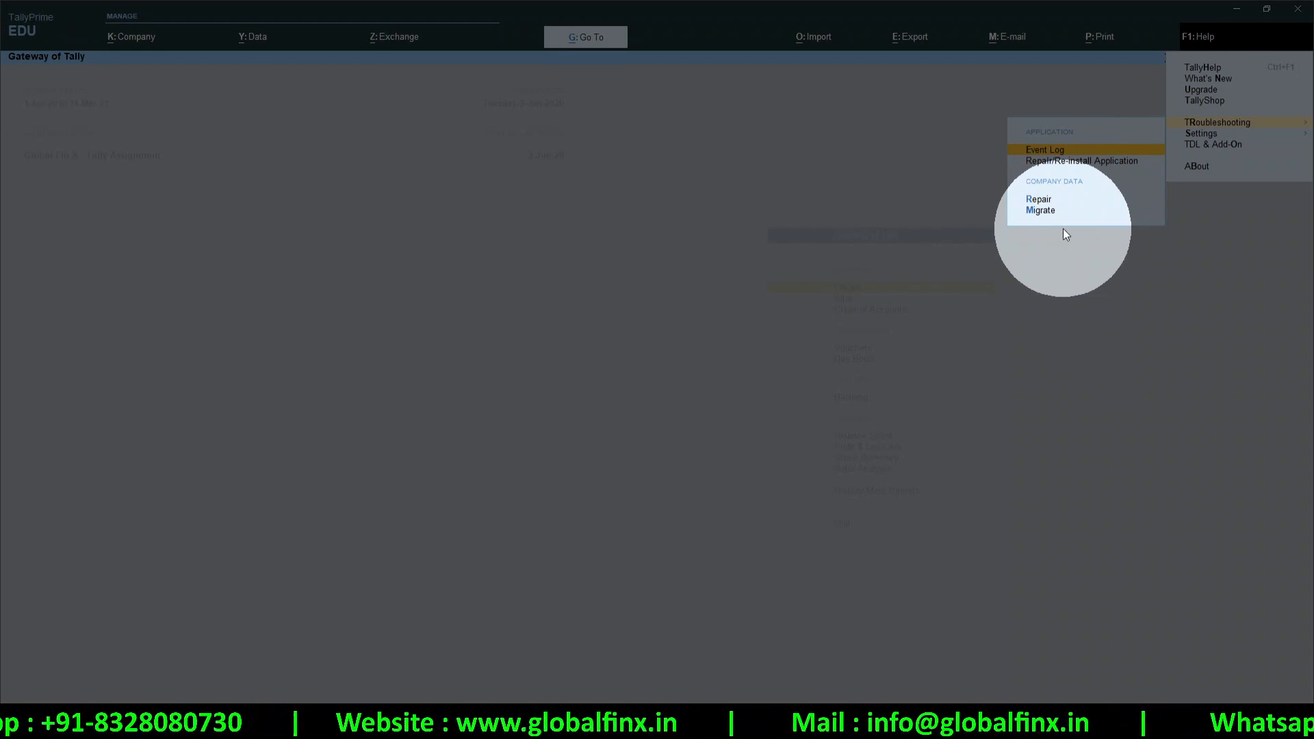
pyautogui.click(1182, 171)
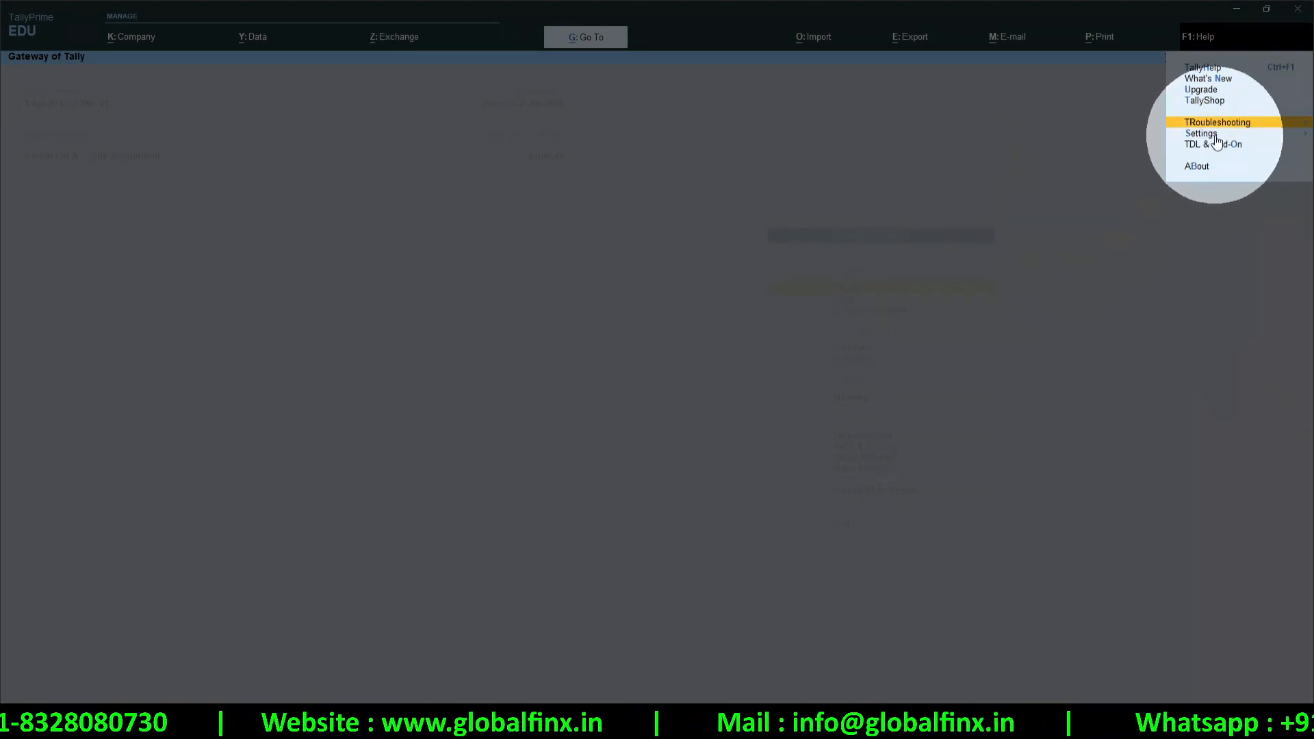
pyautogui.click(1215, 135)
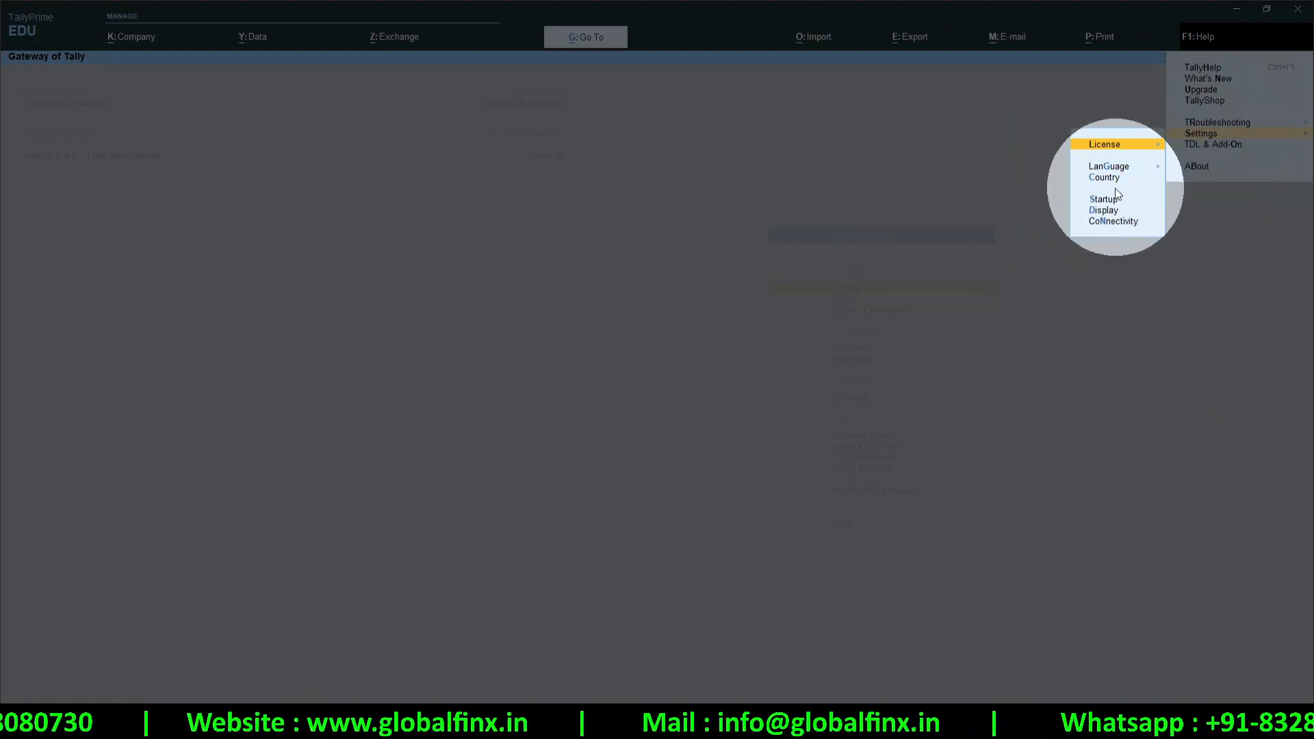
pyautogui.click(1199, 149)
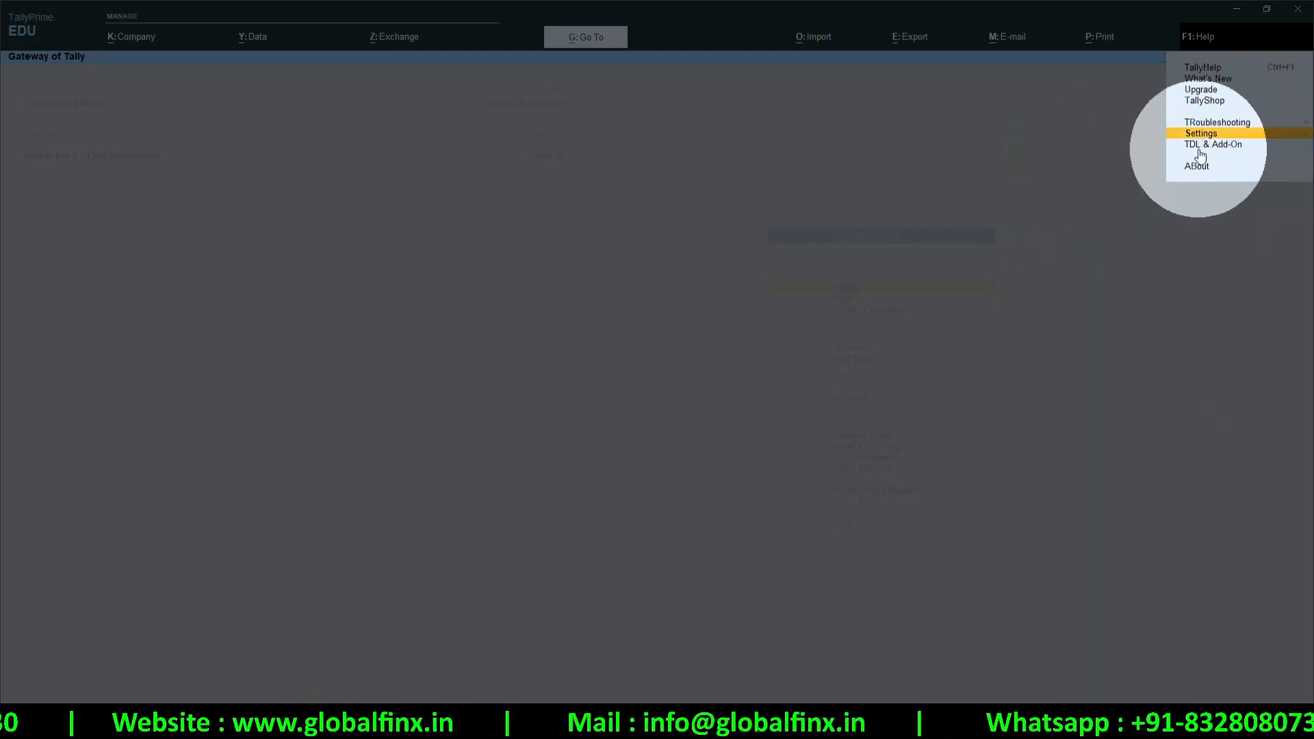
pyautogui.click(1226, 149)
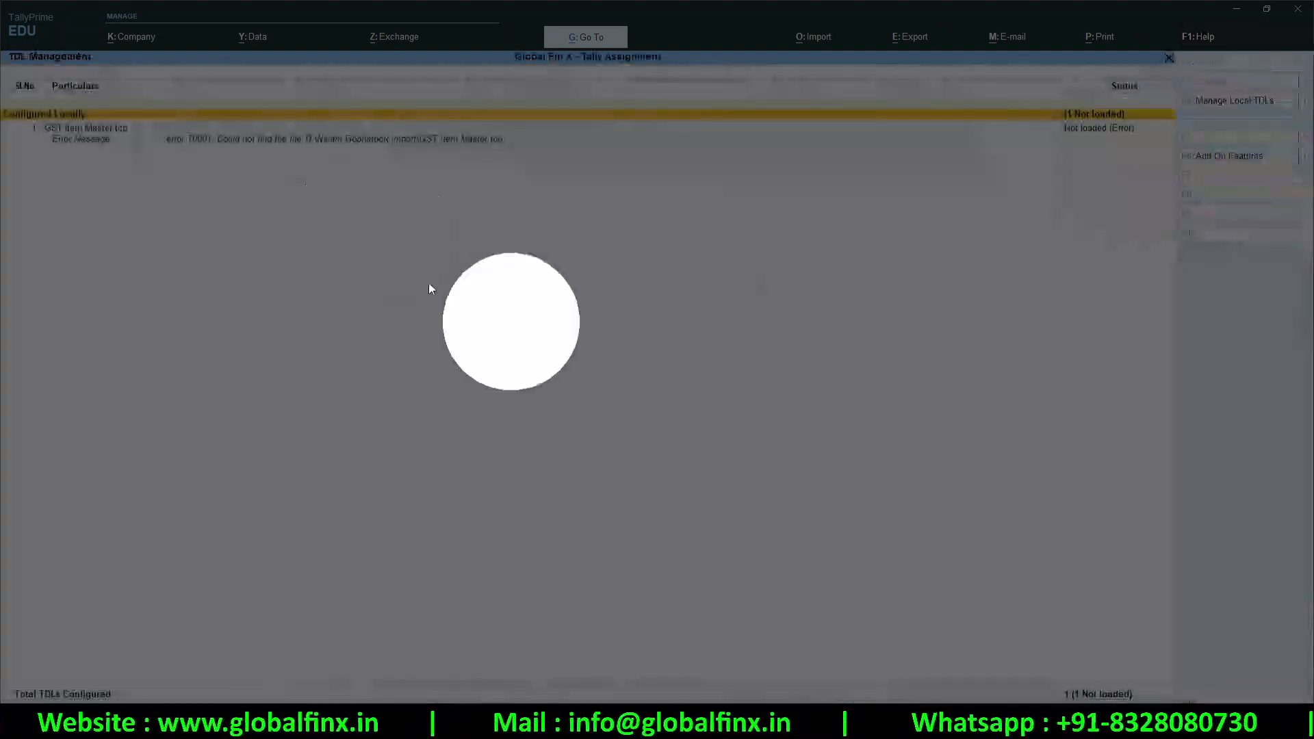
pyautogui.press('Escape')
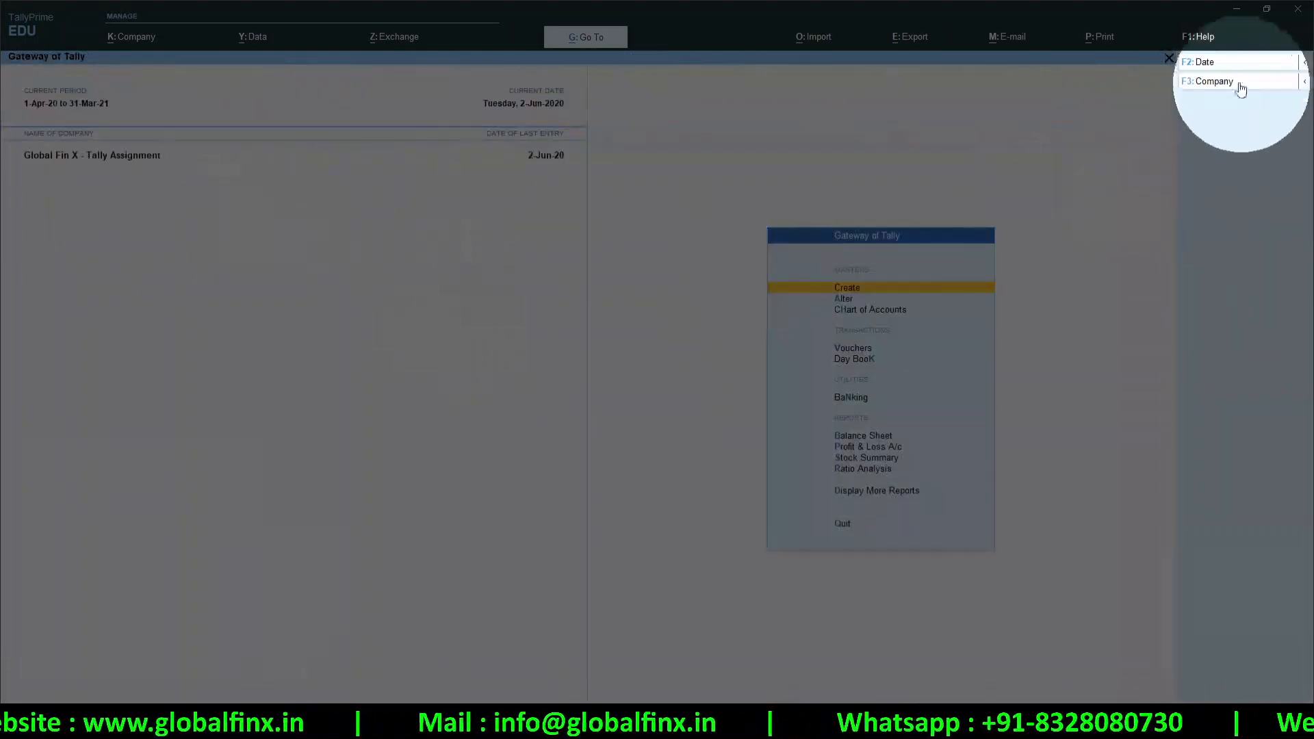
pyautogui.click(1198, 36)
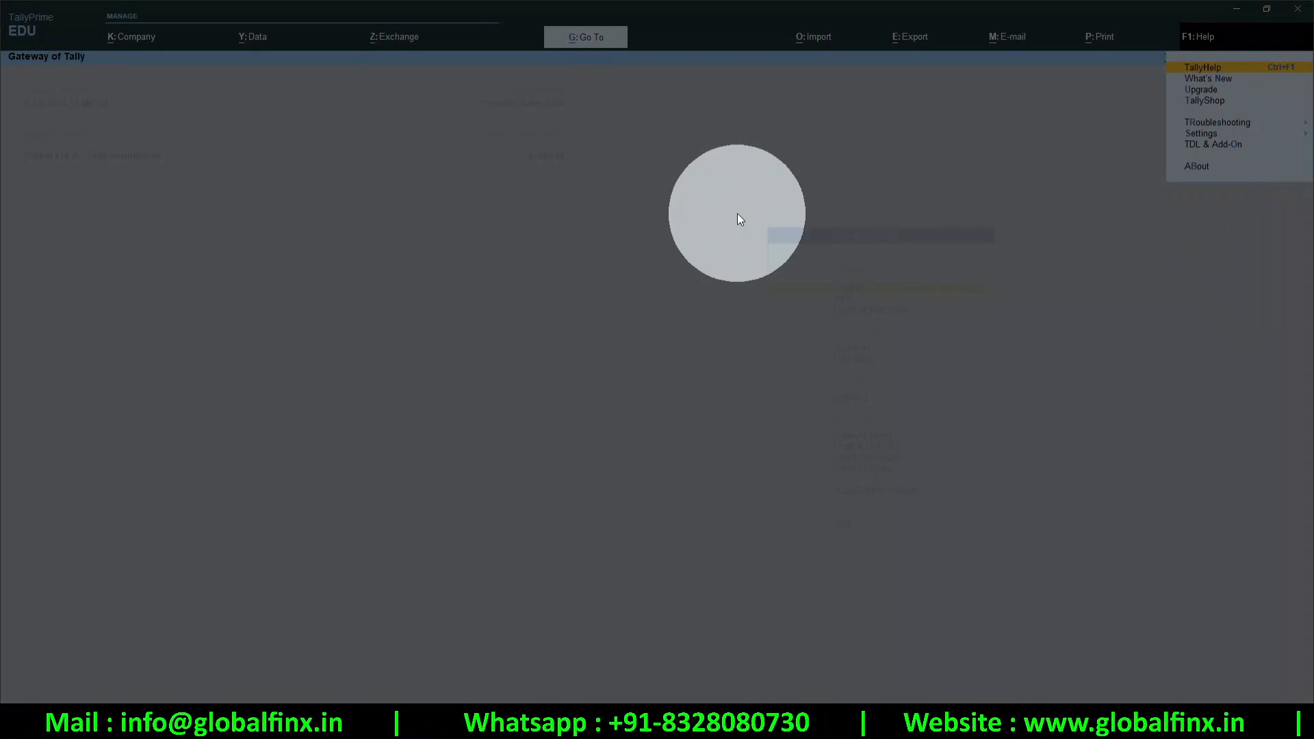
# Open Help > About and step through release, path, installed apps, TDLs, data location and LAN rows
pyautogui.press('b')
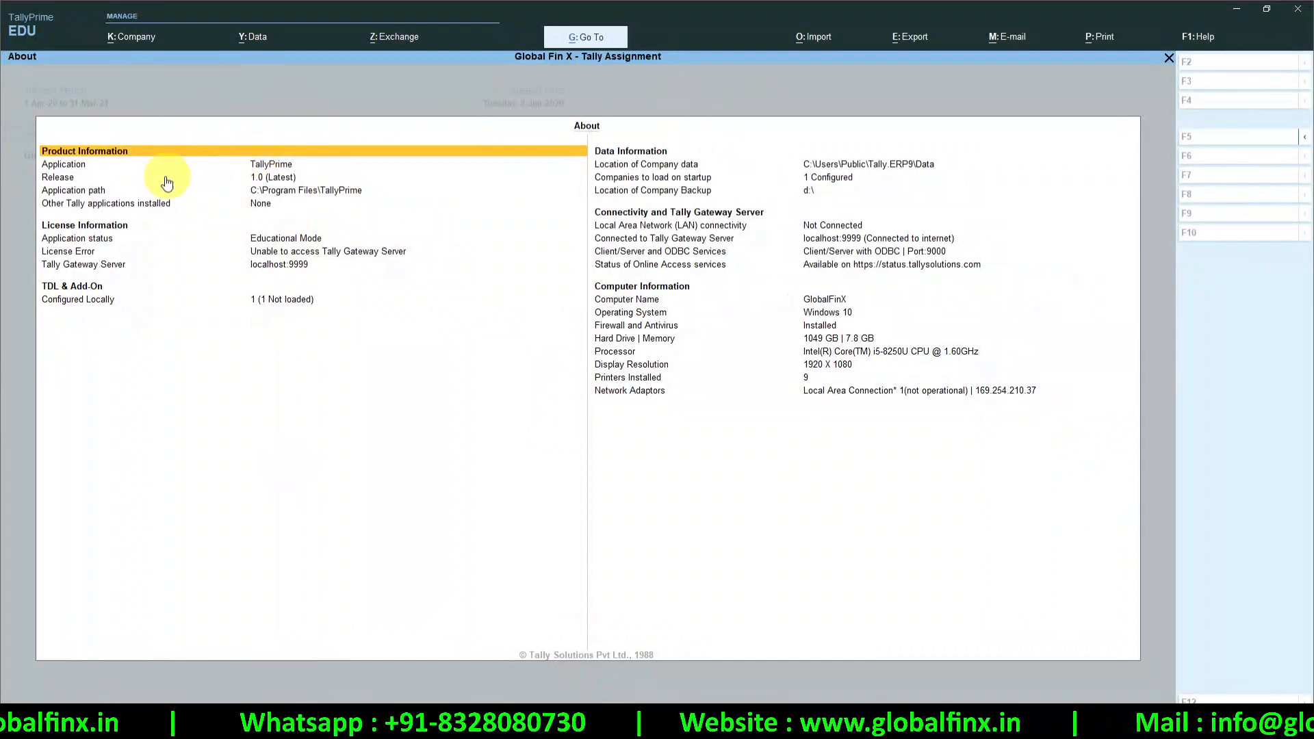
pyautogui.press('Down')
pyautogui.press('Down')
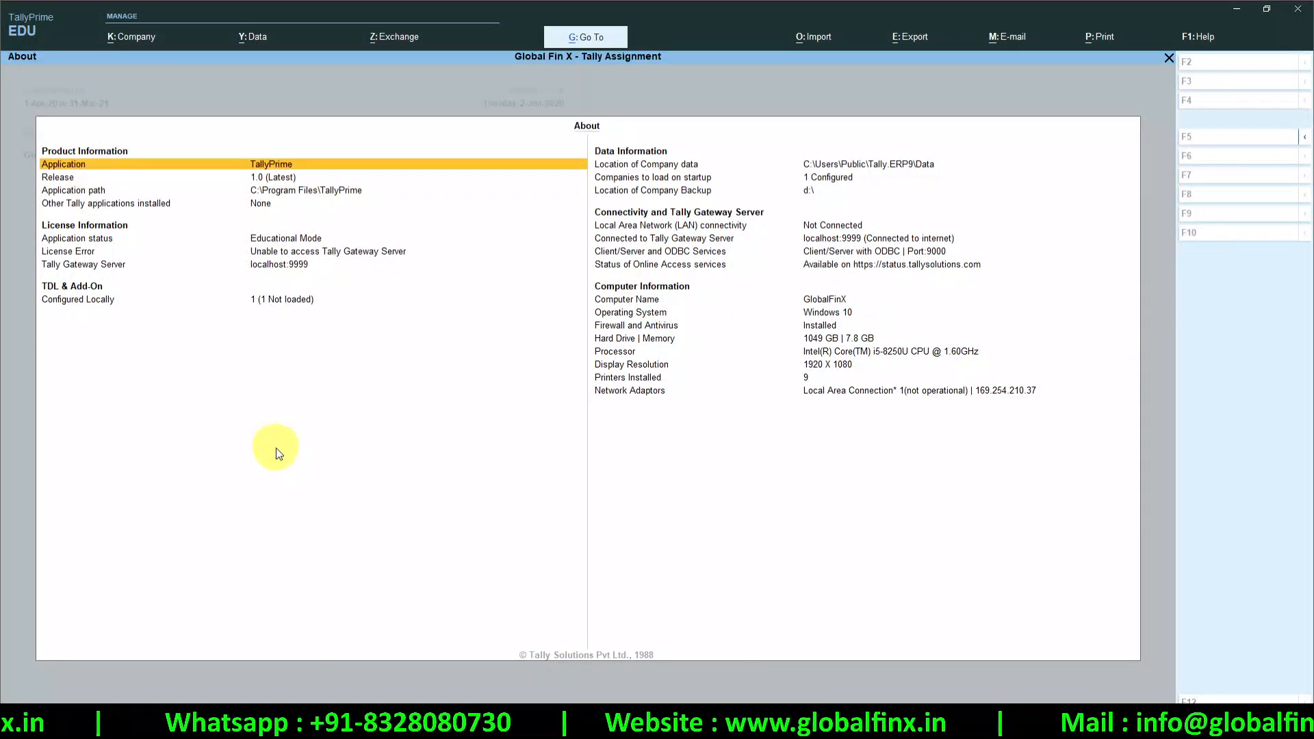
pyautogui.press('Down')
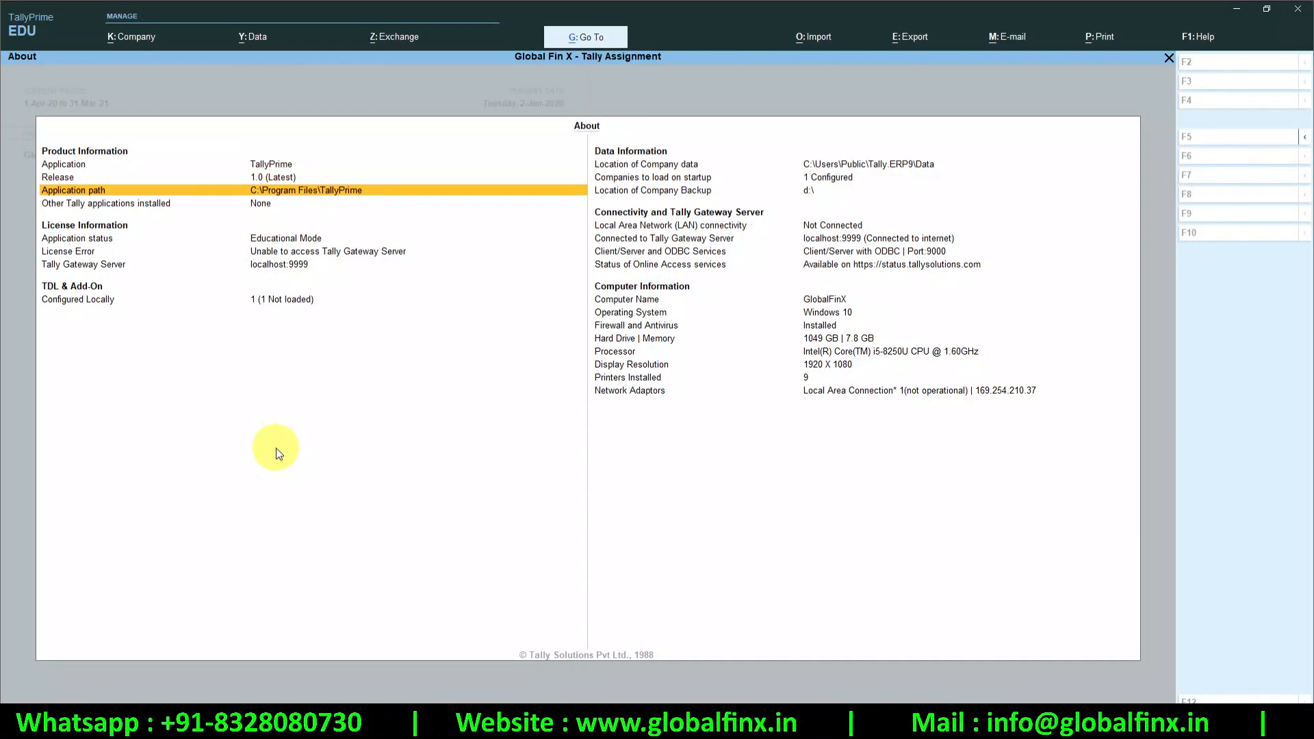
pyautogui.press('Down')
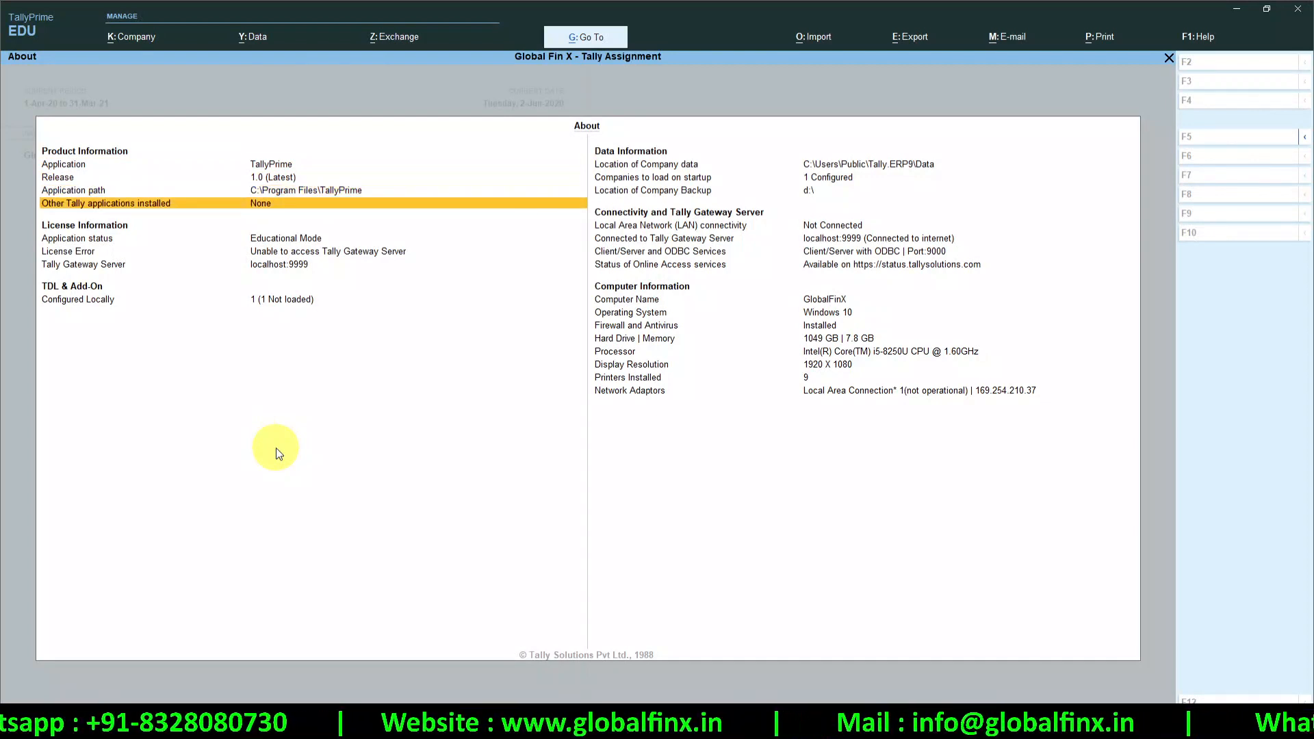
pyautogui.press('Down')
pyautogui.press('Down')
pyautogui.press('Down')
pyautogui.press('Down')
pyautogui.press('Down')
pyautogui.press('Down')
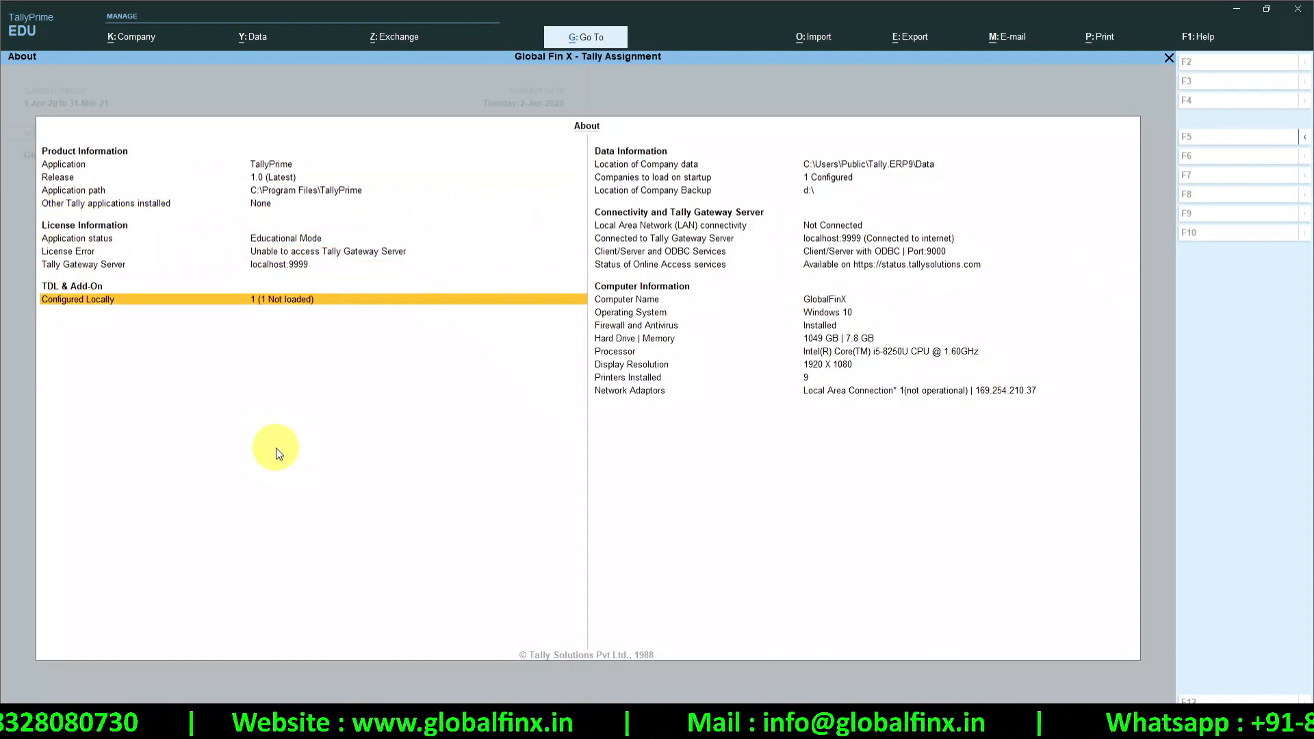
pyautogui.press('Right')
pyautogui.press('Up')
pyautogui.press('Up')
pyautogui.press('Up')
pyautogui.press('Up')
pyautogui.press('Up')
pyautogui.press('Up')
pyautogui.press('Up')
pyautogui.press('Up')
pyautogui.press('Up')
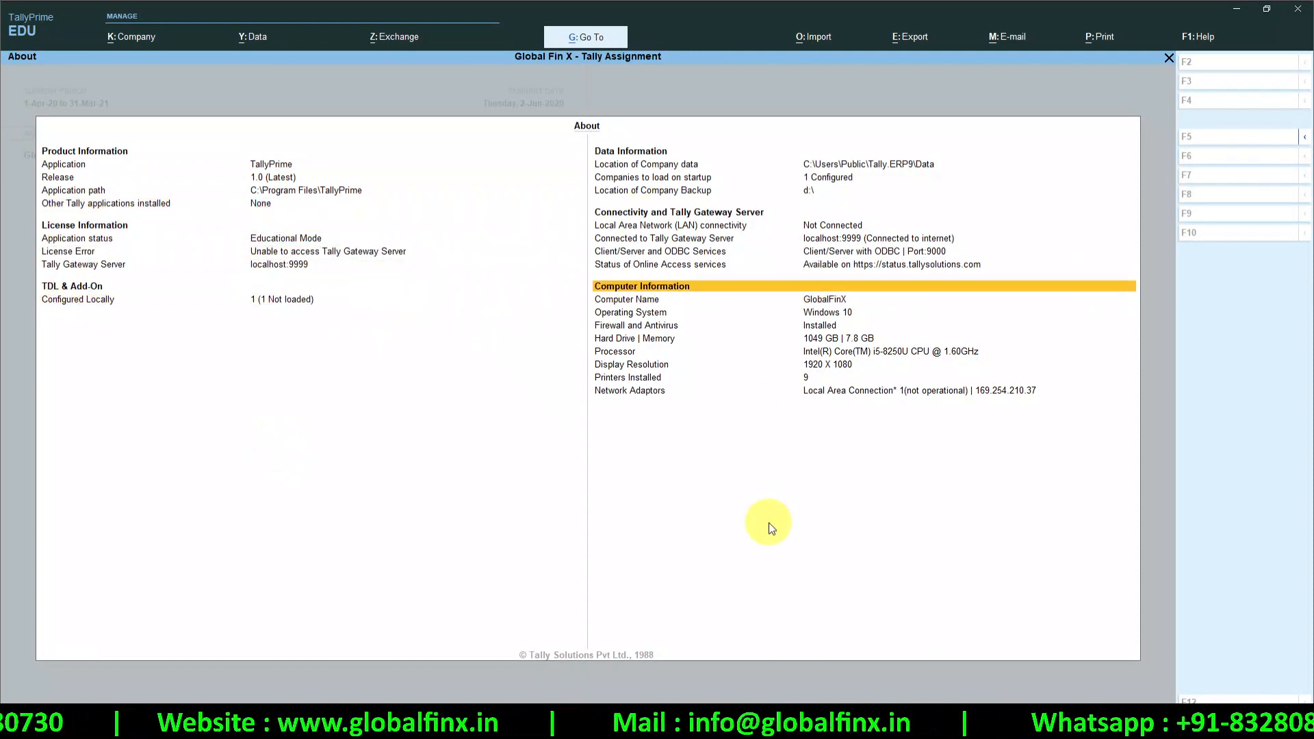
pyautogui.press('Down')
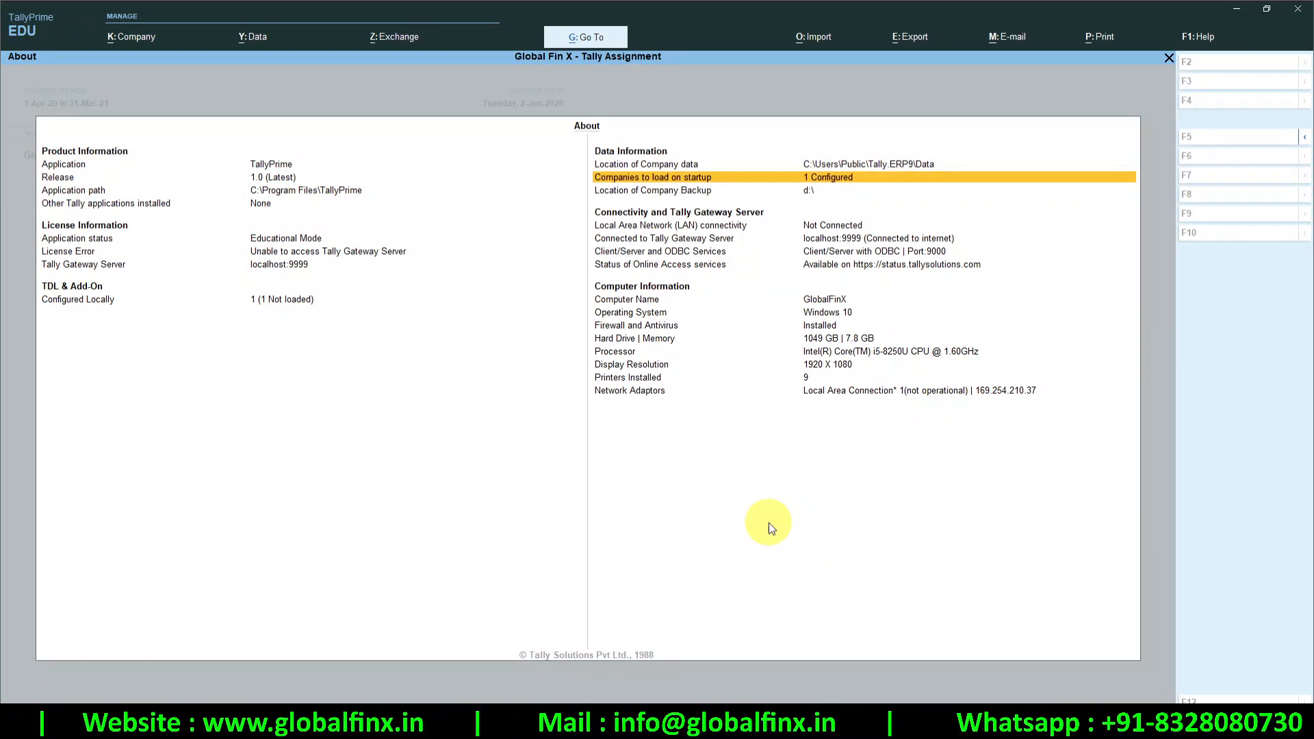
pyautogui.press('Down')
pyautogui.press('Down')
pyautogui.press('Down')
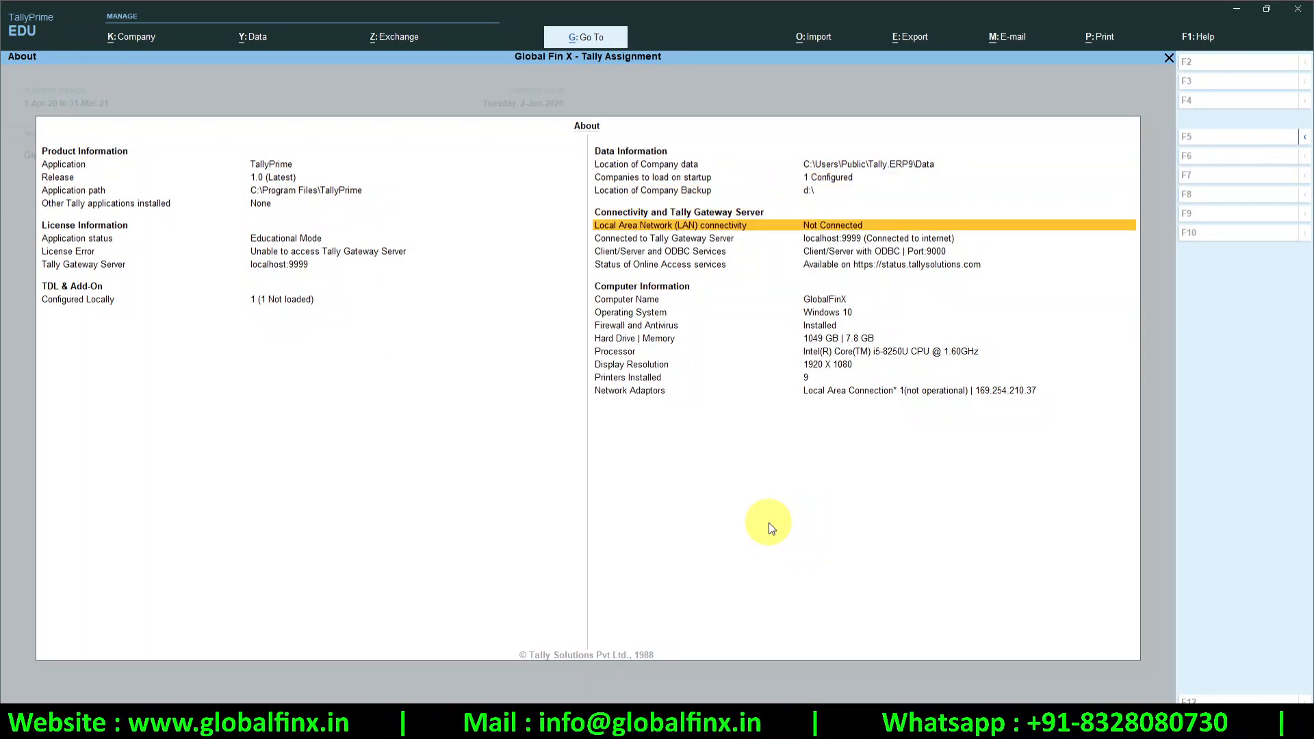
pyautogui.press('Down')
pyautogui.press('Down')
pyautogui.press('Down')
pyautogui.press('Down')
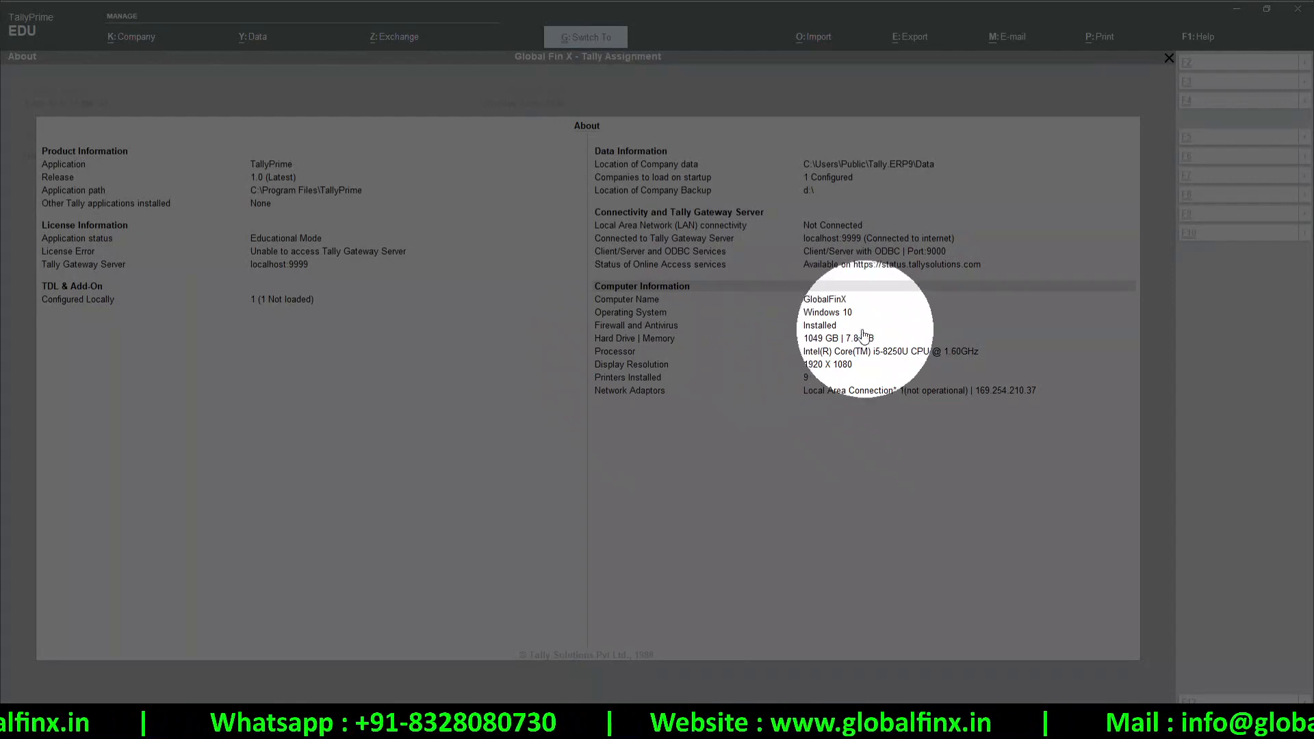
# Expand Printers Installed to list the nine printers, including PDFLite, then close About
pyautogui.click(808, 379)
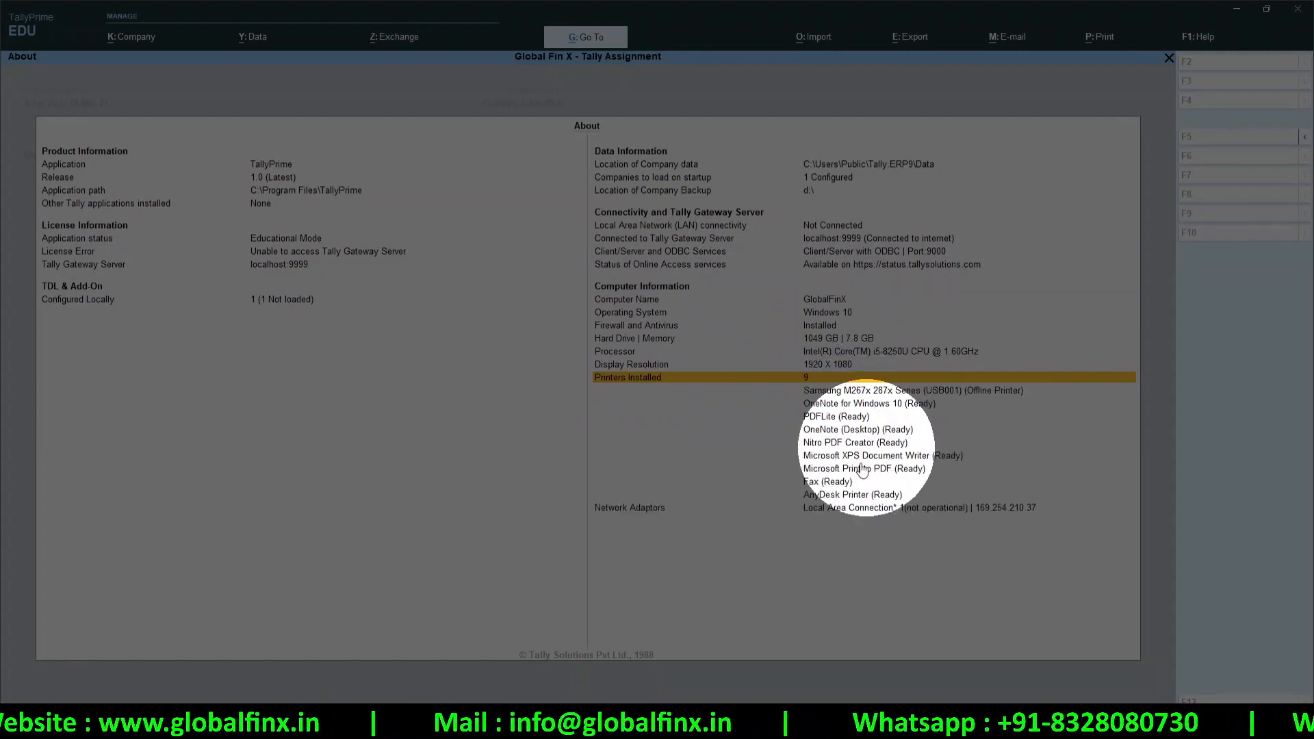
pyautogui.click(854, 497)
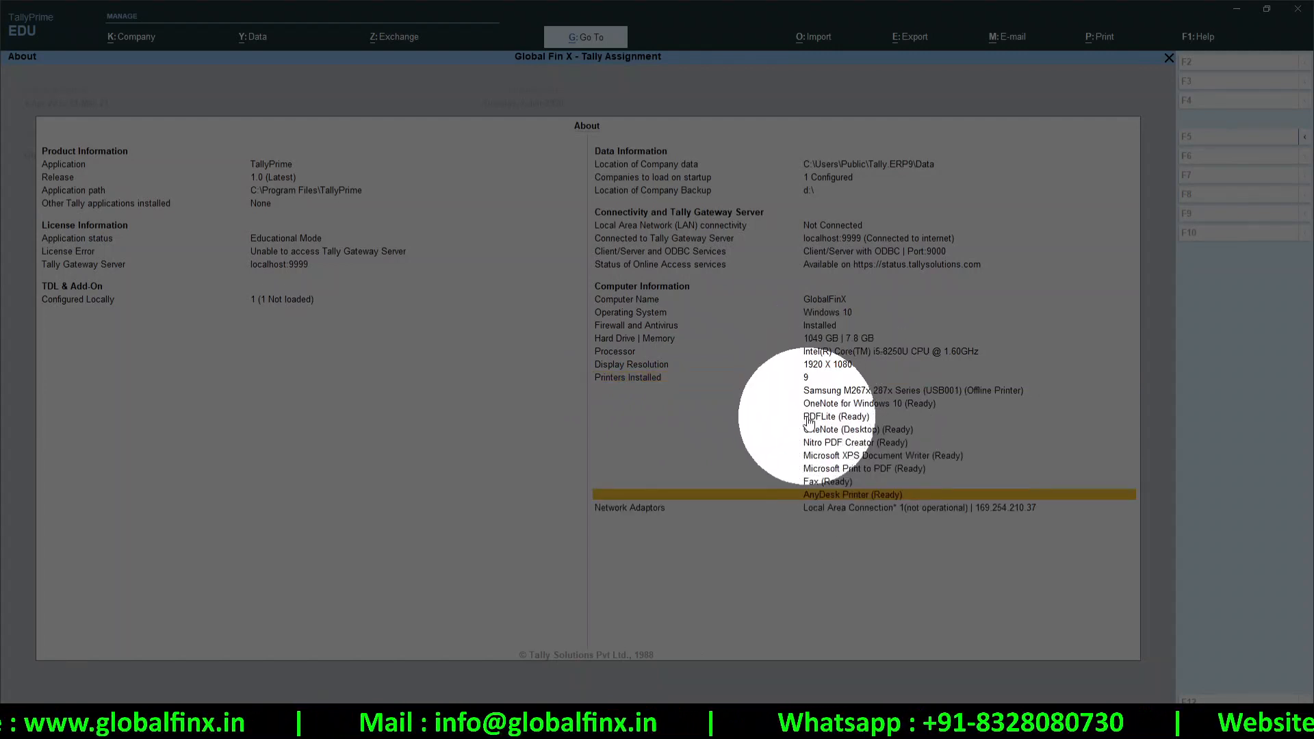
pyautogui.click(834, 419)
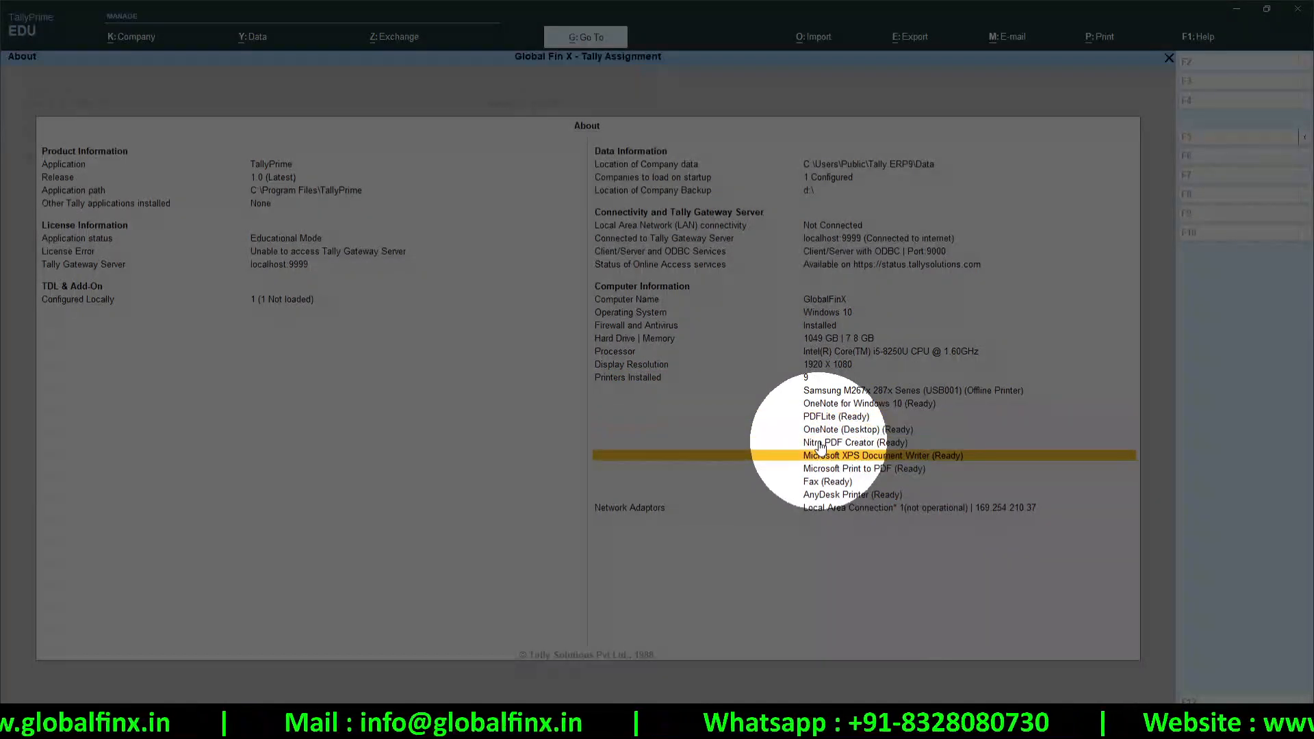
pyautogui.press('Escape')
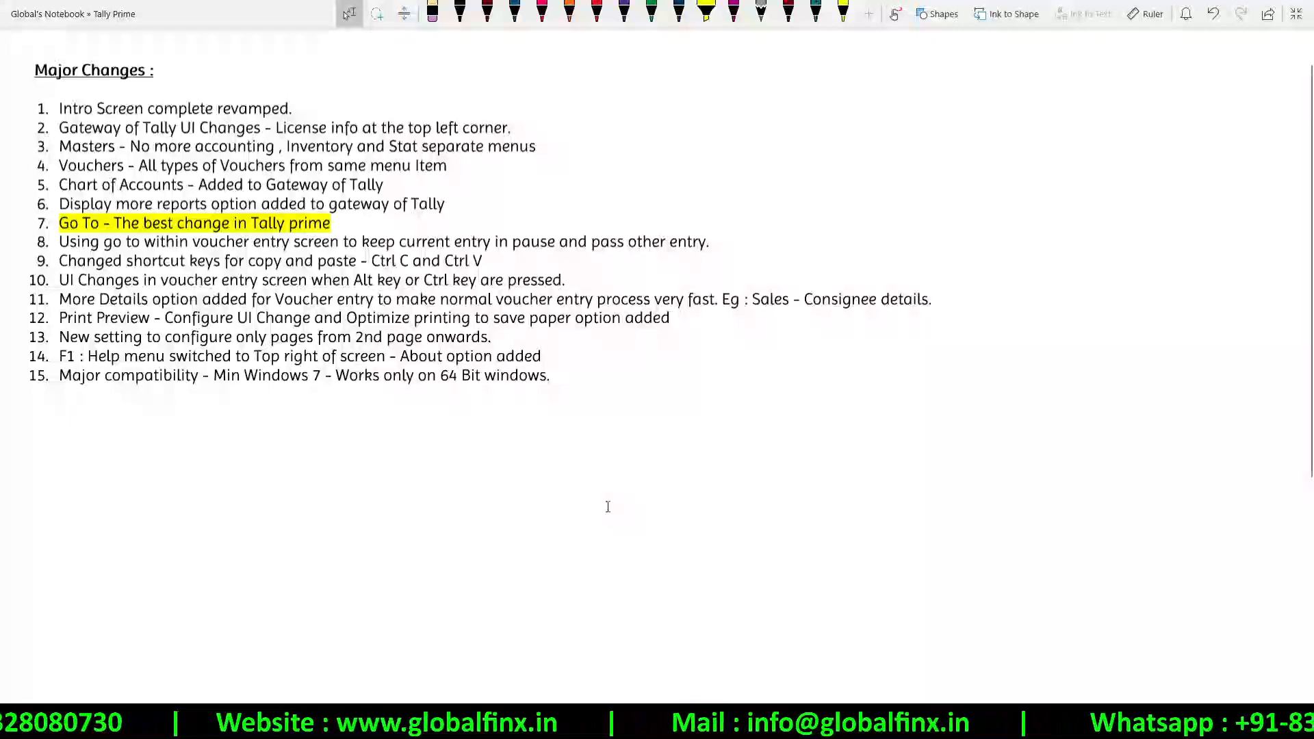
# Switch from the OneNote Major Changes notes to Chrome's TallyPrime download page
pyautogui.click(607, 507)
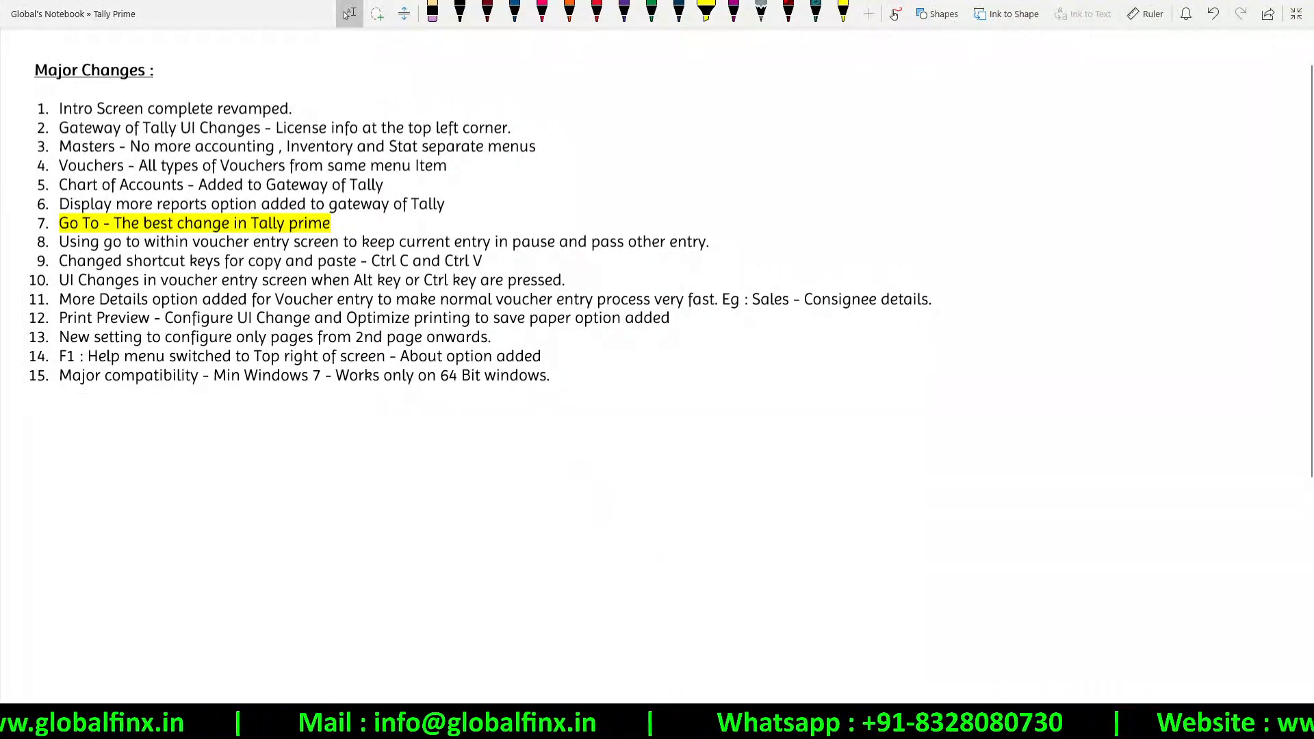
pyautogui.hotkey('alt', 'Tab')
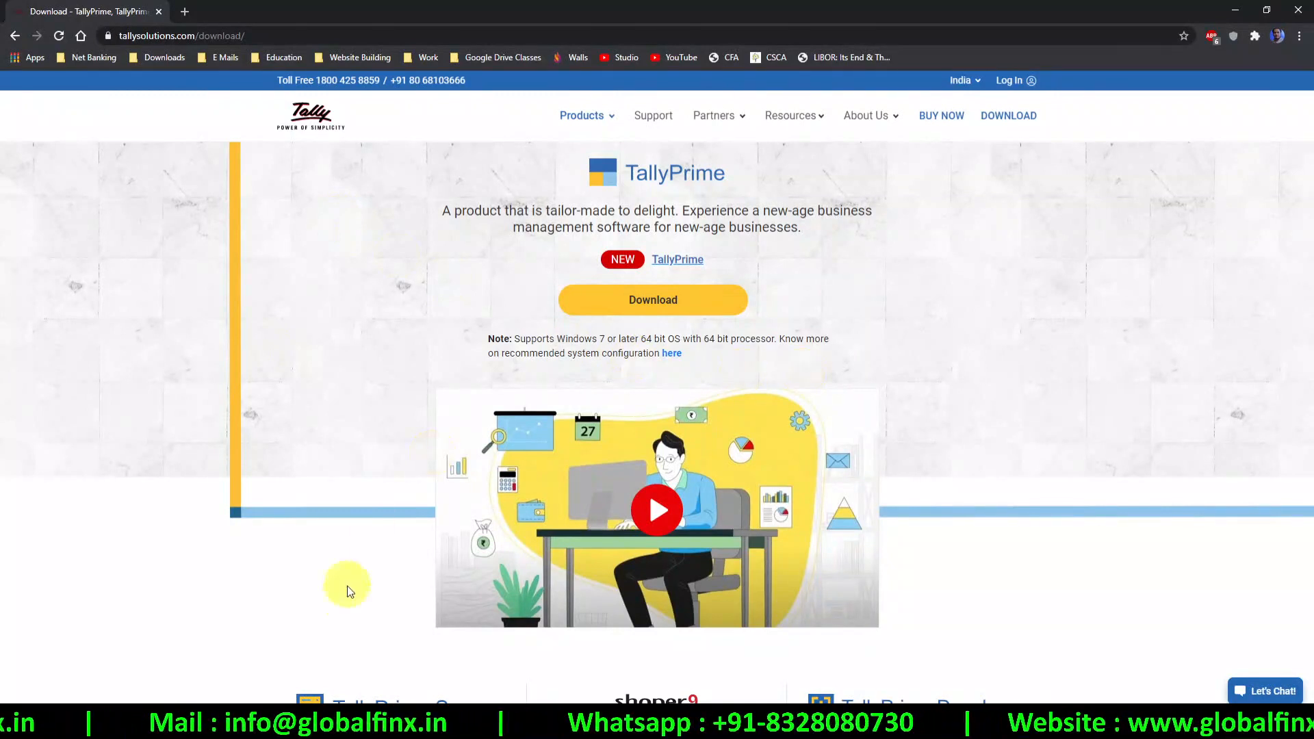
# Switch from the download page back to the OneNote Major Changes notes
pyautogui.hotkey('alt', 'Tab')
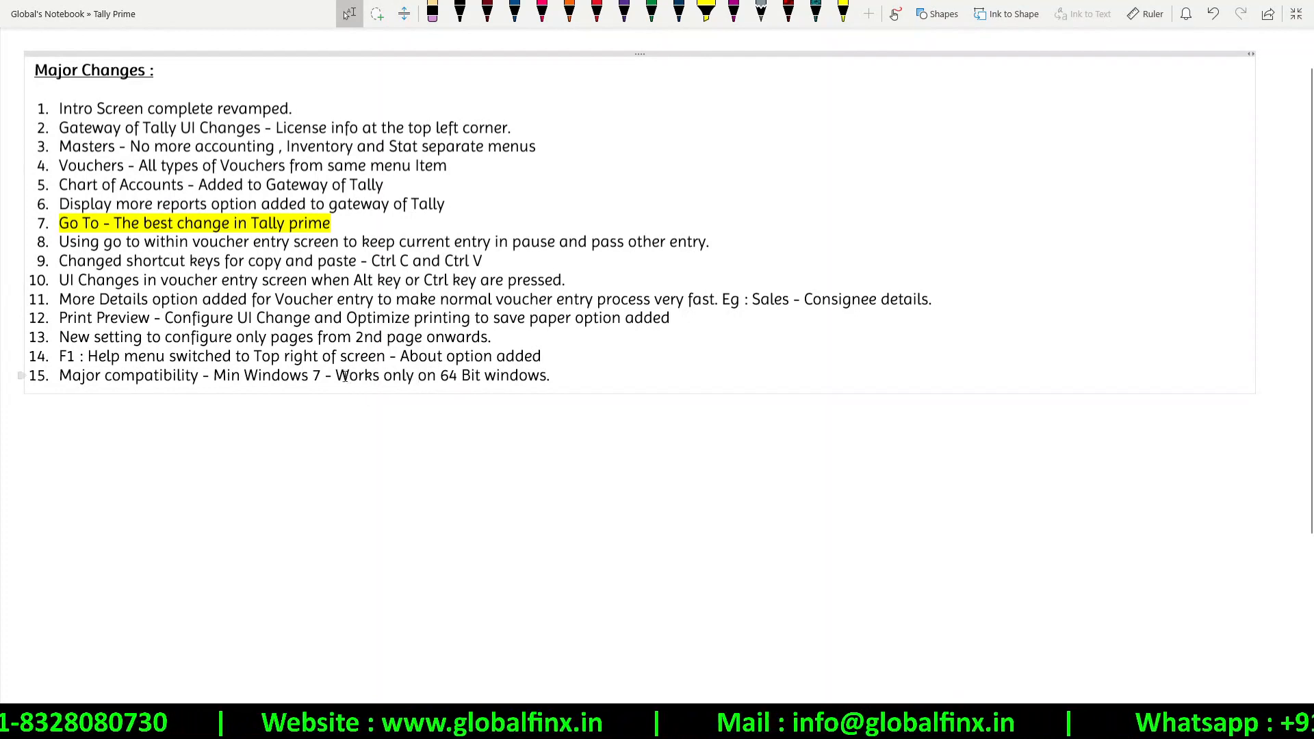
# Add a new numbered item 16 below 'Works only on 64 Bit windows.' and return to Chrome
pyautogui.moveTo(332, 376); pyautogui.dragTo(551, 378)
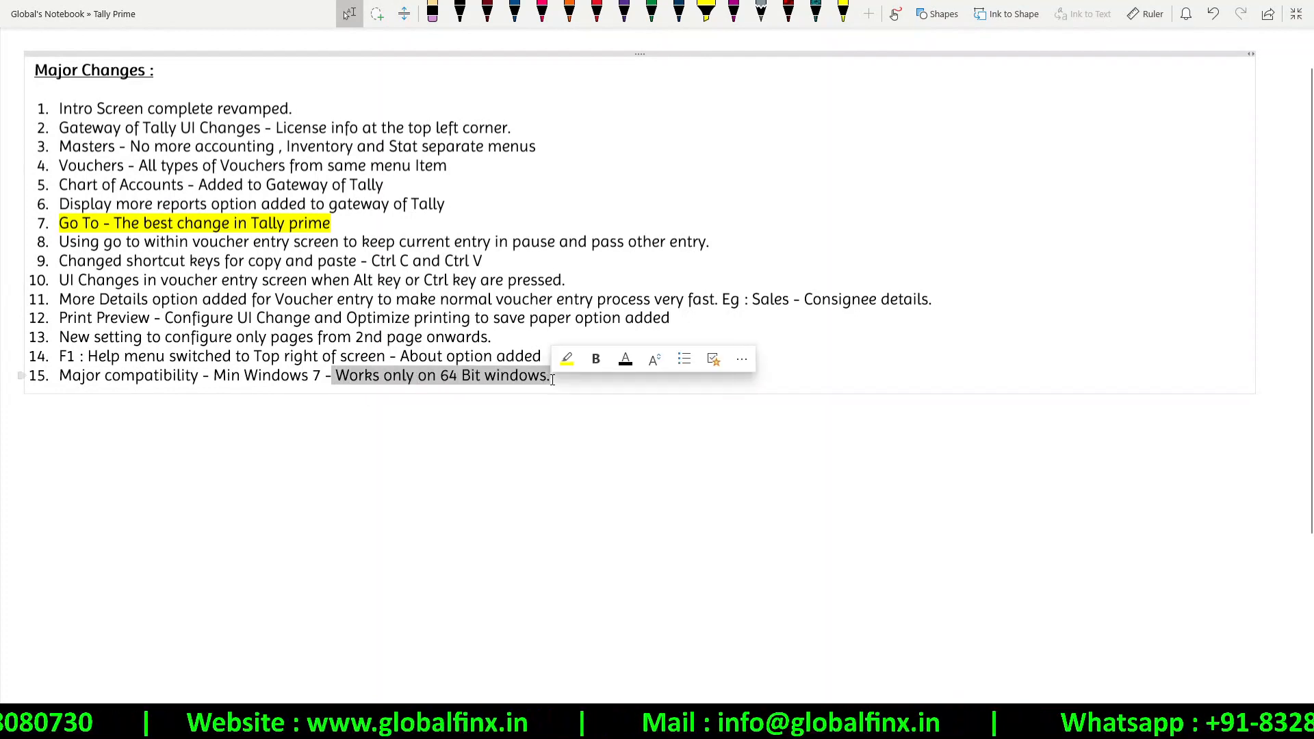
pyautogui.click(543, 396)
pyautogui.press('Return')
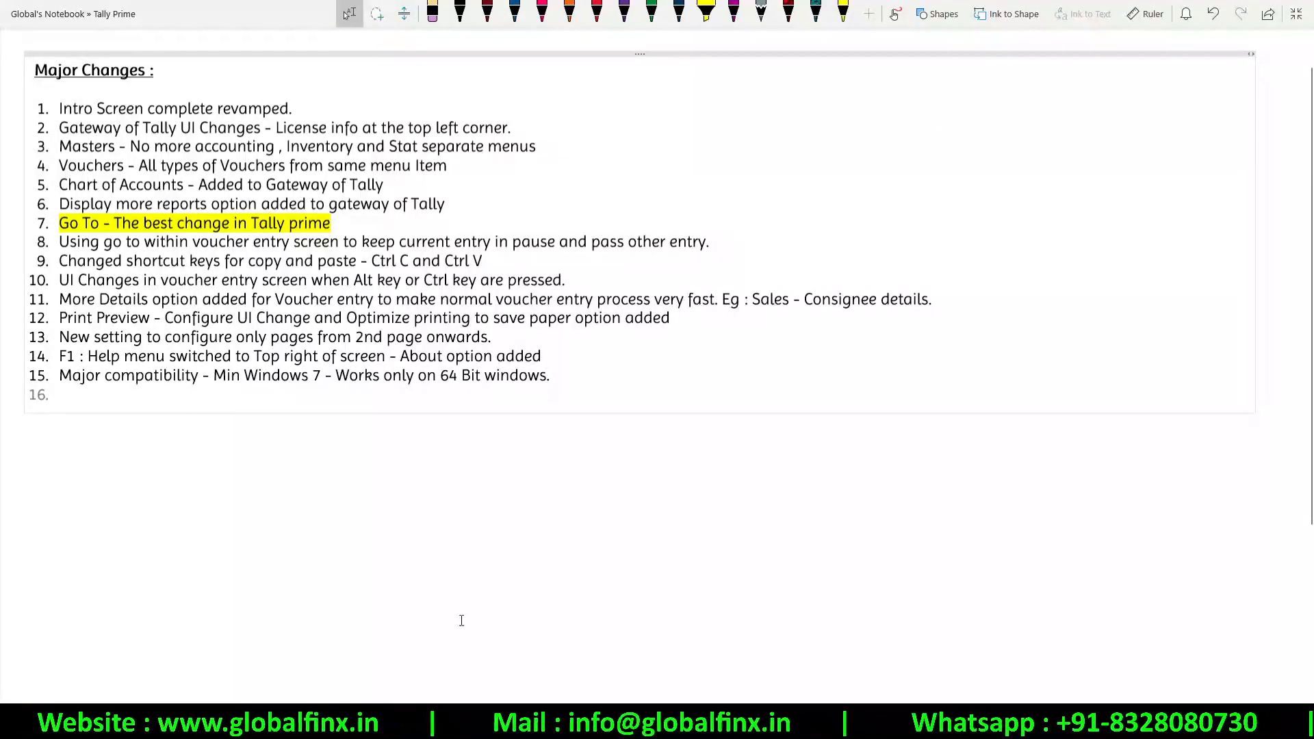
pyautogui.hotkey('alt', 'Tab')
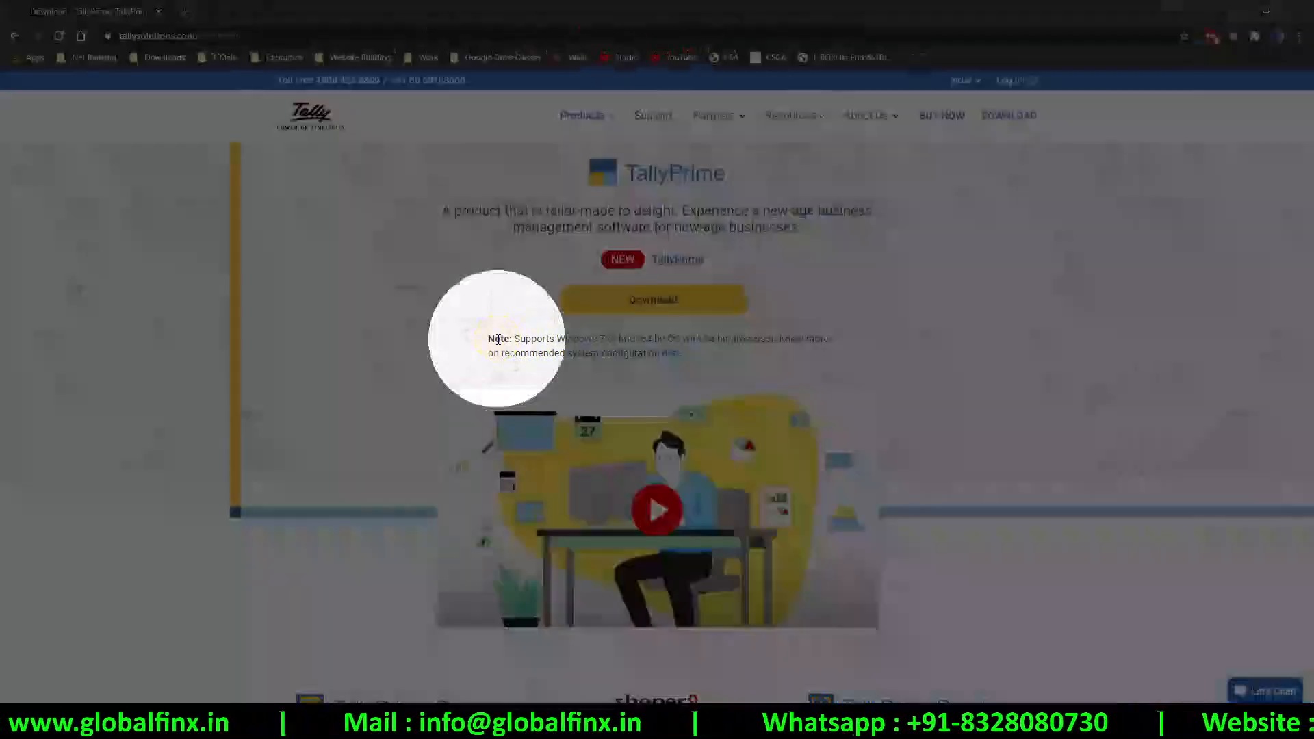
# Highlight the download Note requiring Windows 7 or later, a 64-bit OS and a 64-bit processor
pyautogui.moveTo(514, 339); pyautogui.dragTo(783, 338)
pyautogui.click(633, 338)
pyautogui.click(683, 338)
pyautogui.click(786, 339)
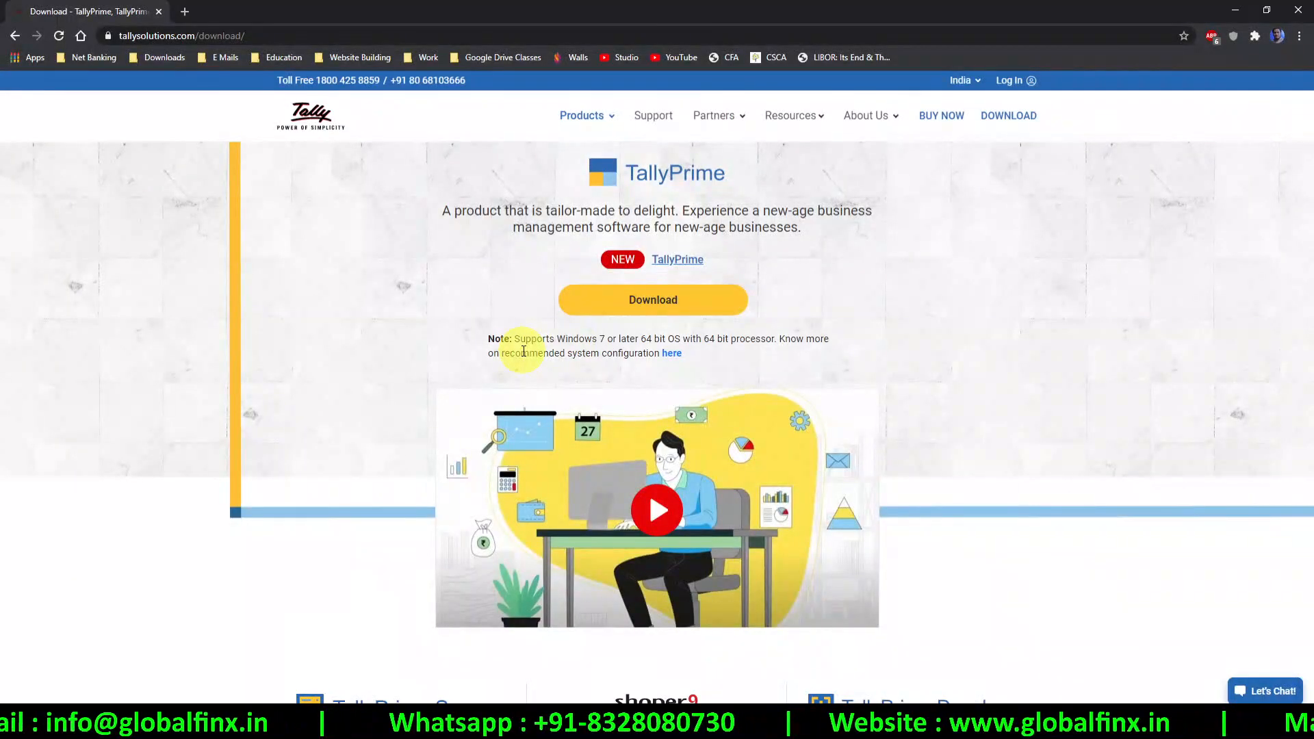
# Scroll through the download page, then return to the Major Changes notes in OneNote
pyautogui.scroll(-3, 524, 351)
pyautogui.scroll(-3, 524, 351)
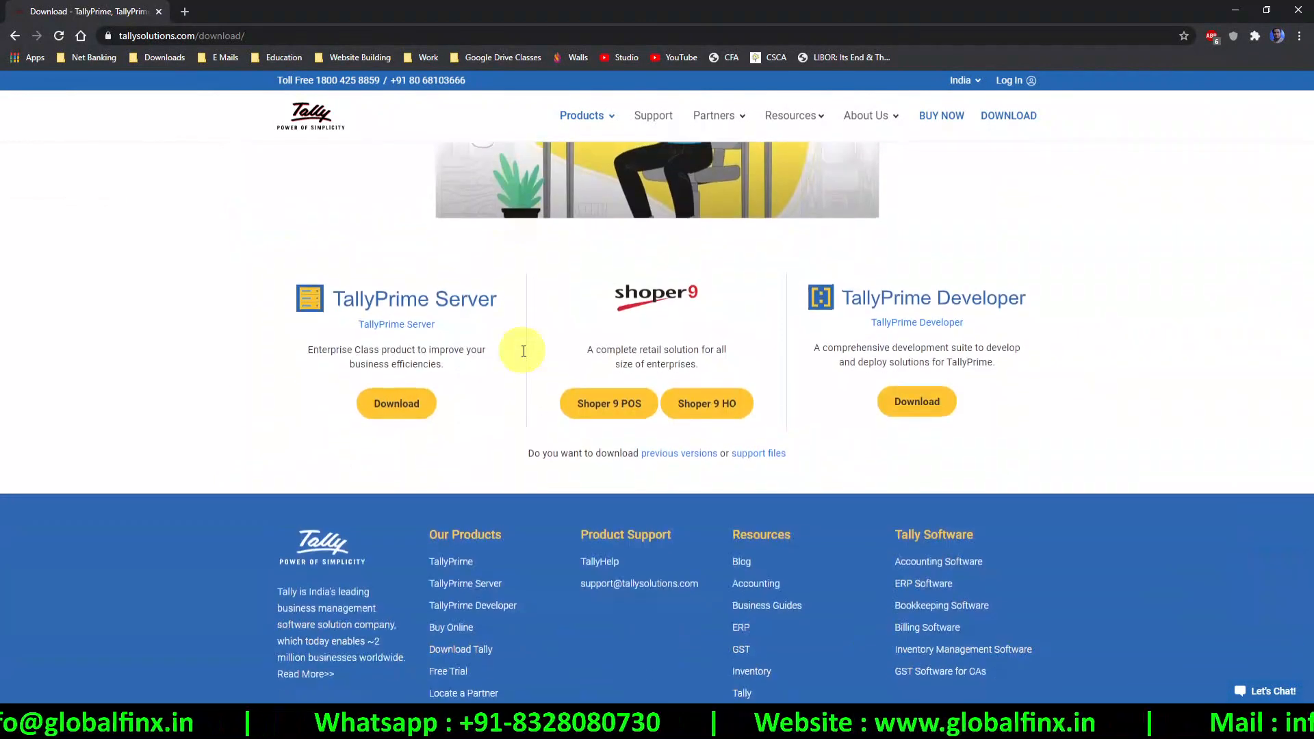
pyautogui.scroll(6, 523, 351)
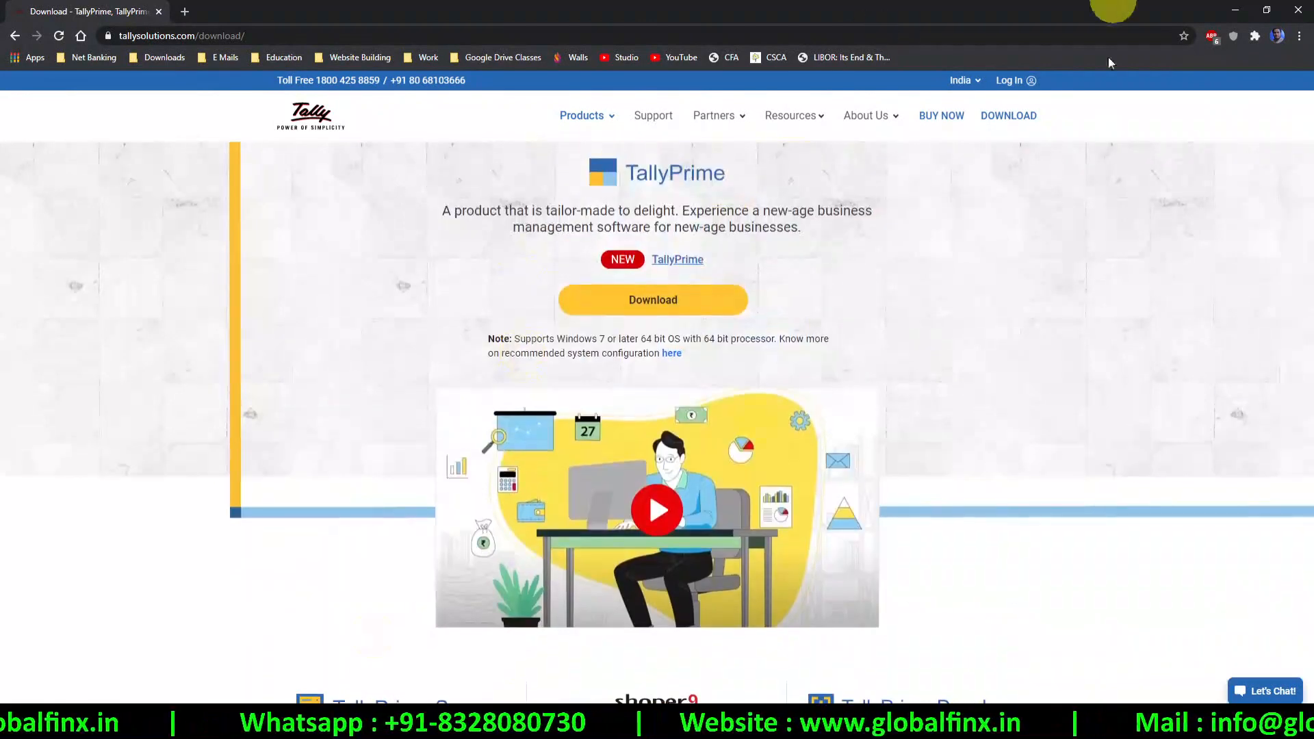
pyautogui.click(424, 725)
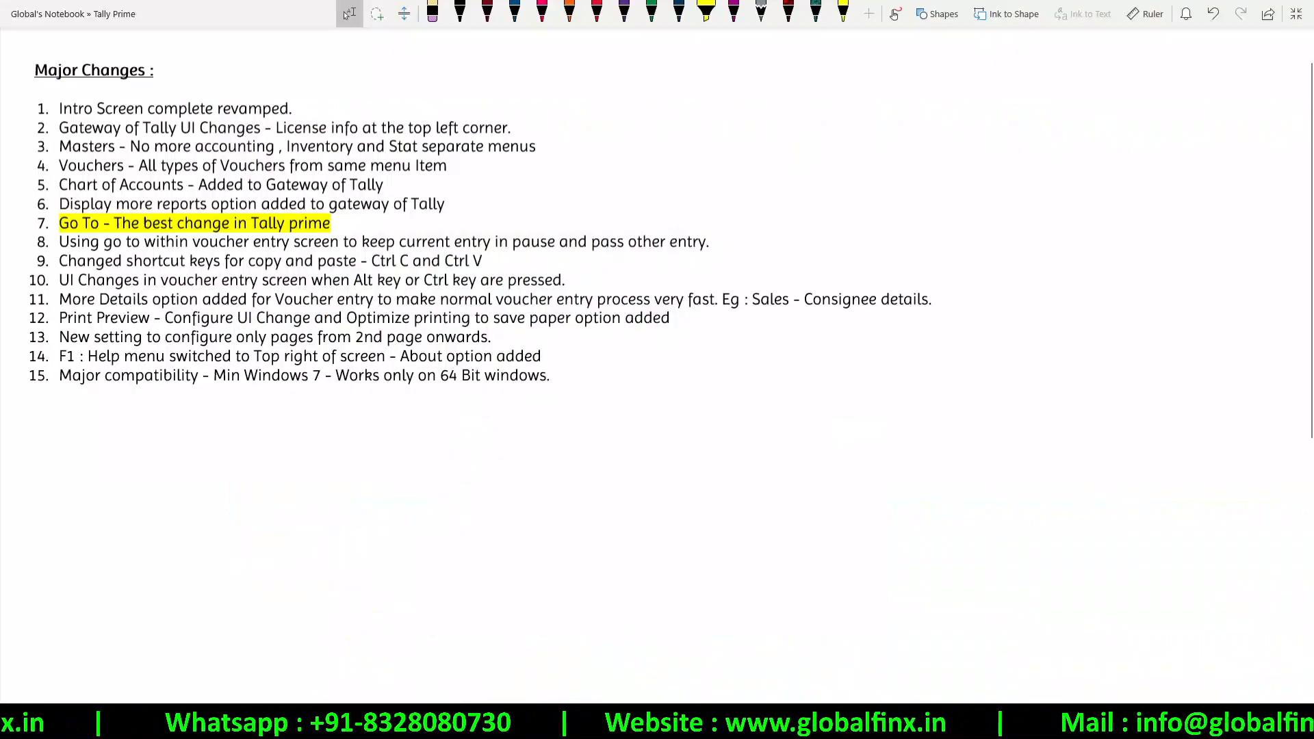